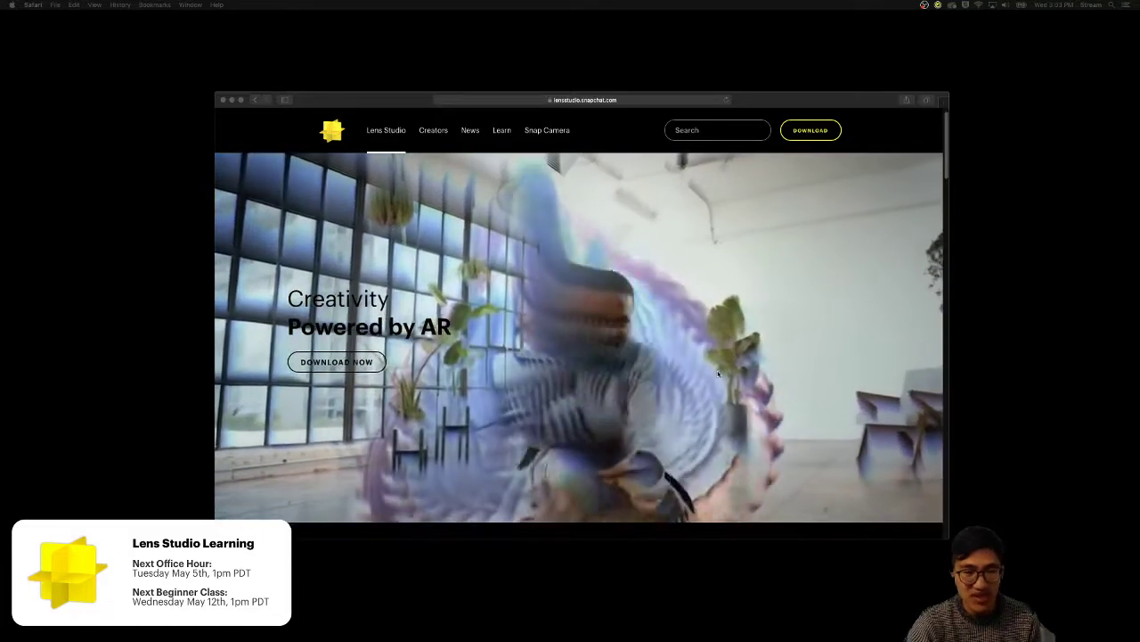
- Browse the featured community Lenses in the carousel under "The World is Your Canvas" on the Lens Studio home page
scroll(718, 374, down, 4)
scroll(719, 374, down, 4)
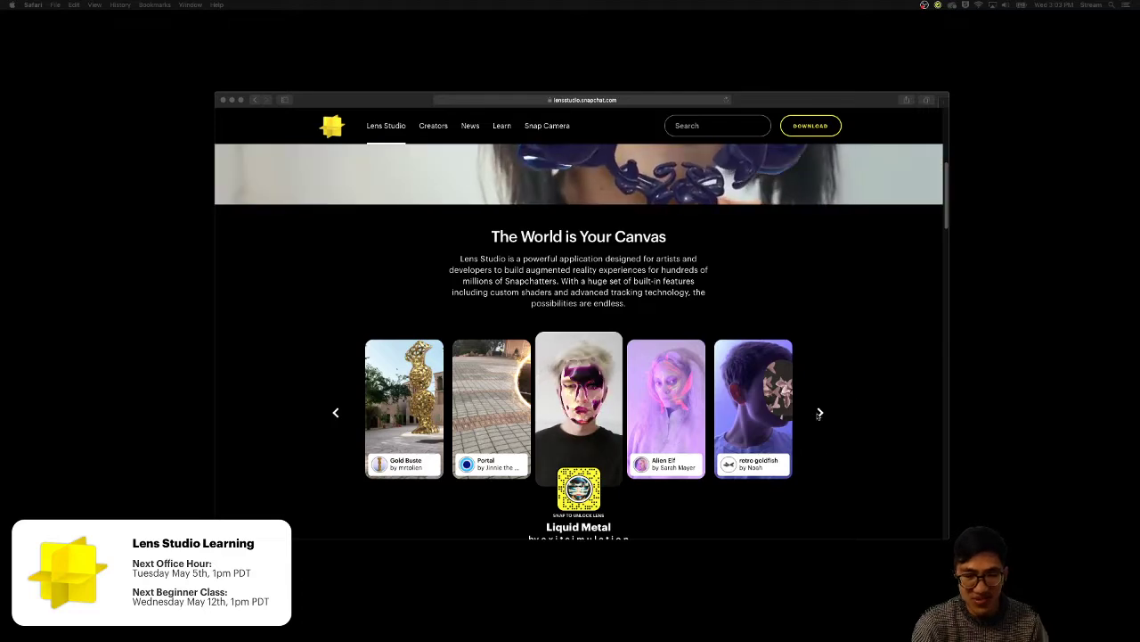
click(821, 413)
click(820, 414)
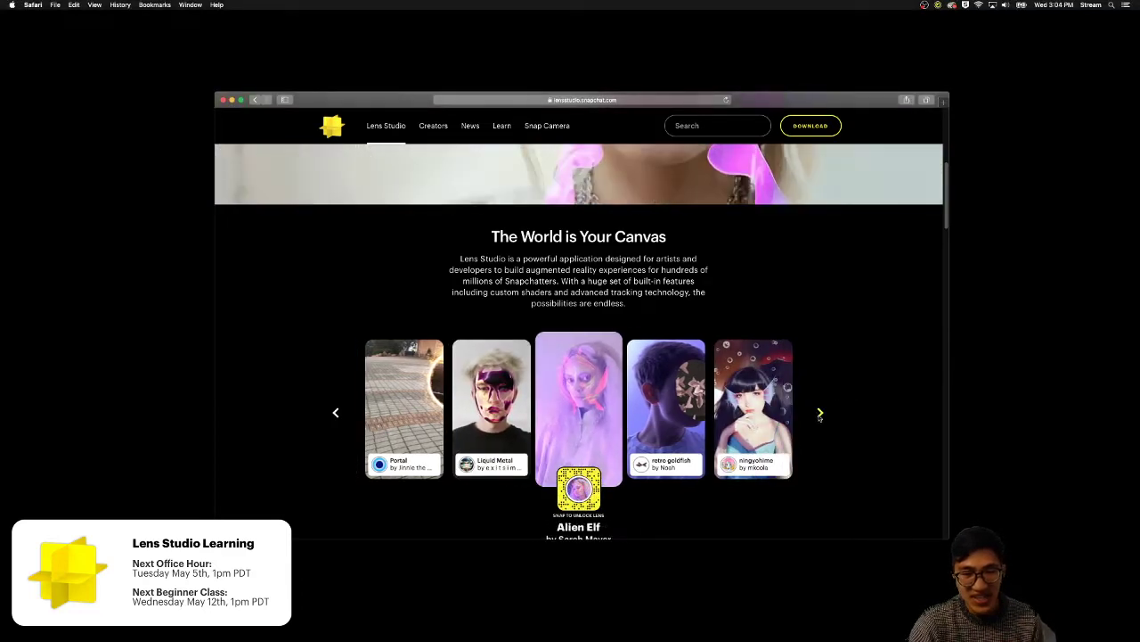
click(819, 413)
click(819, 414)
click(820, 413)
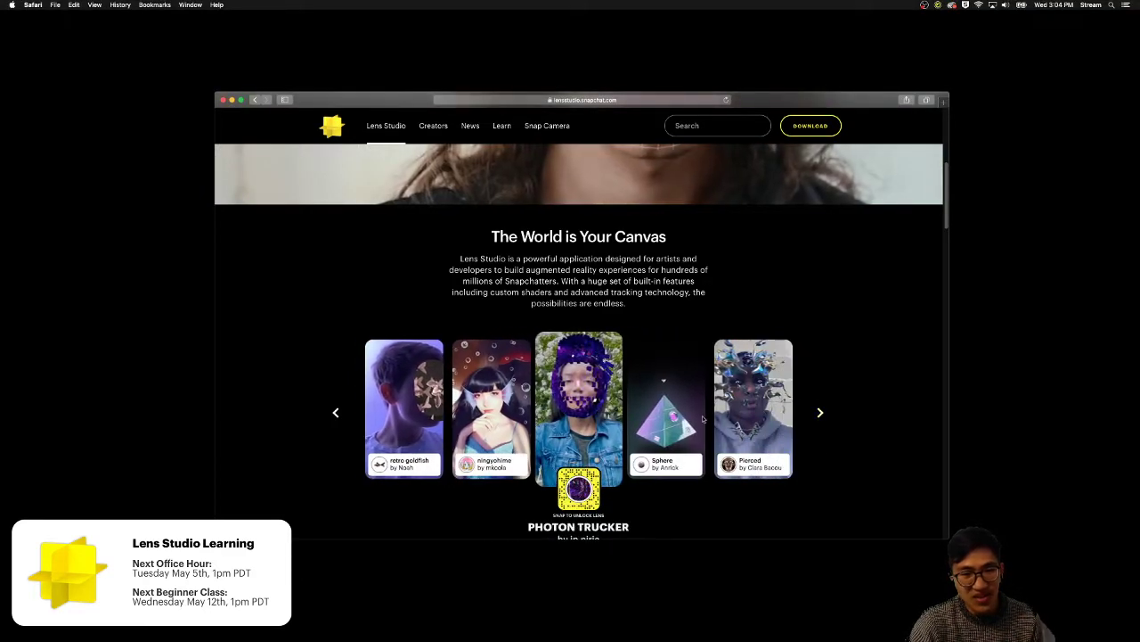
scroll(677, 401, down, 1)
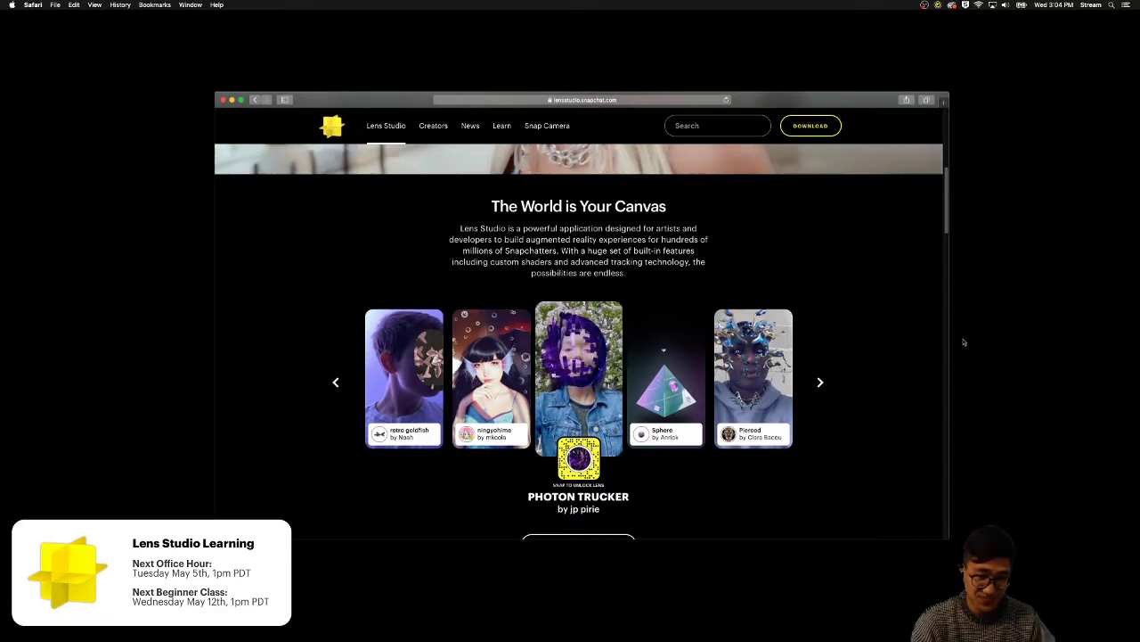
click(820, 383)
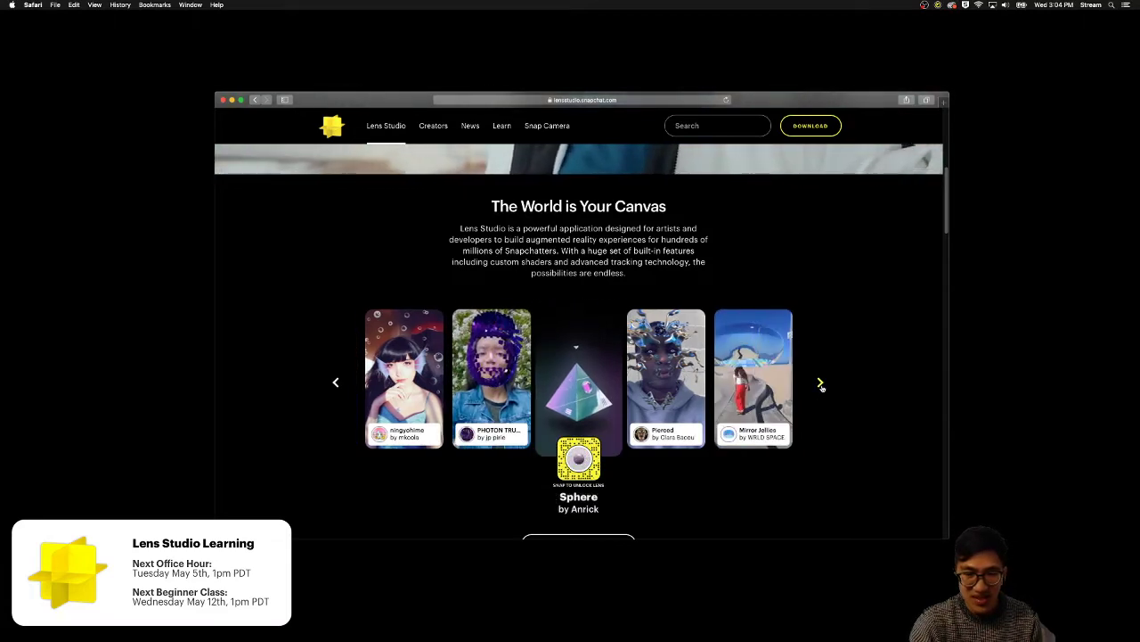
click(821, 383)
- Review the home page sections on Unparalleled Engagement, Unlimited Customization and Powerful Interactive Experiences
scroll(821, 392, down, 6)
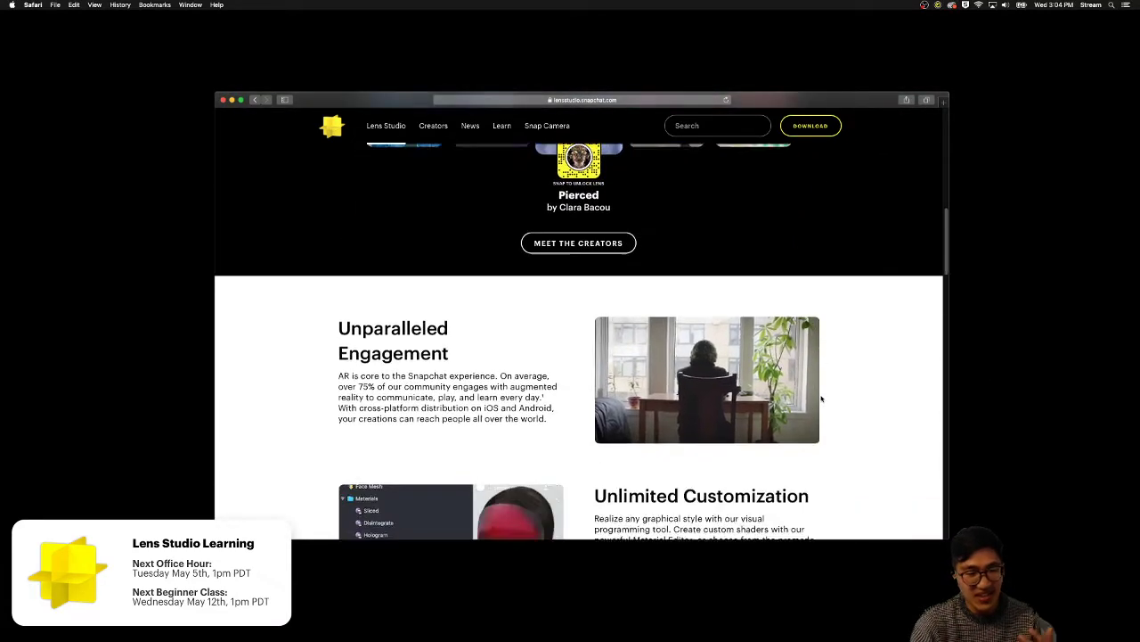
scroll(820, 398, down, 5)
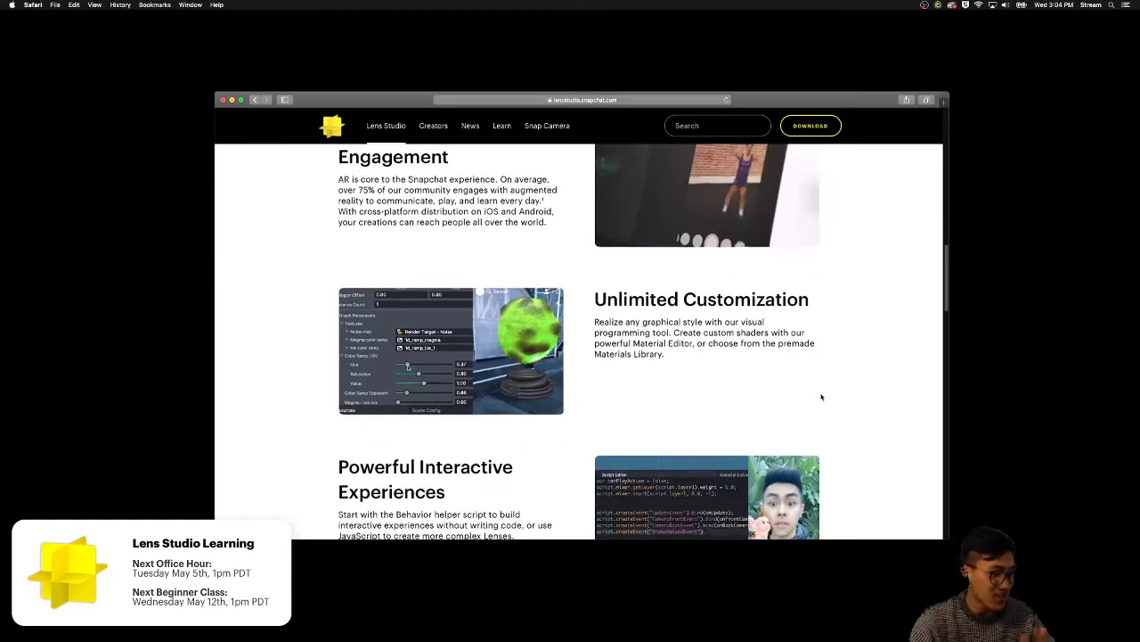
scroll(861, 376, down, 1)
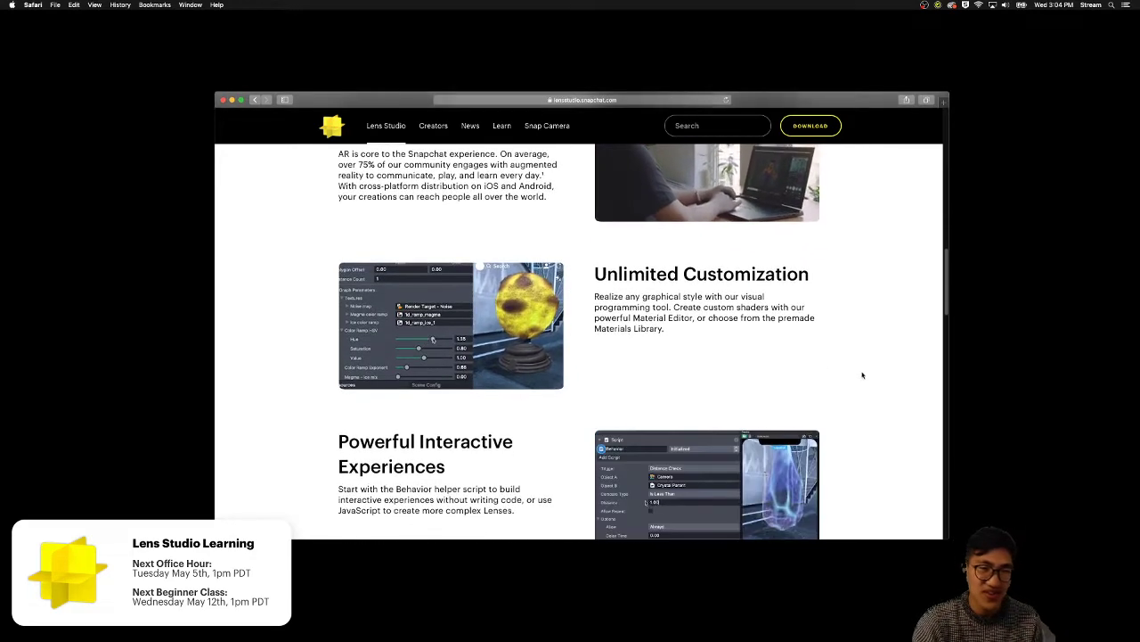
scroll(846, 371, down, 1)
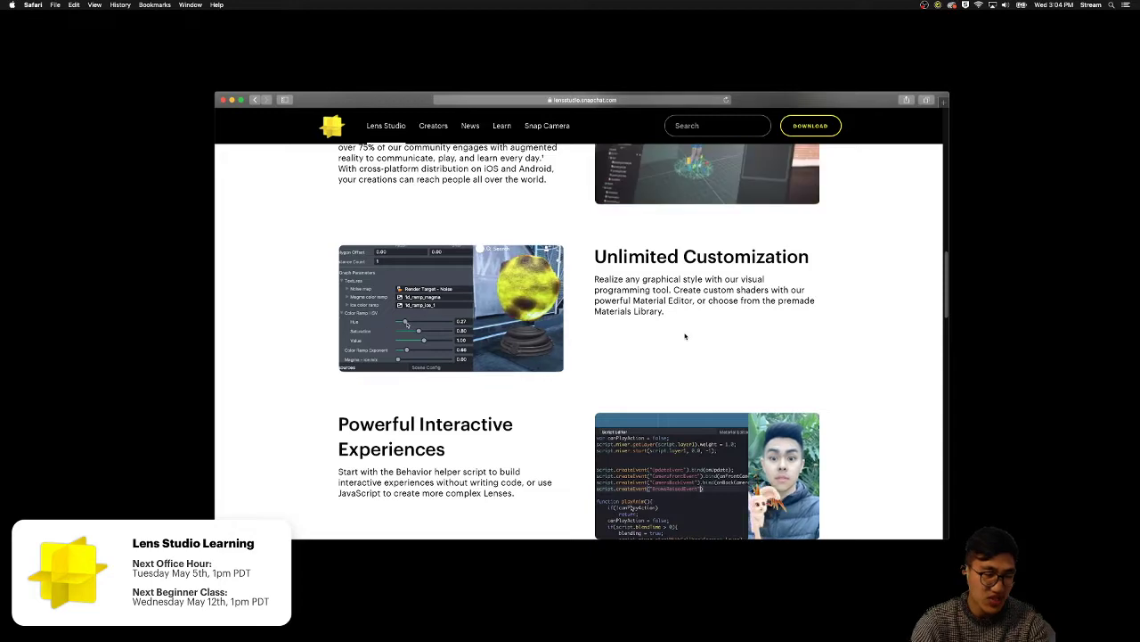
scroll(685, 336, down, 3)
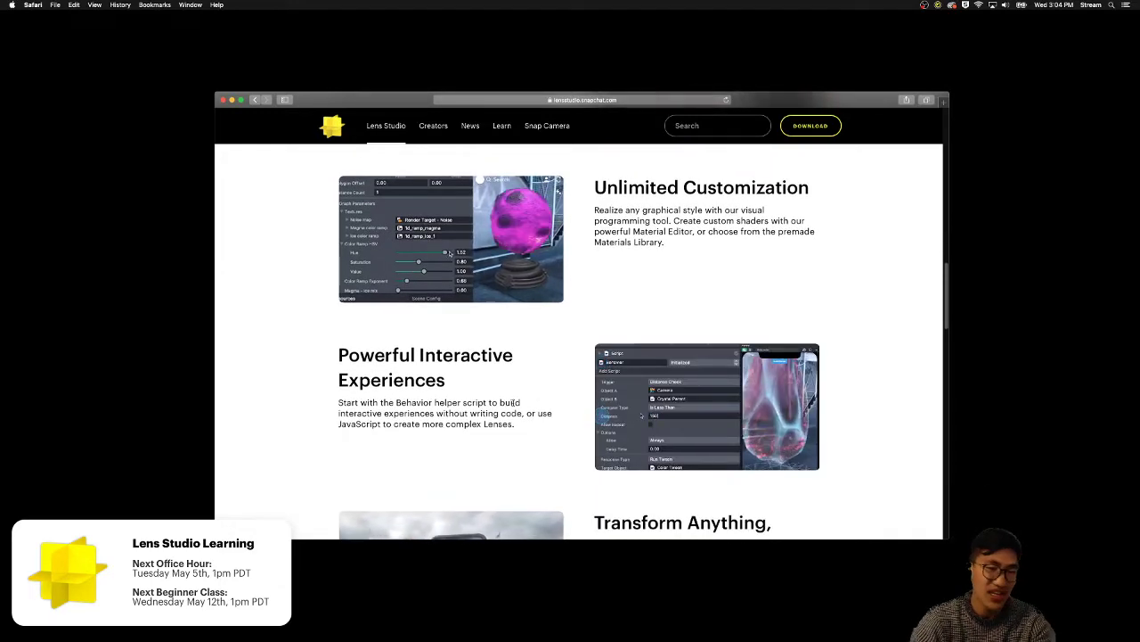
scroll(515, 402, down, 3)
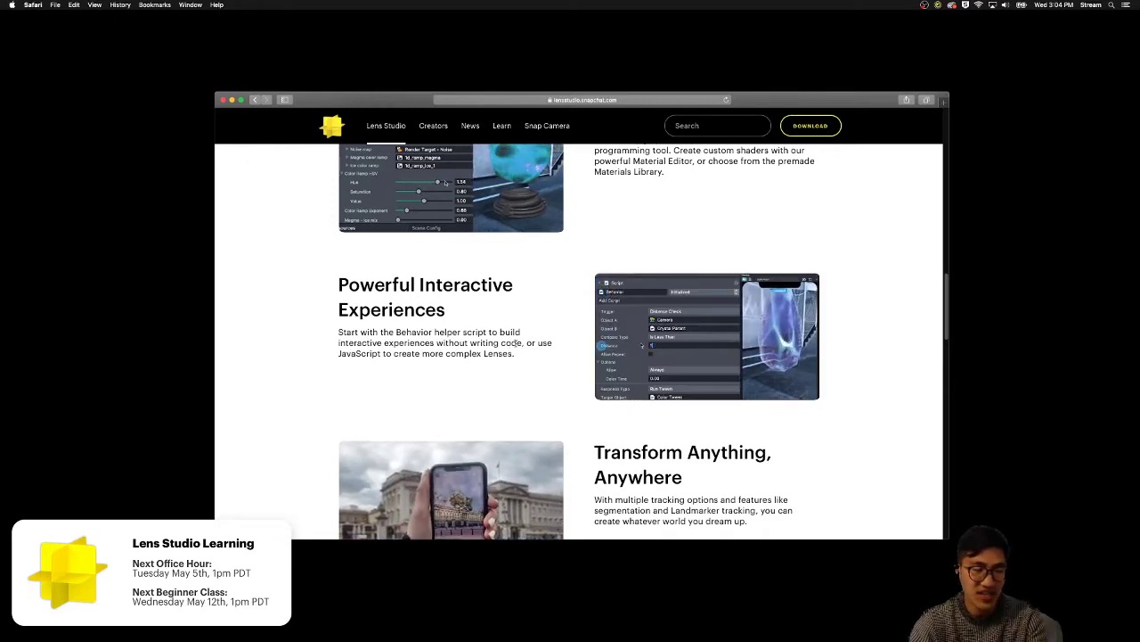
scroll(632, 382, down, 3)
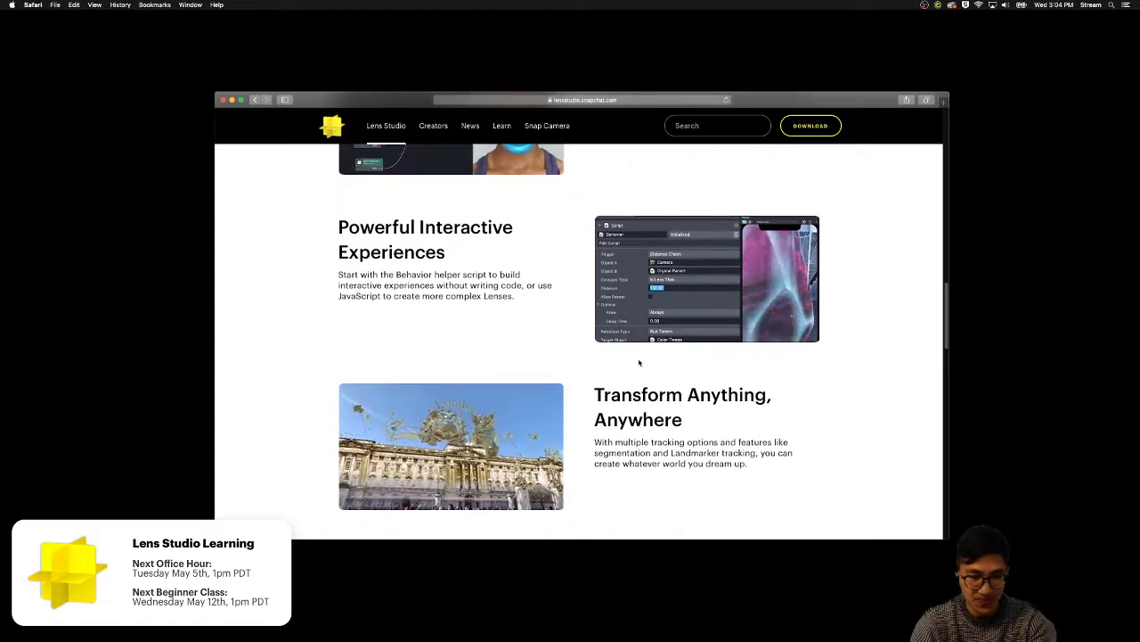
- Examine the "Transform Anything, Anywhere" and "A Whole New Dimension" sections, down to the start of Create and Publish
scroll(640, 360, down, 1)
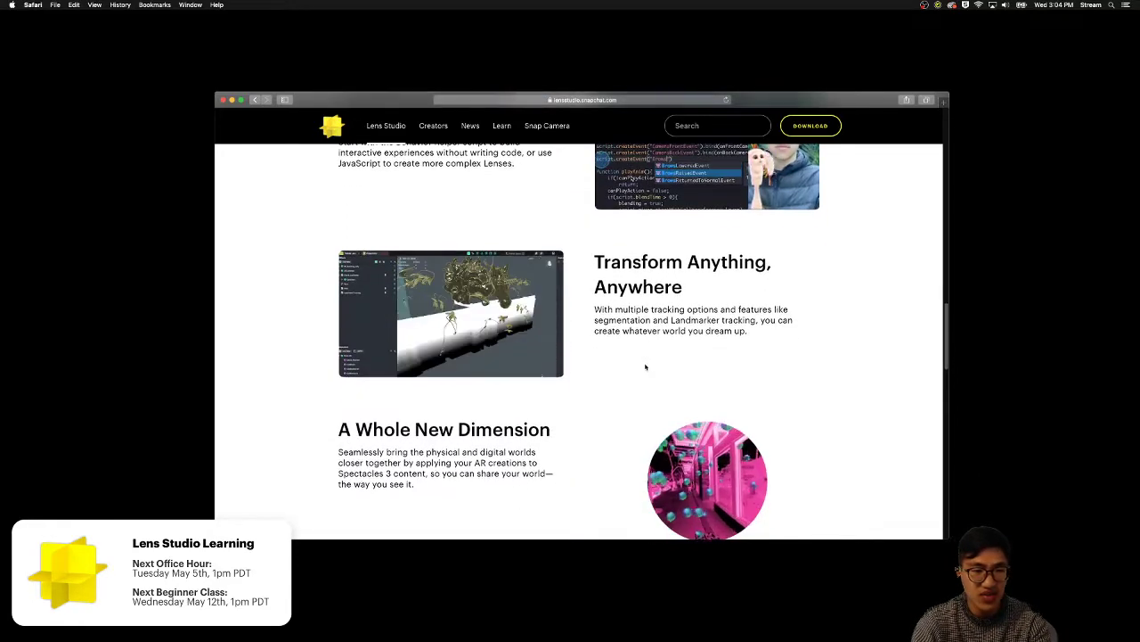
scroll(528, 329, down, 3)
scroll(529, 329, up, 1)
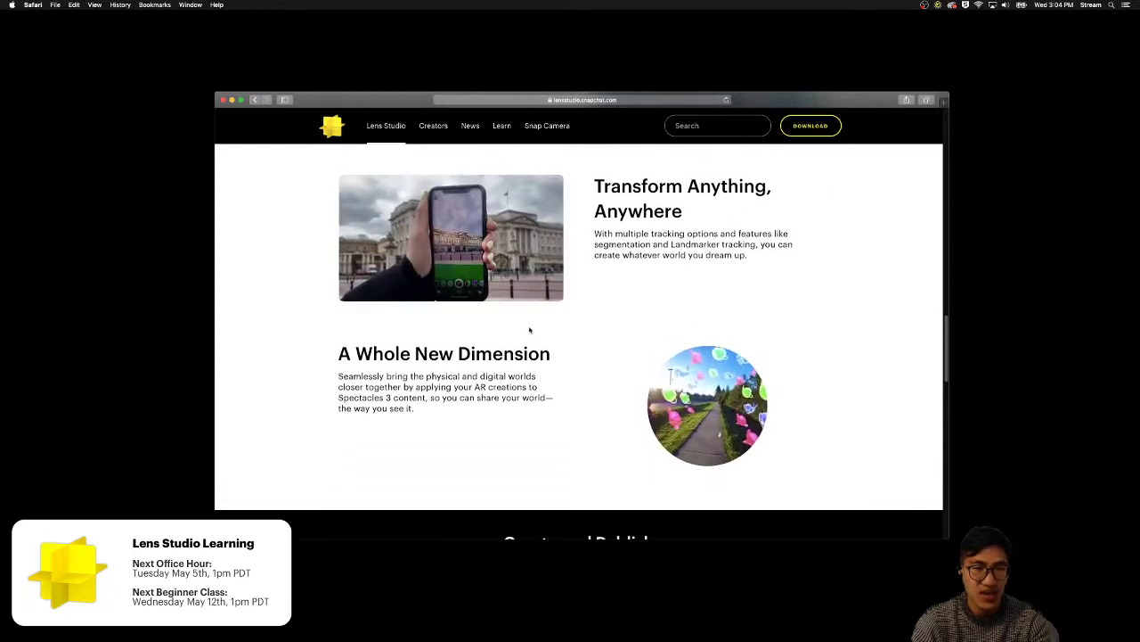
scroll(534, 332, up, 1)
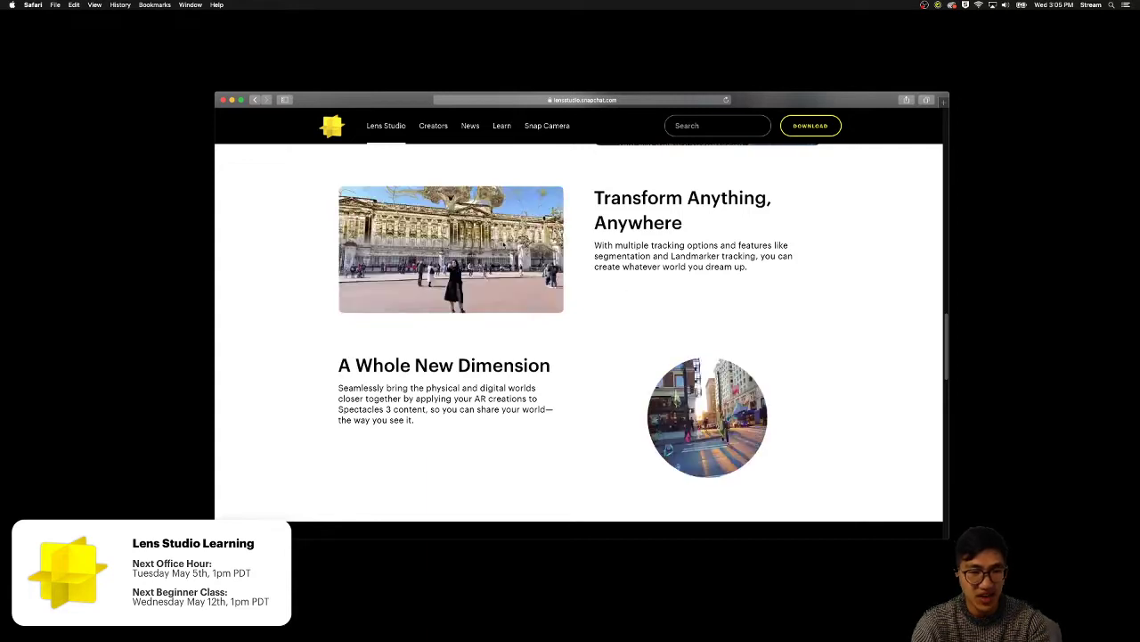
scroll(581, 276, down, 2)
scroll(580, 278, down, 1)
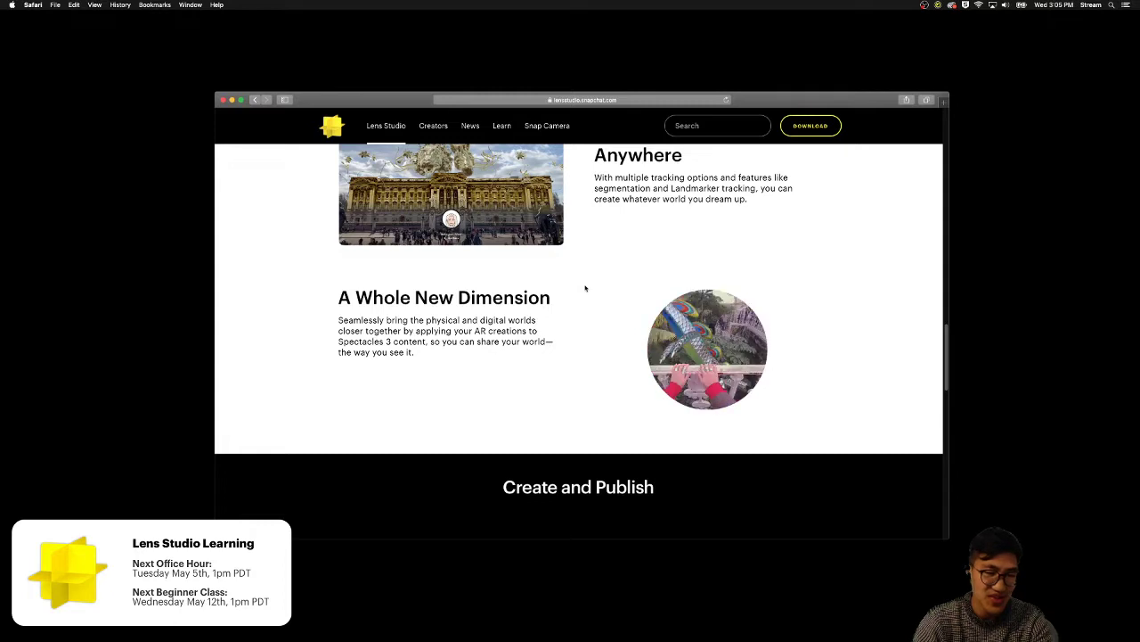
scroll(585, 287, down, 2)
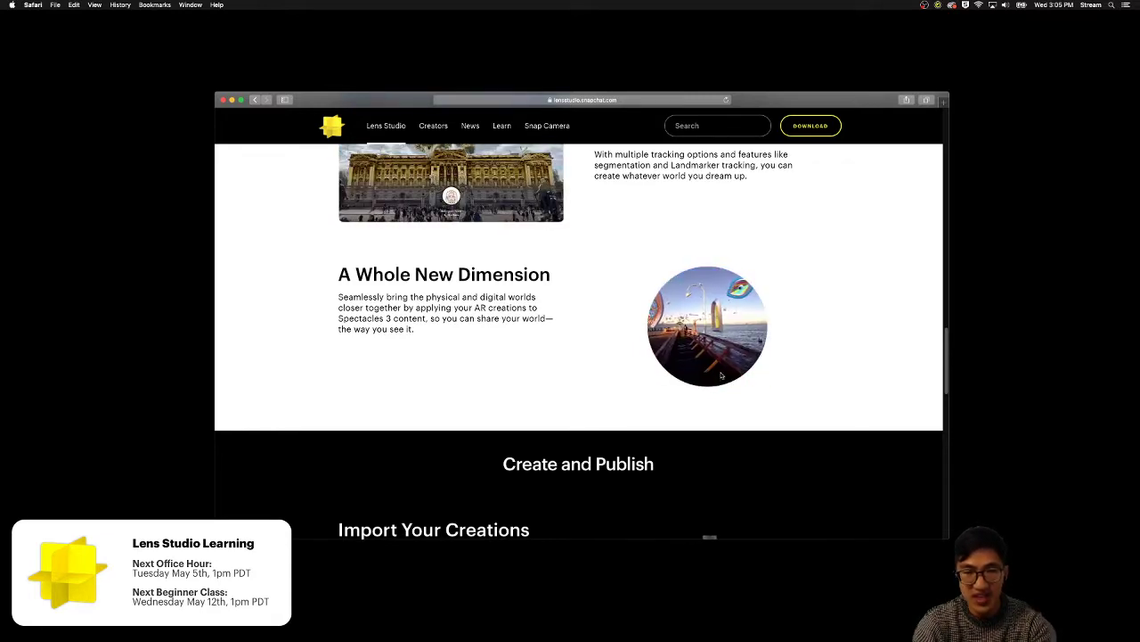
scroll(805, 365, down, 2)
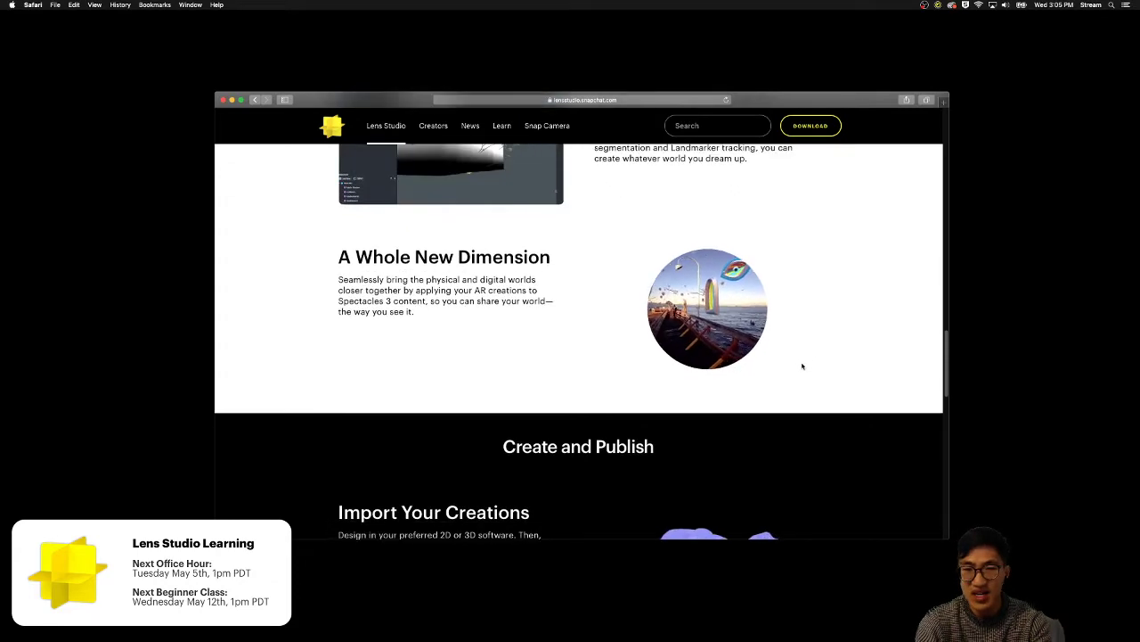
scroll(801, 365, down, 2)
- Open the Download page for Landmarker templates from the Templates section of the learning resources
scroll(802, 365, up, 15)
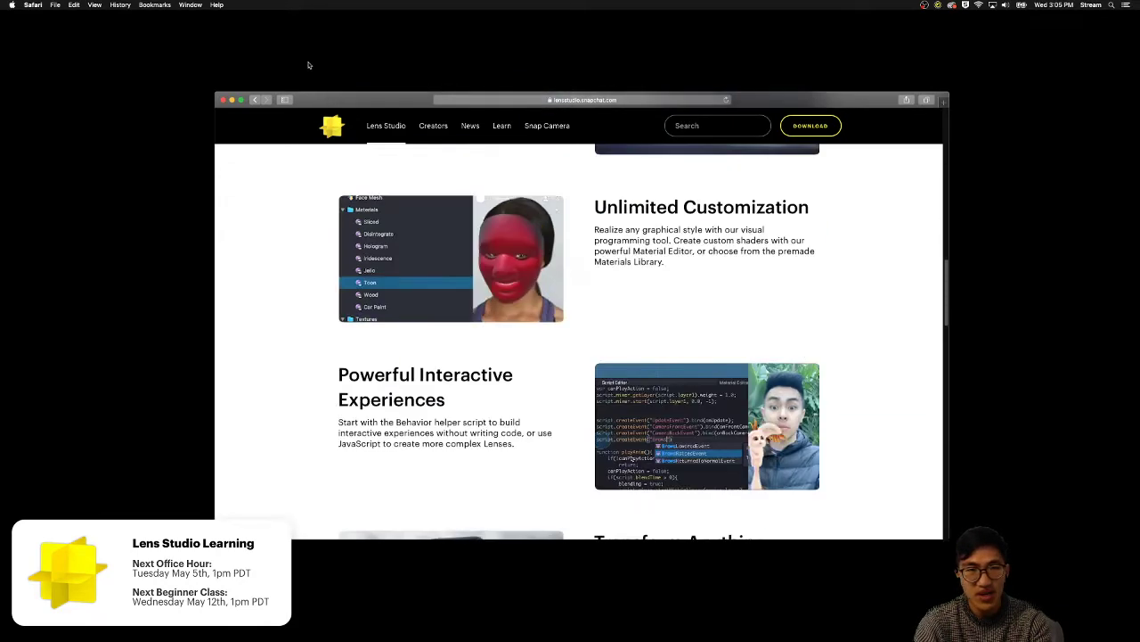
mouse_move(507, 134)
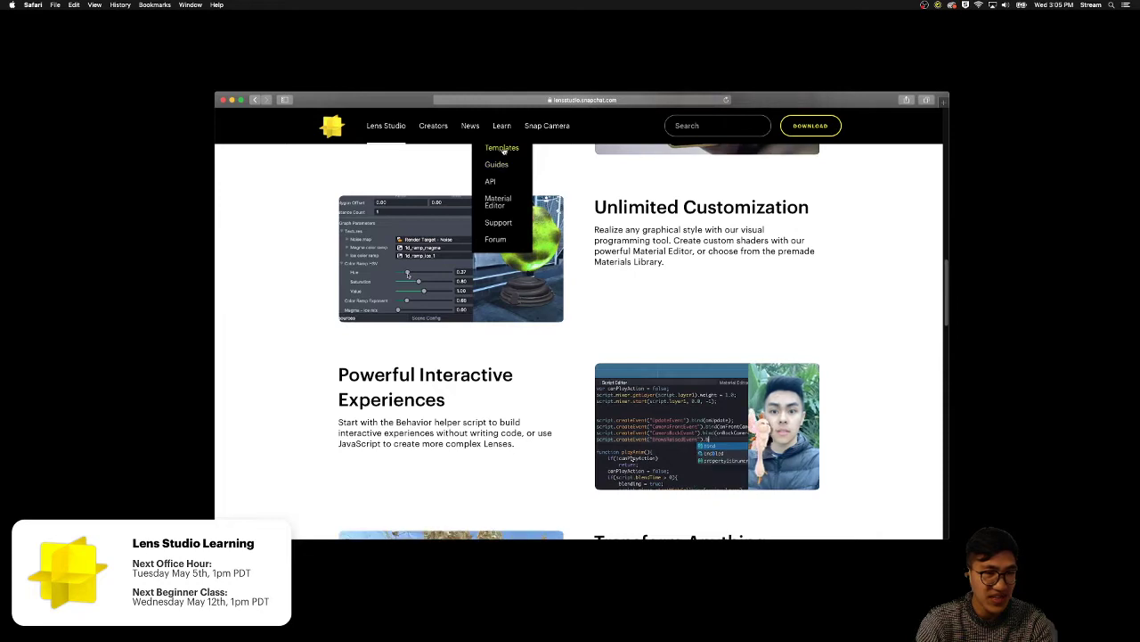
click(503, 149)
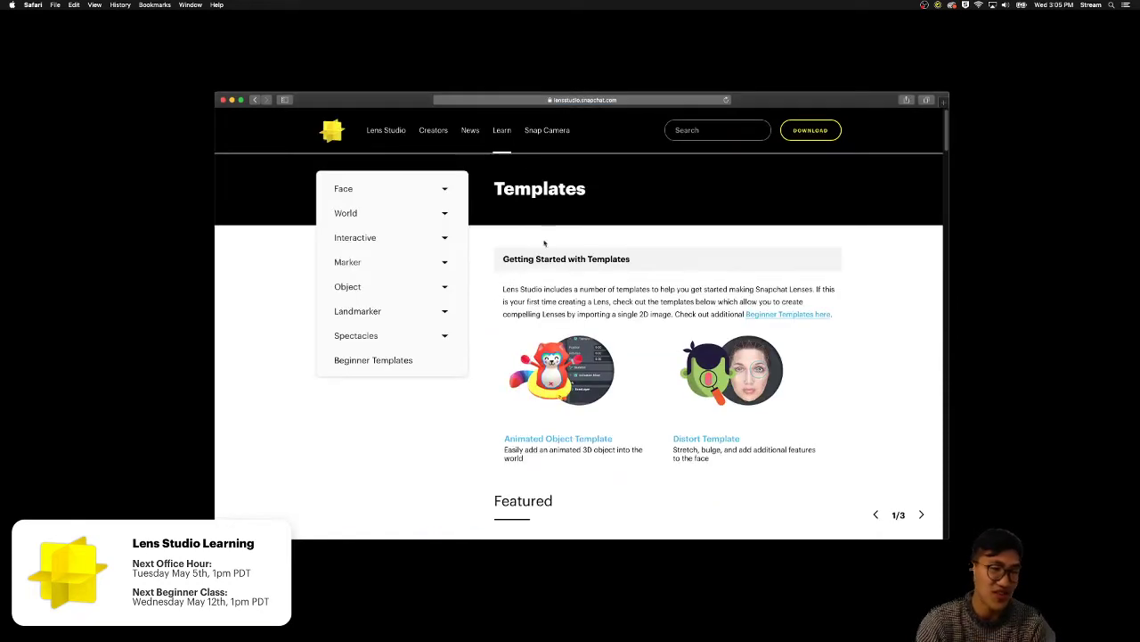
click(403, 311)
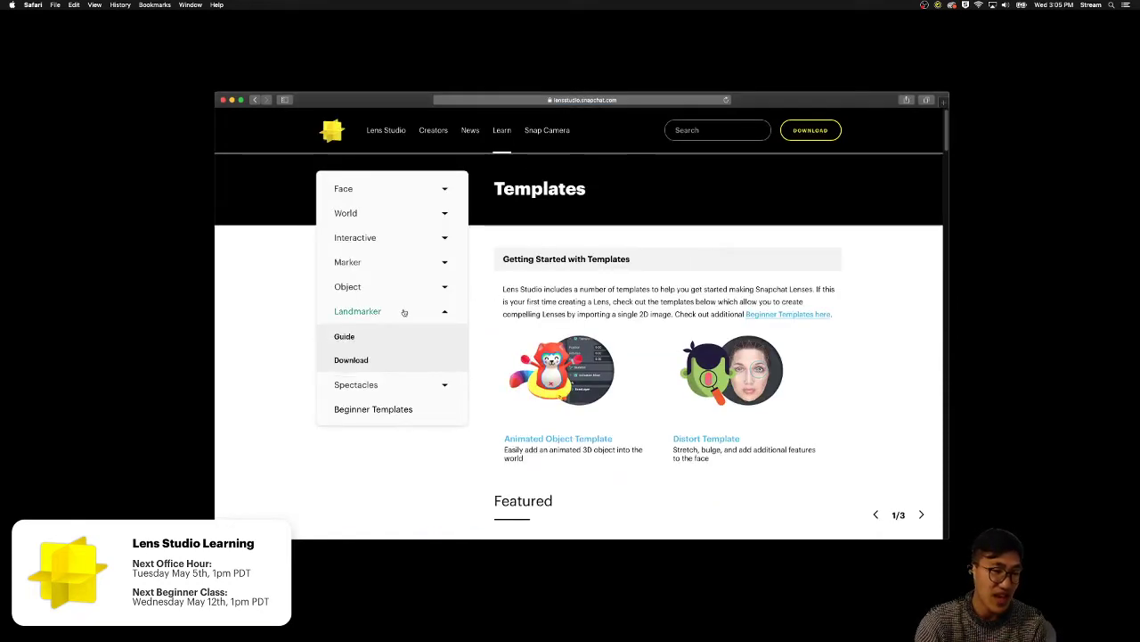
click(374, 365)
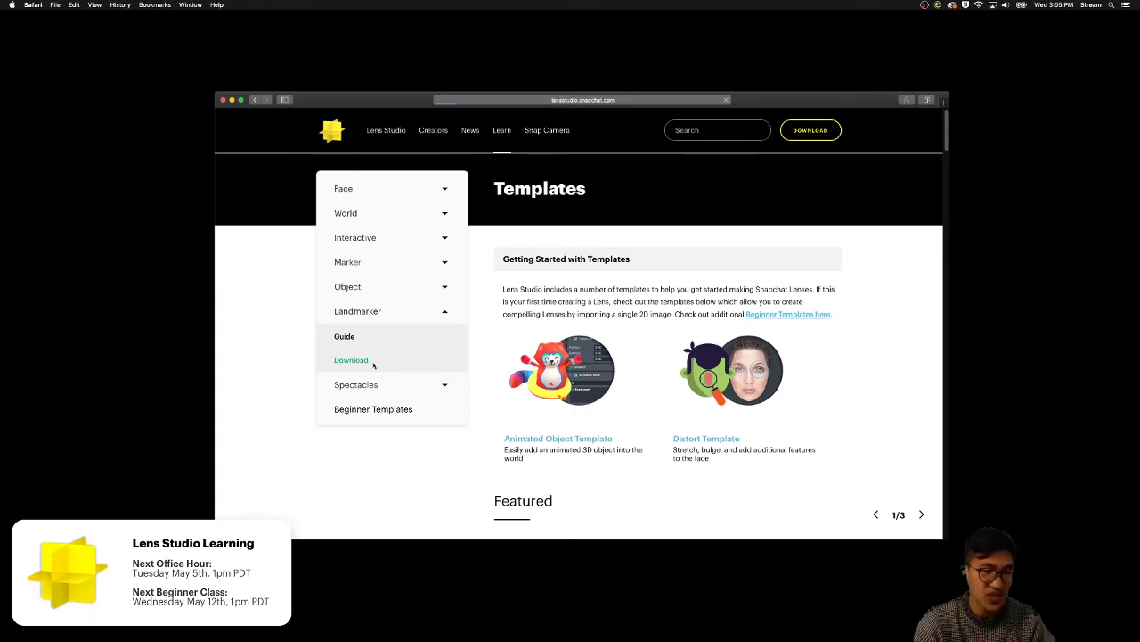
- Look through the whole list of downloadable Landmarker templates and their locations, and return to the start of the page
scroll(835, 313, down, 5)
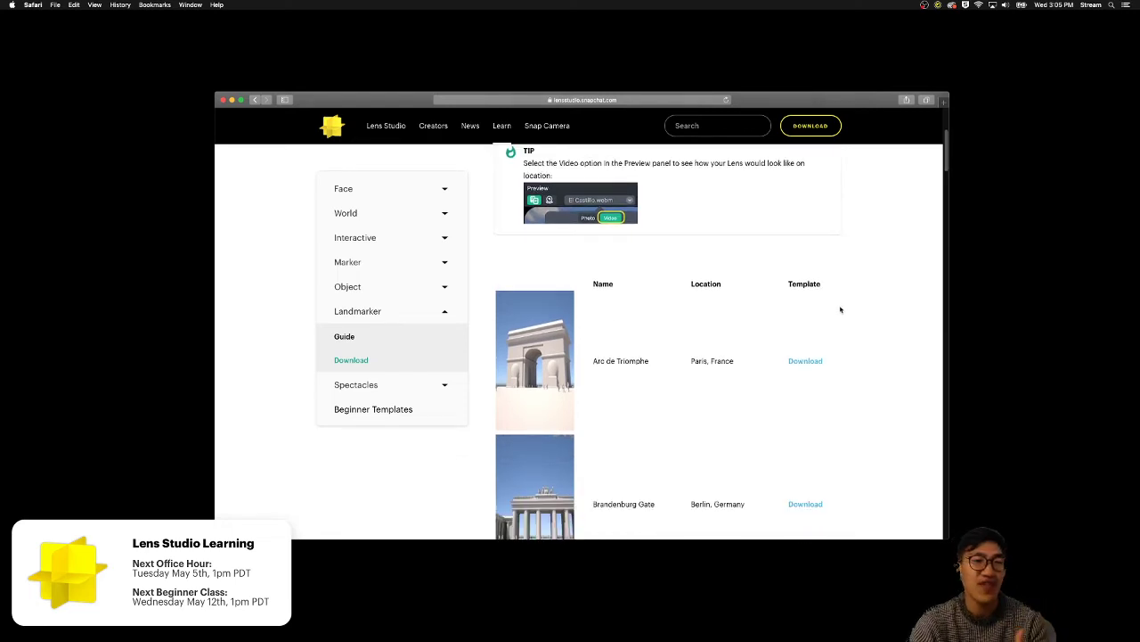
scroll(840, 309, down, 5)
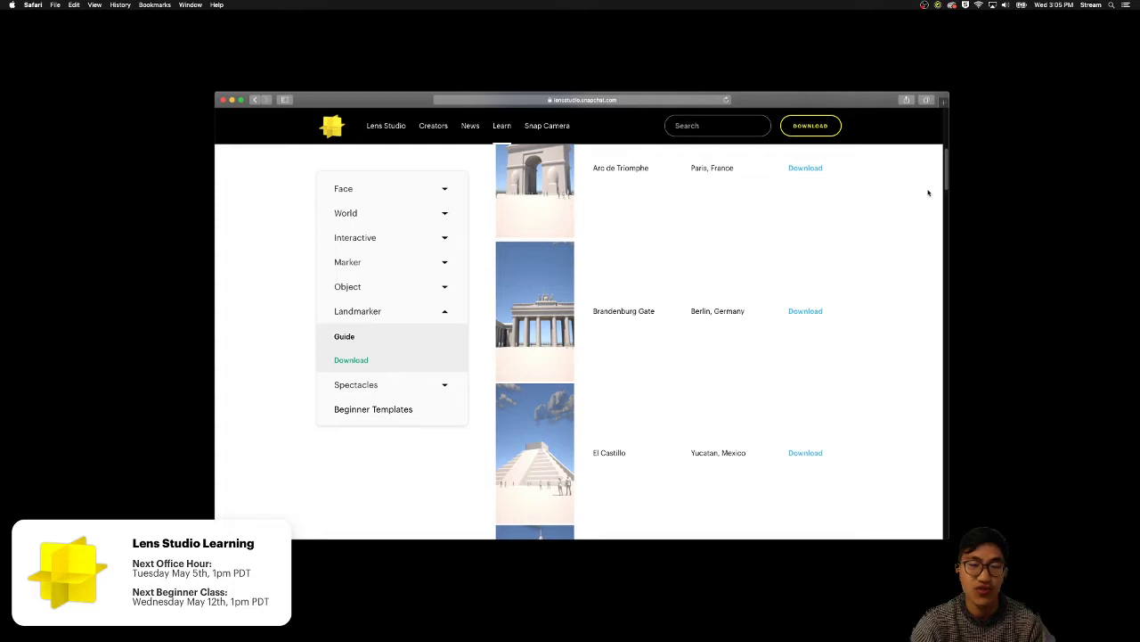
drag(947, 182, 946, 223)
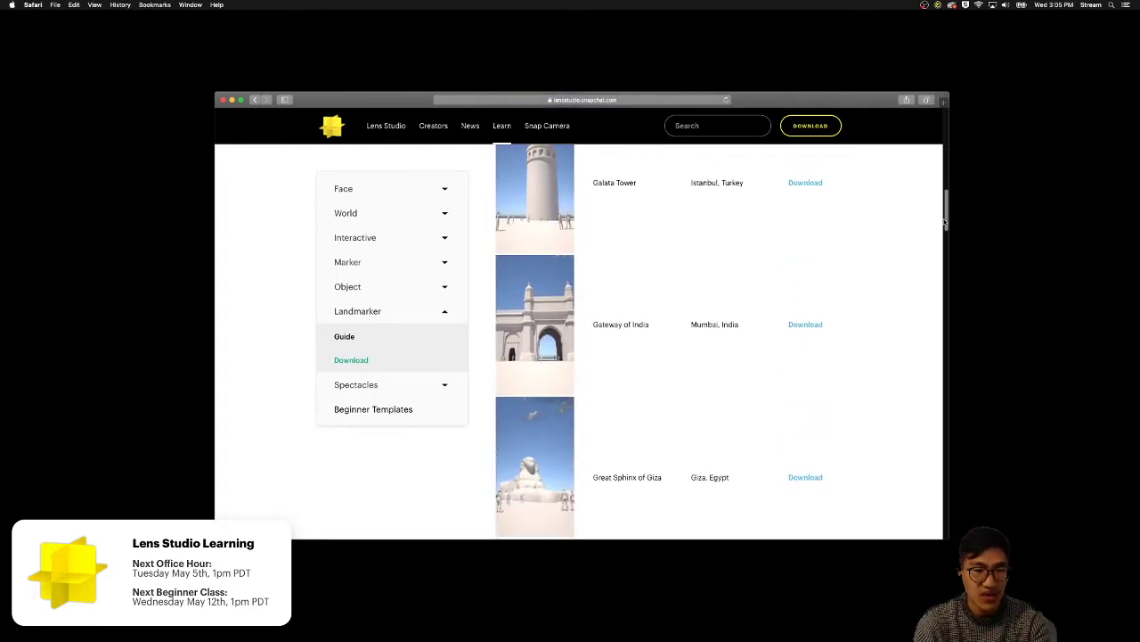
scroll(725, 379, down, 1)
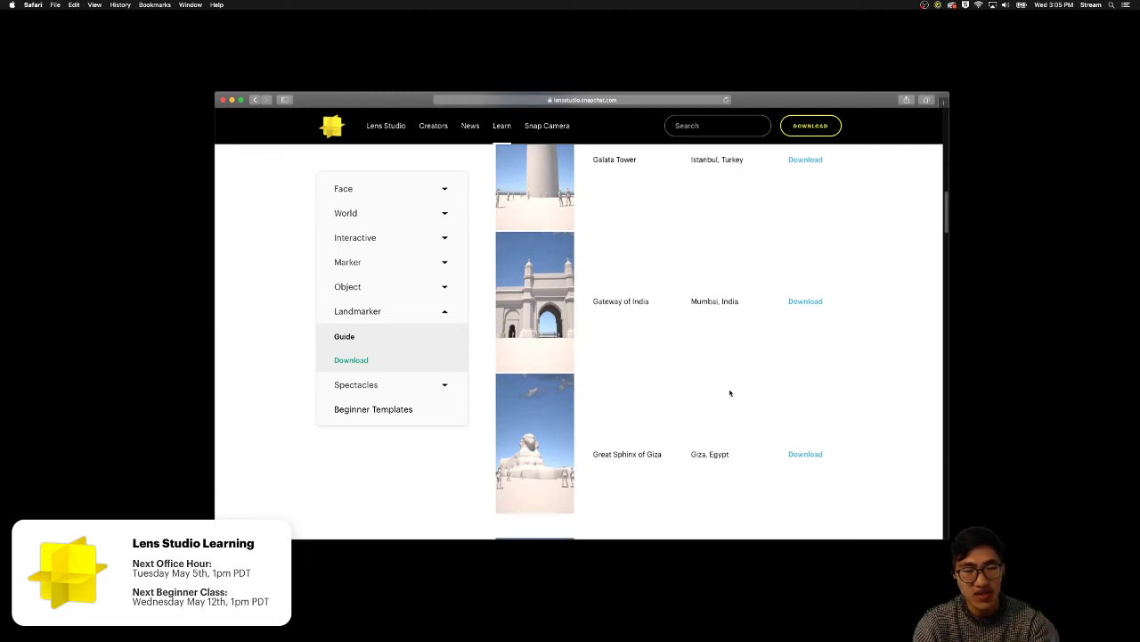
scroll(700, 437, down, 1)
scroll(686, 466, down, 15)
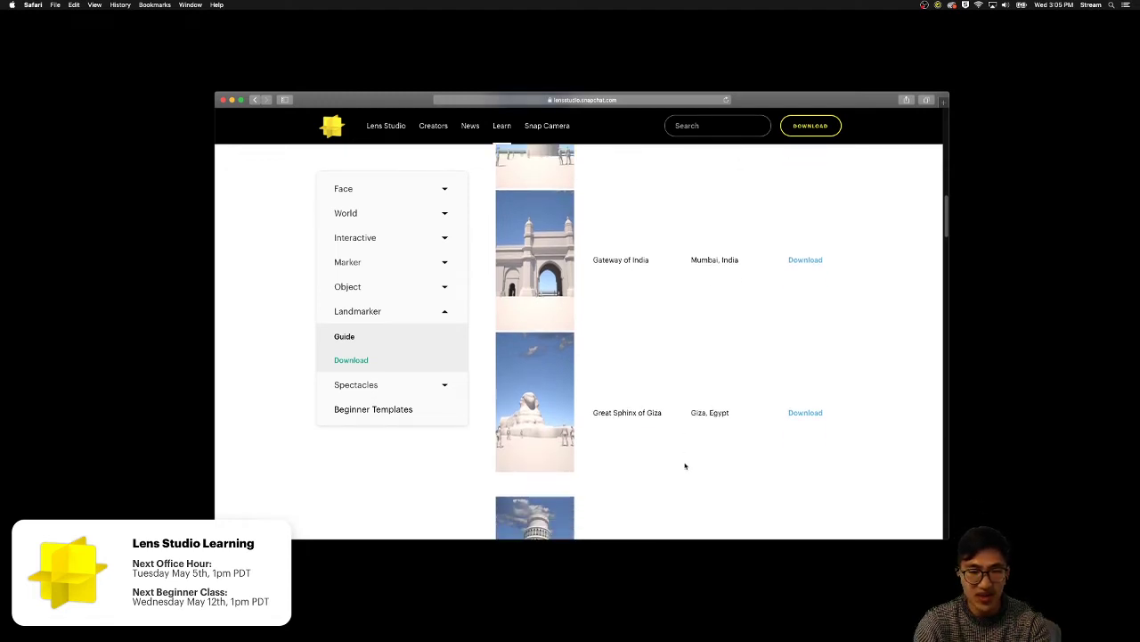
scroll(716, 450, down, 1)
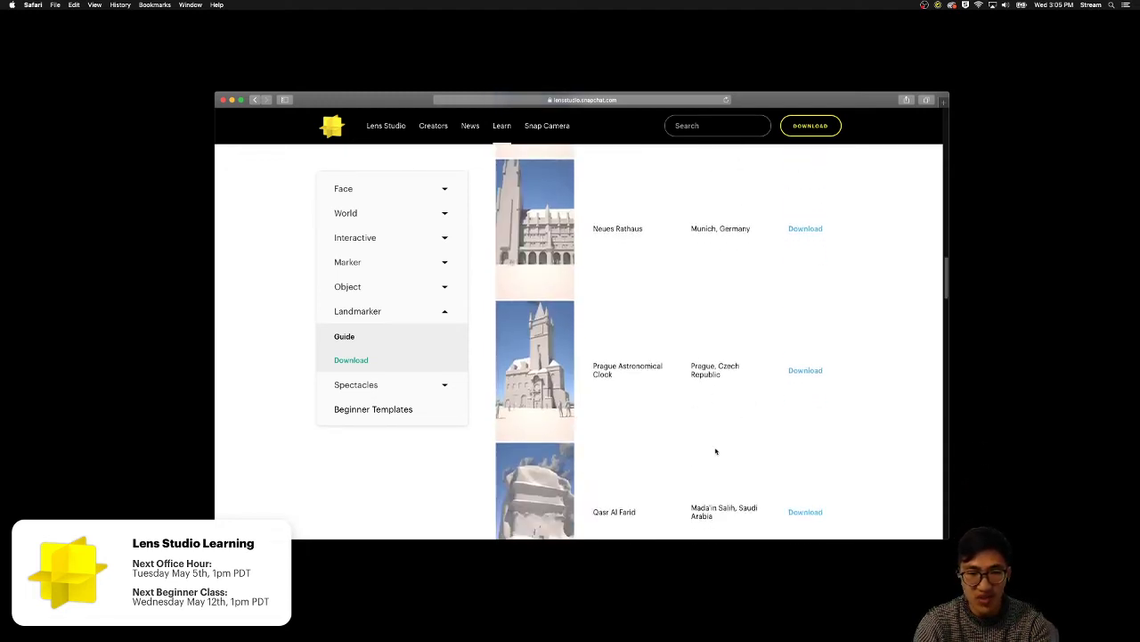
scroll(655, 426, down, 10)
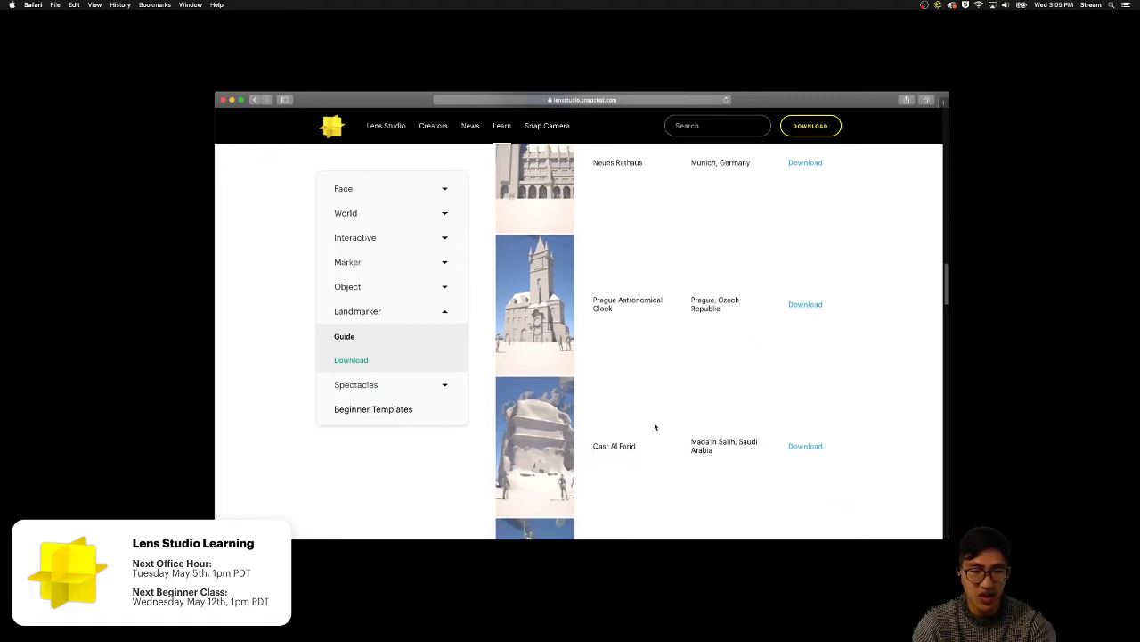
scroll(661, 425, down, 20)
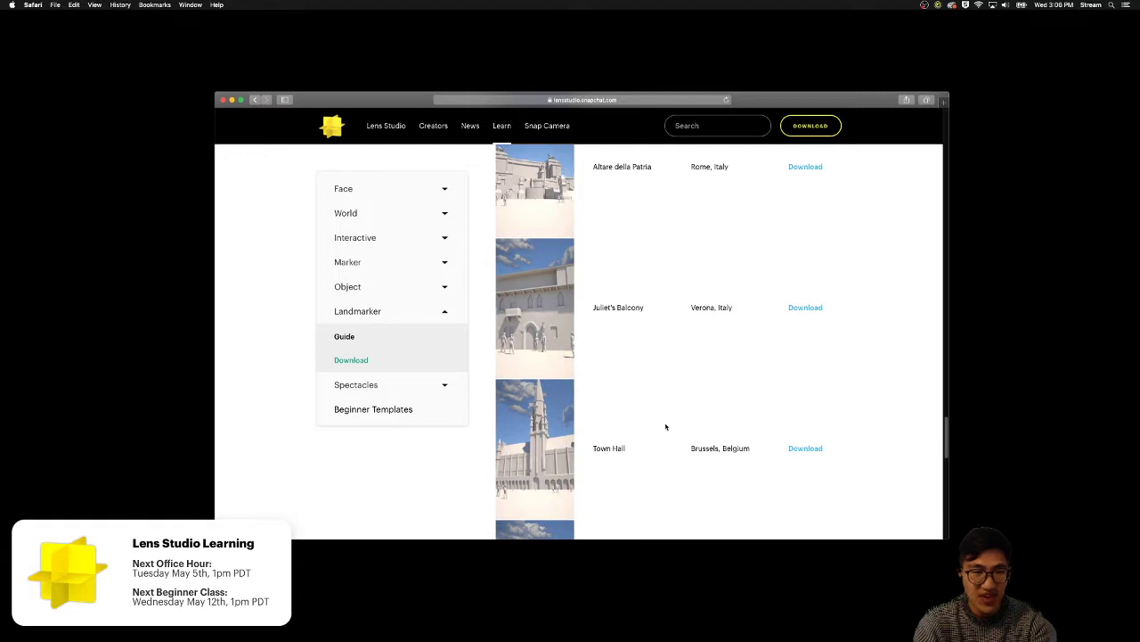
scroll(666, 426, up, 1)
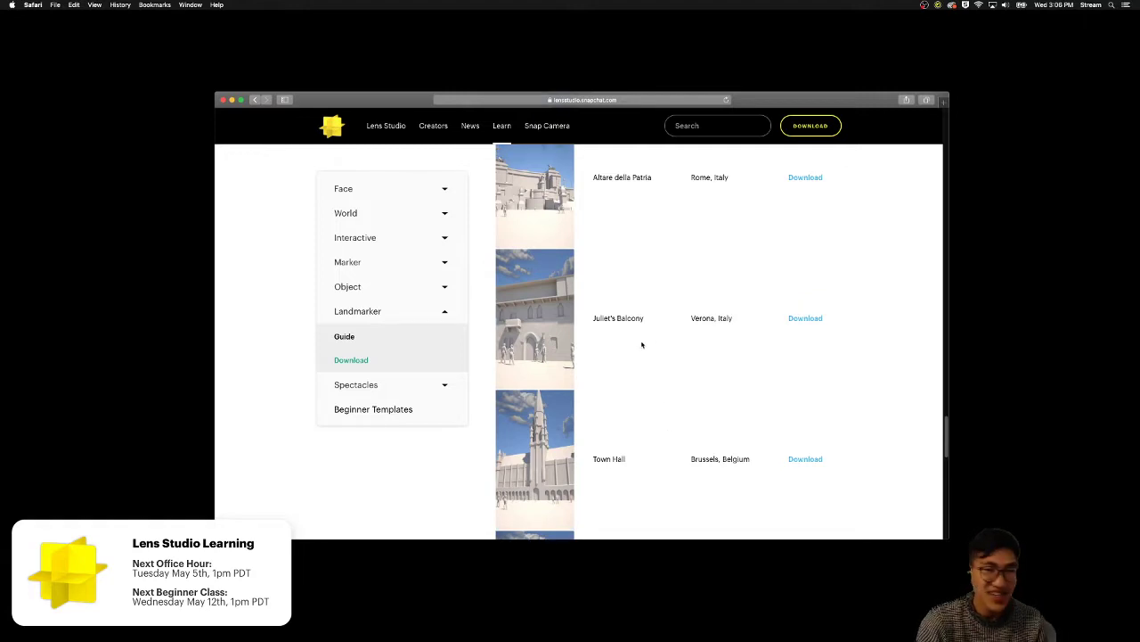
scroll(649, 345, down, 1)
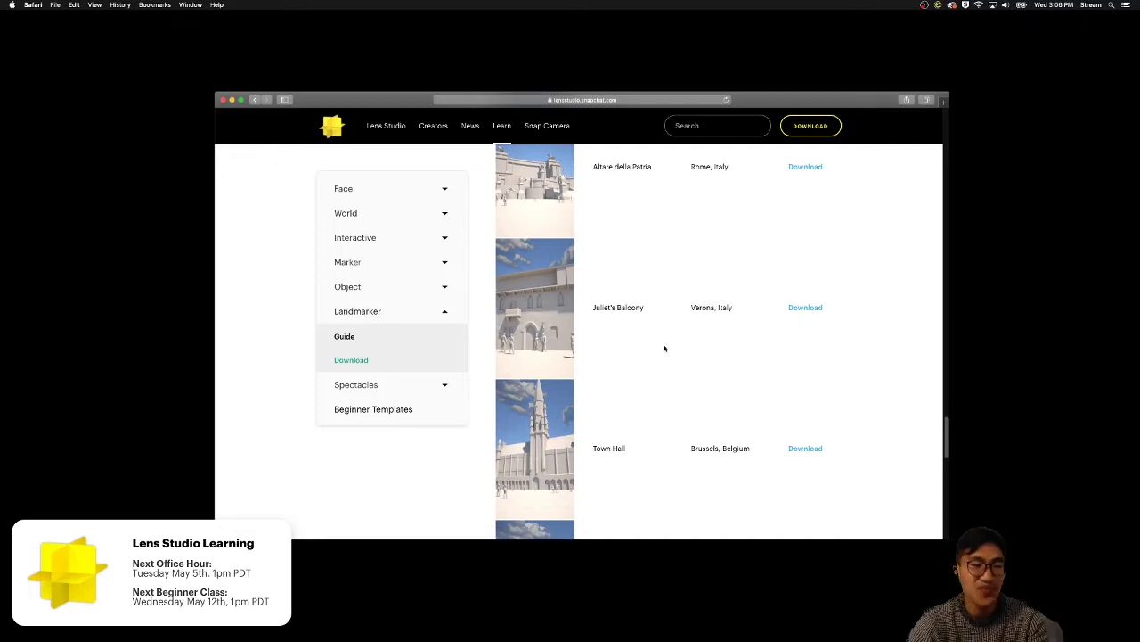
drag(948, 446, 959, 94)
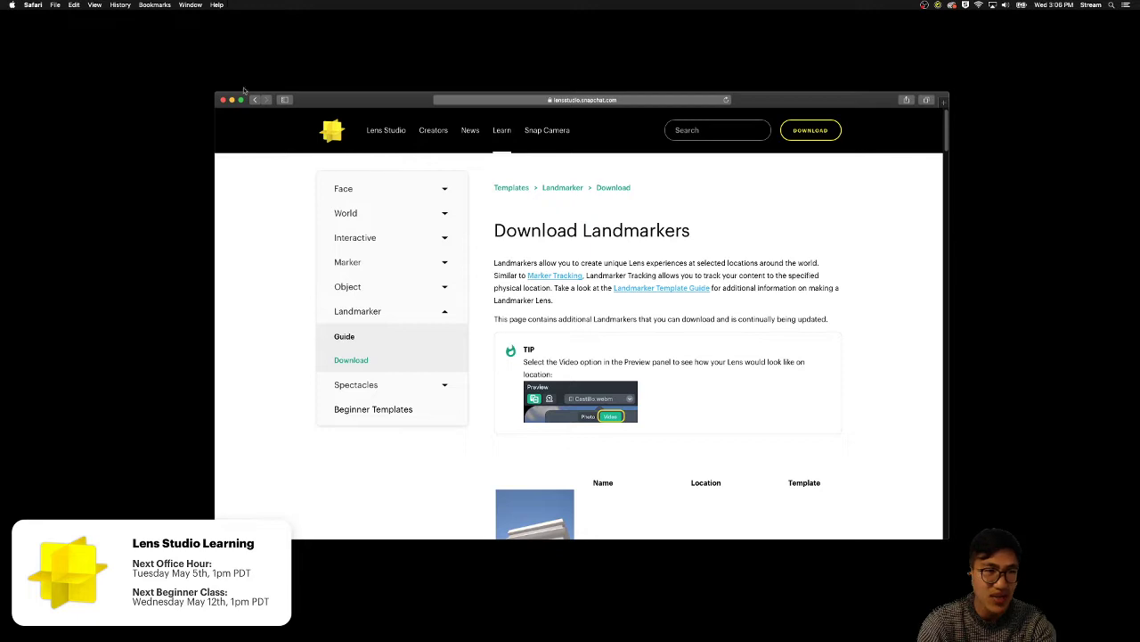
click(231, 100)
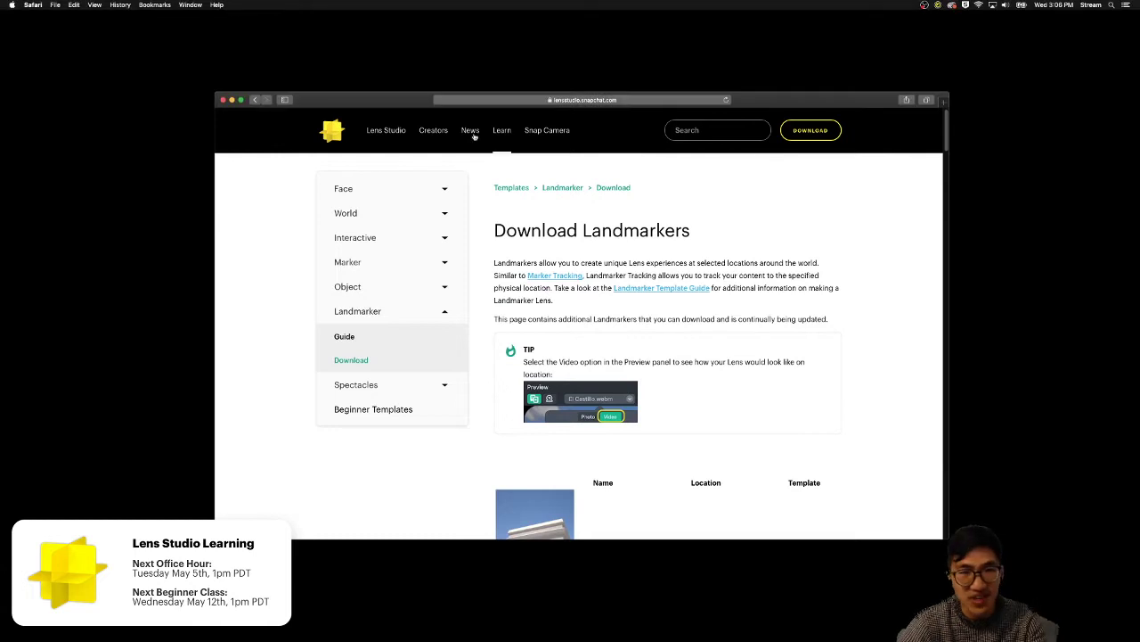
- Open the community Forum from the learning resources and look over its discussion topics
mouse_move(506, 130)
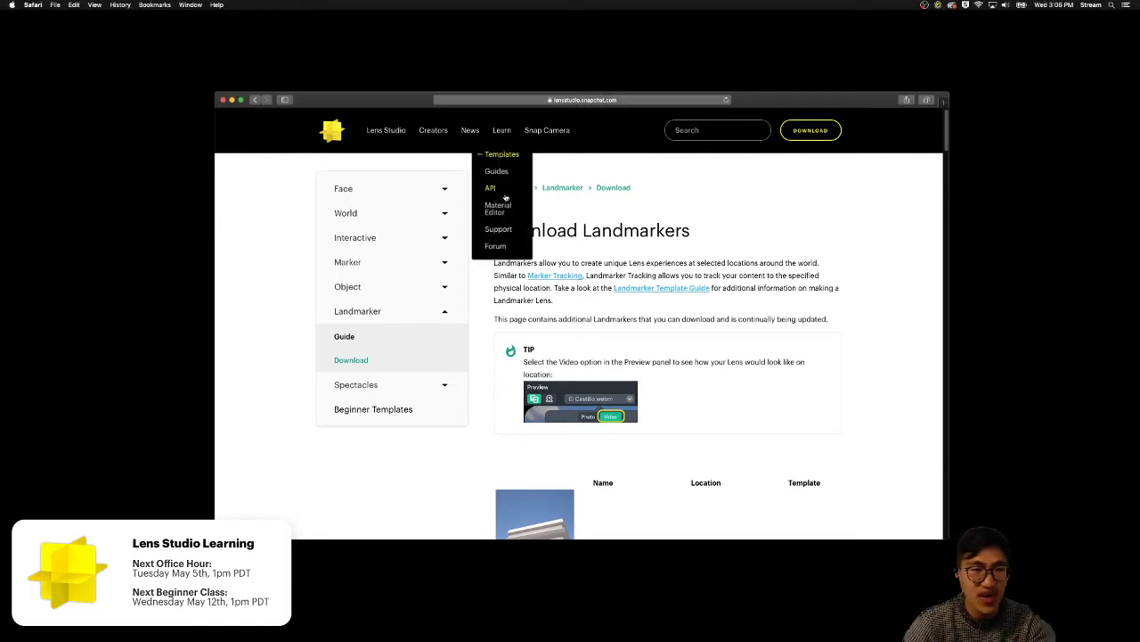
click(502, 249)
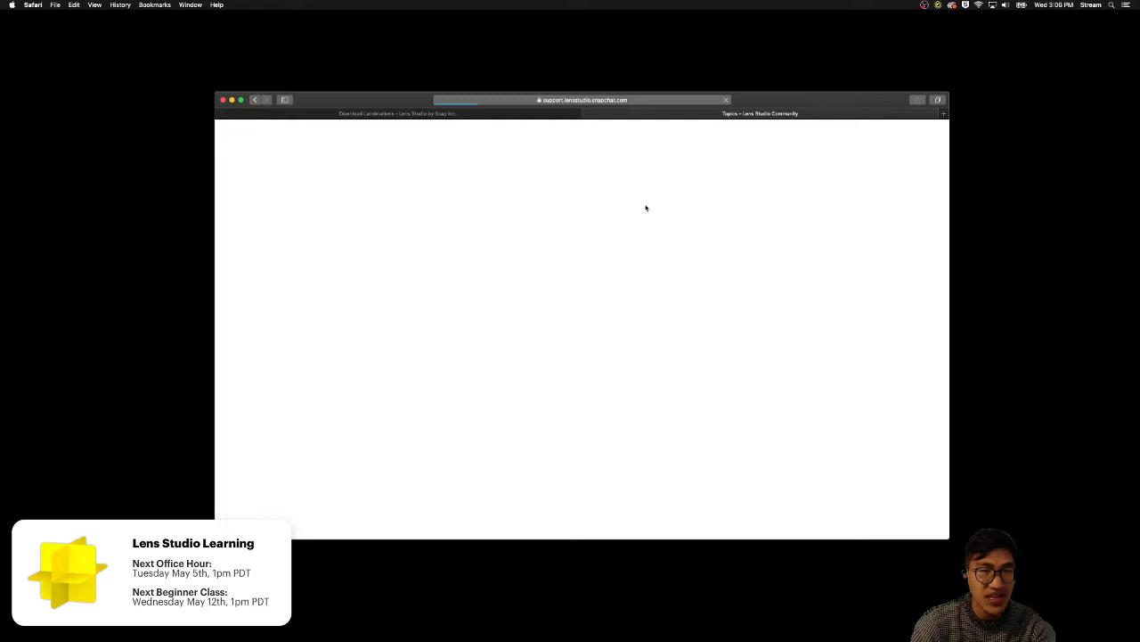
scroll(613, 267, down, 1)
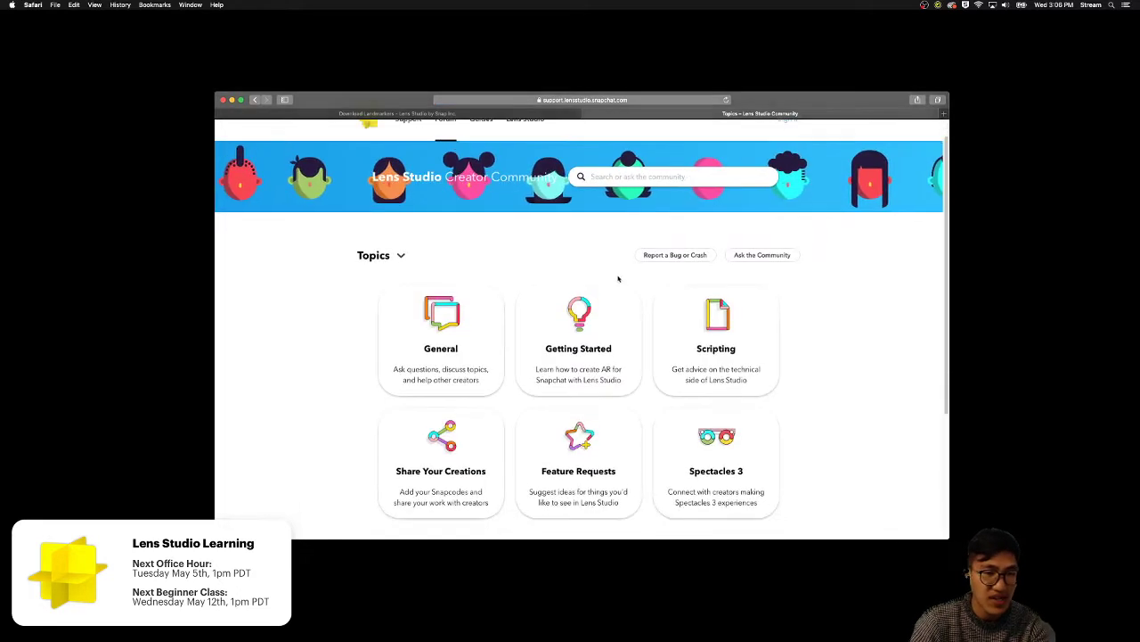
scroll(611, 361, down, 1)
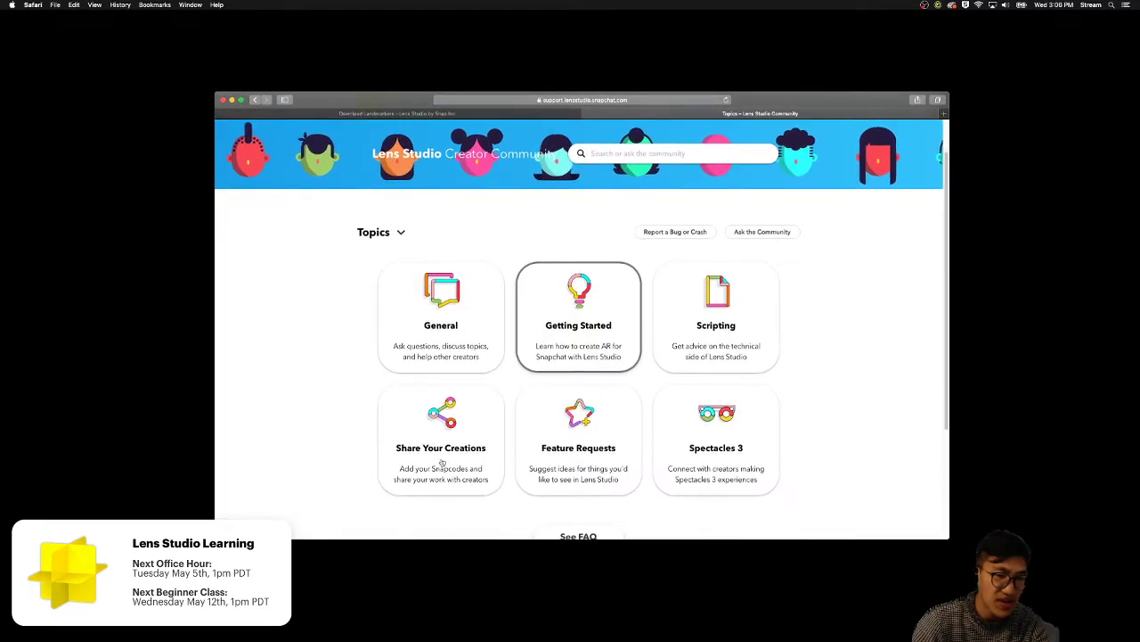
- Look through the posts in the Share Your Creations topic, and return to the topic overview
click(444, 407)
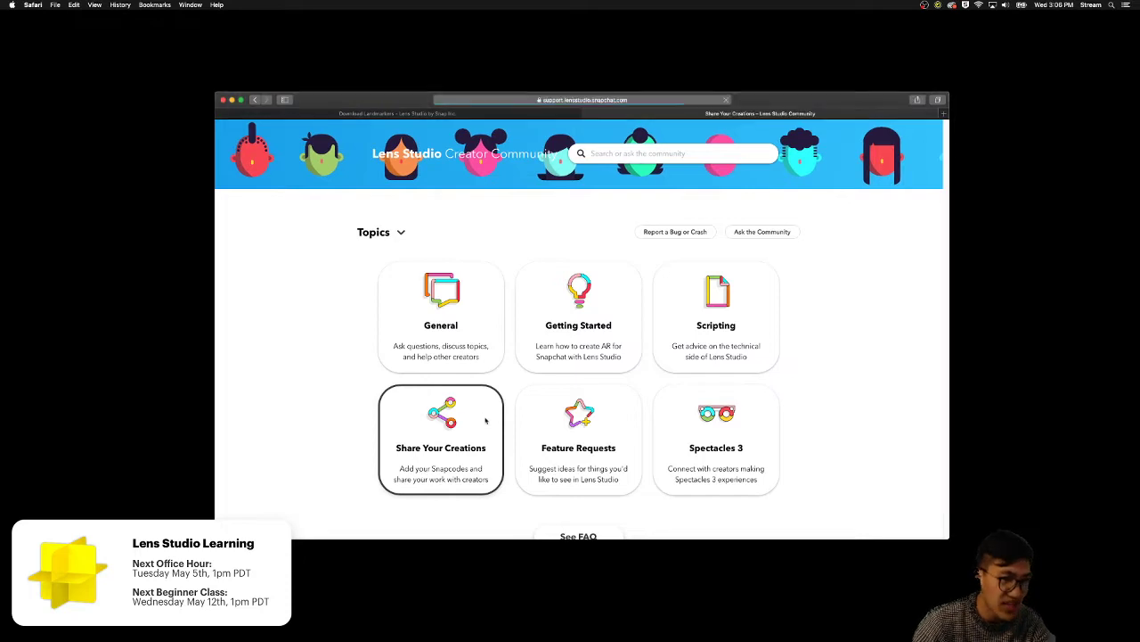
scroll(496, 392, down, 1)
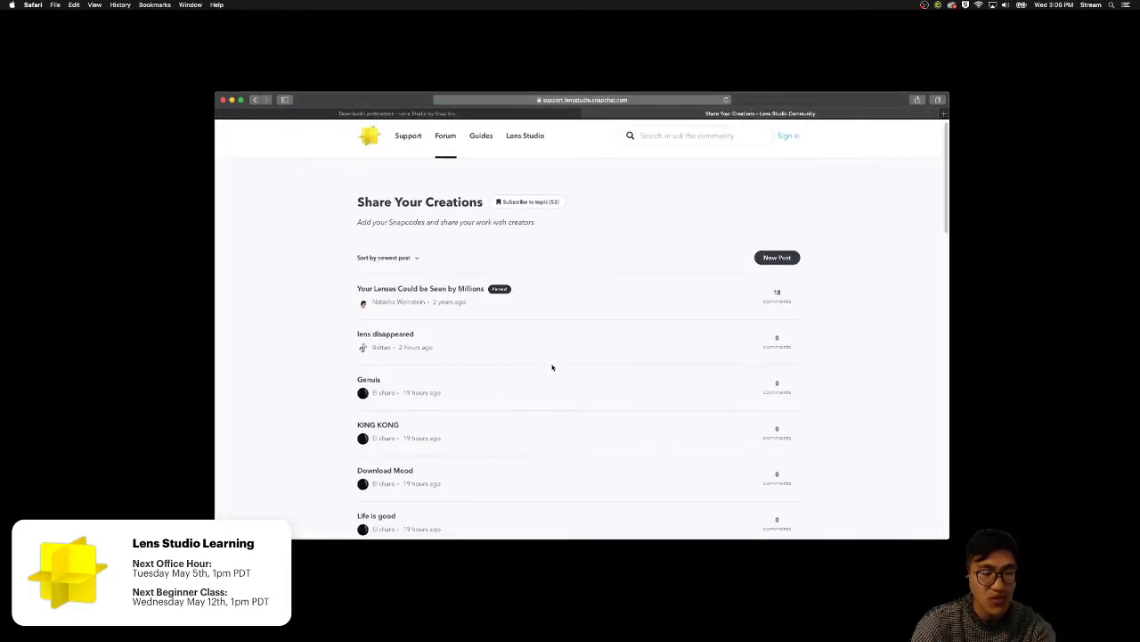
scroll(552, 366, down, 1)
key(super+bracketleft)
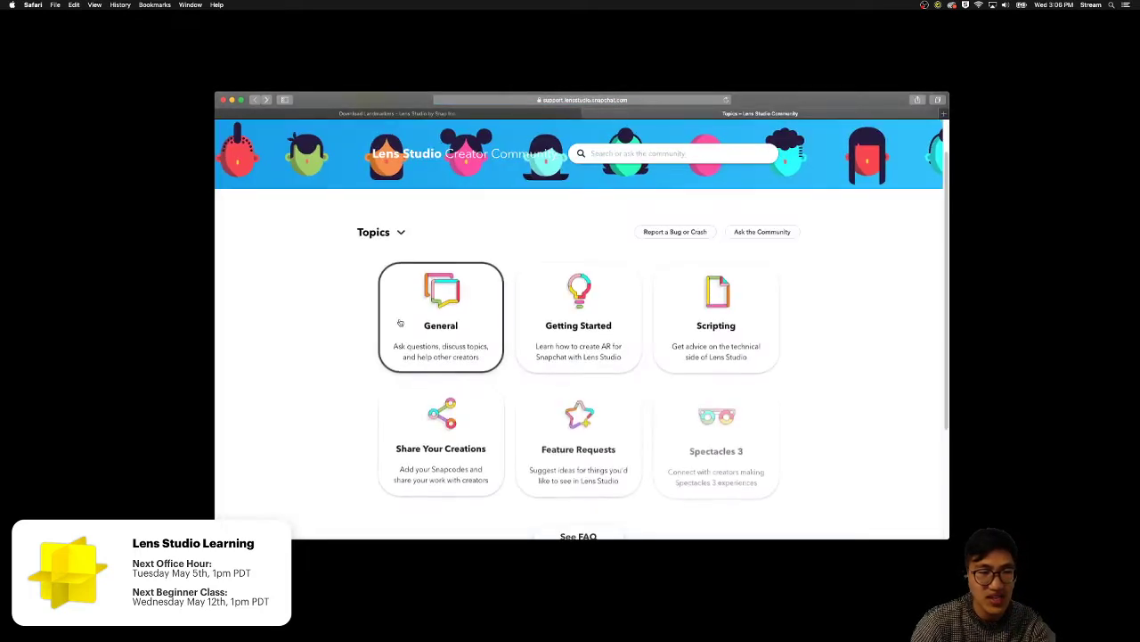
- Open the General topic, review the Intermediate Classes post with its past Twitch streams, and return to the topic
click(405, 316)
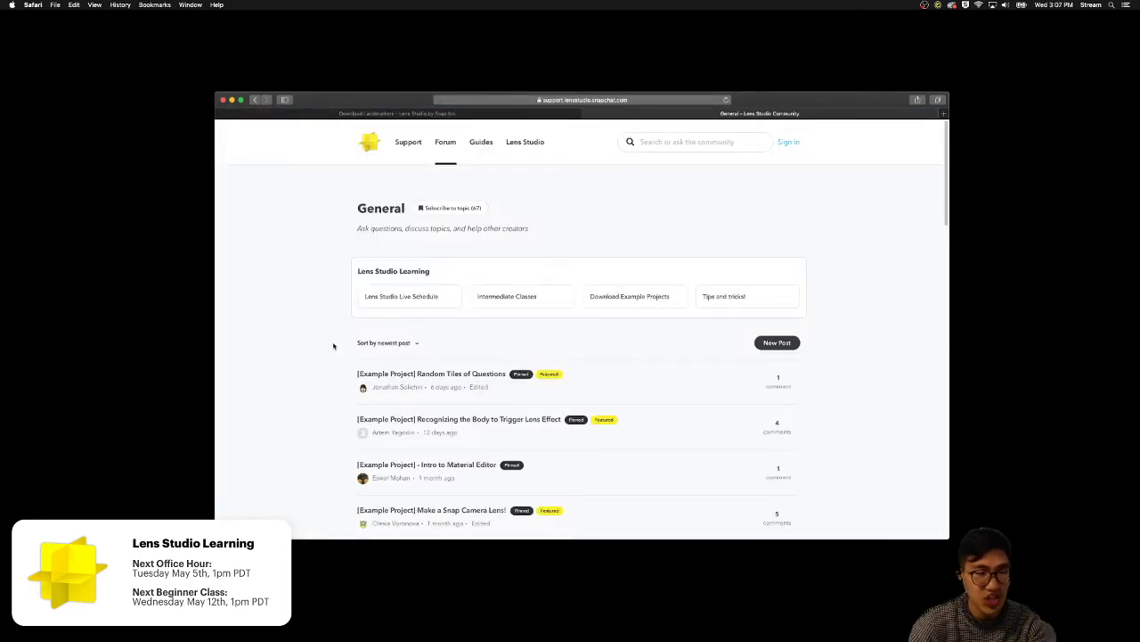
scroll(323, 347, down, 1)
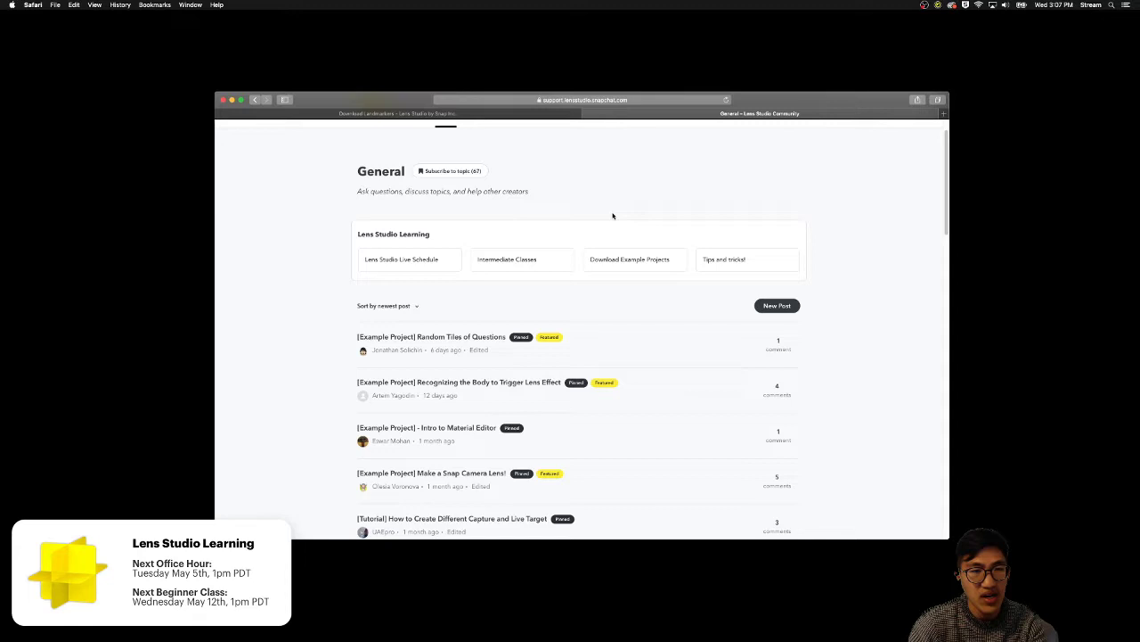
click(531, 271)
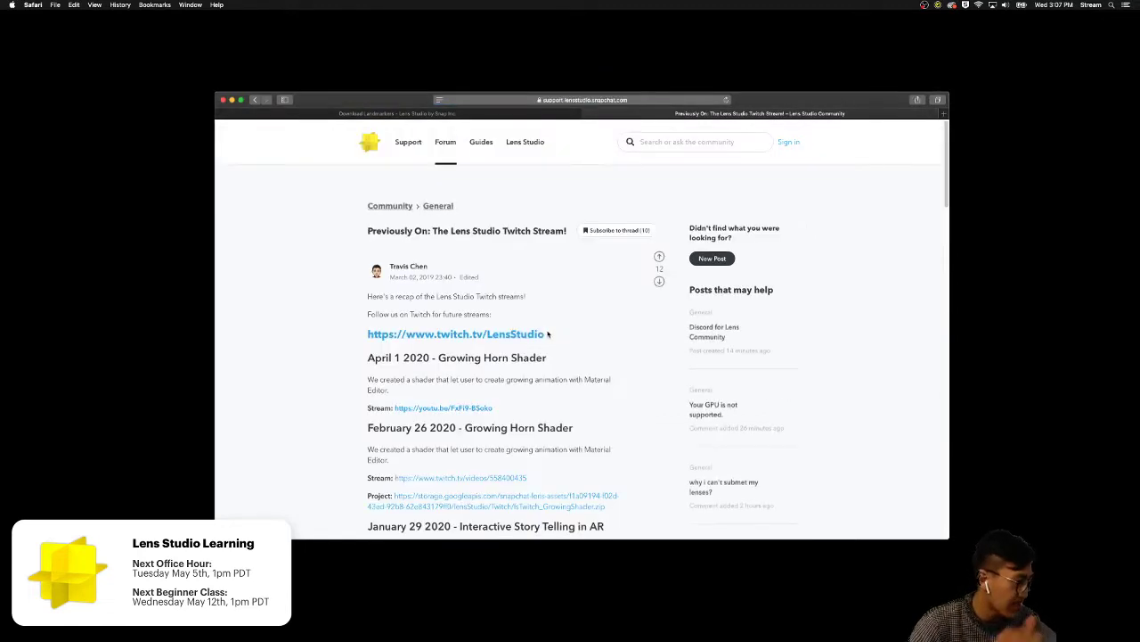
scroll(622, 396, down, 2)
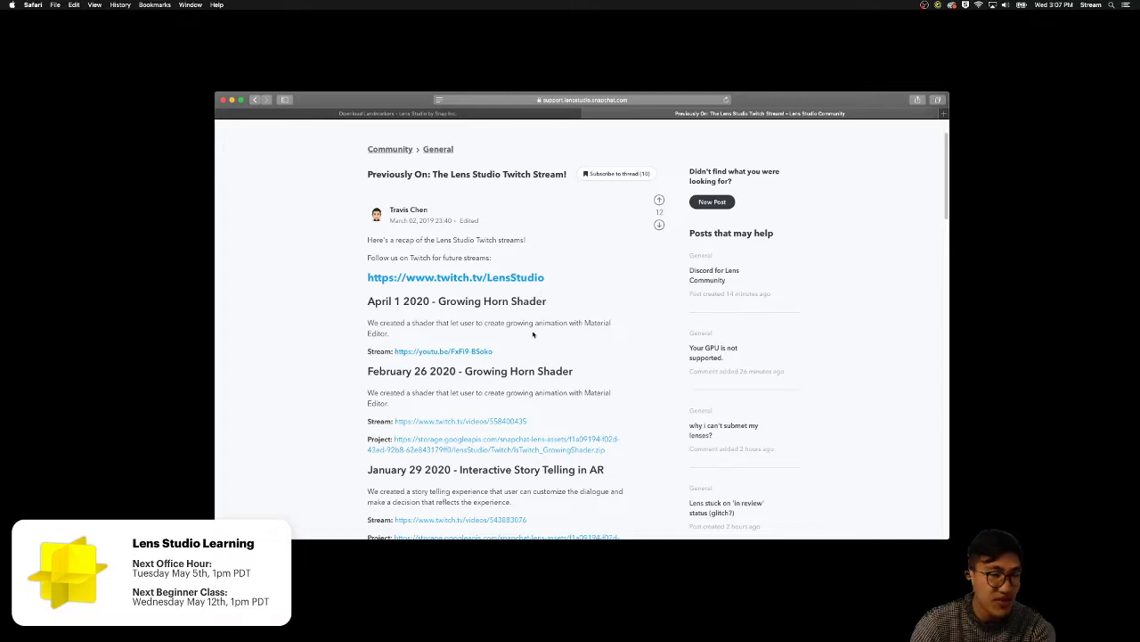
scroll(612, 349, down, 3)
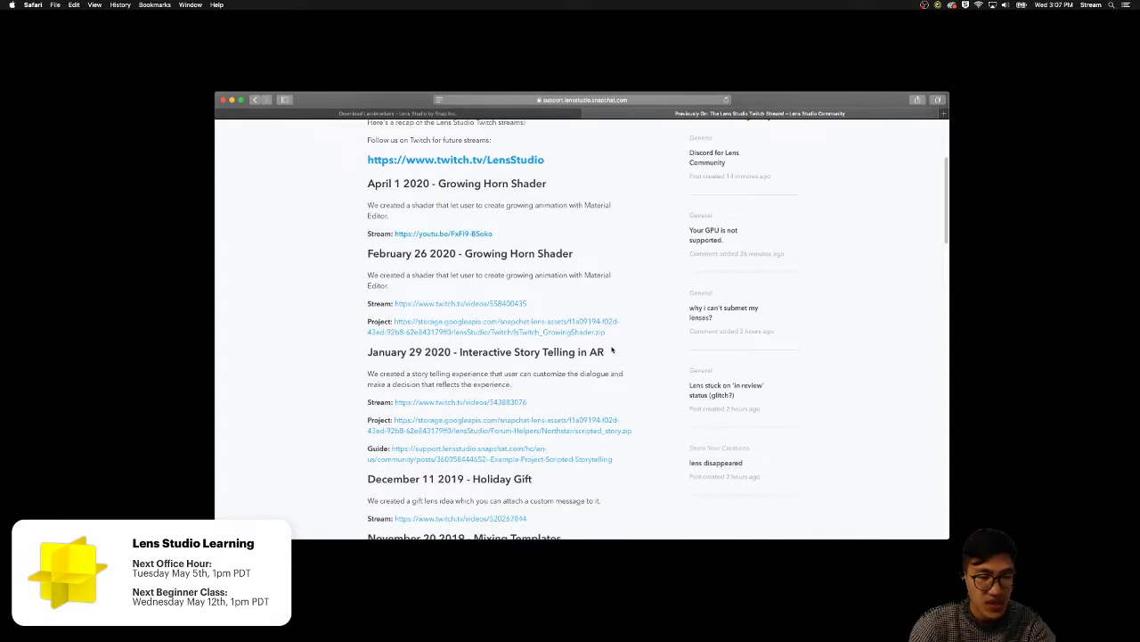
key(super+[)
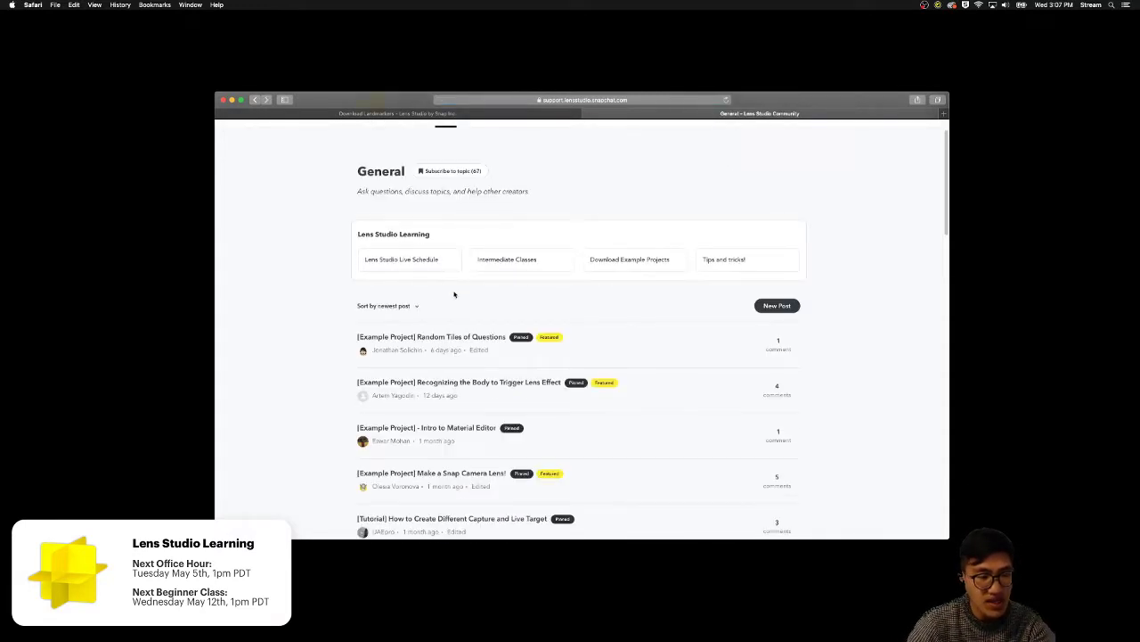
- Read the Lens Studio Live Schedule post for the office hour and class dates, and return to the General topic
click(428, 258)
scroll(519, 392, down, 2)
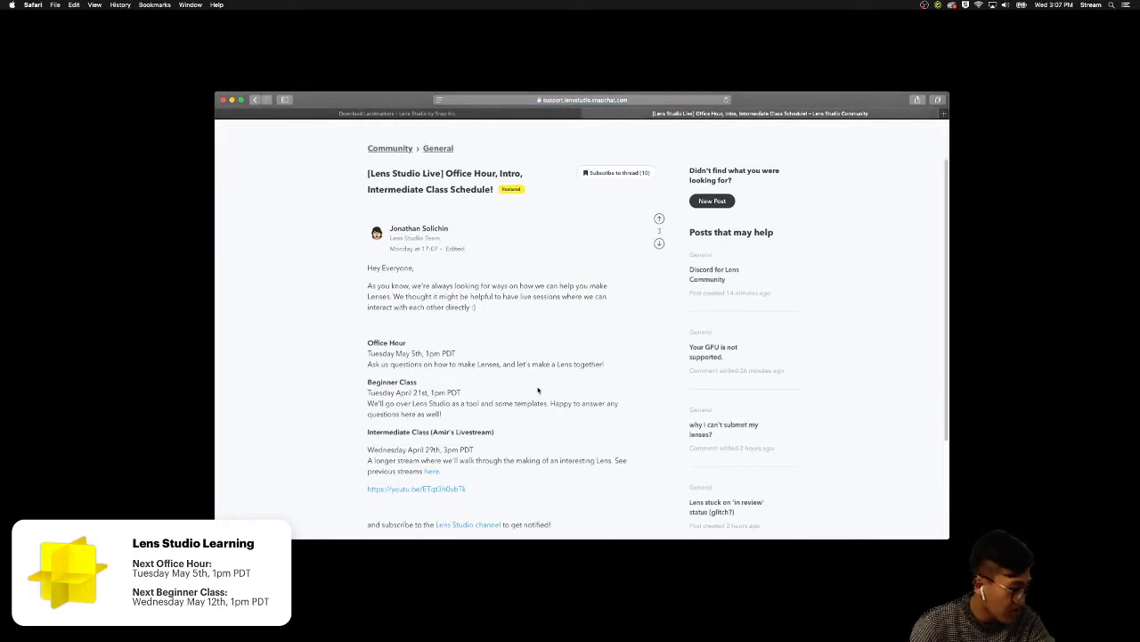
key(super+[)
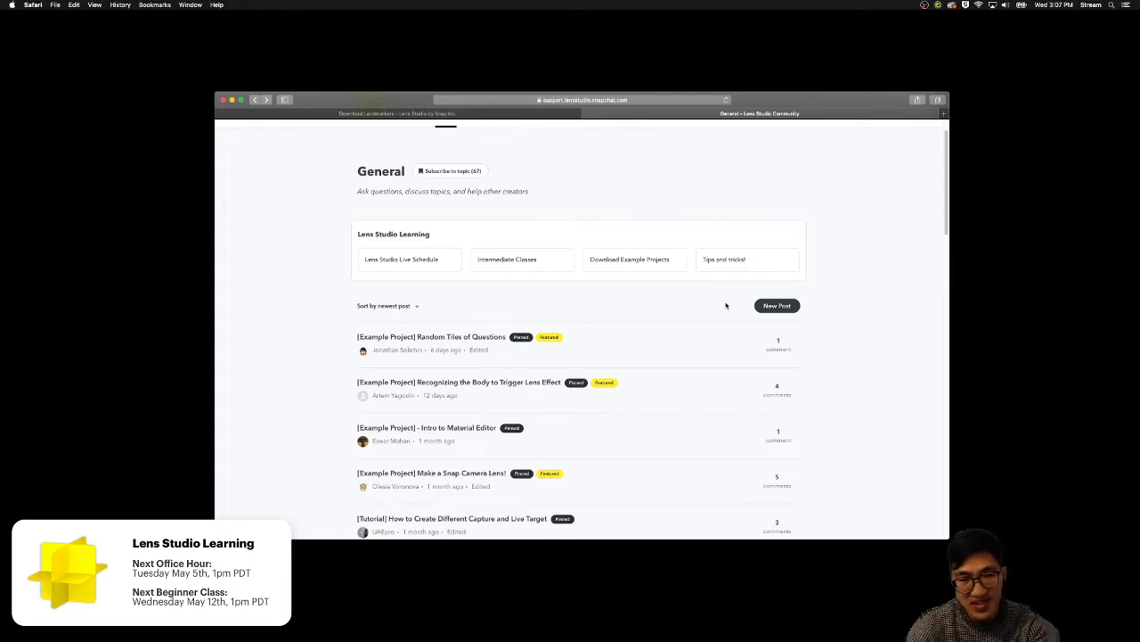
- Open the Download Example Projects post and look through its downloadable Lens projects
click(645, 259)
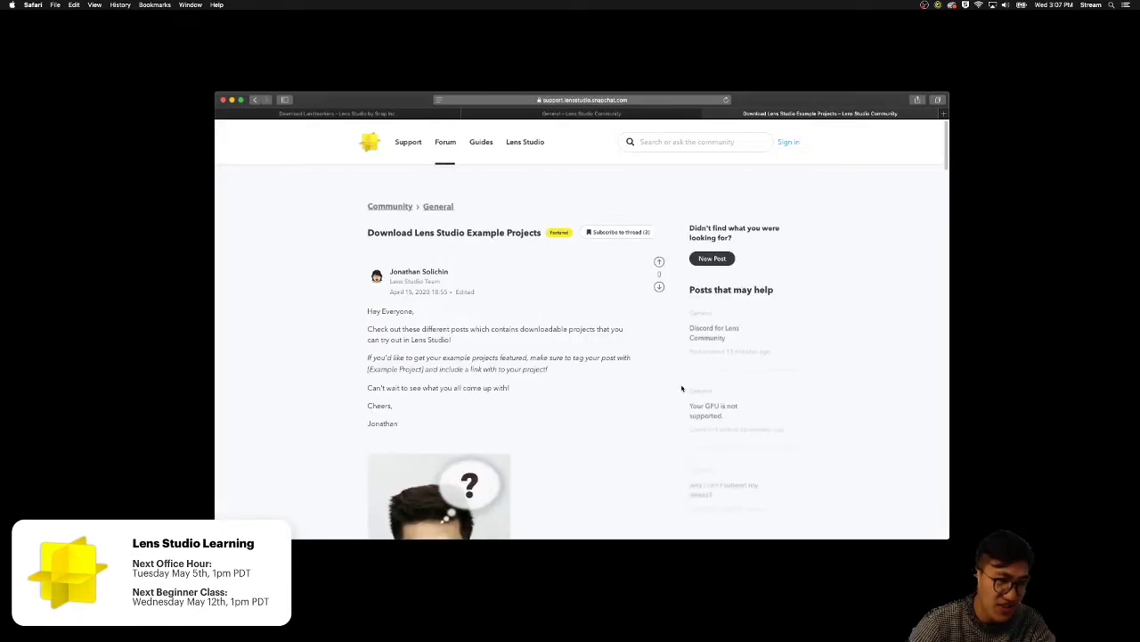
scroll(682, 388, down, 10)
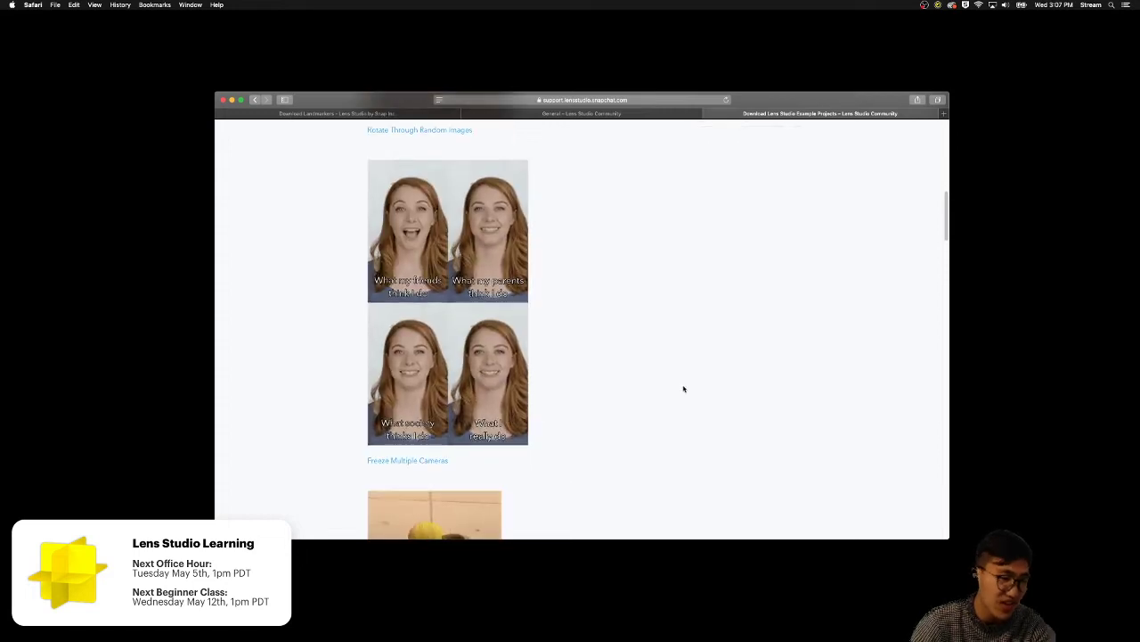
scroll(683, 388, down, 3)
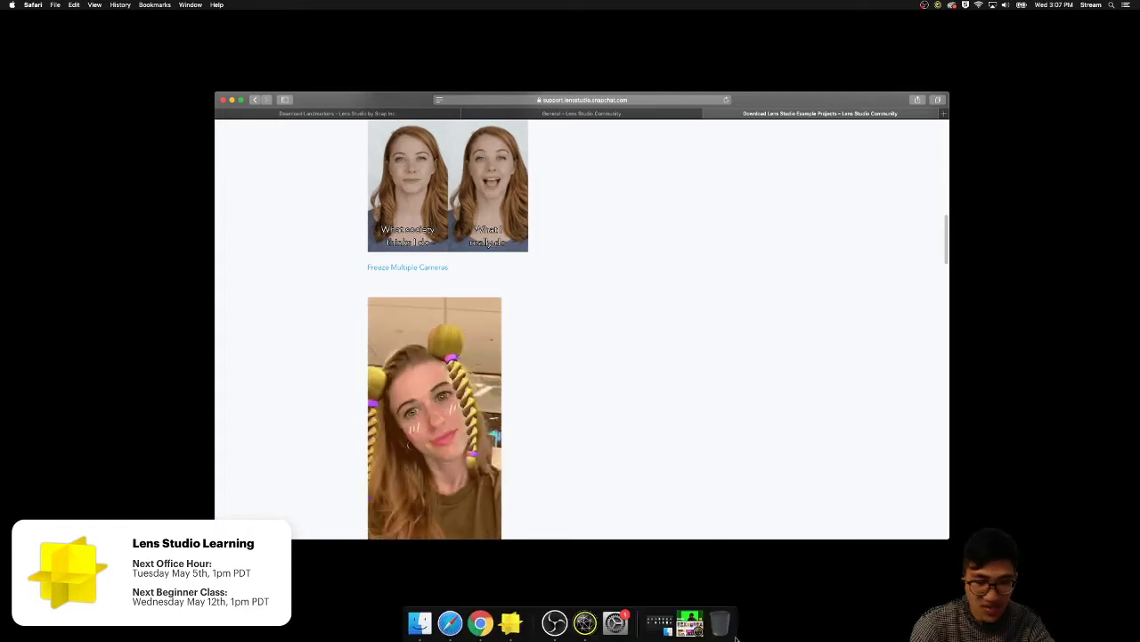
- Bring up the project-assets folder window, and switch to Lens Studio to start a new project
click(657, 622)
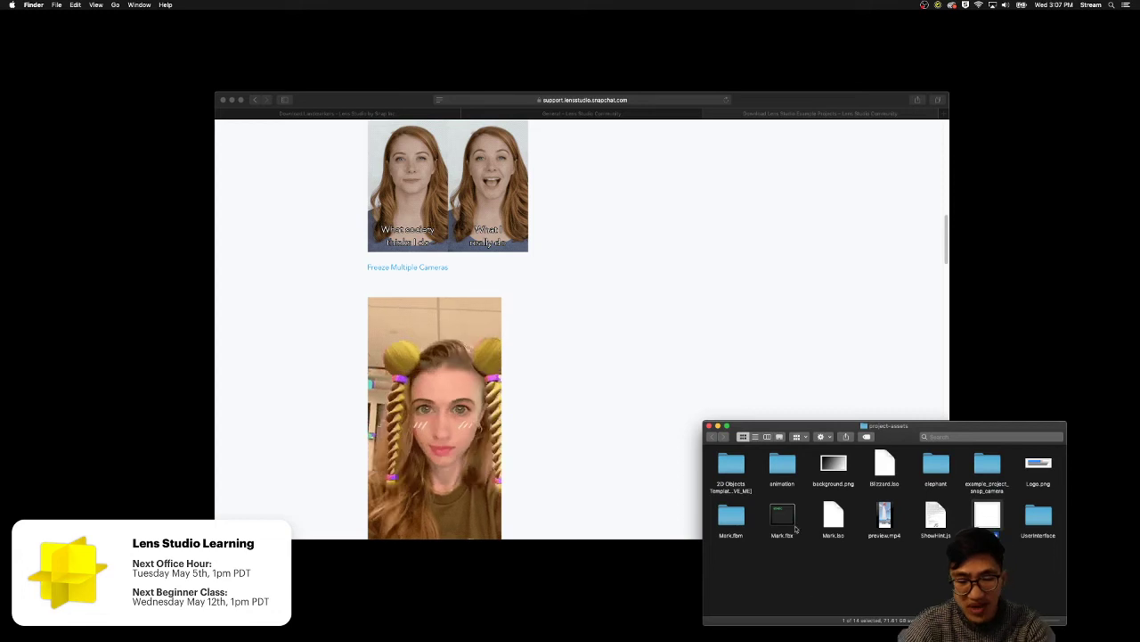
click(622, 574)
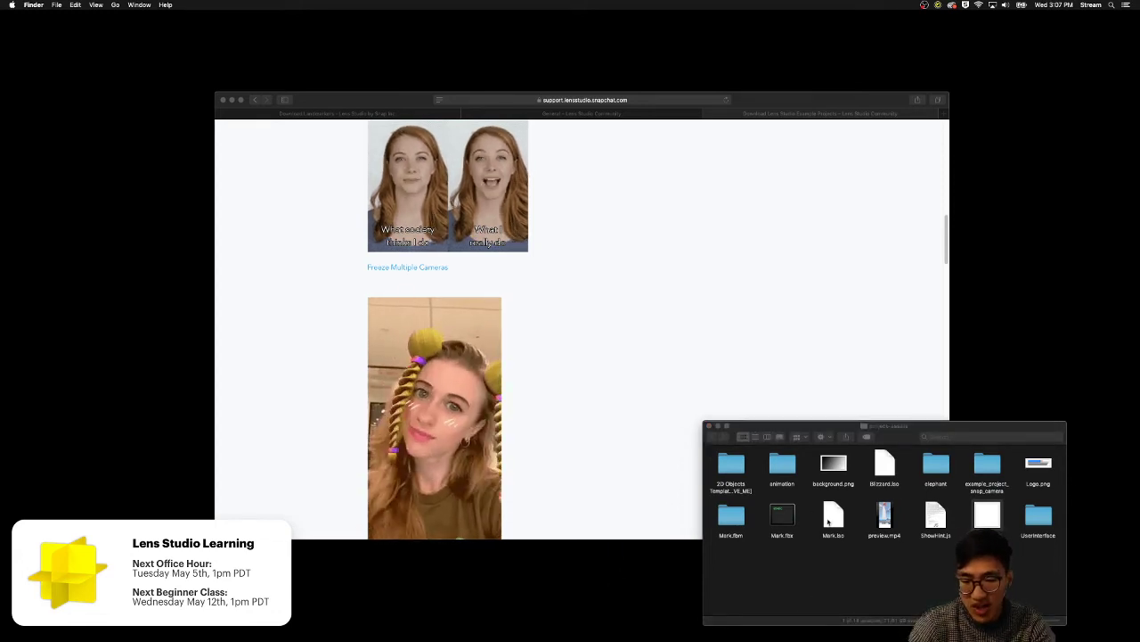
mouse_move(668, 632)
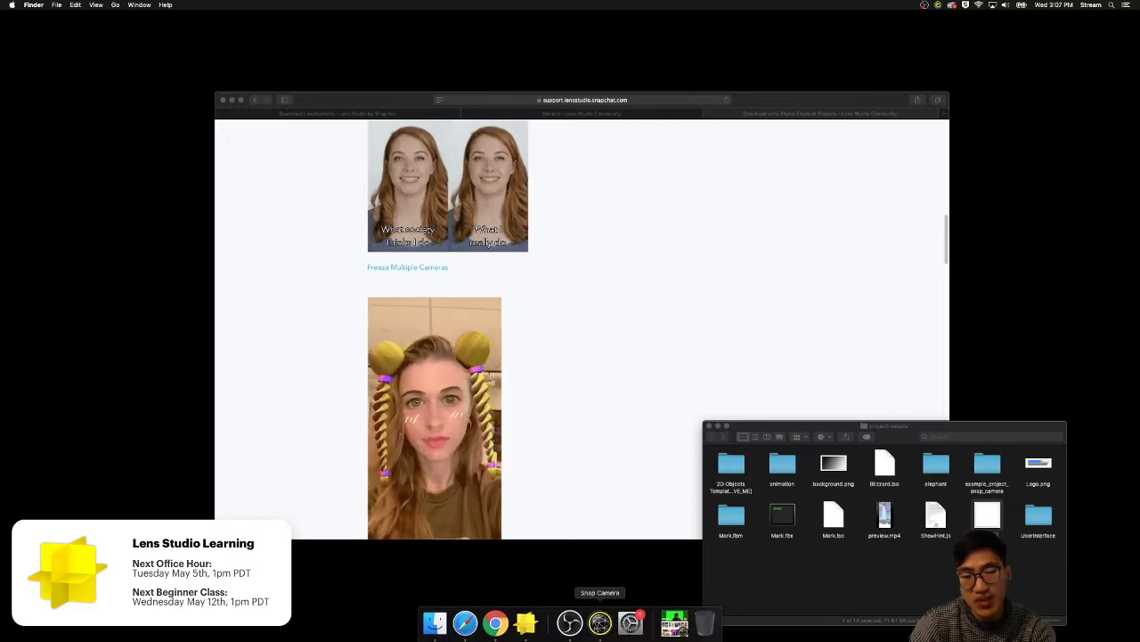
click(526, 622)
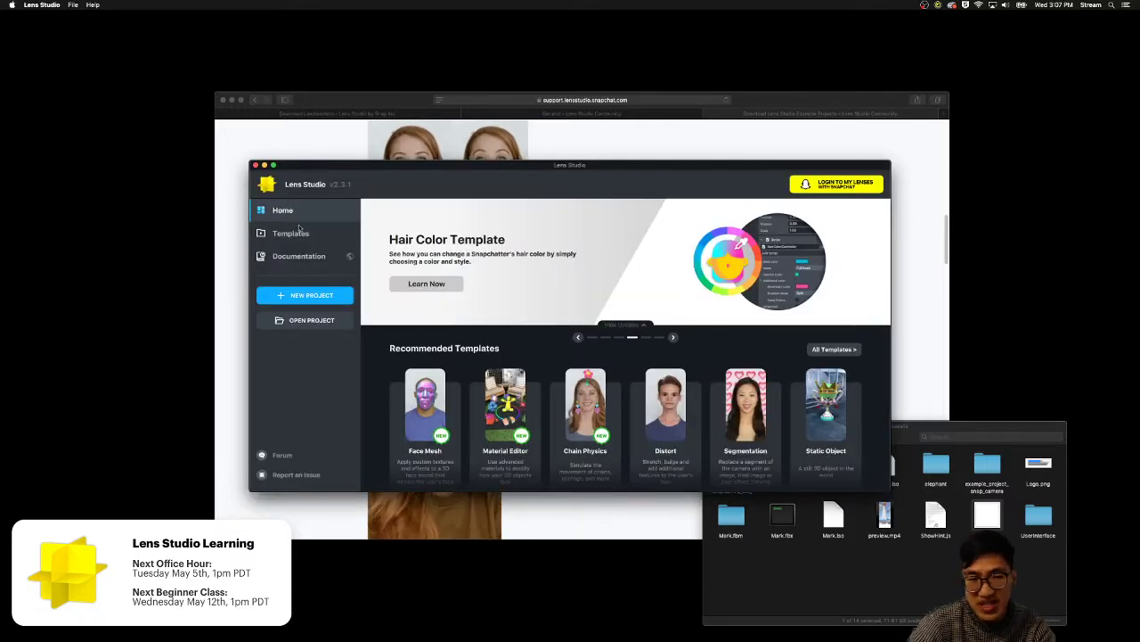
click(324, 290)
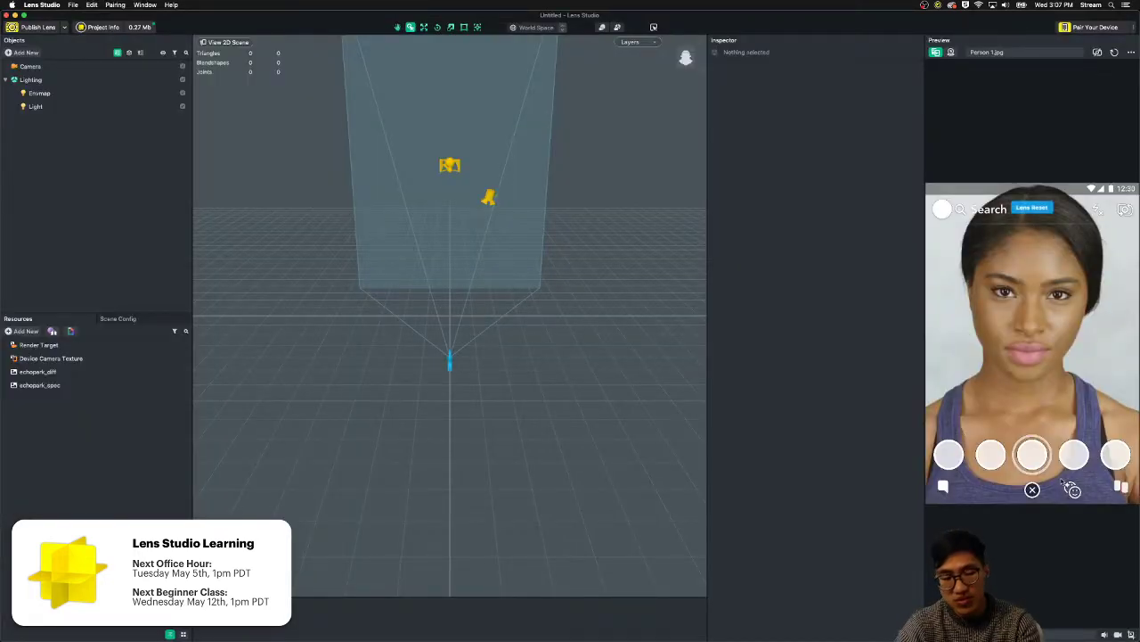
- Preview the star.png image in the project-assets folder, and return to the empty Lens Studio project
key(super+Tab)
click(998, 525)
key(space)
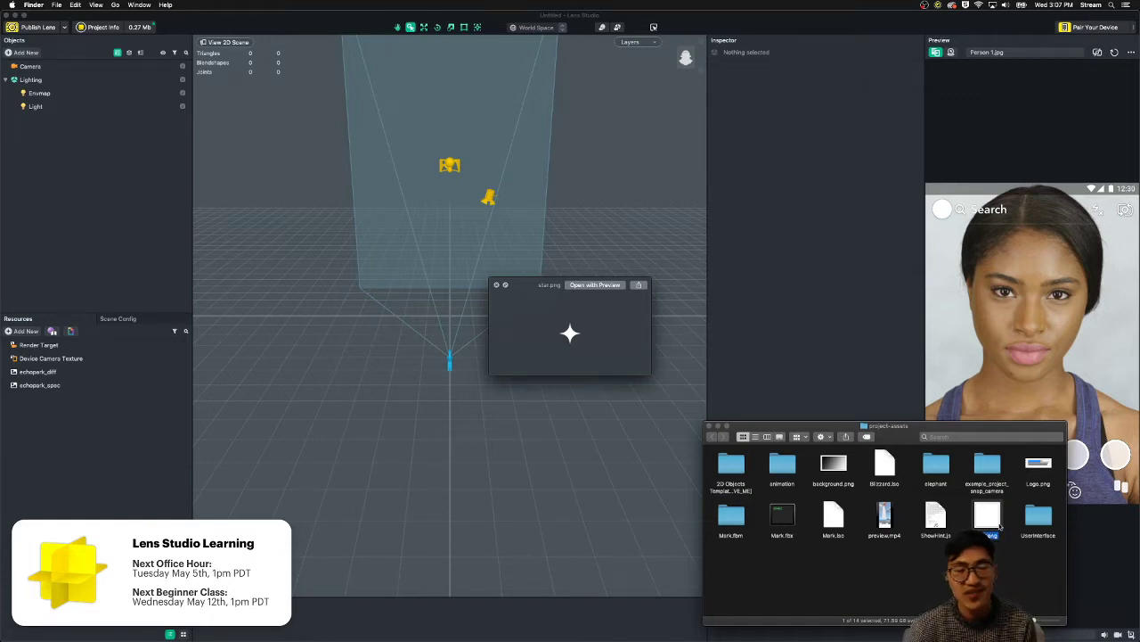
key(space)
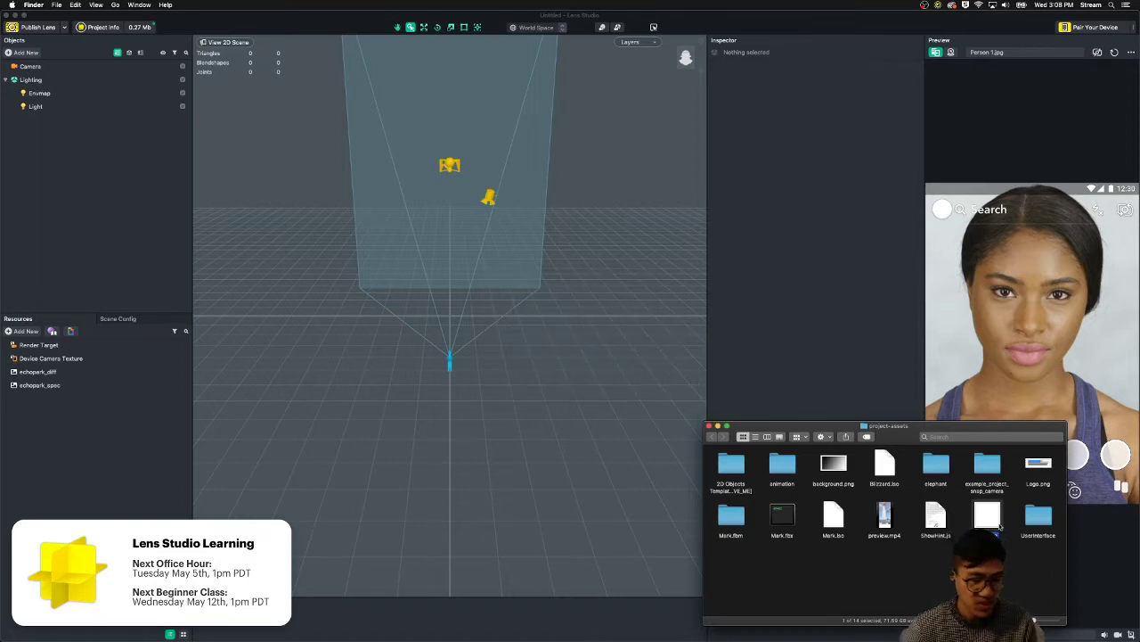
key(space)
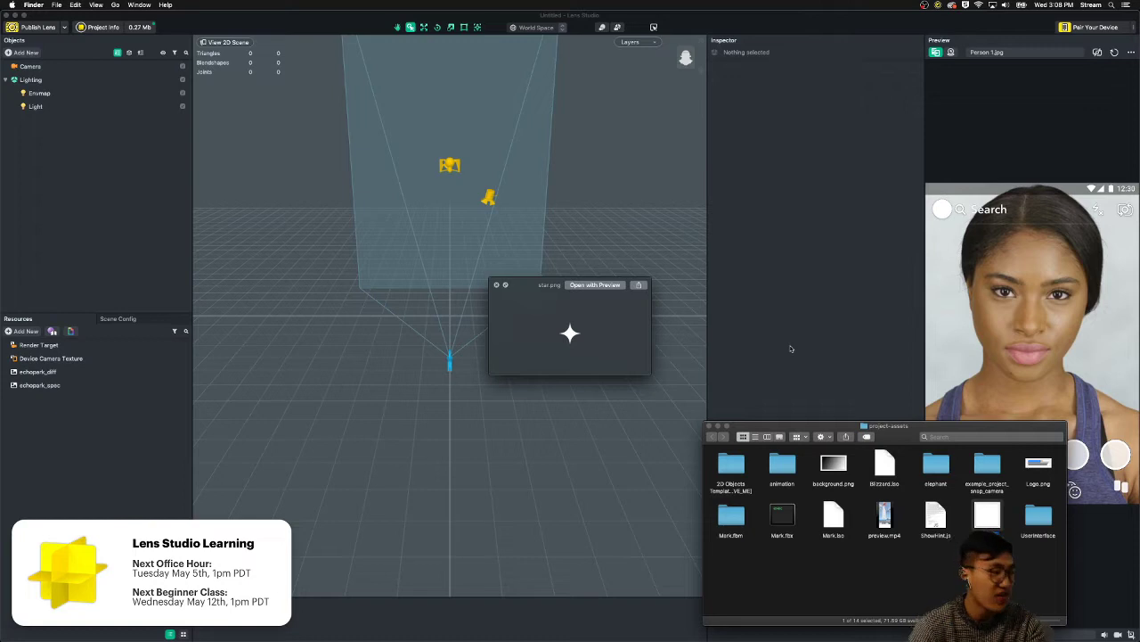
click(871, 287)
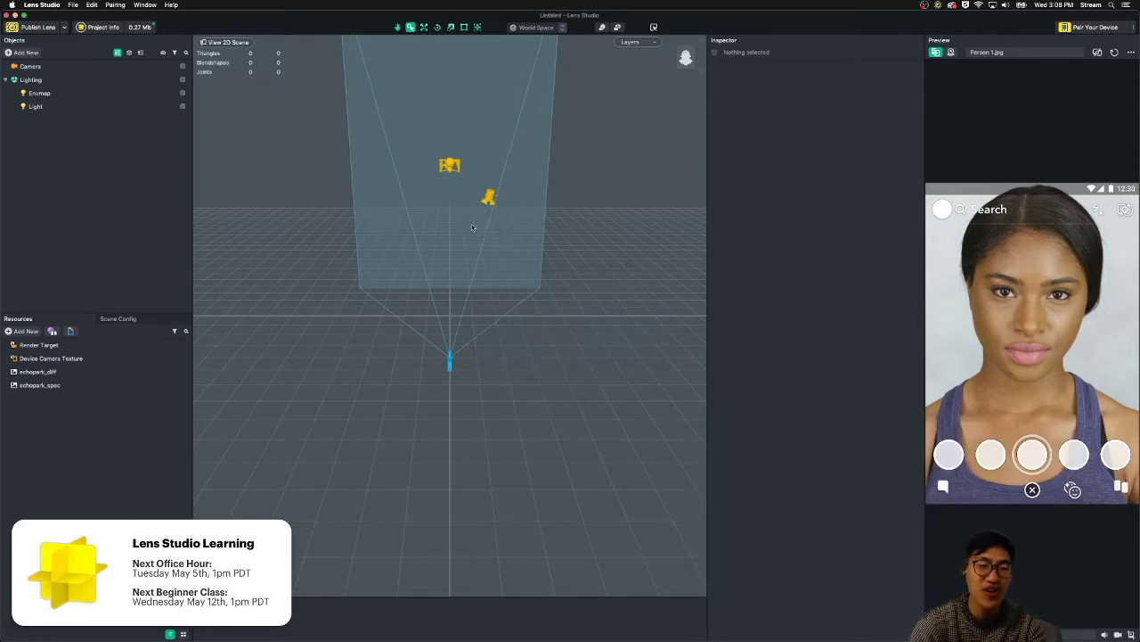
- Import star.png from the project-assets folder into the project's resources and select the imported texture
key(super+Tab)
key(space)
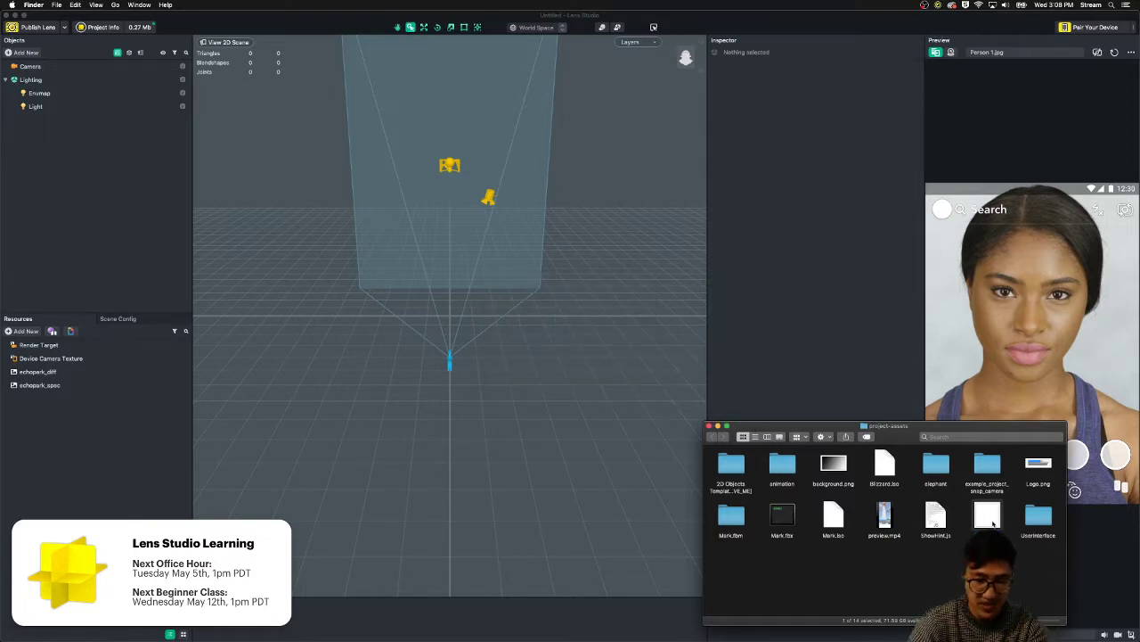
drag(989, 519, 98, 431)
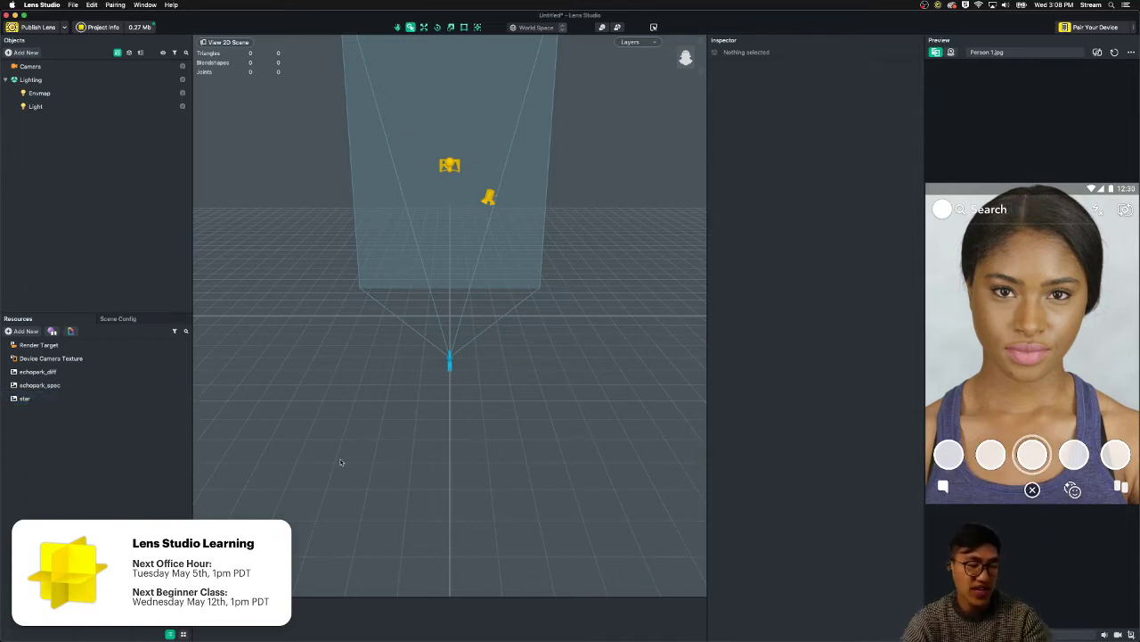
key(super+Tab)
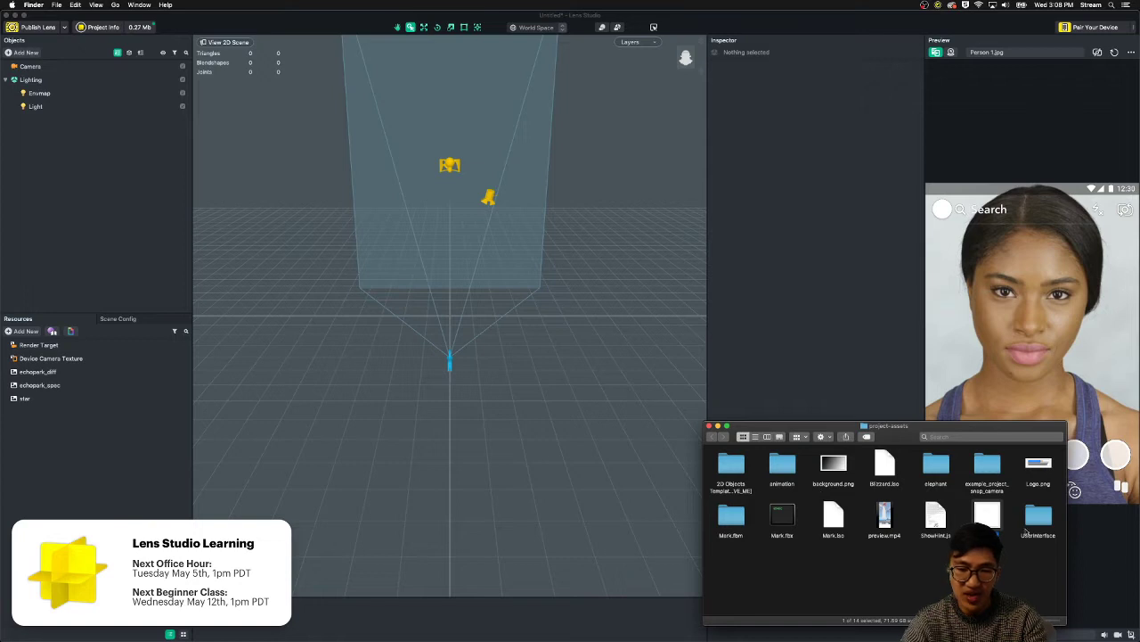
click(73, 420)
click(81, 397)
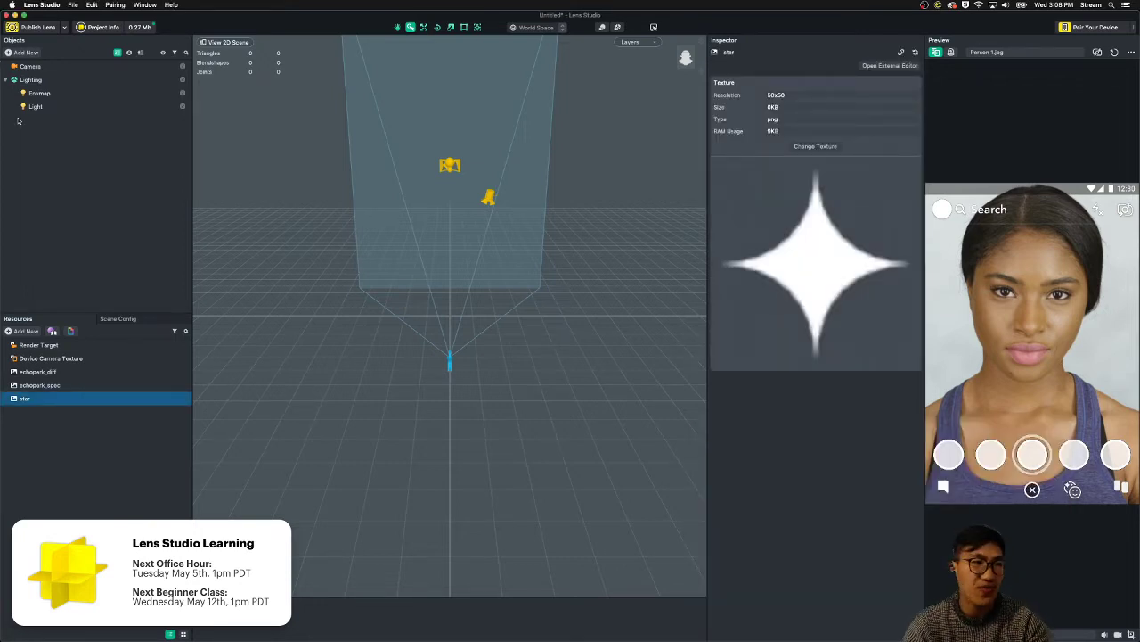
- Add a Screen Image object to the scene and set its texture to star
click(26, 53)
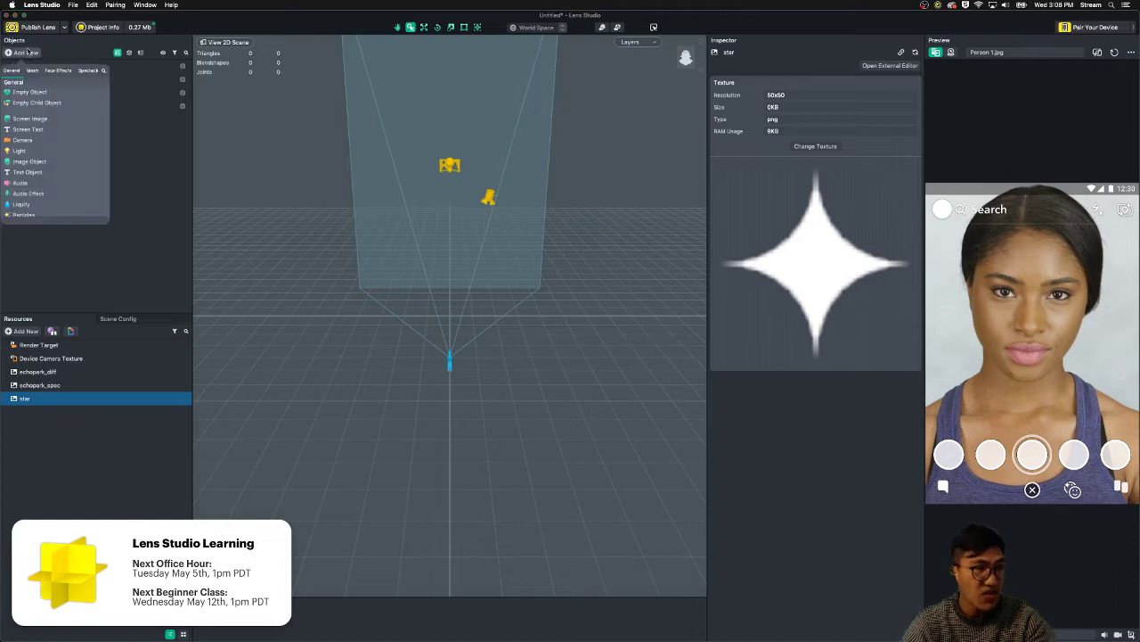
click(44, 82)
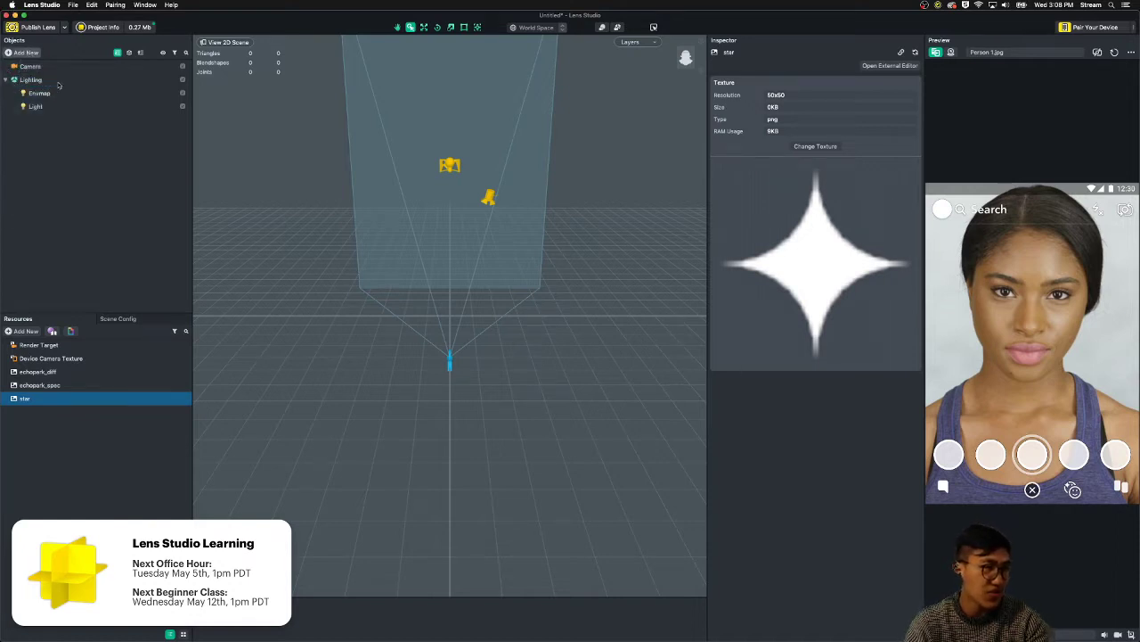
click(36, 399)
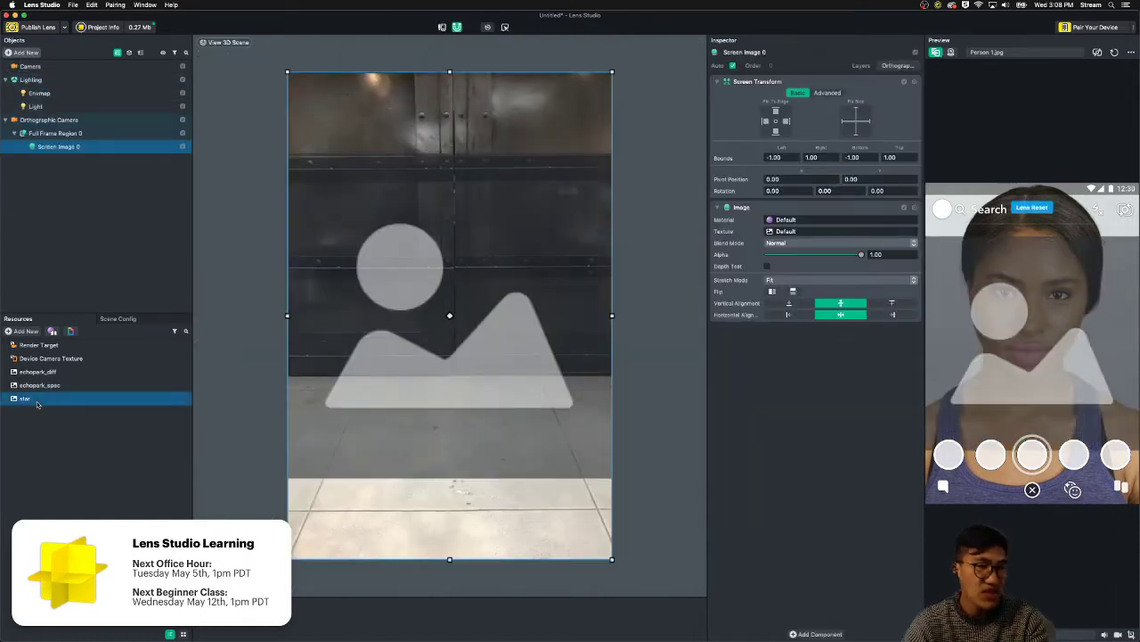
drag(326, 268, 883, 232)
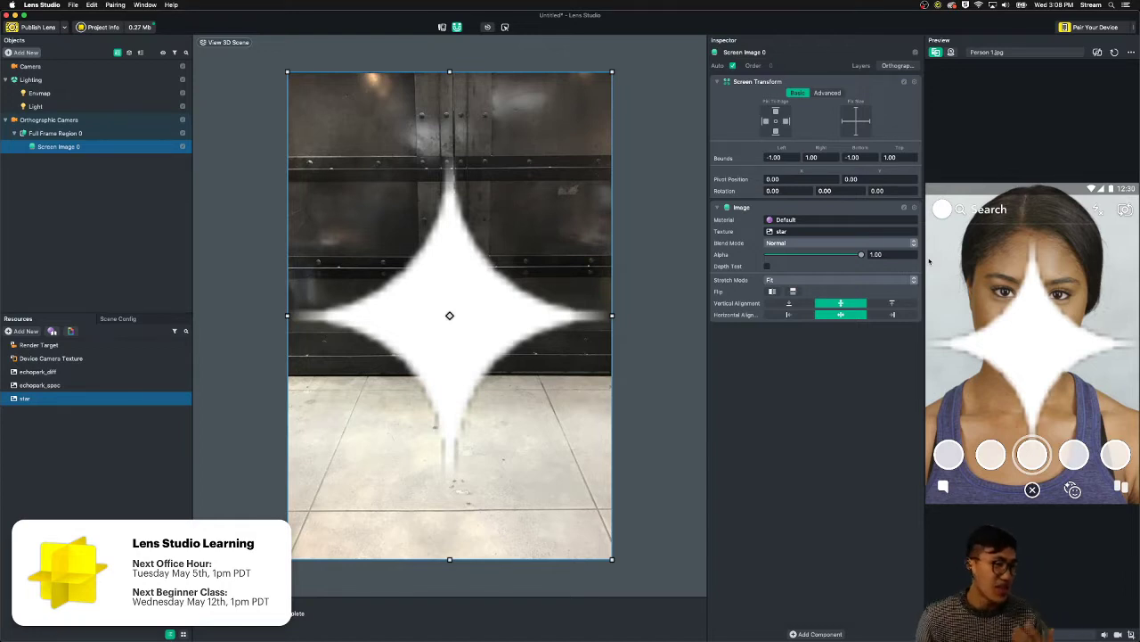
- Delete Full Frame Region 0 together with its star screen image from the scene
scroll(664, 325, down, 1)
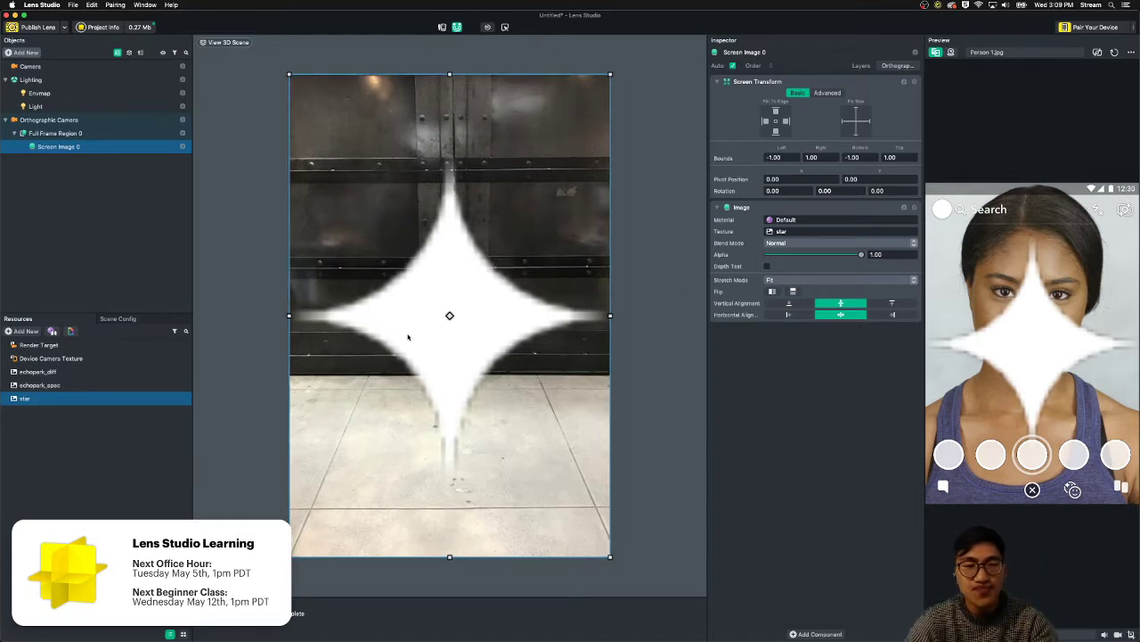
click(59, 134)
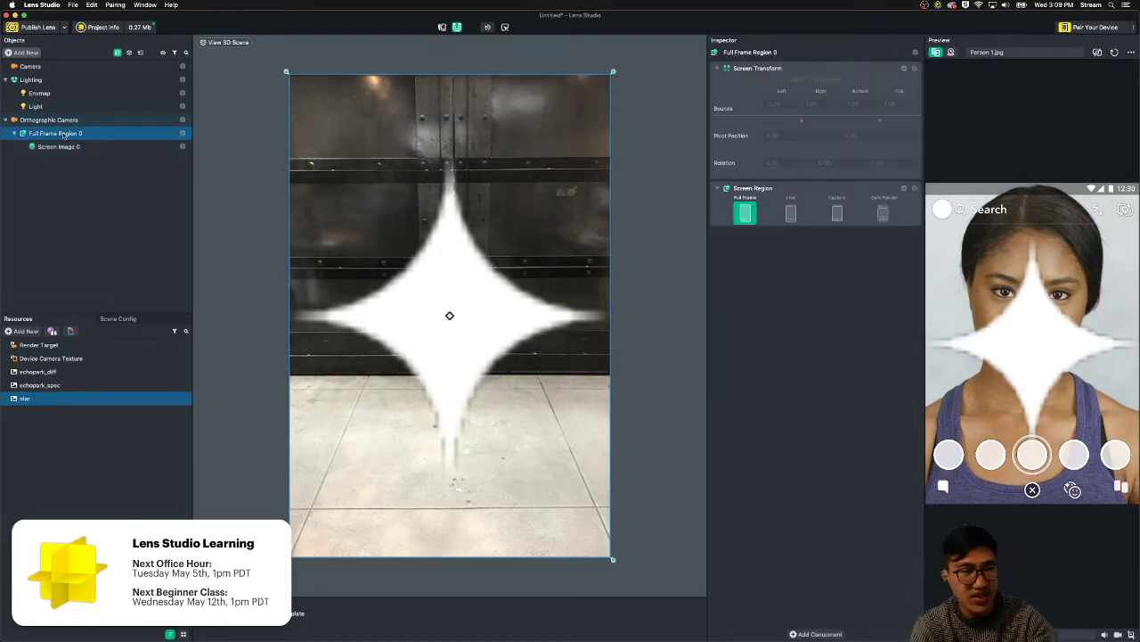
key(Delete)
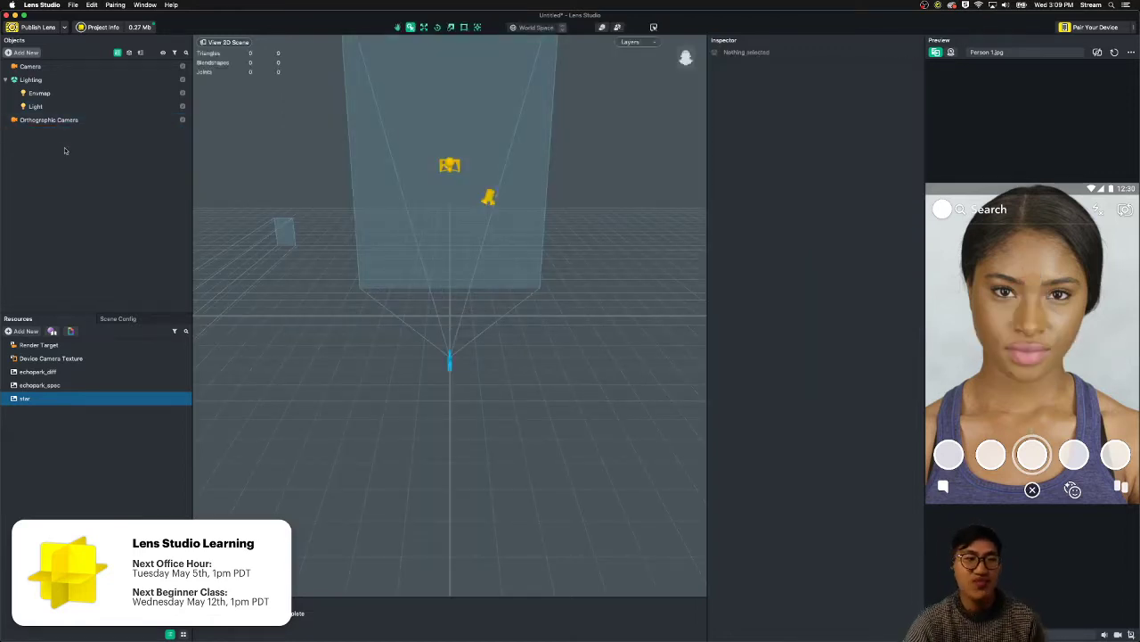
- Add a Particles object as a child of the Orthographic Camera
click(62, 120)
click(22, 53)
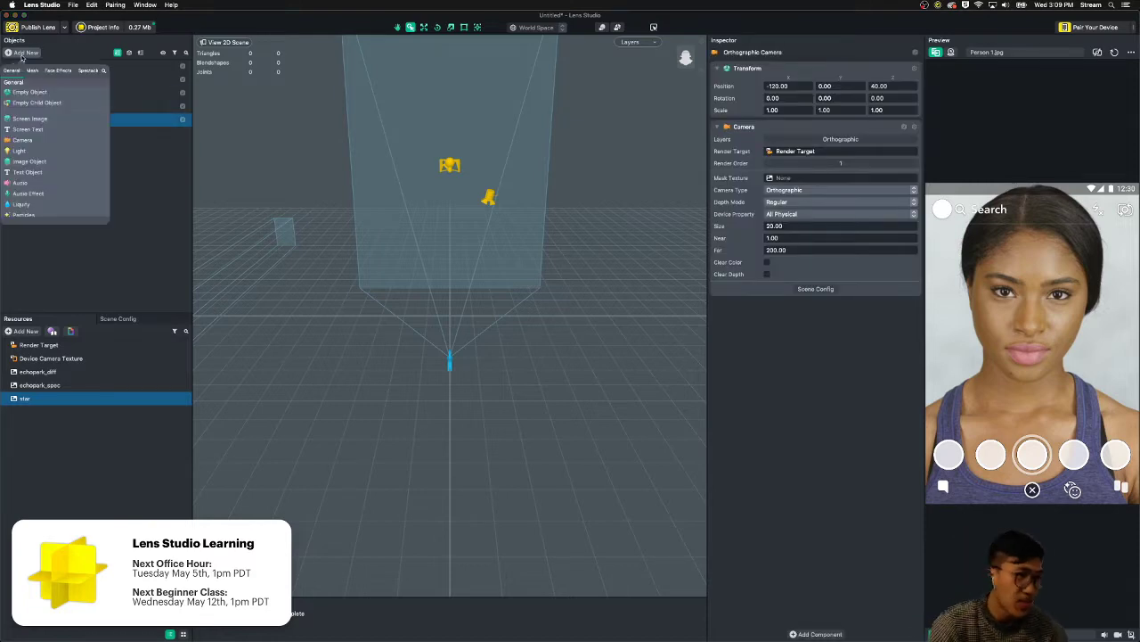
text(particles)
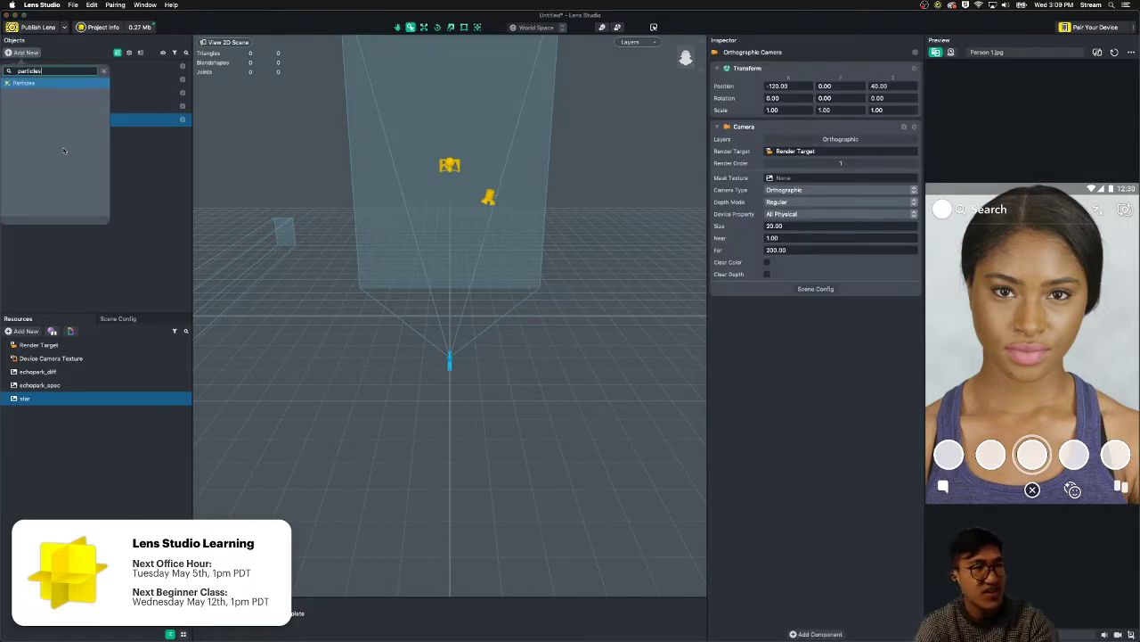
click(69, 82)
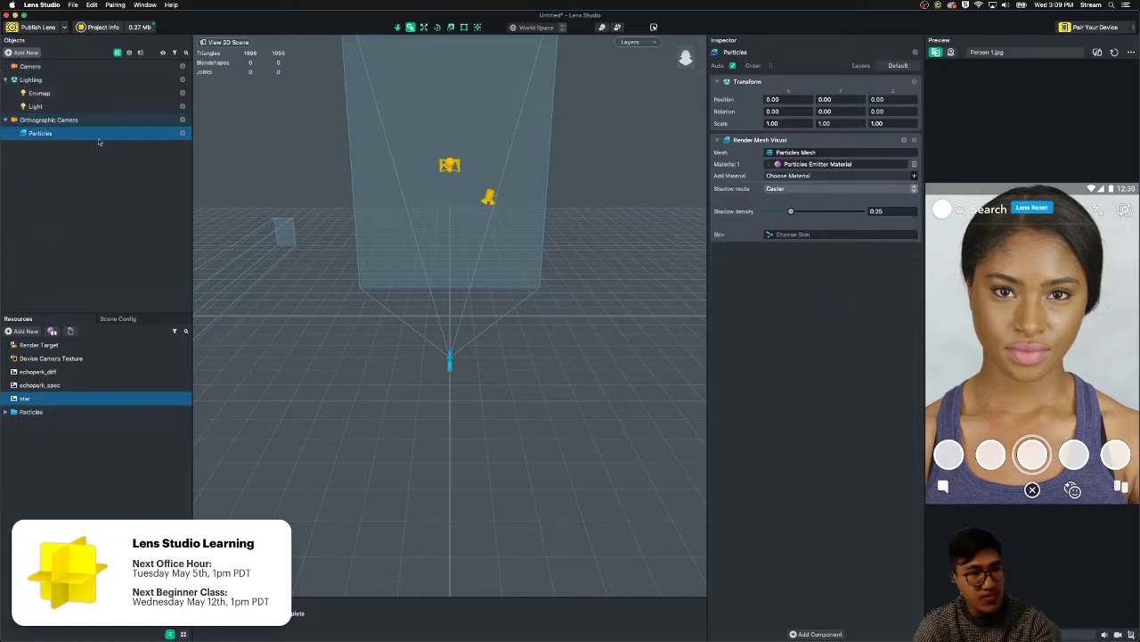
- Move the Particles object along Z to about -17 so it sits in front of the orthographic camera
click(63, 154)
click(69, 135)
scroll(506, 359, down, 5)
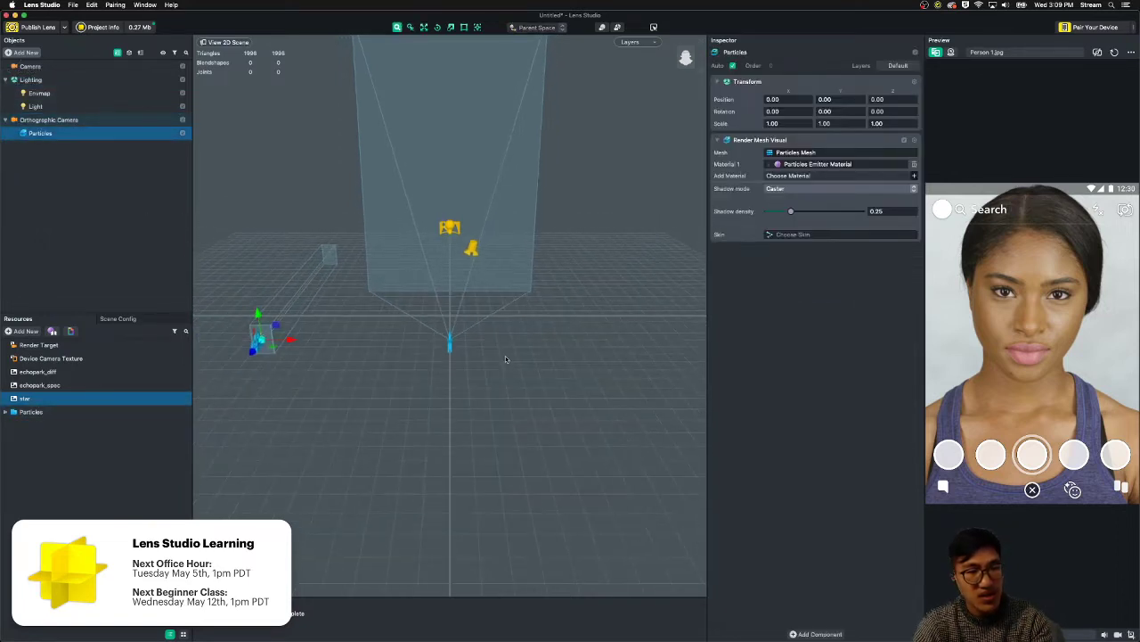
alt+drag(281, 380, 441, 382)
scroll(370, 426, up, 5)
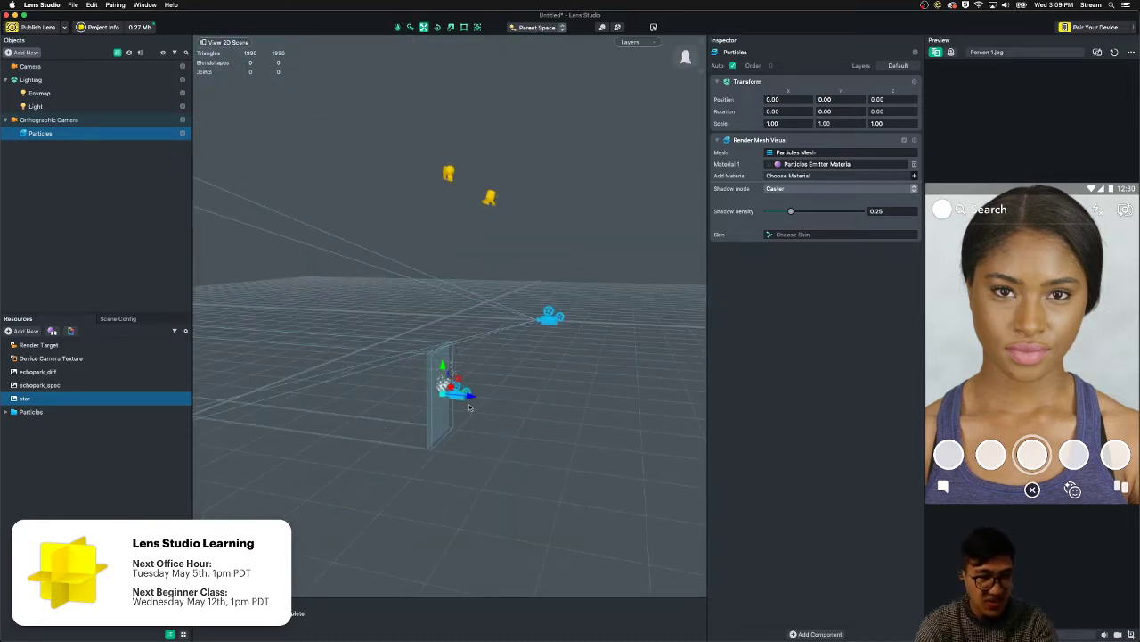
drag(471, 396, 404, 401)
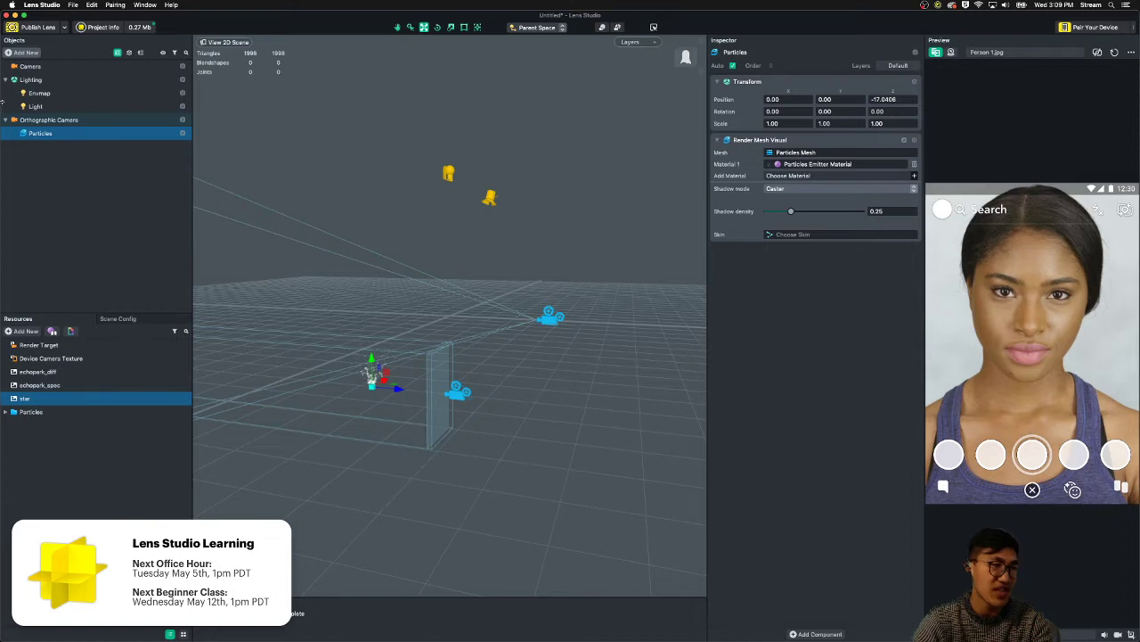
- Check which layer the Orthographic Camera renders and display the layer markers for all scene objects
click(456, 392)
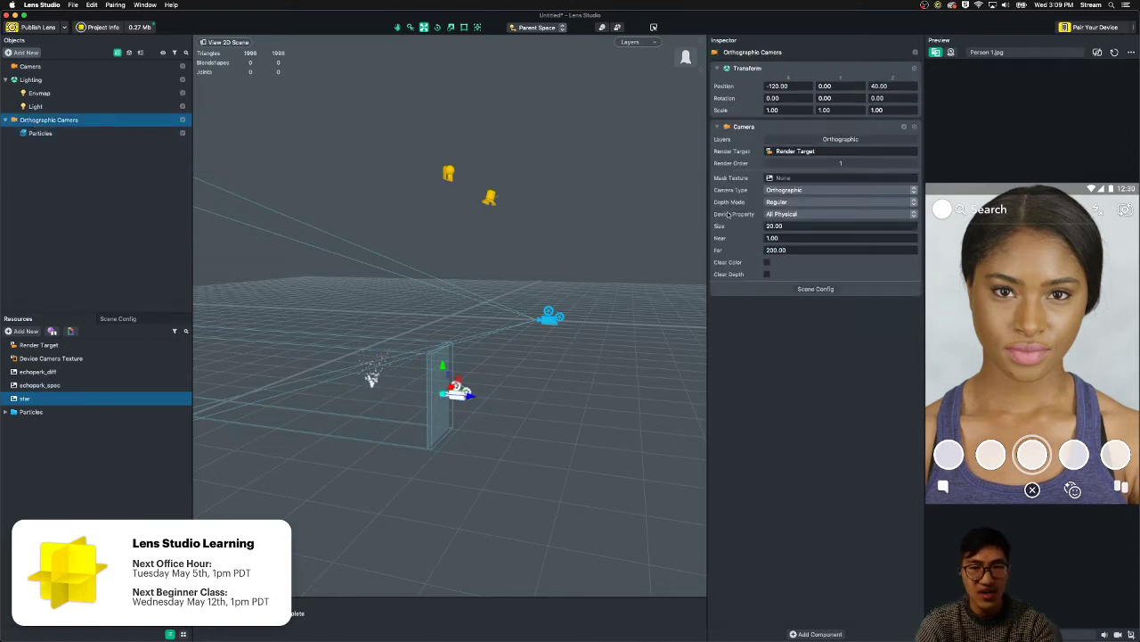
click(800, 140)
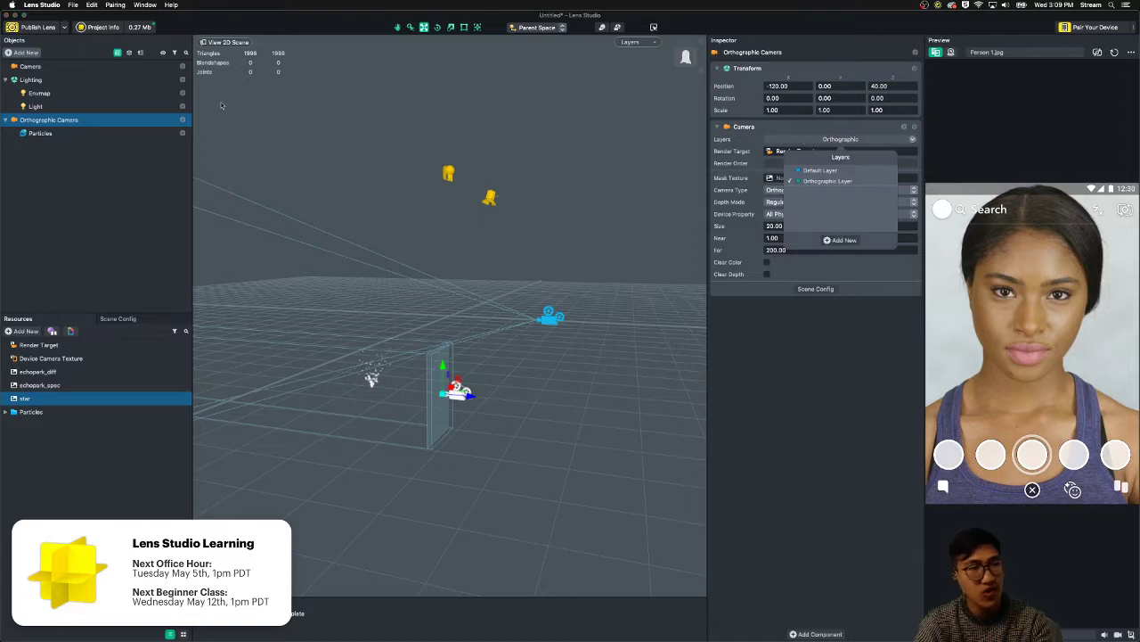
click(147, 45)
click(163, 54)
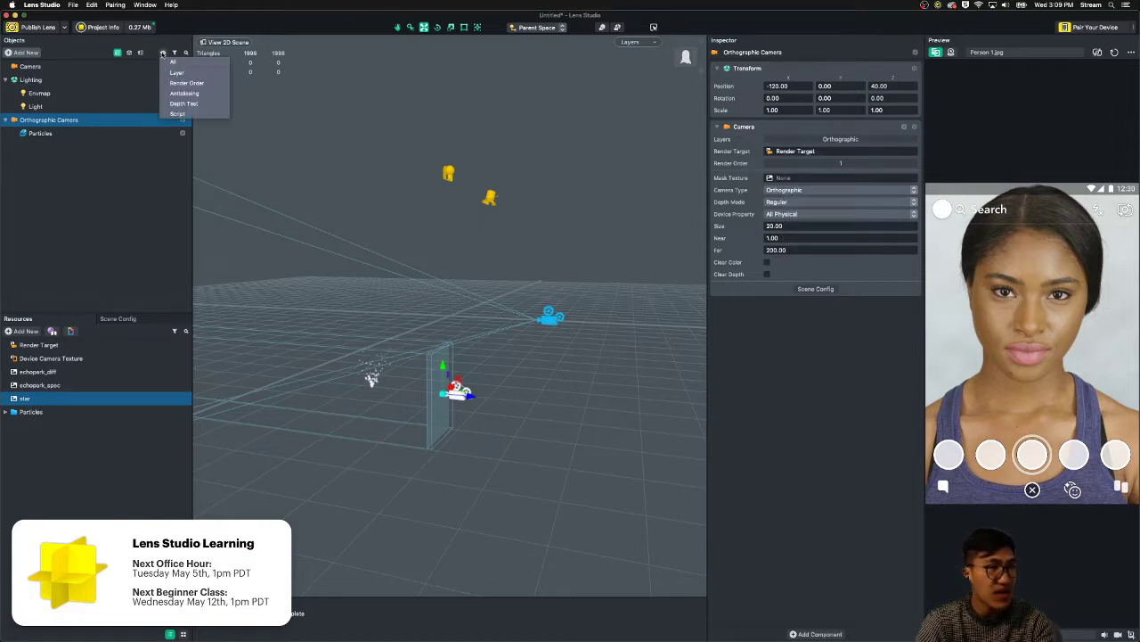
click(186, 83)
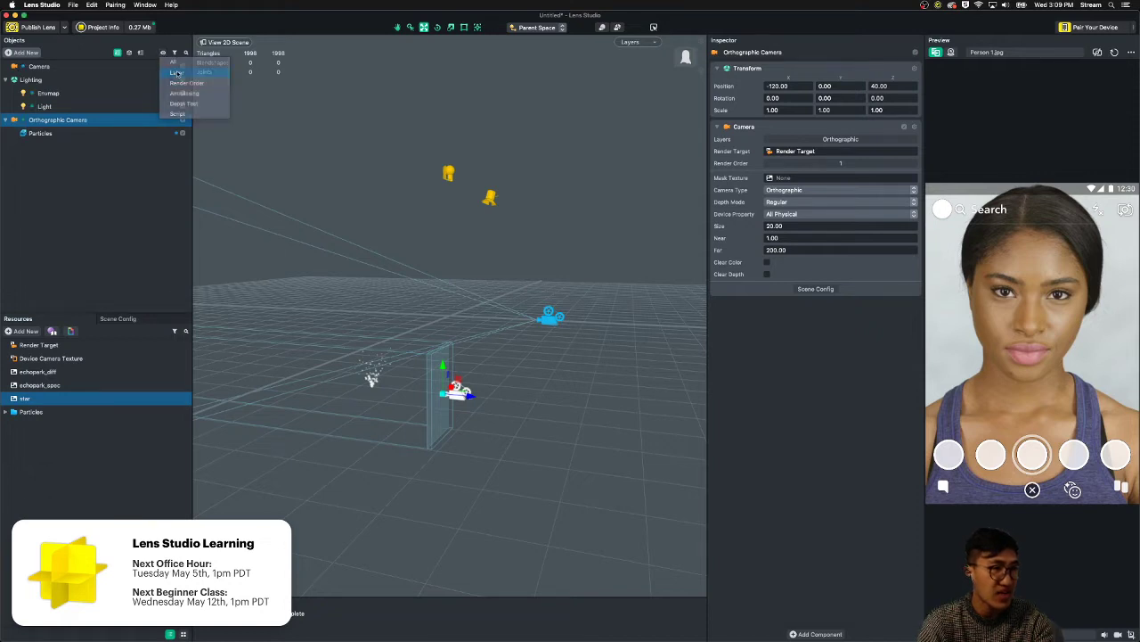
click(142, 218)
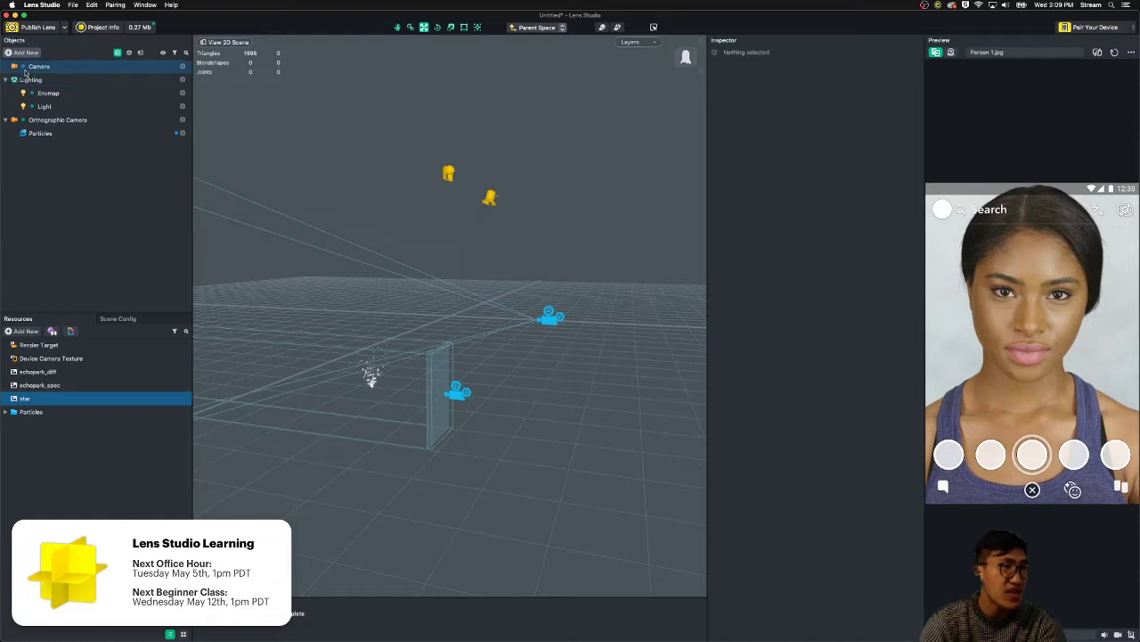
click(24, 123)
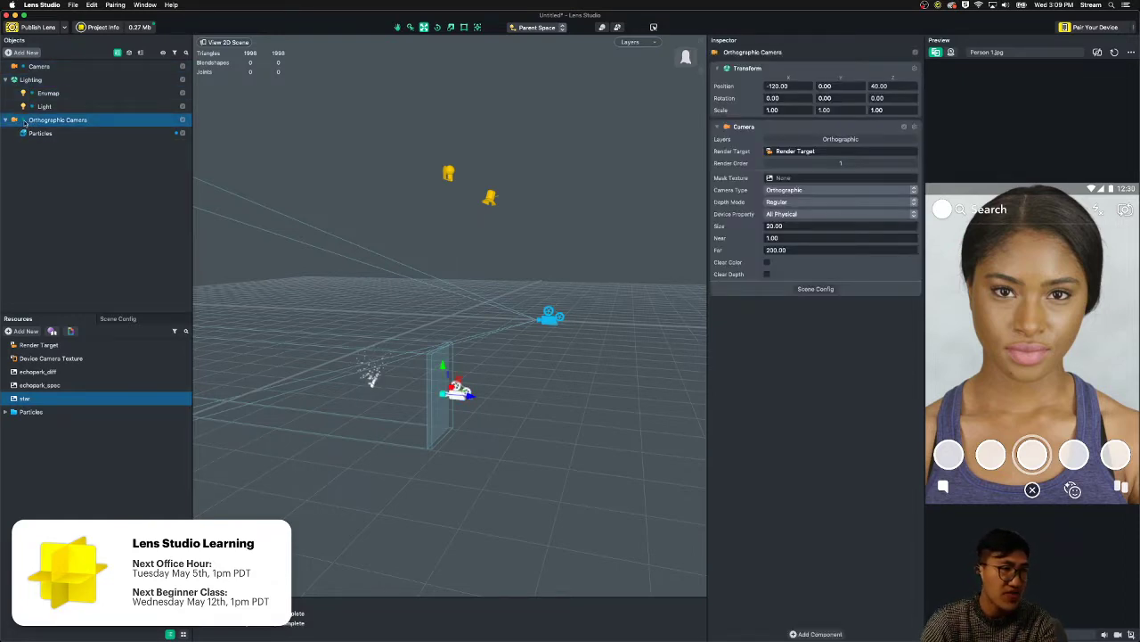
click(24, 123)
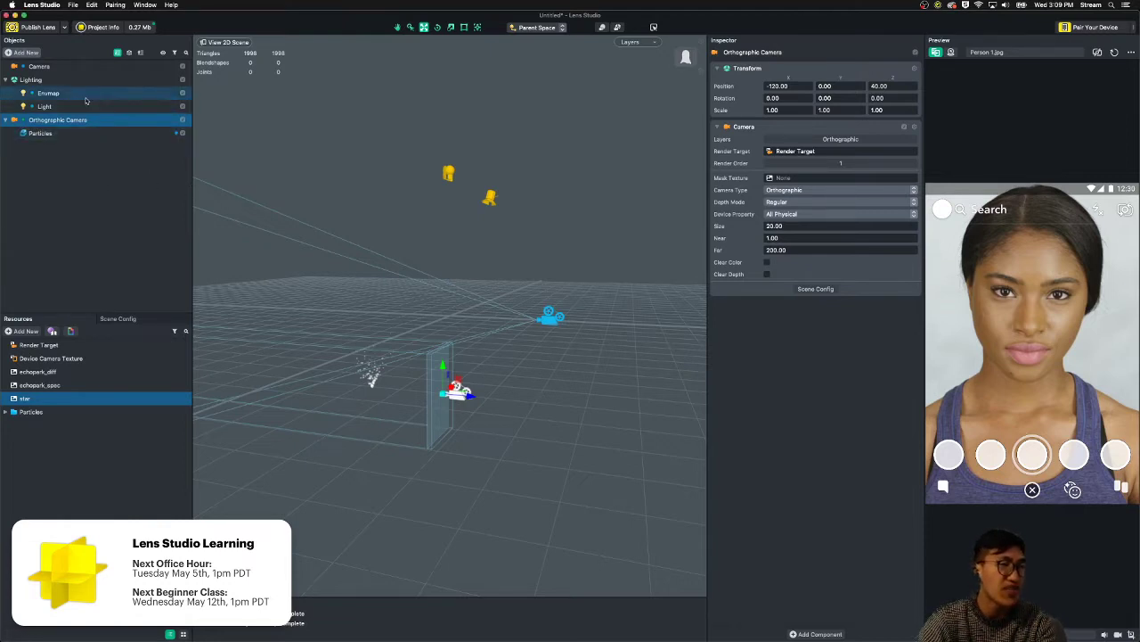
- Assign the Particles object to the Orthographic Layer
mouse_move(517, 356)
alt+mouse_down()
mouse_move(479, 370)
mouse_move(520, 358)
alt+mouse_up()
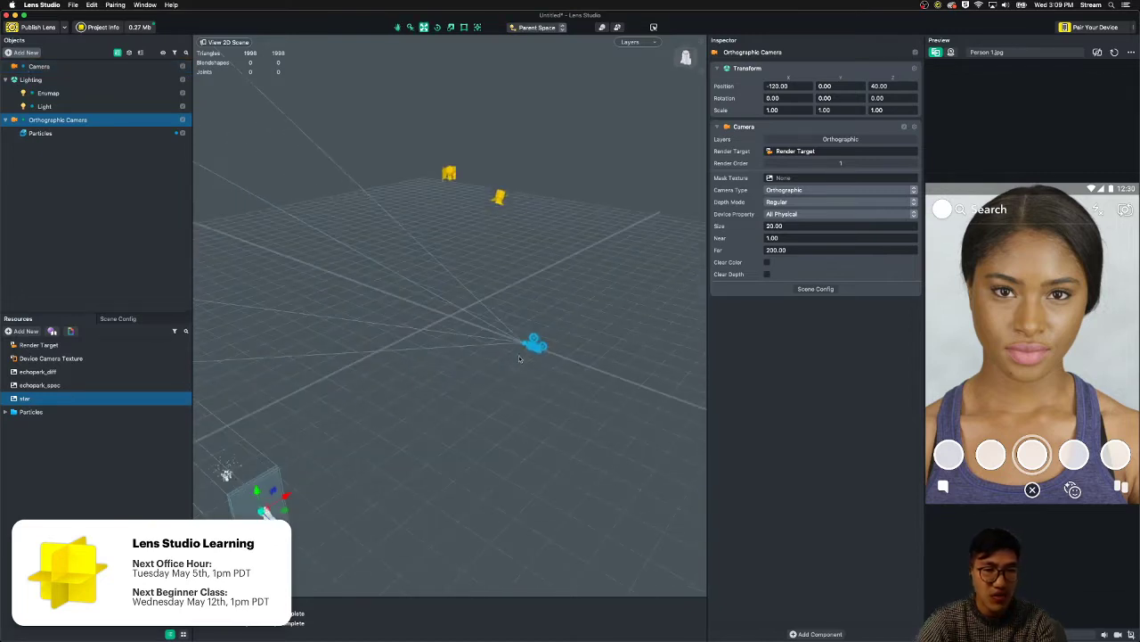
click(176, 135)
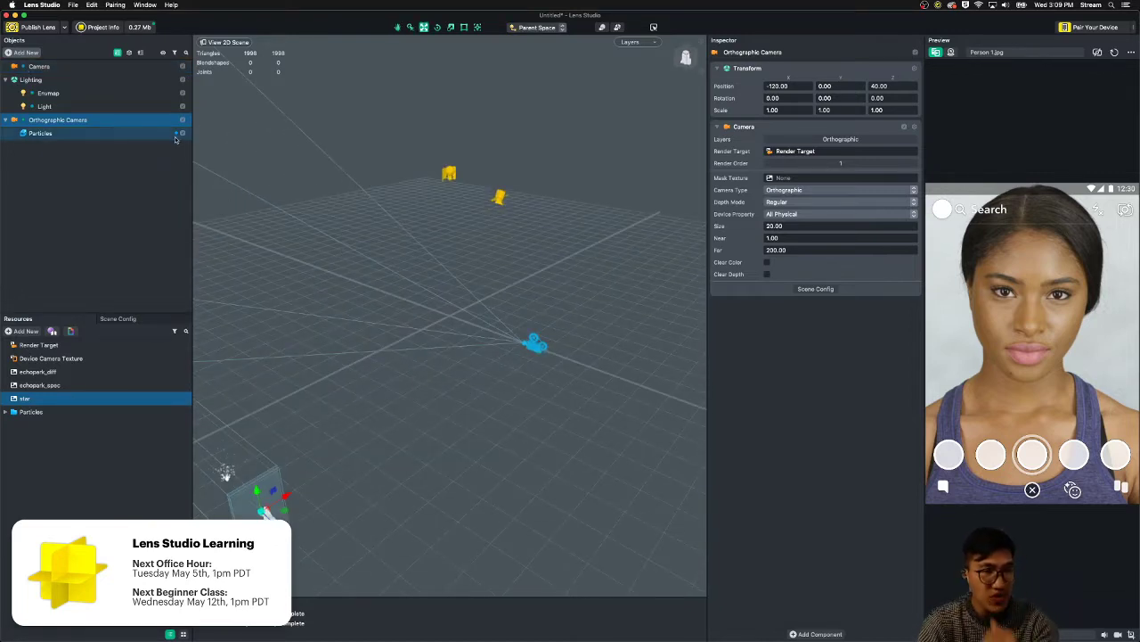
click(179, 133)
click(164, 173)
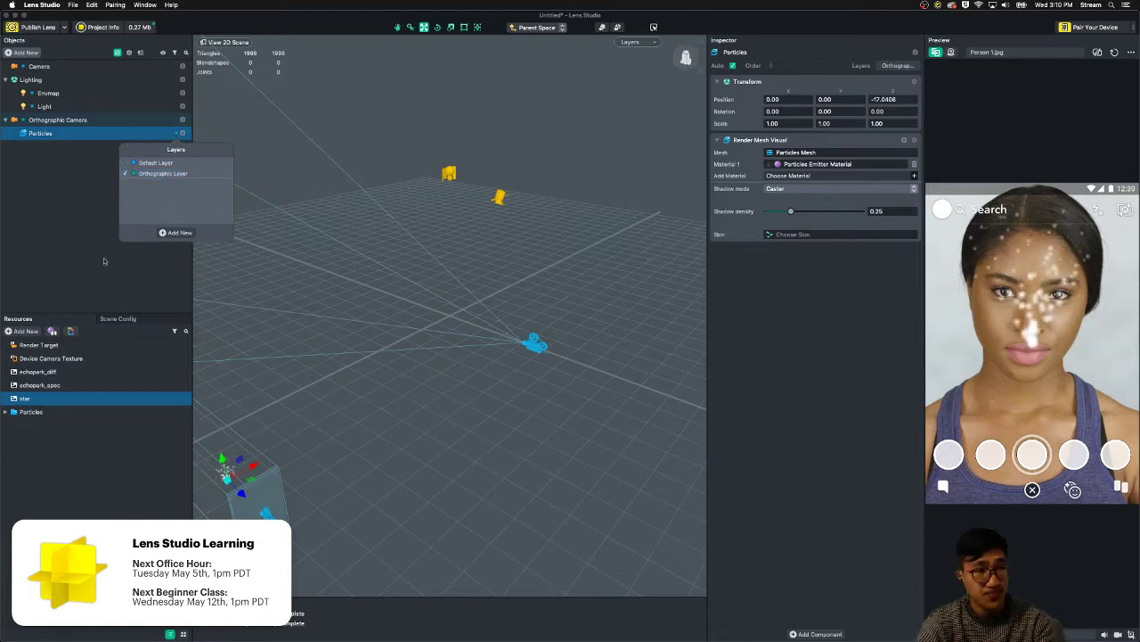
click(35, 237)
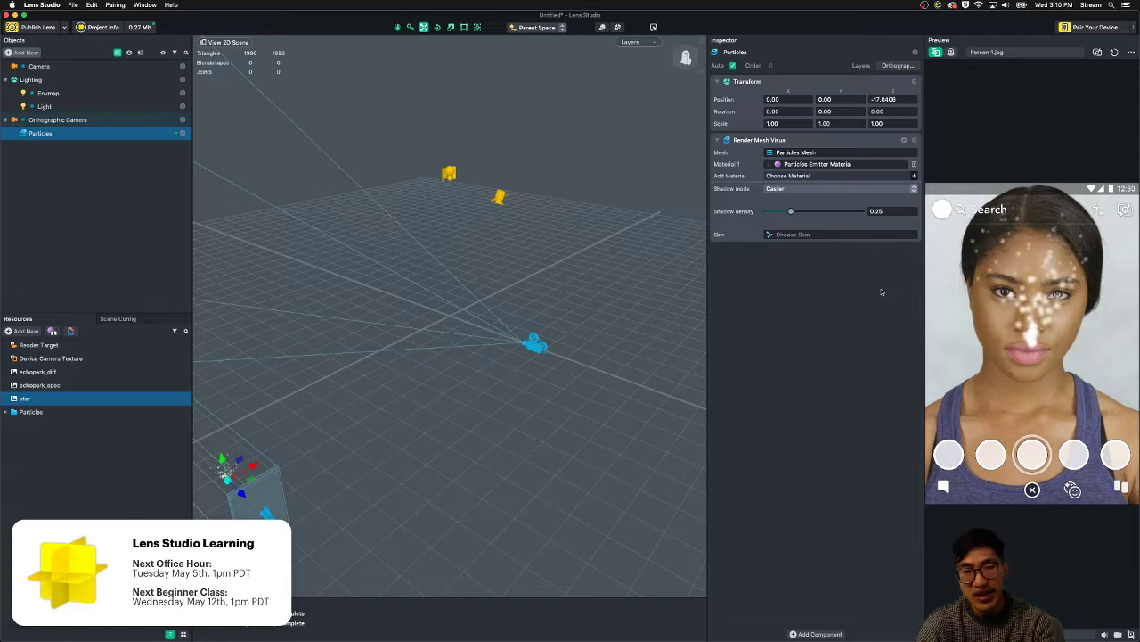
- Open the Particles Emitter Material from the Particles object and replace its base texture with star
scroll(408, 417, down, 2)
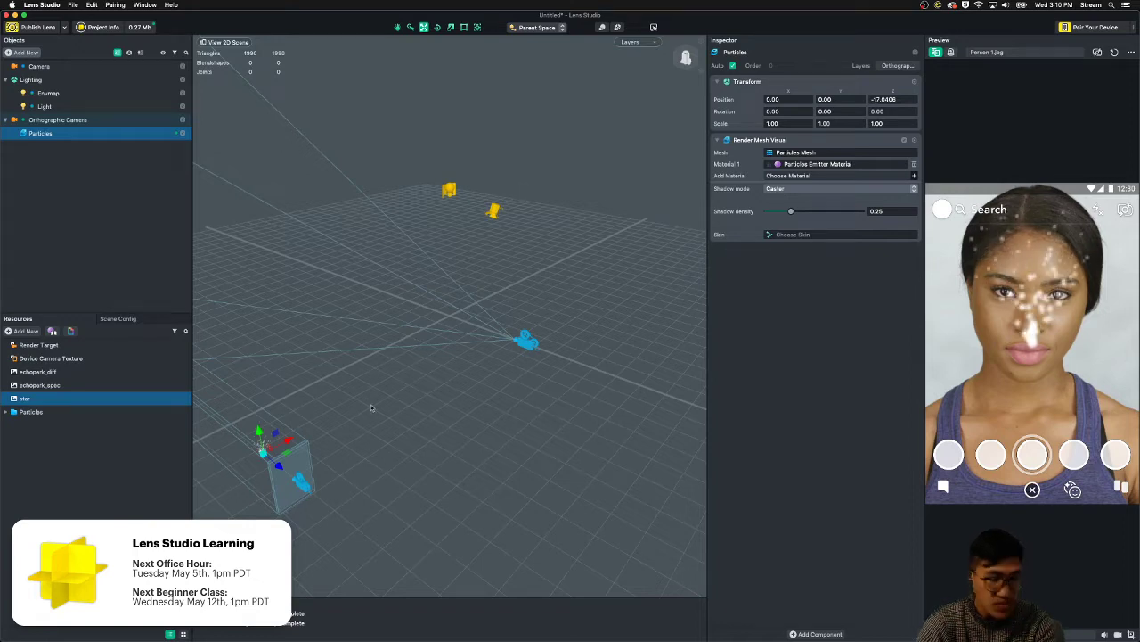
scroll(371, 407, down, 2)
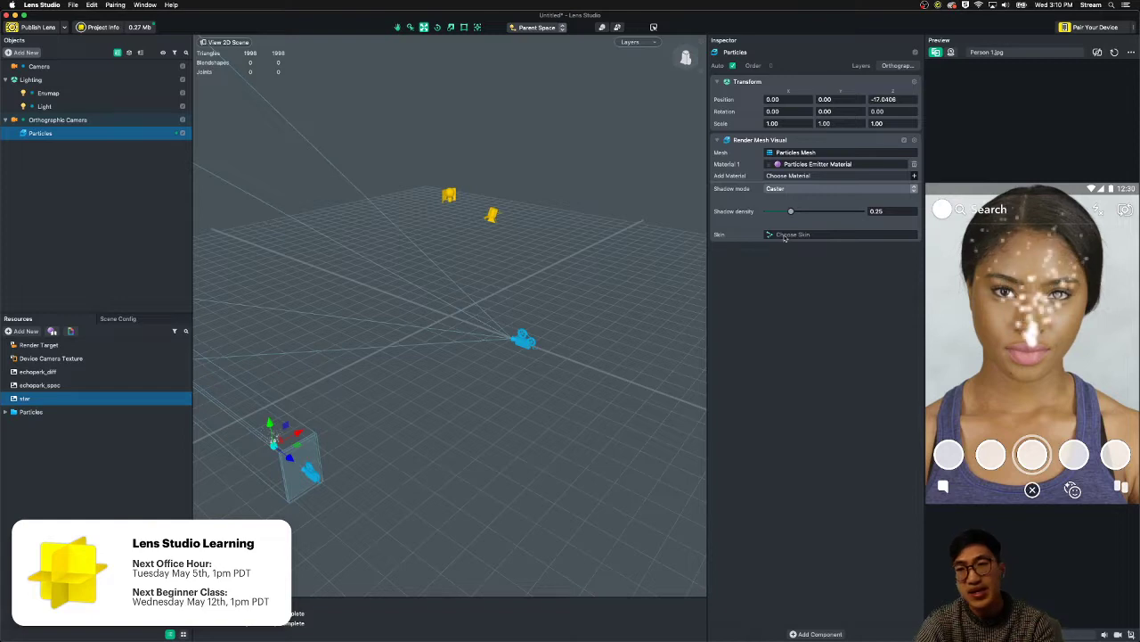
right_click(847, 167)
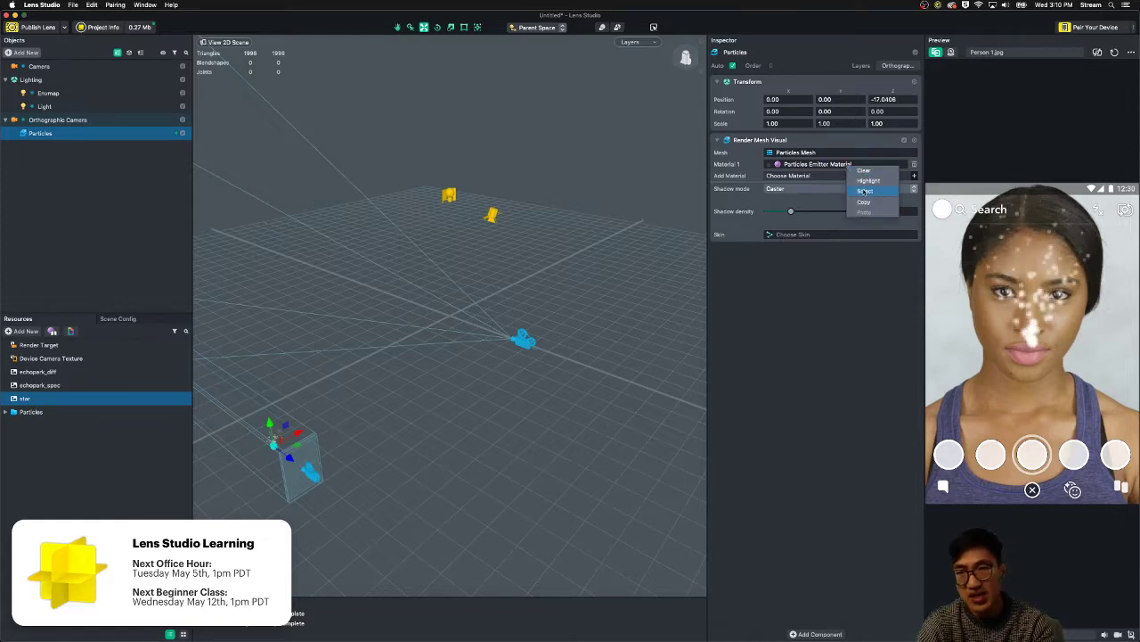
click(864, 192)
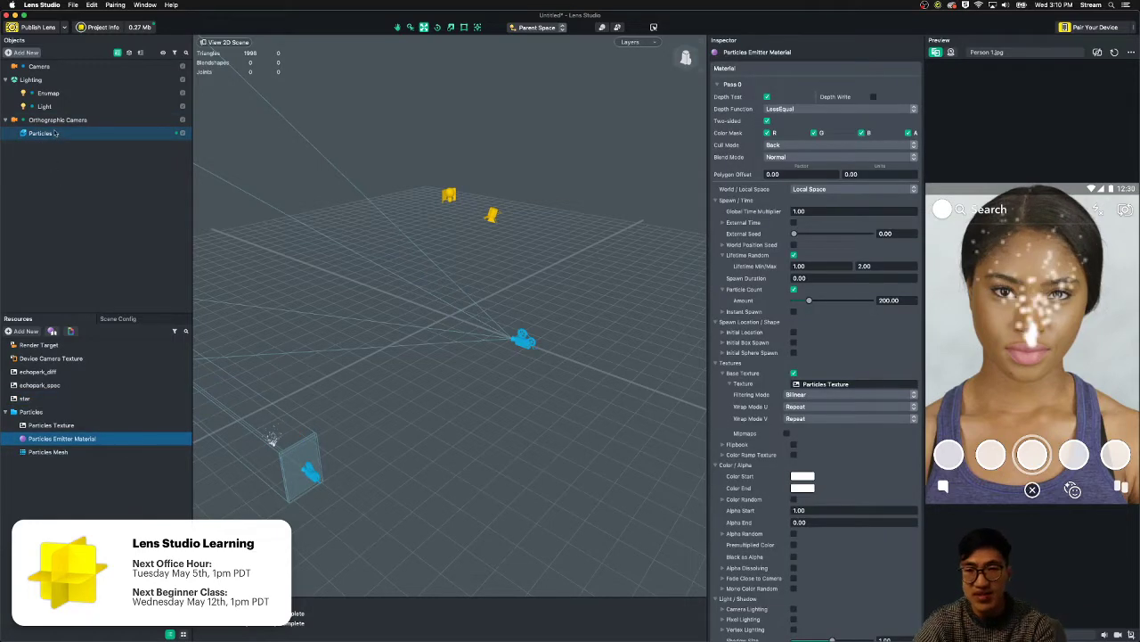
scroll(795, 533, down, 10)
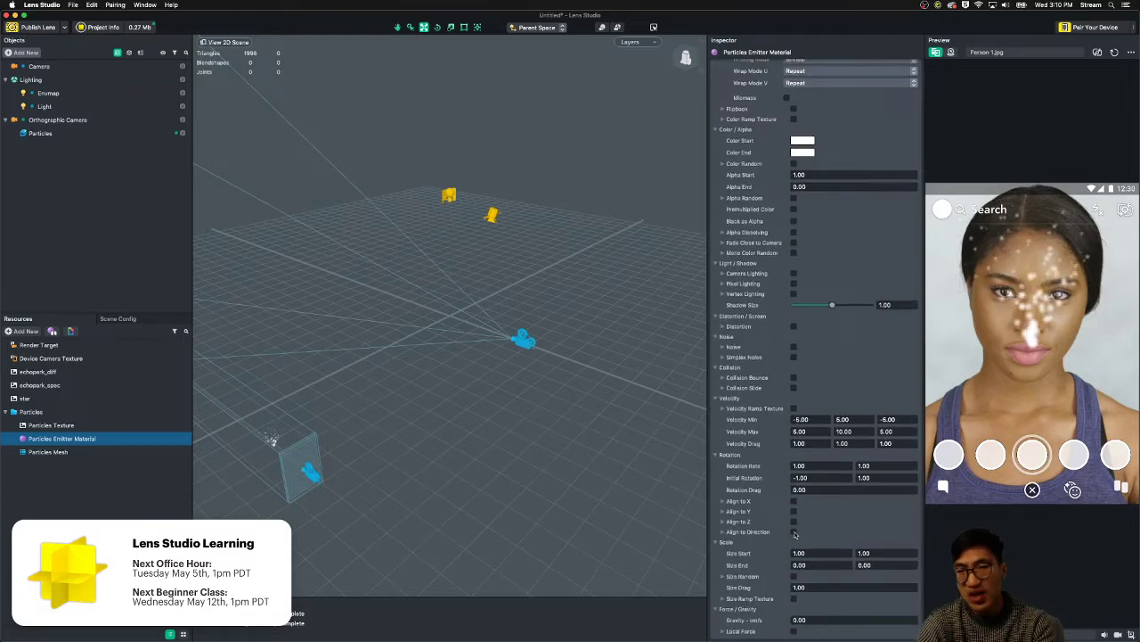
scroll(794, 533, up, 3)
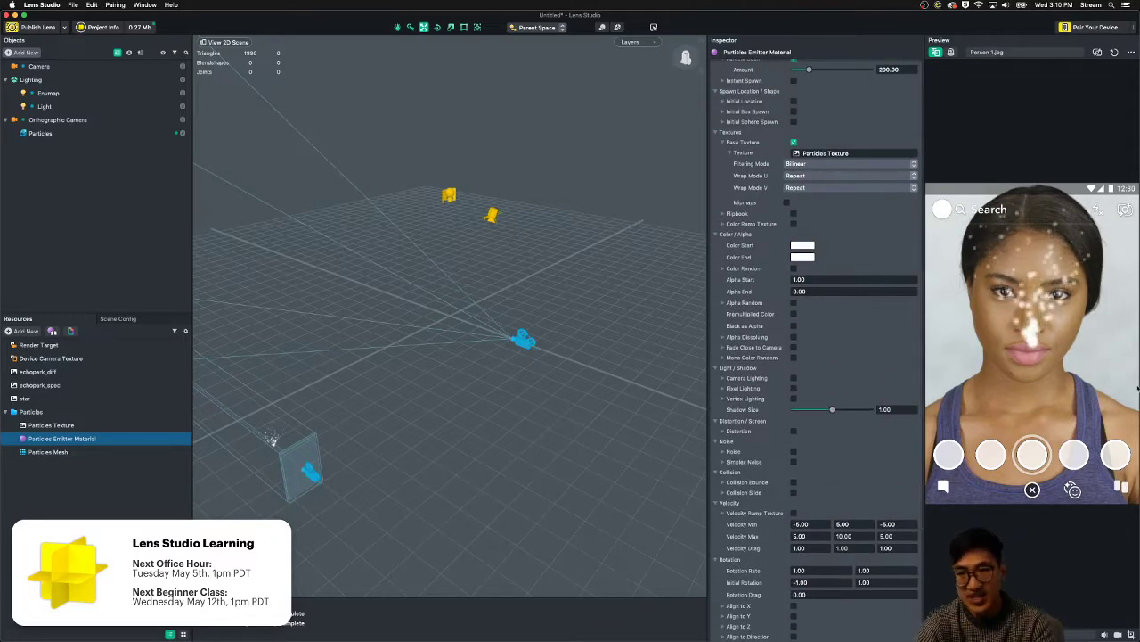
scroll(911, 283, up, 7)
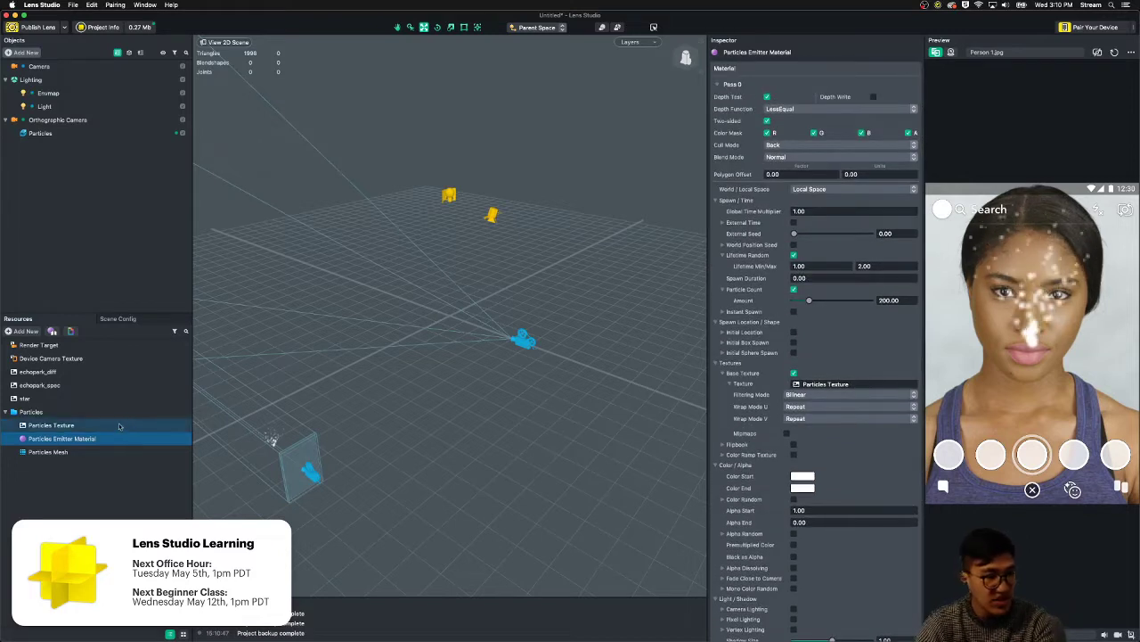
drag(122, 426, 336, 413)
drag(824, 397, 851, 386)
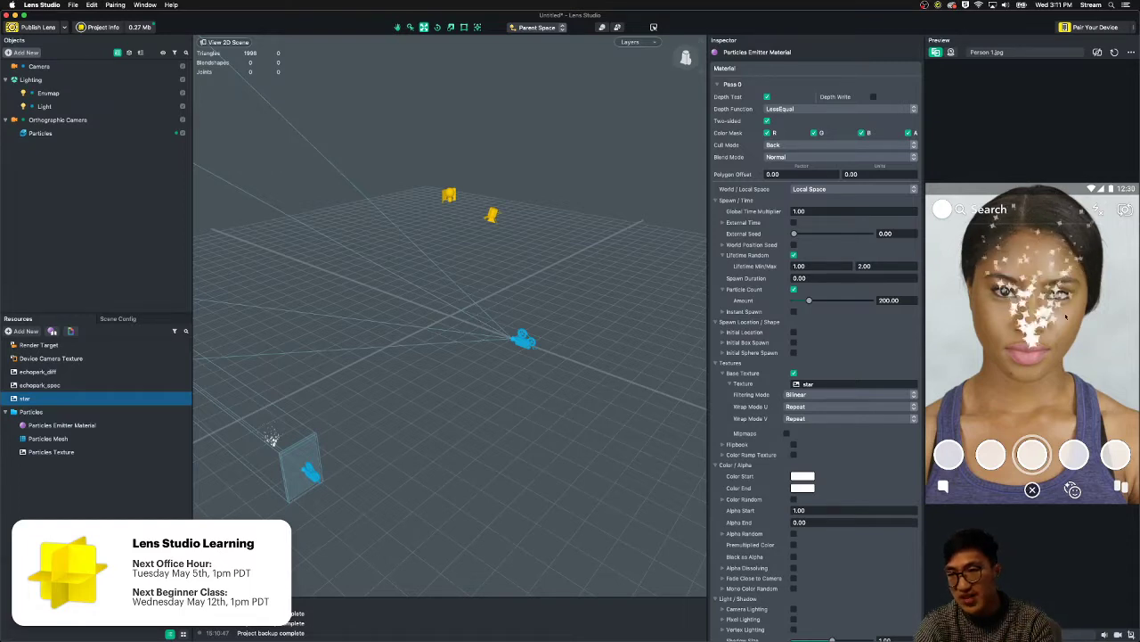
- Enable Initial Box Spawn on the particle material and set the spawn box to 10 in X and 10 in Y
scroll(745, 528, down, 3)
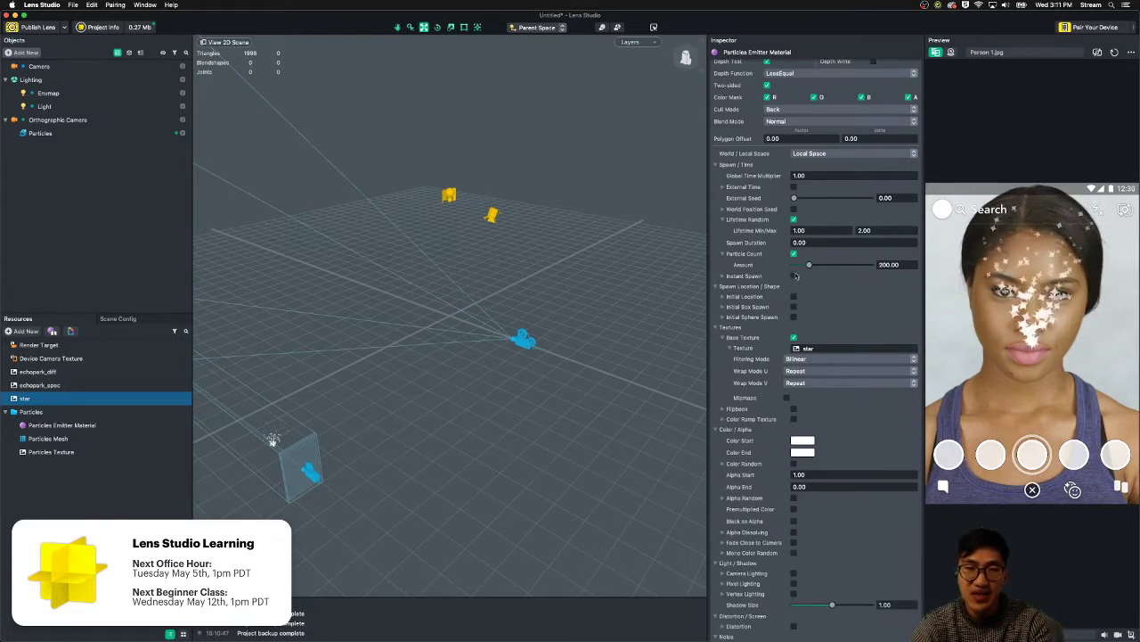
click(794, 307)
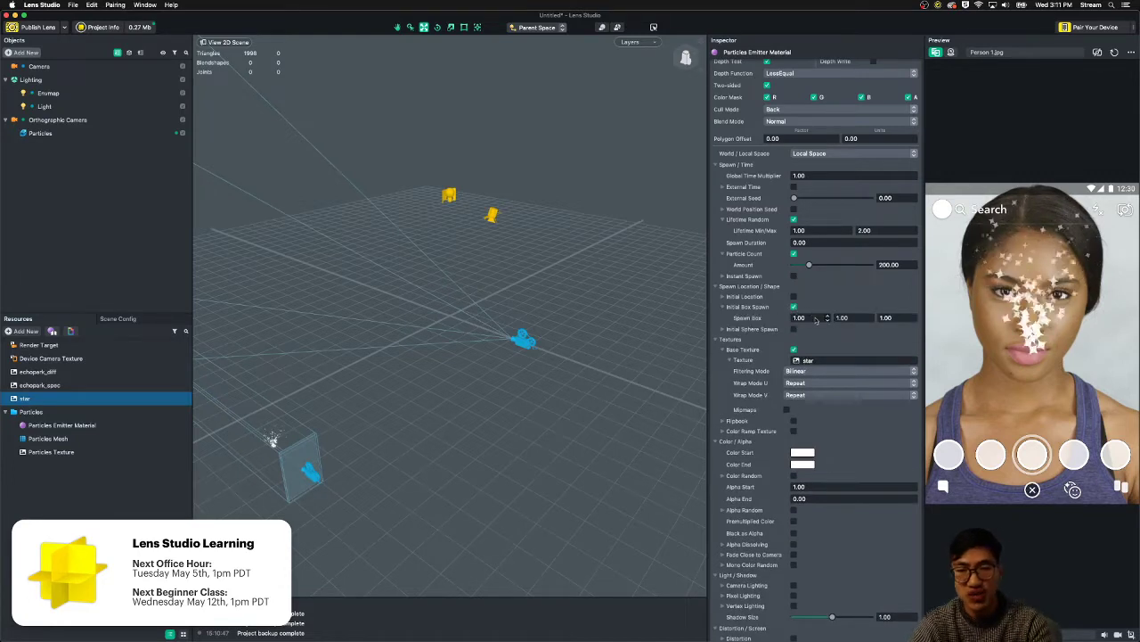
click(800, 318)
text(10)
key(Tab)
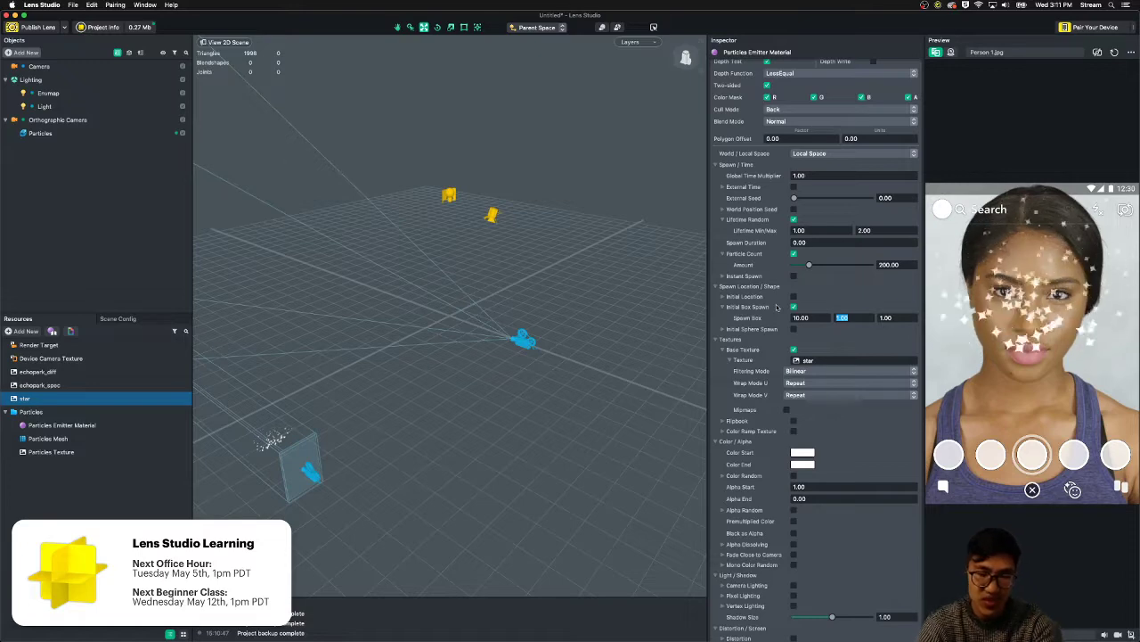
text(10)
key(Tab)
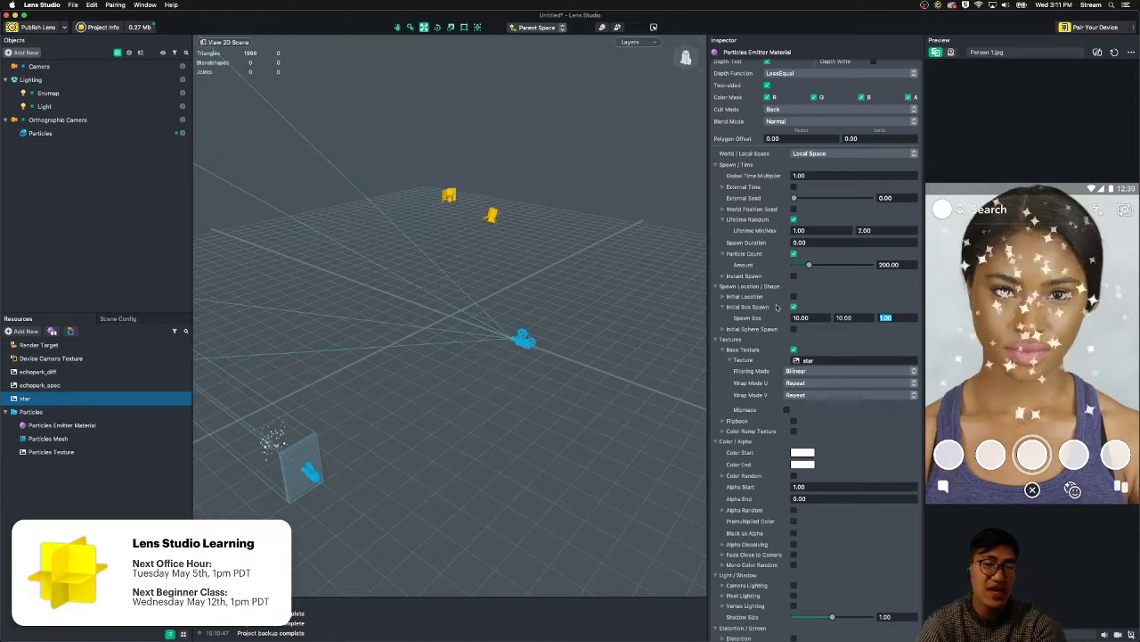
- Enlarge the particle spawn box to 30 in X and 30 in Y
click(811, 318)
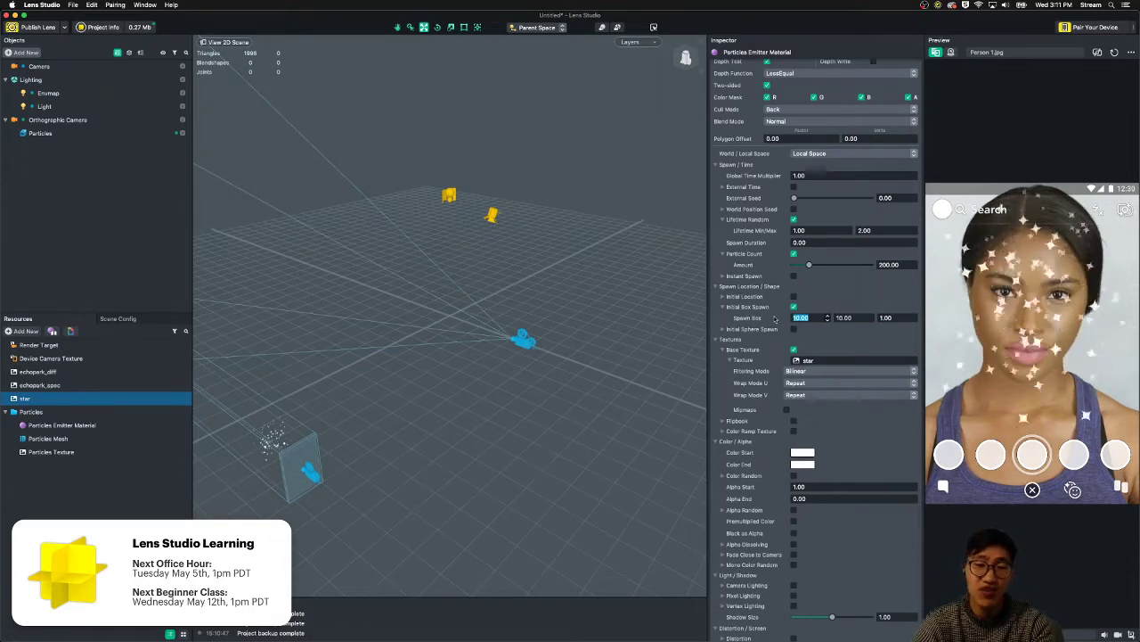
text(30)
key(Tab)
text(30)
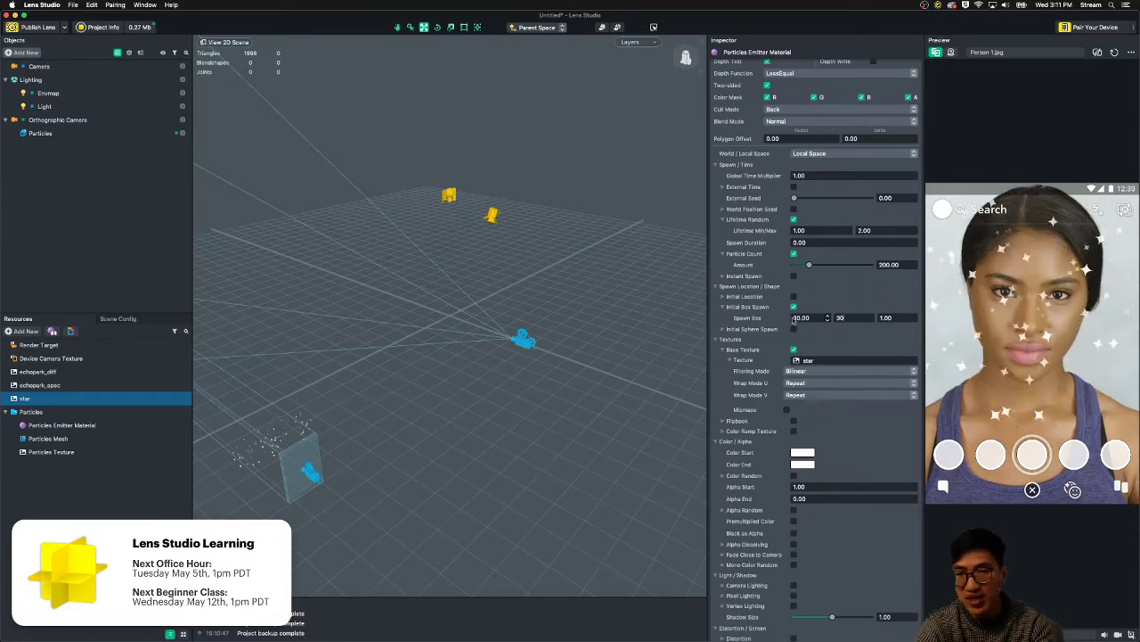
key(Tab)
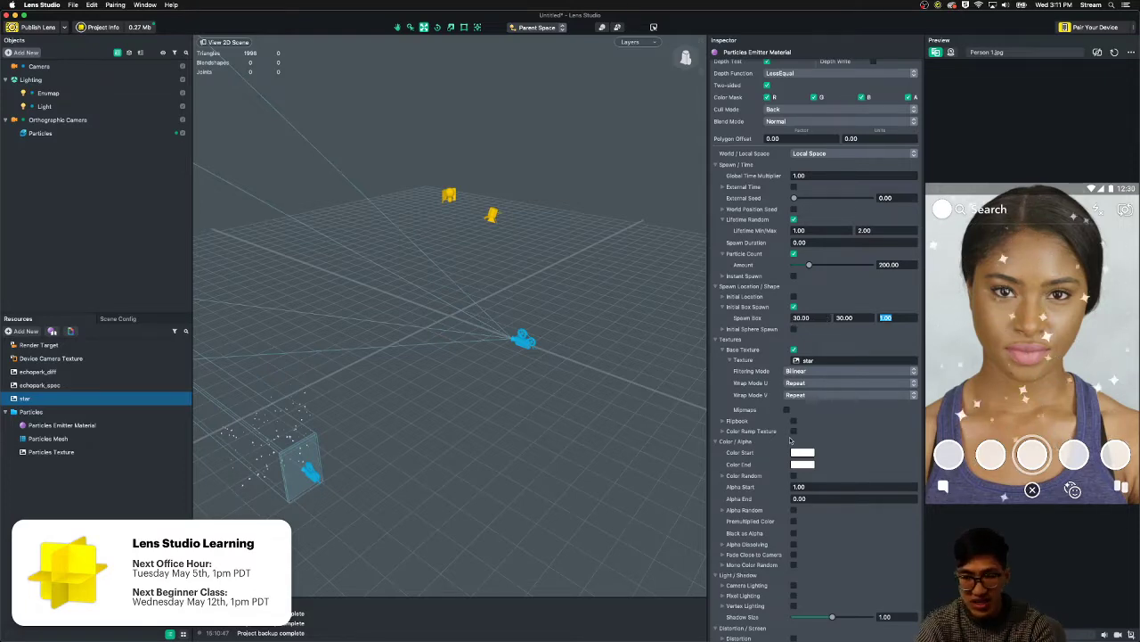
- Set the particles' Velocity Min and Velocity Max to 0 on all three axes
scroll(790, 440, down, 1)
scroll(791, 440, down, 10)
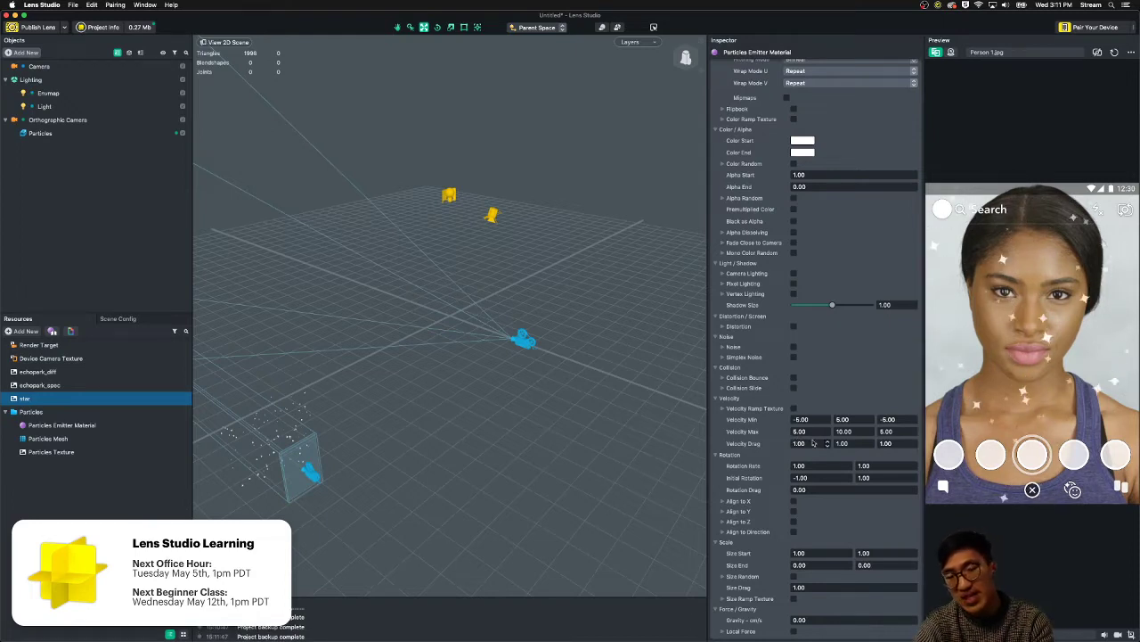
drag(815, 421, 724, 413)
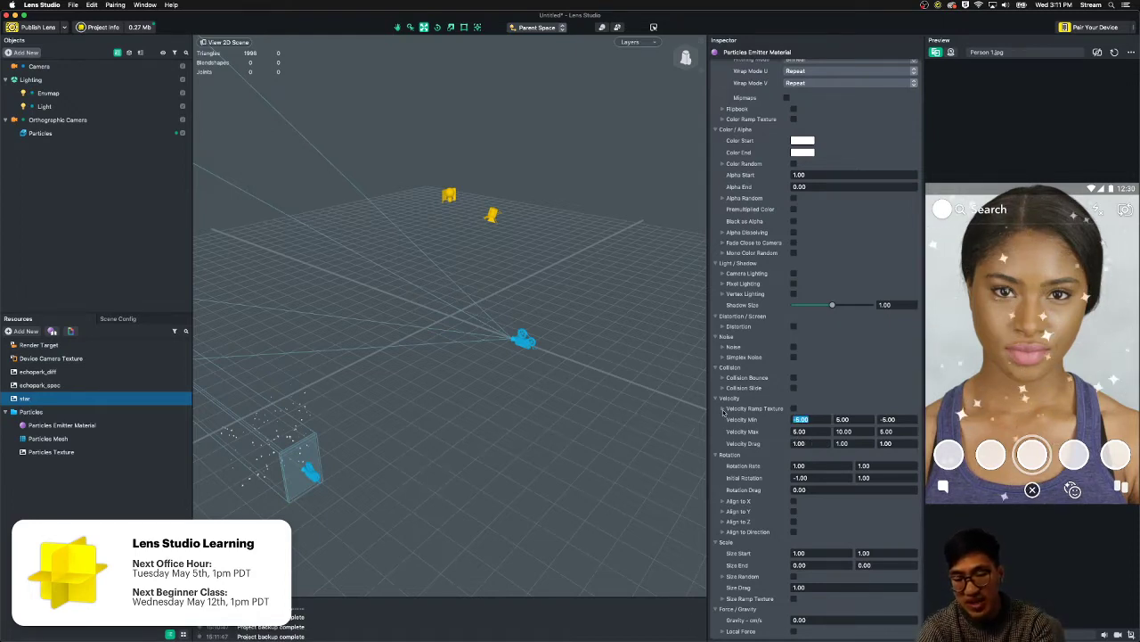
text(0)
key(Tab)
text(0)
key(Tab)
text(0)
key(Tab)
text(0)
key(Tab)
text(0)
key(Tab)
text(0)
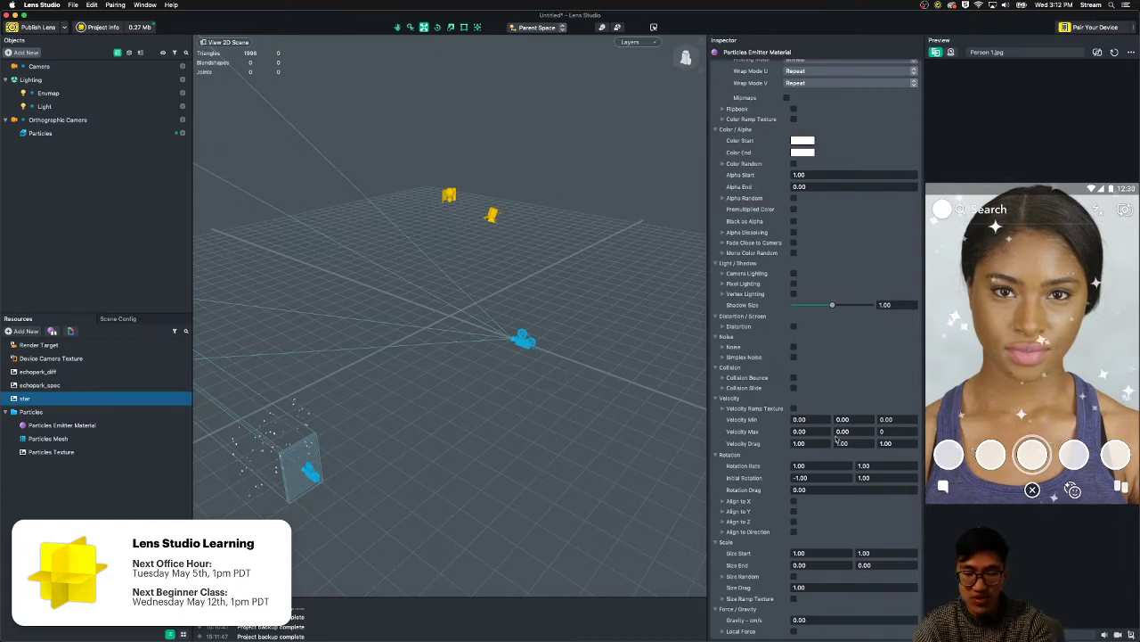
key(Return)
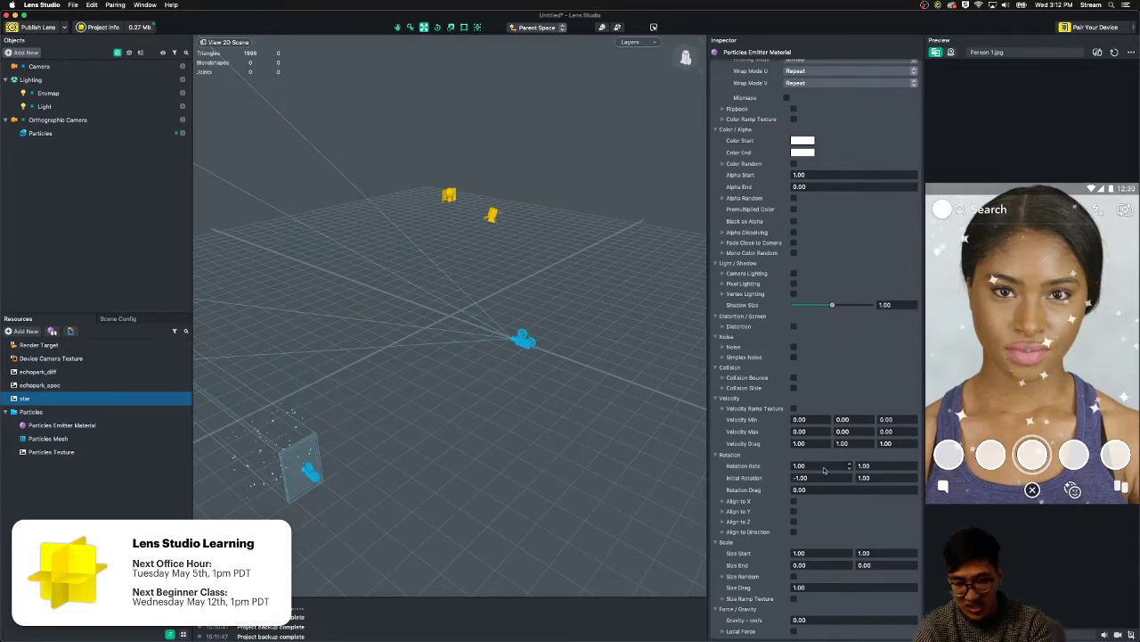
- Set both values of the particles' Rotation Rate and Initial Rotation to 0
click(799, 466)
text(0)
key(Tab)
text(0)
key(Tab)
text(0)
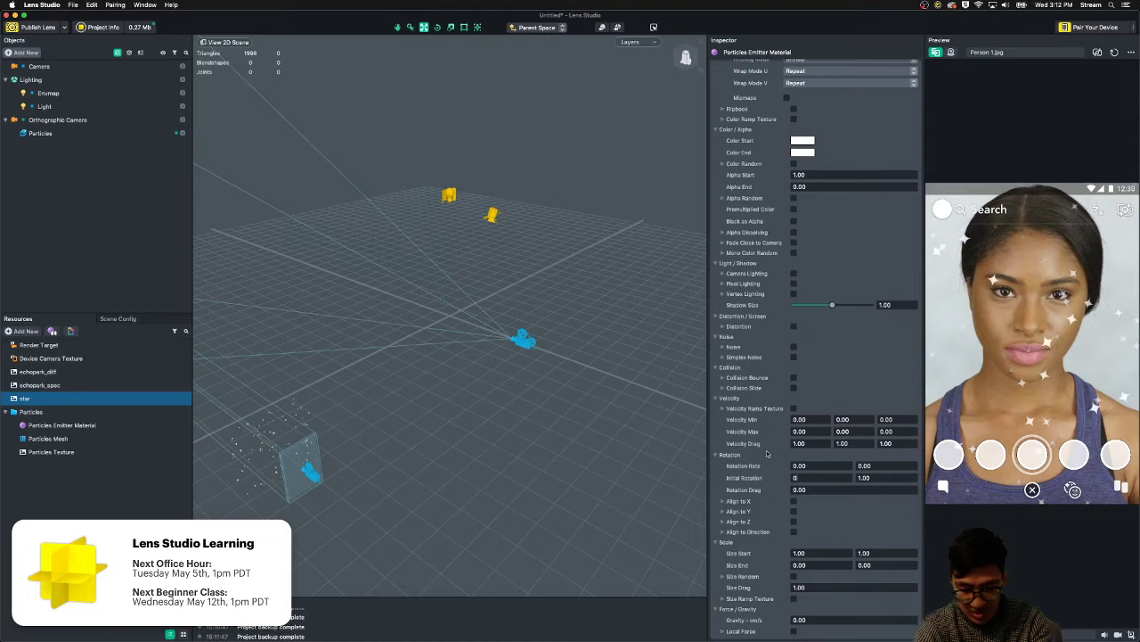
key(Tab)
text(0)
key(Tab)
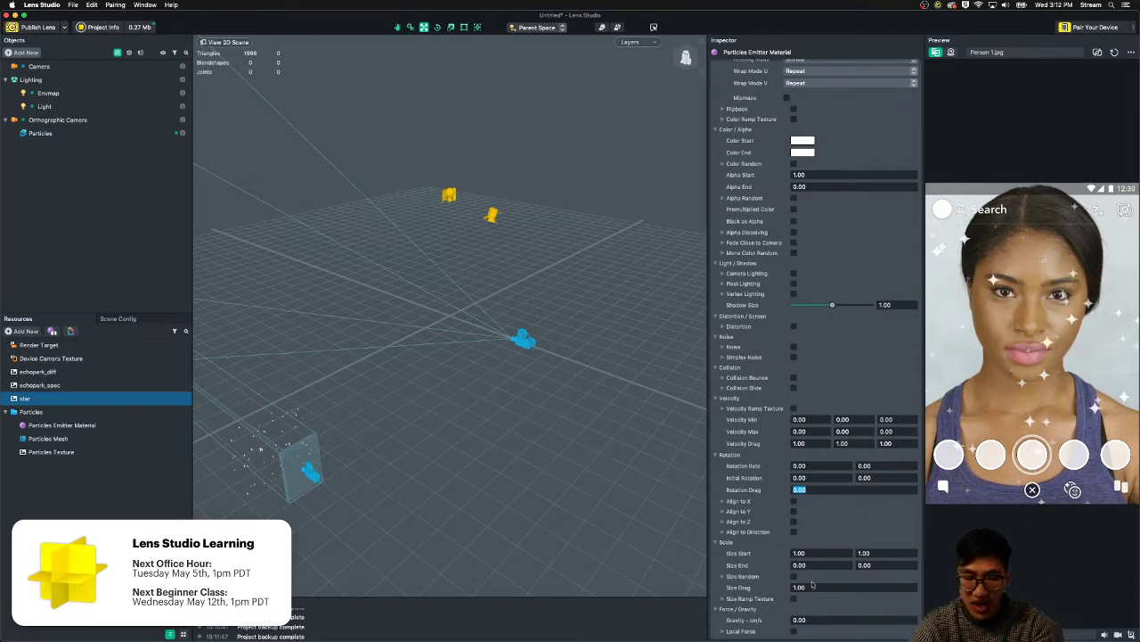
- Set both Size End values of the particles to 1
click(811, 554)
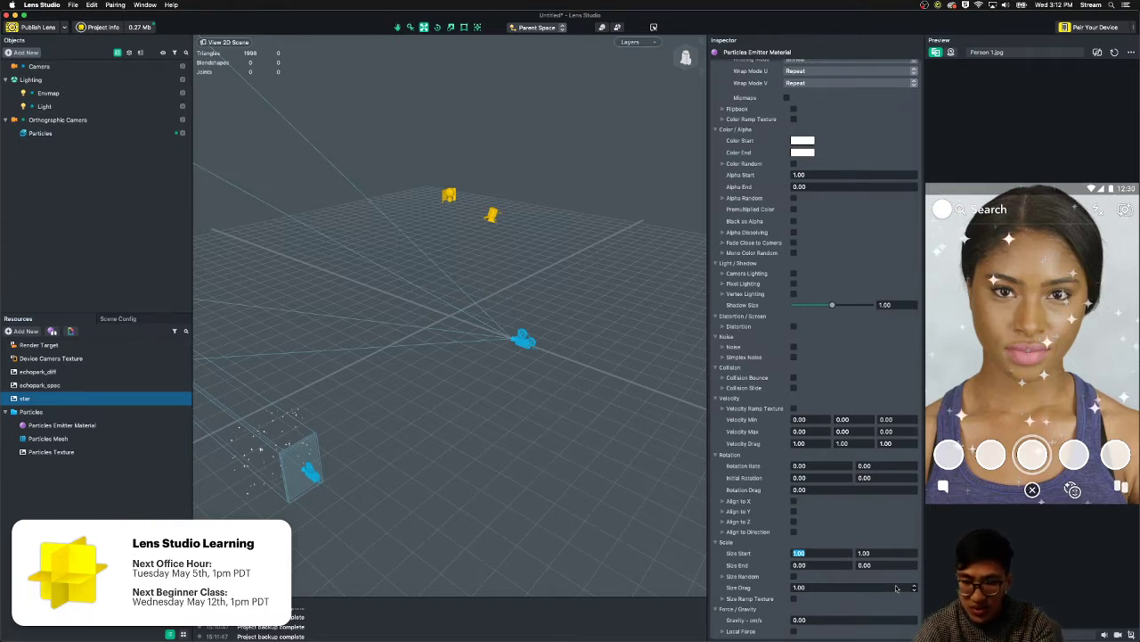
click(800, 565)
text(1)
key(Tab)
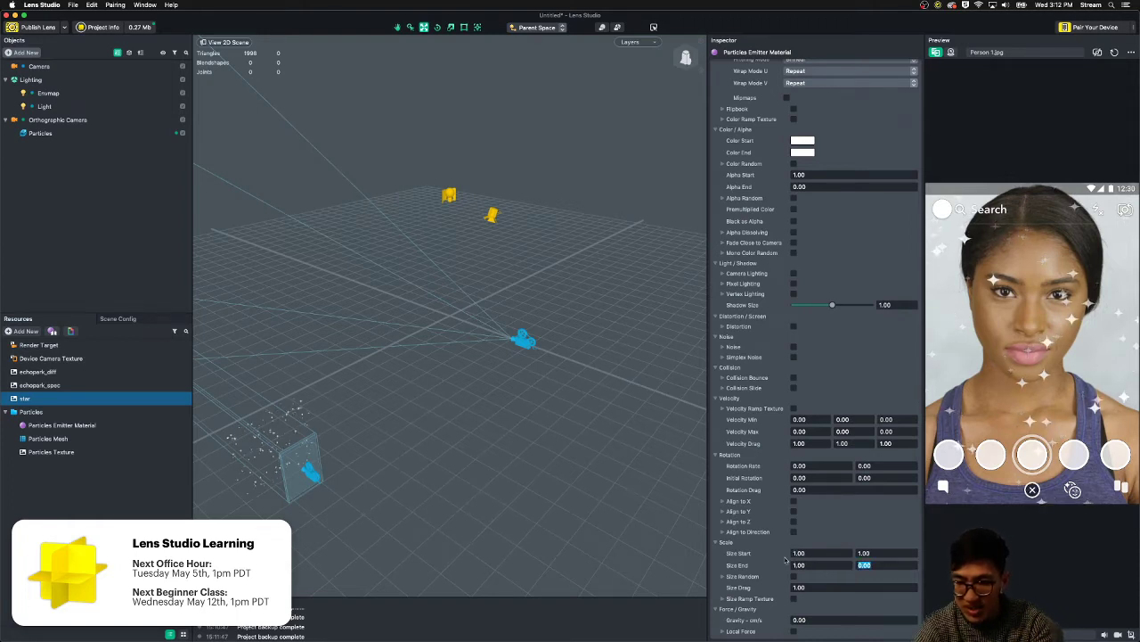
text(1)
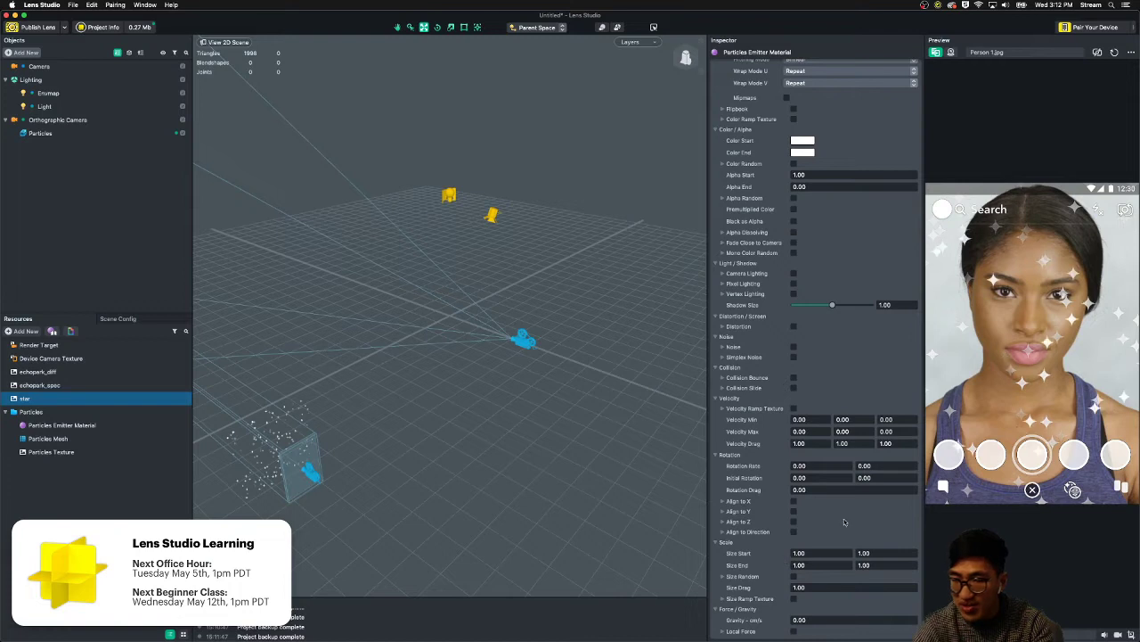
- Enable Size Random and set both values of Size Start Min and Size End Min to 0
click(794, 578)
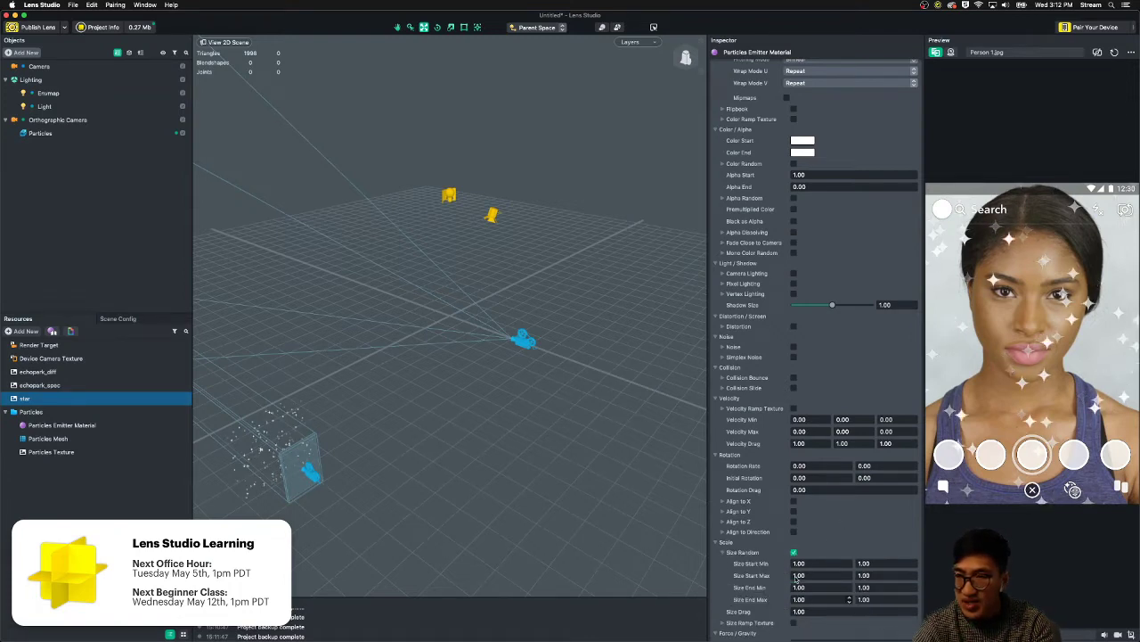
scroll(827, 577, down, 1)
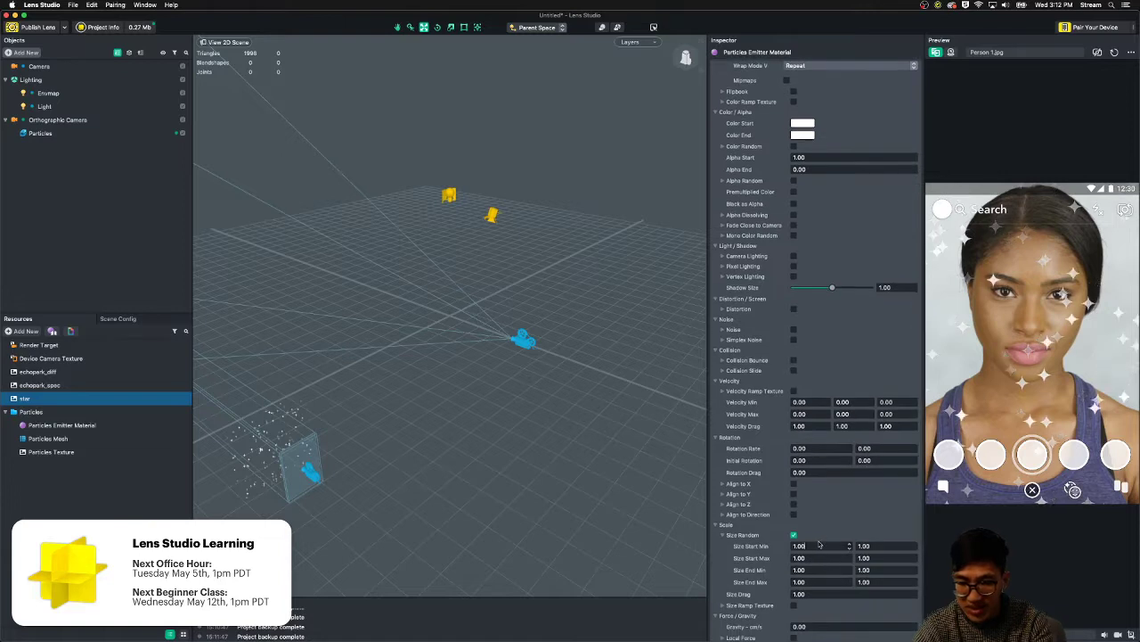
click(820, 545)
text(0)
key(Tab)
text(0)
key(Tab)
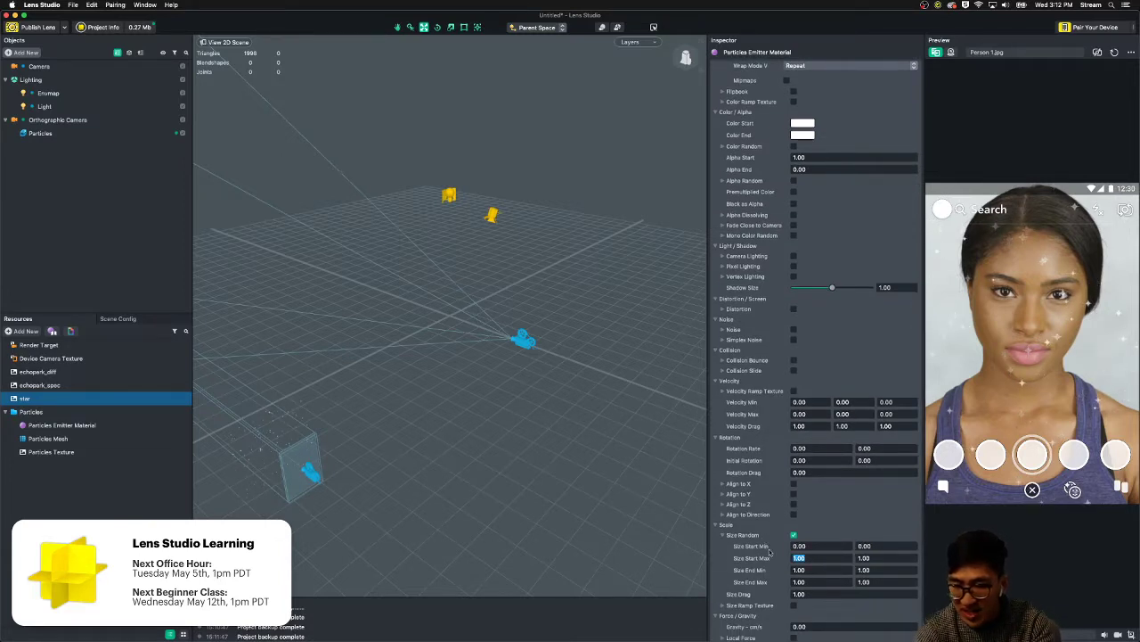
key(Tab)
key(Tab)
text(0)
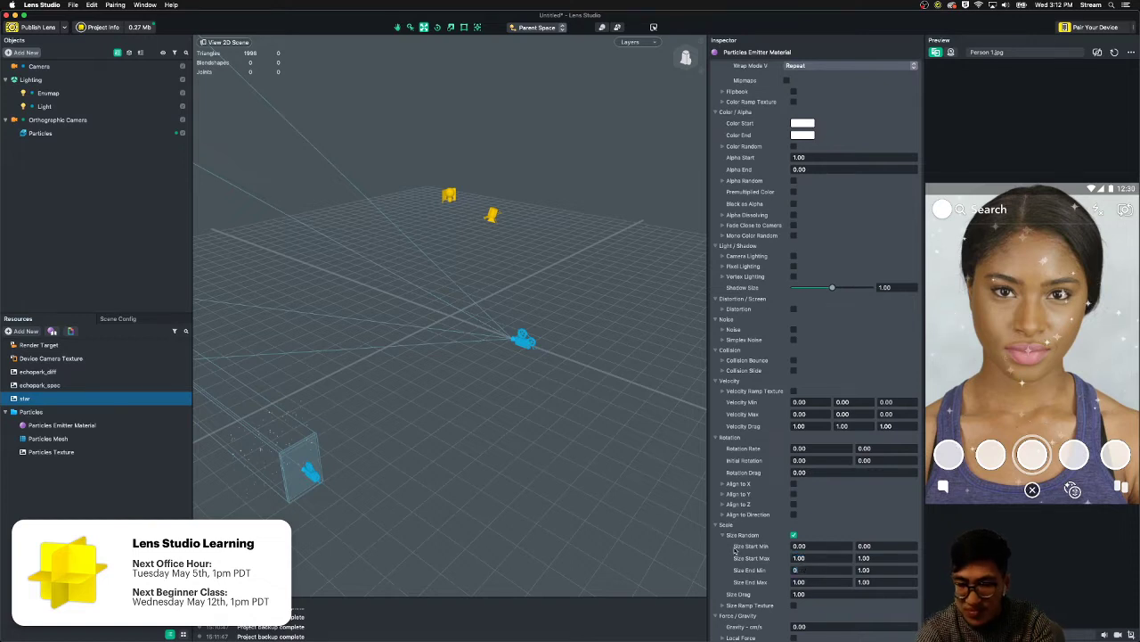
key(Tab)
text(0)
key(Tab)
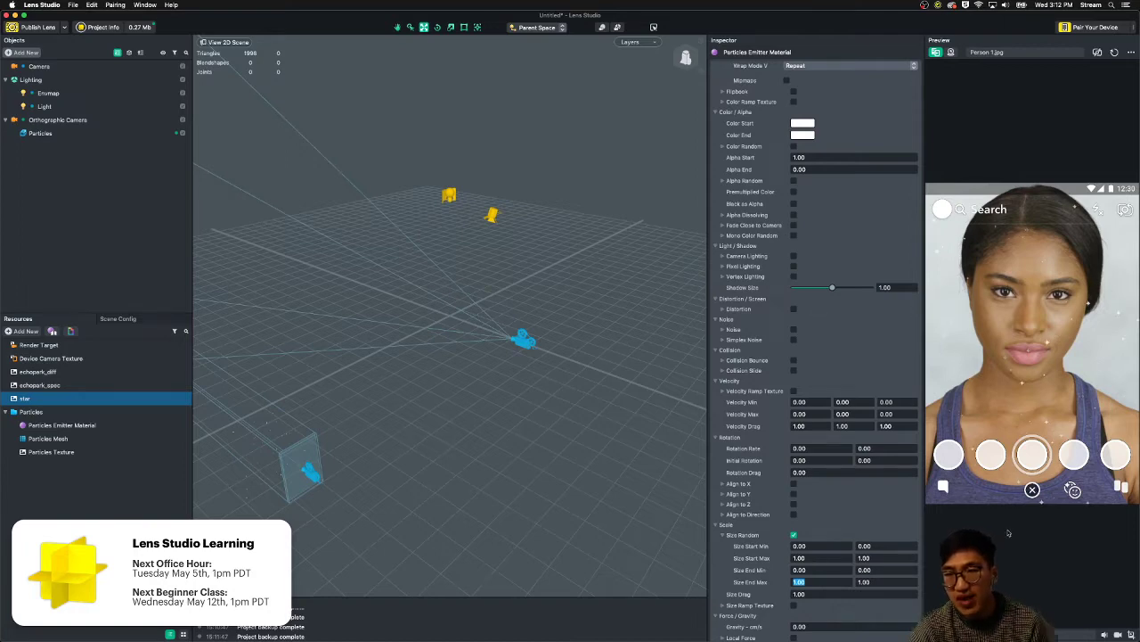
- Set the random particle lifetime to a minimum of 0.5 and a maximum of 1
scroll(761, 310, up, 3)
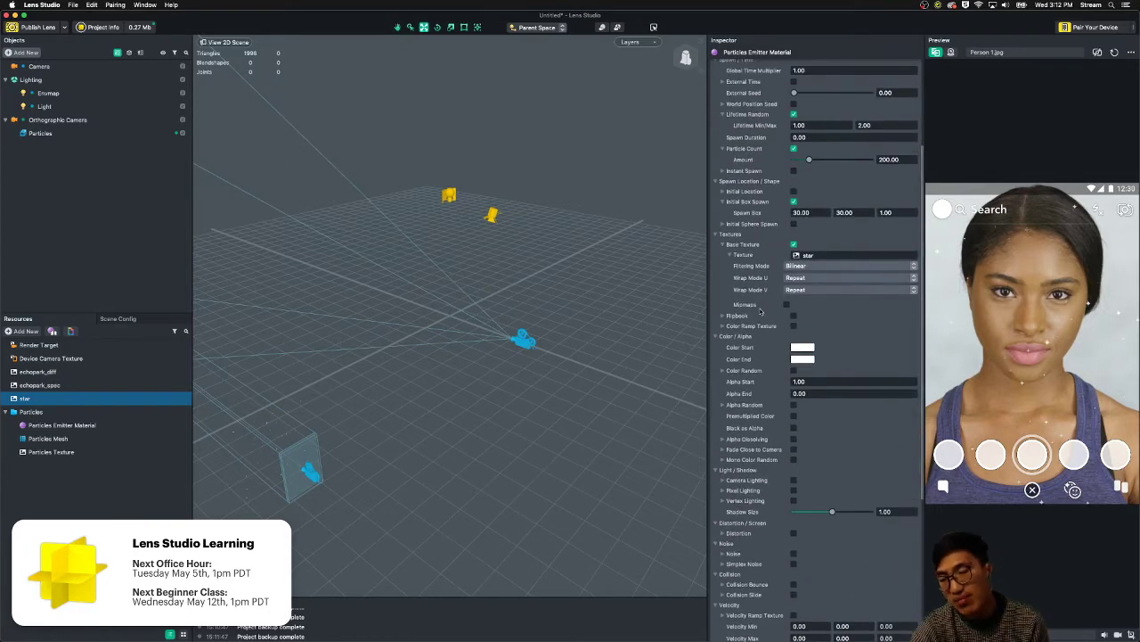
scroll(760, 313, down, 3)
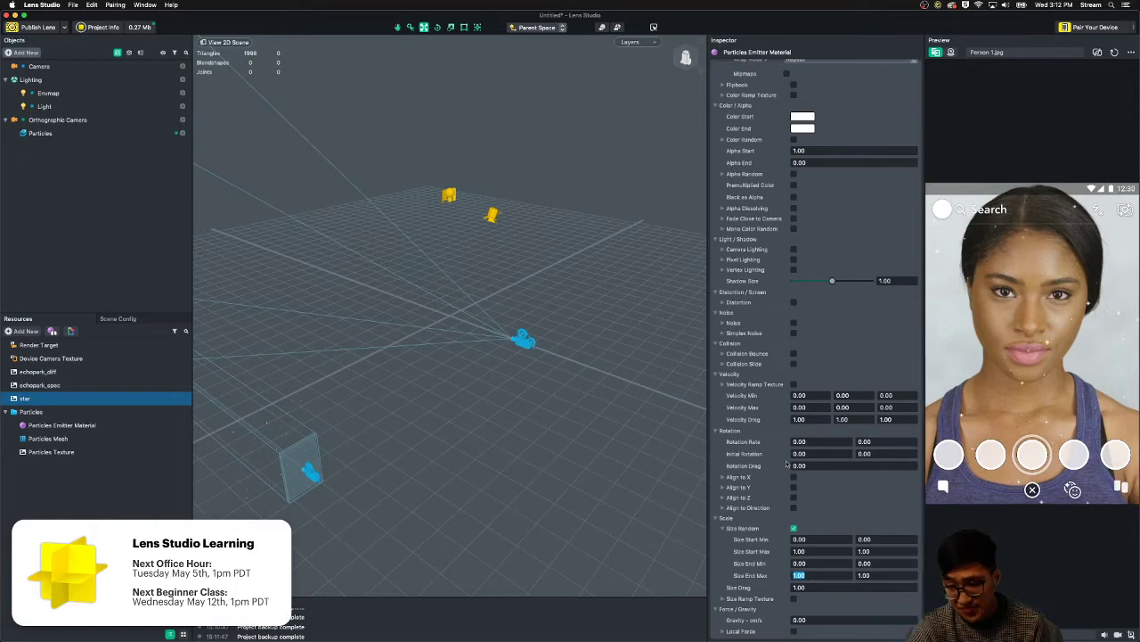
scroll(802, 357, up, 15)
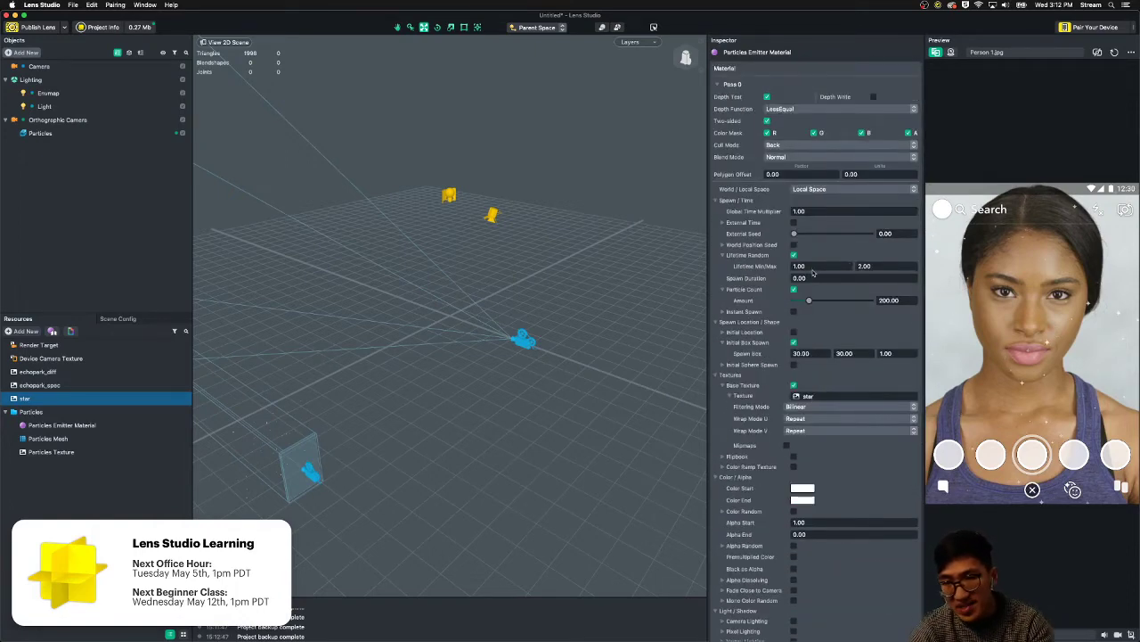
click(813, 267)
text(0.5)
key(Tab)
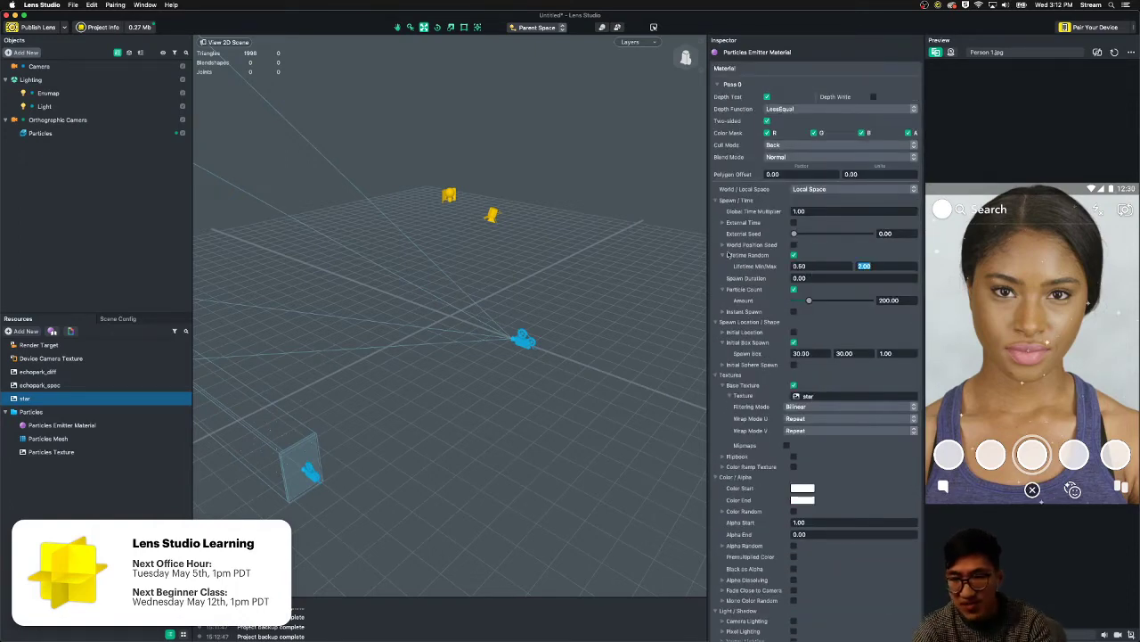
text(1)
key(Tab)
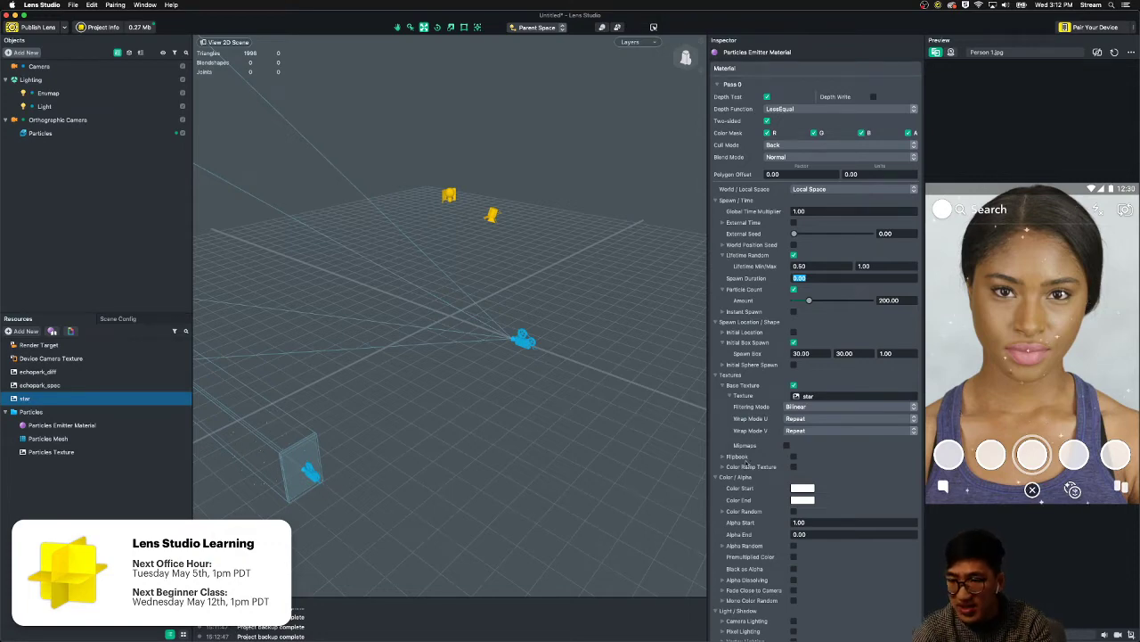
- Set both Size Start Max values of the random particle size to 0.2
scroll(746, 463, down, 15)
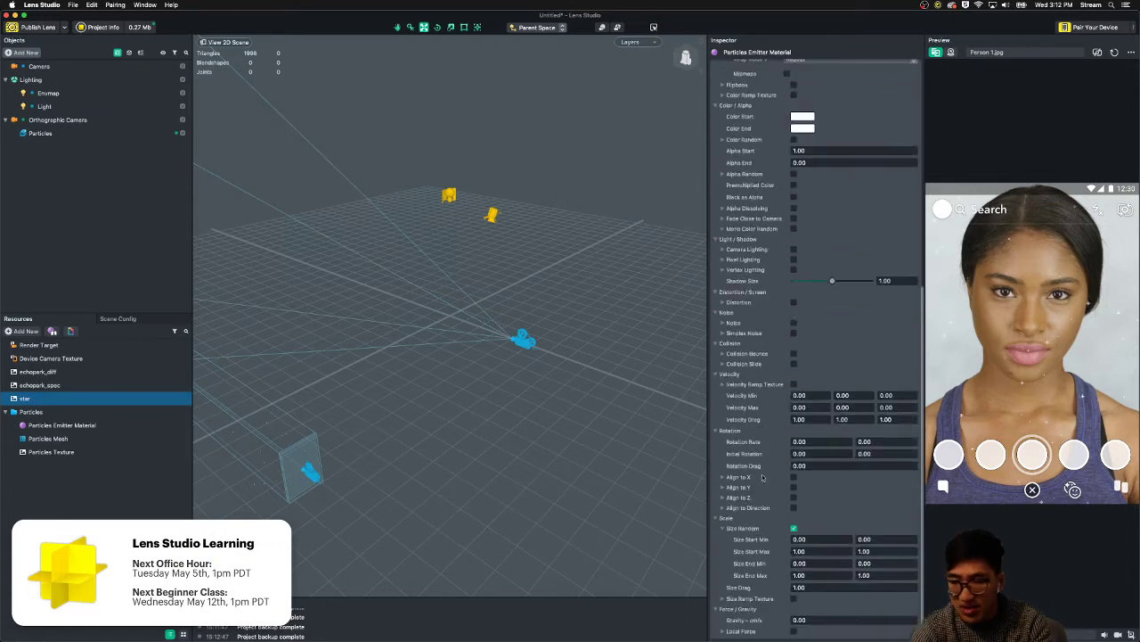
click(828, 551)
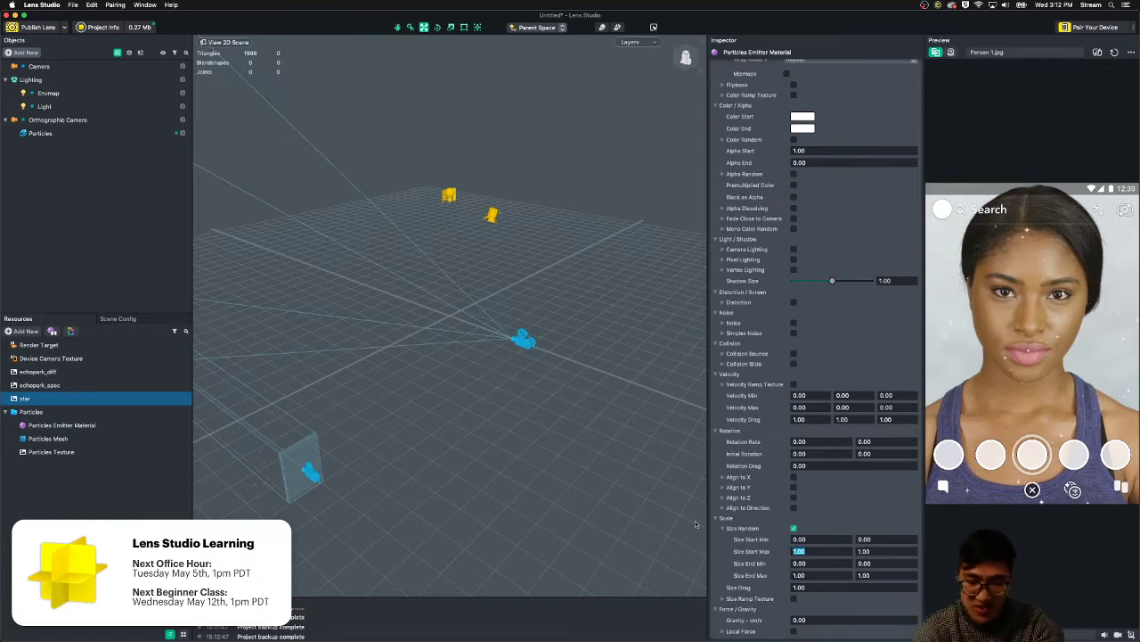
text(22)
key(Tab)
text(.2)
key(Tab)
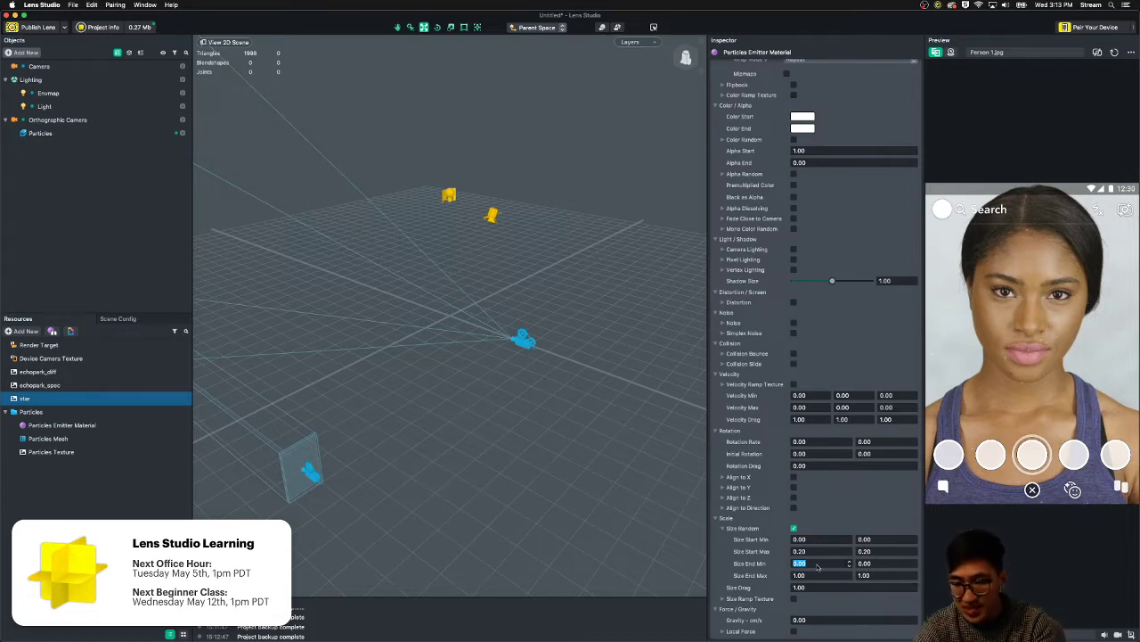
- Disable Size Random and set both Size Start values to 0.1 and both Size End values to 0.2
click(794, 529)
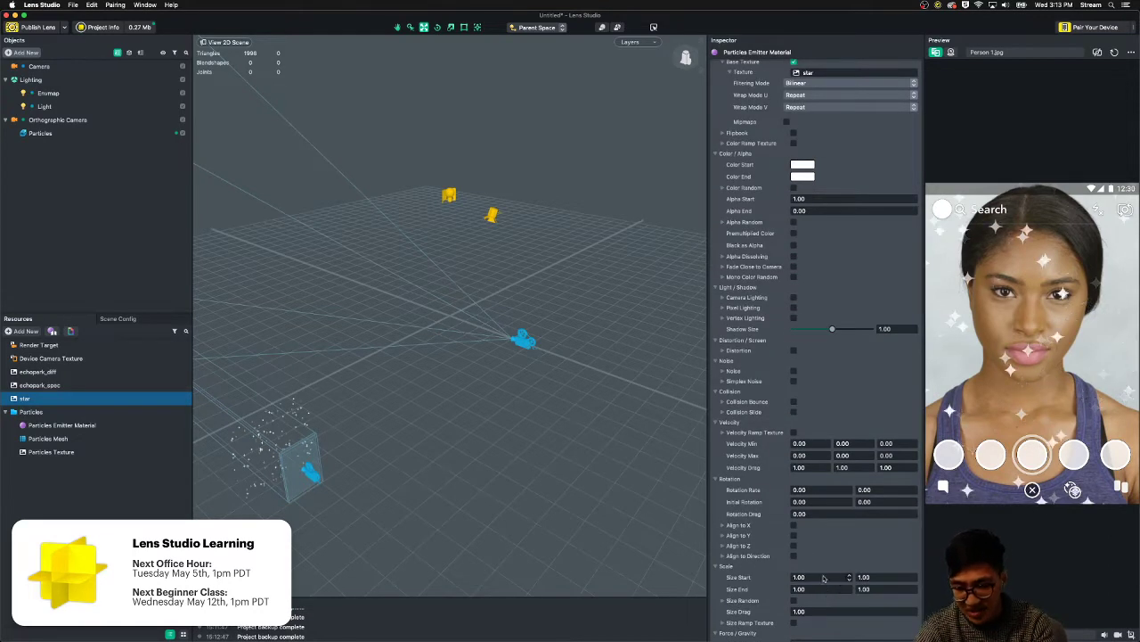
drag(822, 578, 692, 561)
text(.1)
key(Tab)
text(.1)
key(Tab)
text(.2)
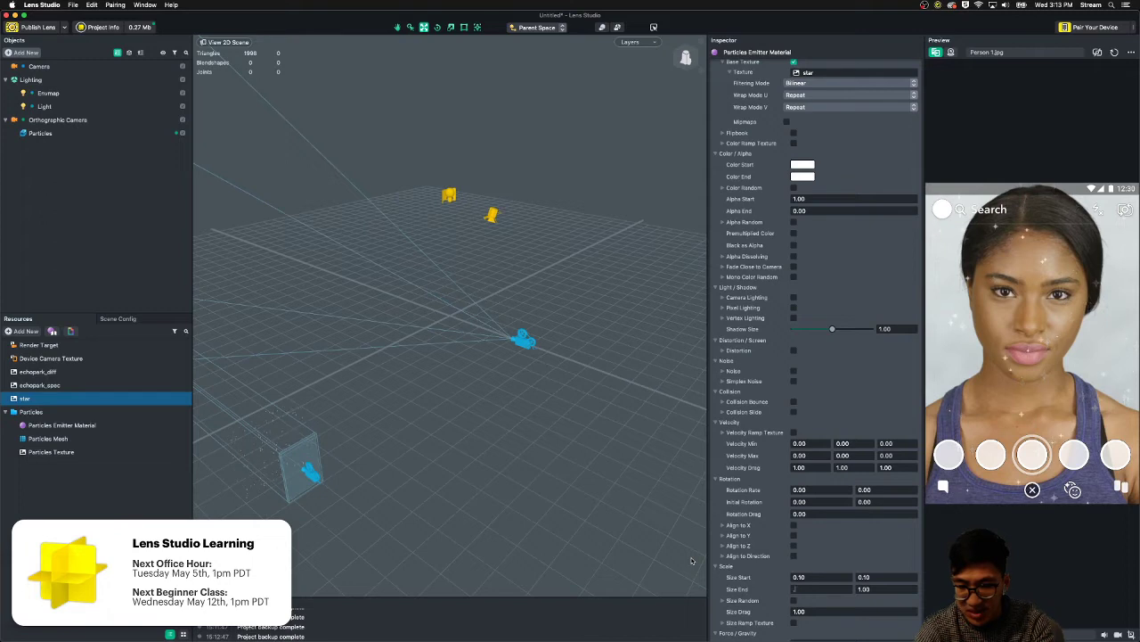
key(Tab)
text(.2)
key(Return)
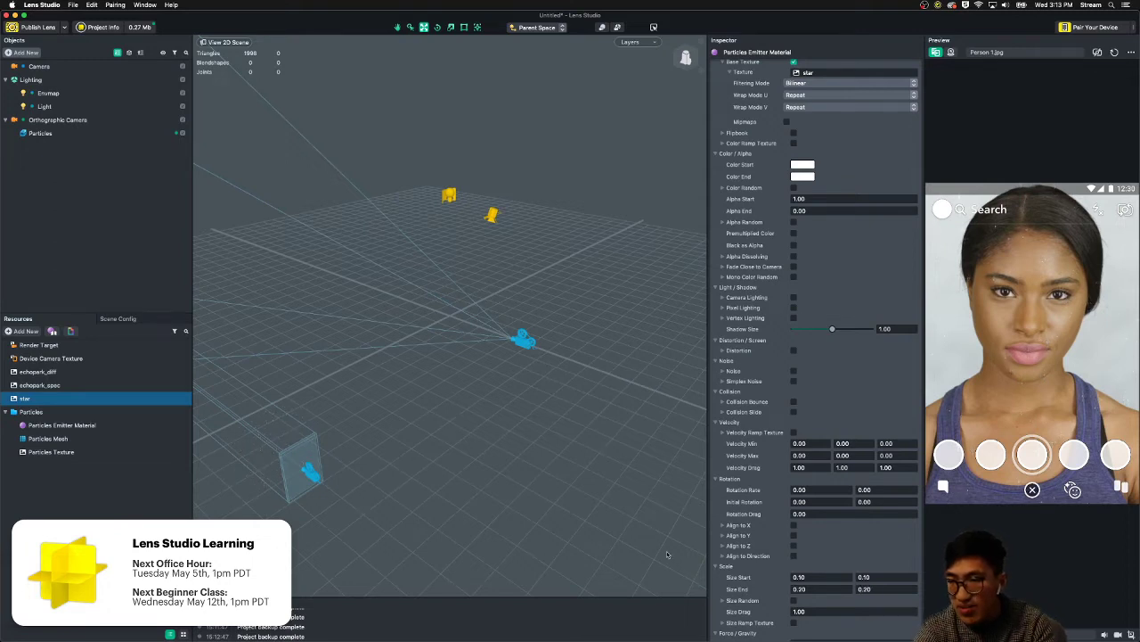
- Set the particles' Size Drag to 0
scroll(858, 499, down, 3)
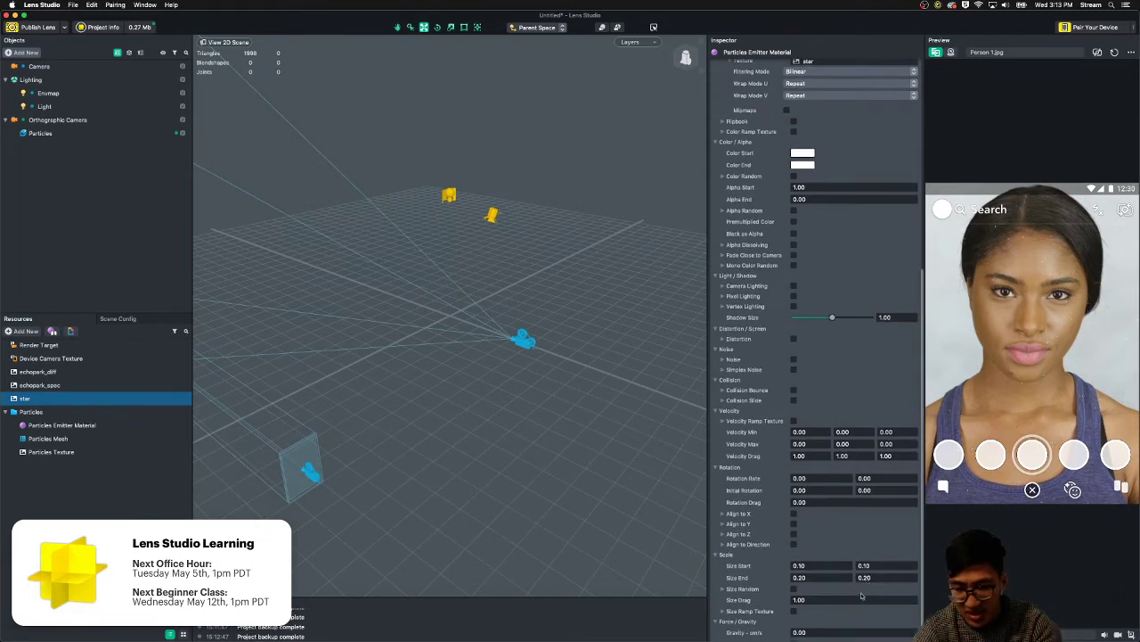
click(802, 587)
text(0)
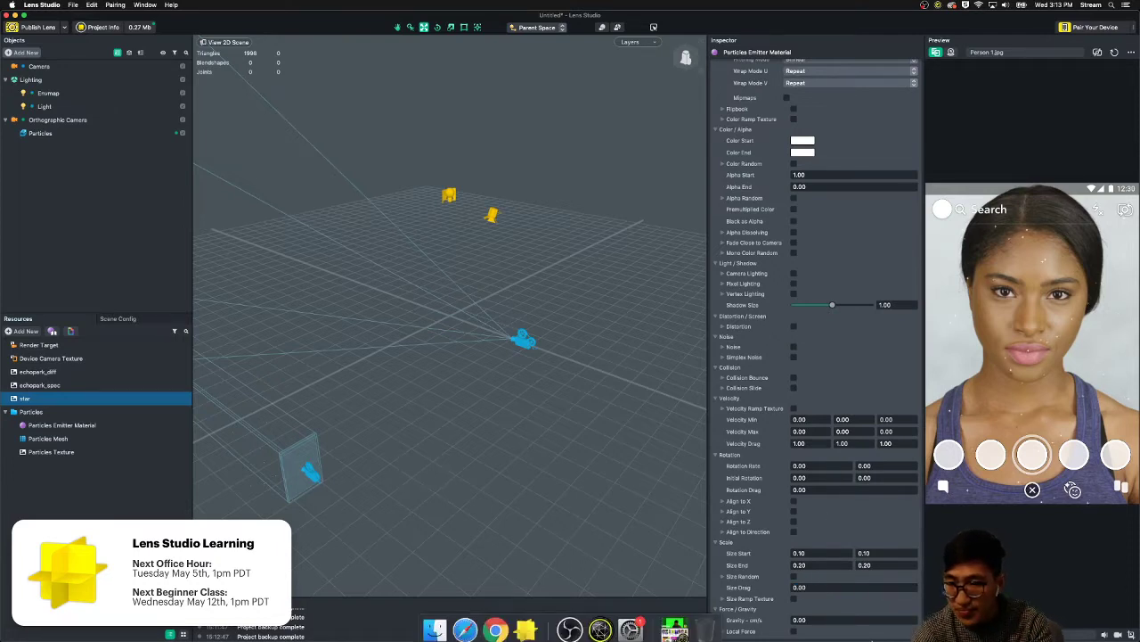
- Set the particles' Alpha End to 1 and reduce the Particle Count amount to 88
scroll(806, 466, up, 10)
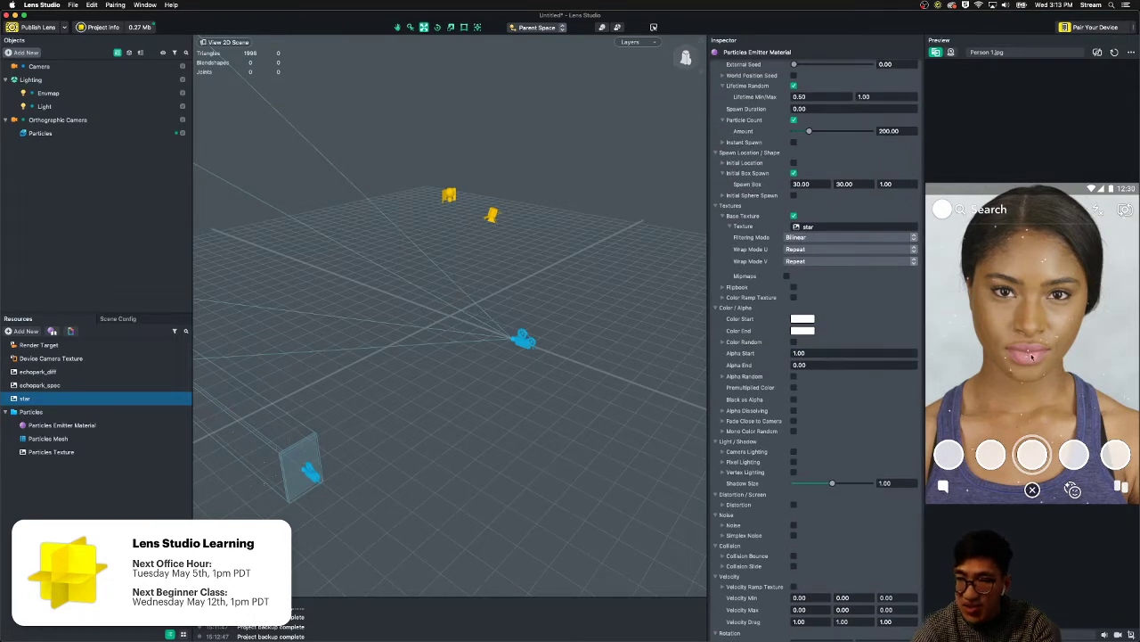
drag(812, 367, 752, 365)
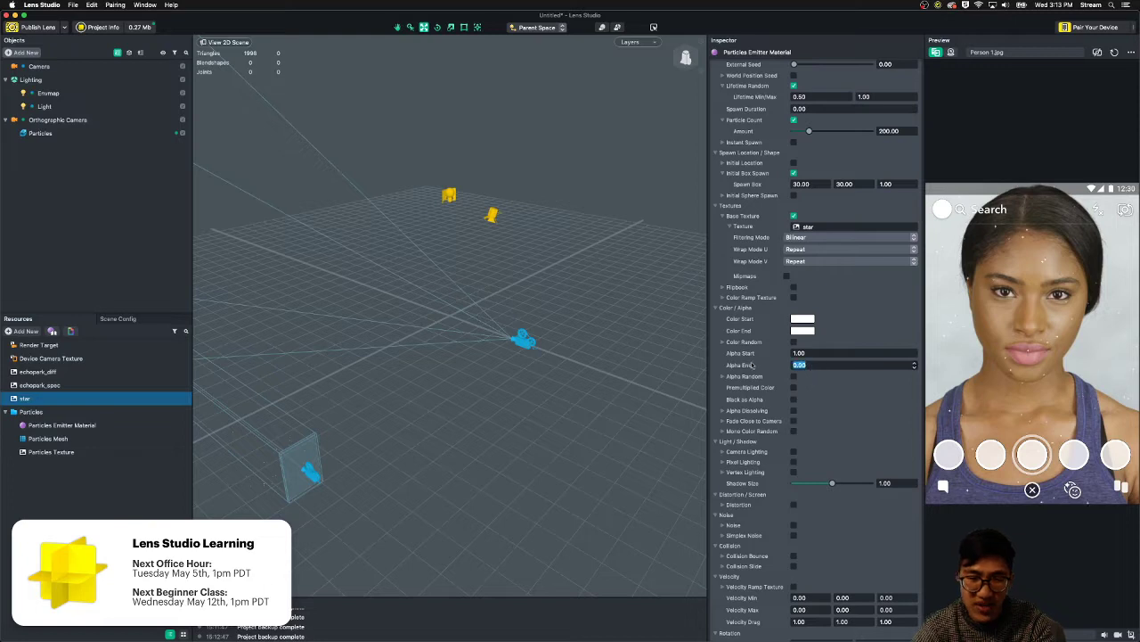
text(1)
key(Return)
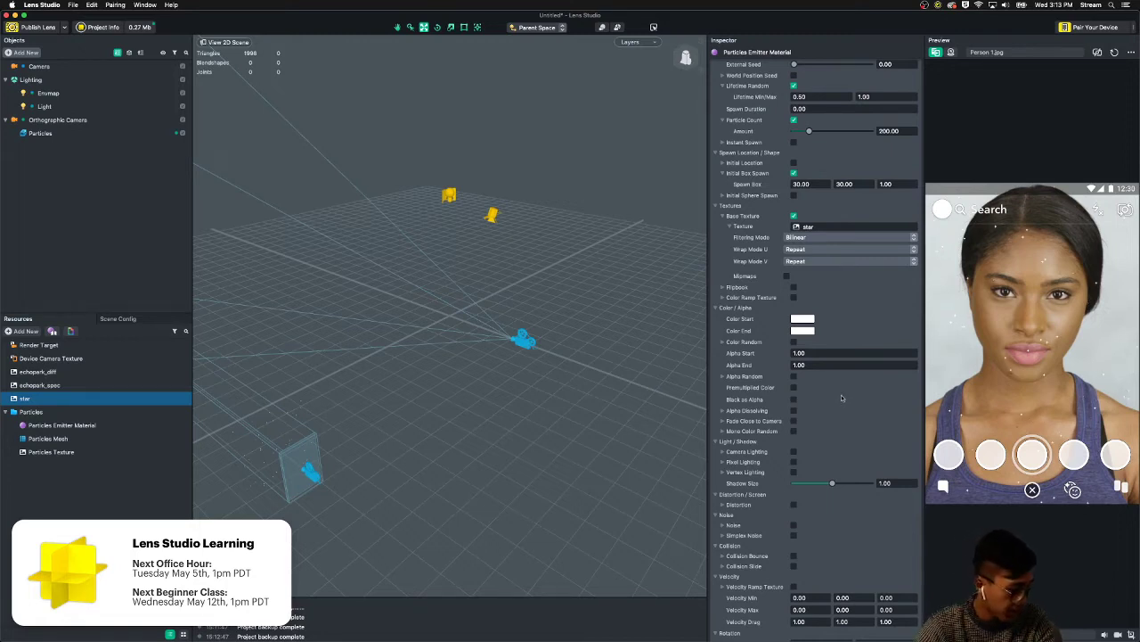
scroll(866, 363, up, 5)
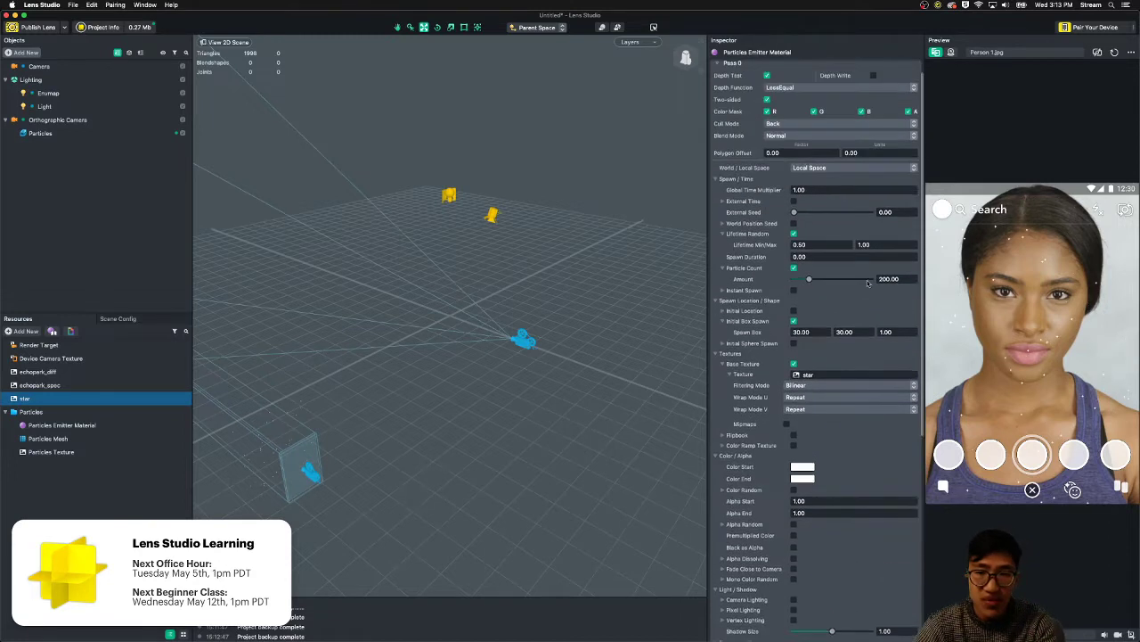
drag(809, 302, 800, 301)
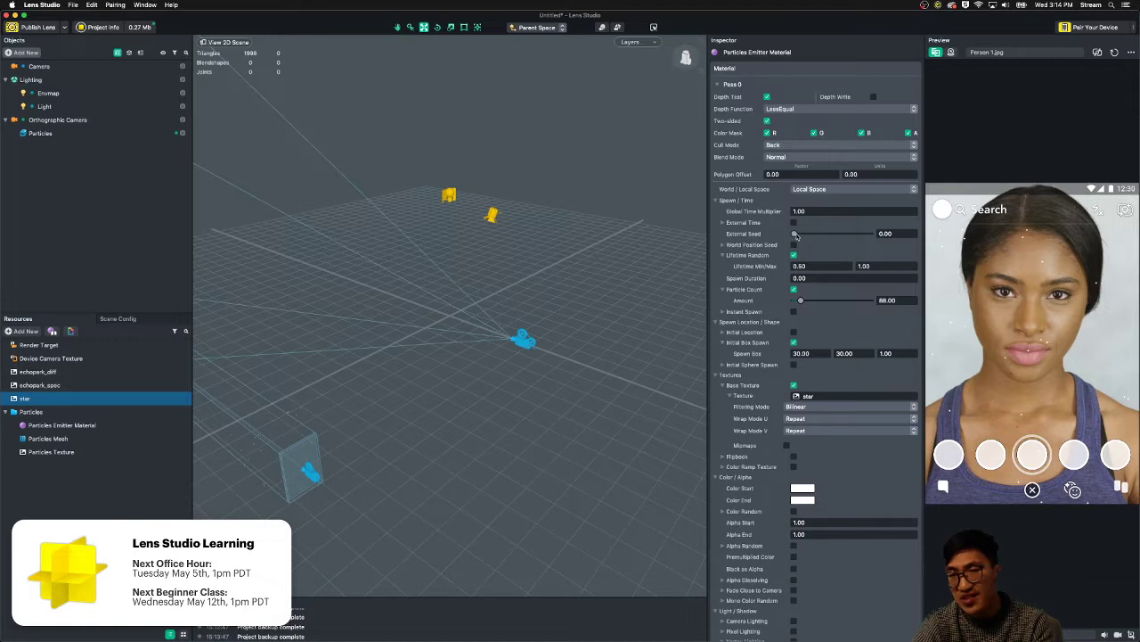
mouse_move(795, 234)
mouse_down()
mouse_move(879, 239)
mouse_move(788, 243)
mouse_move(891, 247)
mouse_move(794, 246)
mouse_up()
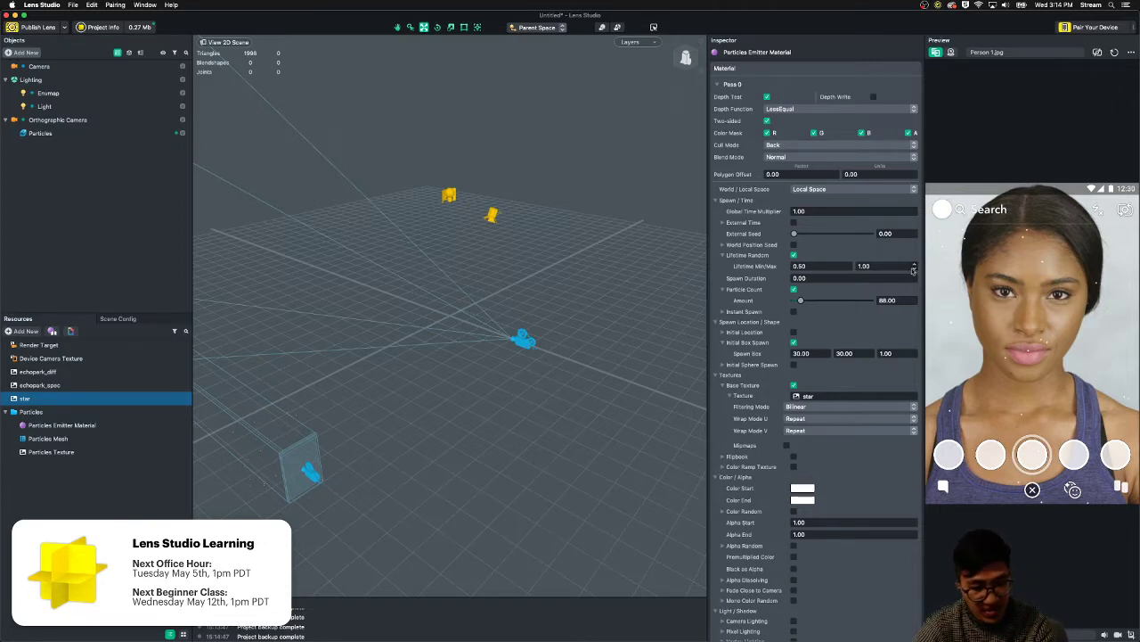
scroll(891, 278, down, 1)
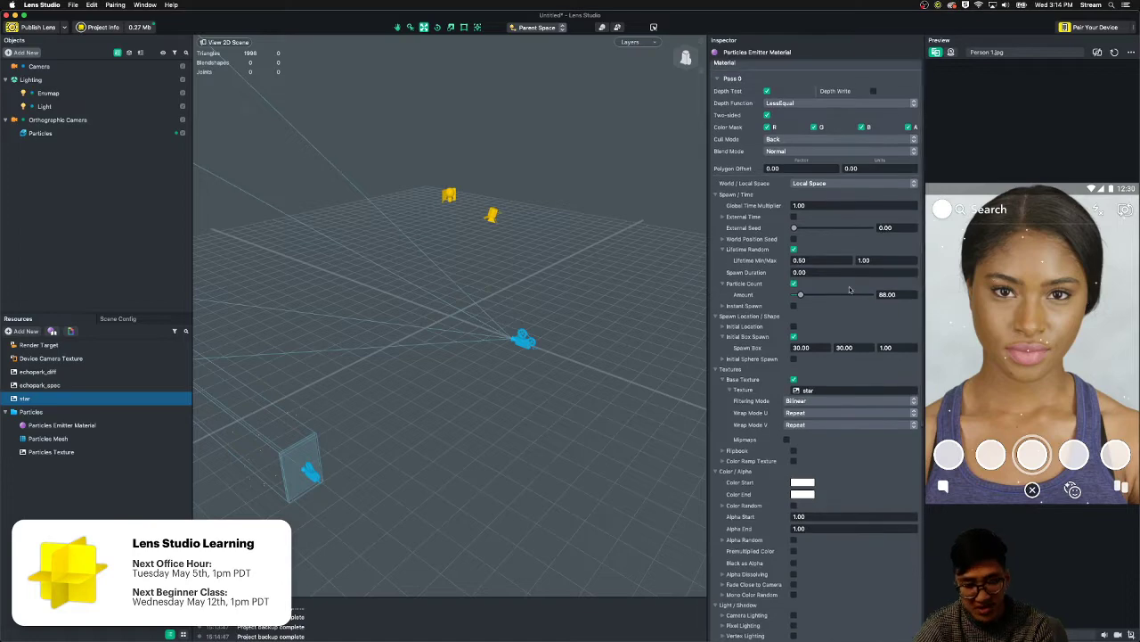
scroll(850, 289, up, 1)
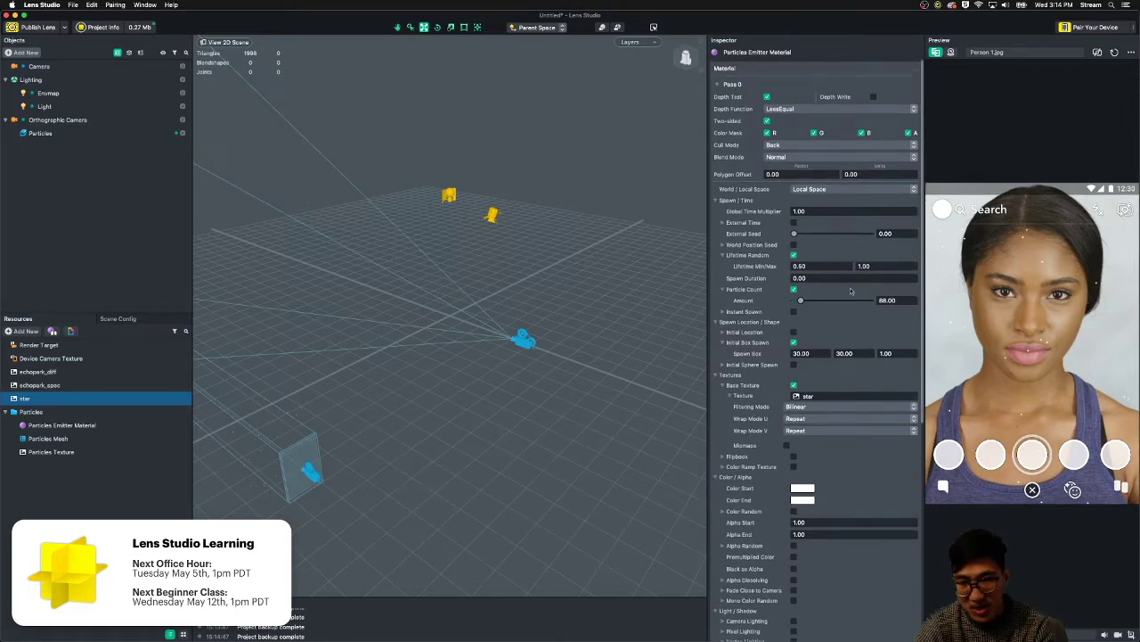
- Switch the Thunderbolt Display to a scaled resolution of 1600 × 900 in the Displays preferences
scroll(850, 290, down, 5)
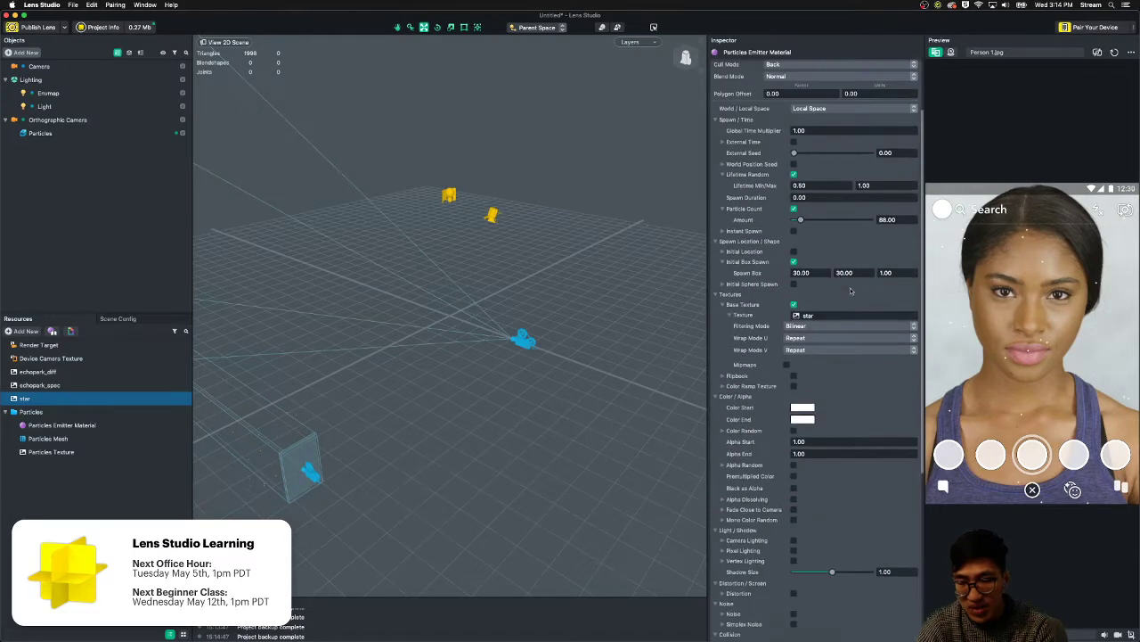
scroll(850, 289, up, 5)
click(992, 6)
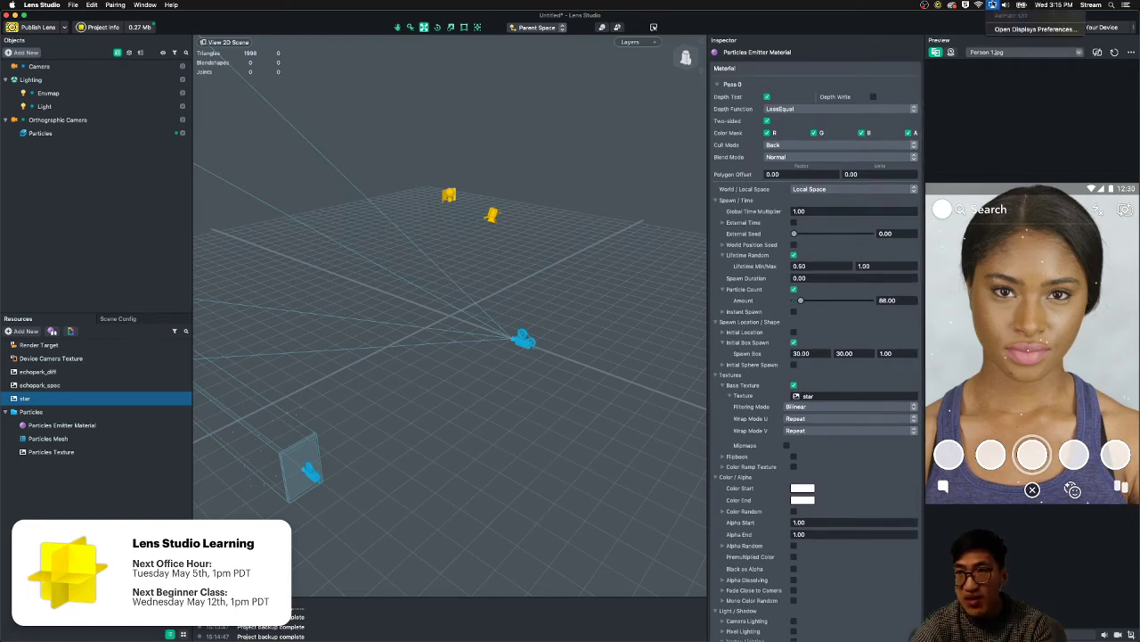
click(1034, 29)
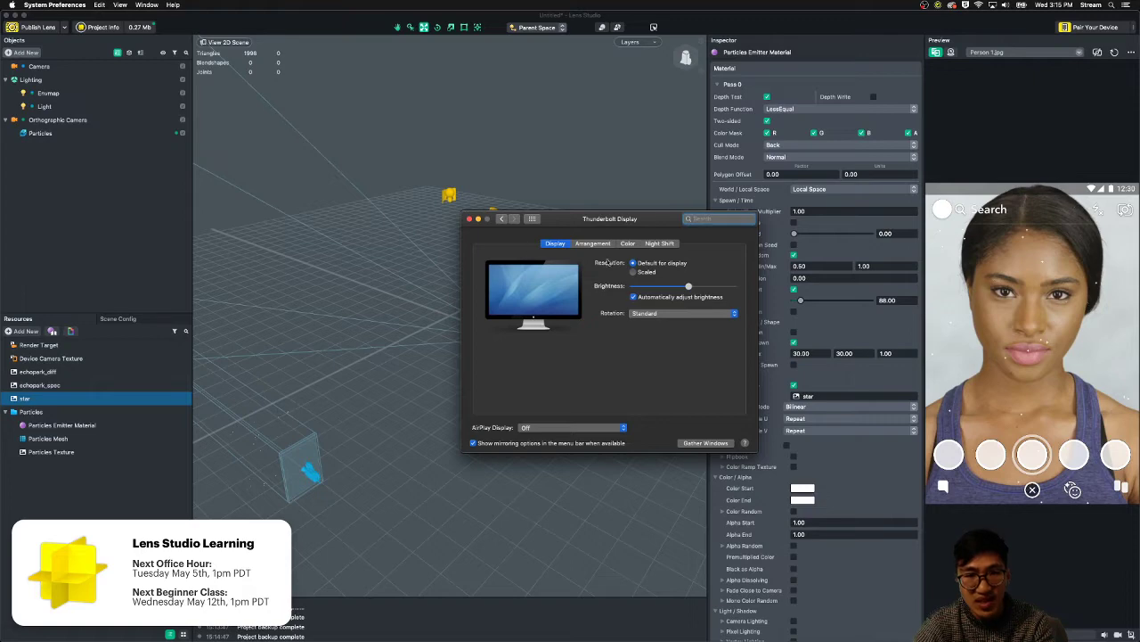
click(581, 245)
click(555, 243)
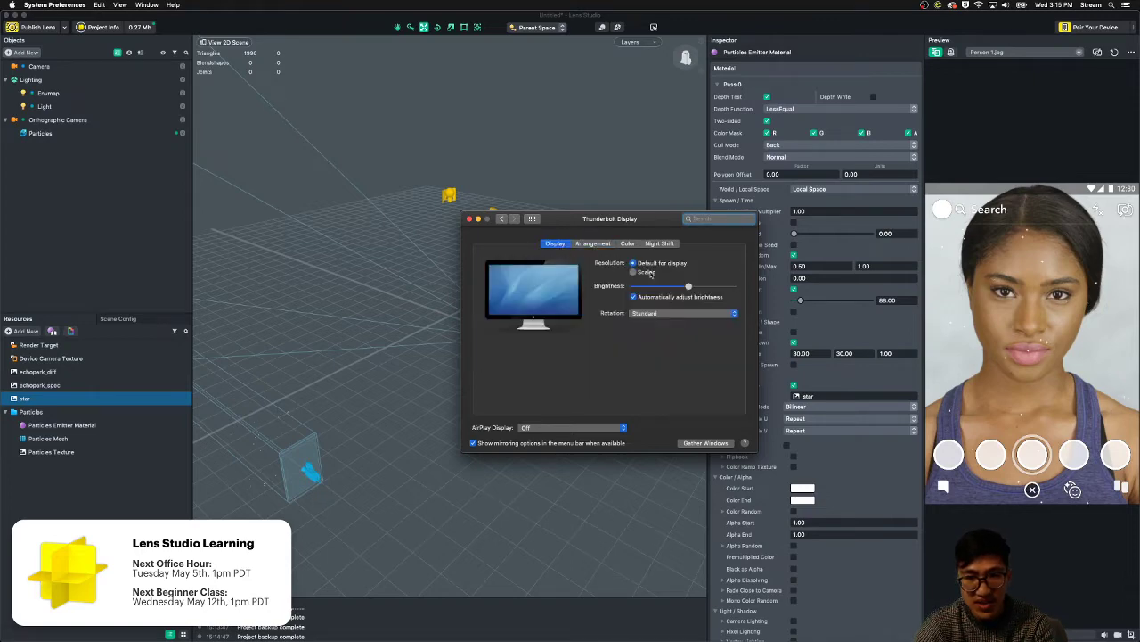
click(633, 272)
click(657, 300)
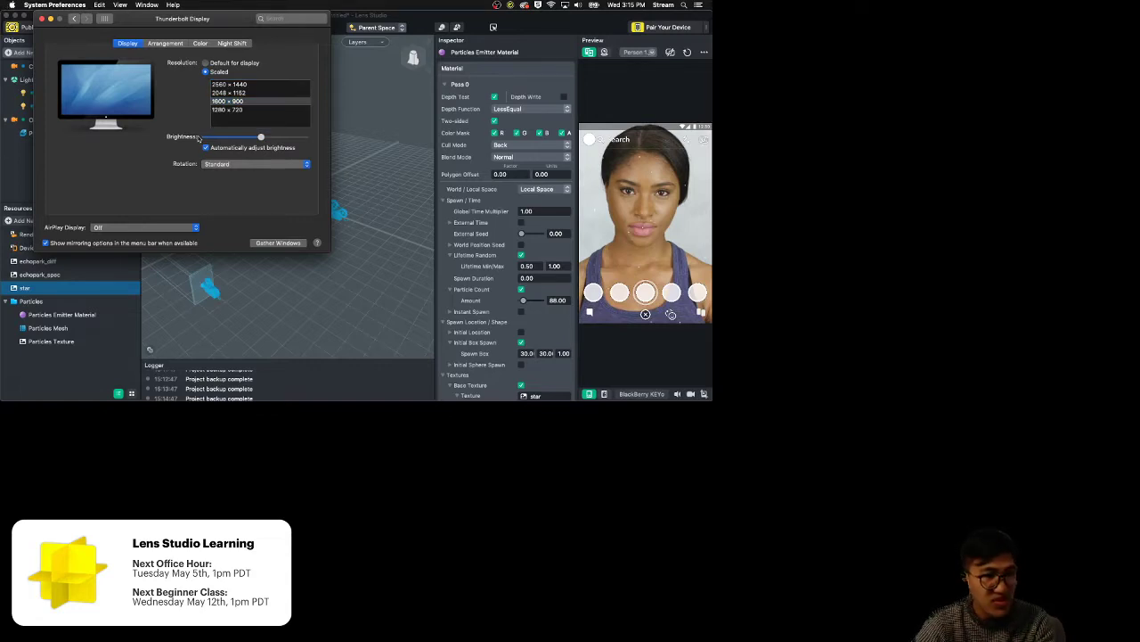
click(42, 19)
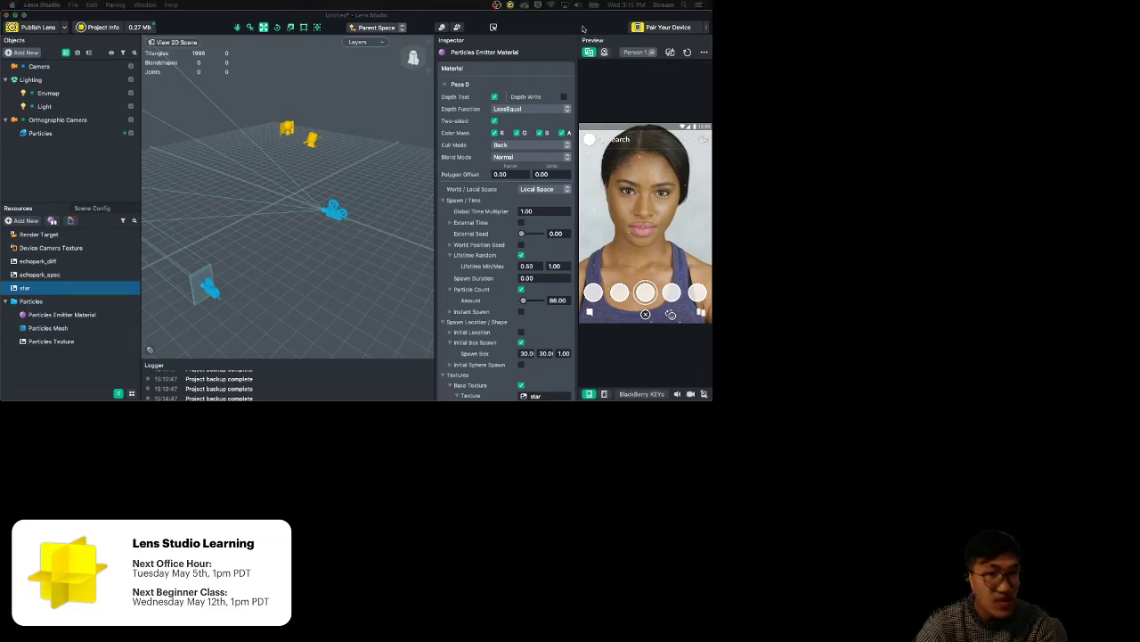
double_click(434, 14)
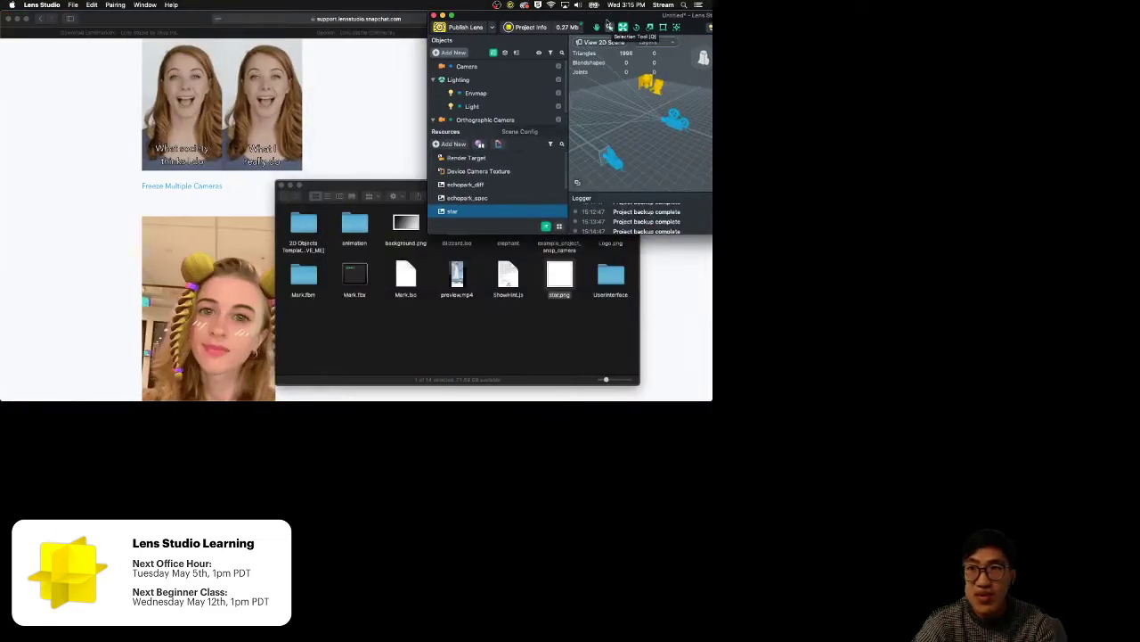
double_click(600, 15)
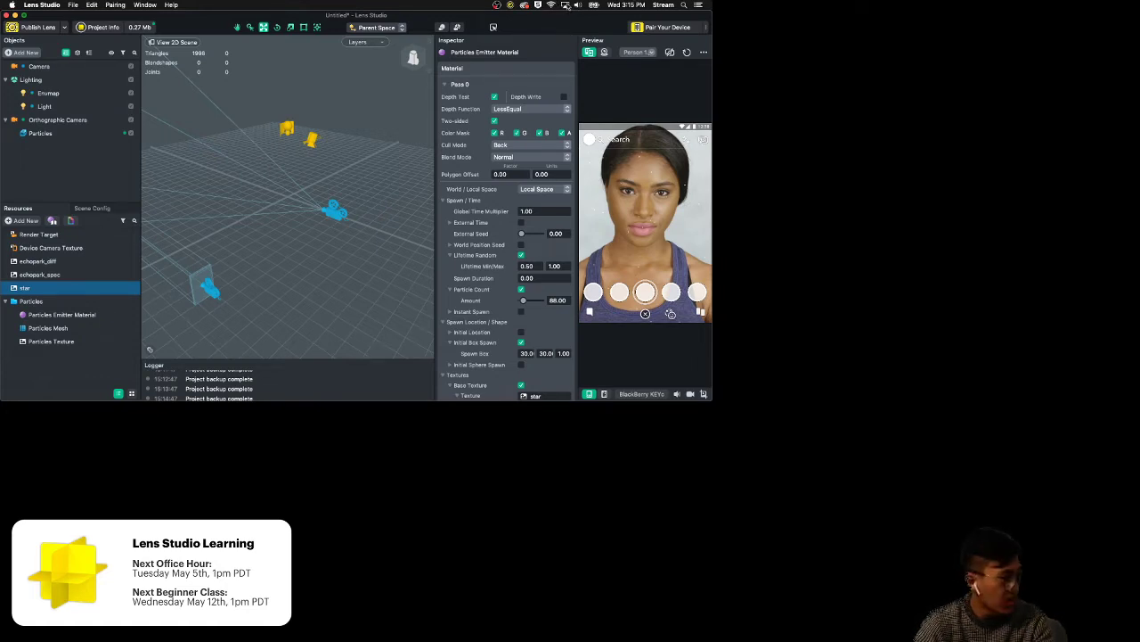
- Set the display's scaled resolution to 2560 × 1440 and close the Displays preferences
click(566, 4)
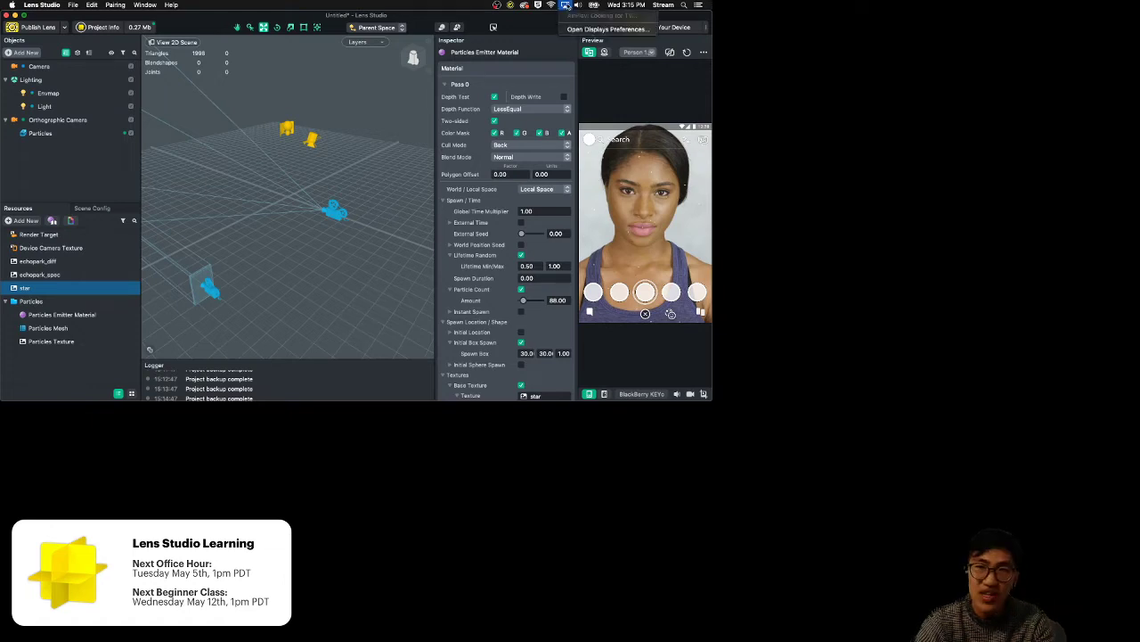
click(572, 29)
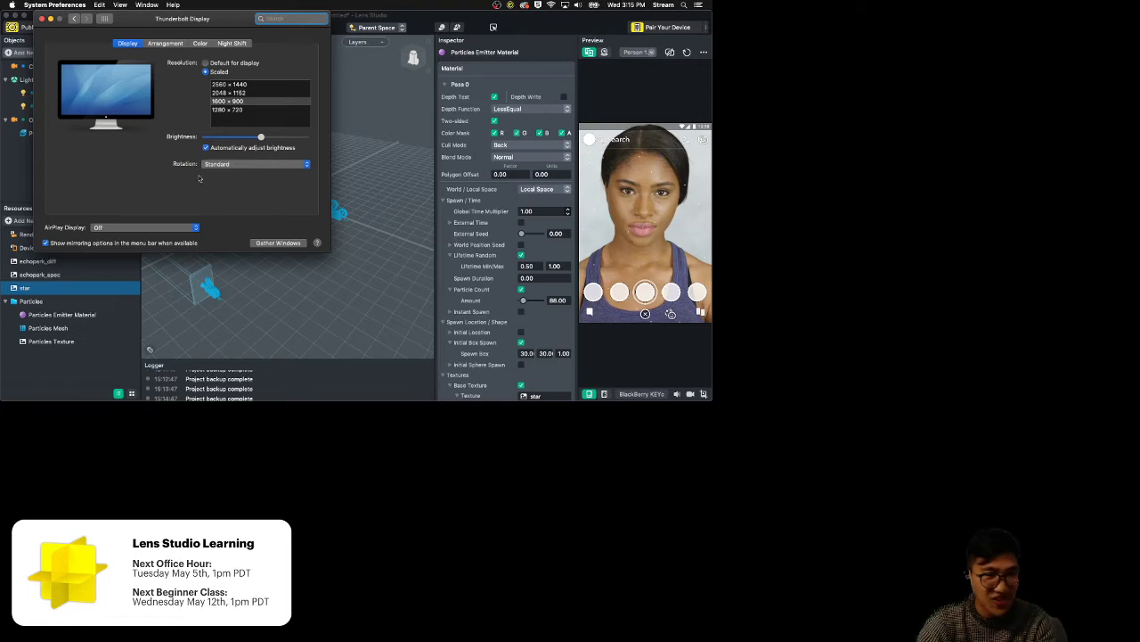
click(257, 83)
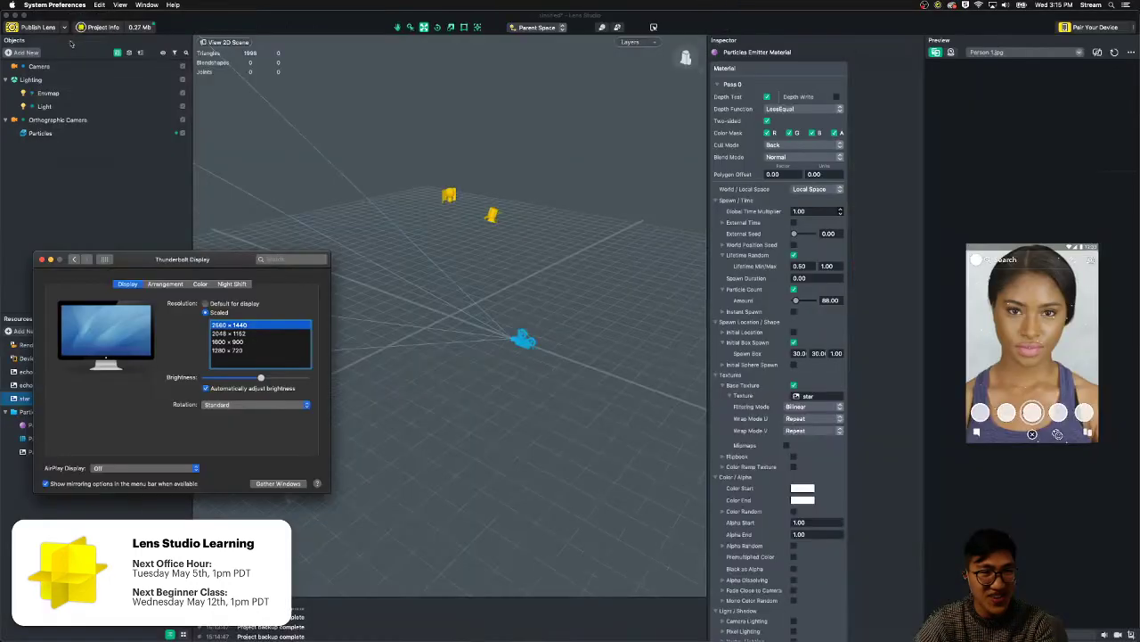
click(41, 259)
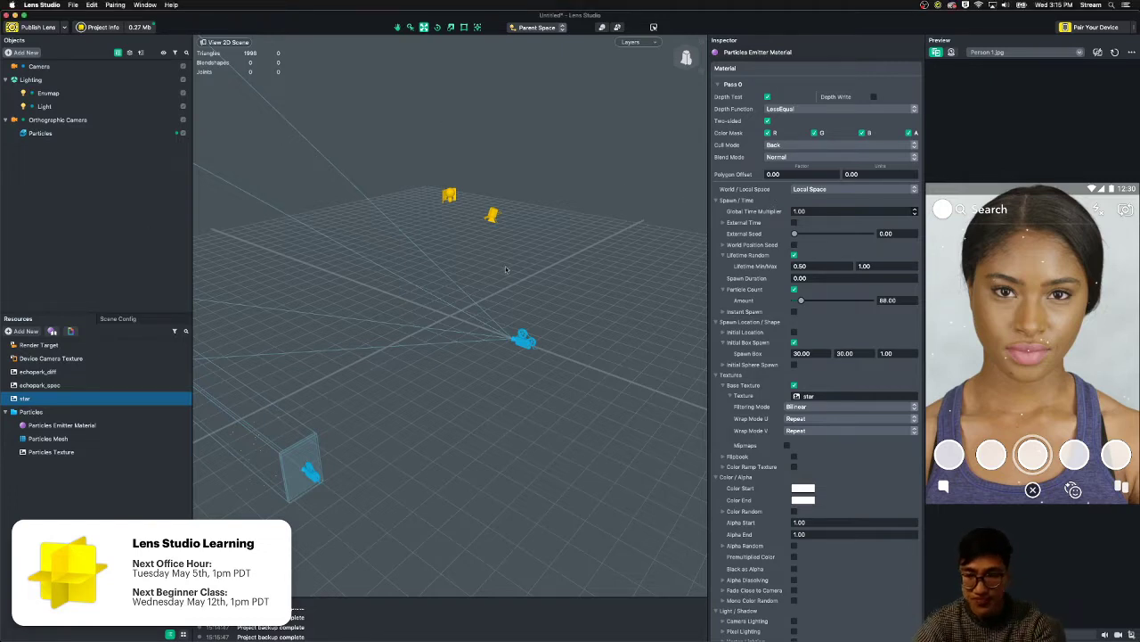
- Set the particle material's External Seed to 0.57
drag(795, 233, 838, 243)
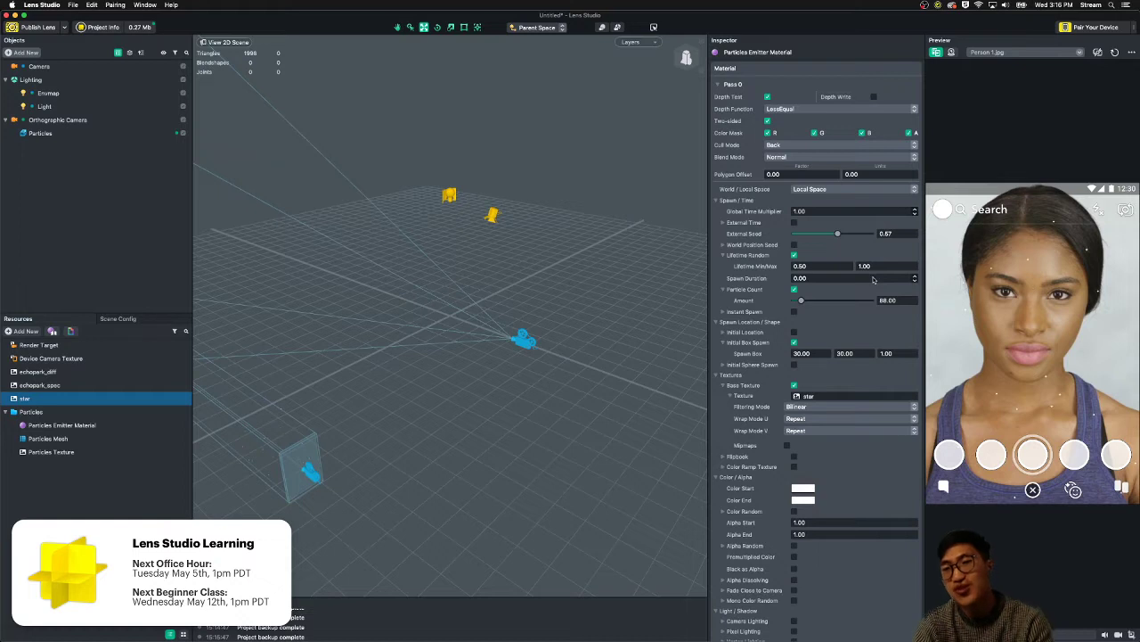
- Add a new Script resource to the project and open it in the Script Editor
click(35, 506)
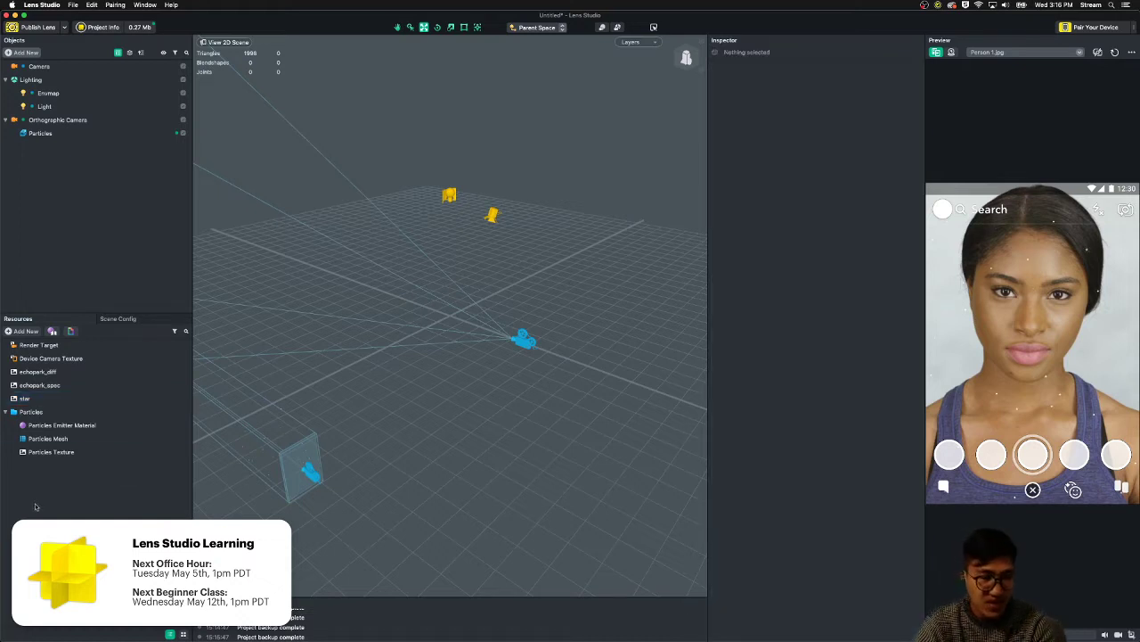
click(72, 510)
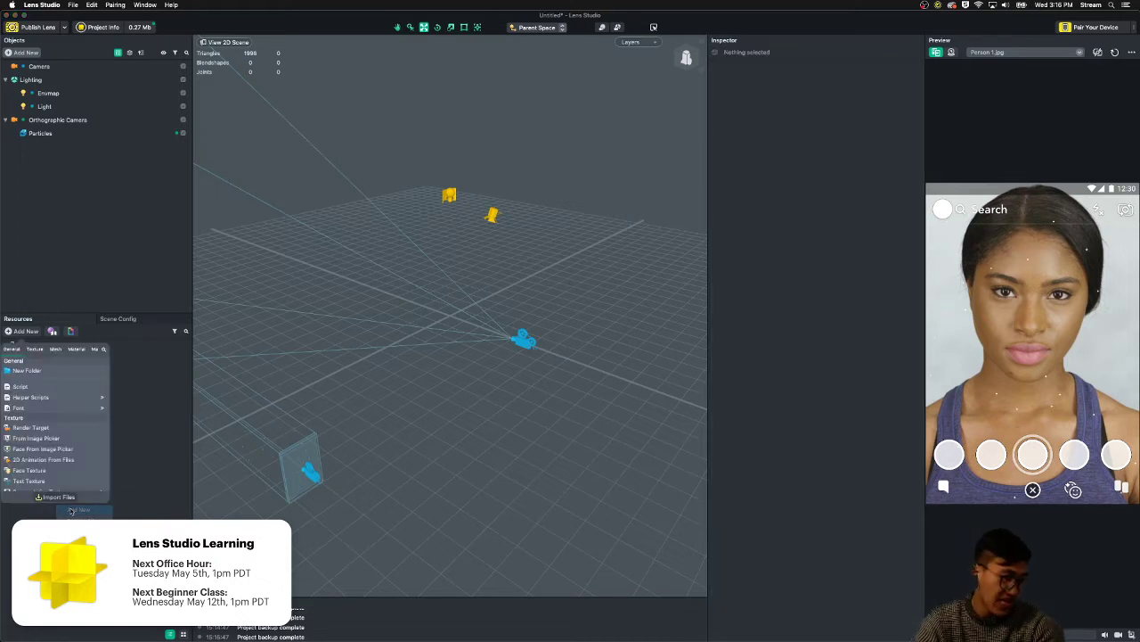
click(26, 385)
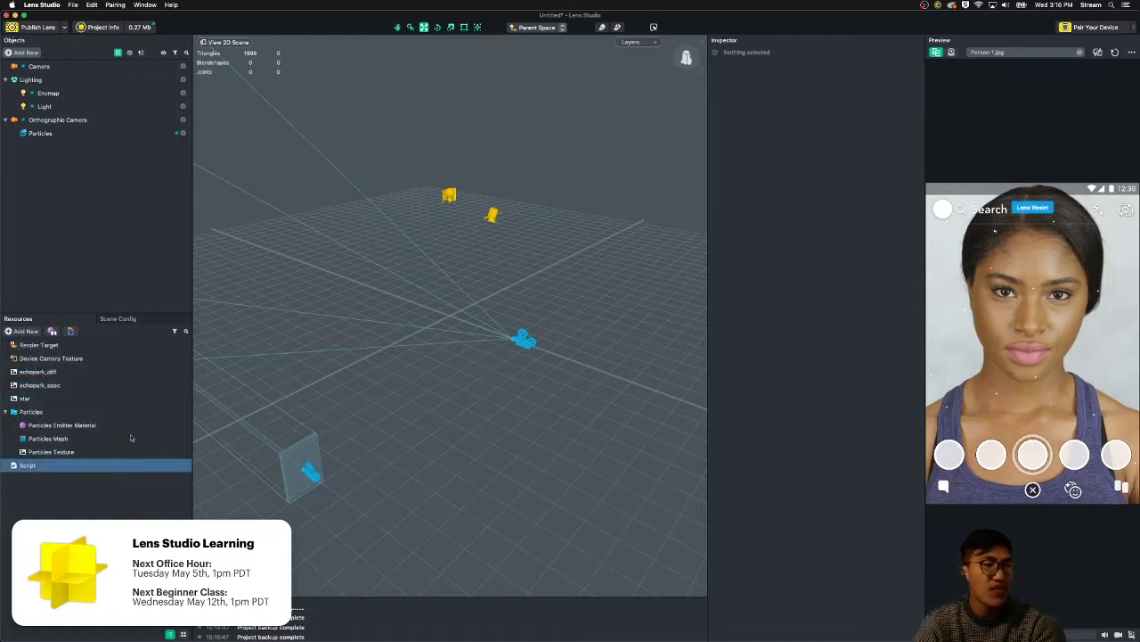
double_click(77, 466)
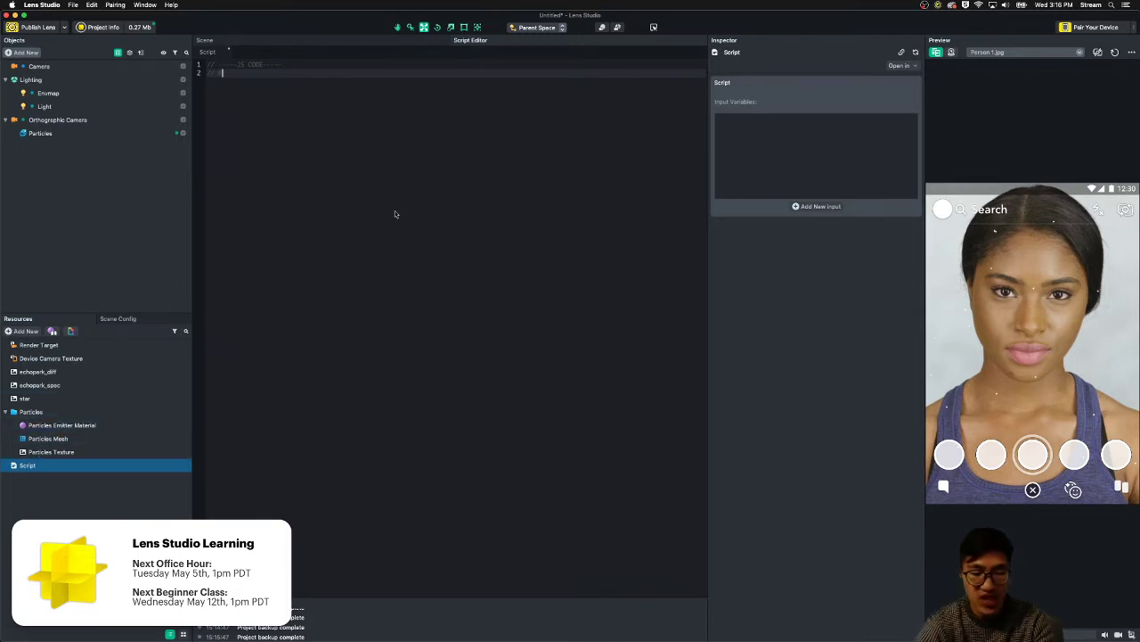
- Declare a script input of type Asset.Material named dustMaterial, followed by blank lines for code
text(inpu)
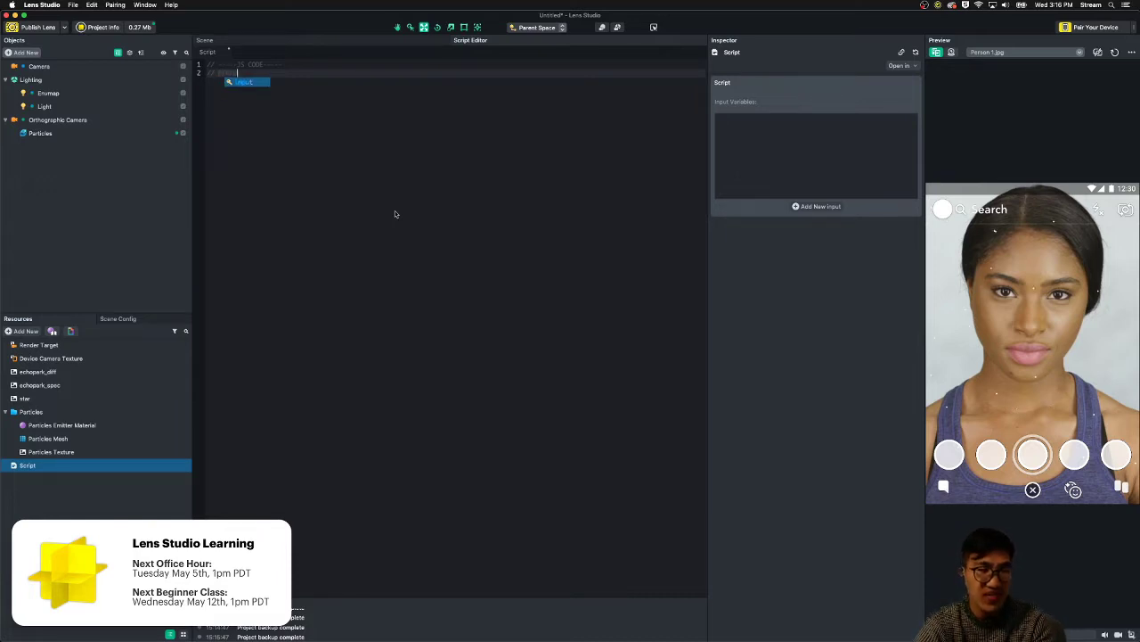
key(BackSpace)
key(BackSpace)
key(BackSpace)
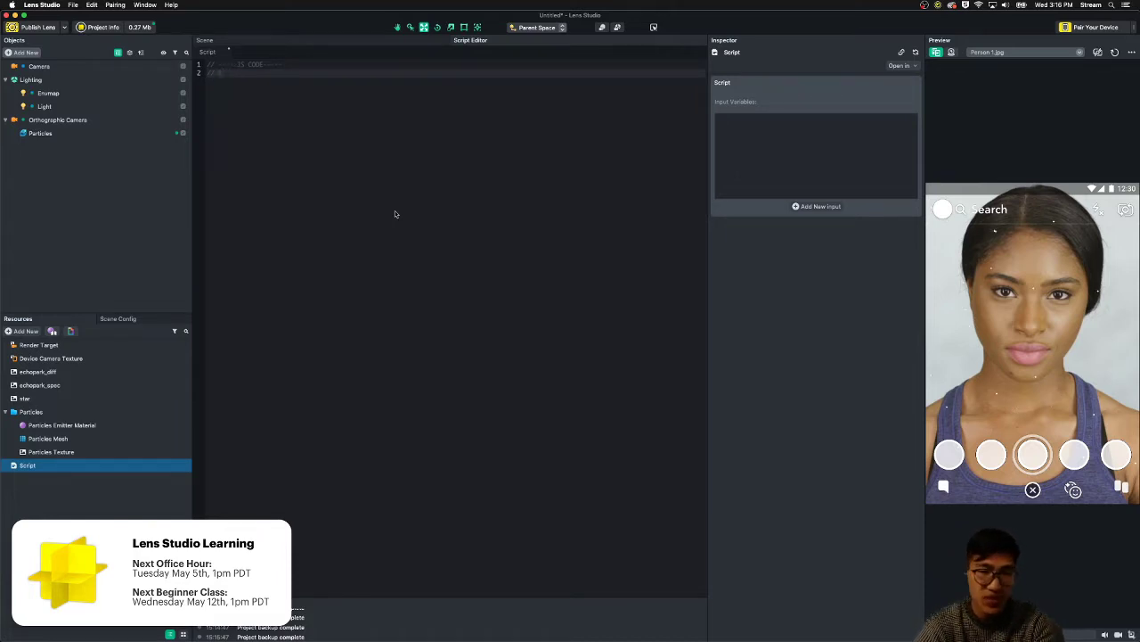
click(827, 207)
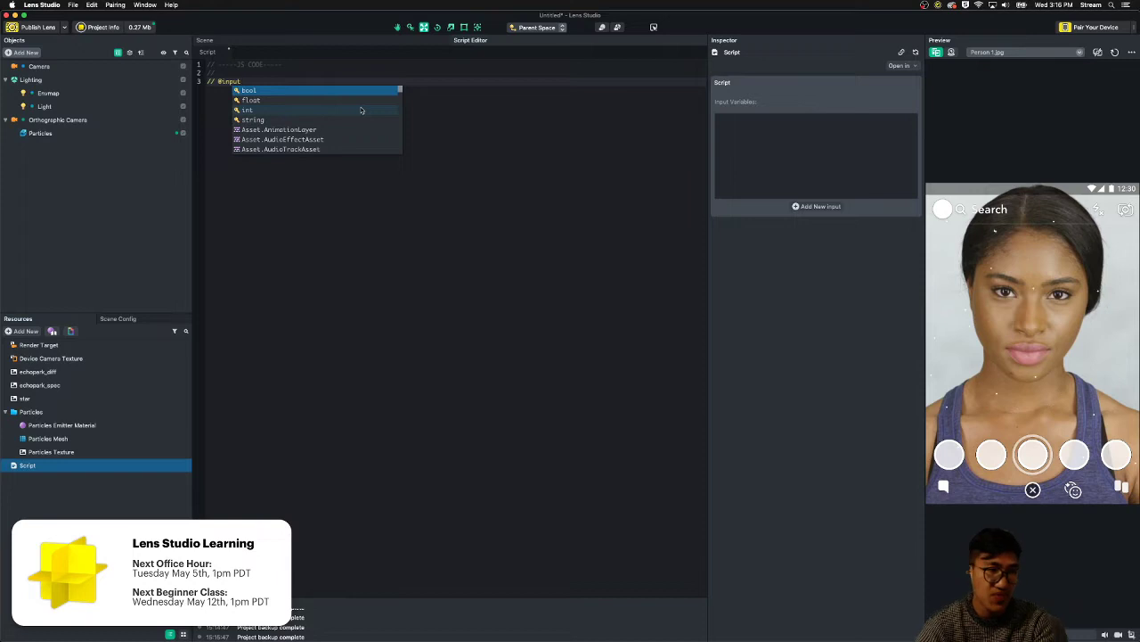
text(material)
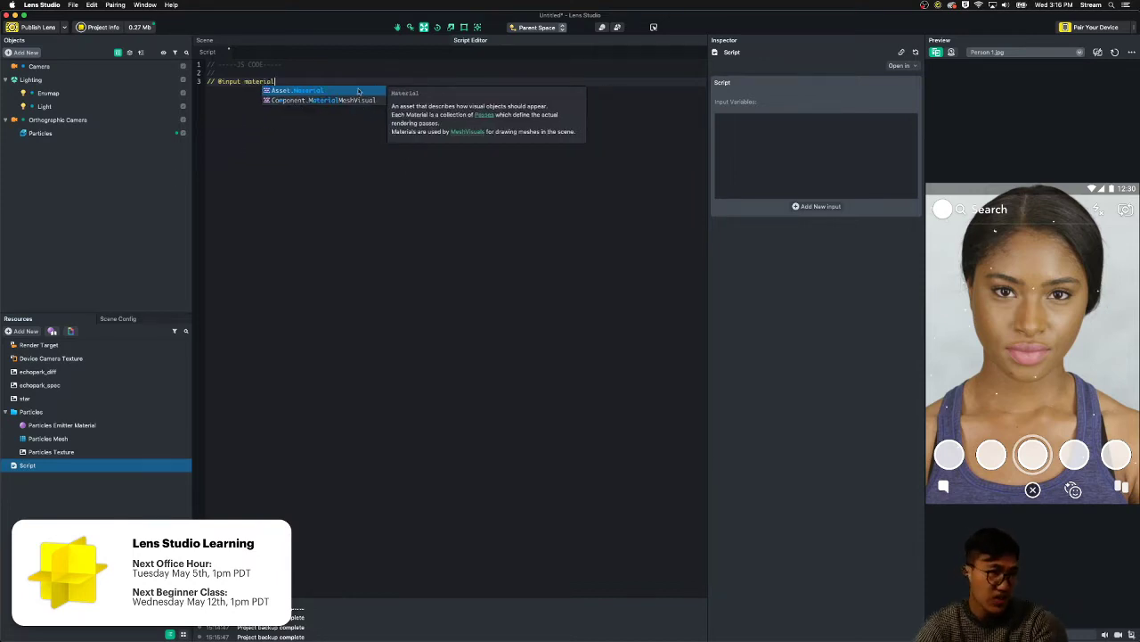
click(359, 92)
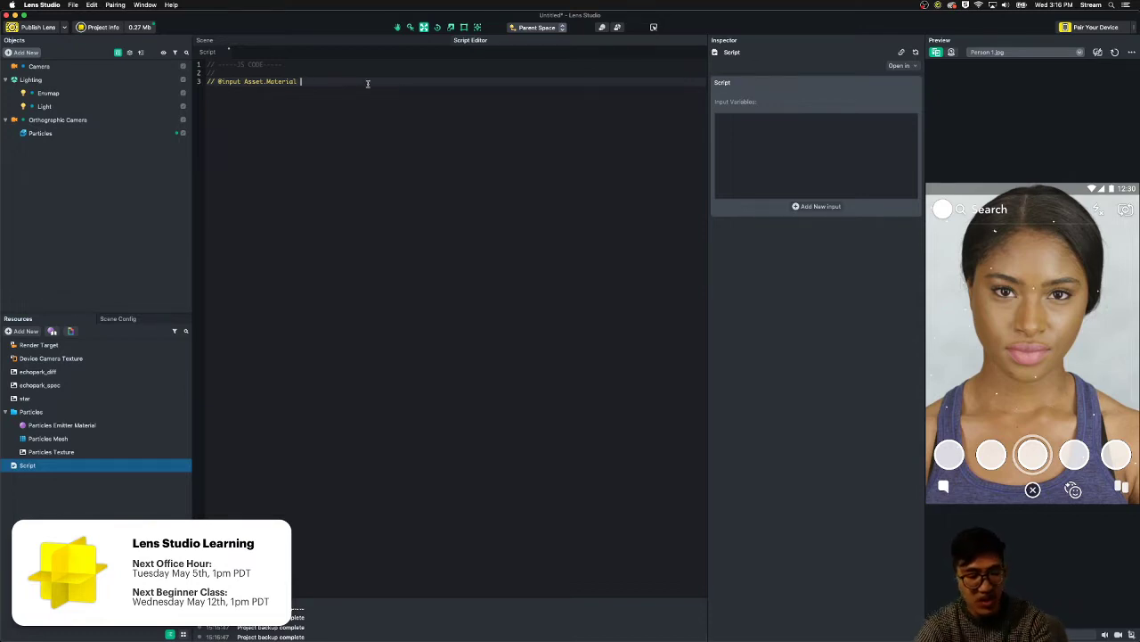
text(dustMateria)
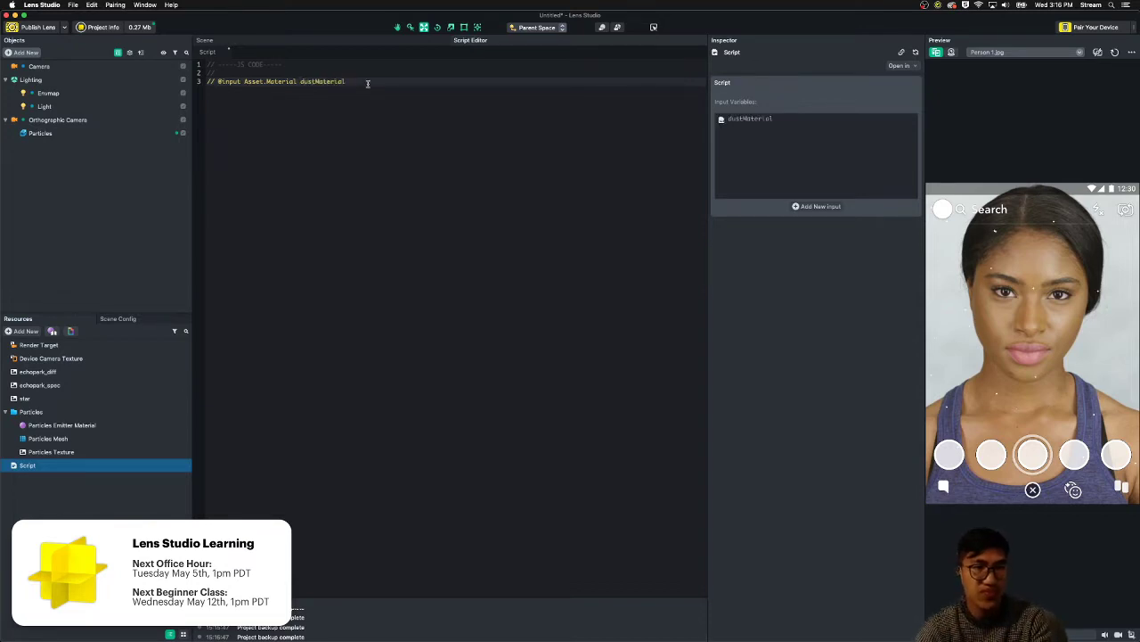
text(l)
key(Return)
key(Return)
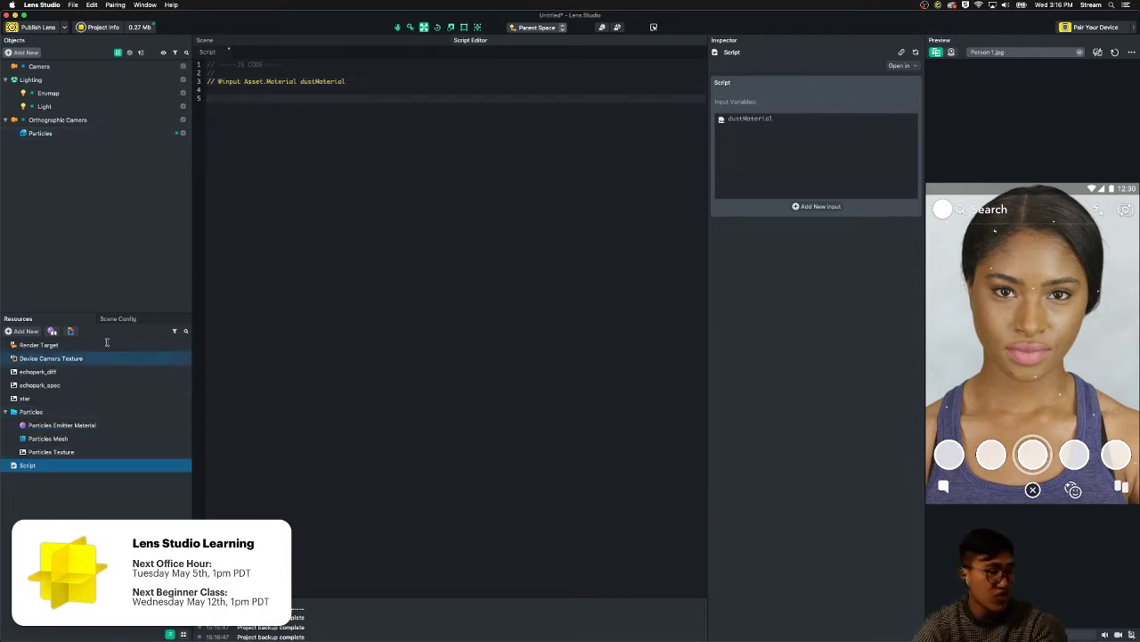
- Create an empty scene object and attach the new script to it as a component
right_click(128, 173)
click(141, 181)
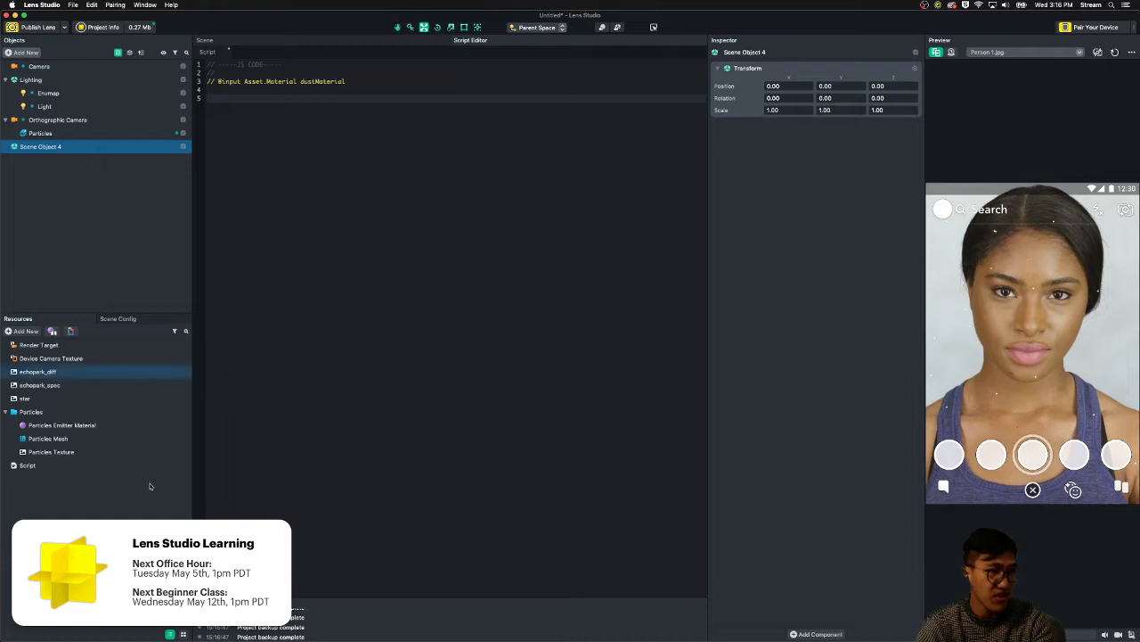
drag(80, 466, 855, 214)
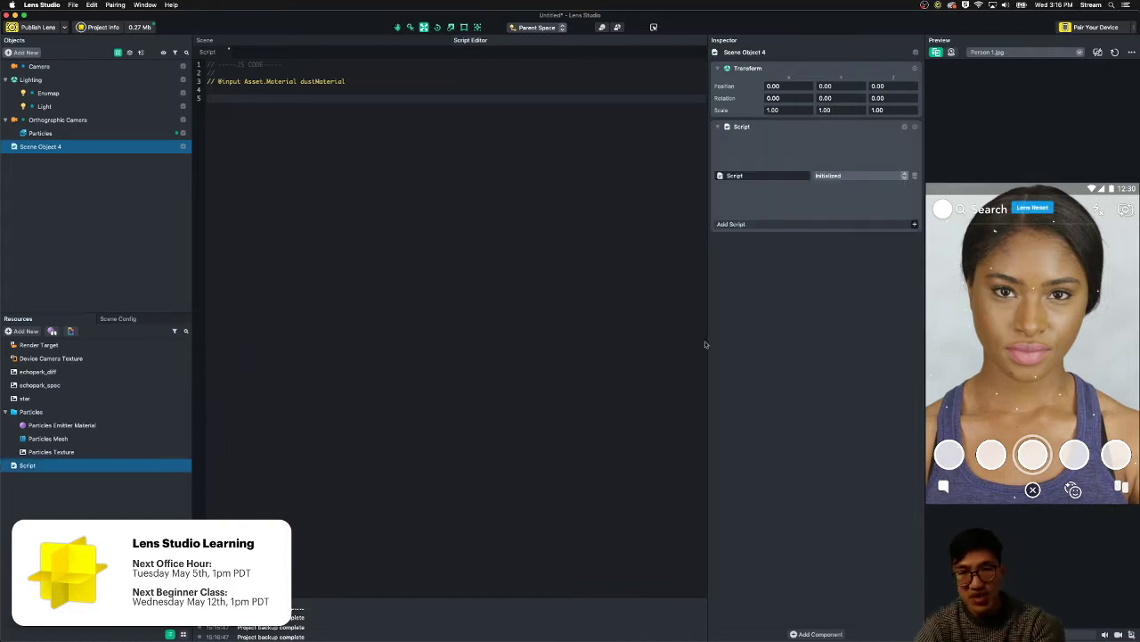
- Rename the scene object holding the script to dustController and select it again
right_click(65, 144)
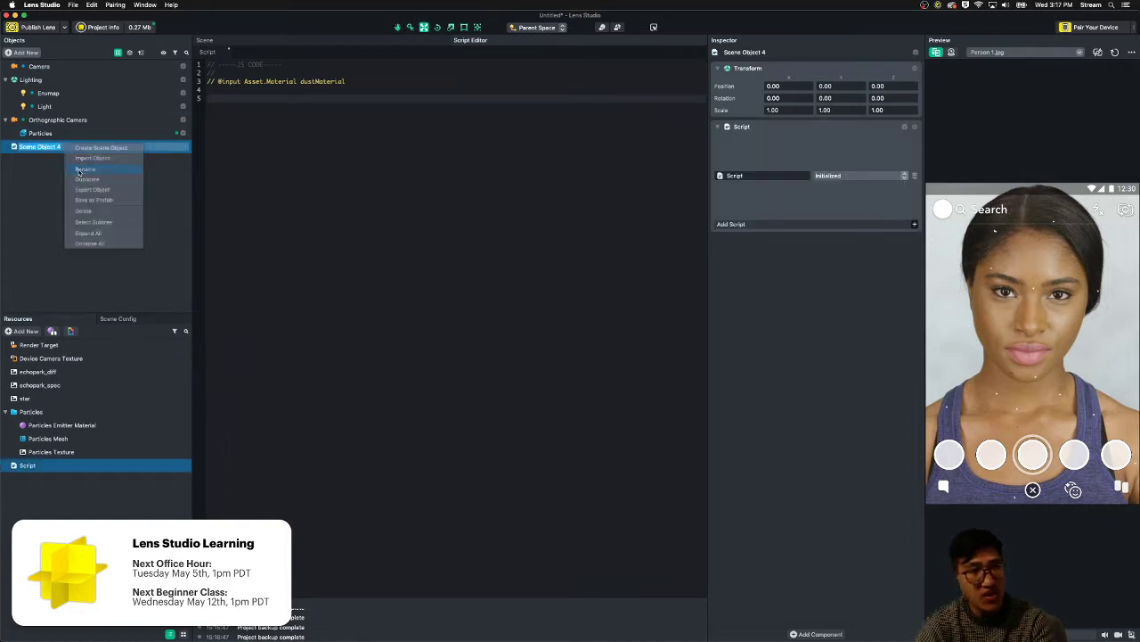
click(84, 168)
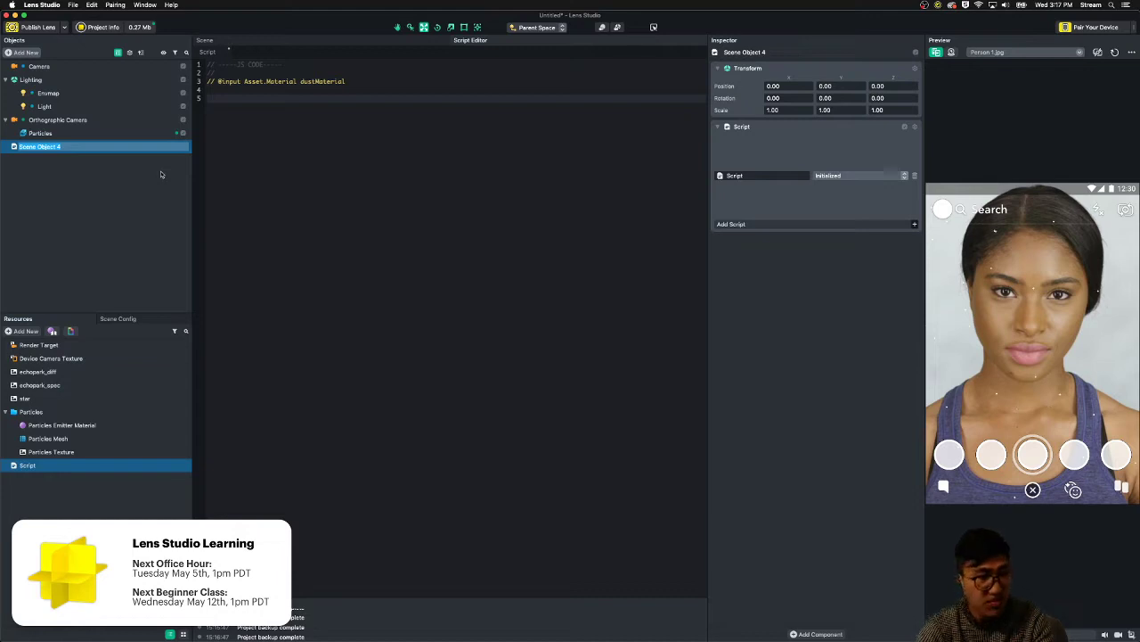
text(dustMat)
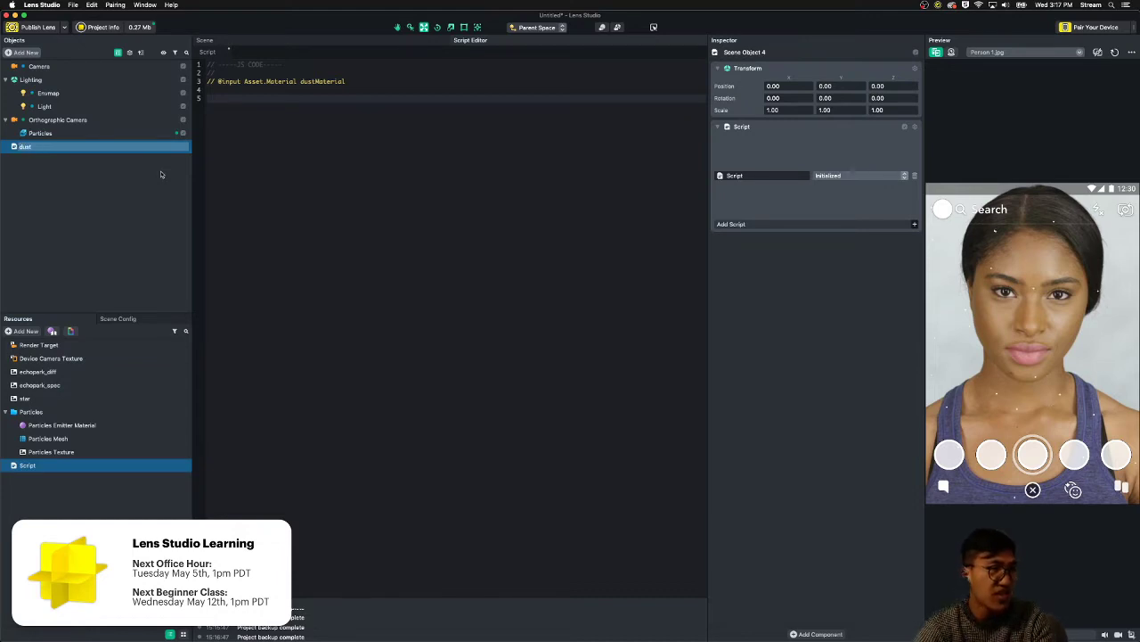
key(BackSpace)
key(BackSpace)
key(BackSpace)
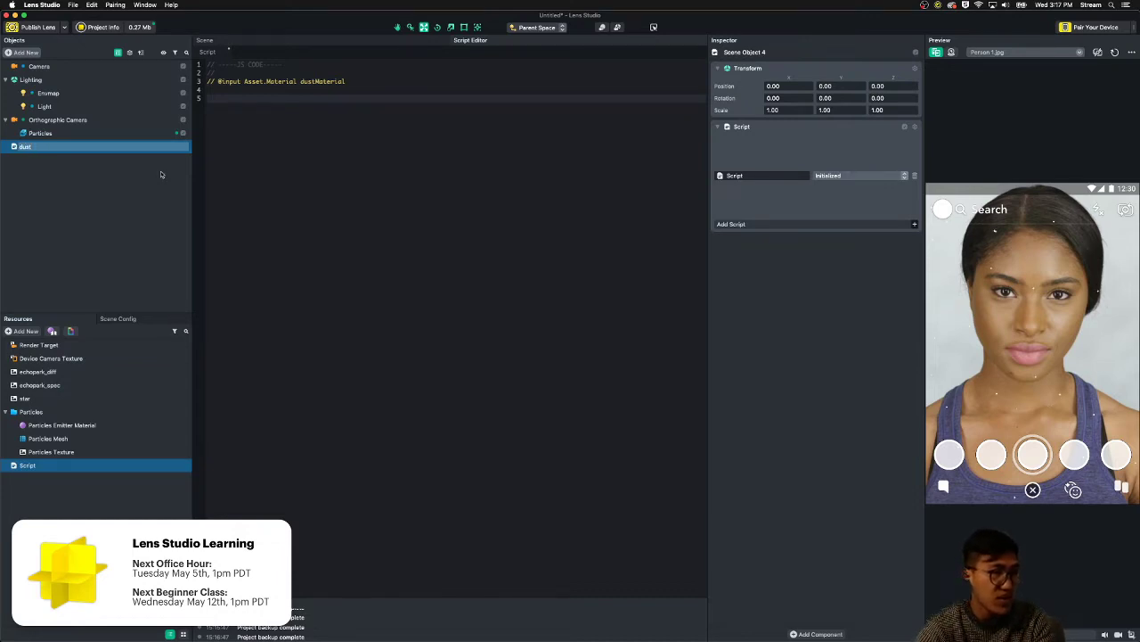
text(Controller)
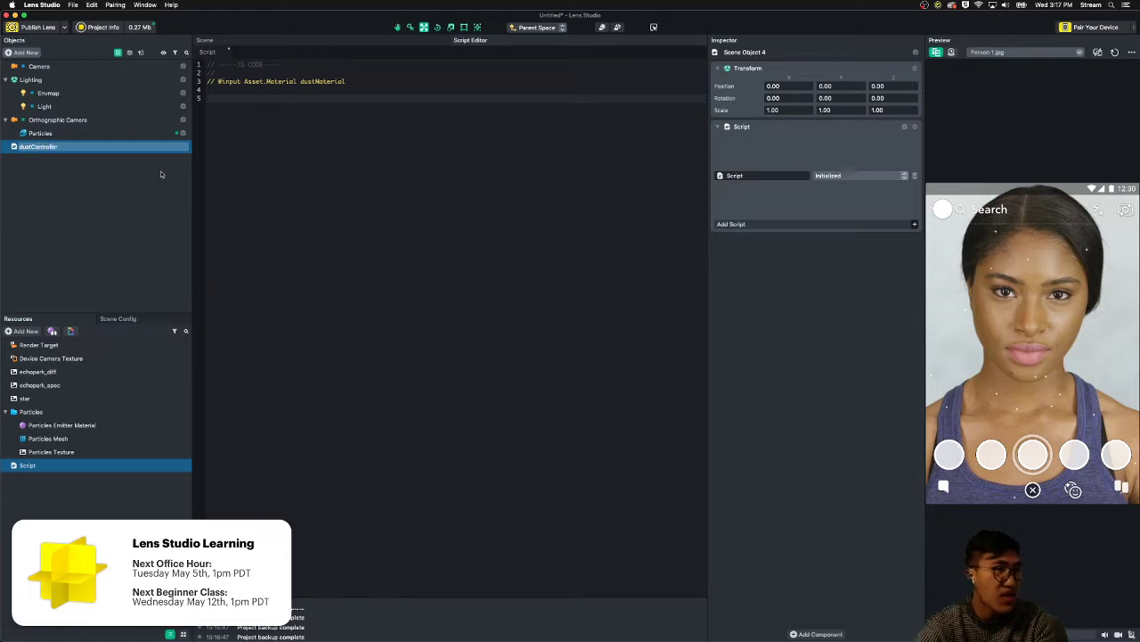
key(Return)
click(152, 166)
click(122, 137)
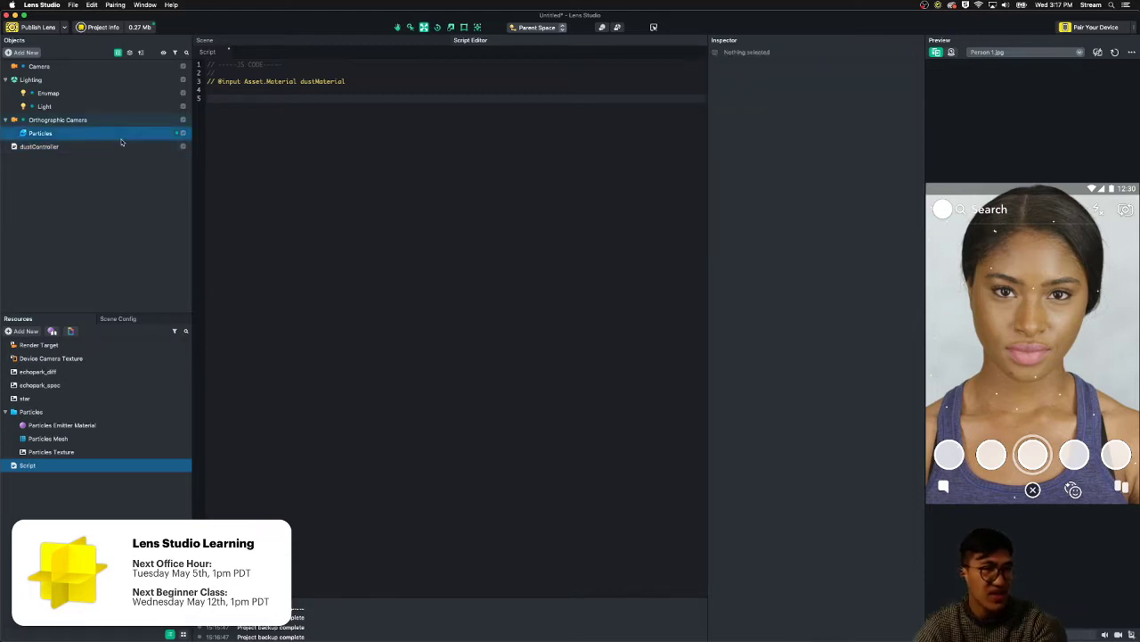
click(122, 147)
- Remove the empty comment line above the dustMaterial input declaration in the script
click(334, 83)
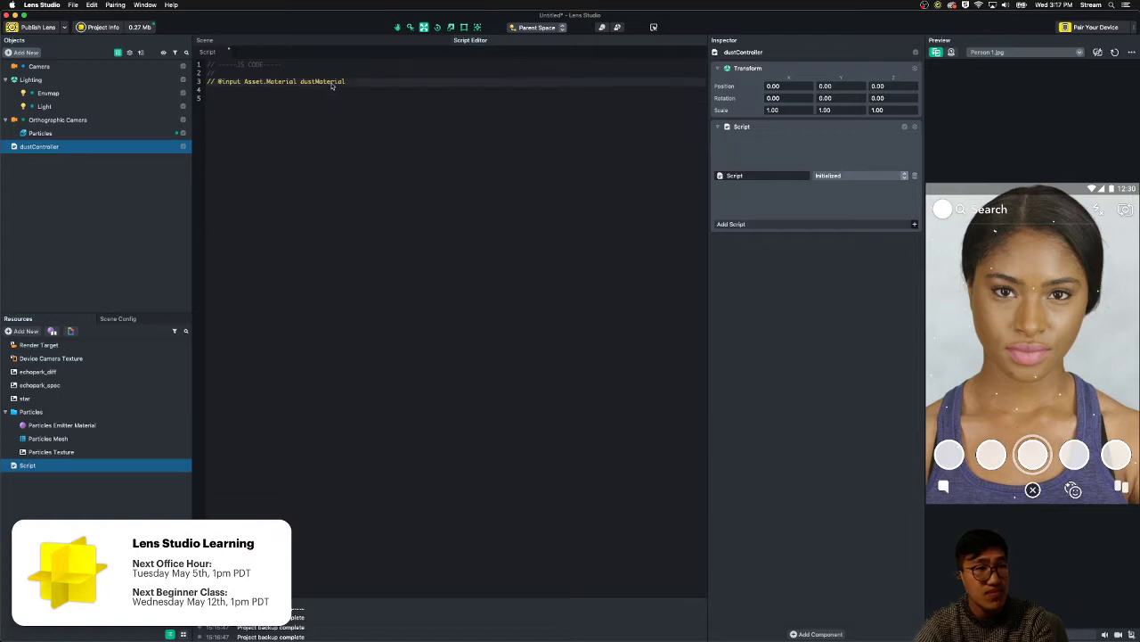
click(210, 71)
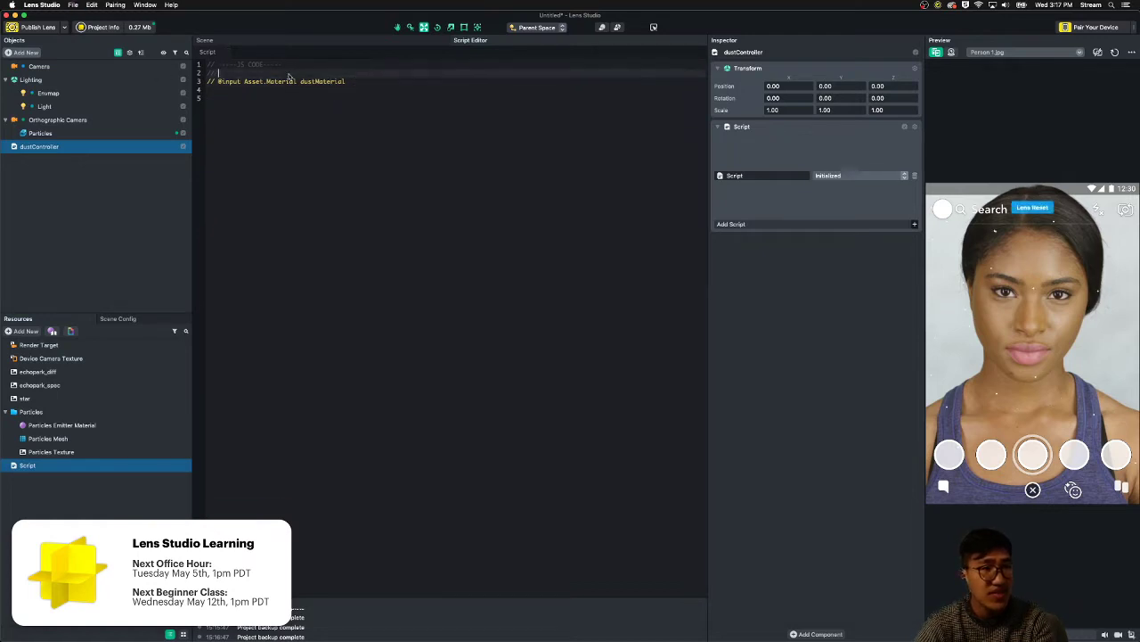
text(//)
key(BackSpace)
key(BackSpace)
key(BackSpace)
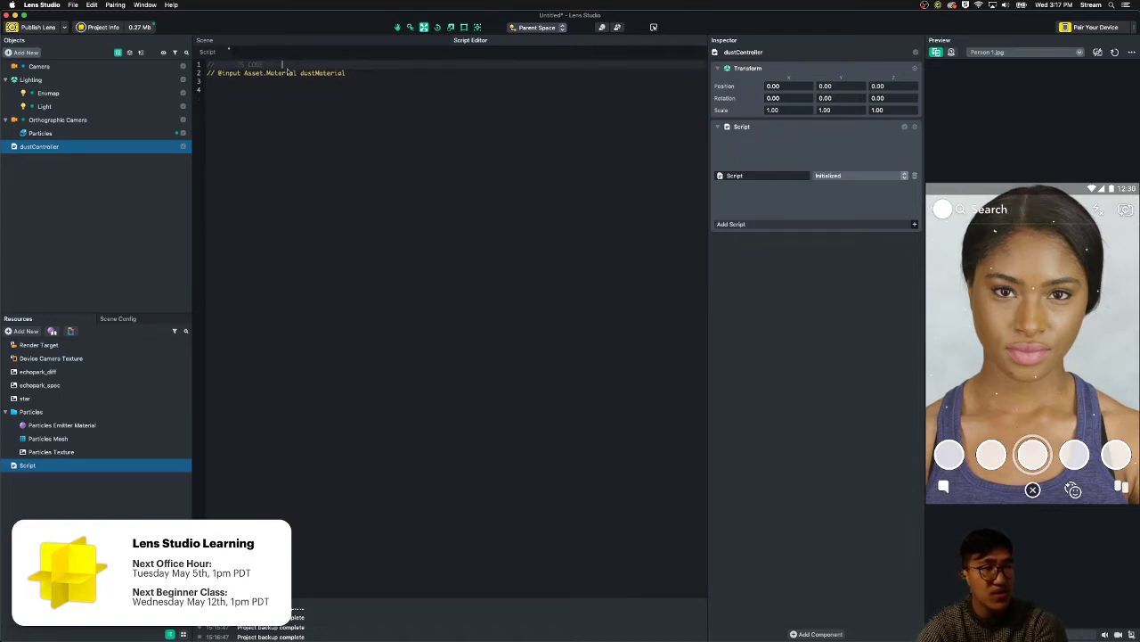
- Delete the JS CODE header comment from the first line of the script and save the script
triple_click(286, 66)
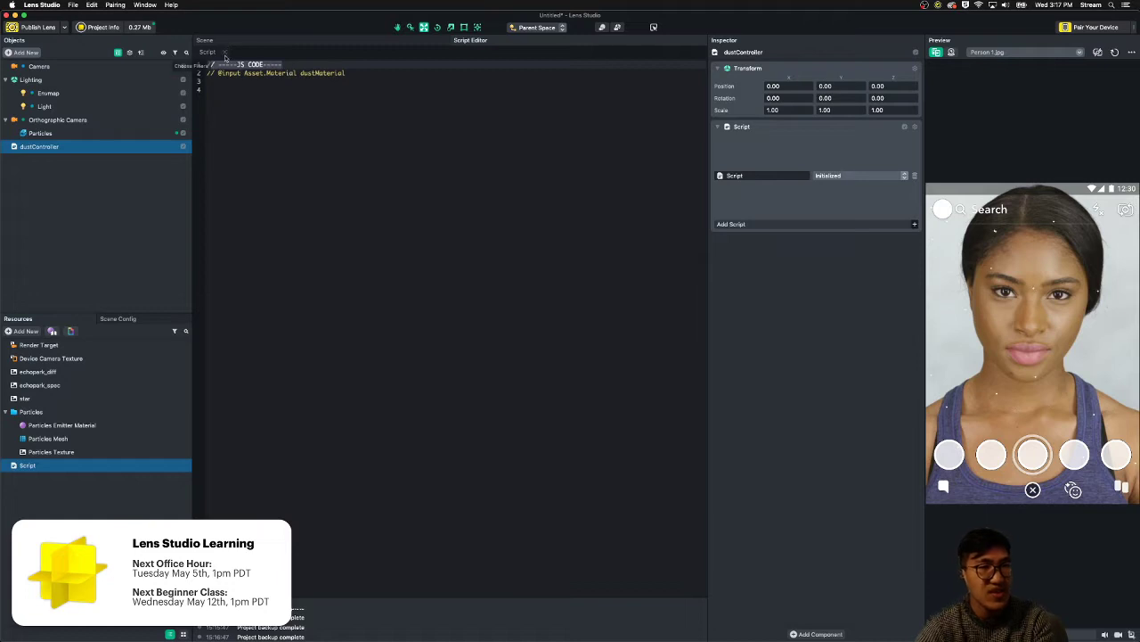
key(super+s)
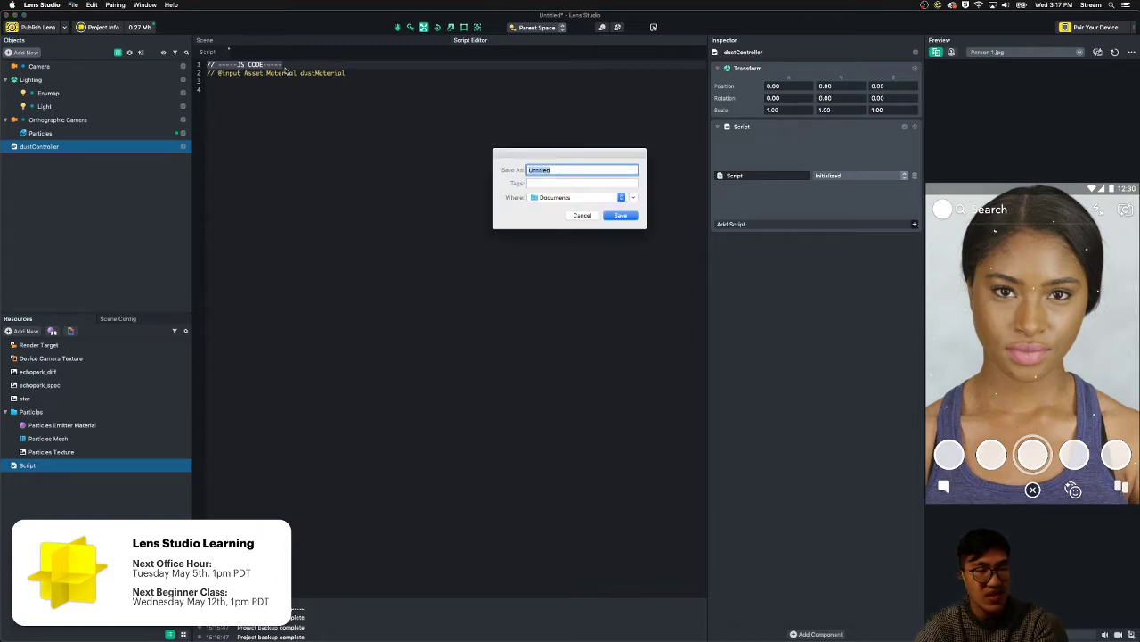
key(Escape)
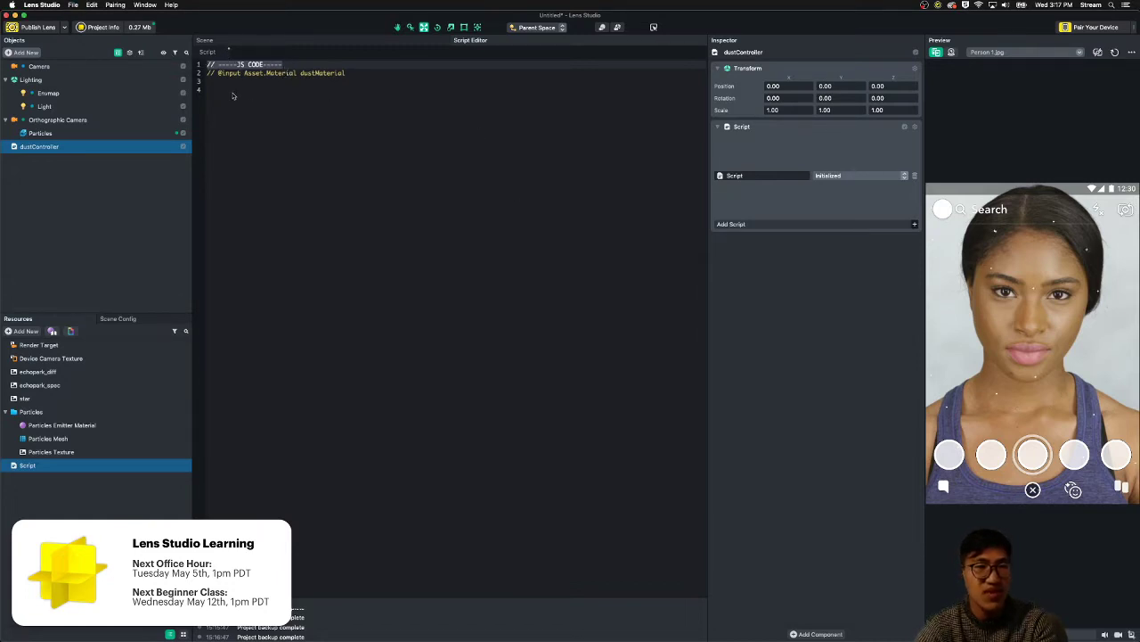
click(308, 68)
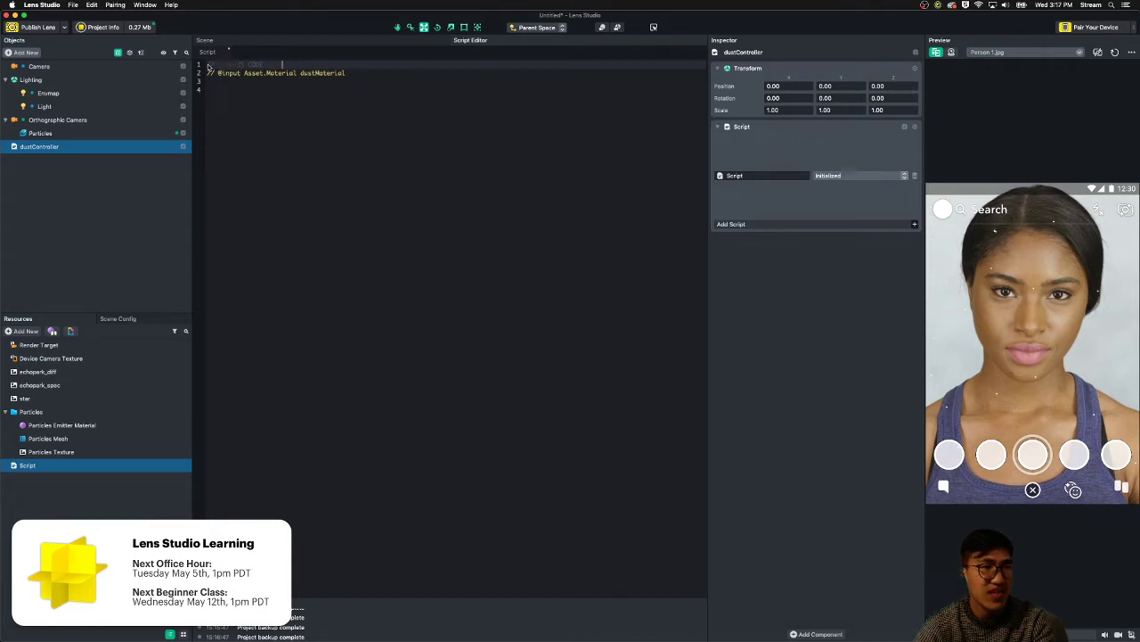
key(super+shift+Left)
key(BackSpace)
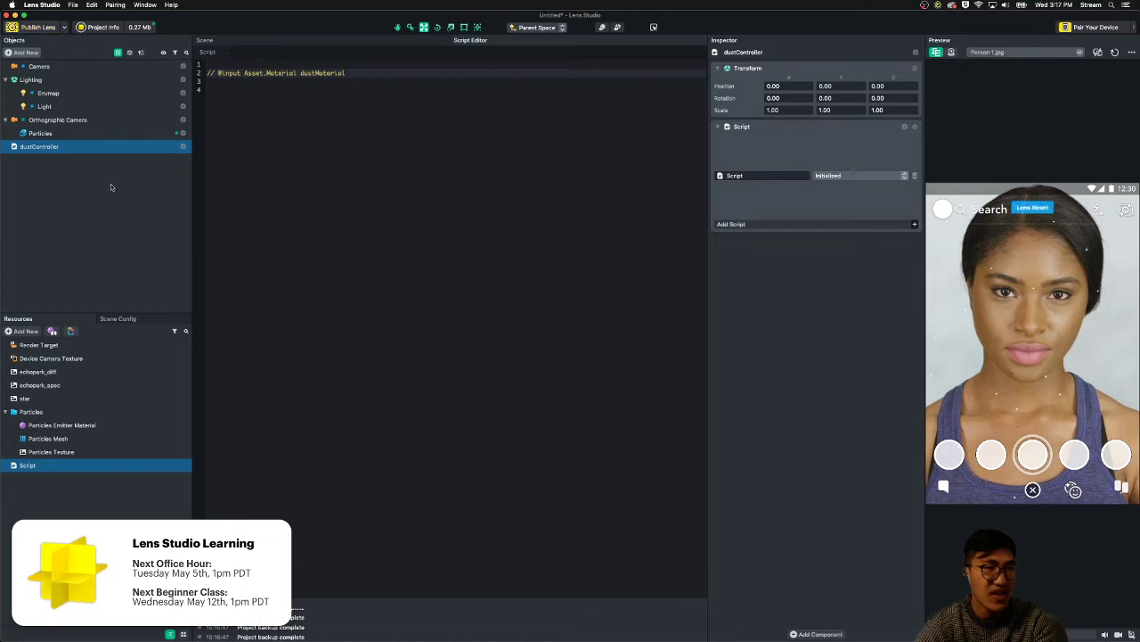
- Reselect the dustController object and assign Particles Emitter Material to its script's Dust Material input
click(54, 133)
click(53, 146)
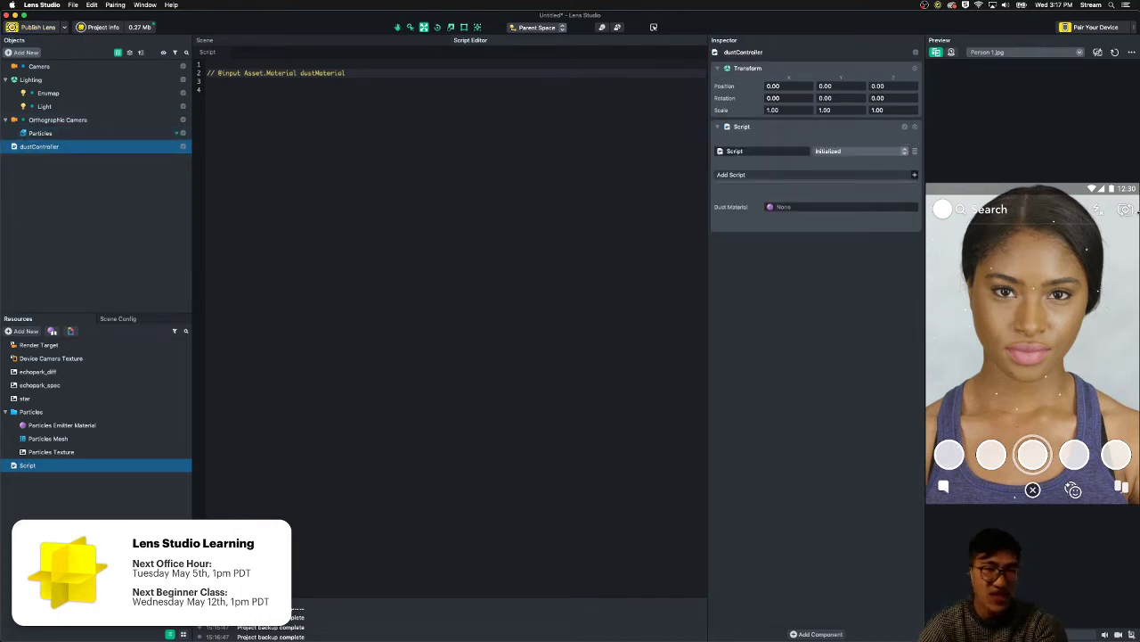
click(327, 96)
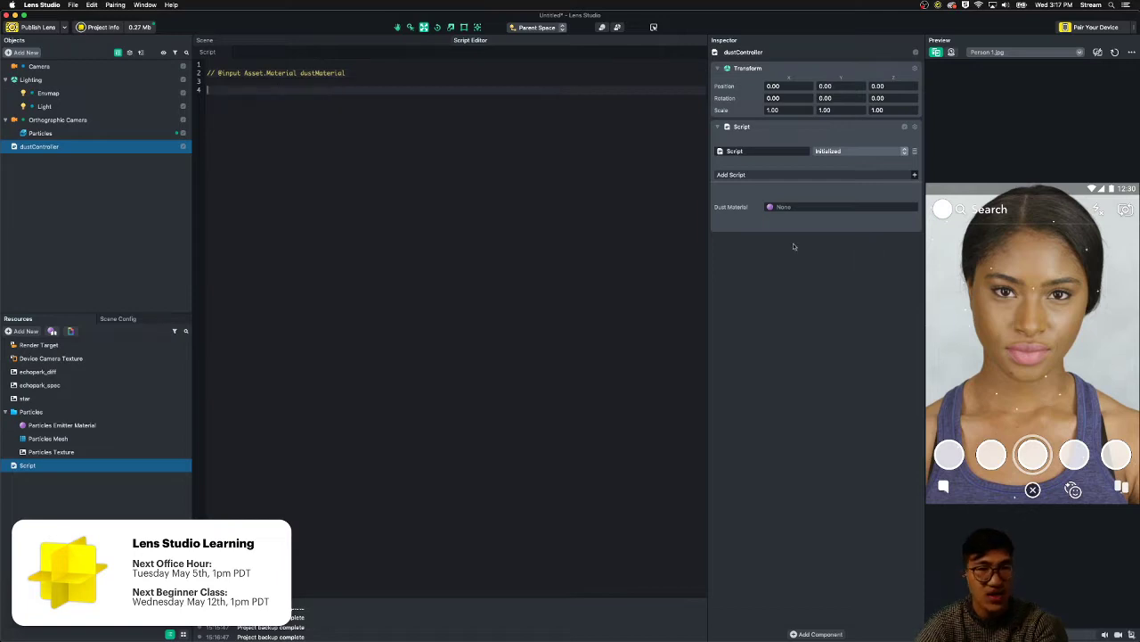
click(785, 207)
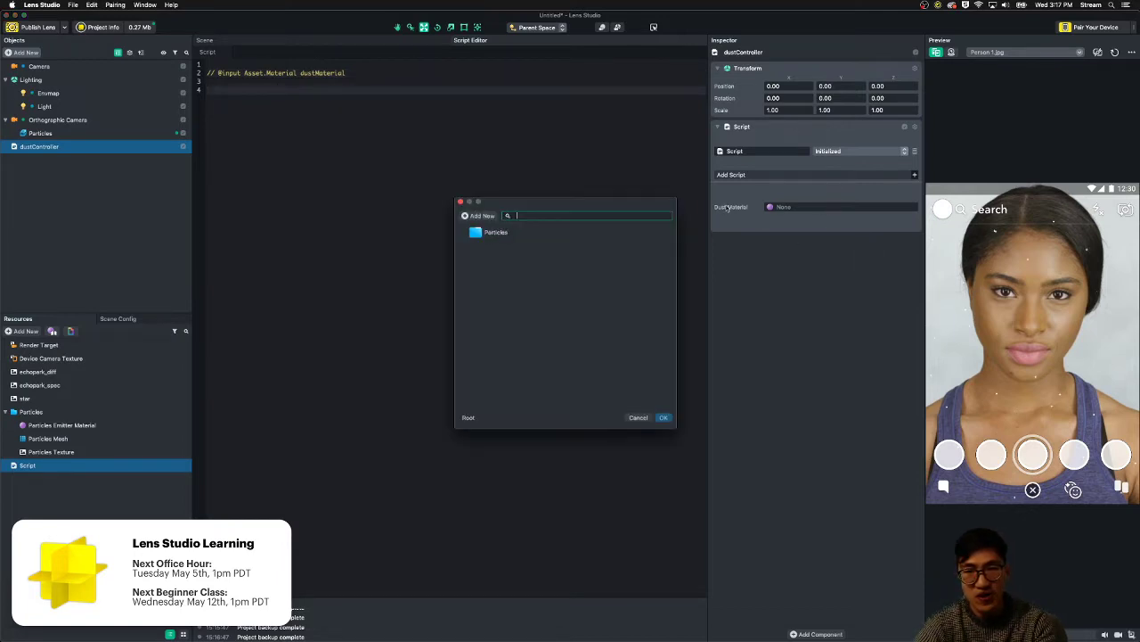
double_click(498, 232)
double_click(506, 233)
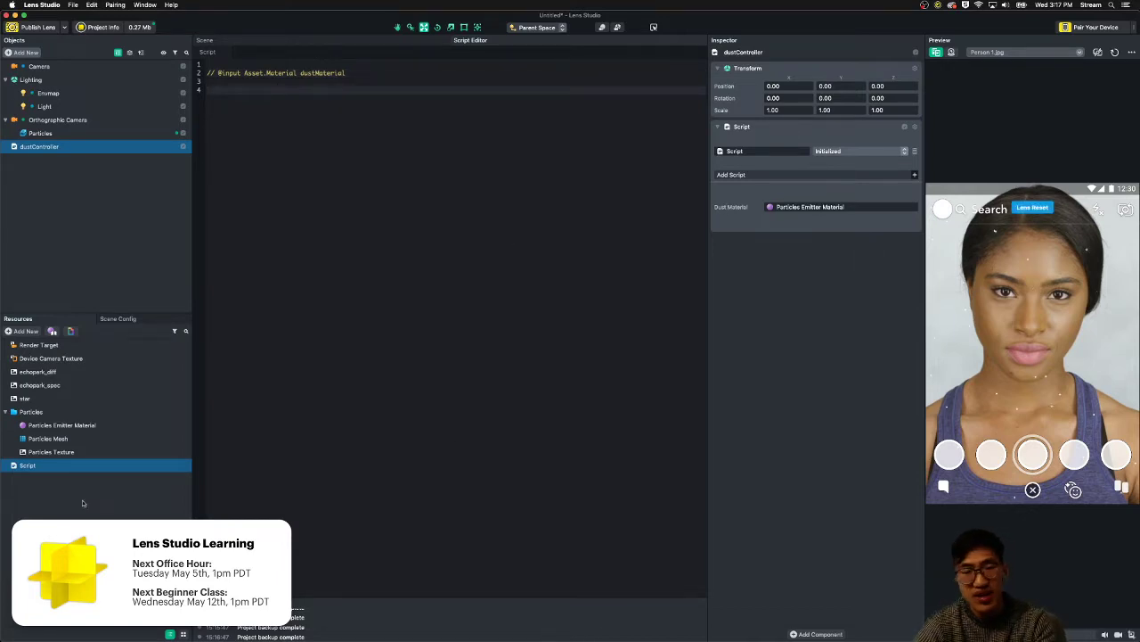
- Rename the Particles Emitter Material resource as dust
right_click(97, 426)
click(119, 433)
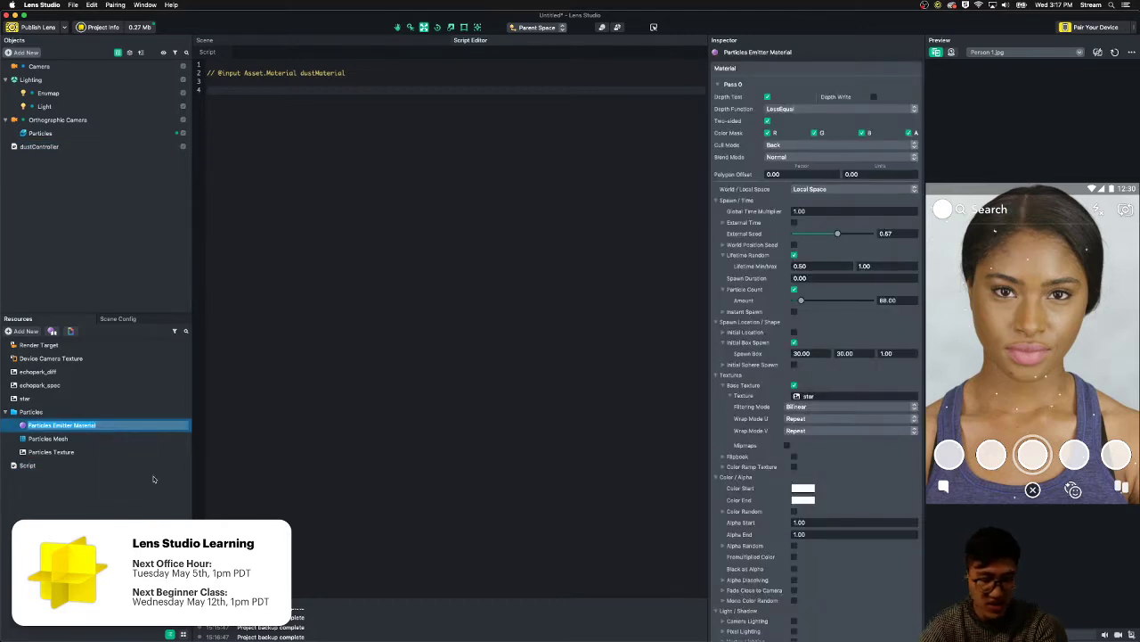
text(dust)
key(Return)
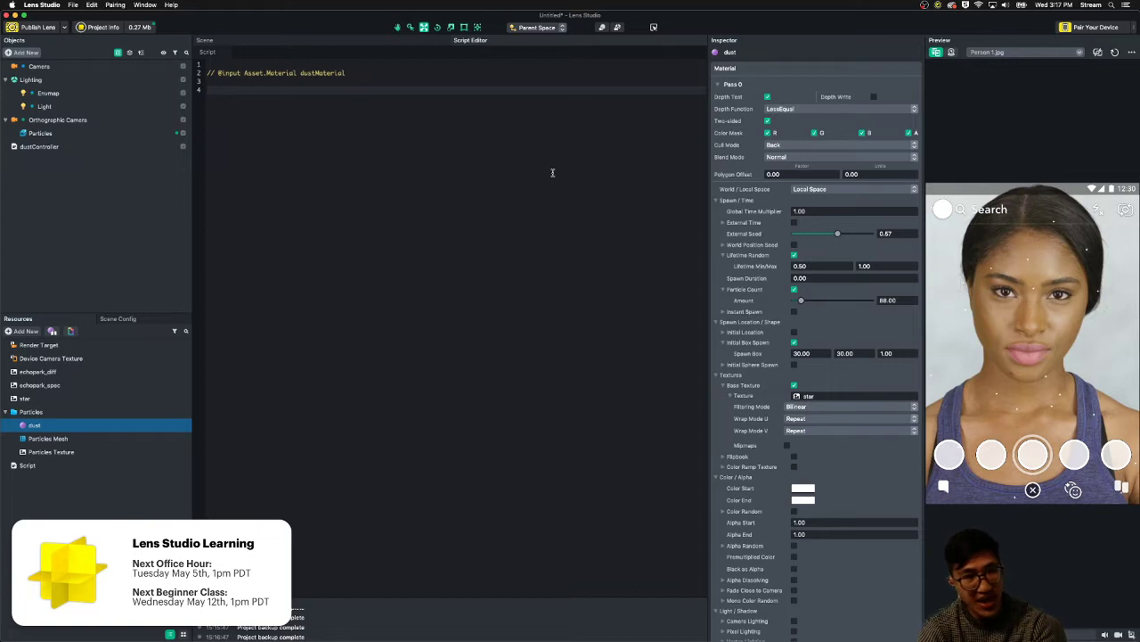
- Begin a statement on line 4 with script.dustMaterial. and collapse and re-expand the dust material's Pass 0 section
text(script.)
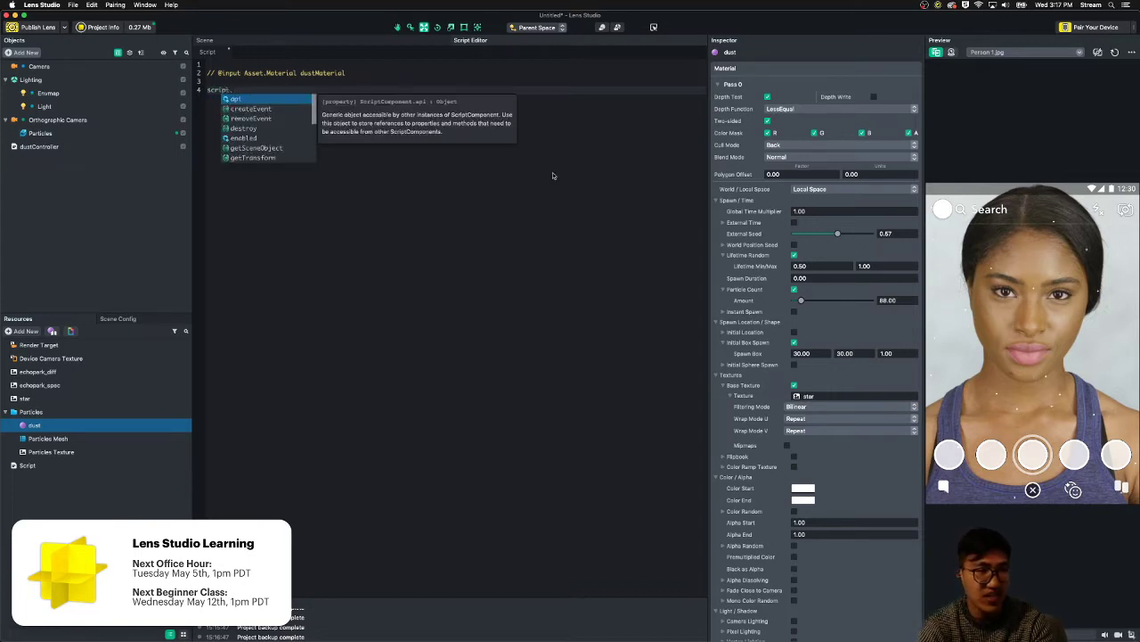
text(dust)
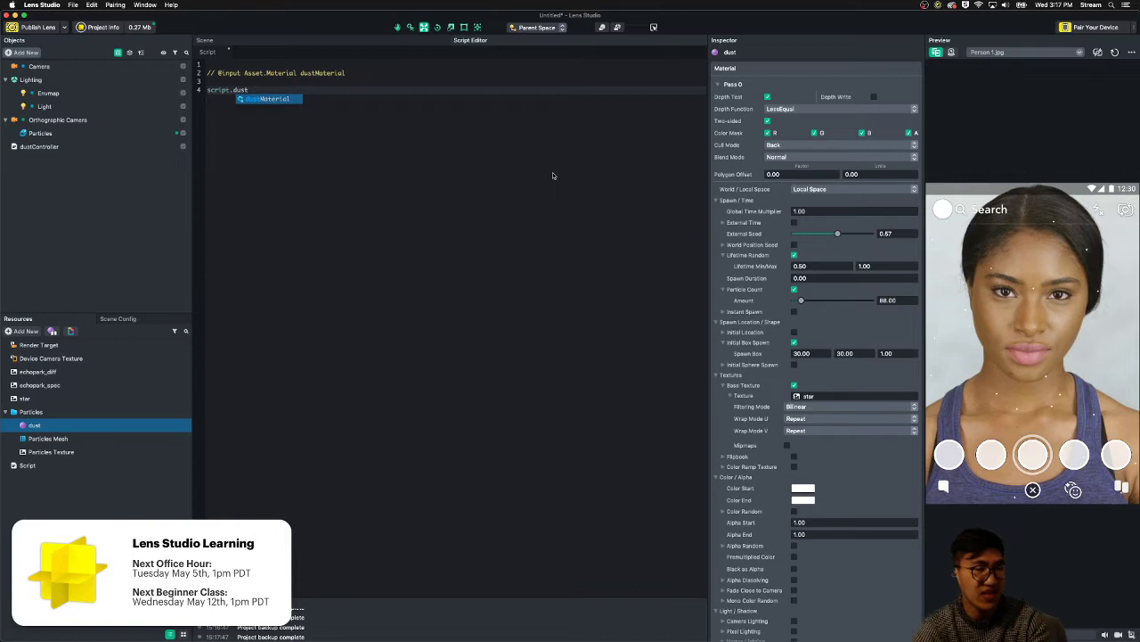
key(Return)
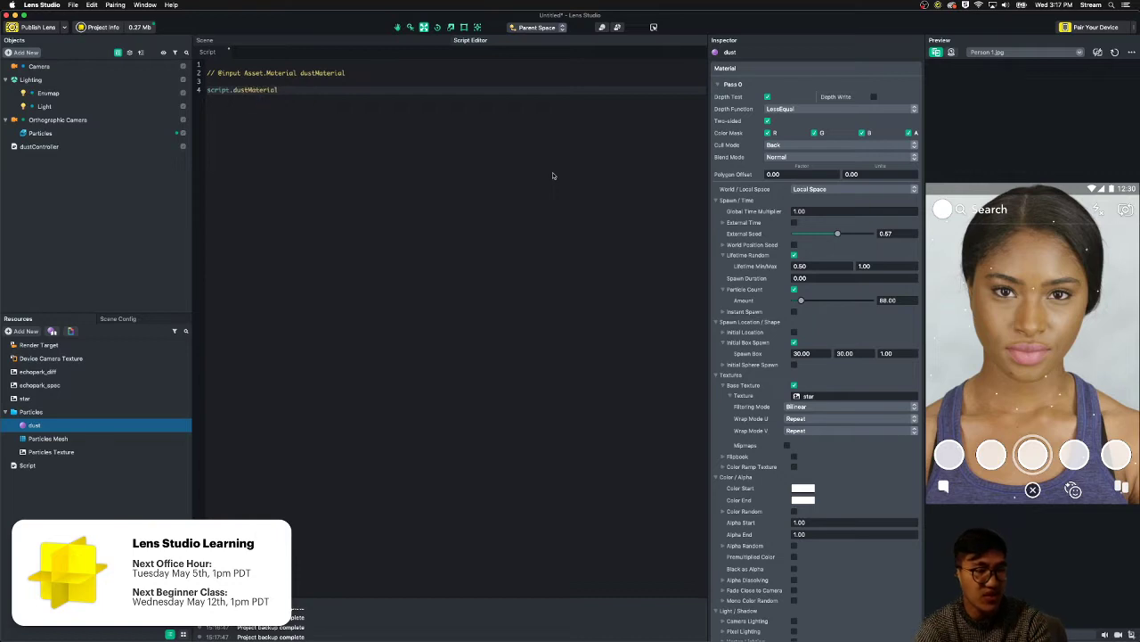
text(.)
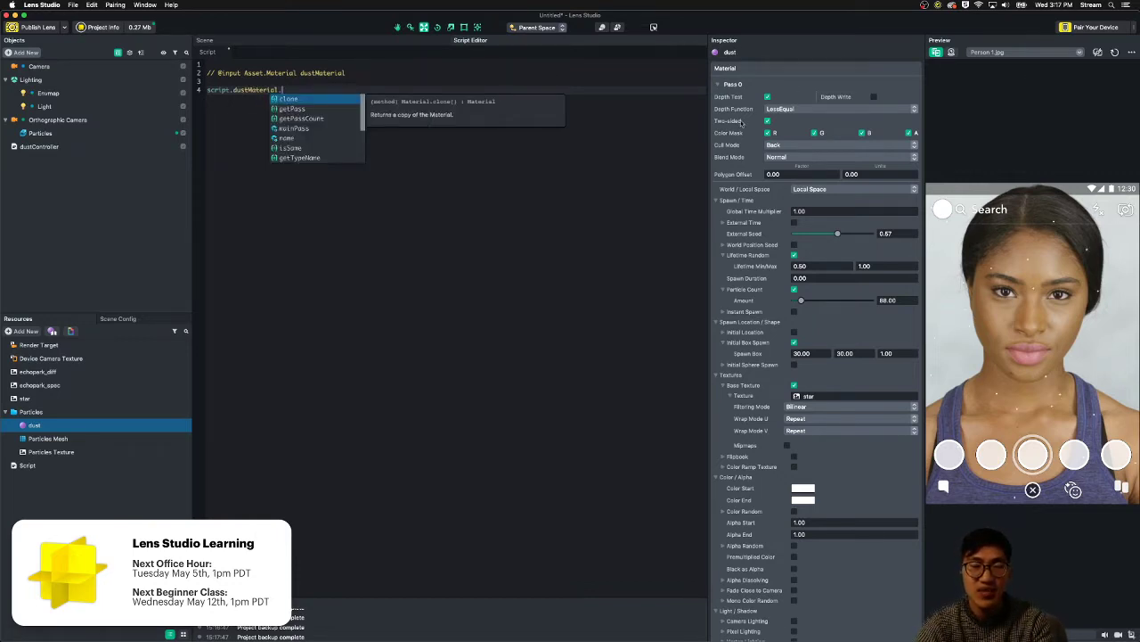
click(719, 85)
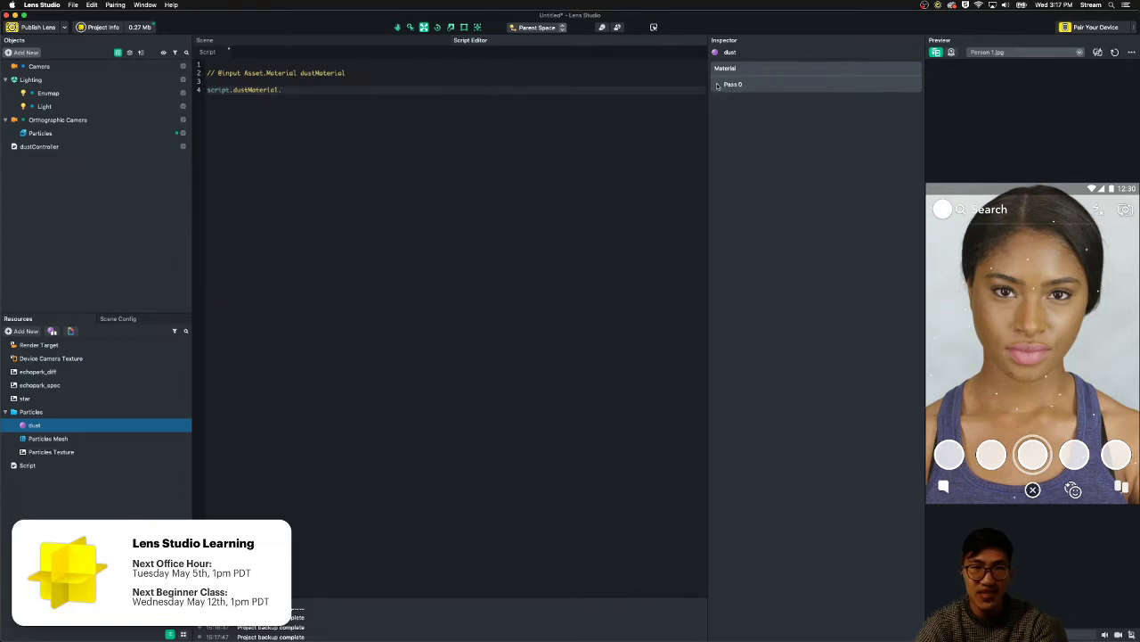
click(718, 85)
click(321, 92)
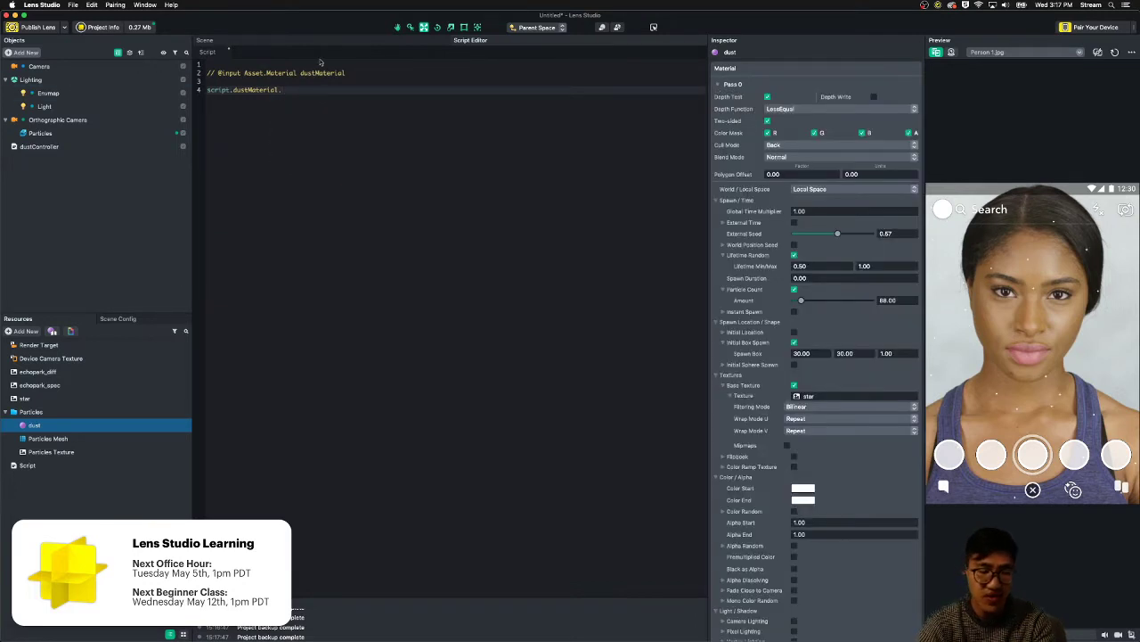
- Extend the dustMaterial statement with mainPass. and look through the suggested pass properties without choosing one
text(main)
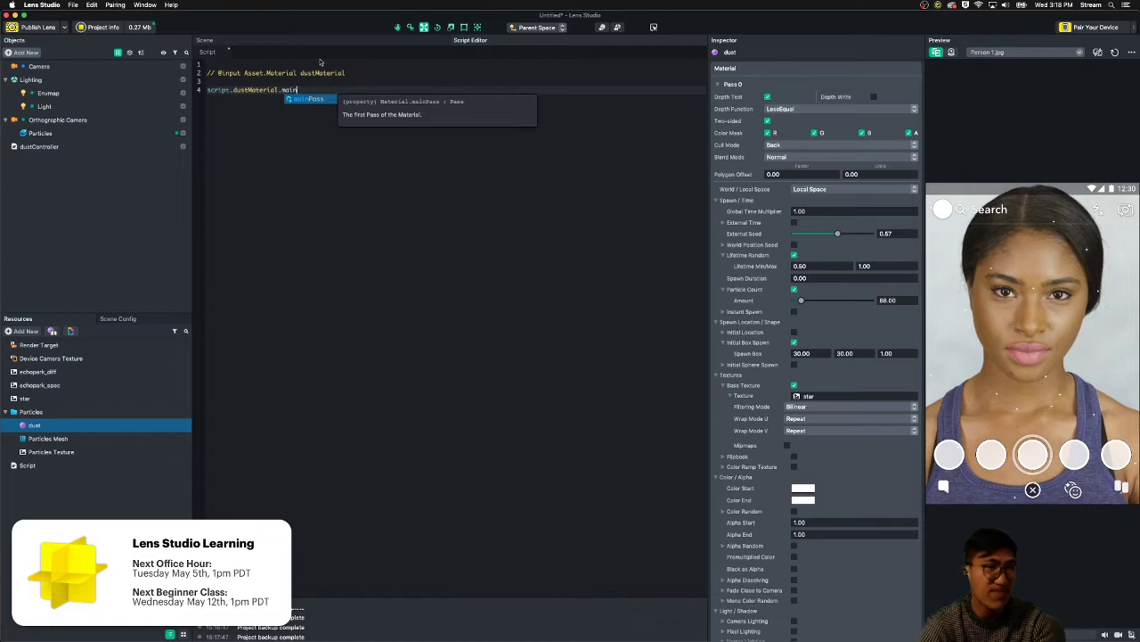
key(Return)
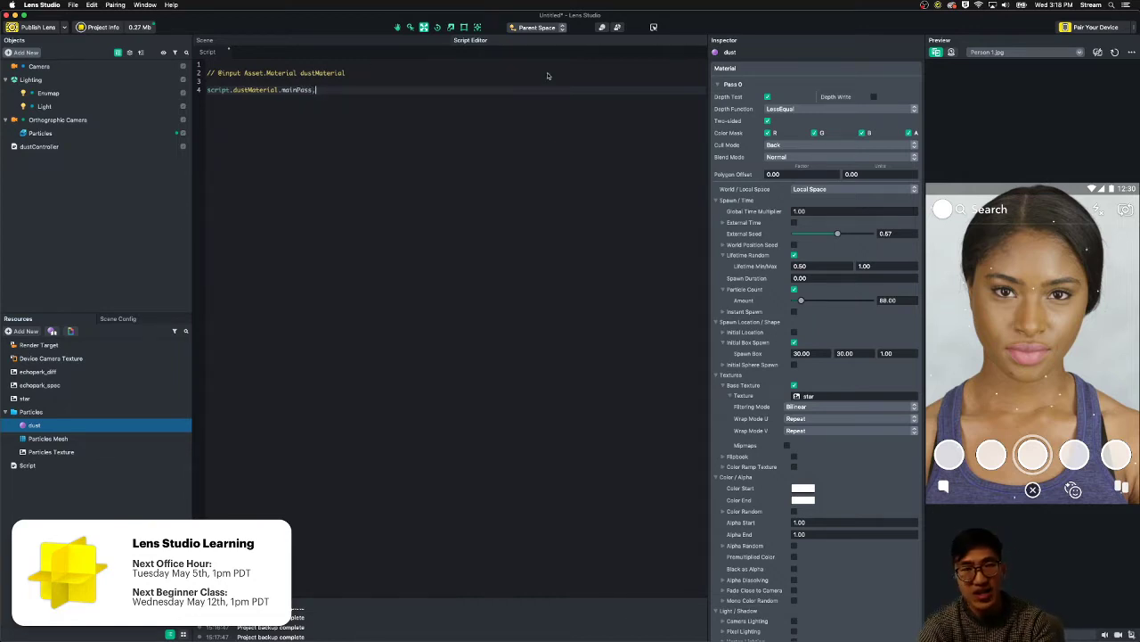
text(.)
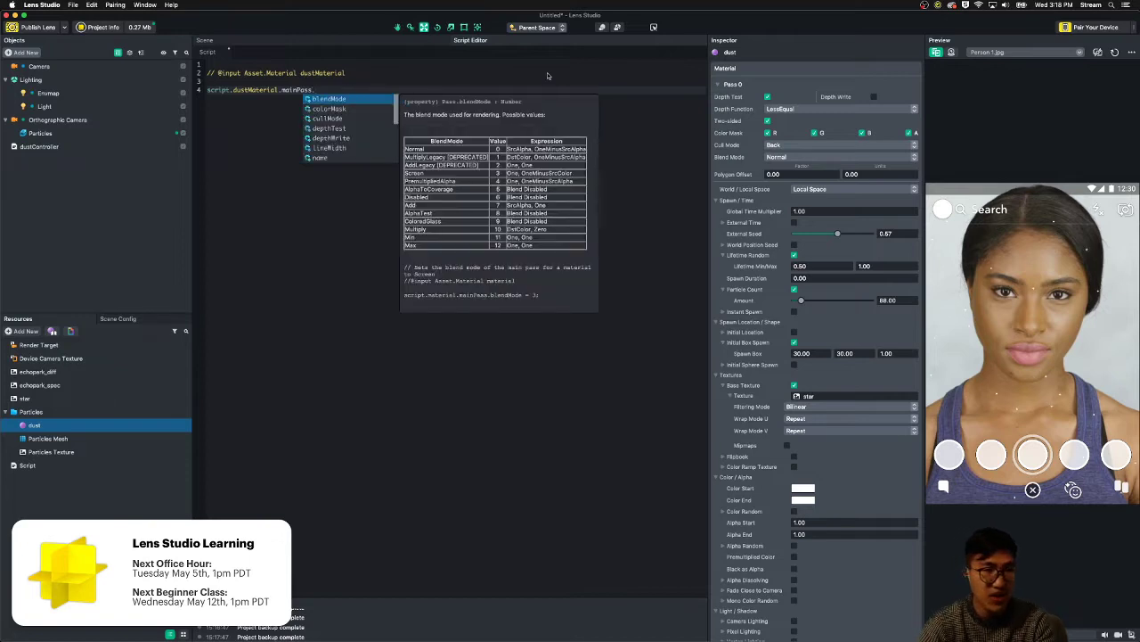
scroll(344, 132, down, 1)
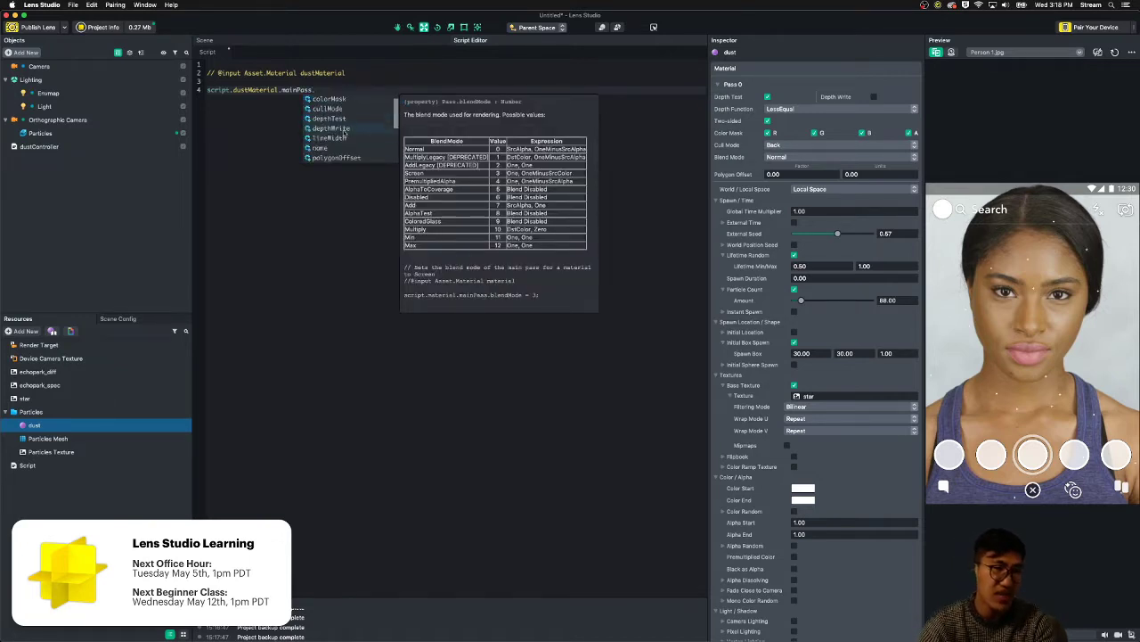
scroll(344, 120, up, 1)
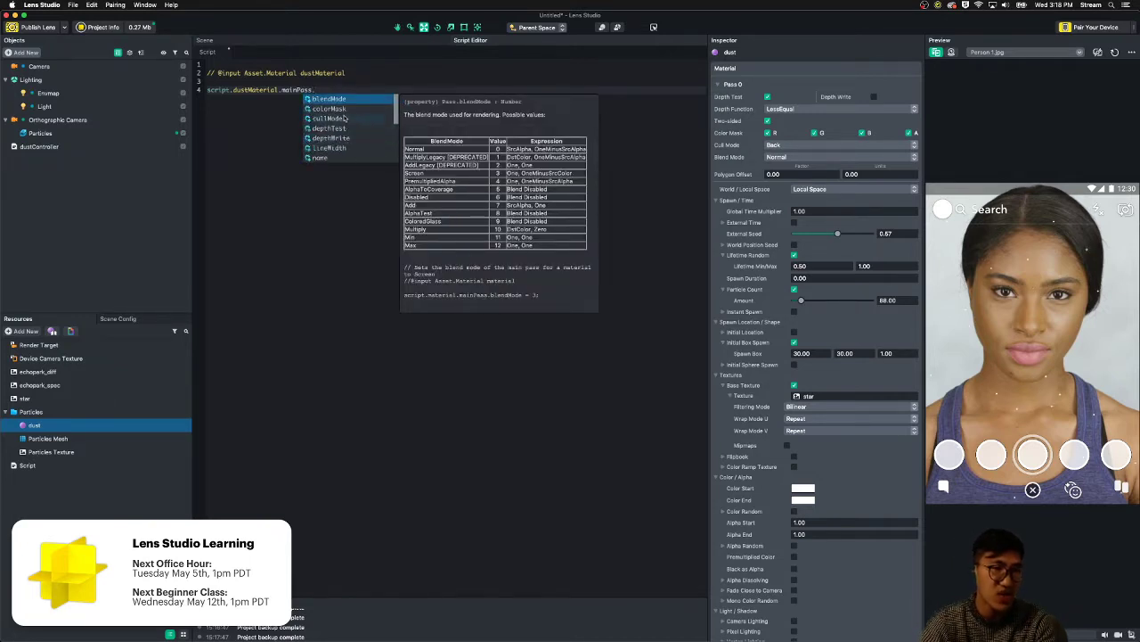
click(356, 216)
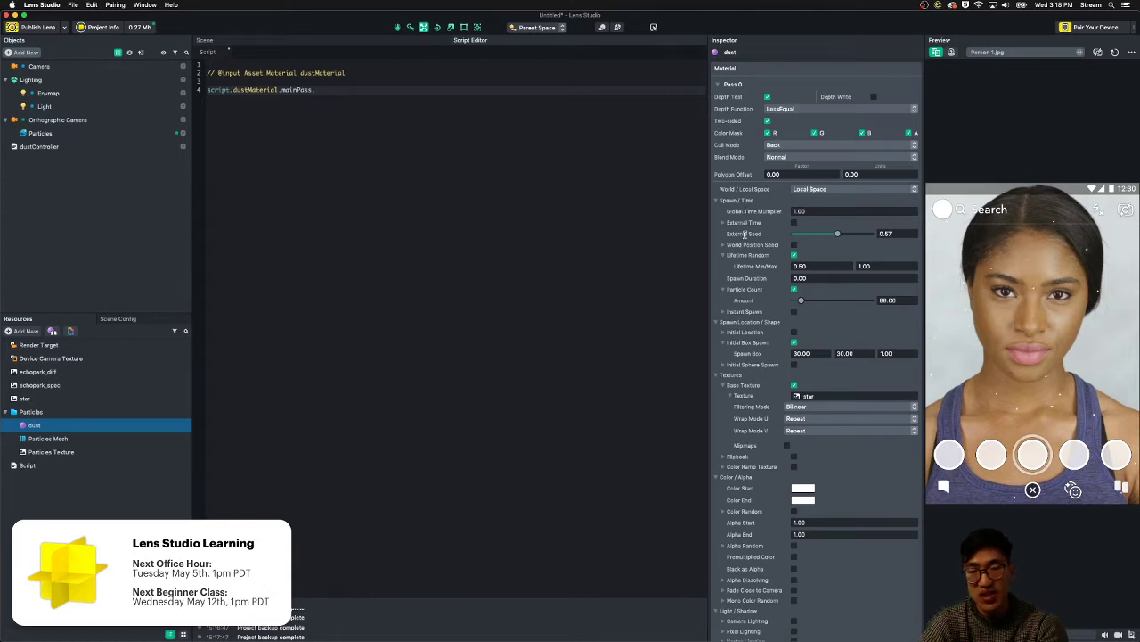
- Complete the mainPass statement with externalSeed = .6 and save the script
mouse_move(745, 233)
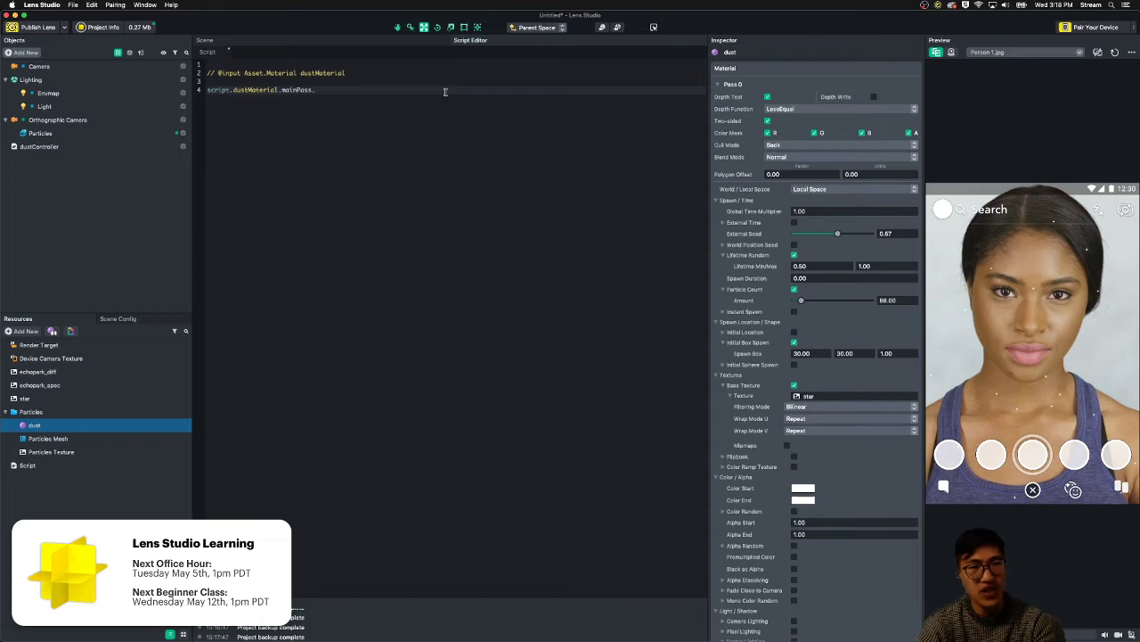
text(ex)
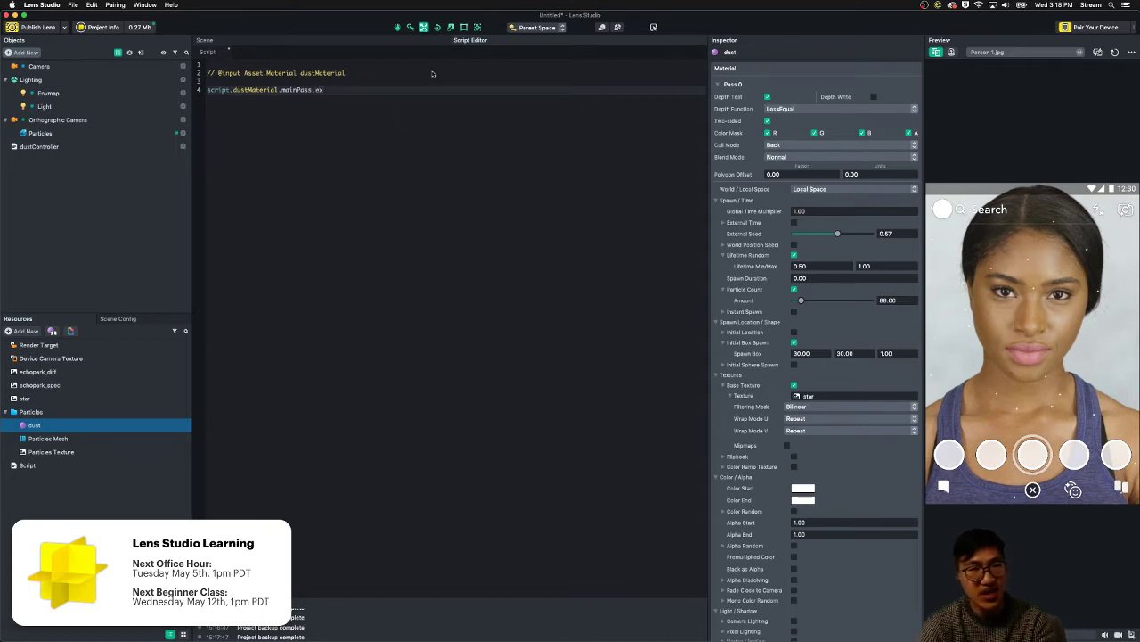
text(ternalSeed)
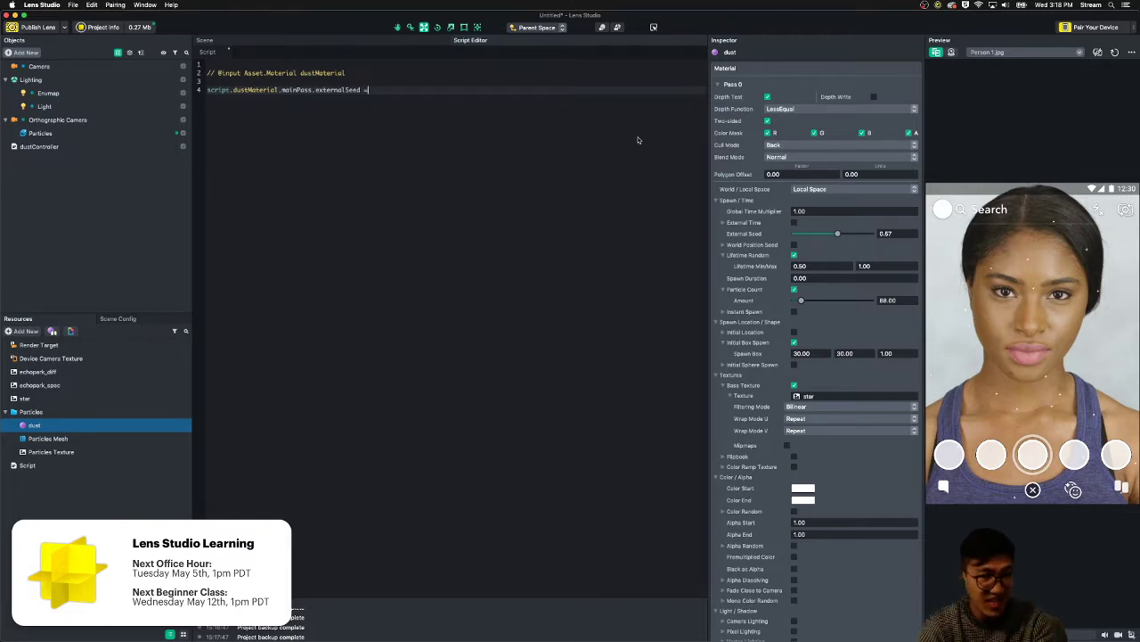
text( =0)
key(BackSpace)
text(0)
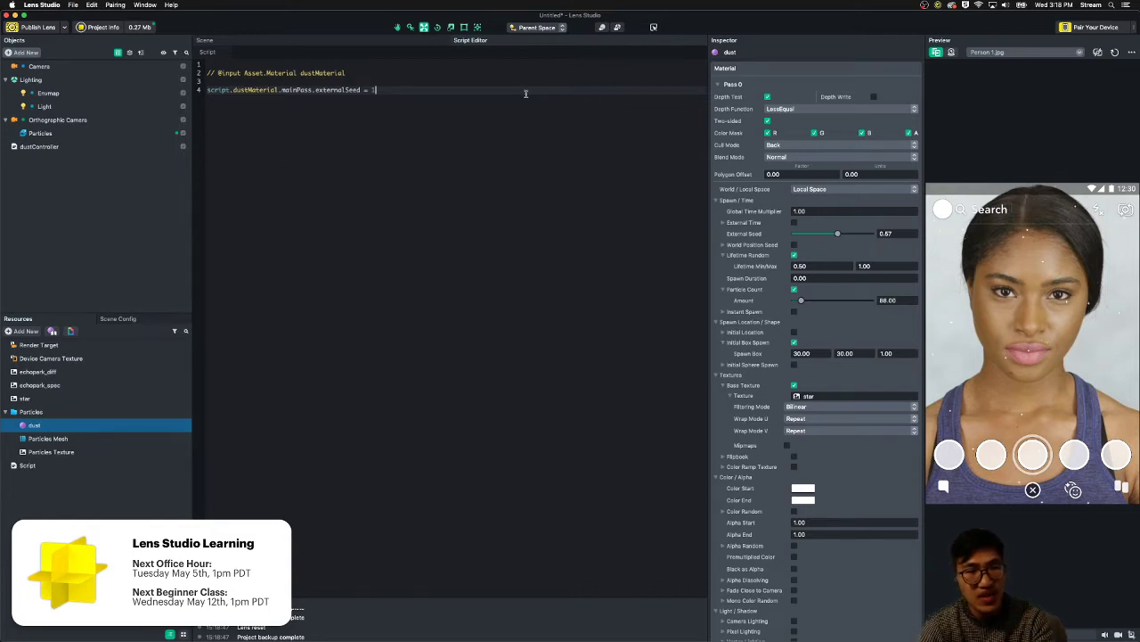
key(BackSpace)
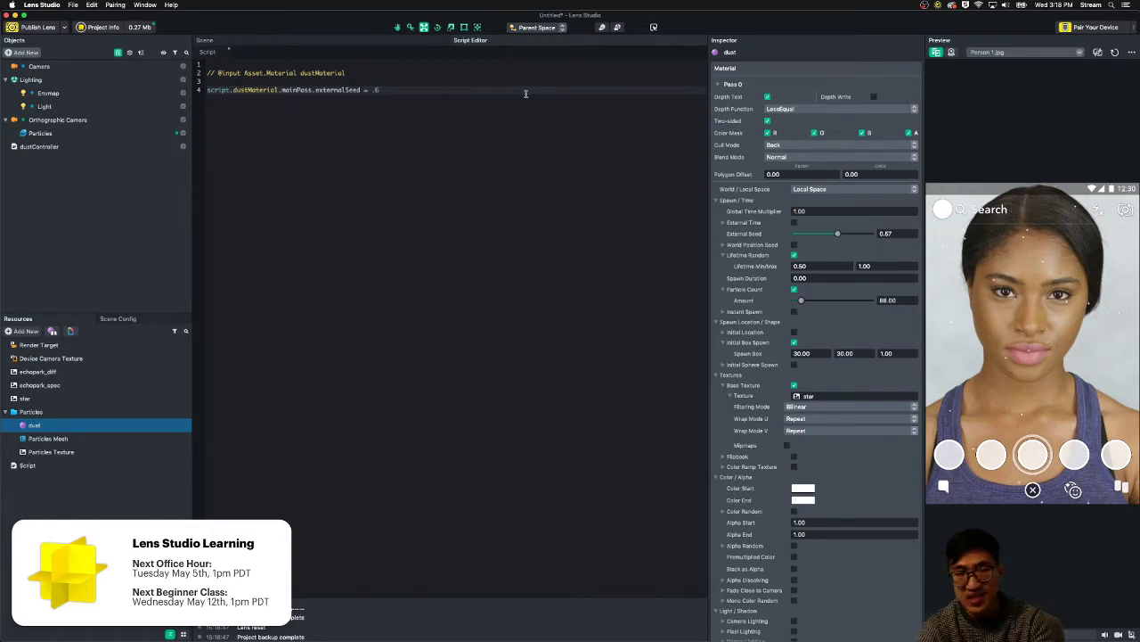
key(ctrl+s)
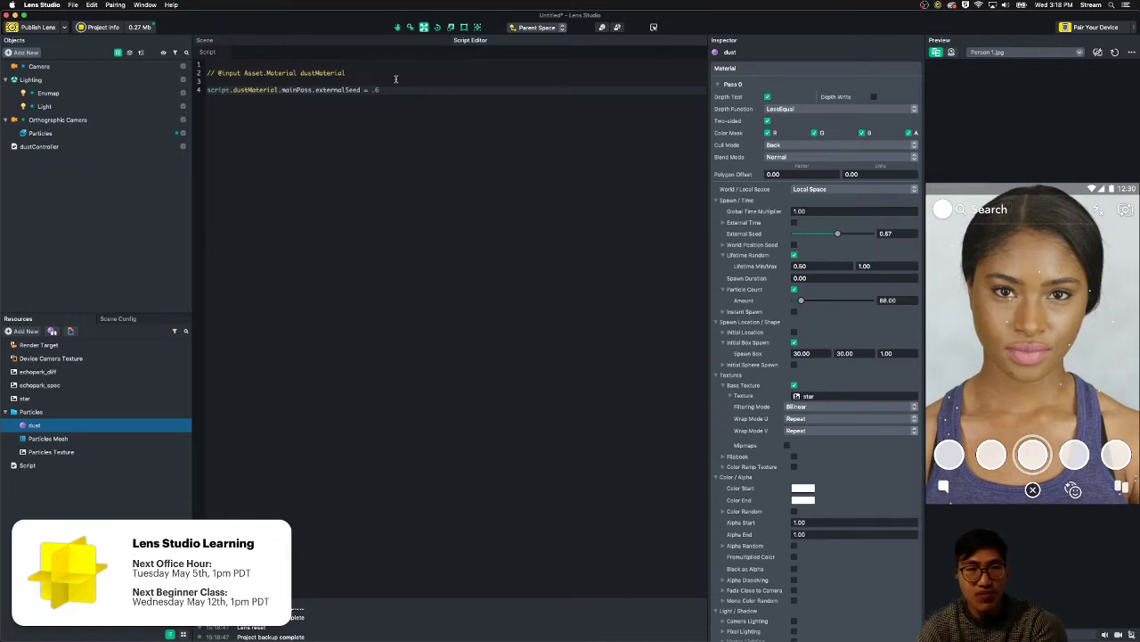
- Clear the externalSeed value and save the script, and restore the value to .6 with another save
key(BackSpace)
key(BackSpace)
key(ctrl+s)
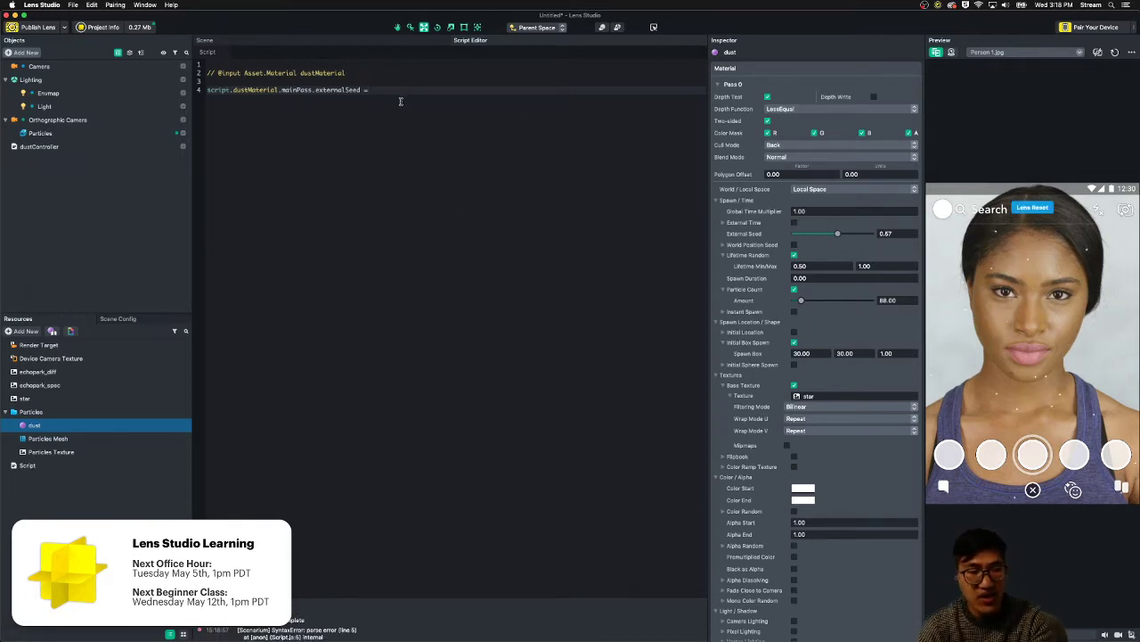
text(.6)
key(ctrl+s)
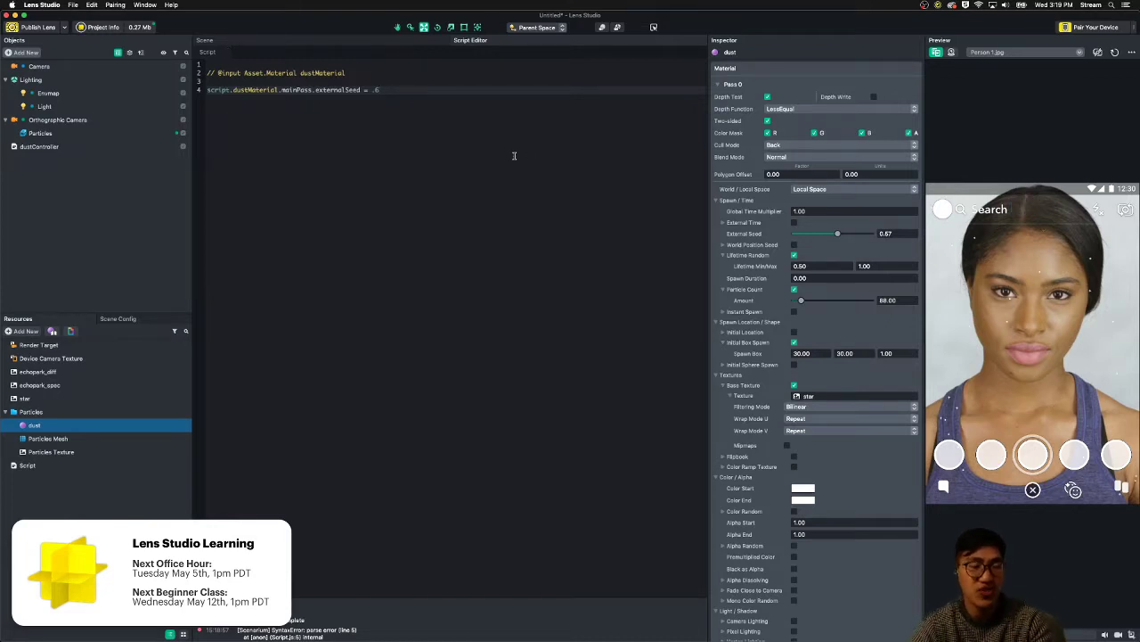
- Add a script.createEvent("UpdateEvent") call on line 6, below the externalSeed statement
key(Return)
key(Return)
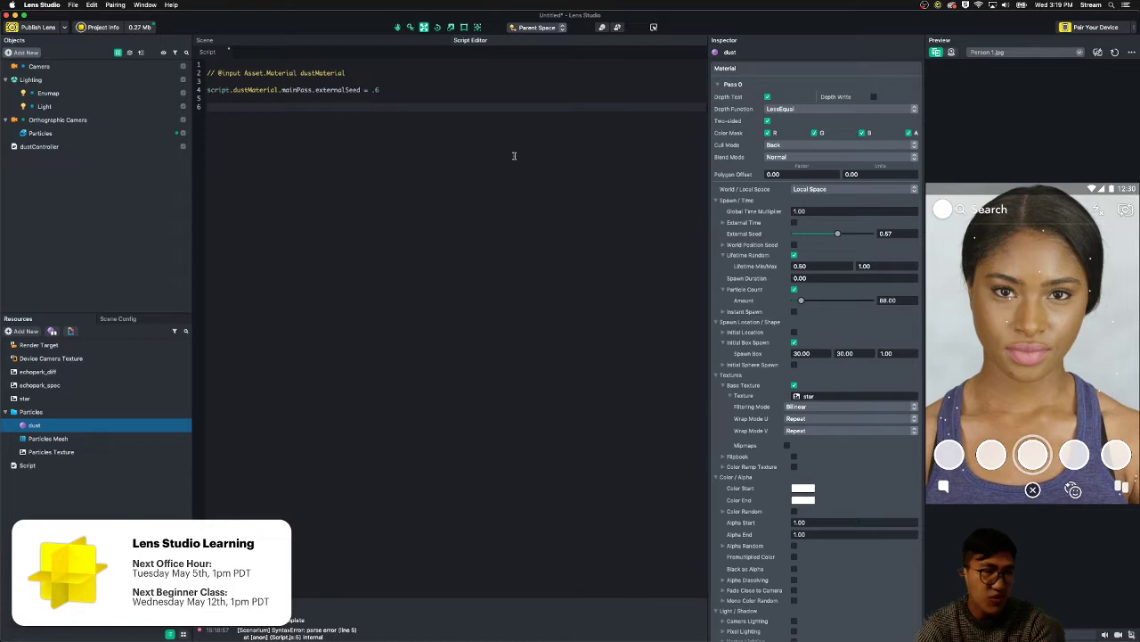
text(script.)
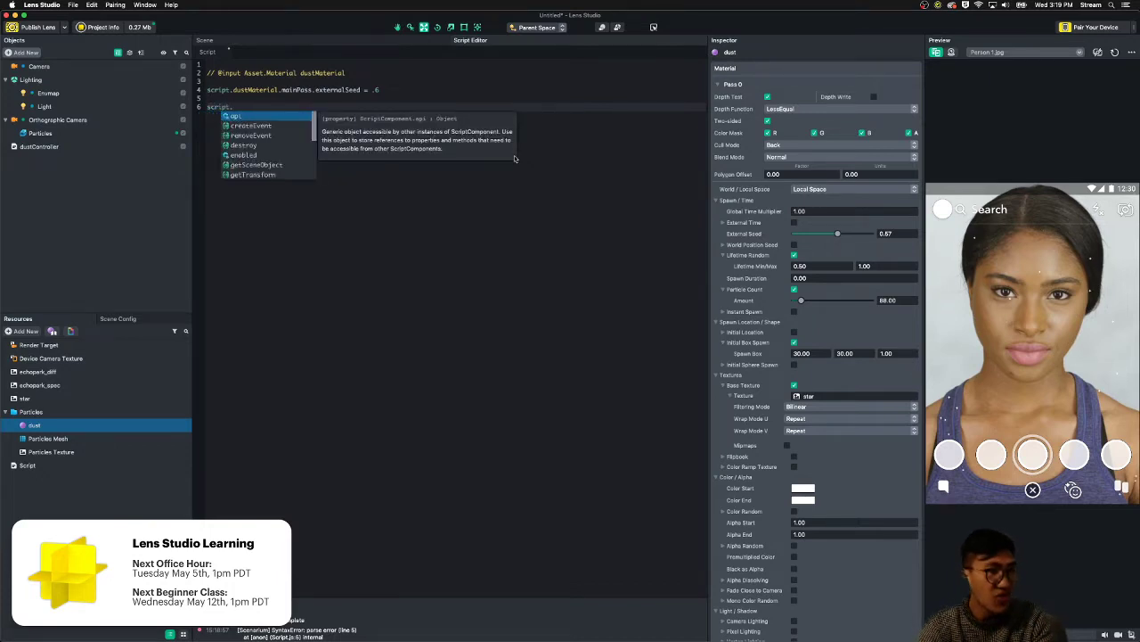
text(create)
key(Return)
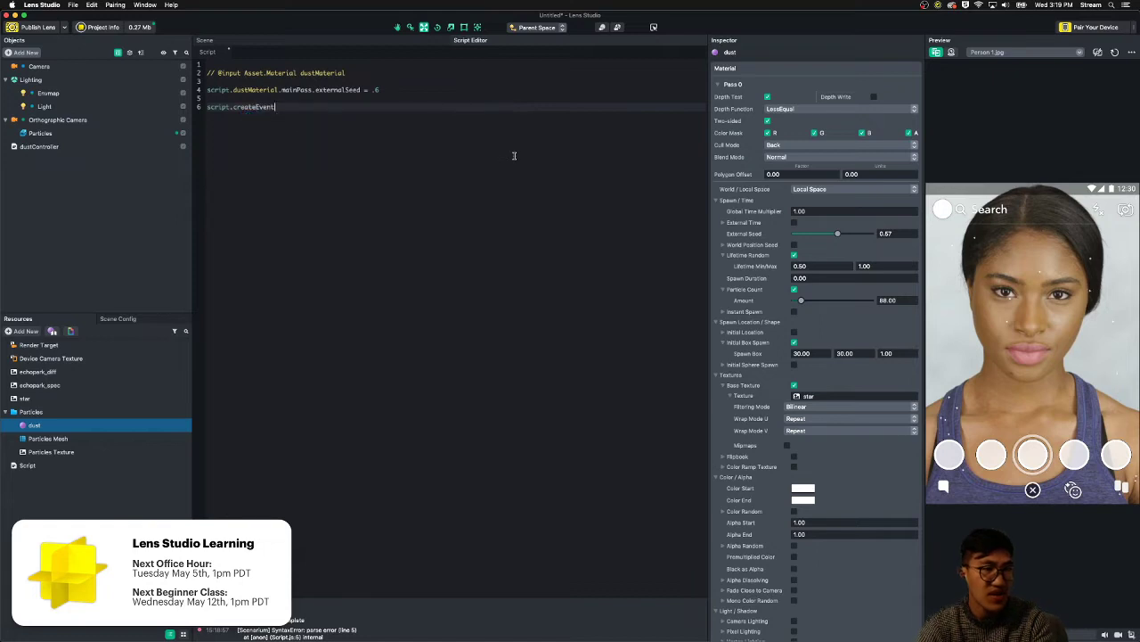
text(("update)
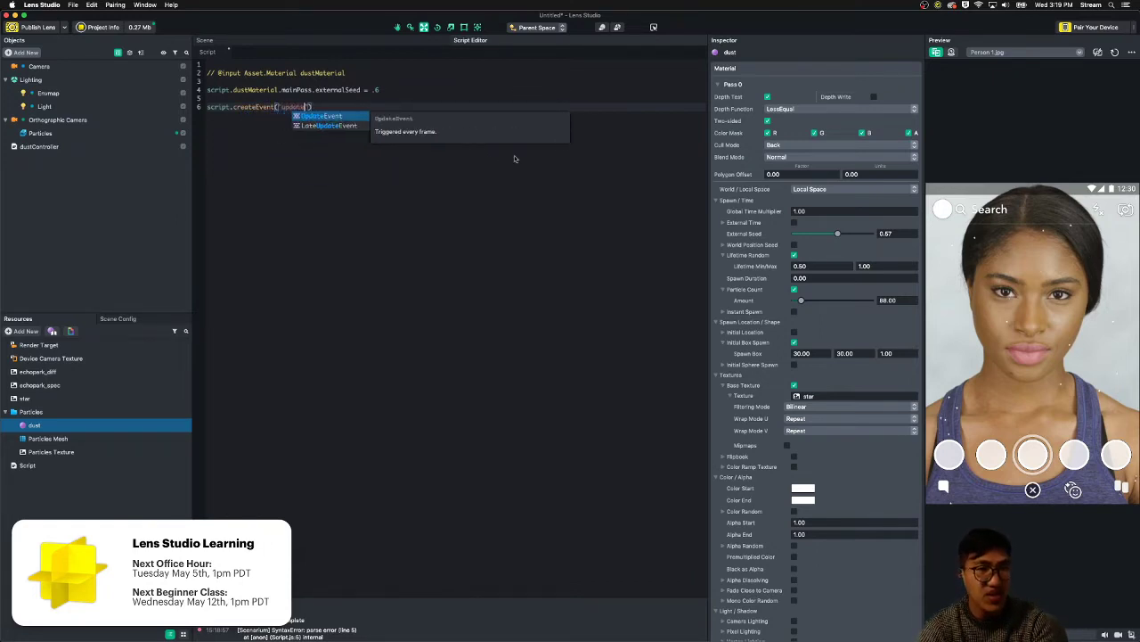
key(Return)
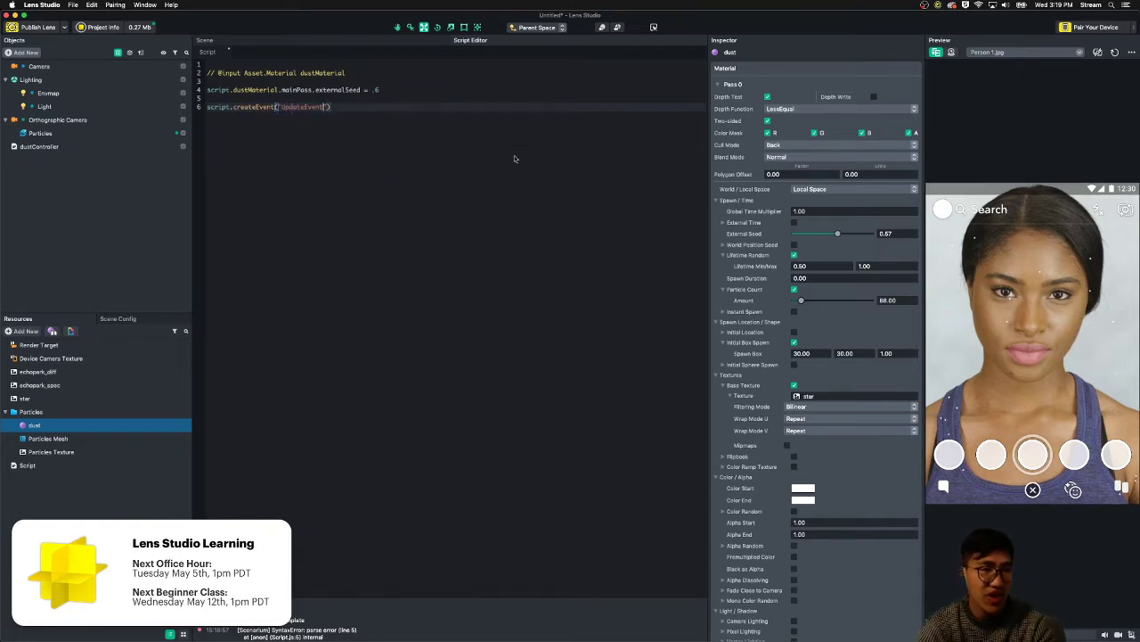
key(BackSpace)
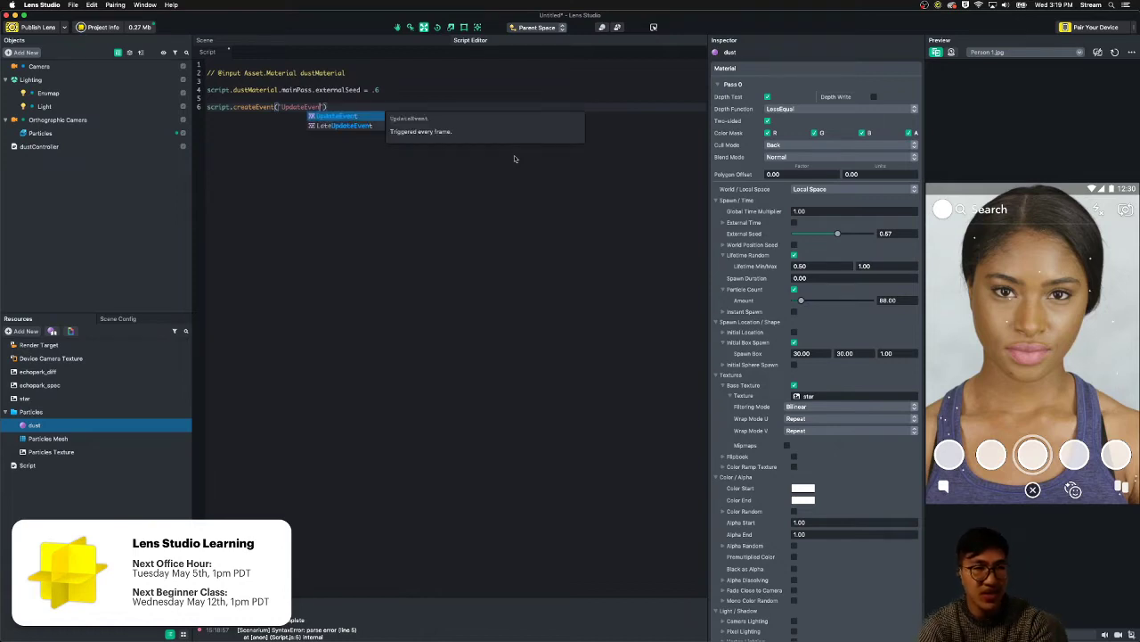
text(t)
key(Escape)
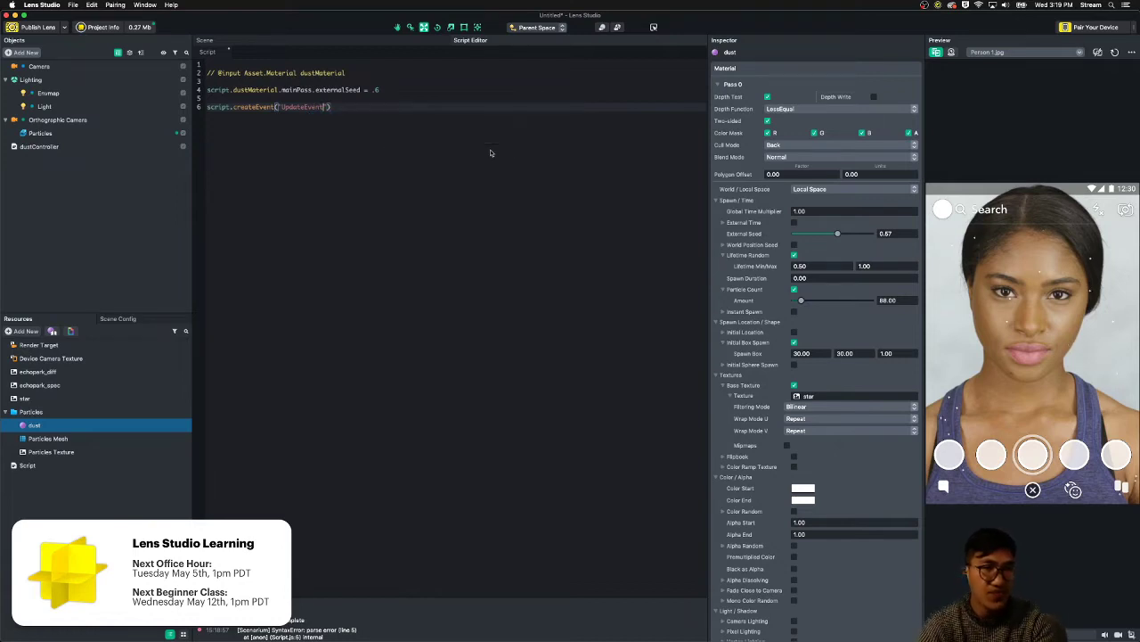
- Extend the UpdateEvent call with .bind(function() { }) and open an empty line inside the function body
text(.bind)
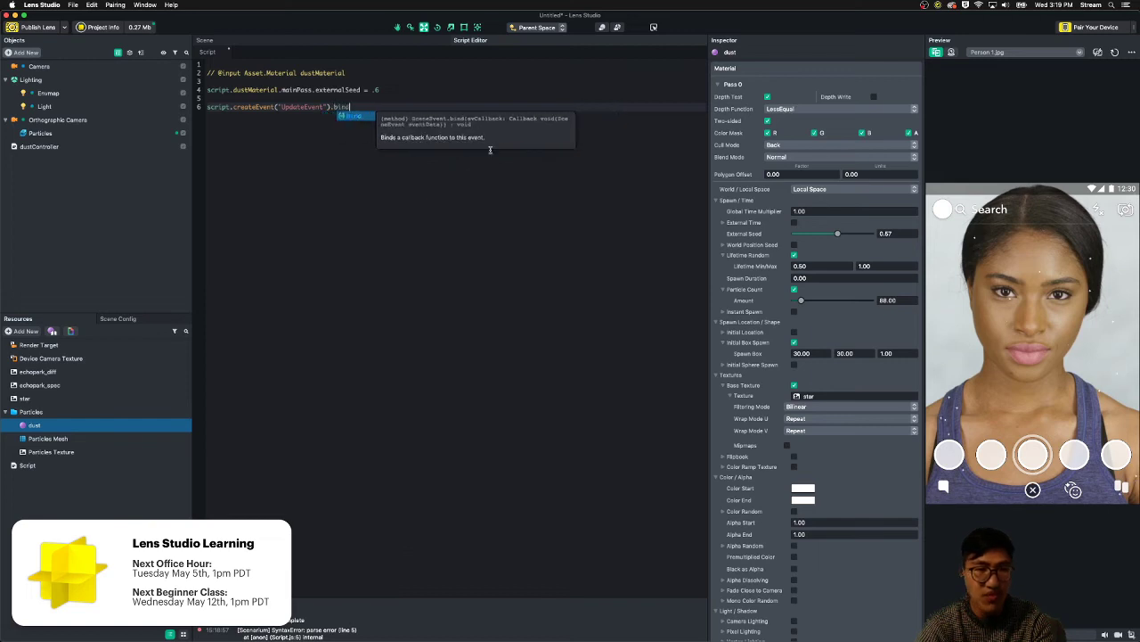
text((function() )
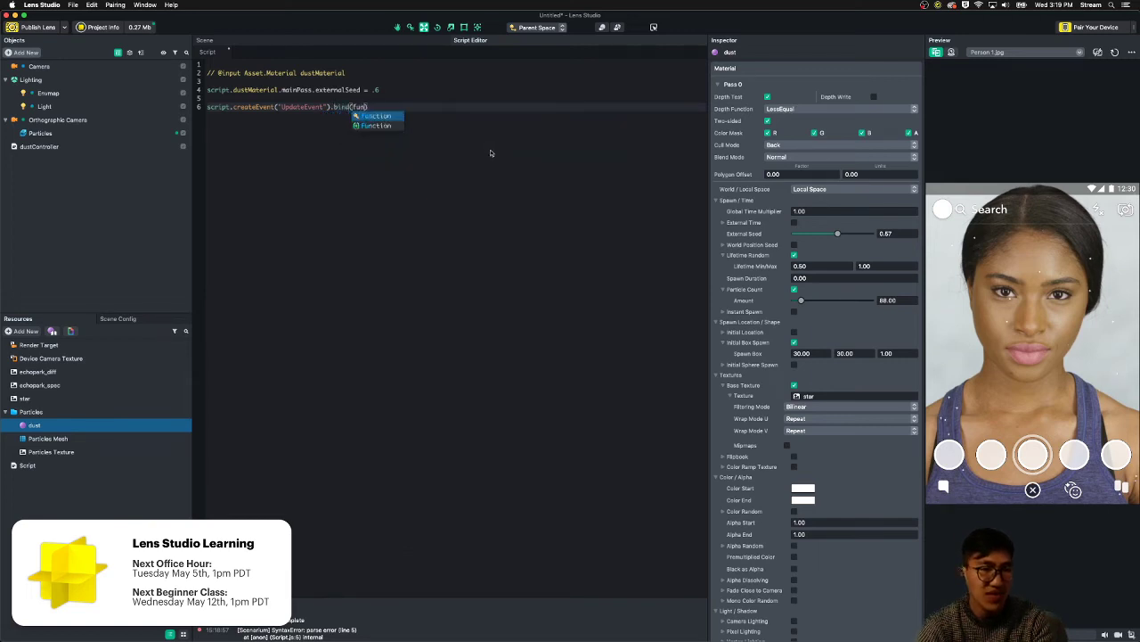
text({)
key(Return)
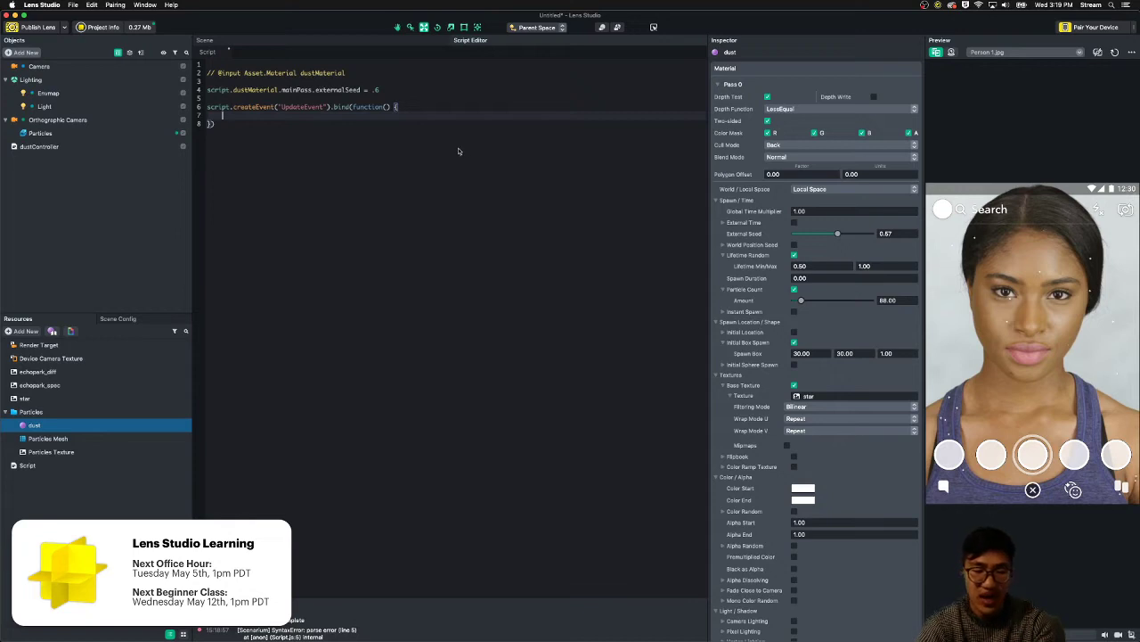
- Add print("frame") inside the update function, save the script and enlarge the Logger to view its output
text(print(")
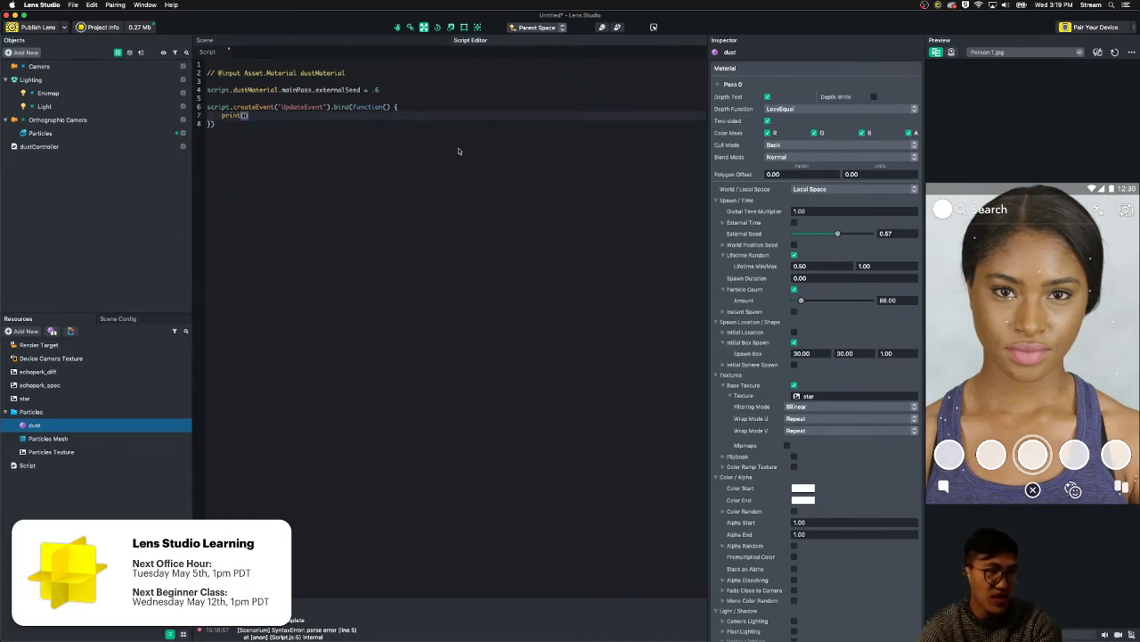
text(frame)
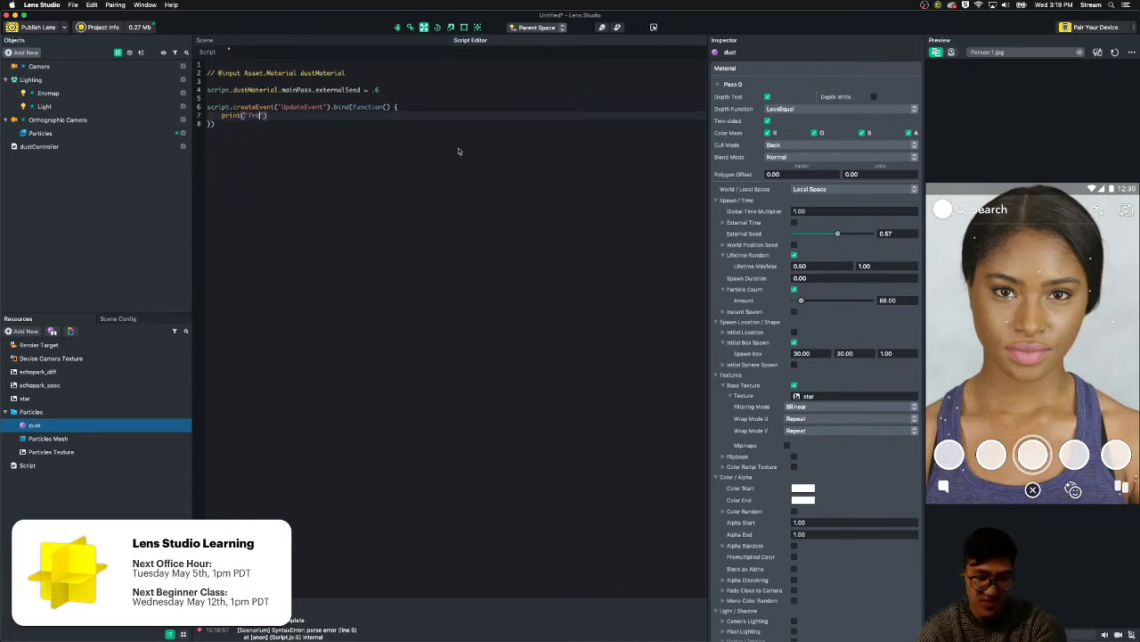
key(cmd+s)
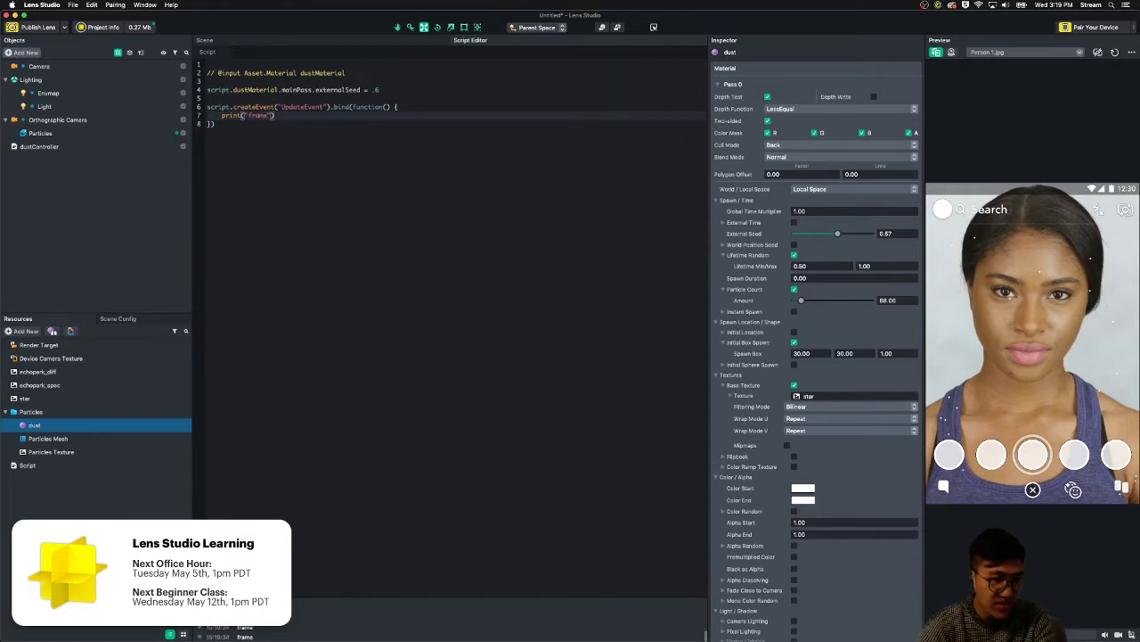
mouse_move(270, 605)
mouse_down()
mouse_move(433, 362)
mouse_move(271, 636)
mouse_move(272, 625)
mouse_up()
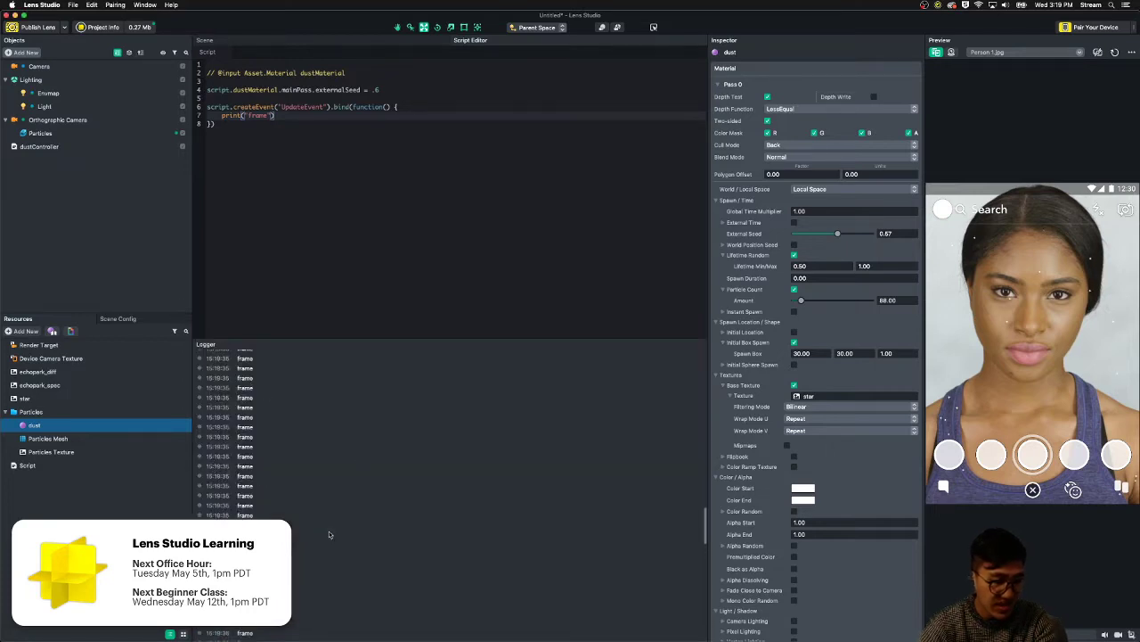
- Delete the print("frame") statement from the update function
click(380, 158)
drag(284, 108, 219, 118)
click(287, 126)
key(BackSpace)
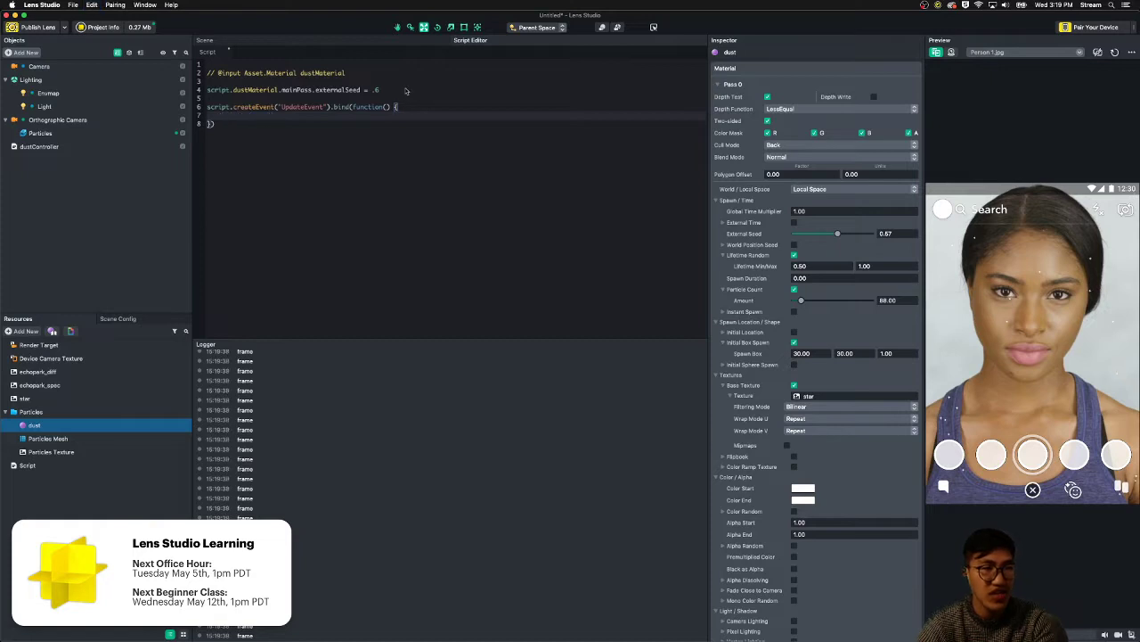
- Move the externalSeed statement from line 4 into the update function and remove its .6 value
drag(408, 91, 206, 90)
key(ctrl+x)
click(237, 116)
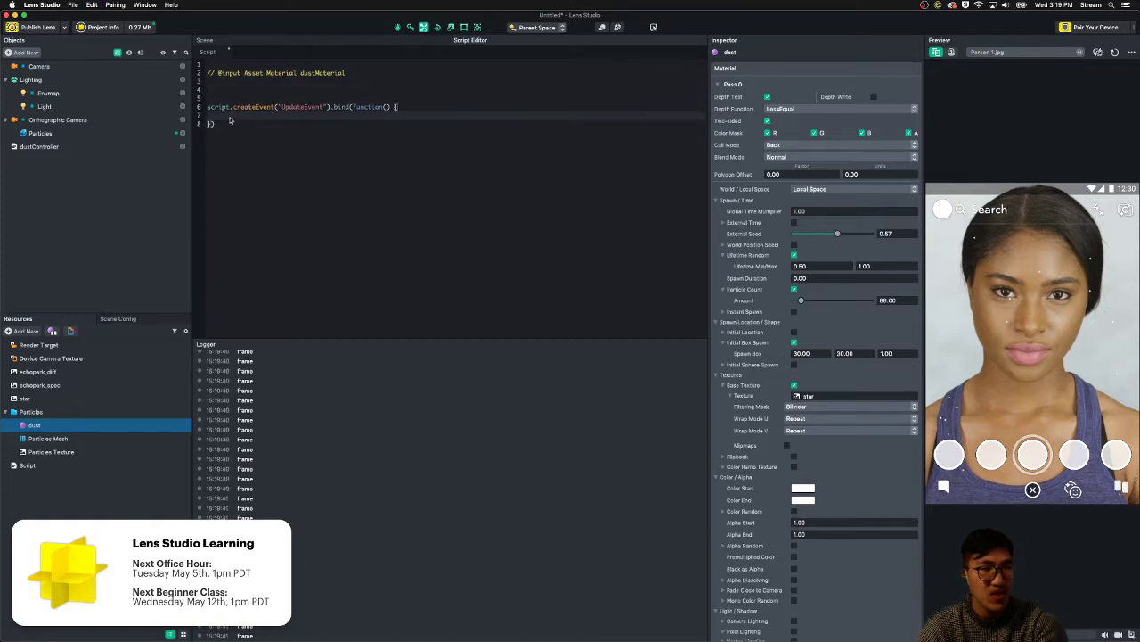
key(ctrl+v)
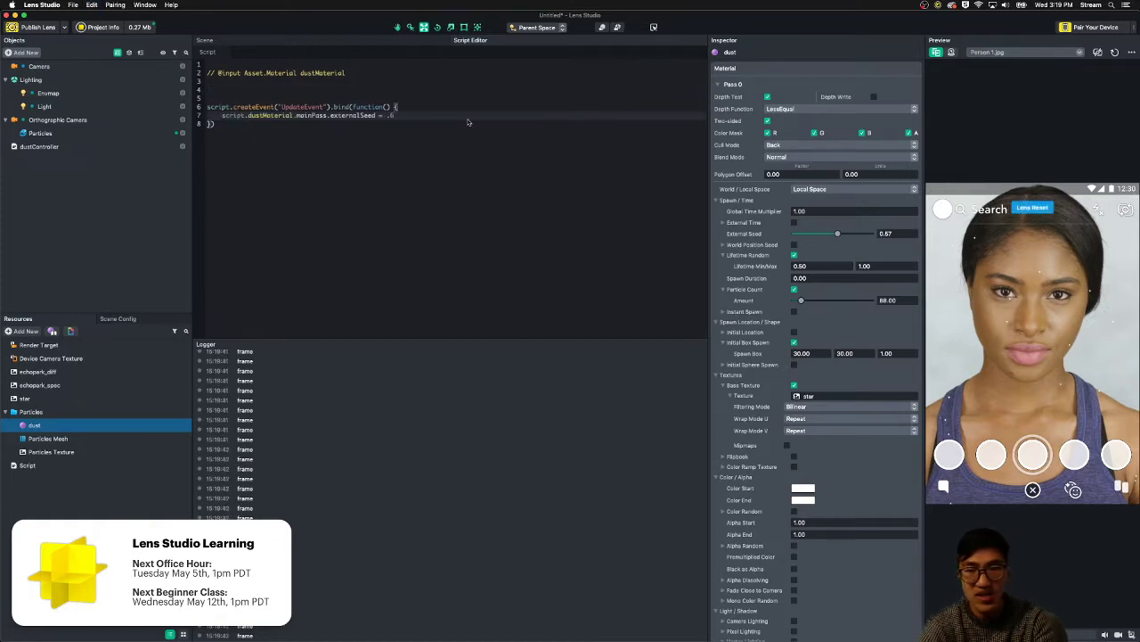
key(BackSpace)
key(BackSpace)
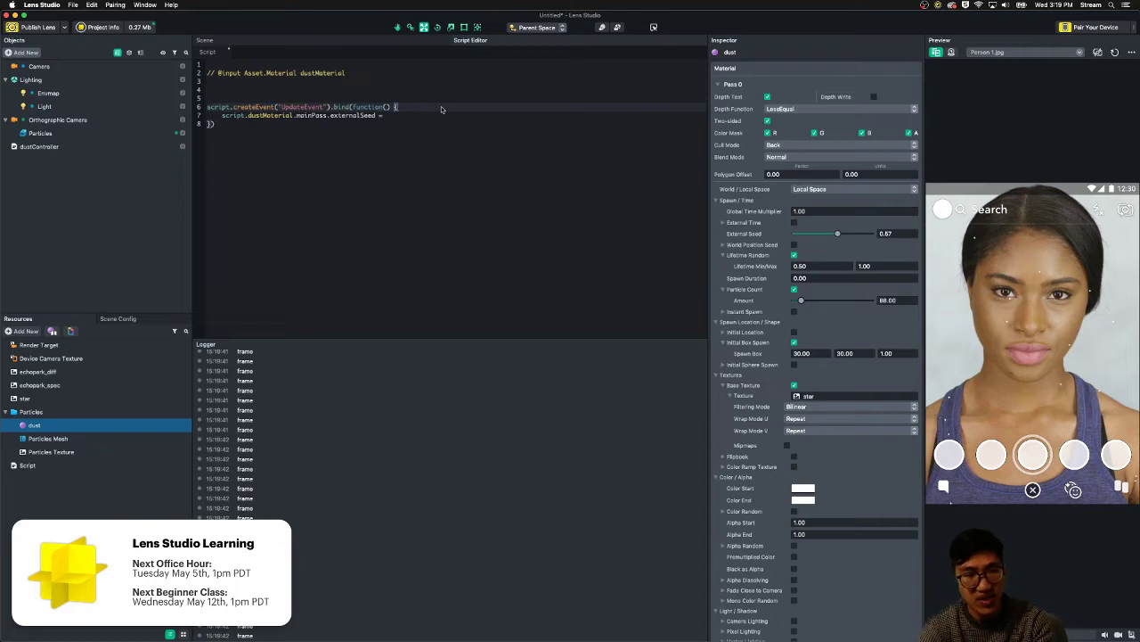
- Declare var frameCounter = 0; on line 4, above the update event
click(416, 90)
text(var count)
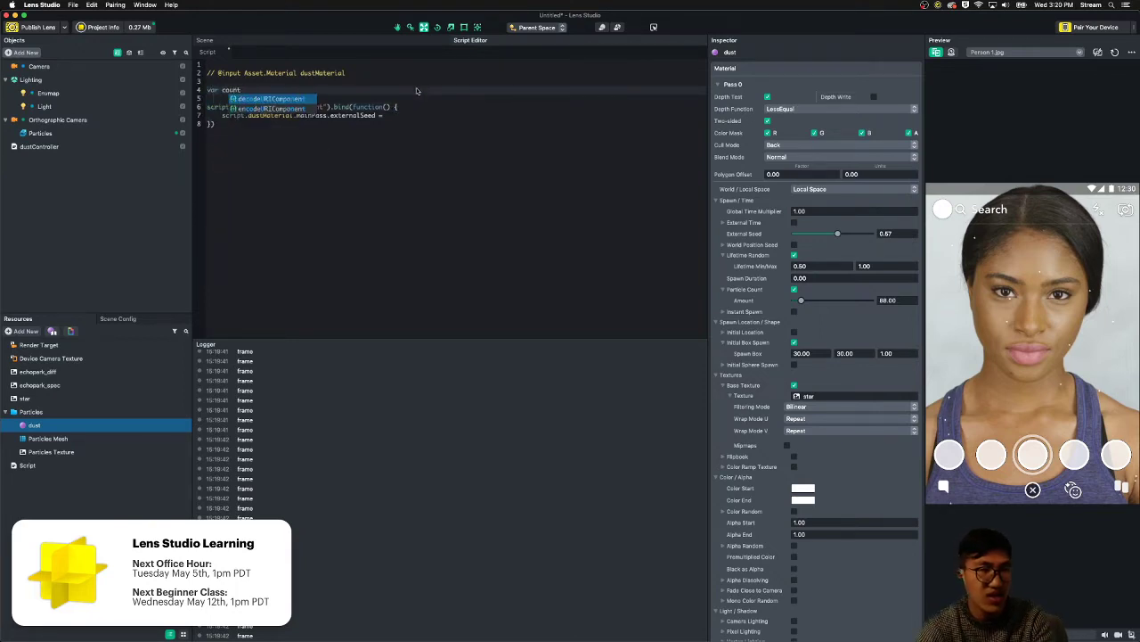
key(BackSpace)
key(BackSpace)
key(BackSpace)
key(BackSpace)
key(BackSpace)
text(frame)
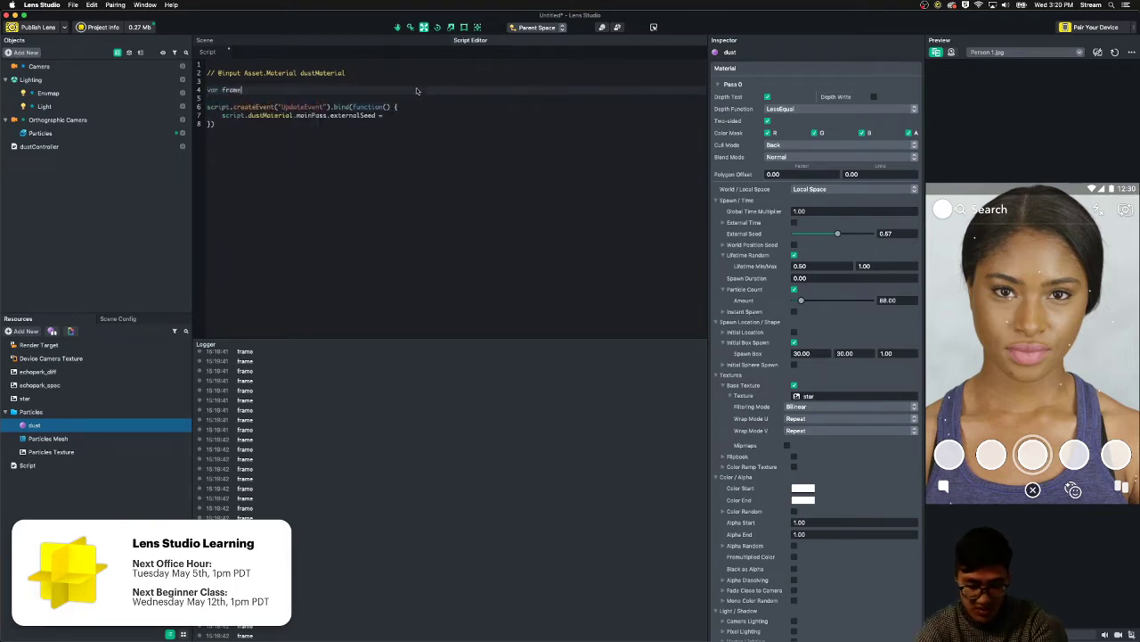
text(Counter = )
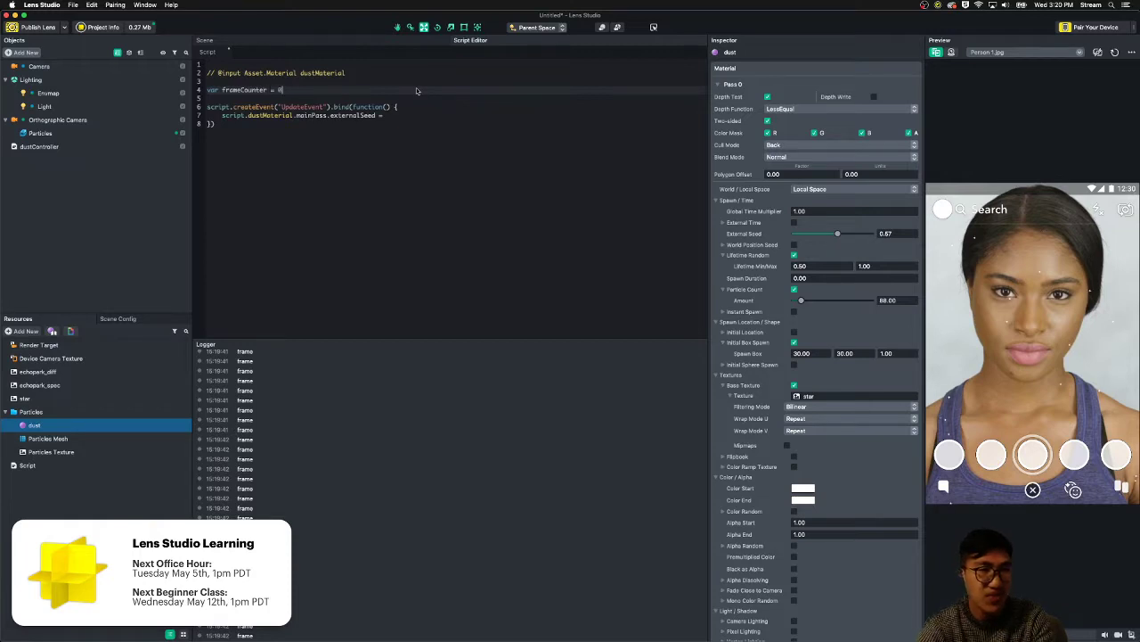
text(0;)
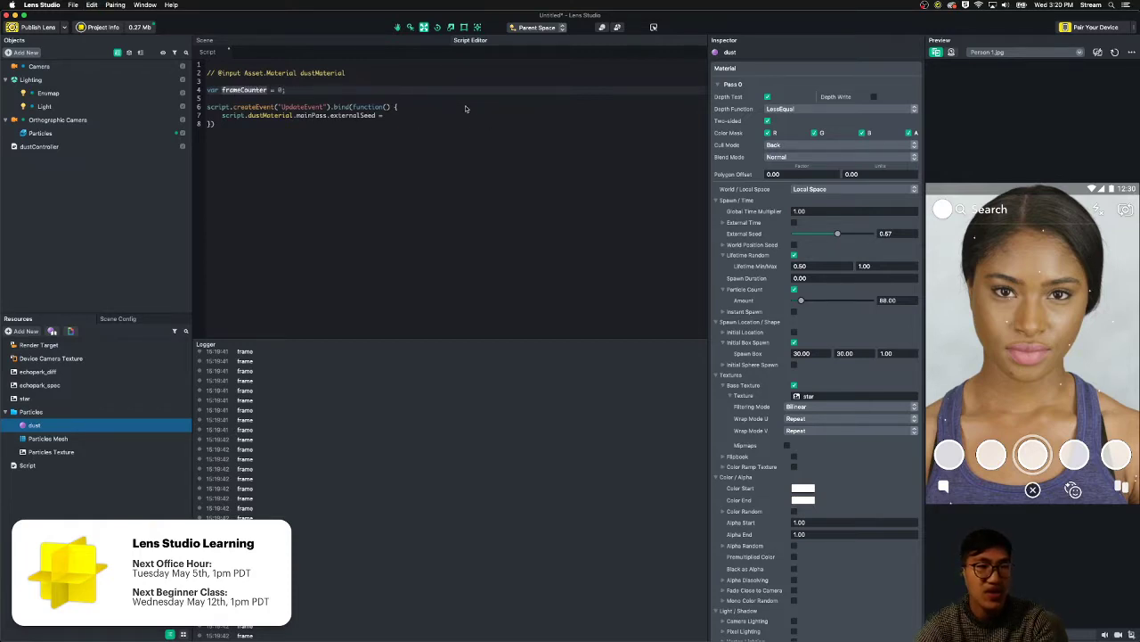
- Insert frameCounter++ as the first line of the update function
click(464, 106)
key(Return)
text(frameCounter++)
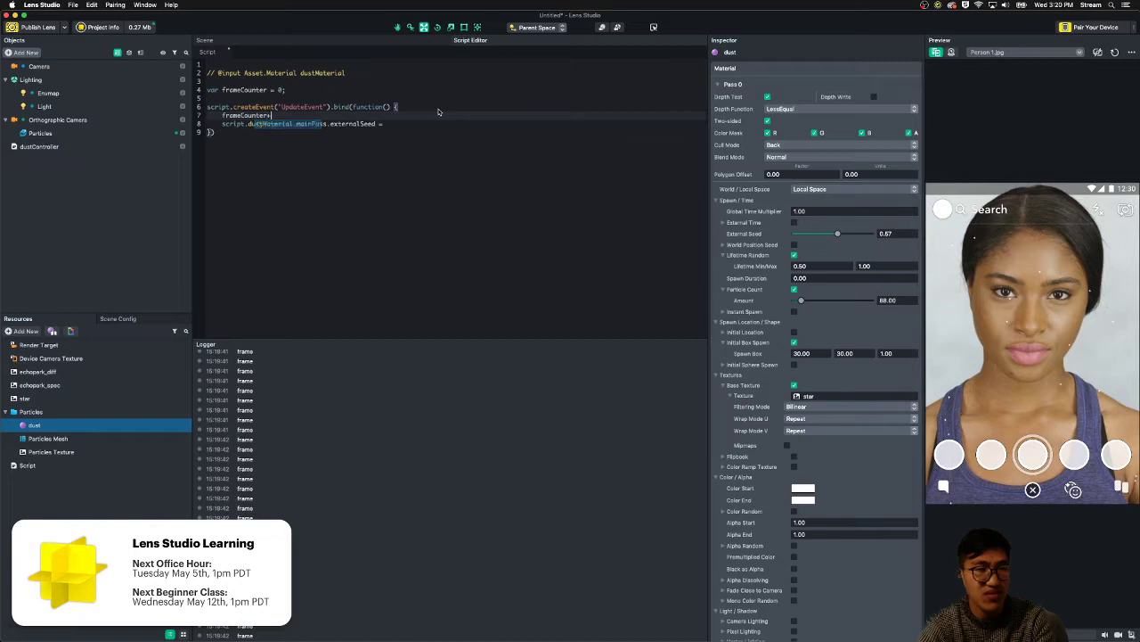
- Assign frameCounter to the dust material's externalSeed inside the update function and save the script
click(409, 124)
text(frameC)
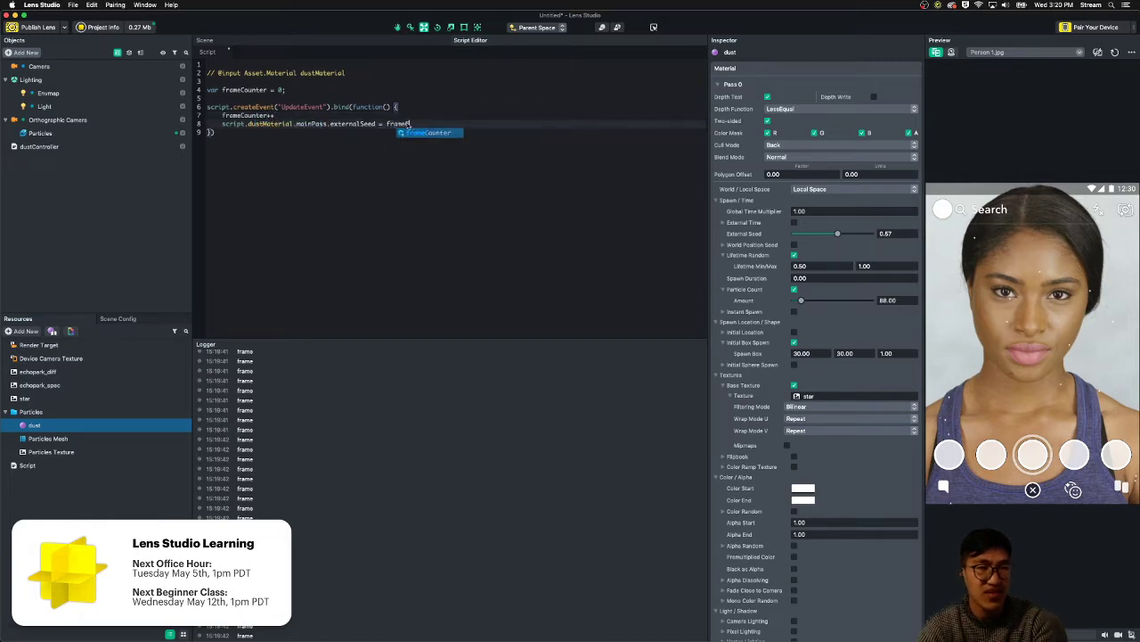
key(Return)
key(super+s)
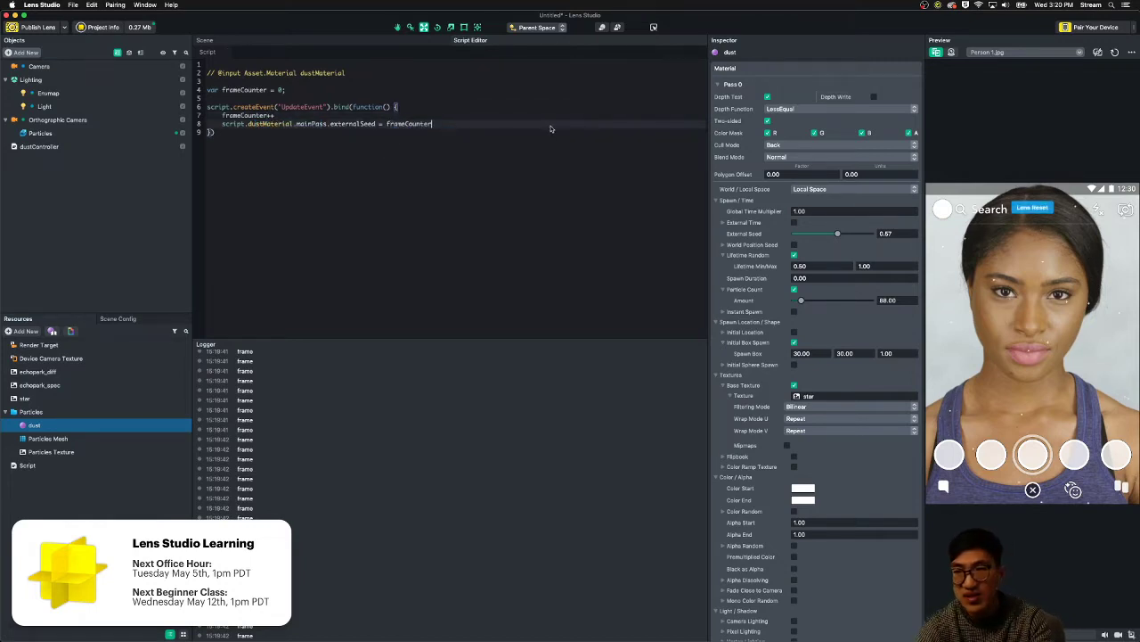
key(super+s)
click(652, 149)
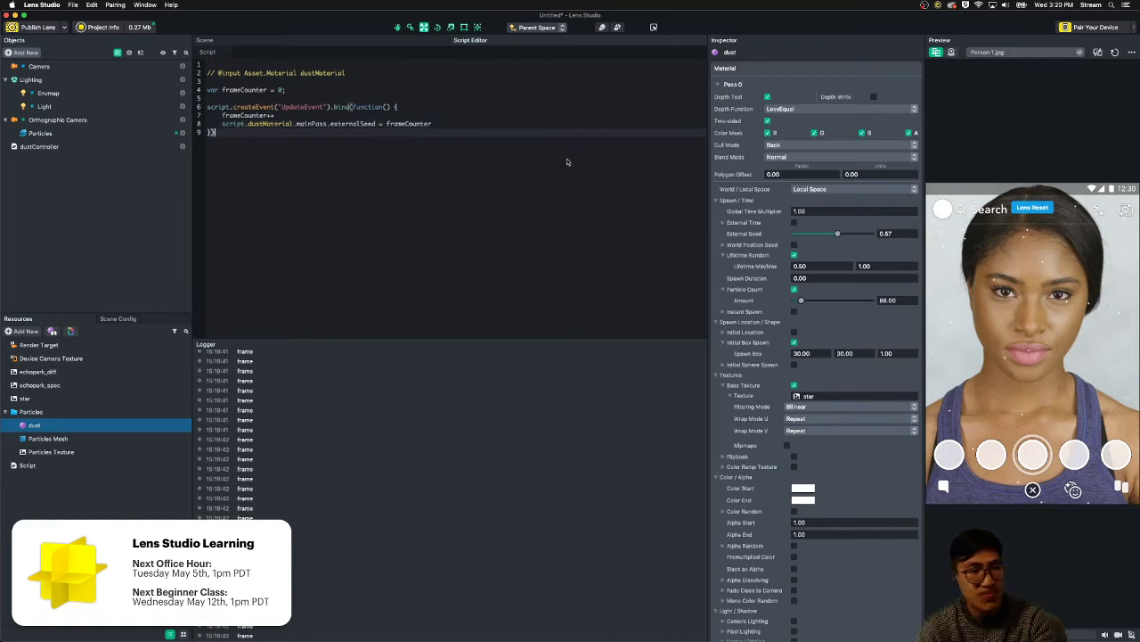
- Check the dustController object's script settings, the Script resource's input variables and the frameCounter assignment on line 8
click(75, 147)
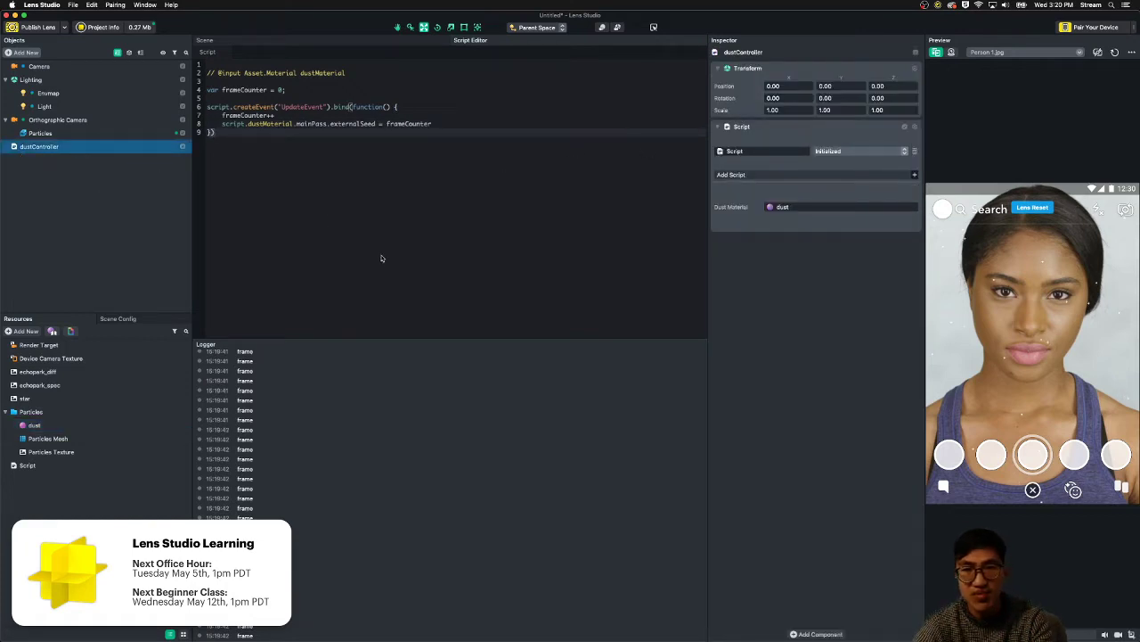
click(54, 451)
click(53, 465)
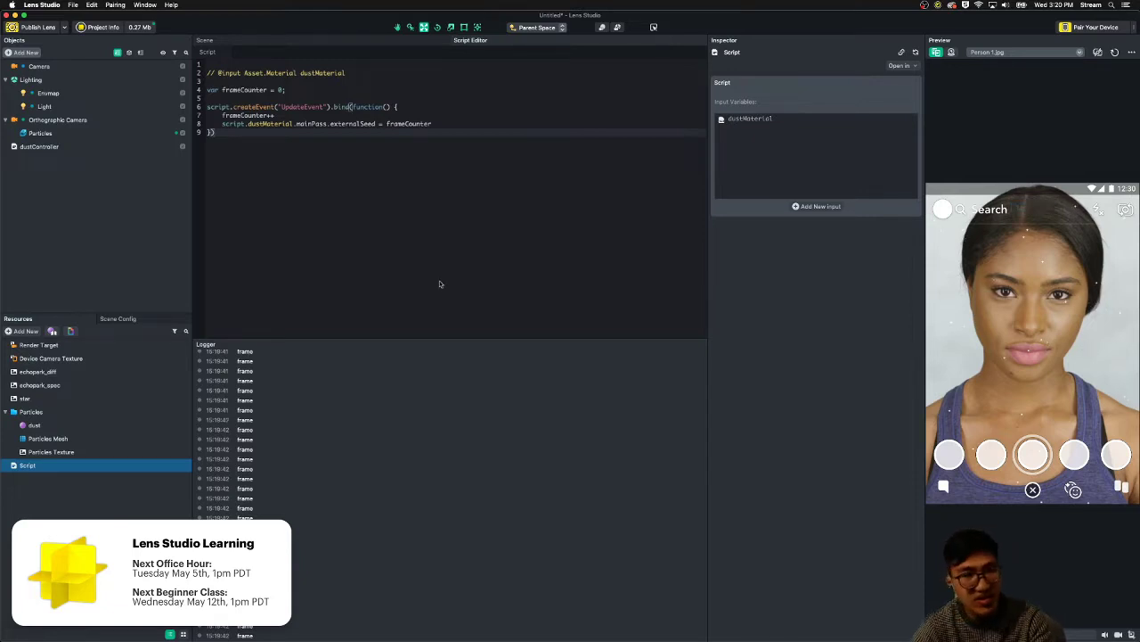
double_click(415, 125)
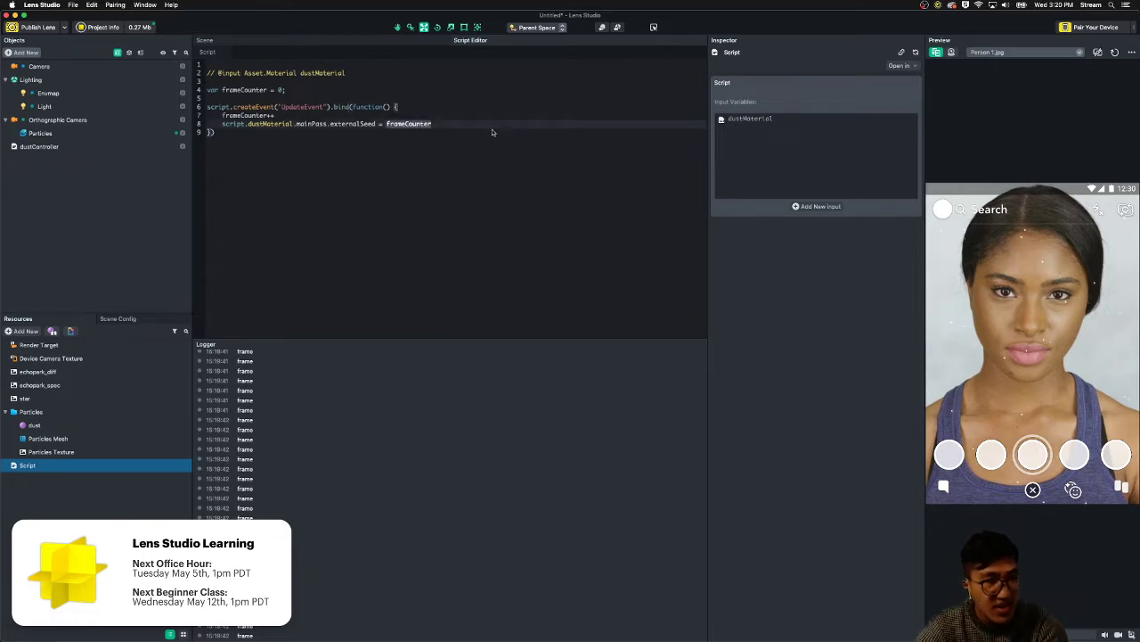
click(382, 127)
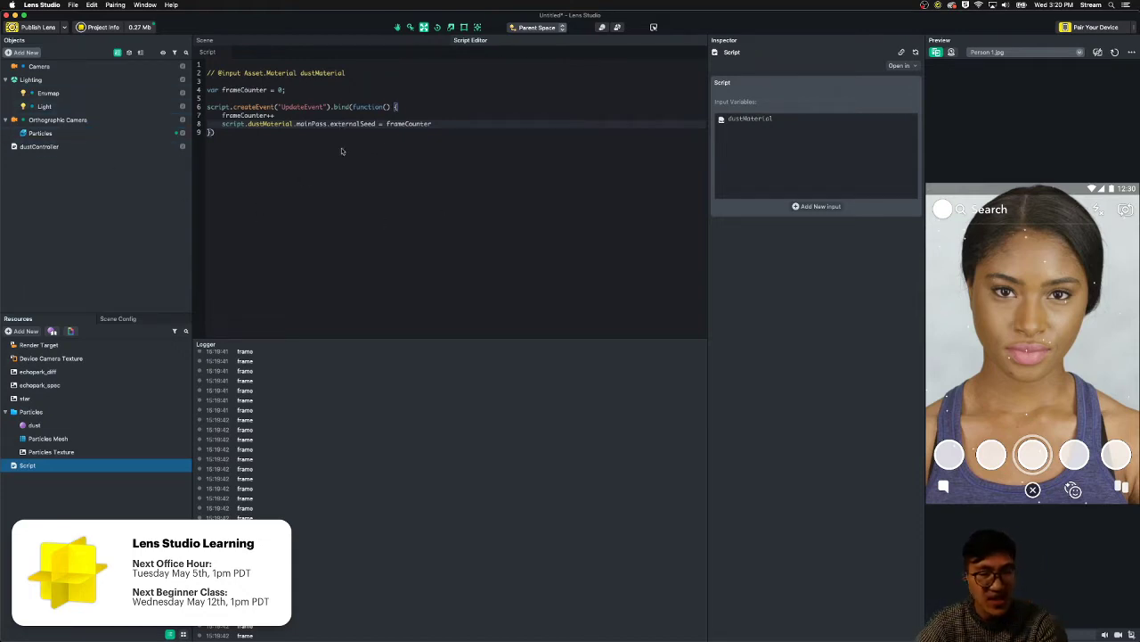
- Clear the Logger, add print("x") on line 10 inside the update function and save the script
right_click(344, 544)
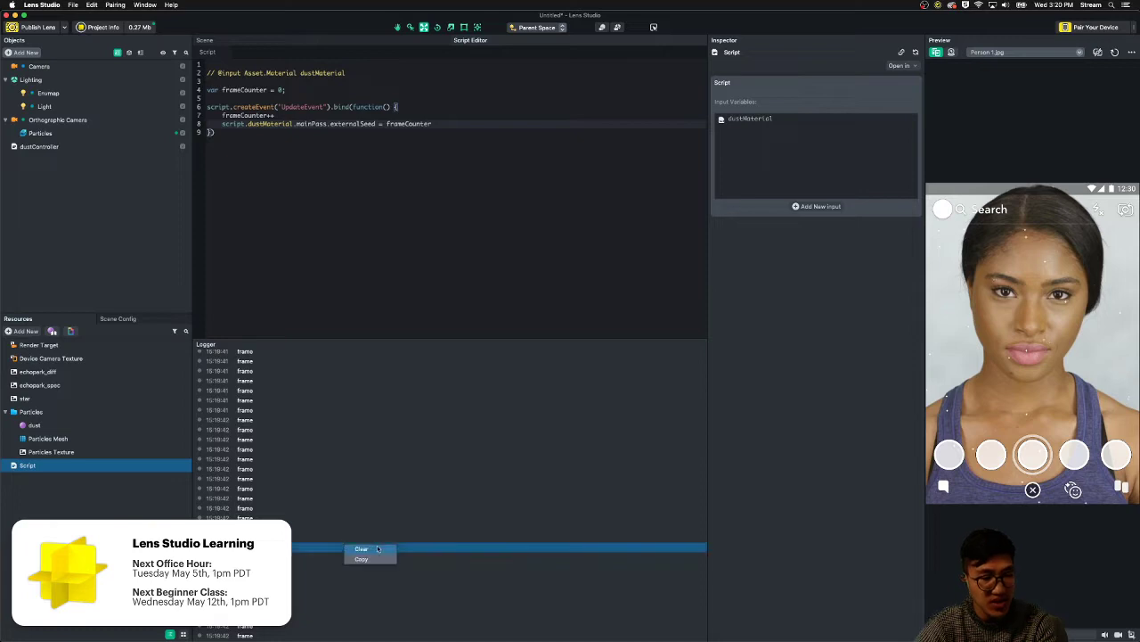
click(387, 551)
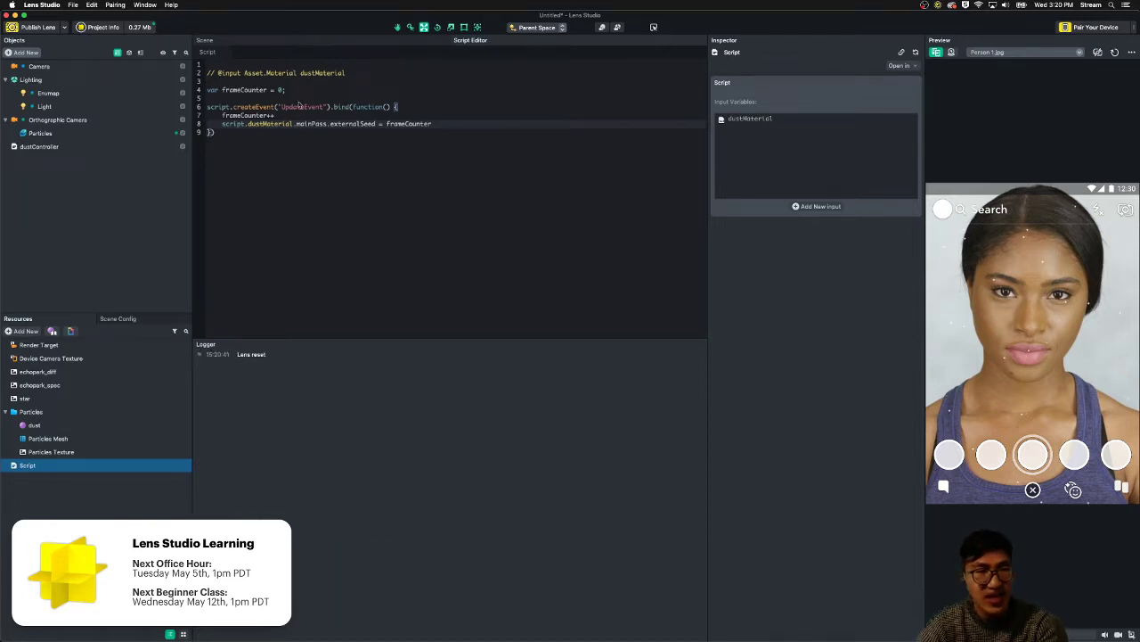
click(289, 108)
click(468, 123)
key(Return)
key(Return)
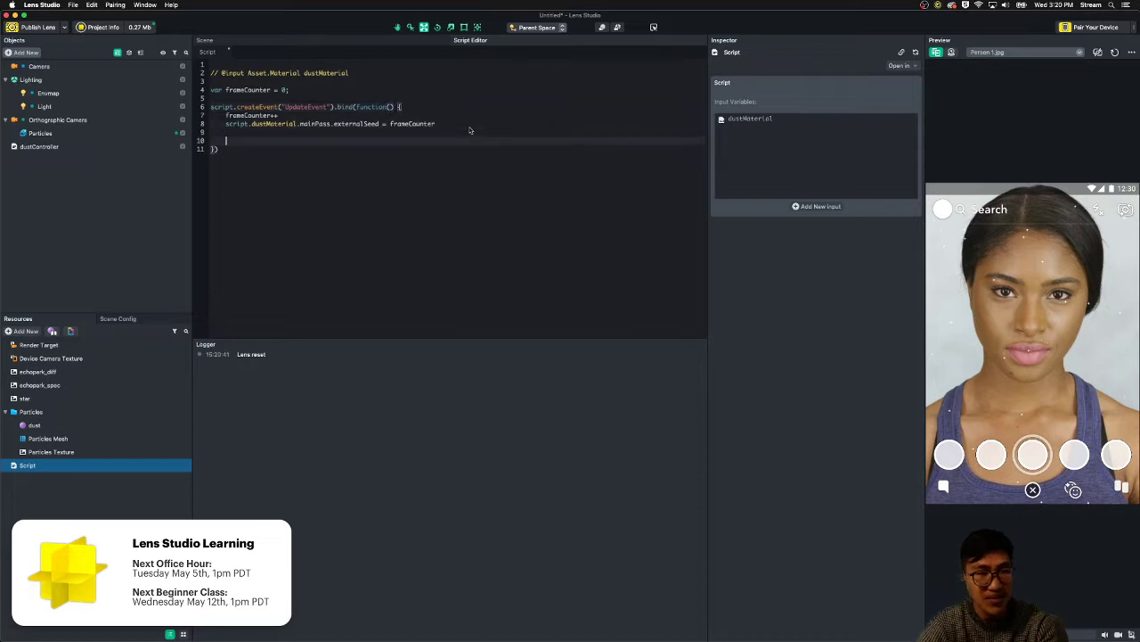
text(pri)
key(Return)
text(()
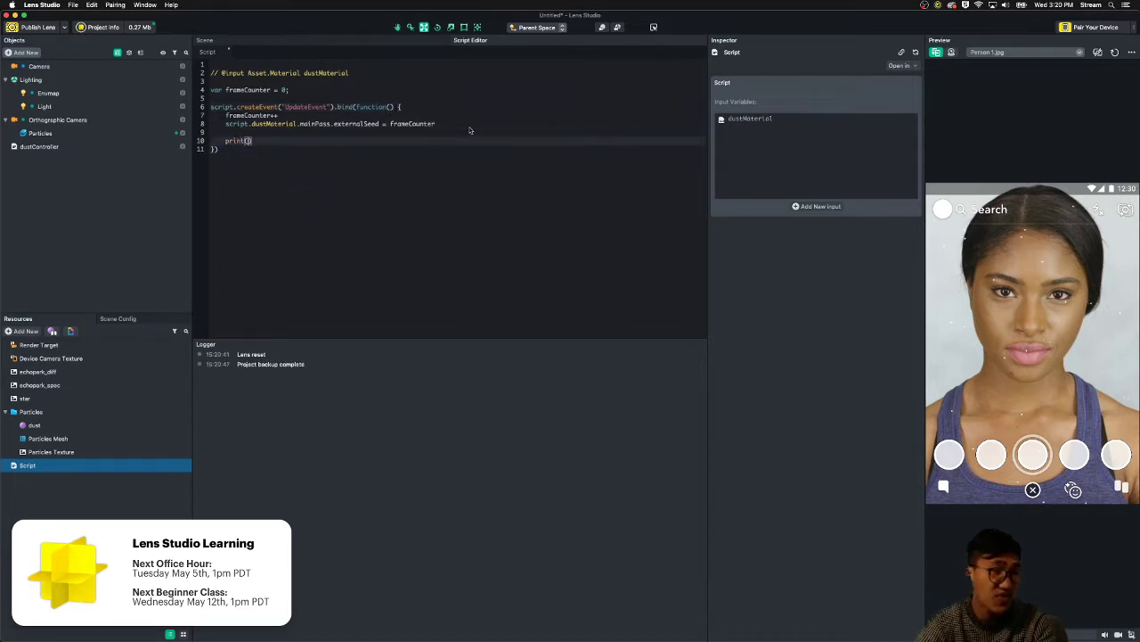
text("s)
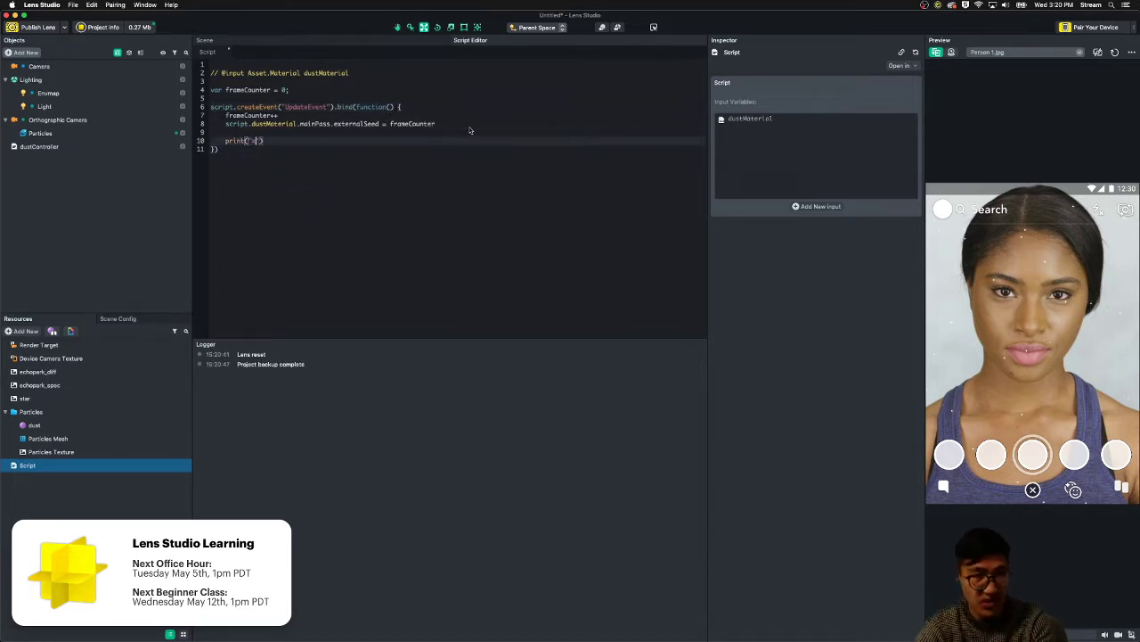
key(super+s)
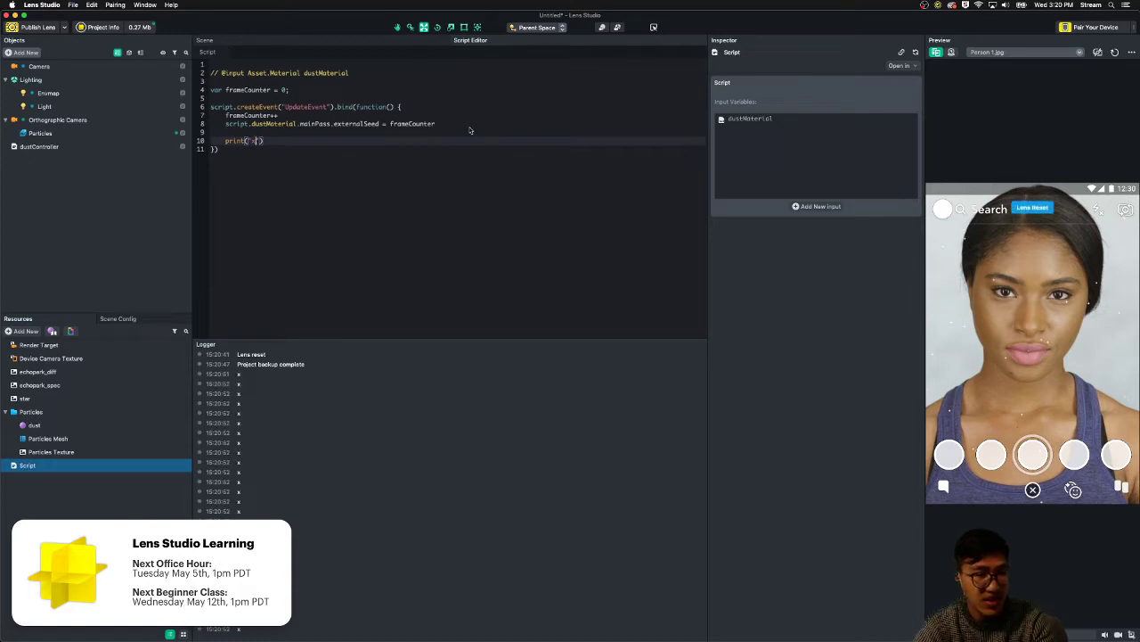
- Delete the print("x") line from the update function and save the script
drag(294, 141, 214, 139)
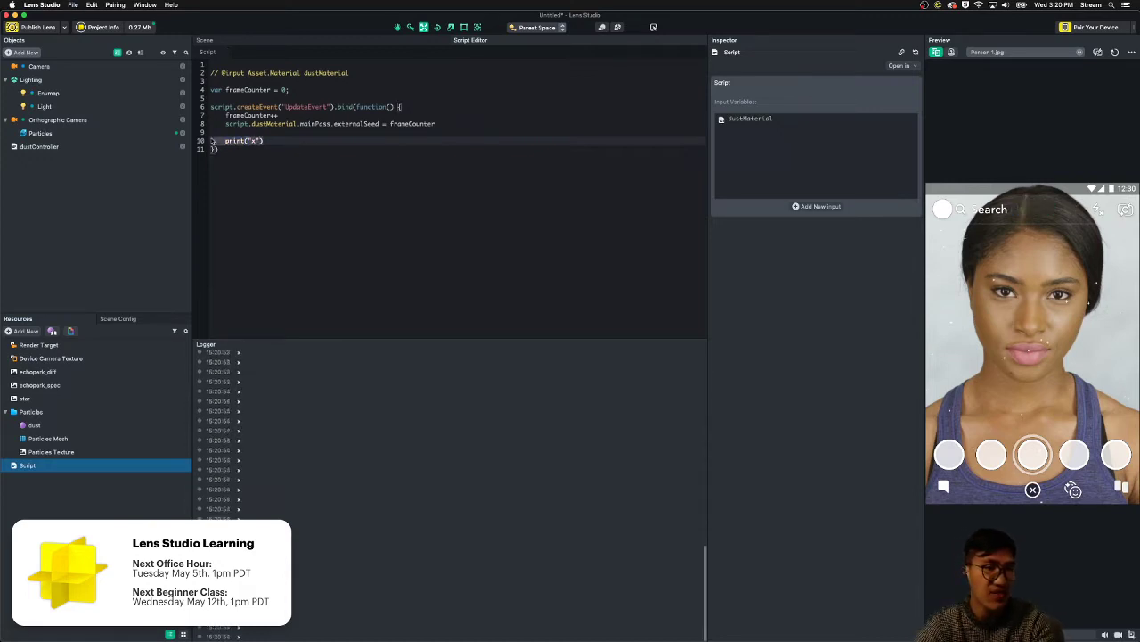
key(BackSpace)
key(BackSpace)
key(super+s)
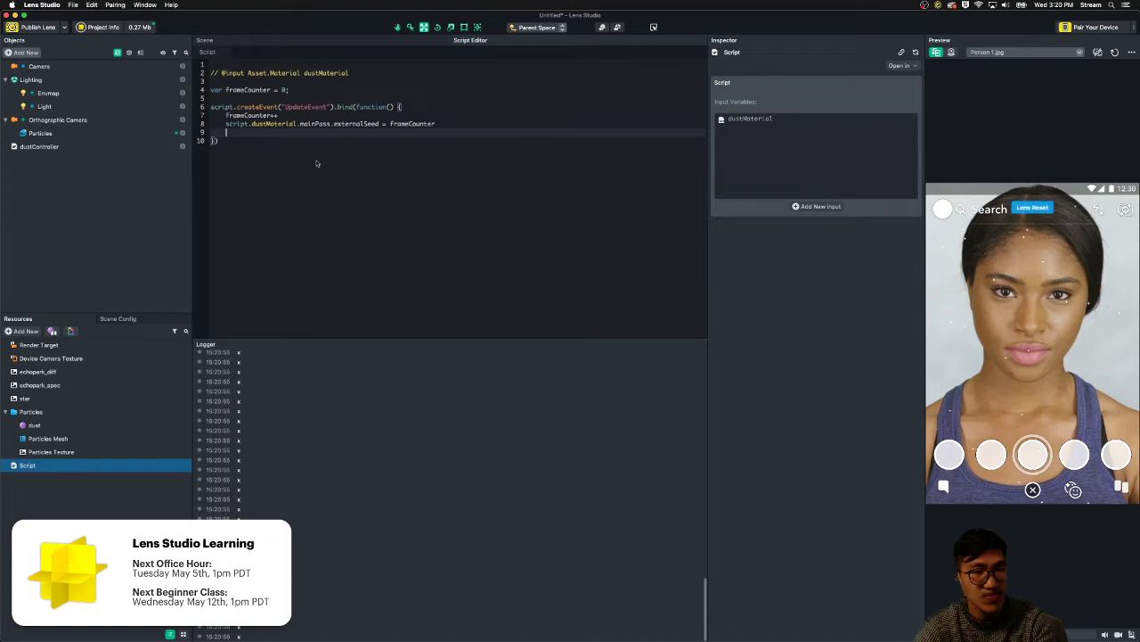
- Set the dust material's External Seed to 1.00 and disable the dustController object
click(112, 425)
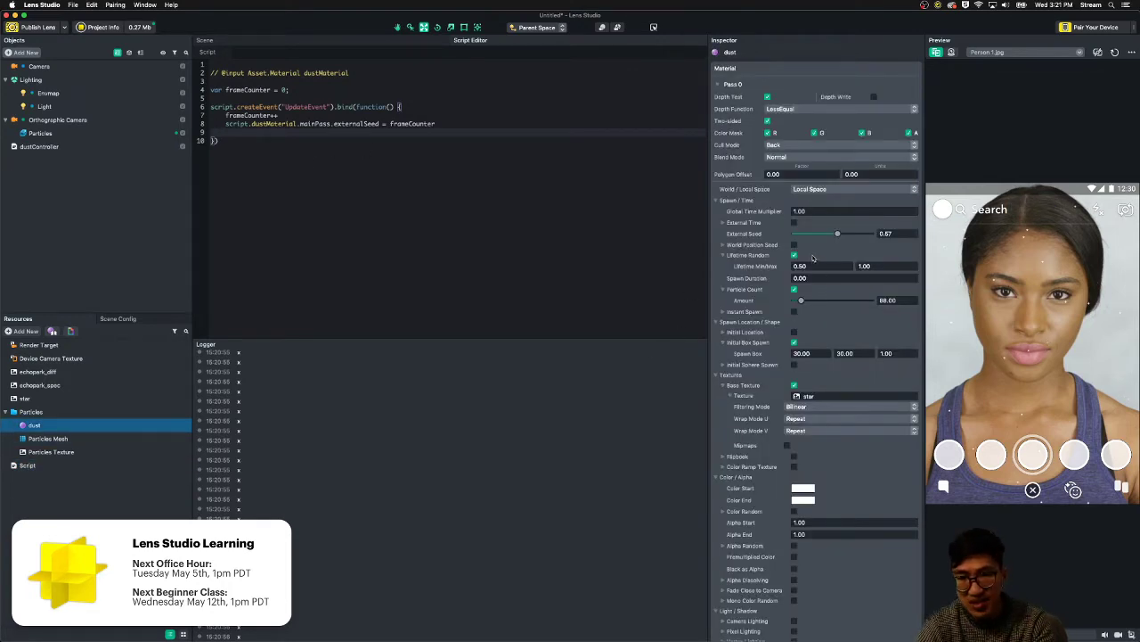
drag(836, 235, 896, 240)
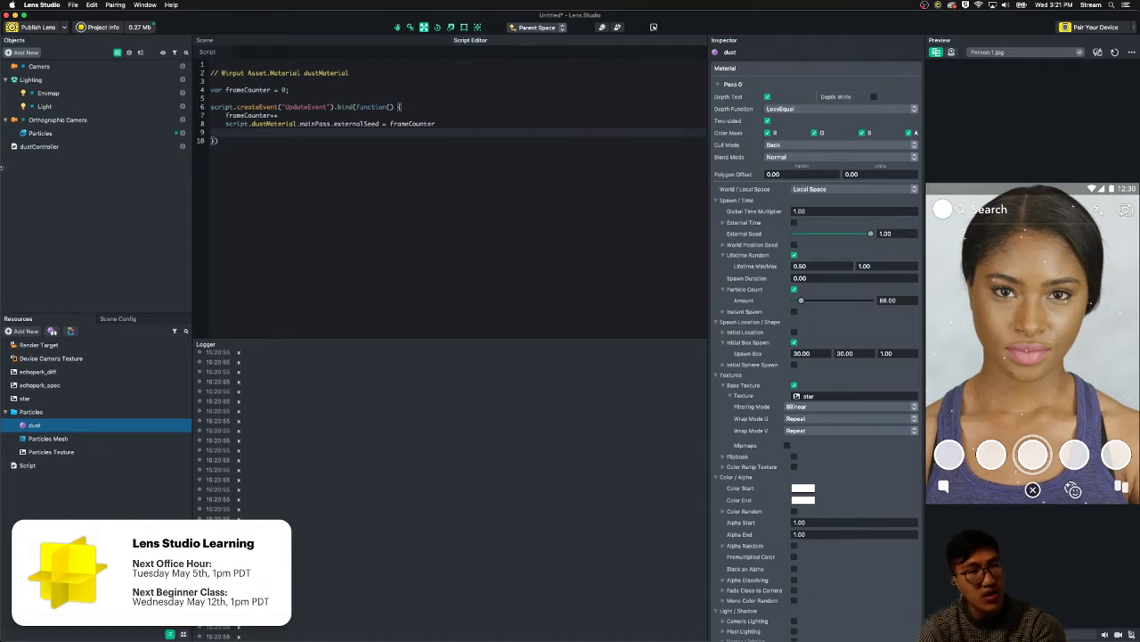
click(179, 147)
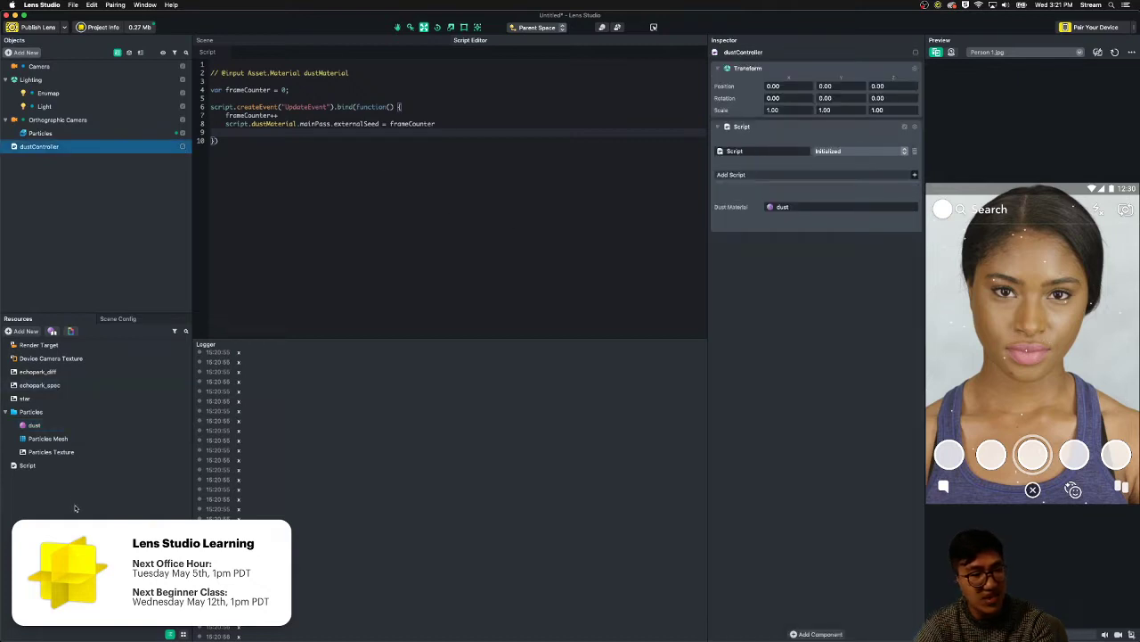
click(75, 465)
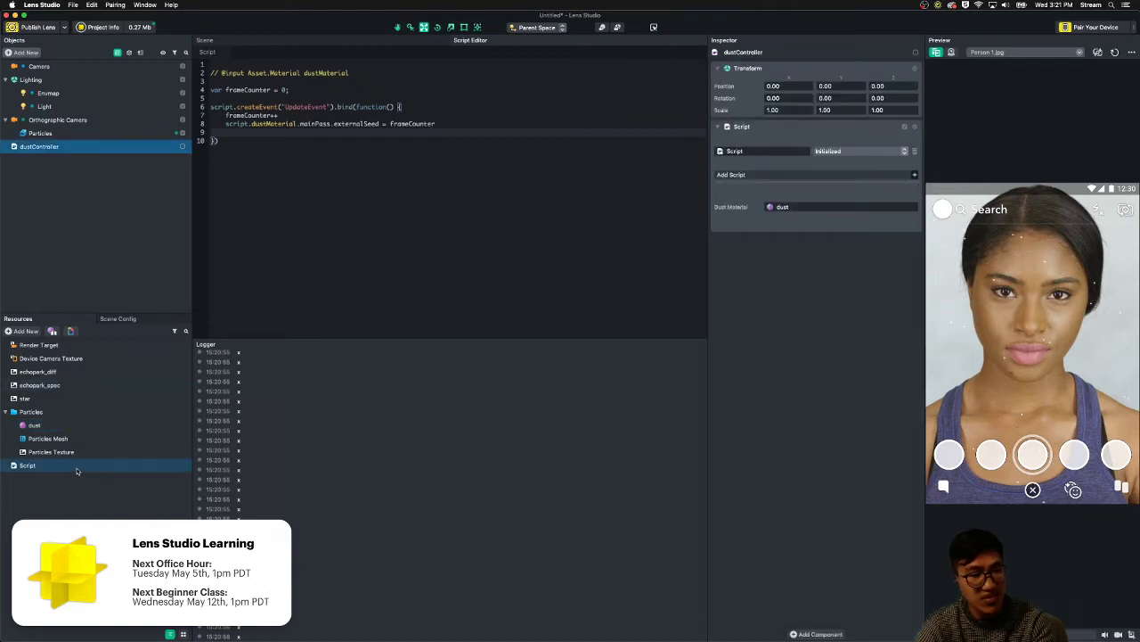
- Set the dust material's External Seed to 0.95 and re-enable the dustController object
click(36, 425)
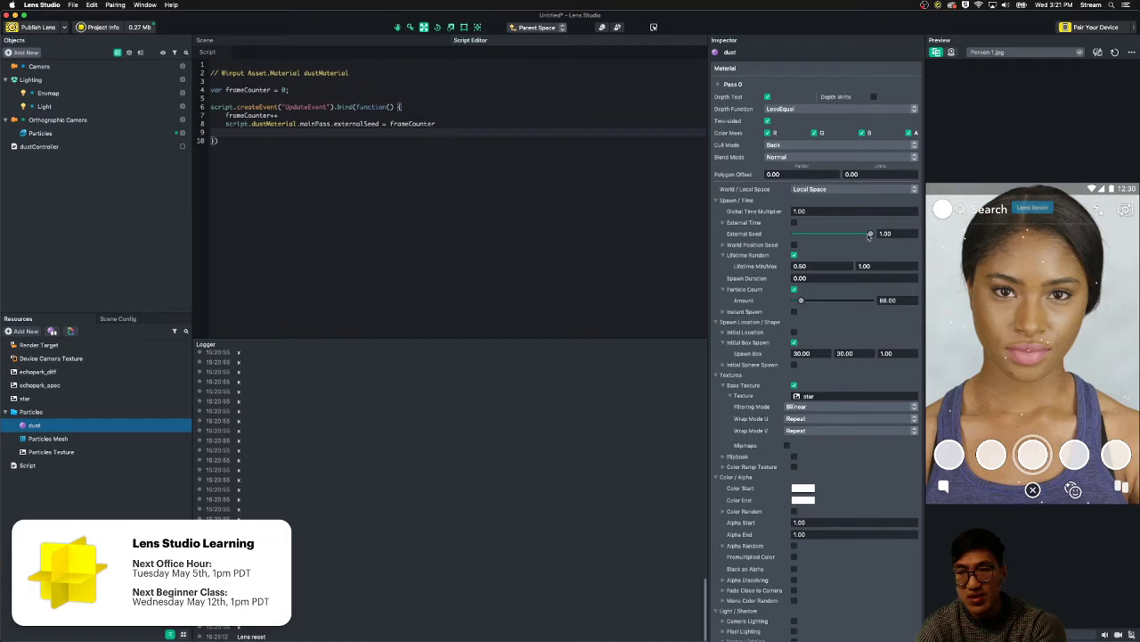
mouse_move(869, 234)
mouse_down()
mouse_move(784, 236)
mouse_move(868, 240)
mouse_up()
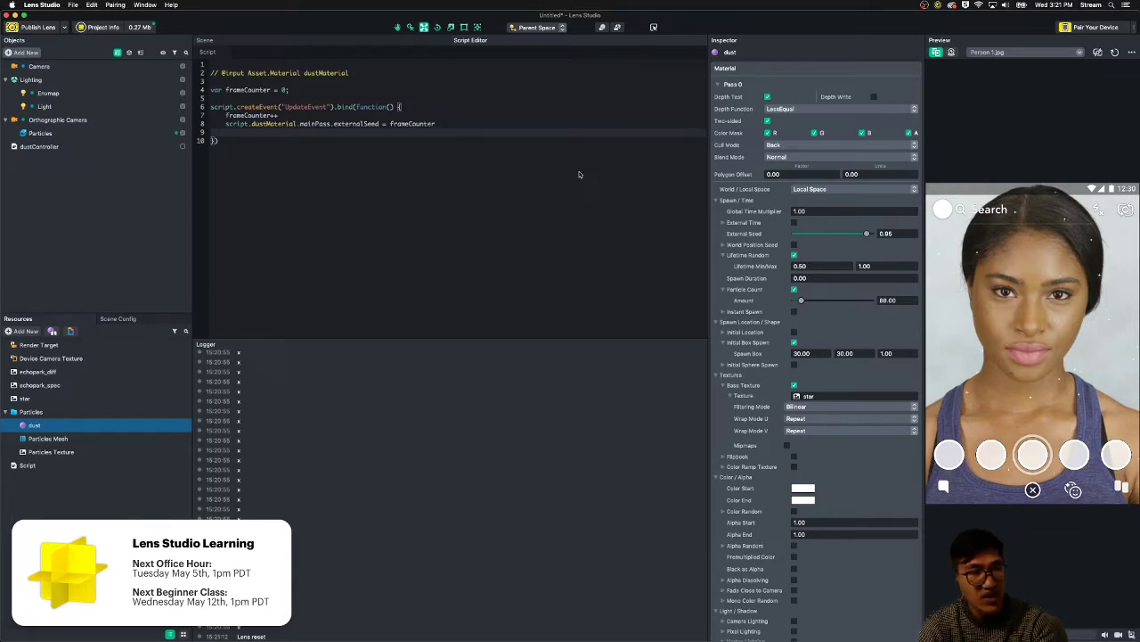
click(183, 147)
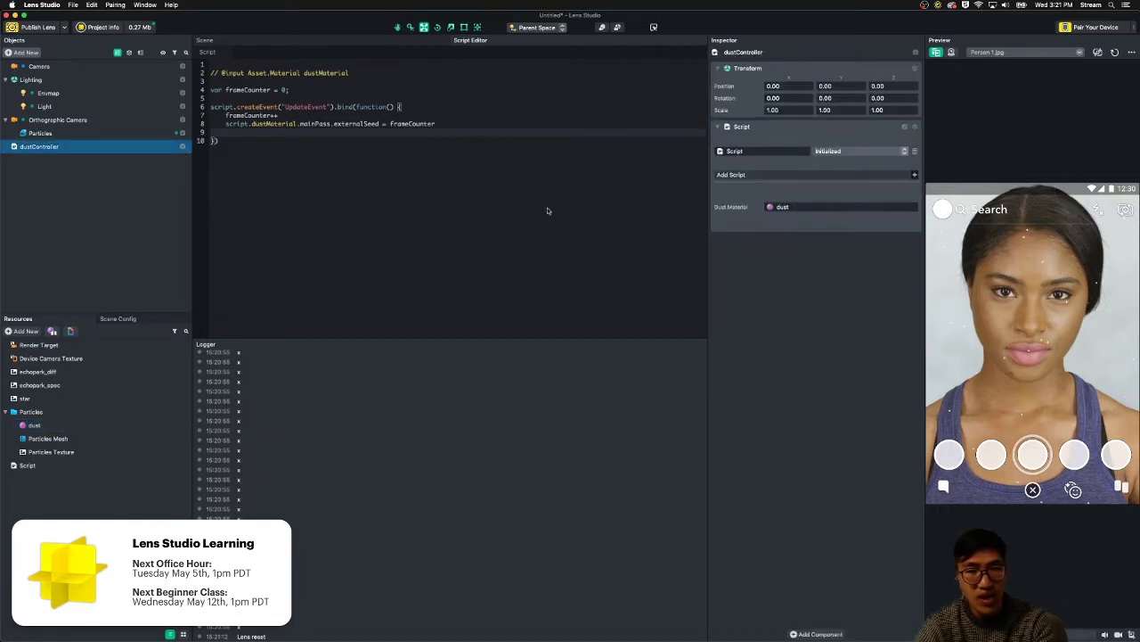
- Set the dust material's External Seed to 1.00 and read the property's description
click(76, 468)
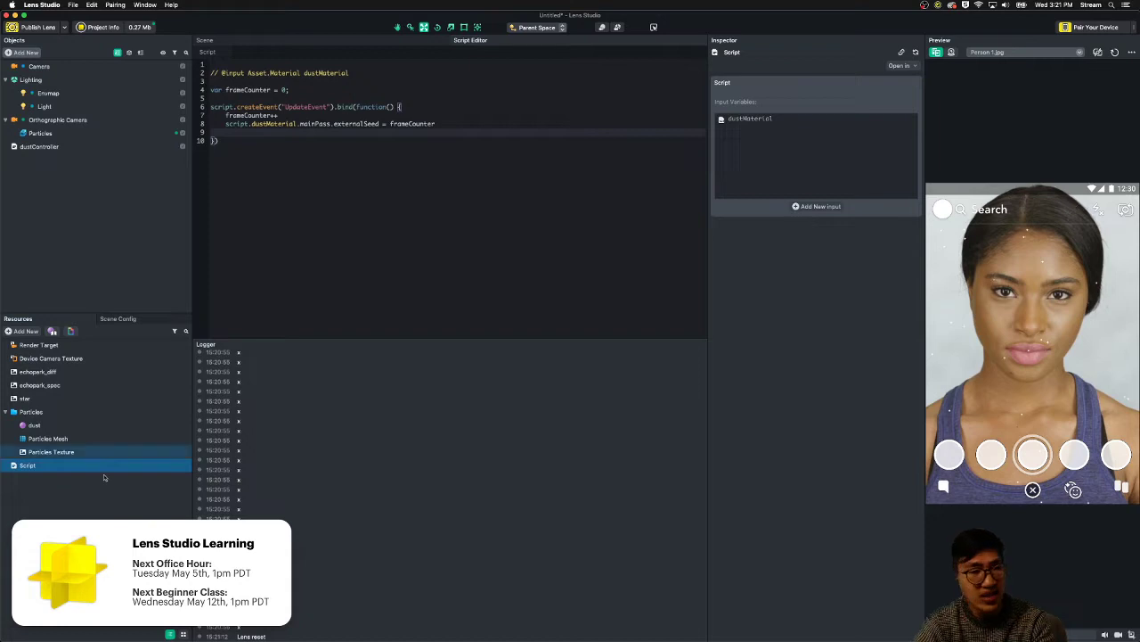
click(117, 425)
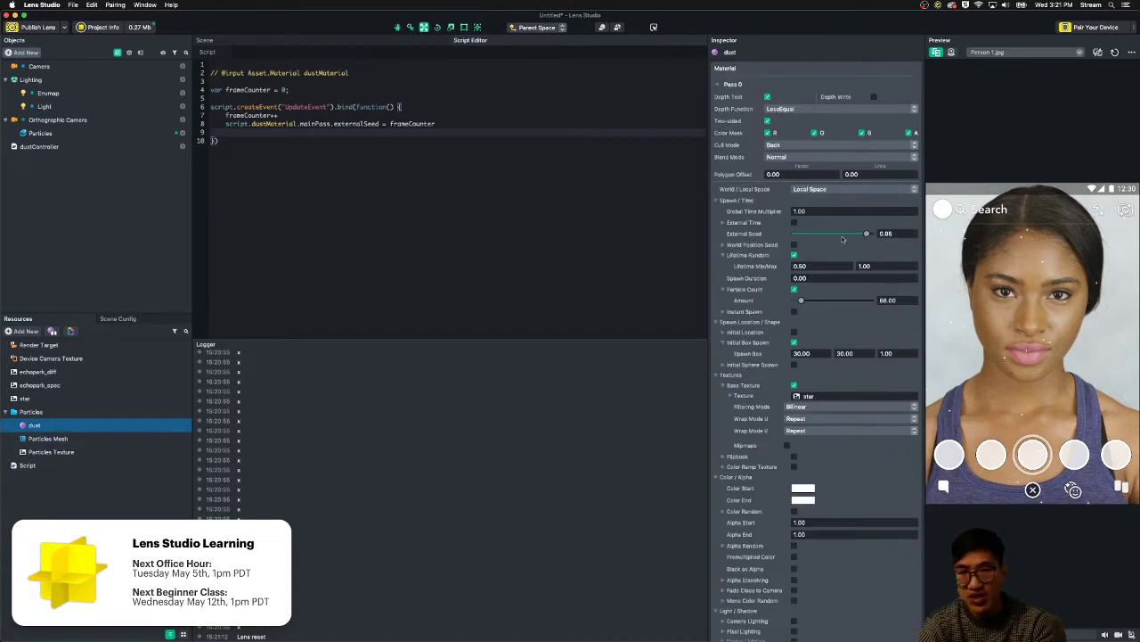
drag(842, 239, 980, 241)
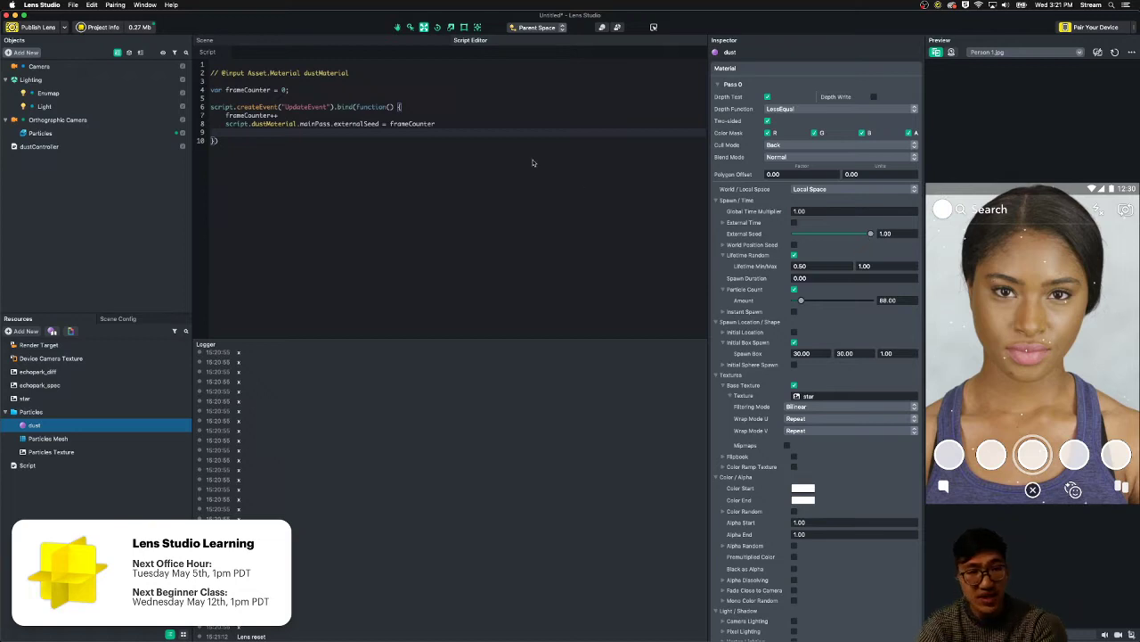
click(445, 126)
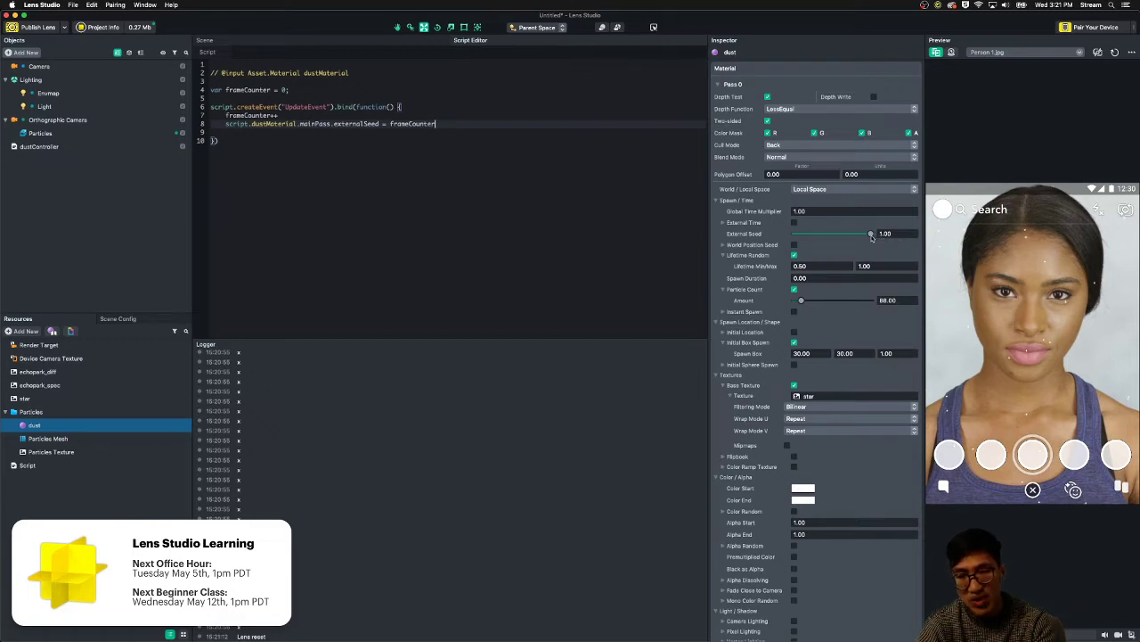
mouse_move(741, 240)
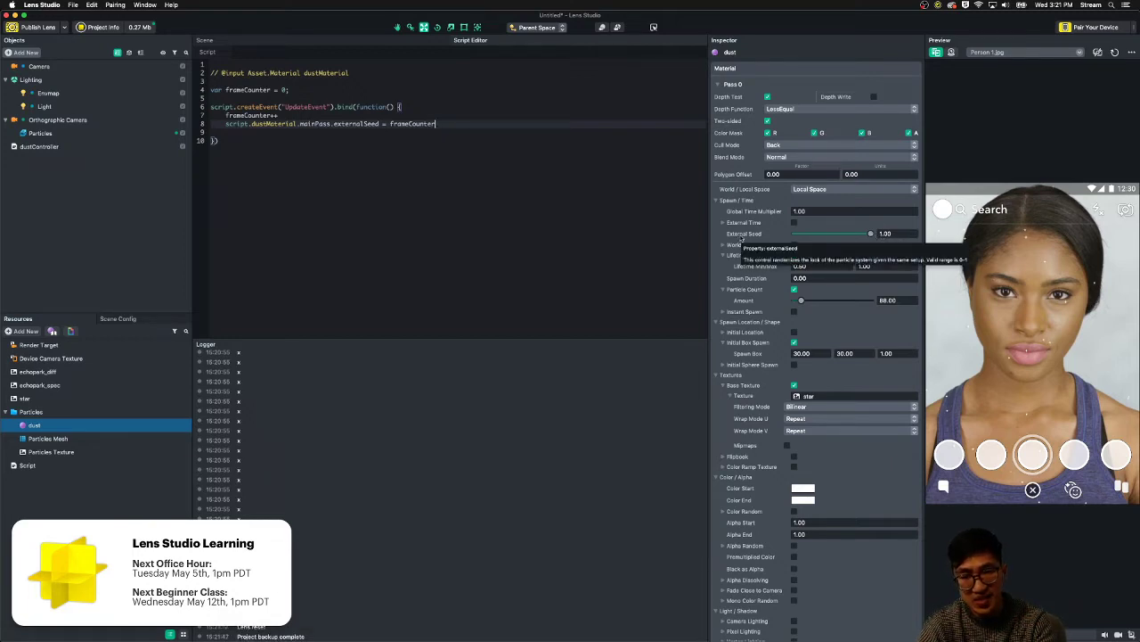
- Add print(frameCounter) on line 9 of the update function and save the script
click(446, 135)
text(print)
text((frameCount)
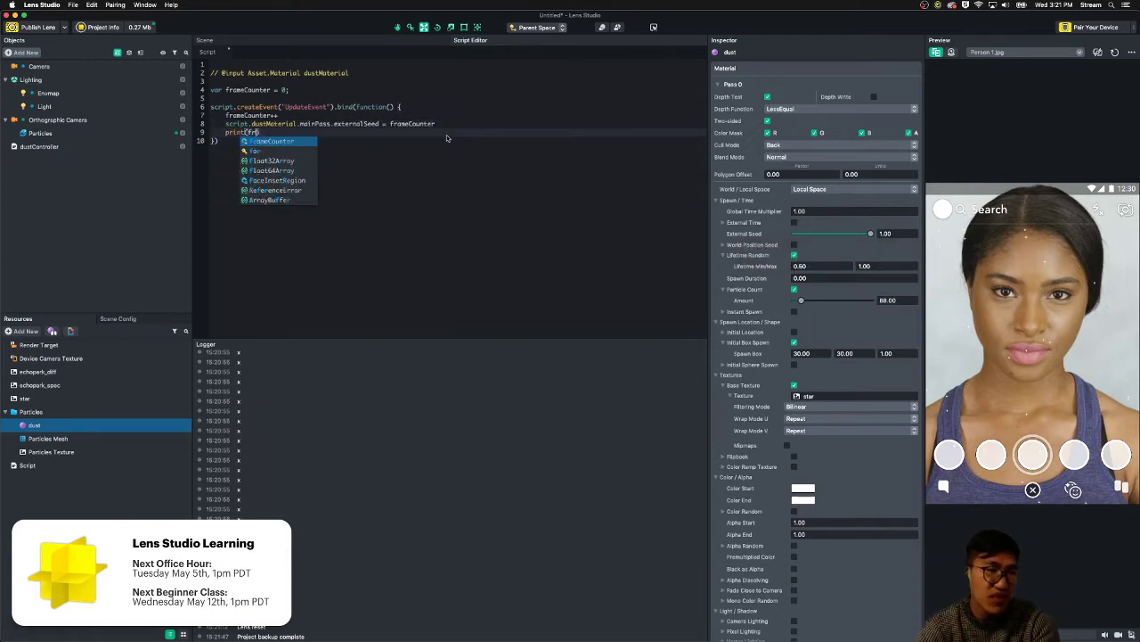
text(er)
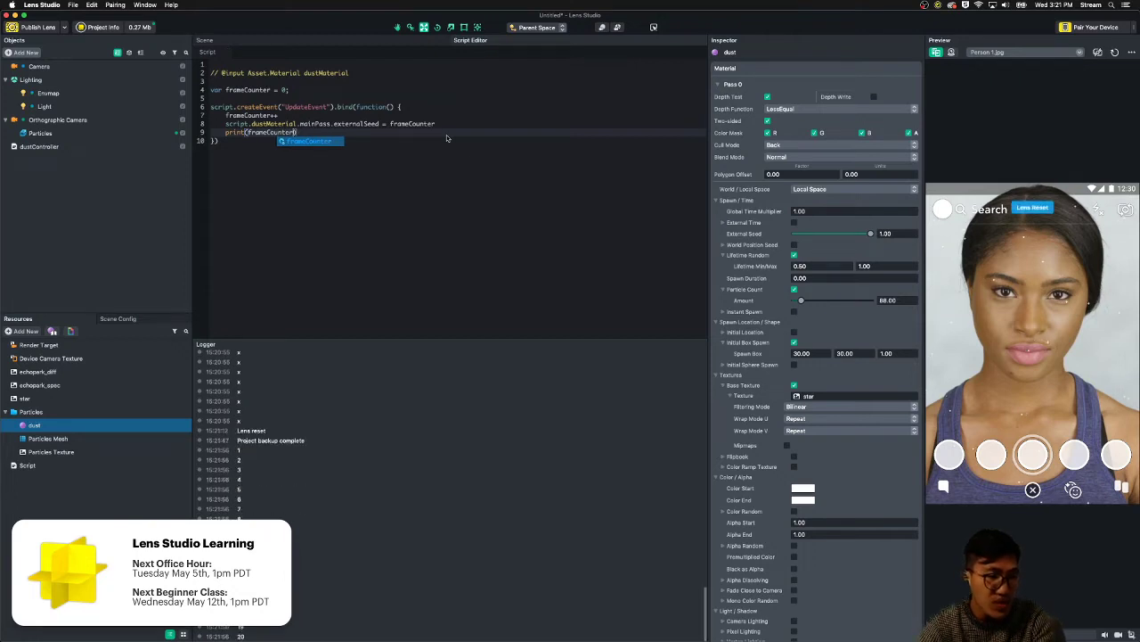
- Wrap the frameCounter value assigned to externalSeed on line 8 in Math.sin()
click(413, 122)
click(466, 124)
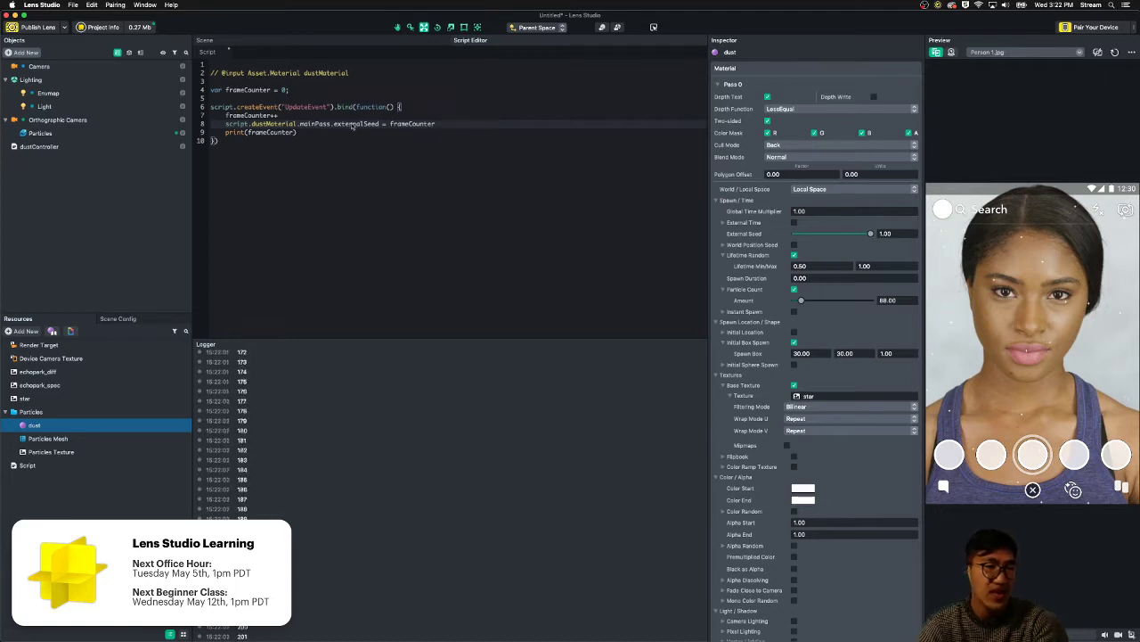
click(390, 124)
text(Math.sin()
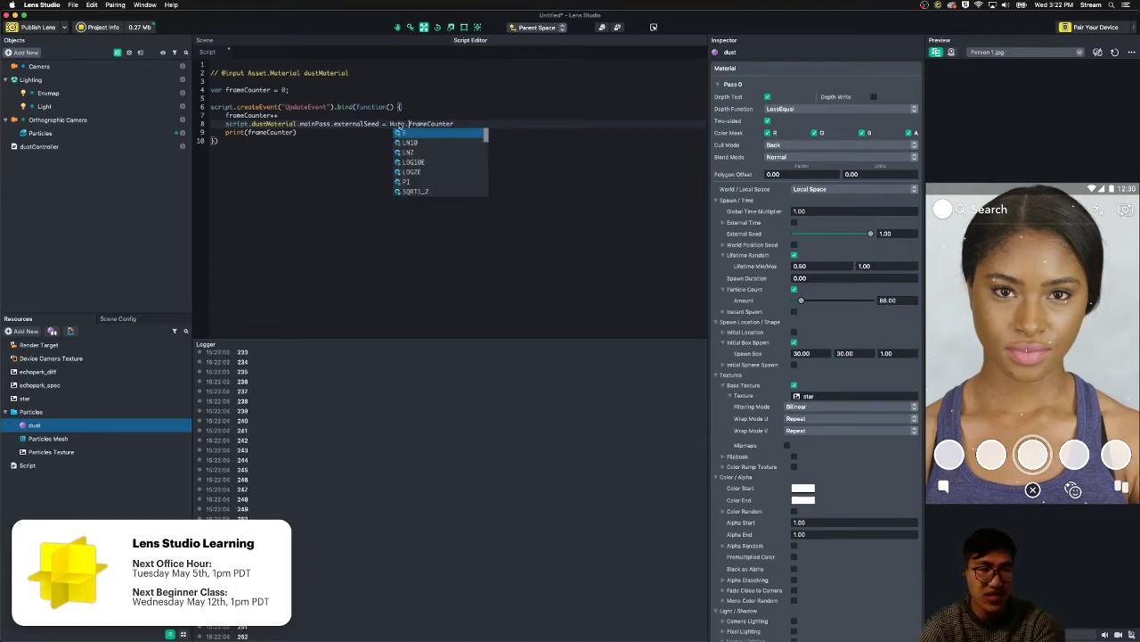
click(480, 126)
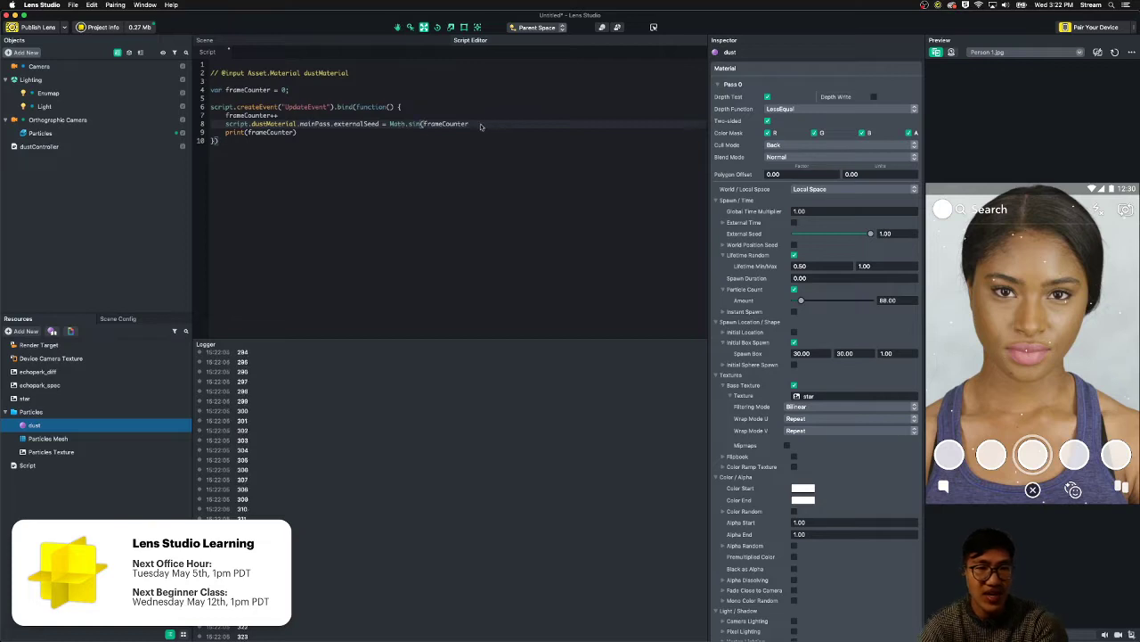
text())
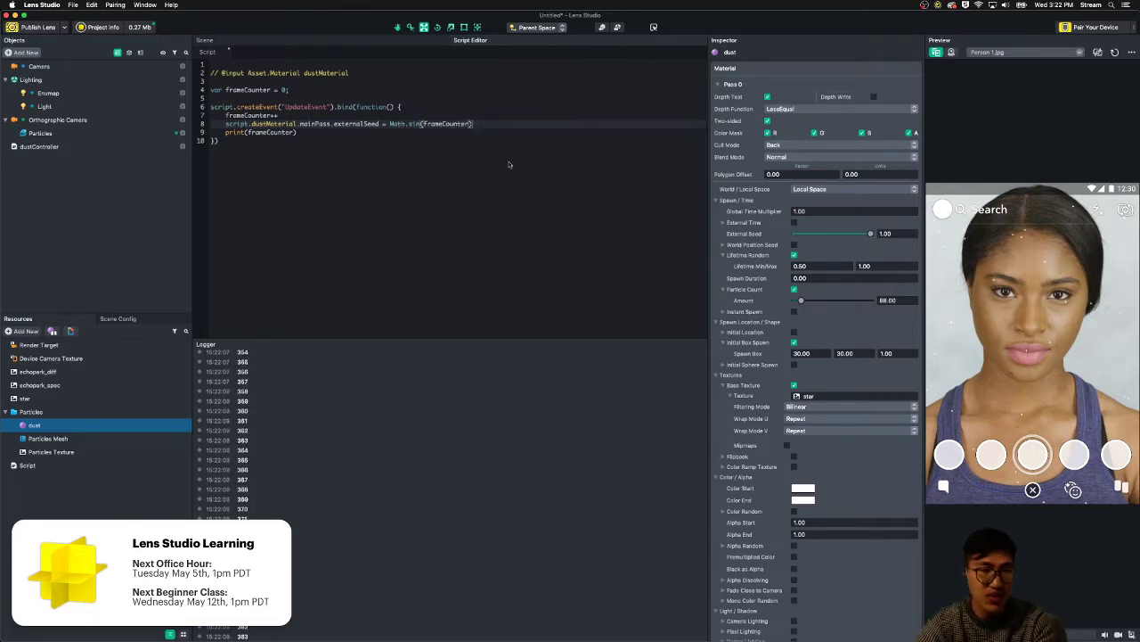
- Replace frameCounter in the line 9 print call with script.dustMaterial.mainPass.externalSeed and save the script
drag(379, 125, 227, 131)
key(ctrl+c)
double_click(267, 133)
key(ctrl+v)
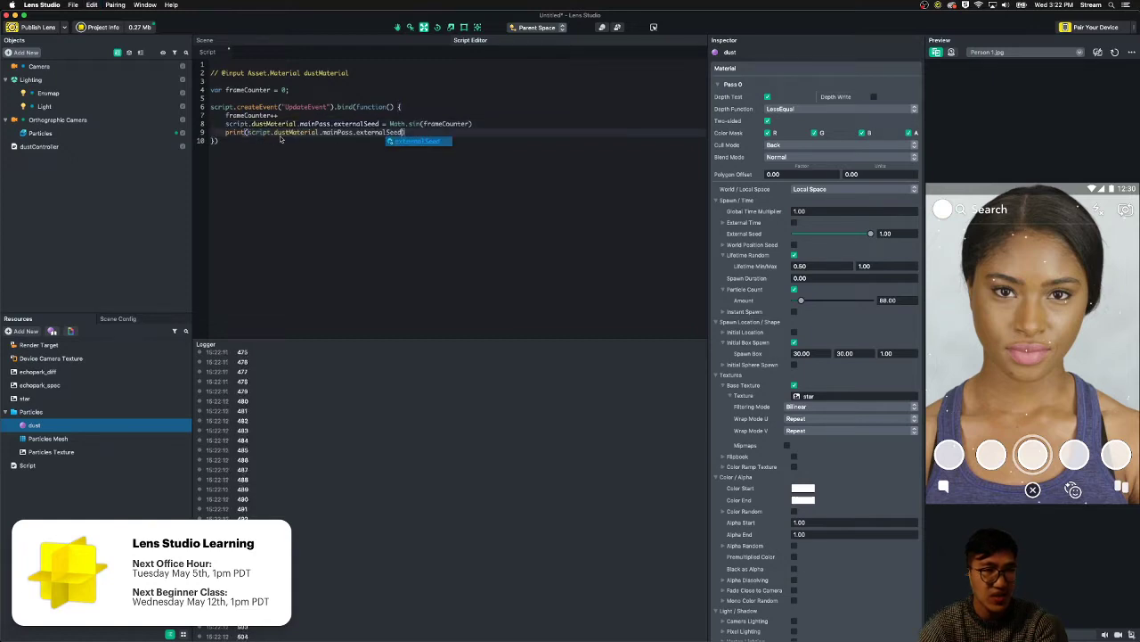
key(ctrl+s)
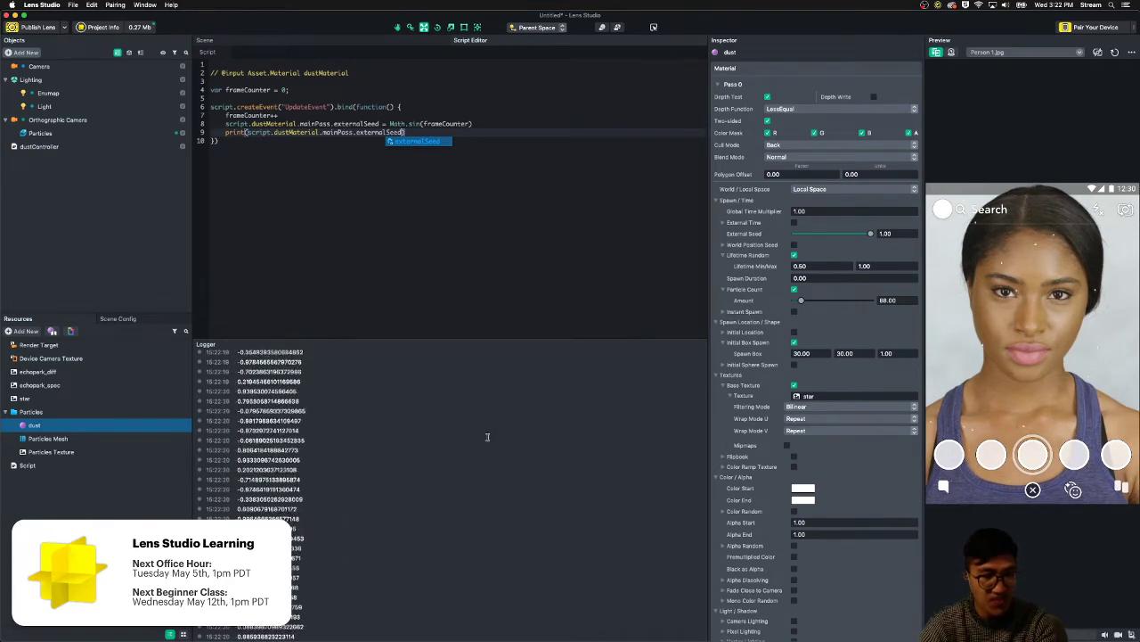
- Comment out the print statement on line 9 and save the script
click(431, 134)
key(super+slash)
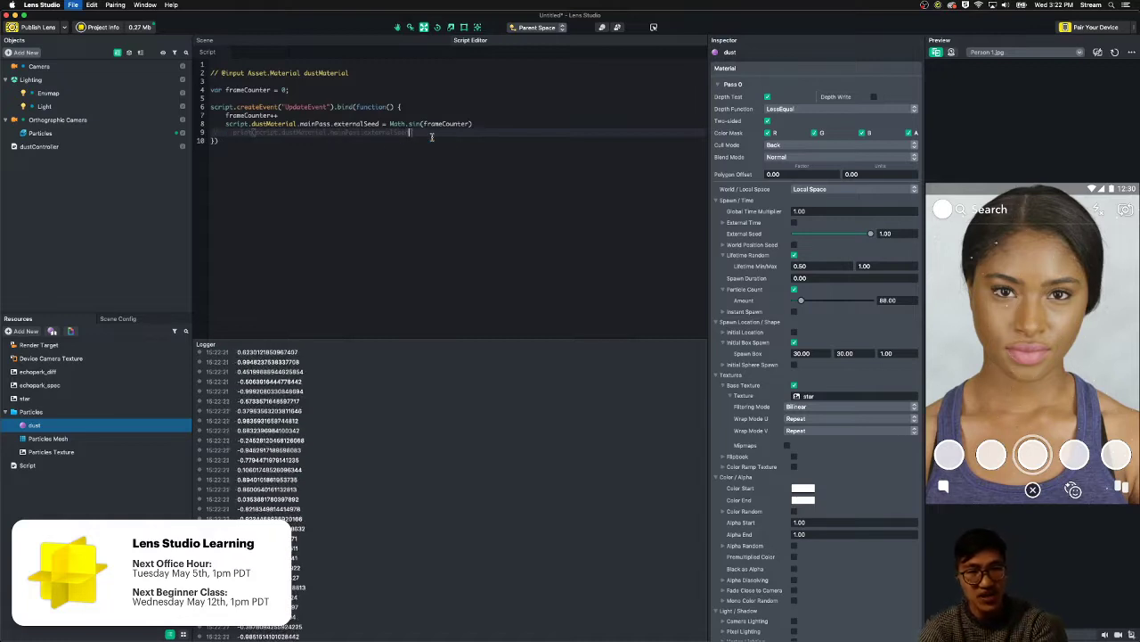
- Insert blank lines below the frameCounter declaration and begin declaring the variable doEvery on line 5
click(385, 90)
key(Return)
key(Return)
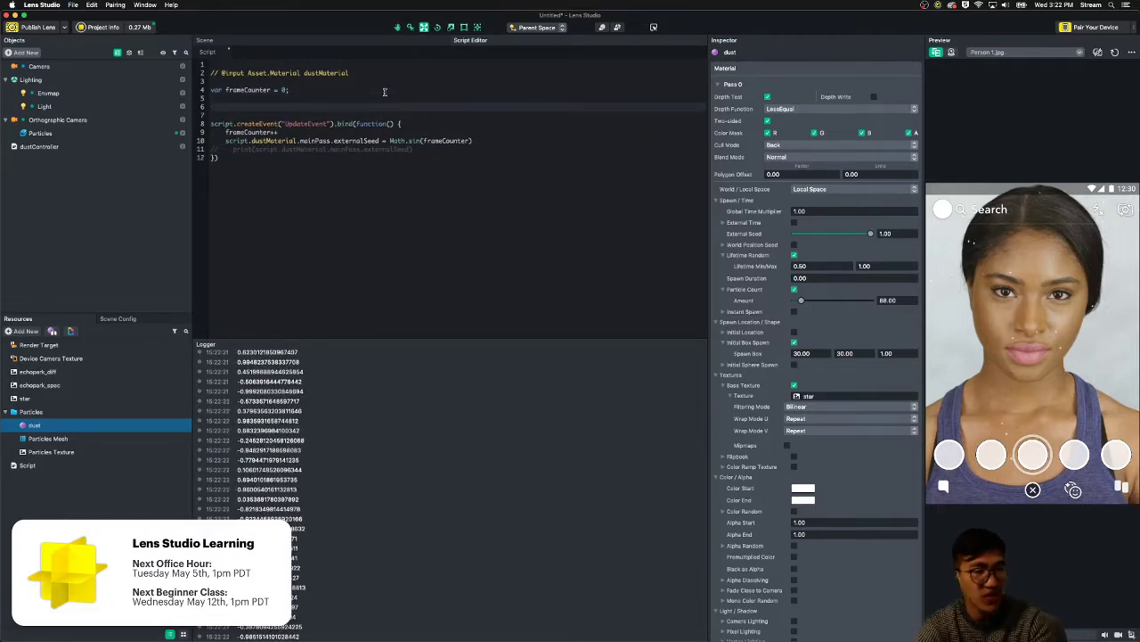
text(var)
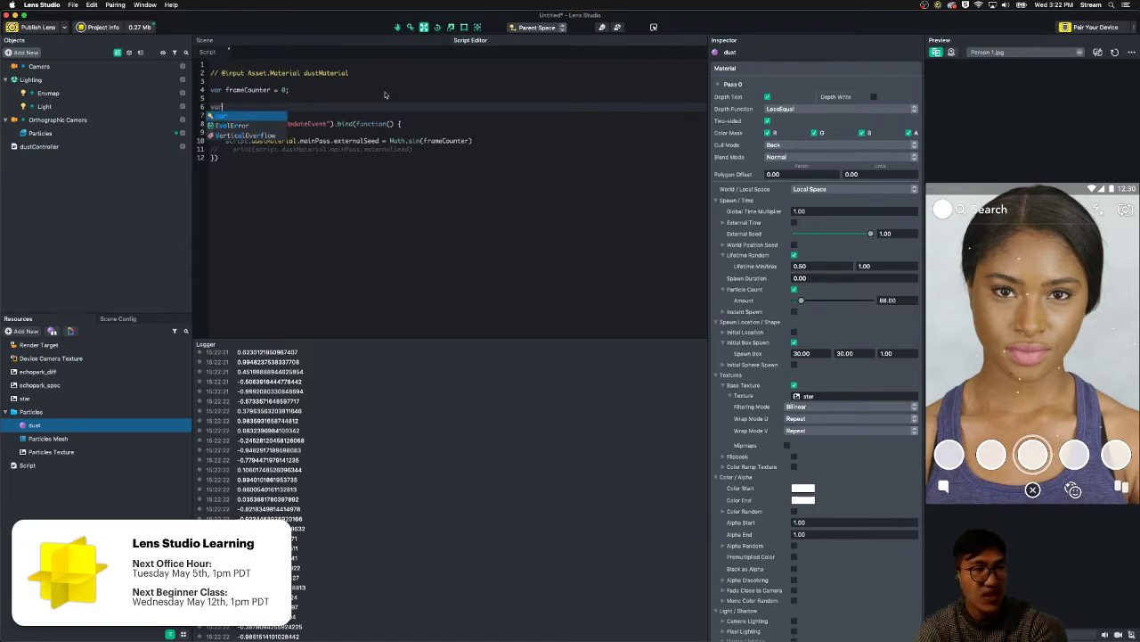
key(BackSpace)
key(BackSpace)
key(BackSpace)
key(Up)
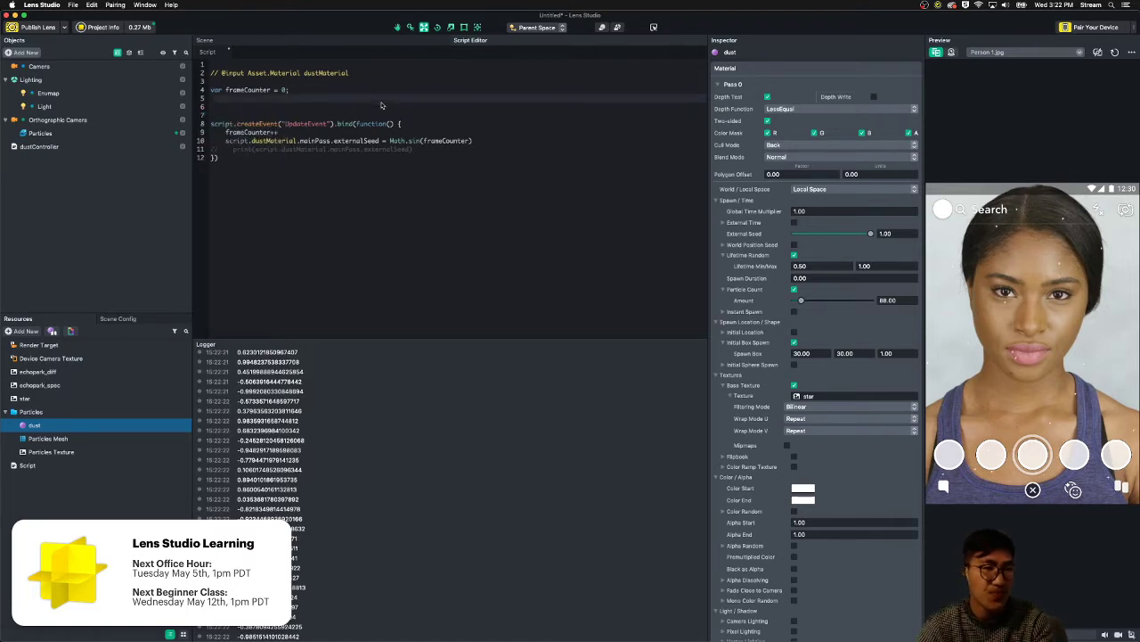
text(var)
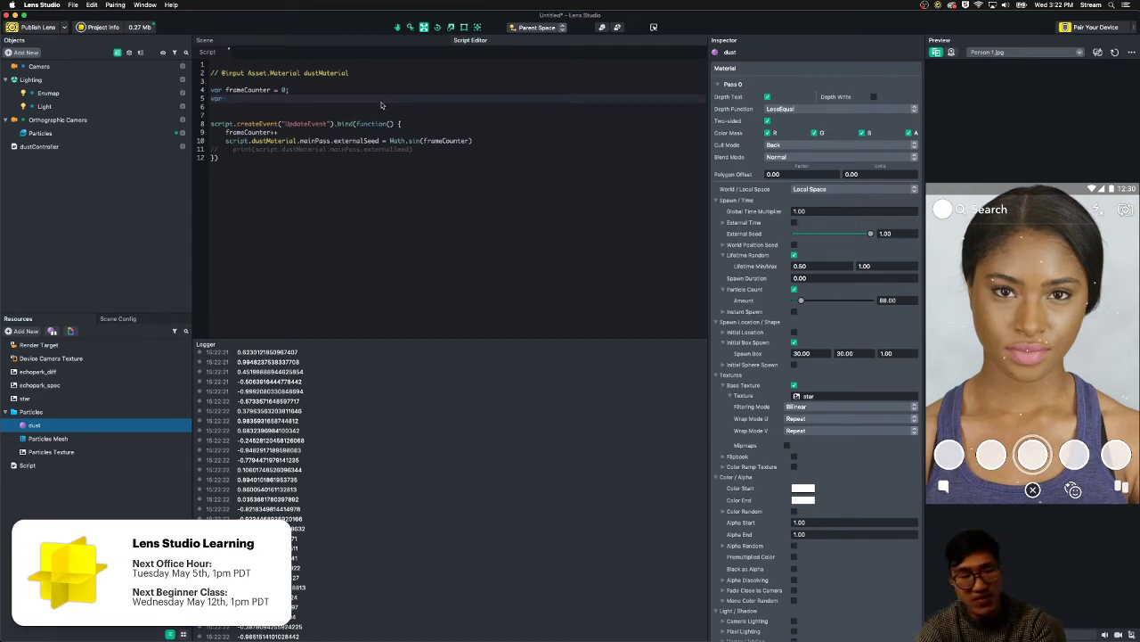
text( do)
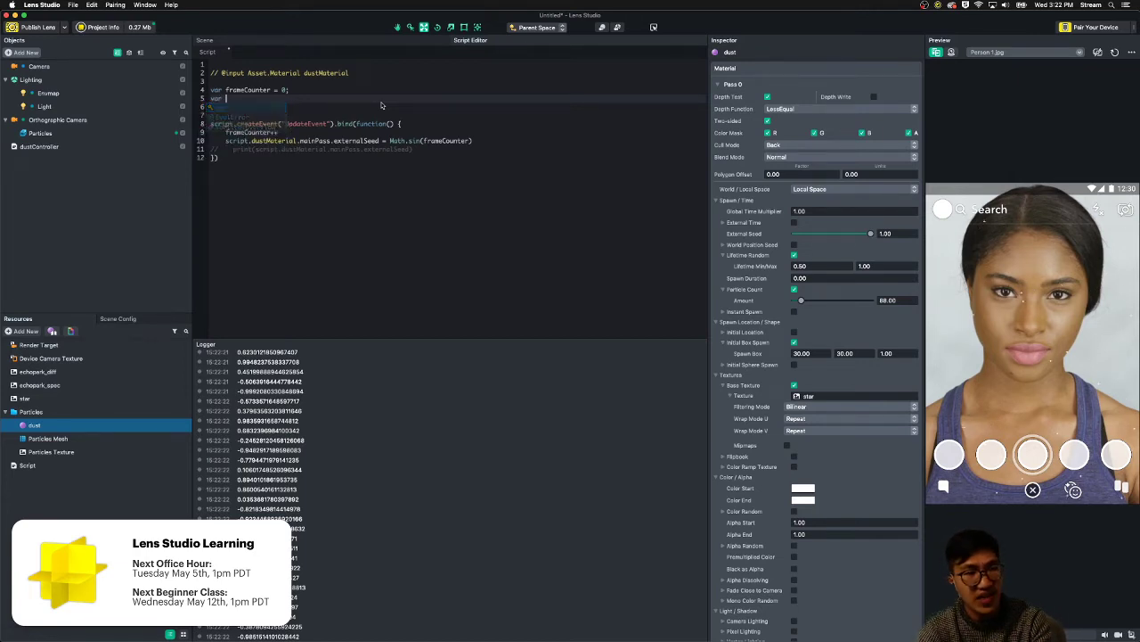
text(Every)
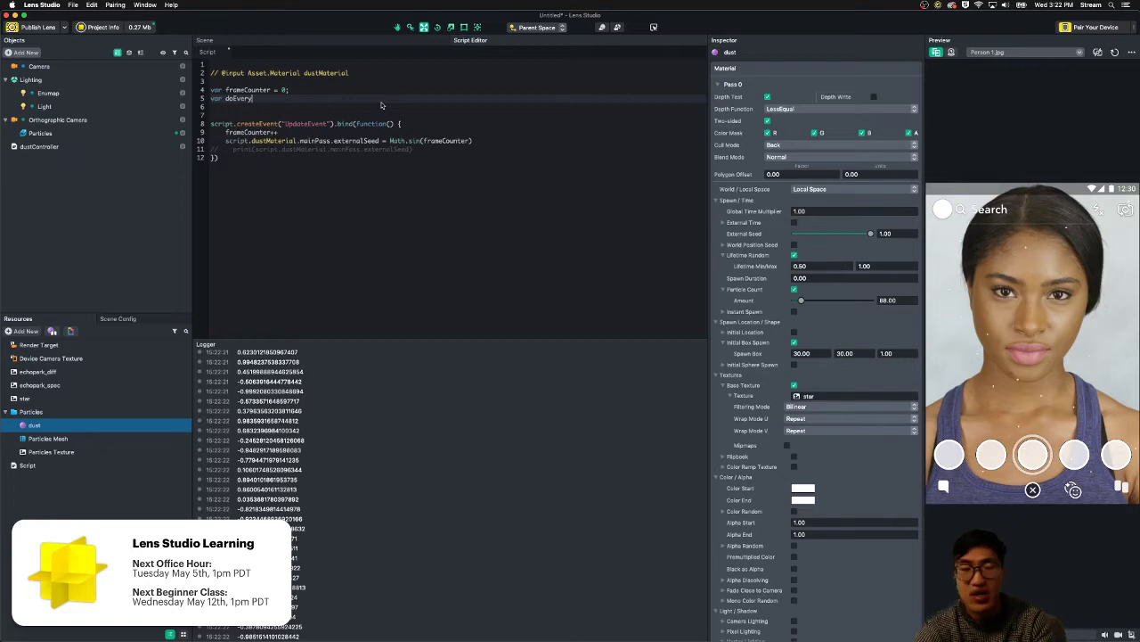
- Complete the second variable declaration as var doEveryFrame = 4;
text(Frame =)
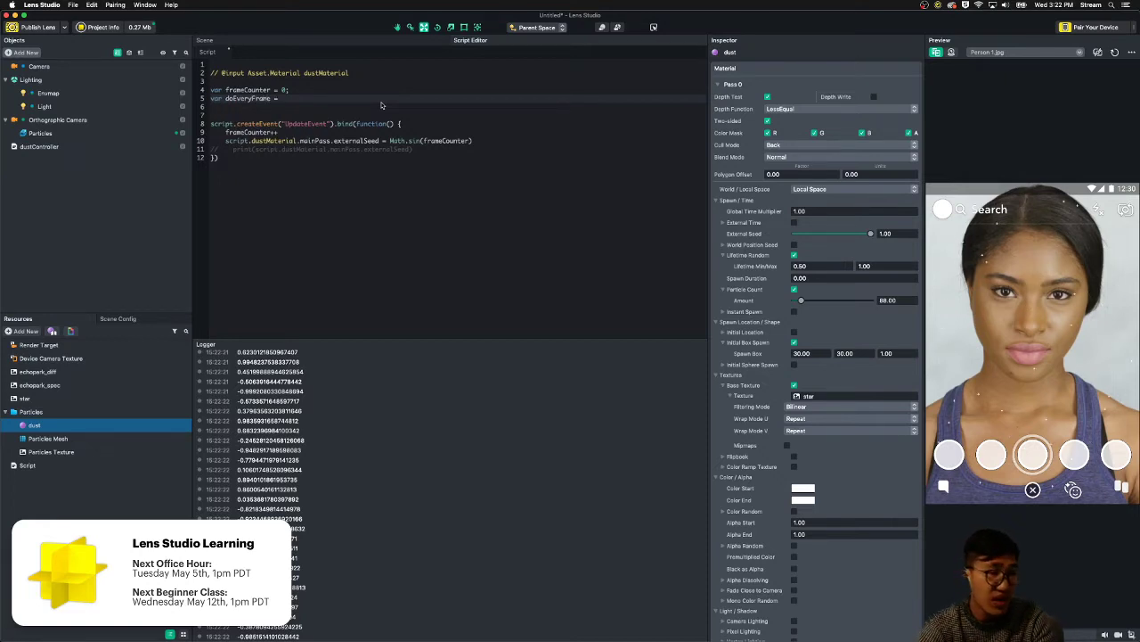
text( 4;)
key(Return)
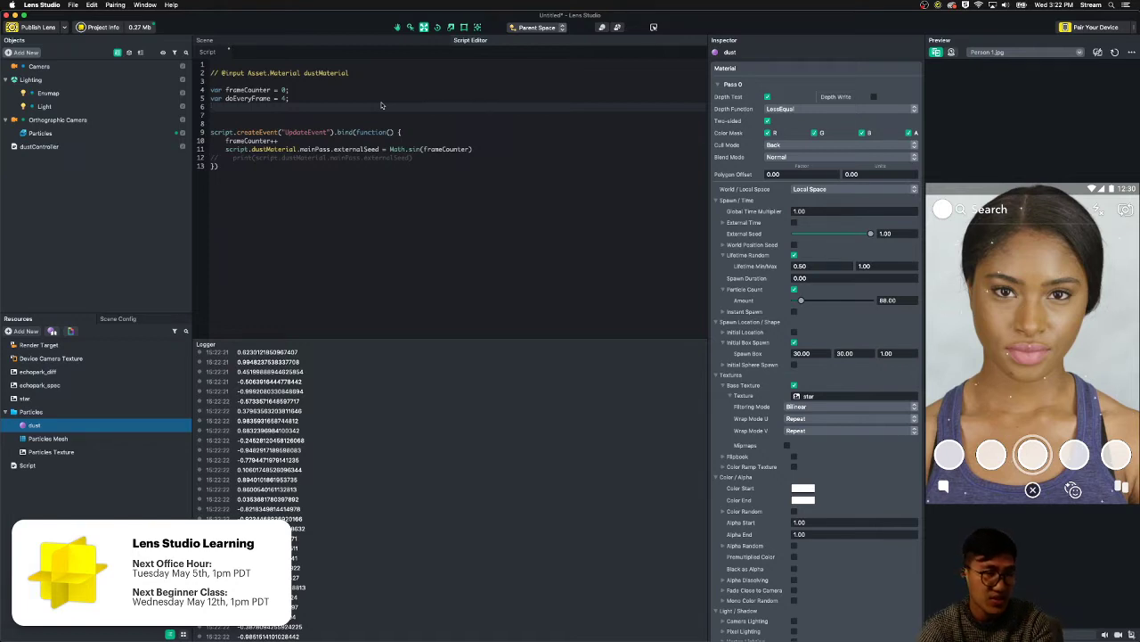
- Declare a variable currentFrame with the value 0 below doEveryFrame
text(var)
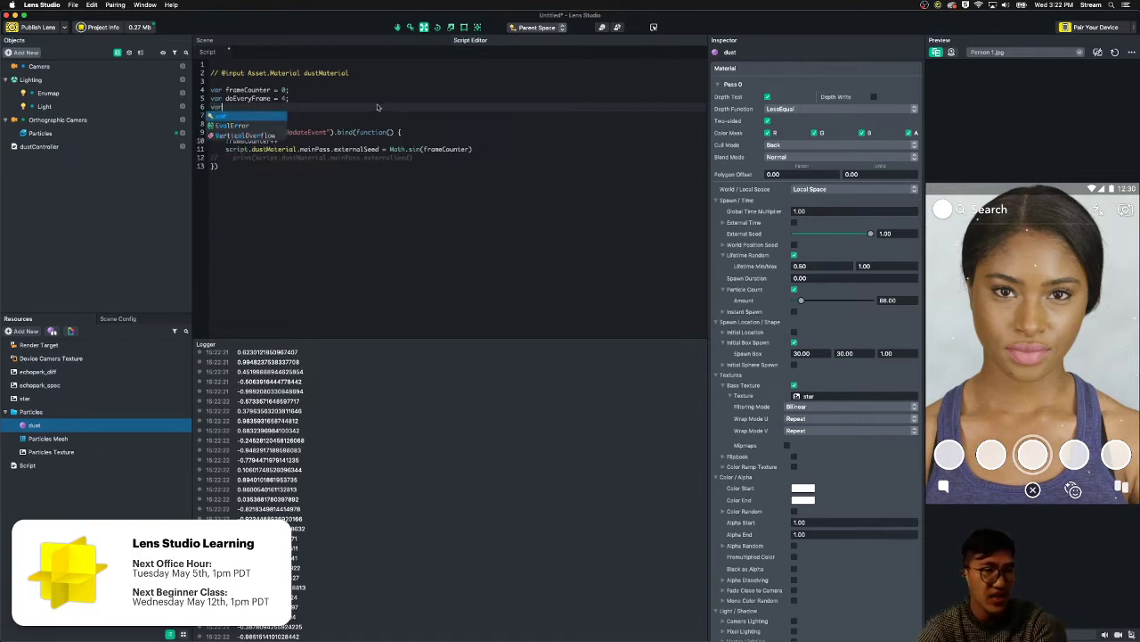
text( currentFrame = )
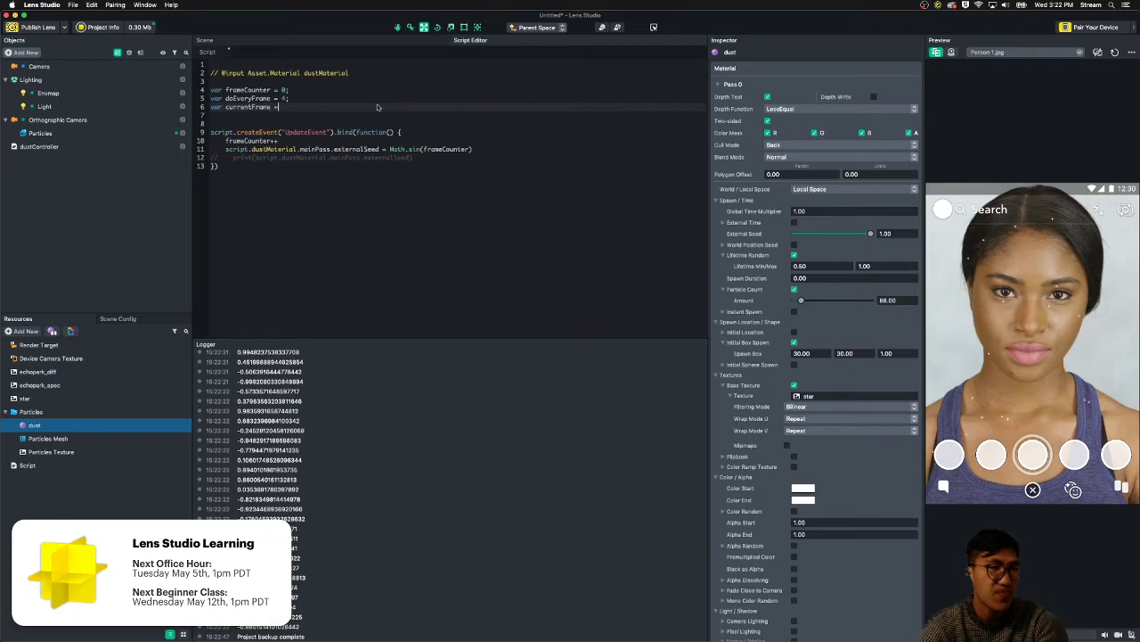
text(0;)
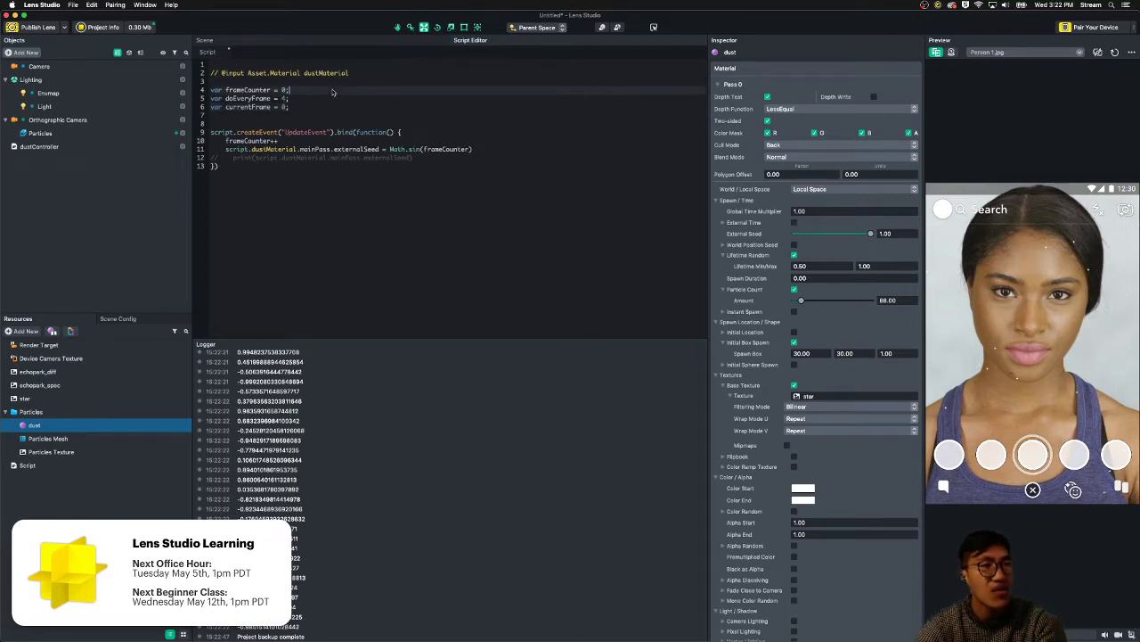
- Insert a blank line between the frameCounter and doEveryFrame declarations
click(335, 90)
key(Return)
click(538, 160)
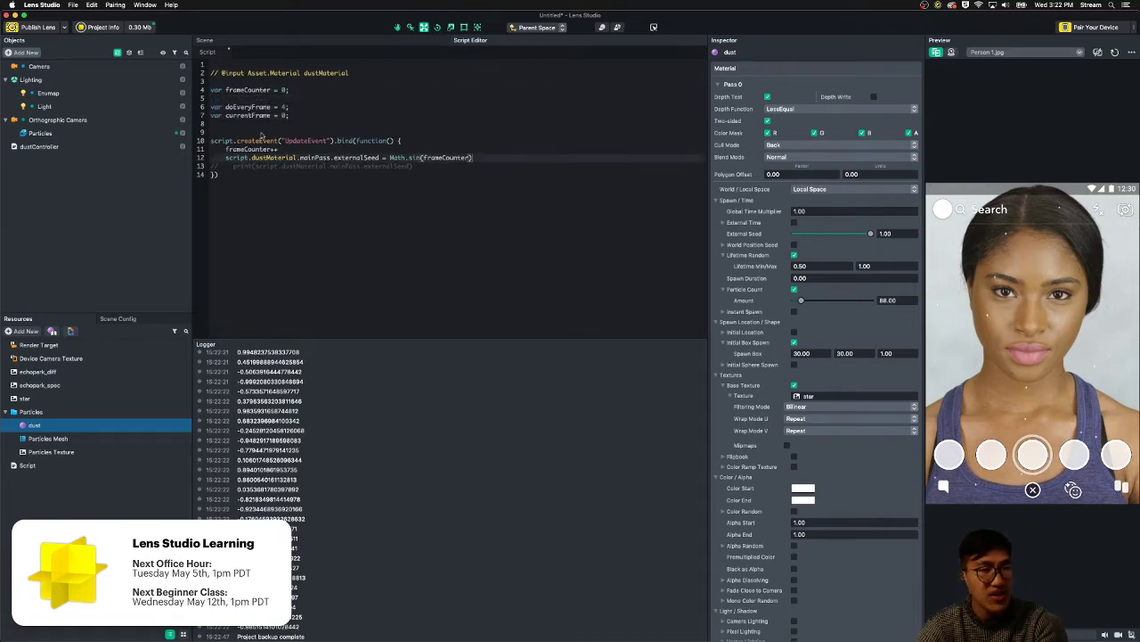
- Delete the currentFrame declaration and its leftover empty line
drag(308, 150, 225, 151)
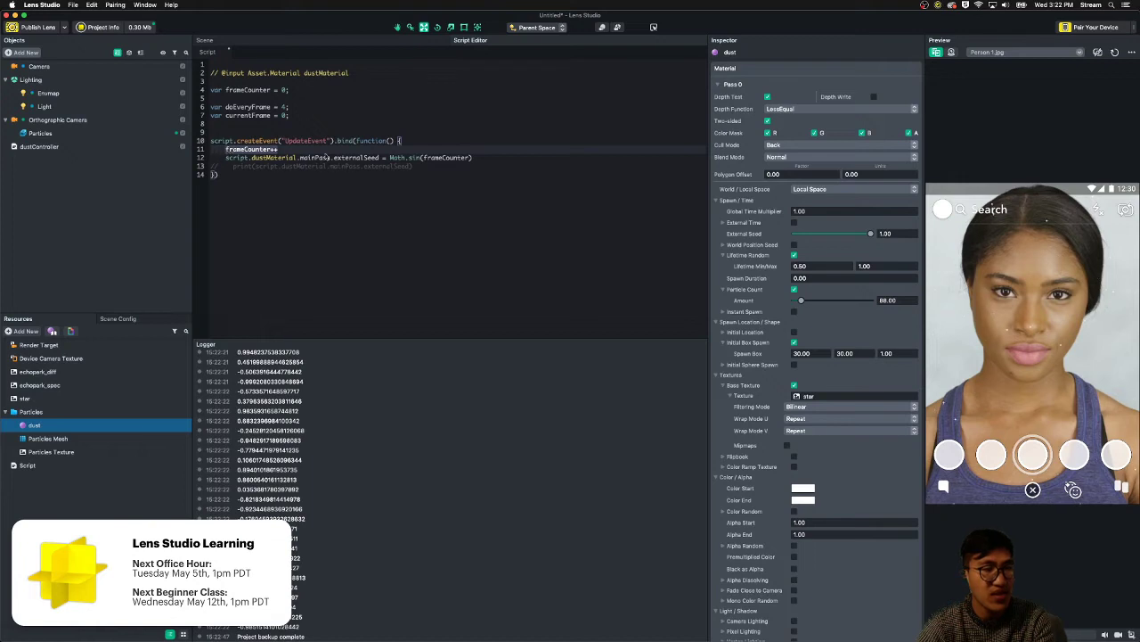
drag(319, 117, 210, 116)
key(BackSpace)
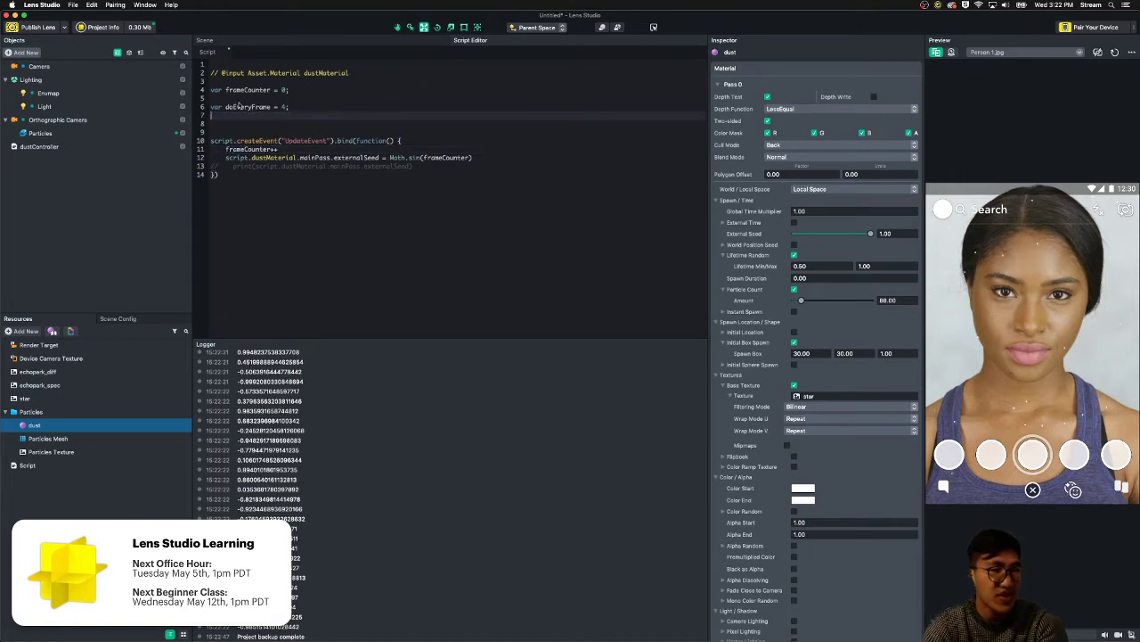
key(BackSpace)
- Below frameCounter++ in the update function, add the condition if (frameCounter % doEveryFrame == 0)
click(316, 141)
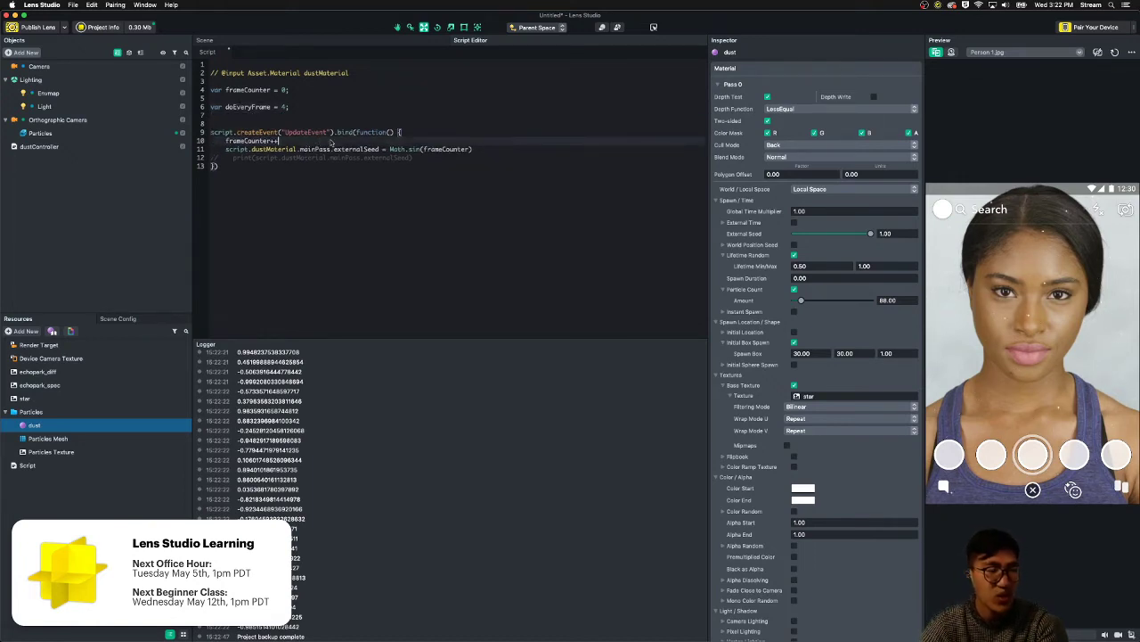
key(Return)
text(if)
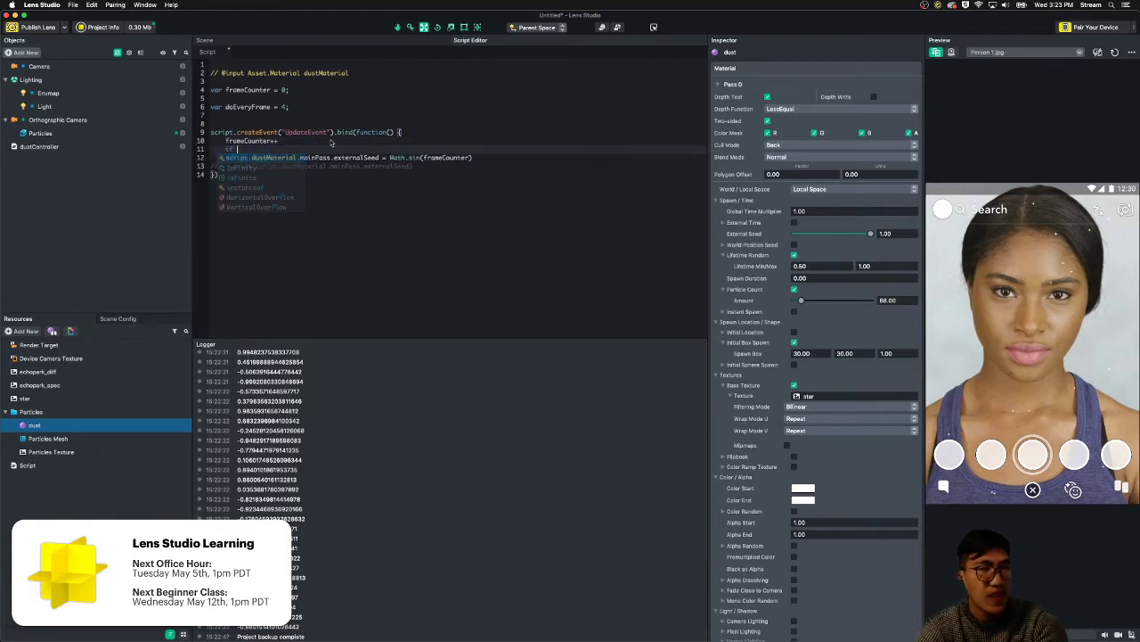
text( (frameCounter %)
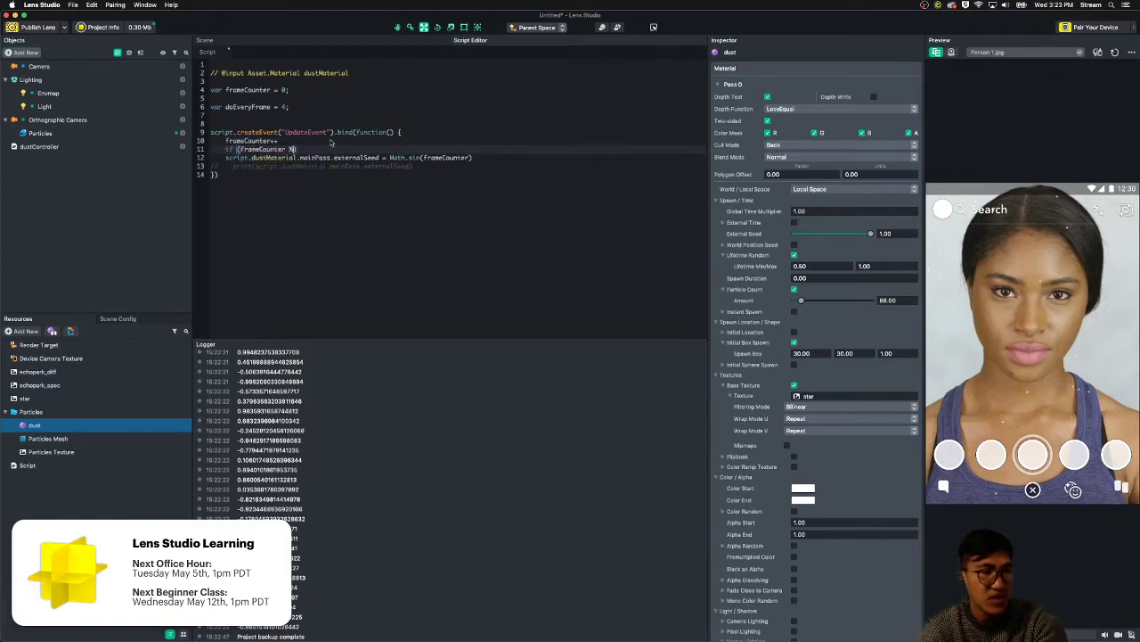
text( doE)
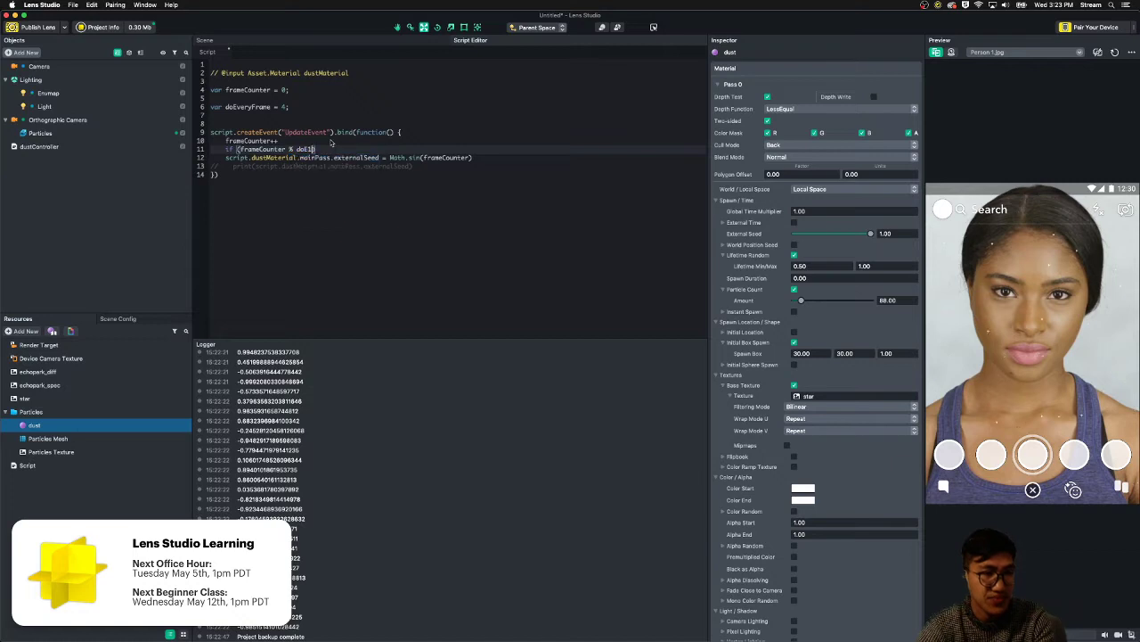
text(veryFrame == 0)
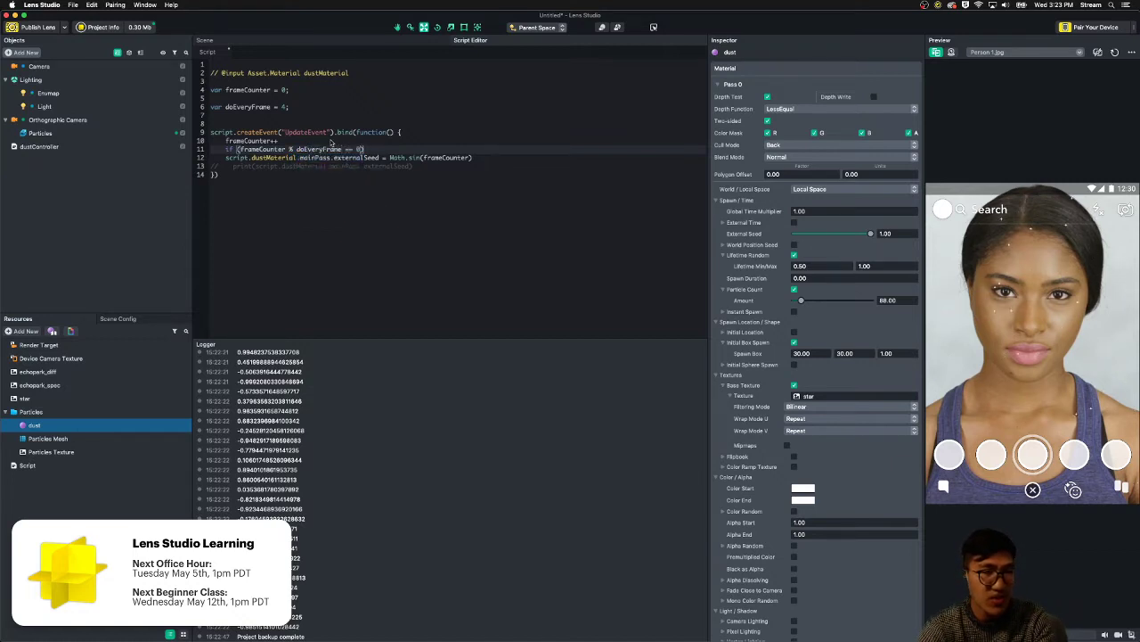
- Change the condition's comparison operator to strict equality (===)
key(Up)
key(Up)
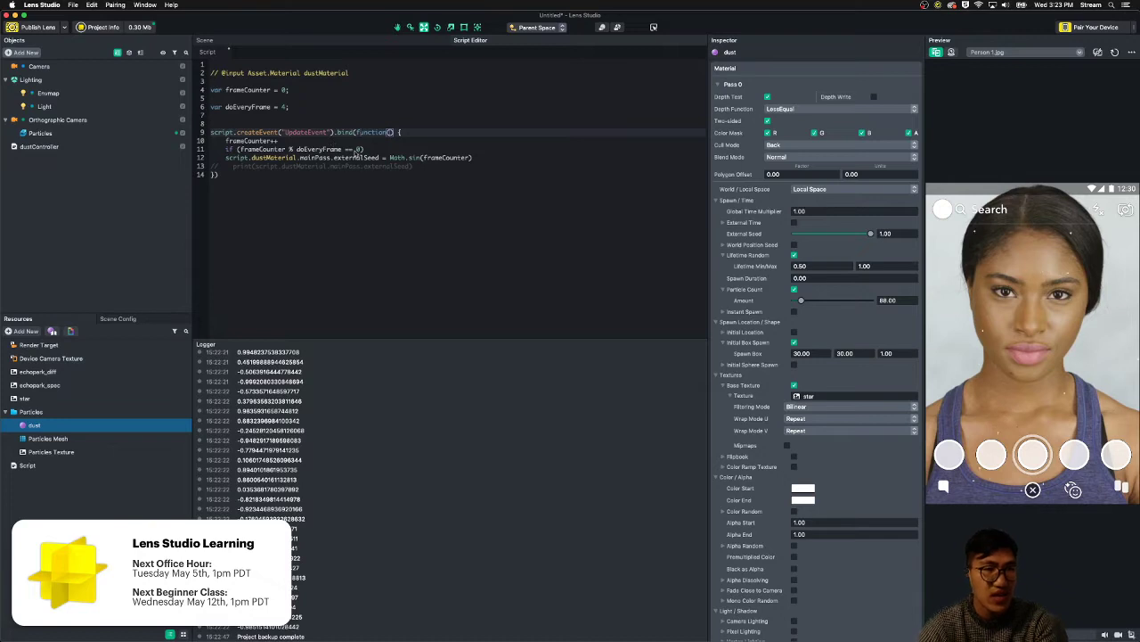
click(353, 150)
text(=)
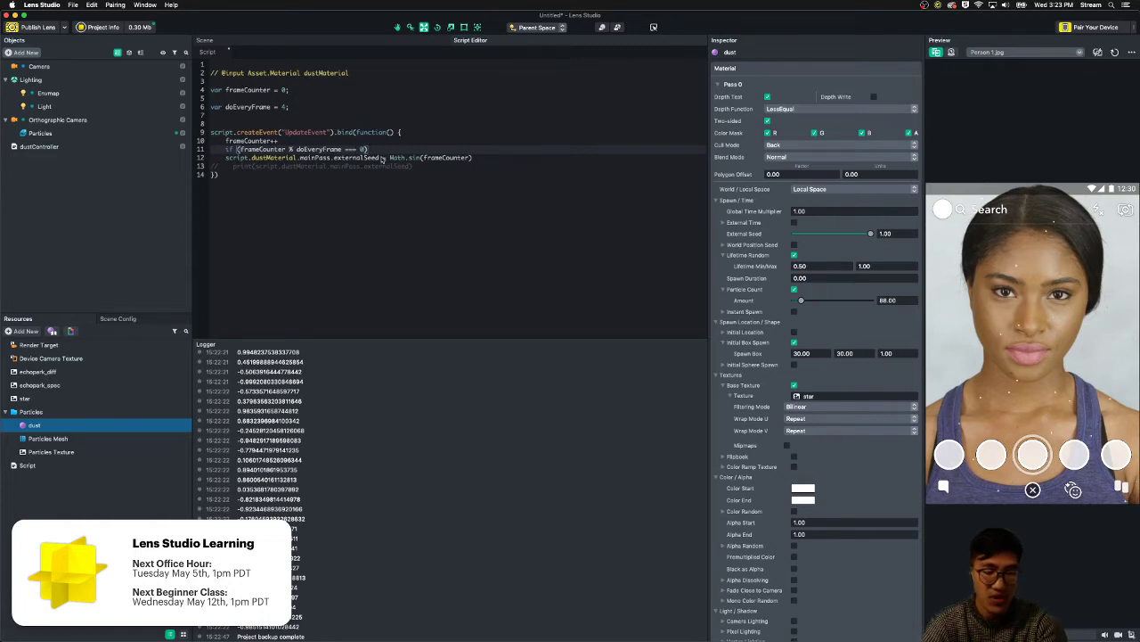
- Enclose the dustMaterial externalSeed assignment in the if statement's braces and indent it
click(372, 149)
text({)
key(Return)
drag(476, 176, 279, 158)
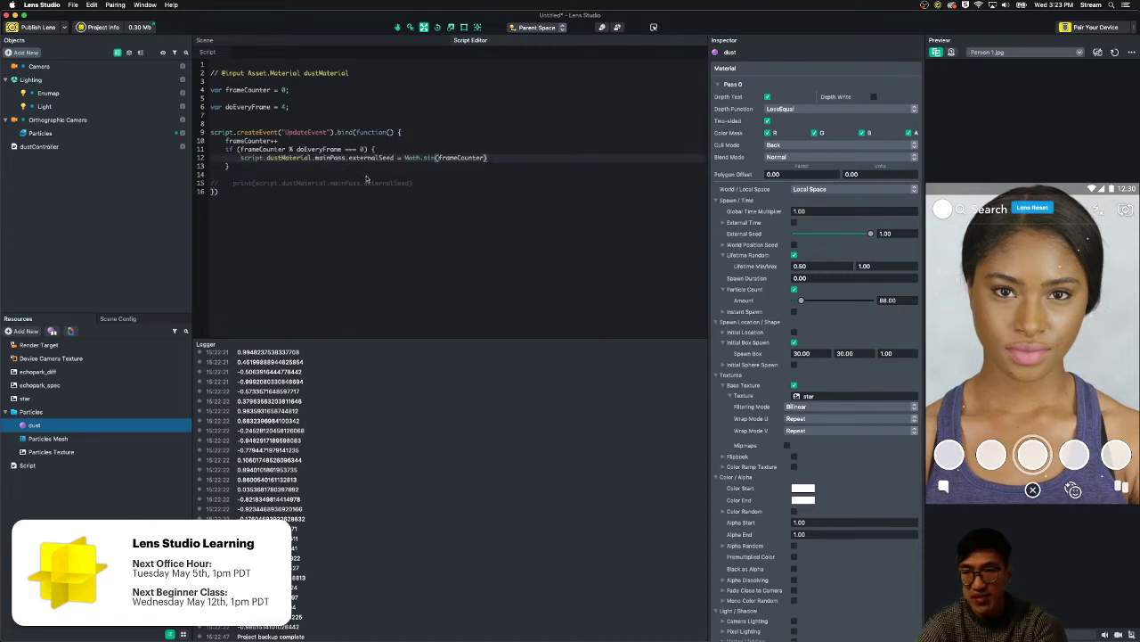
click(349, 159)
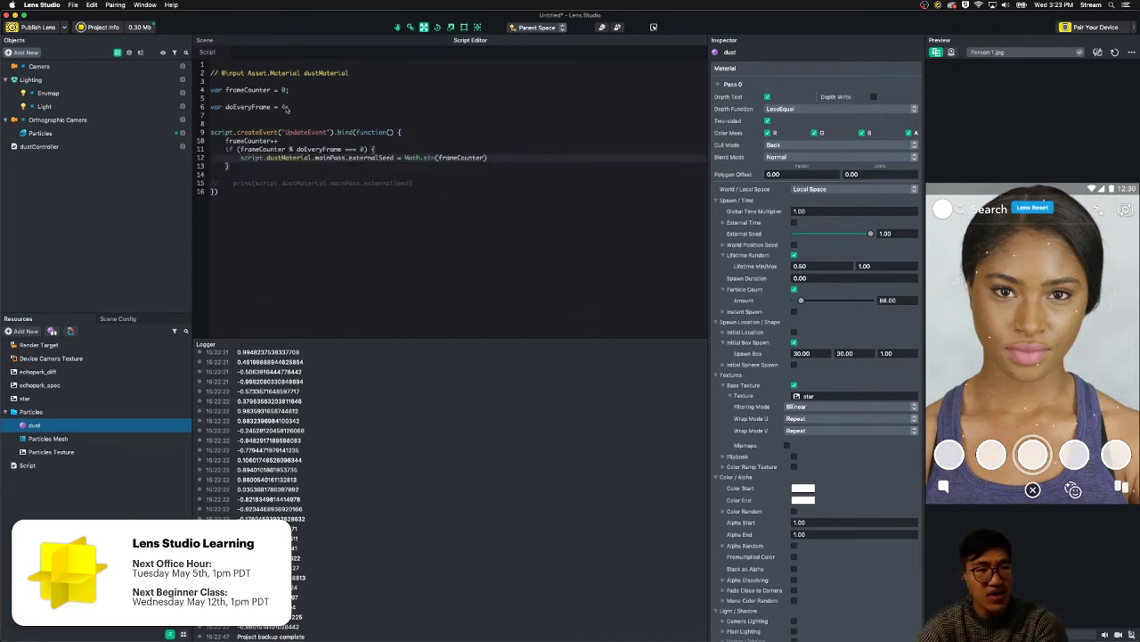
- Set the doEveryFrame variable to 10
double_click(284, 107)
text(10)
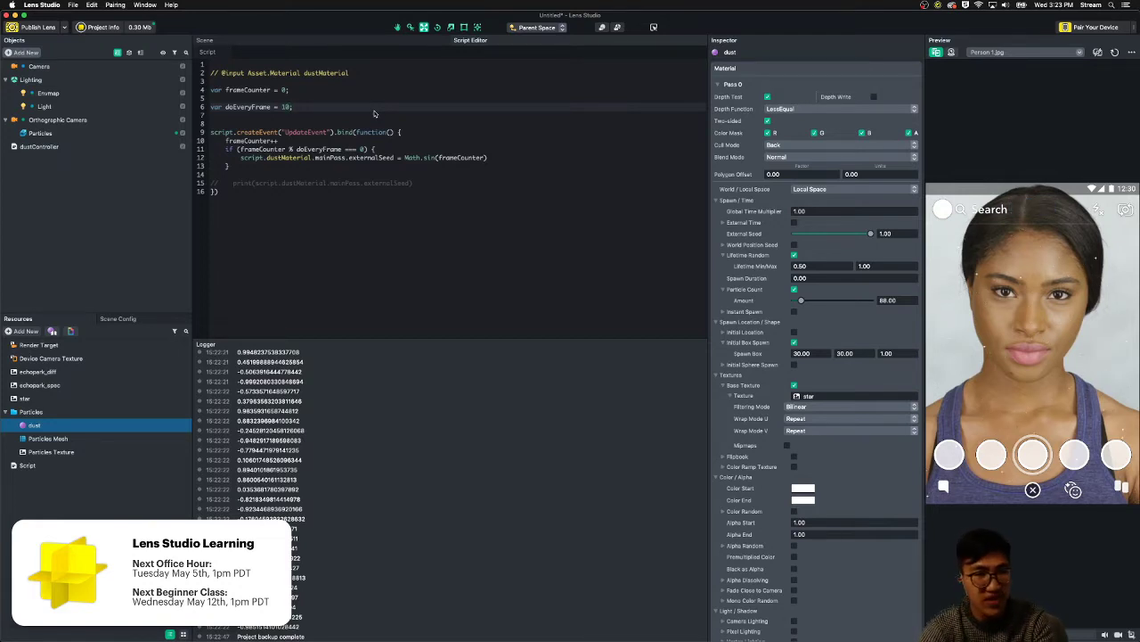
text(;)
- Add print(frameCounter % doEveryFrame) below frameCounter++ to log the remainder on every update
click(394, 148)
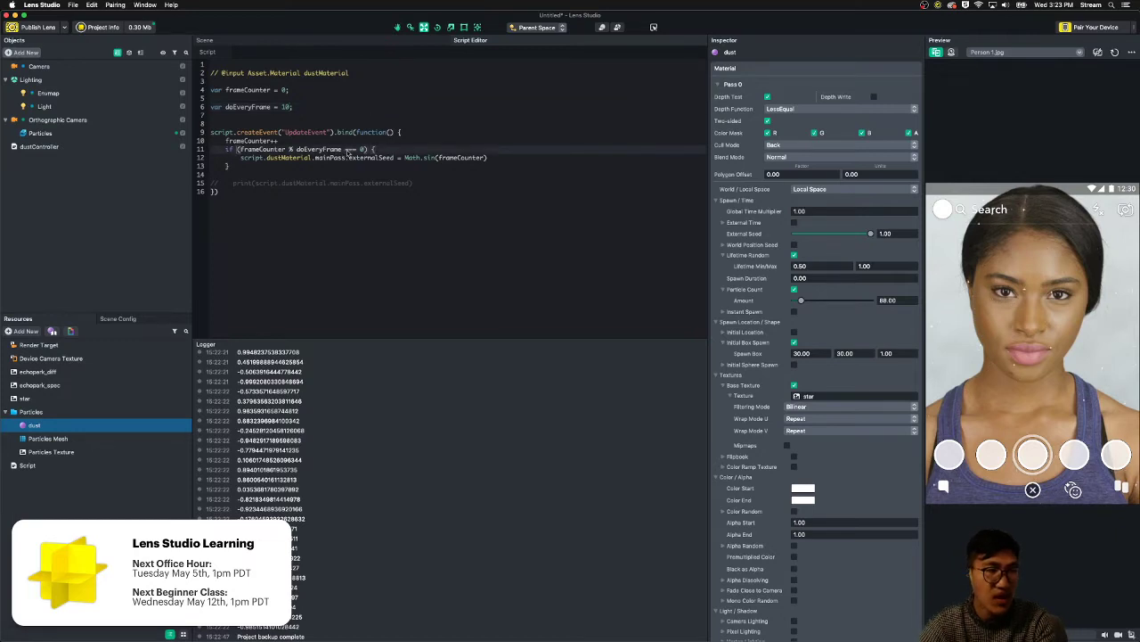
drag(344, 150, 258, 150)
click(317, 141)
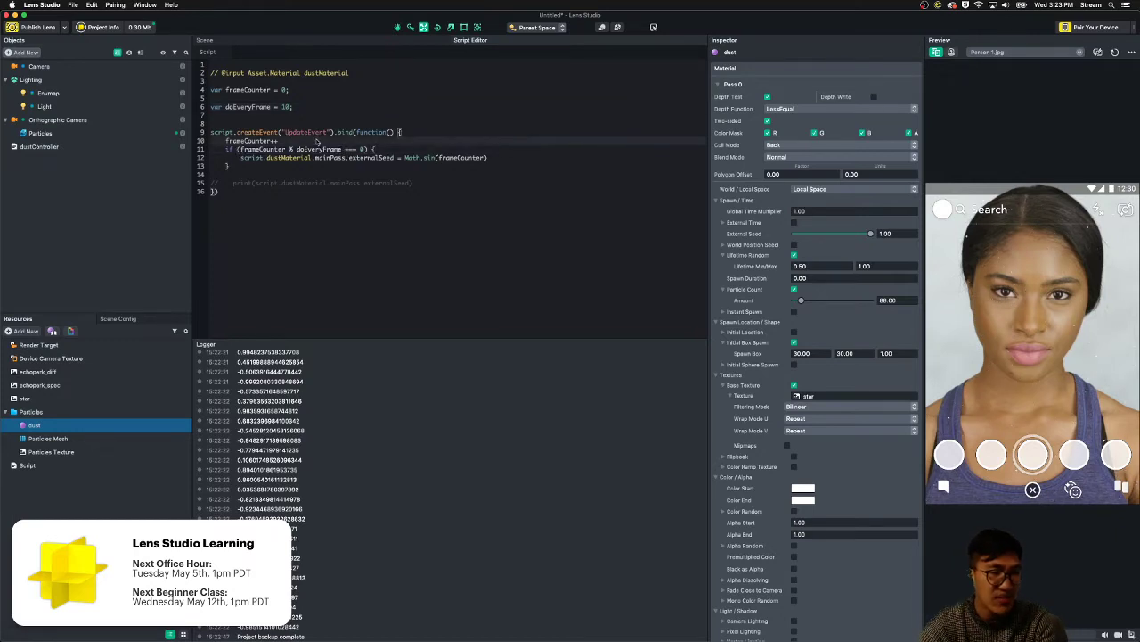
key(Return)
text(print(frameCounter % doEveryFrame)
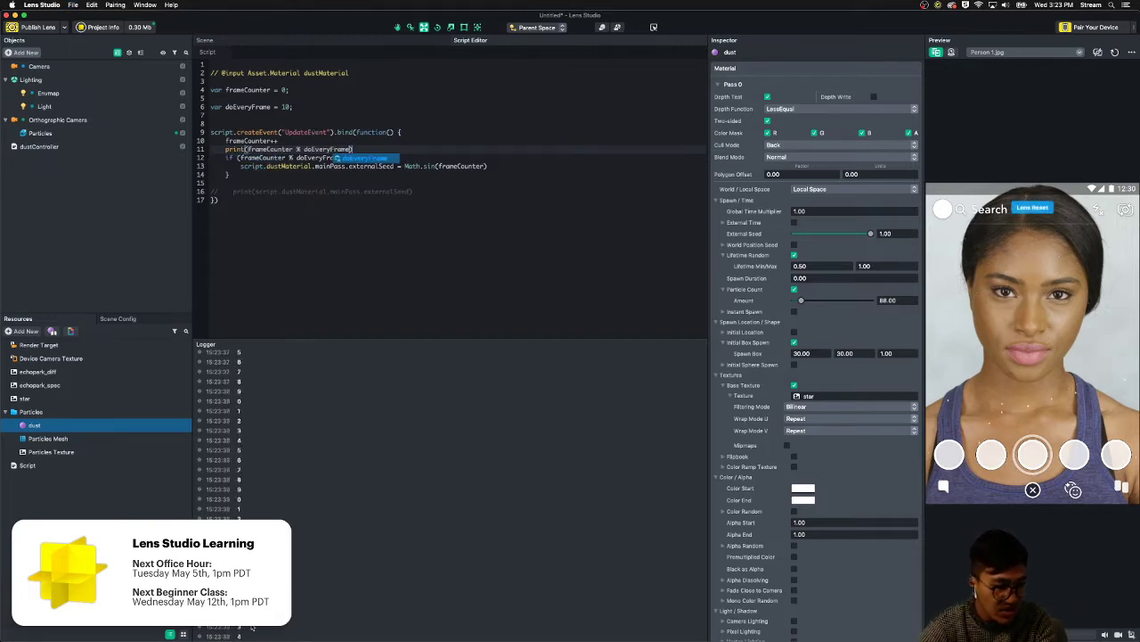
- Switch the preview source to the video Idle Person 1.webm
click(998, 52)
click(1036, 70)
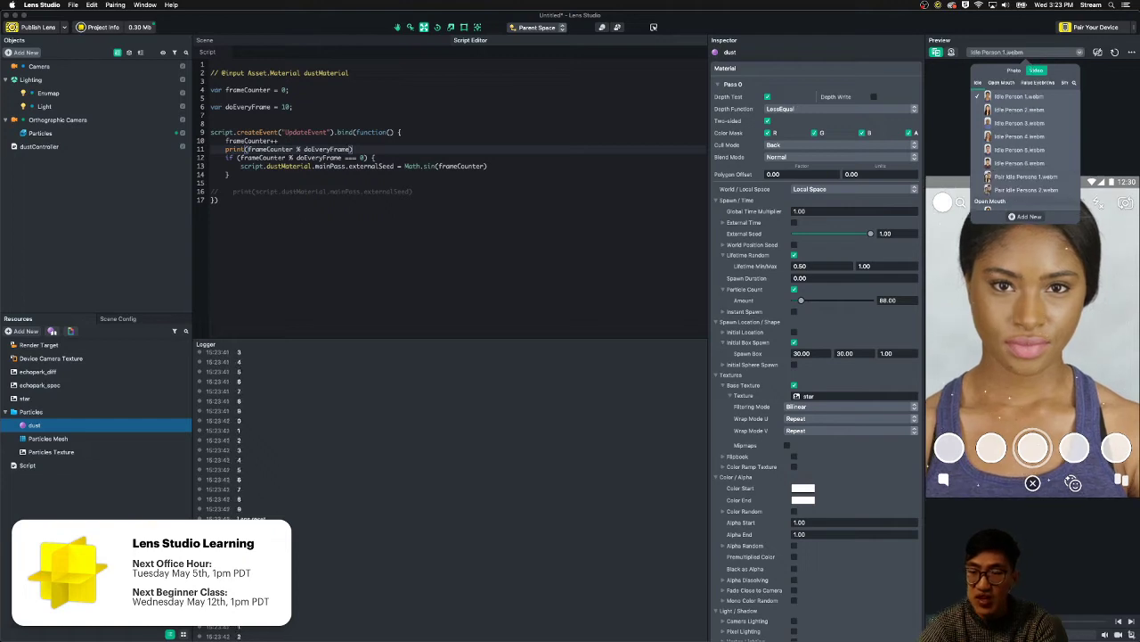
click(1021, 96)
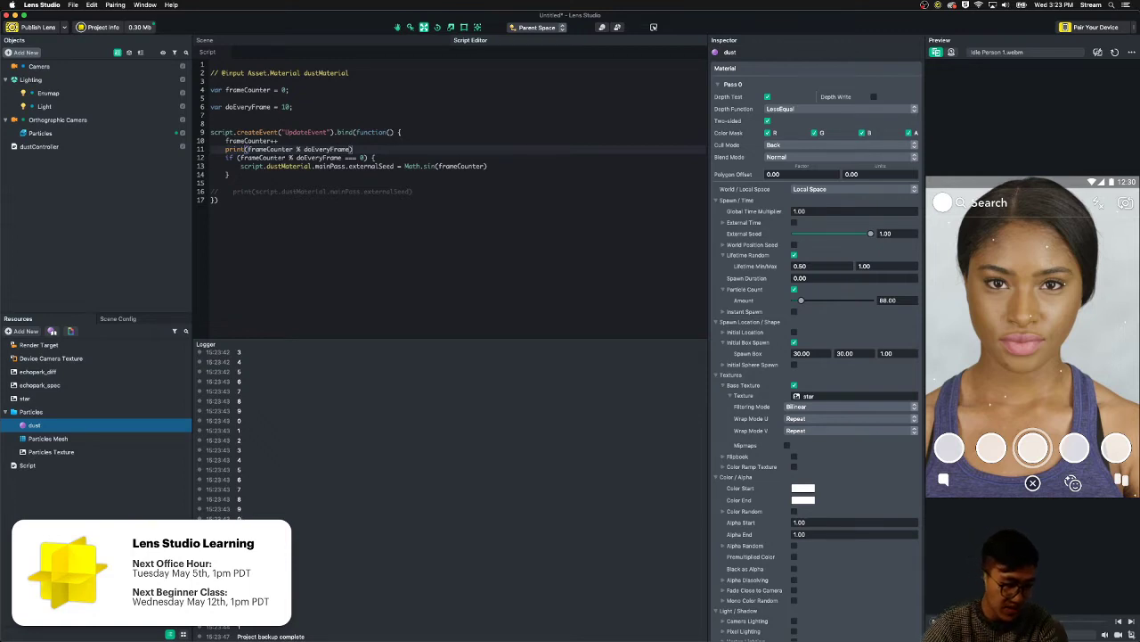
- Set doEveryFrame to 4 and remove the print(frameCounter % doEveryFrame) statement
click(287, 107)
text(4)
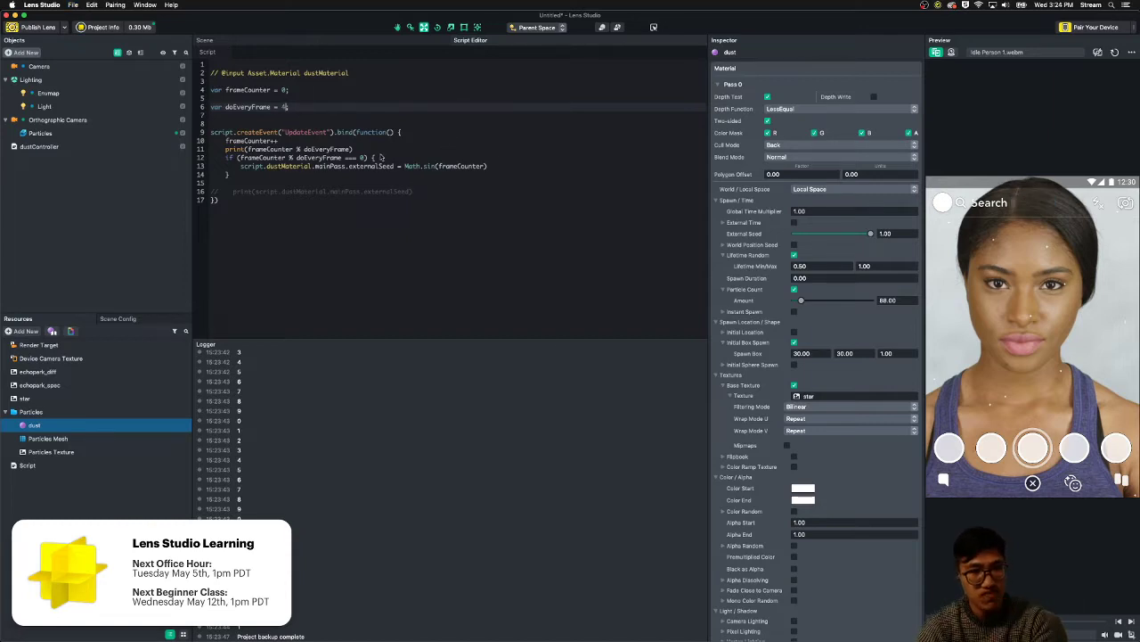
drag(354, 150, 227, 150)
key(BackSpace)
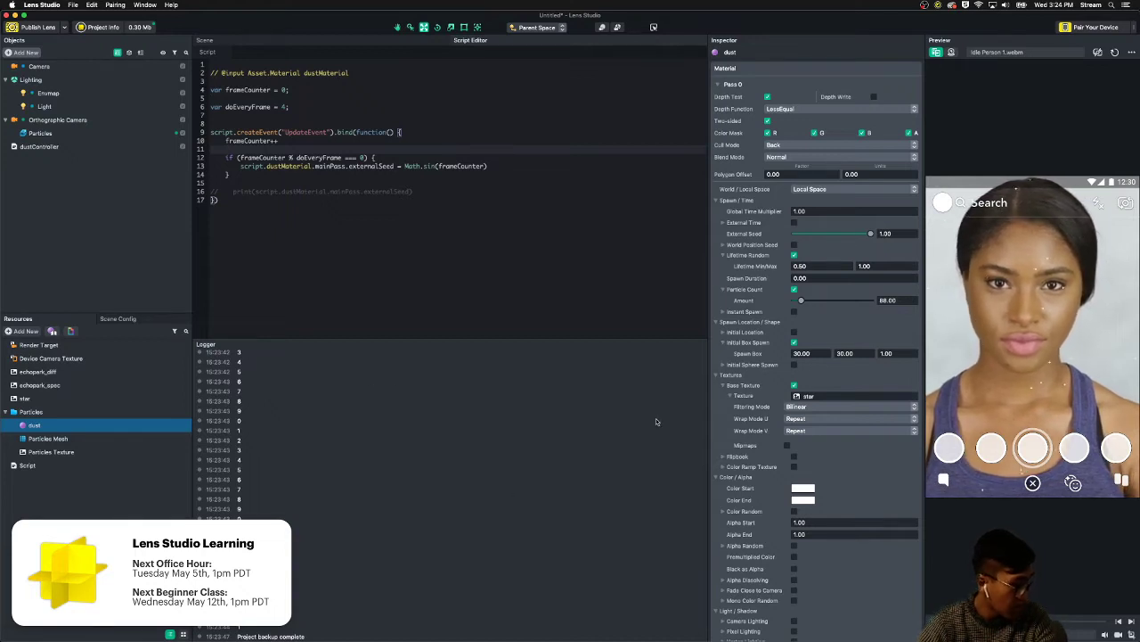
click(608, 277)
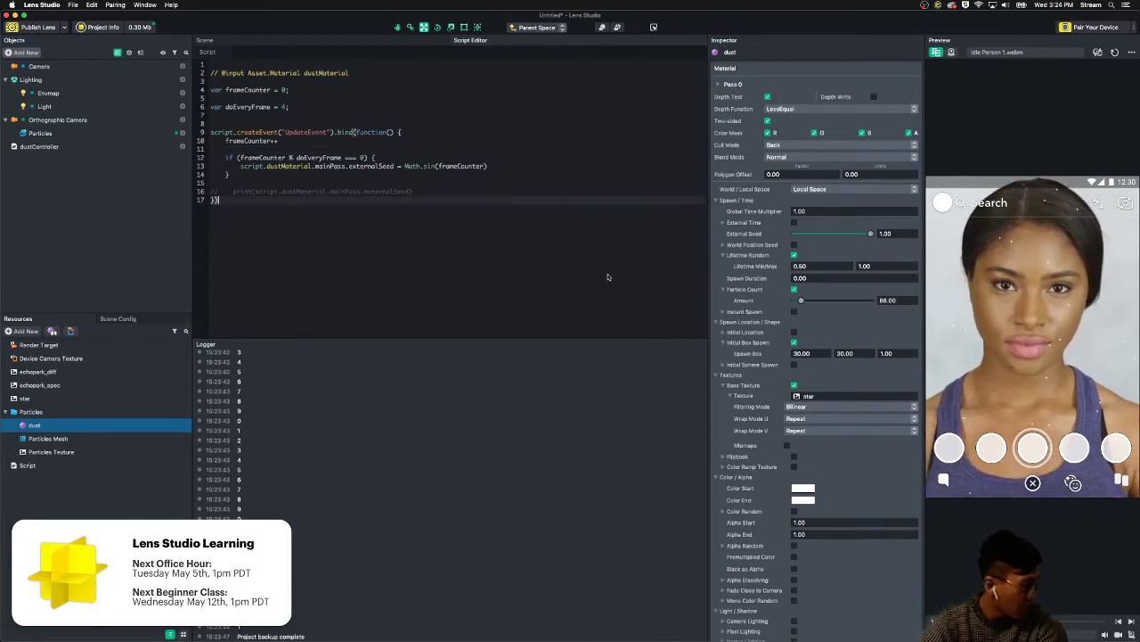
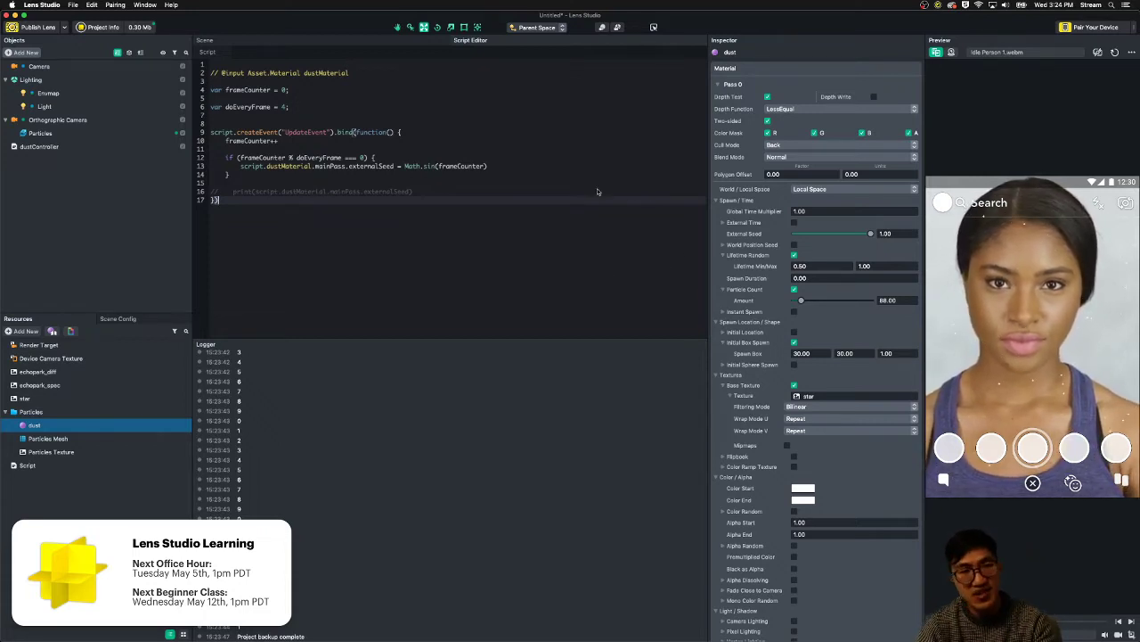
- Delete the commented-out print(script.dustMaterial.mainPass.externalSeed) line from the end of the update function
drag(597, 193, 172, 189)
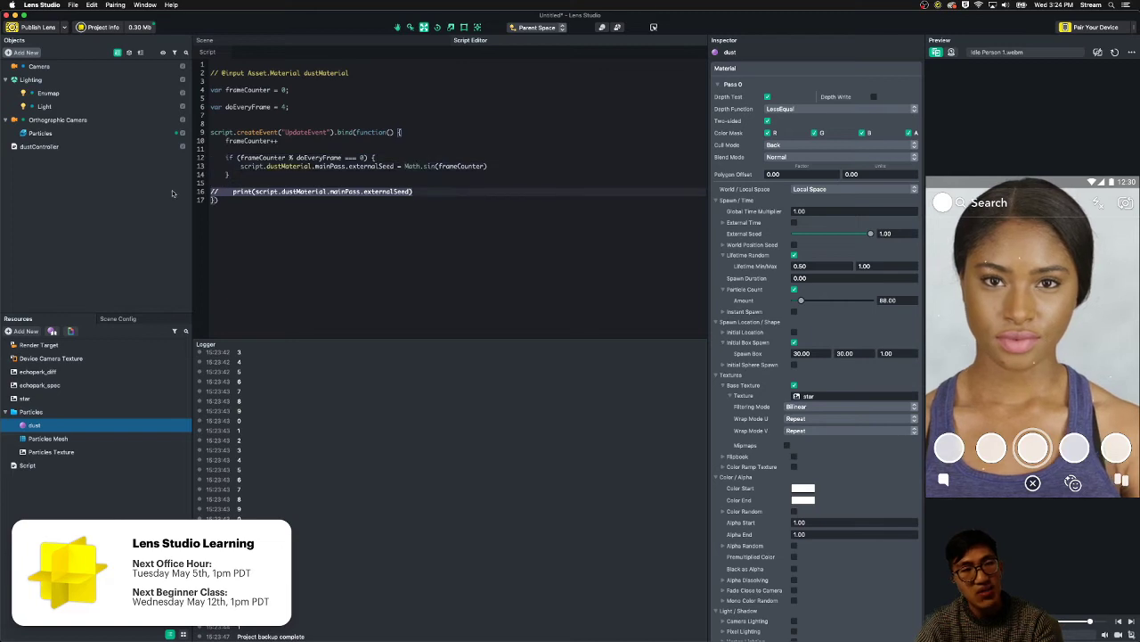
click(532, 182)
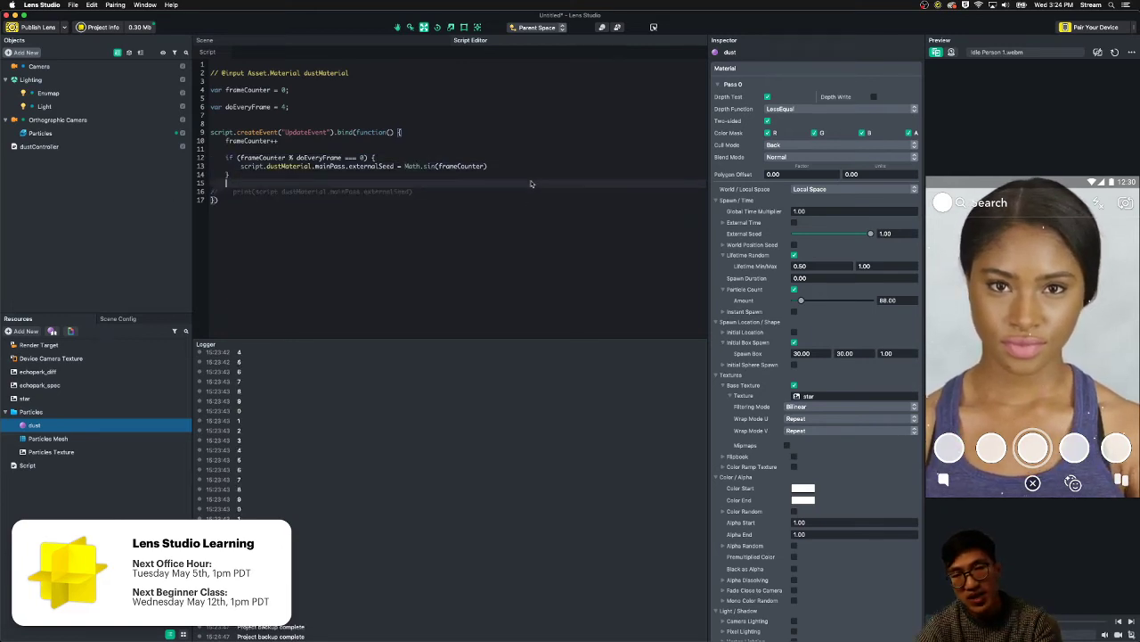
drag(493, 193, 208, 194)
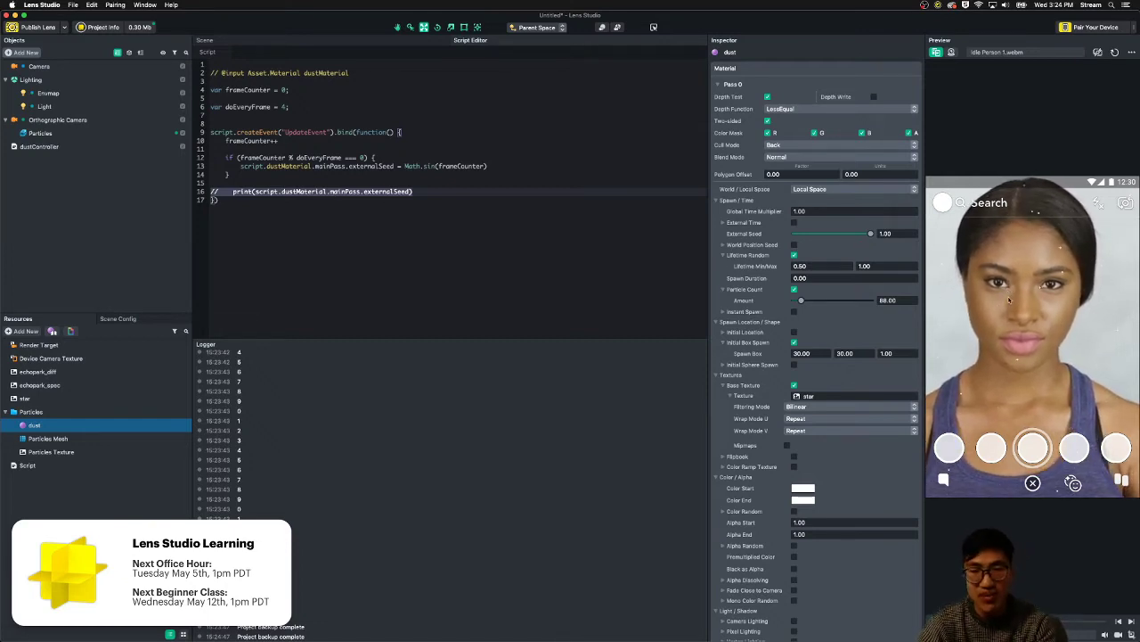
key(BackSpace)
key(BackSpace)
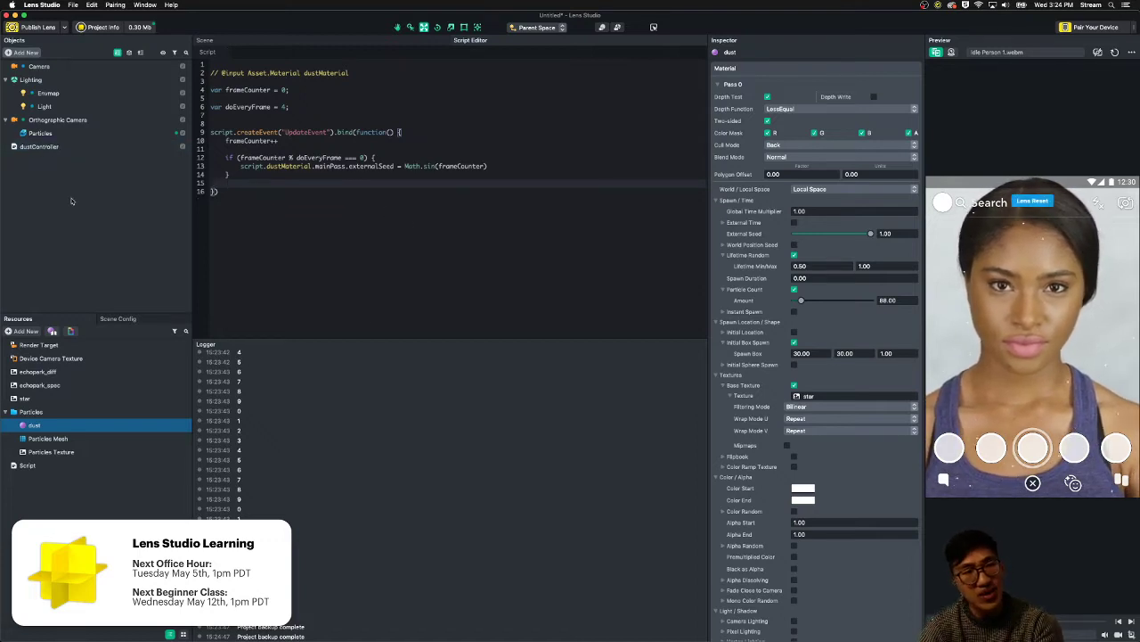
- Search the new objects for "post" and add a Color Correction post effect to the scene
click(24, 52)
text(post)
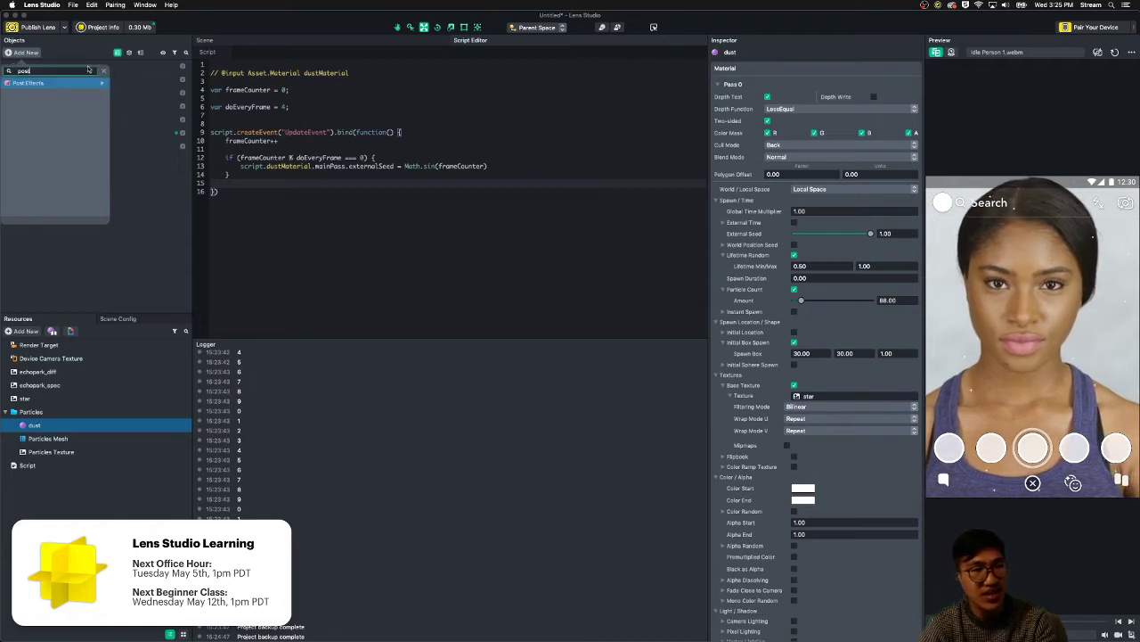
mouse_move(93, 82)
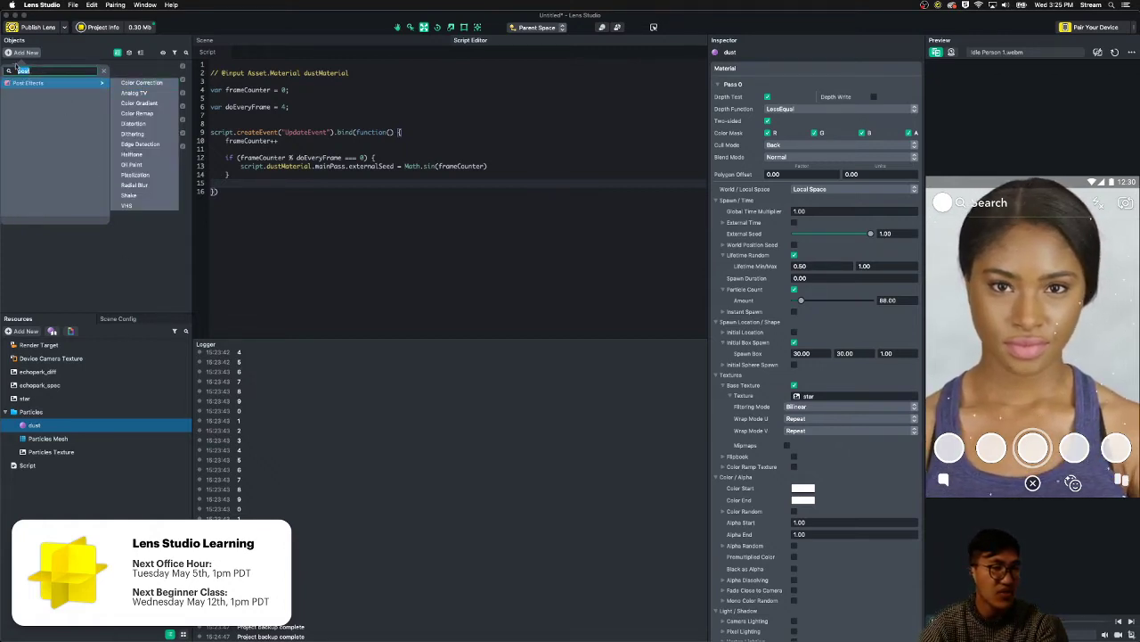
click(141, 82)
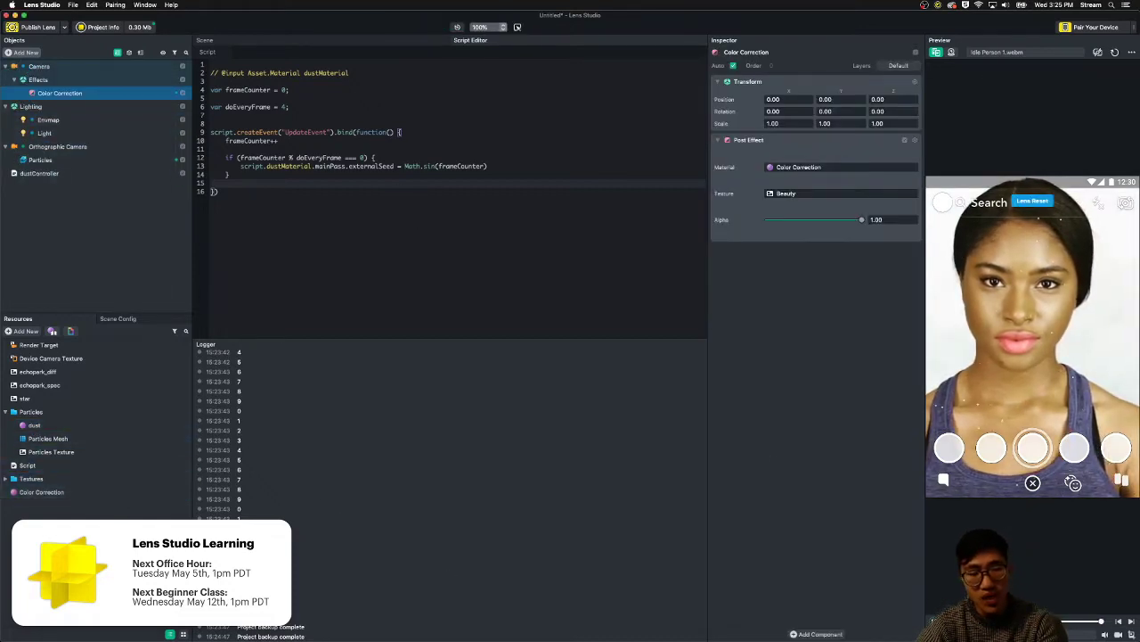
- Replace the Color Correction object's post effect material with a new Graph Post Effect material and delete the old Color Correction material
click(26, 330)
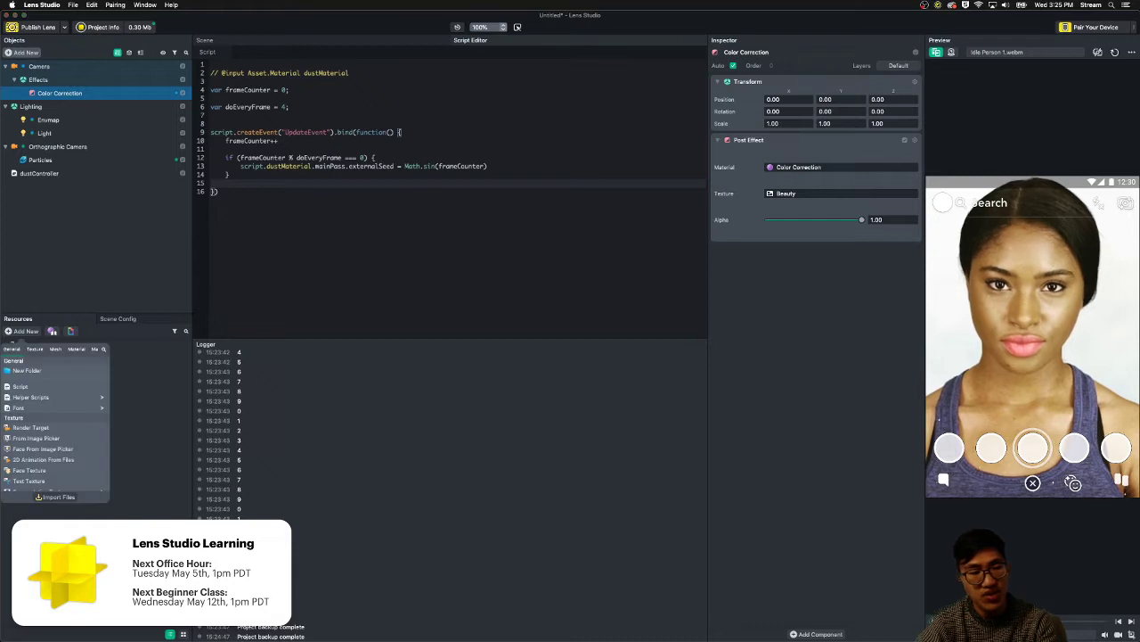
text(graph)
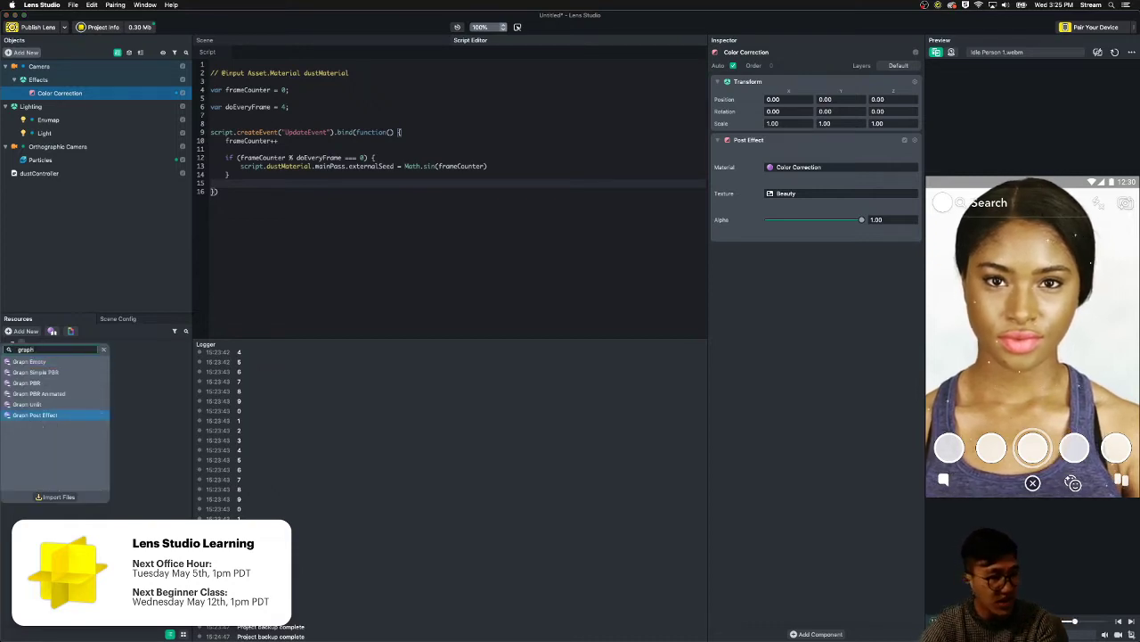
click(35, 414)
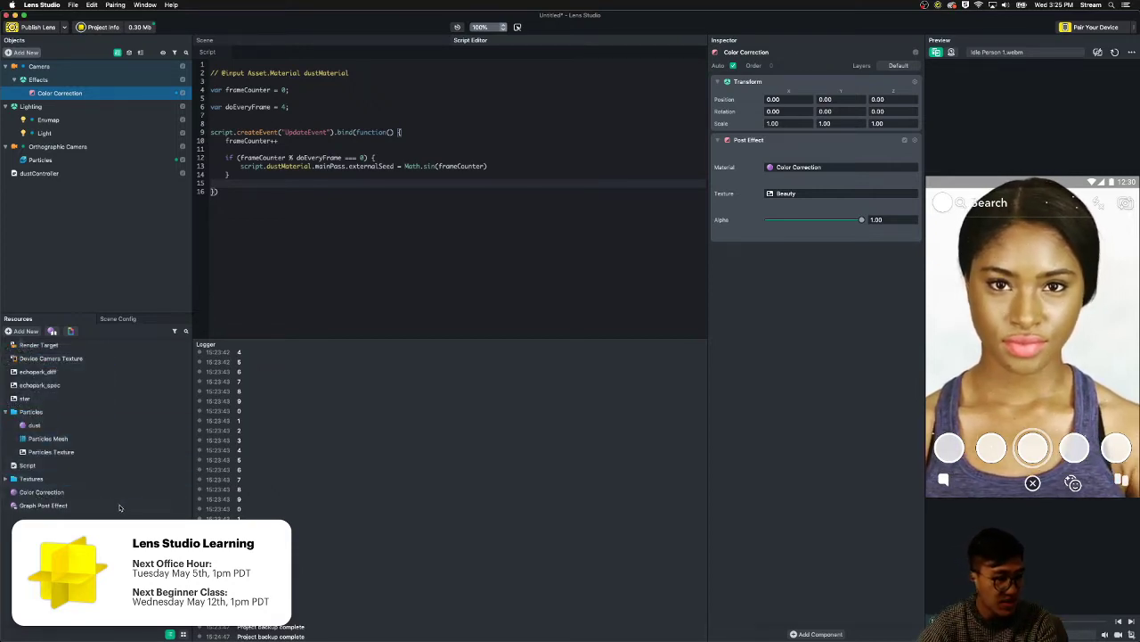
drag(77, 504, 801, 169)
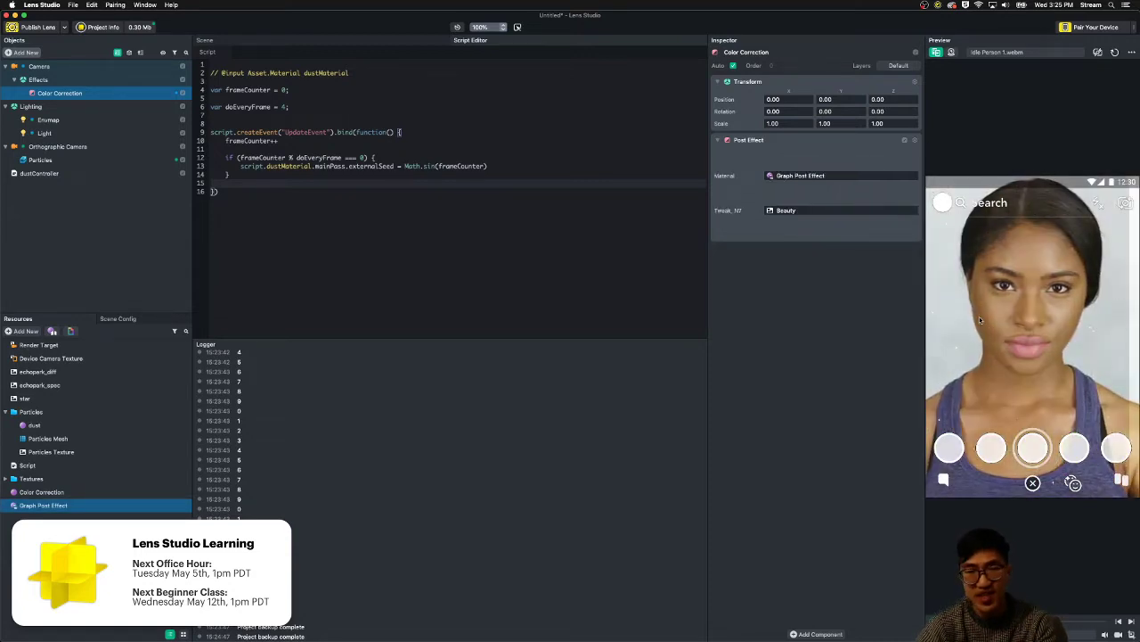
click(63, 492)
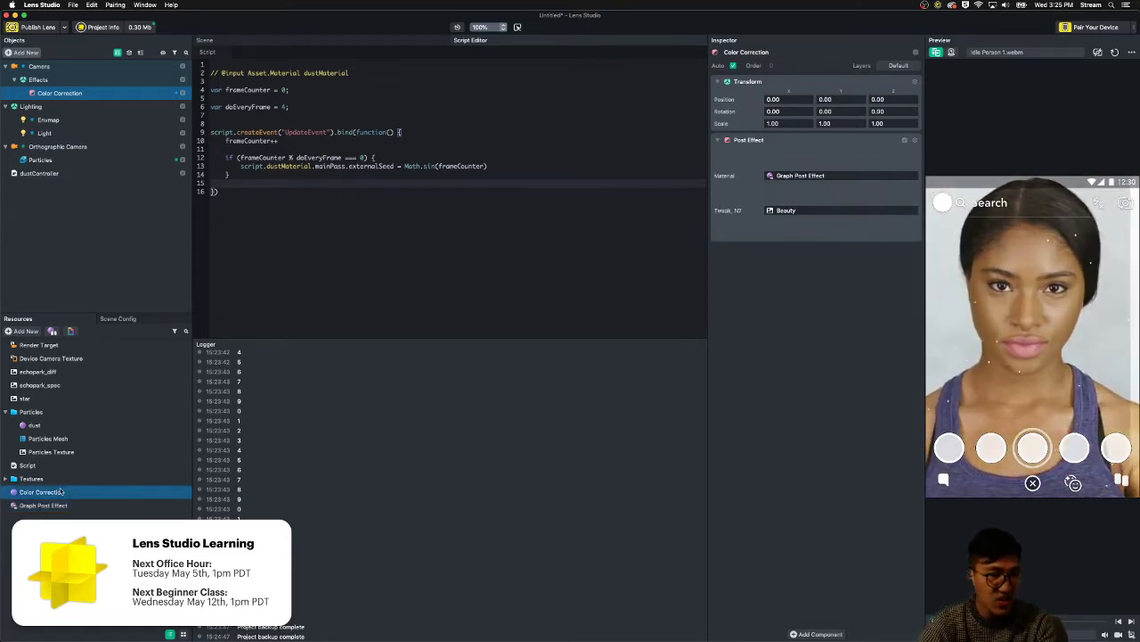
key(Delete)
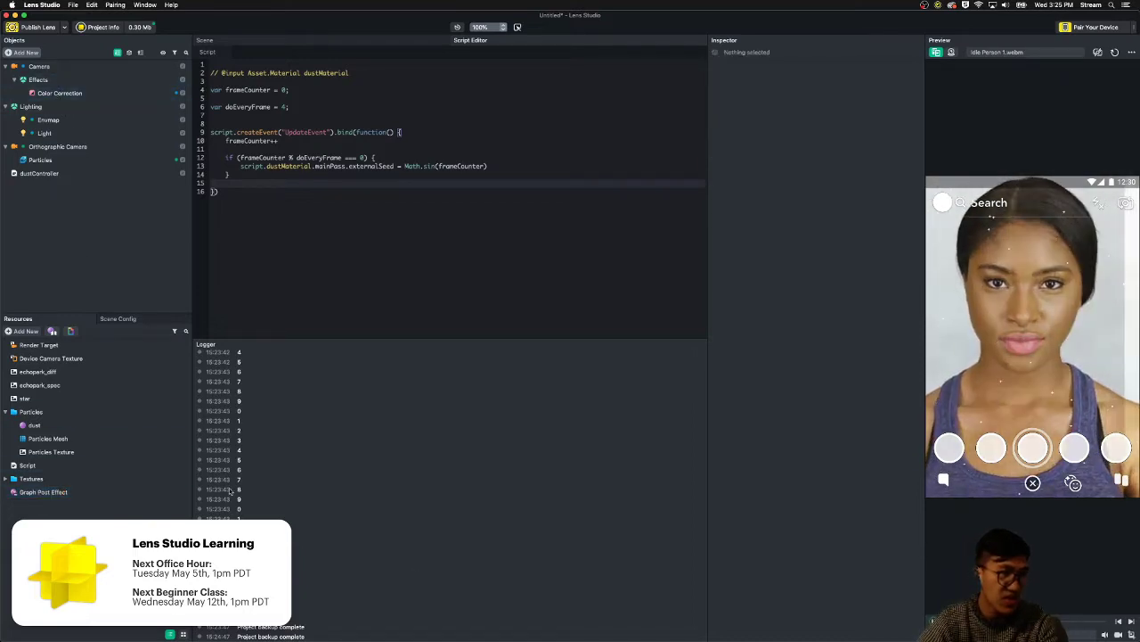
- Open the Graph Post Effect material's node graph and enlarge the graph editing area
double_click(69, 492)
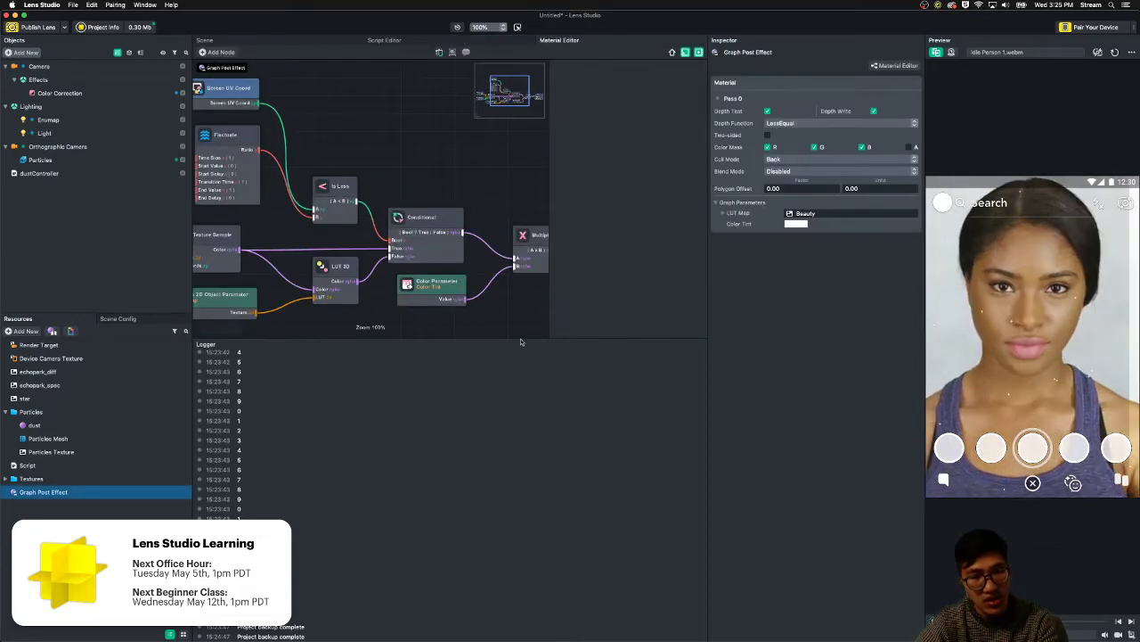
drag(519, 346, 534, 602)
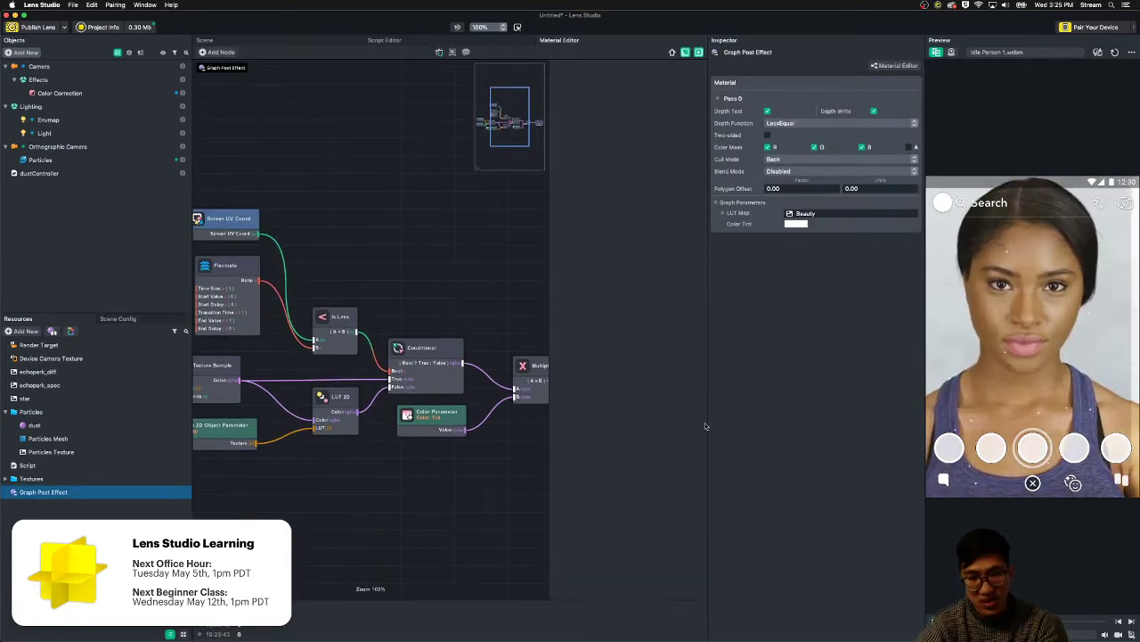
drag(707, 427, 782, 428)
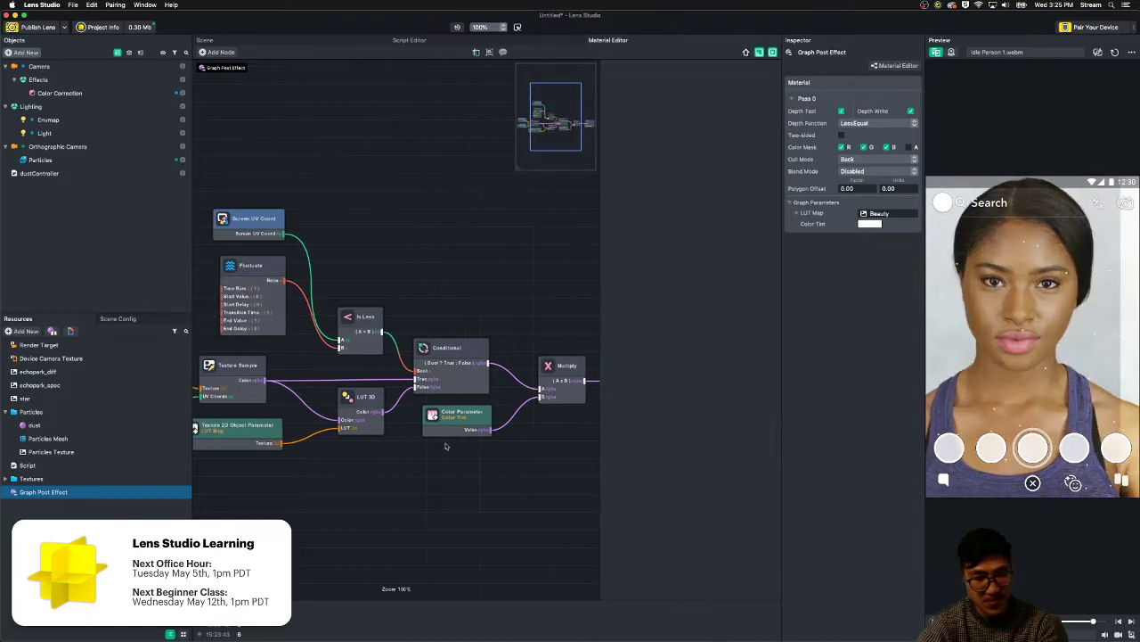
- Delete the upper Screen UV Coord, Fluctuate, Is Less and Conditional nodes from the Graph Post Effect material
scroll(430, 448, down, 2)
scroll(430, 448, down, 3)
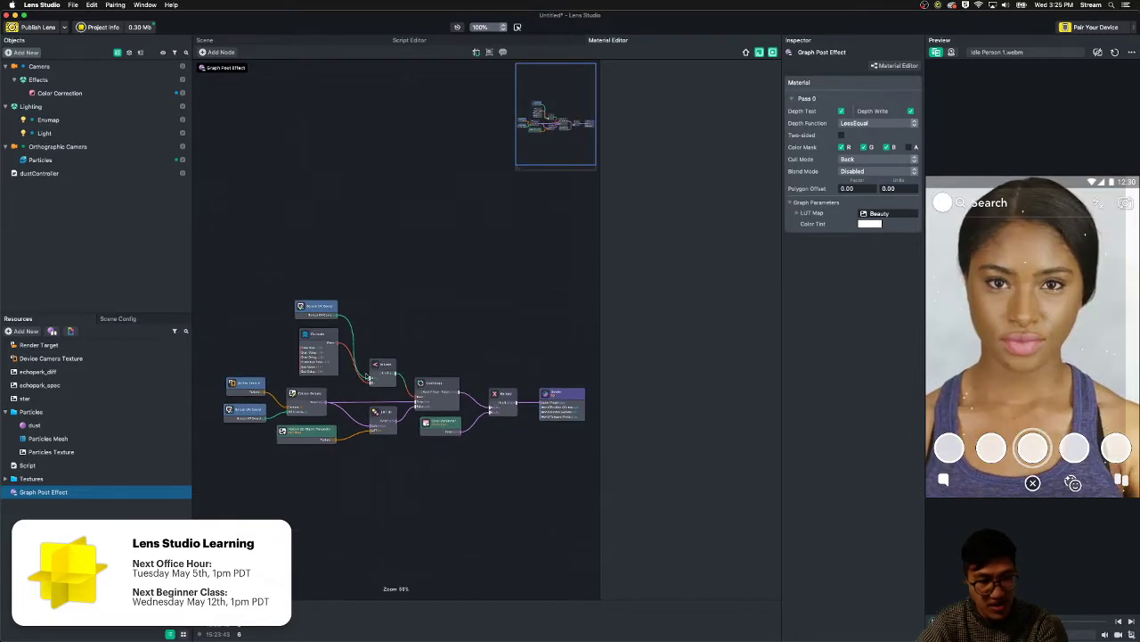
drag(412, 310, 401, 283)
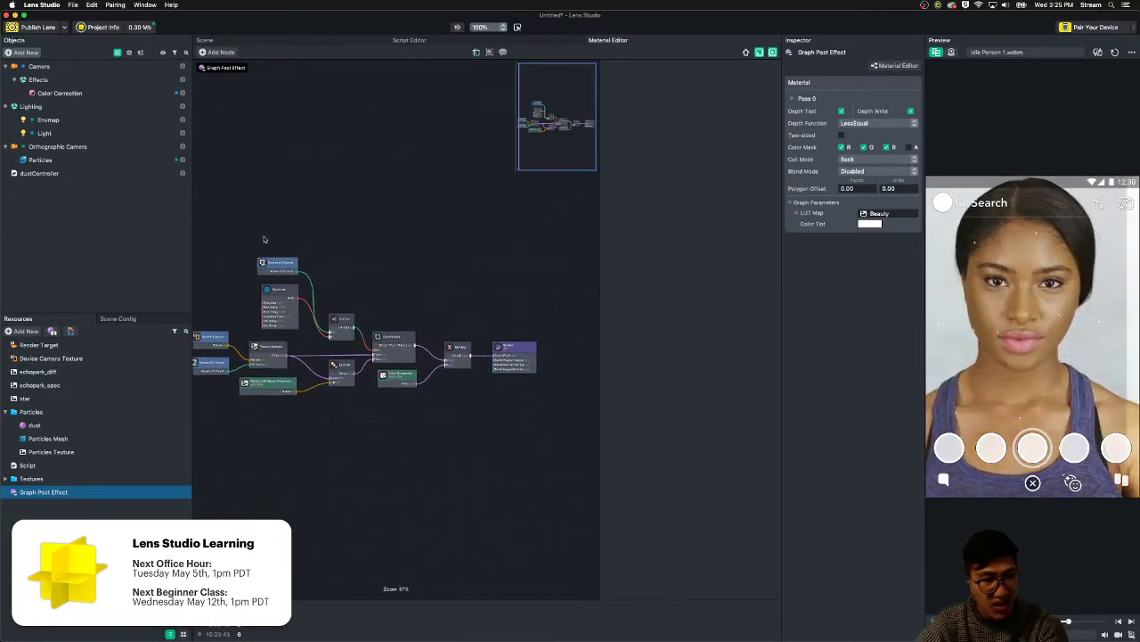
drag(239, 224, 405, 230)
scroll(315, 261, up, 2)
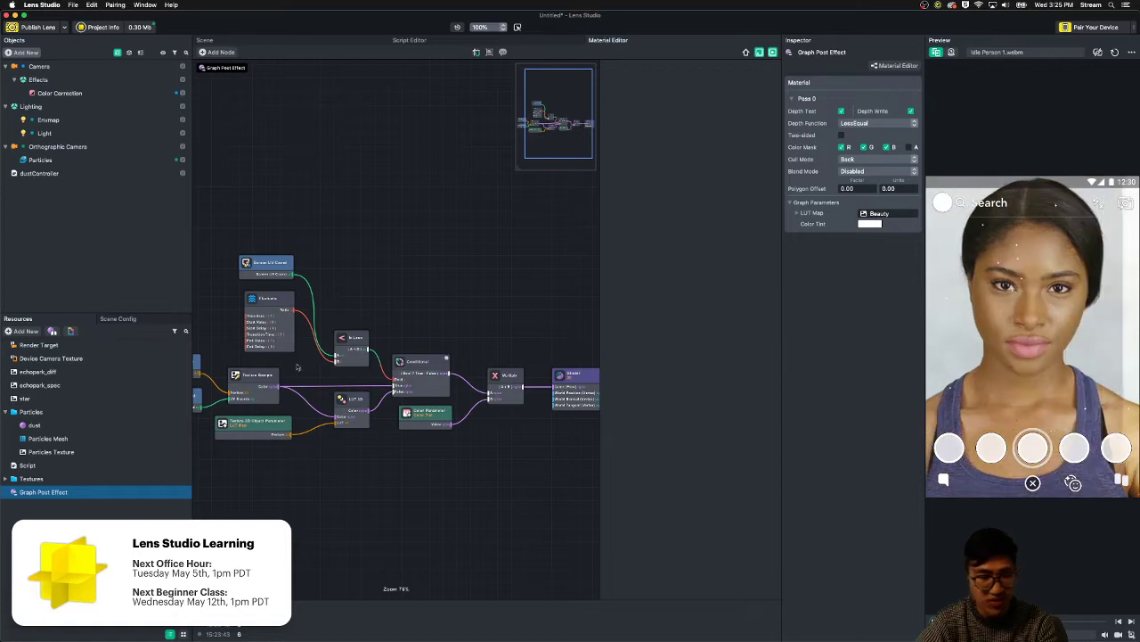
drag(224, 229, 495, 357)
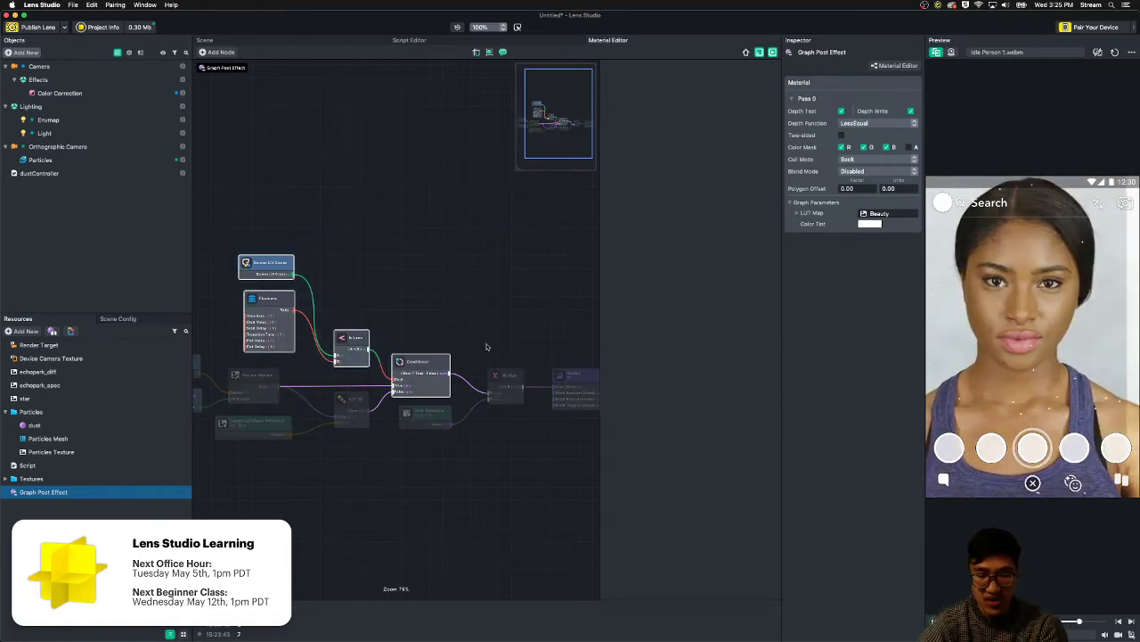
key(Delete)
- Delete the LUT 3D, Color Tint, Multiply and LUT Map nodes, and connect the Texture Sample's color directly to the shader's color input
drag(342, 337, 522, 486)
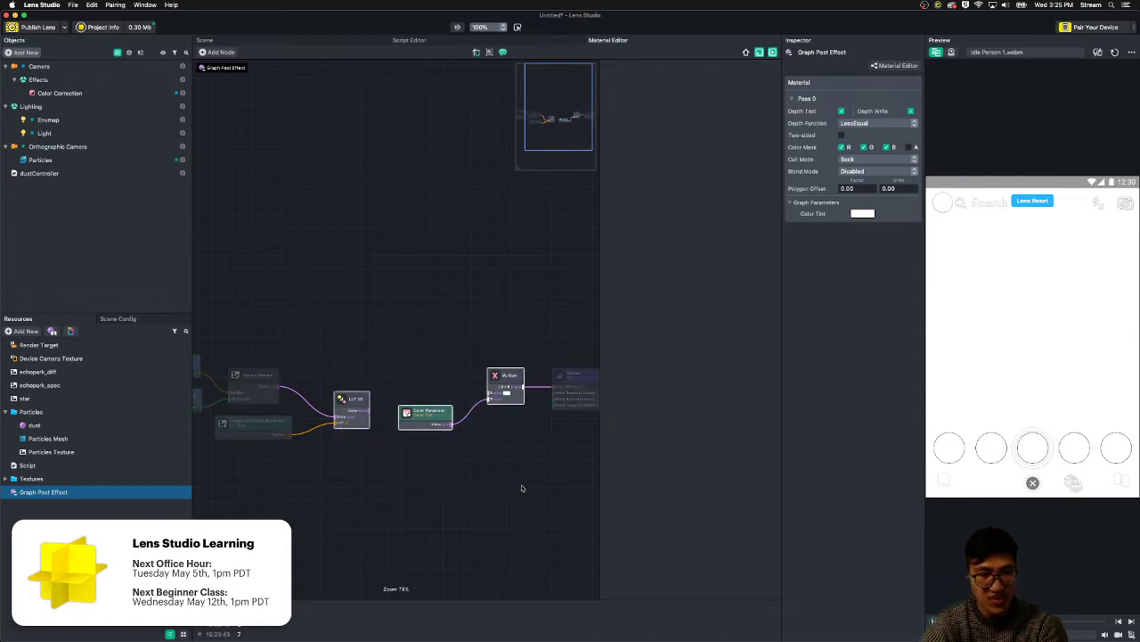
key(Delete)
click(275, 429)
key(Delete)
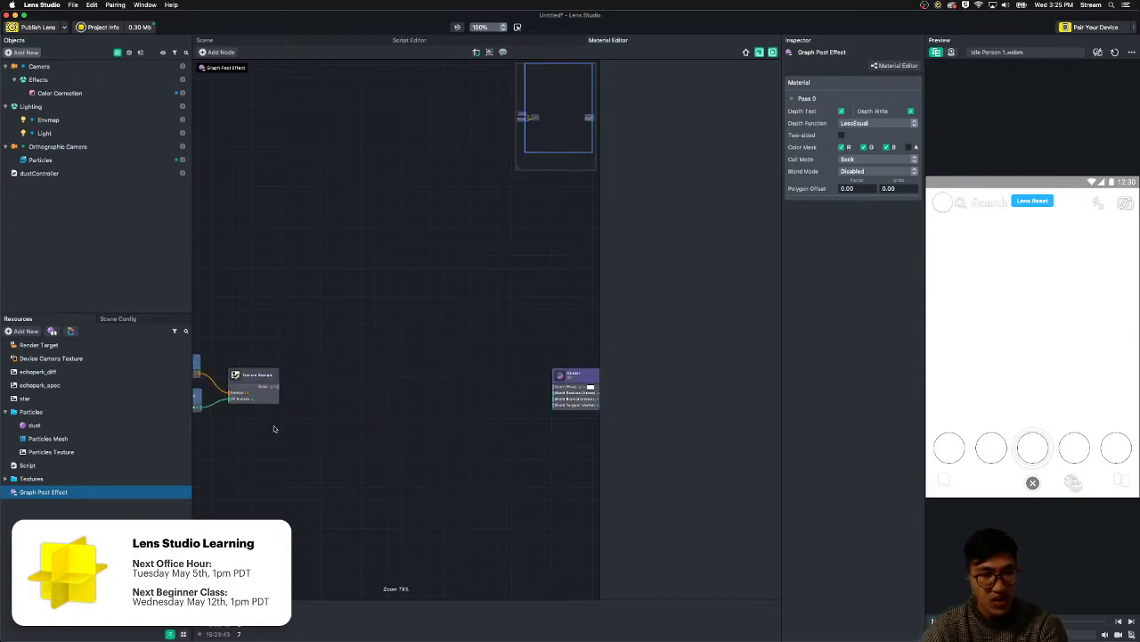
drag(276, 389, 562, 388)
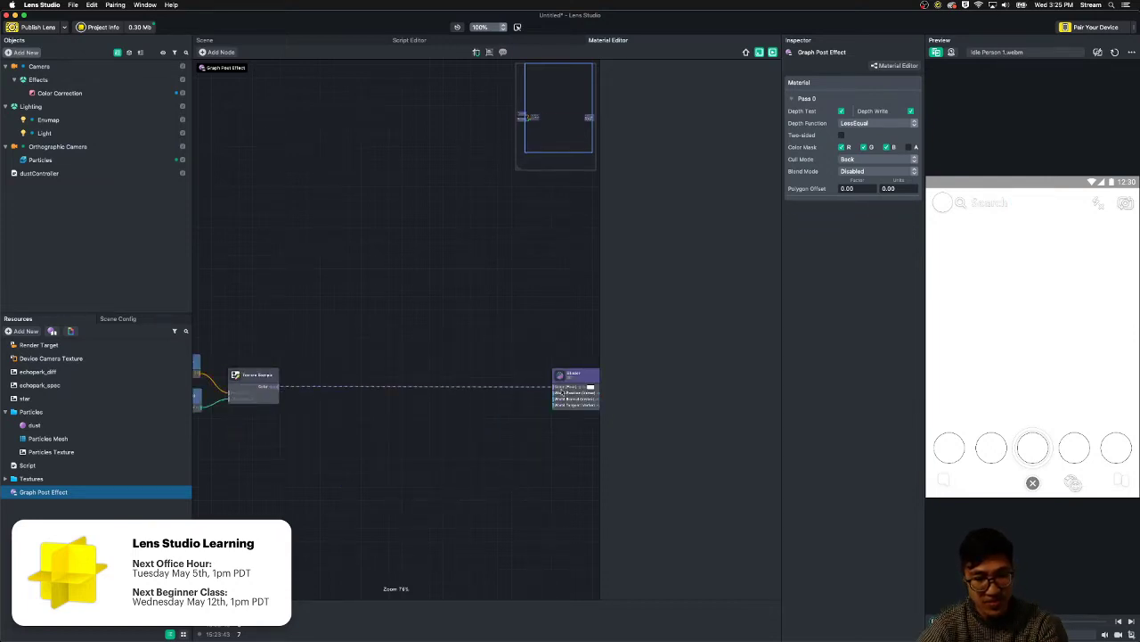
- Add a Voronoi Noise node to the graph and place it below the Screen UV Coord node
scroll(476, 461, left, 5)
scroll(244, 418, up, 2)
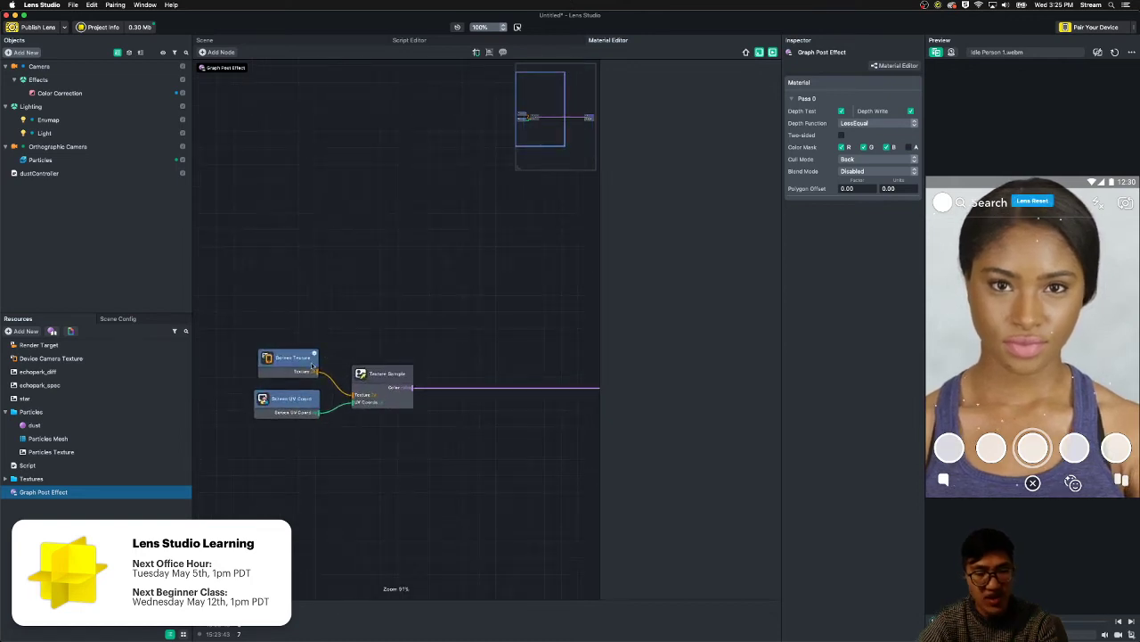
scroll(312, 365, up, 1)
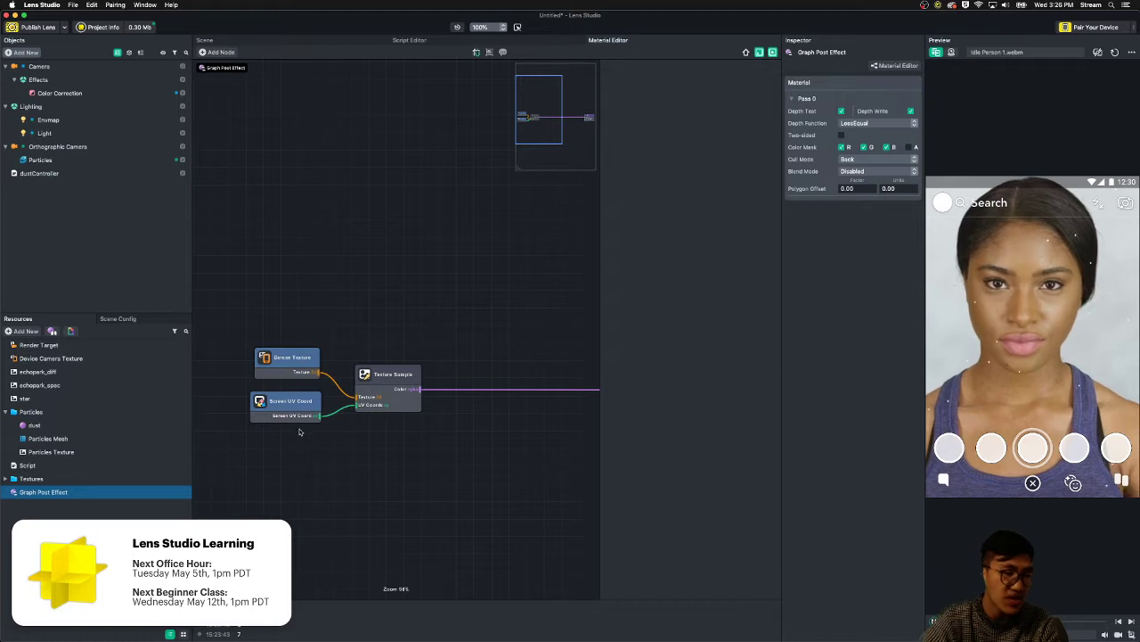
drag(447, 461, 245, 450)
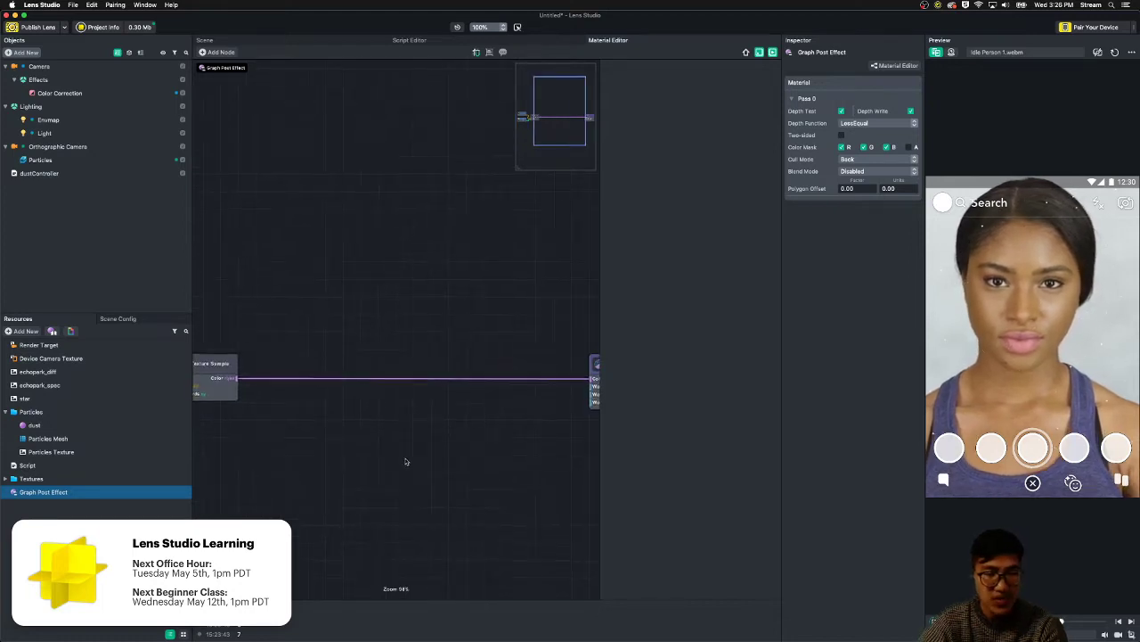
scroll(444, 454, down, 1)
scroll(444, 453, down, 4)
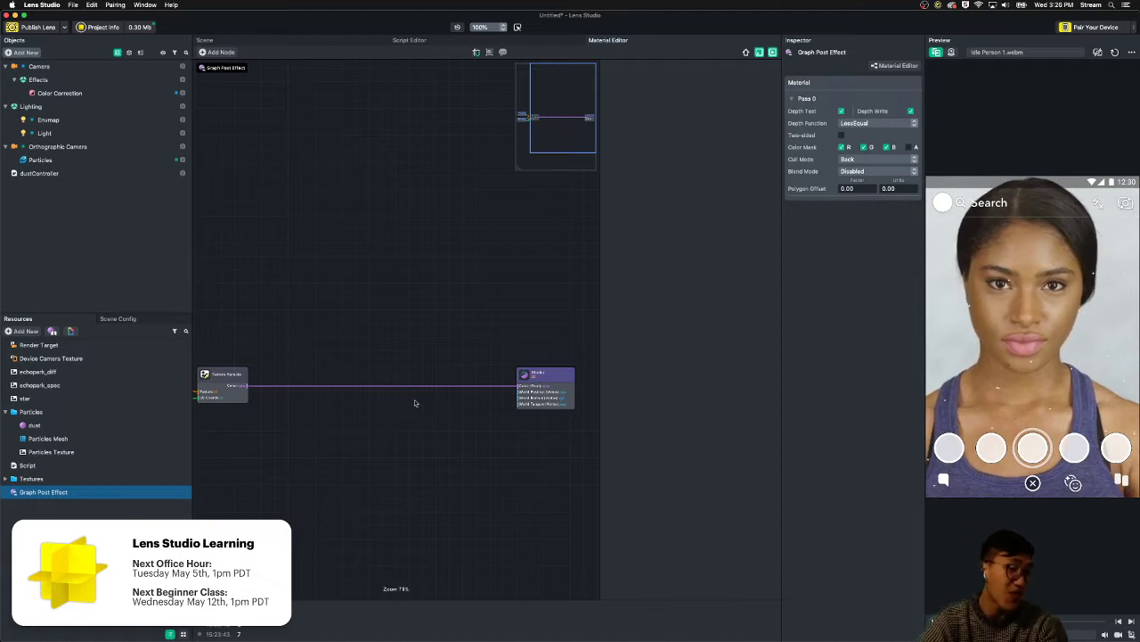
drag(416, 401, 477, 460)
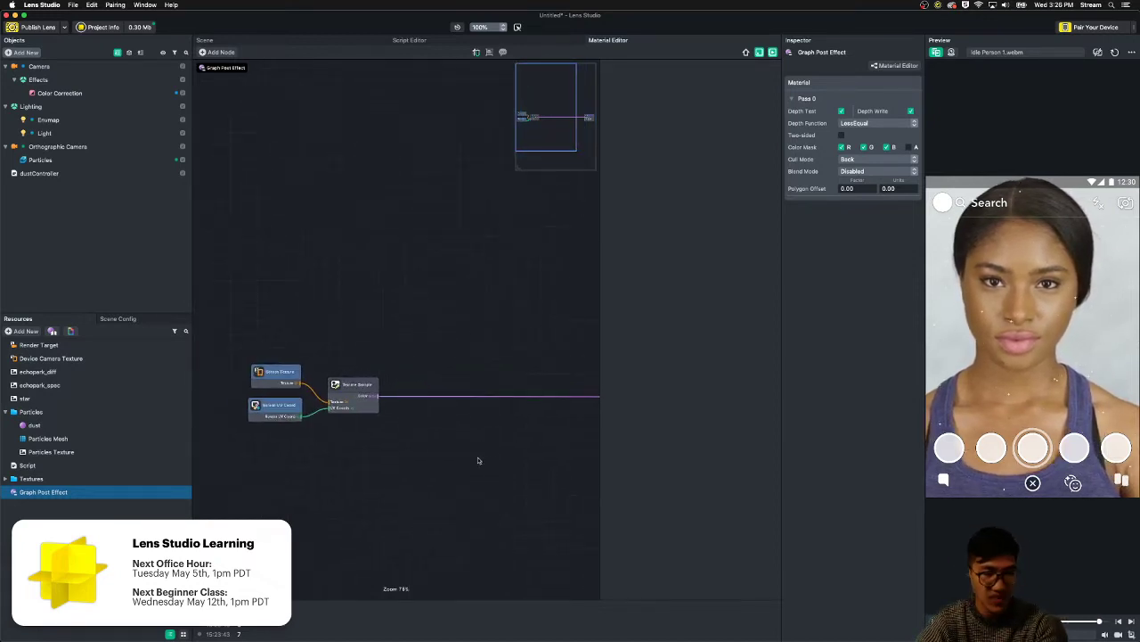
right_click(479, 458)
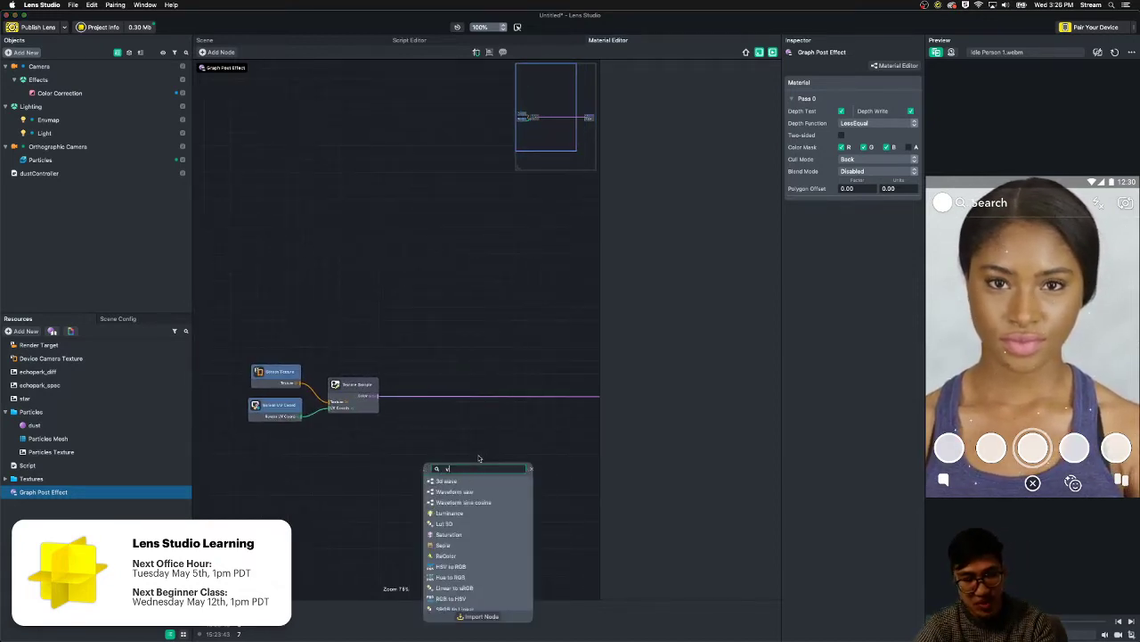
text(vo)
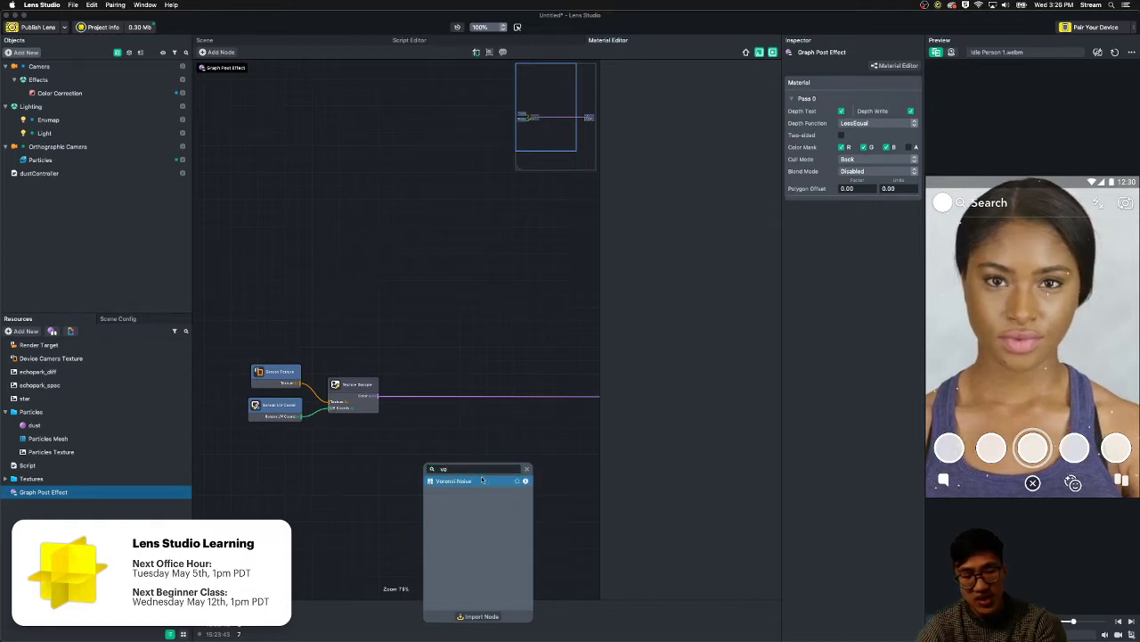
click(482, 480)
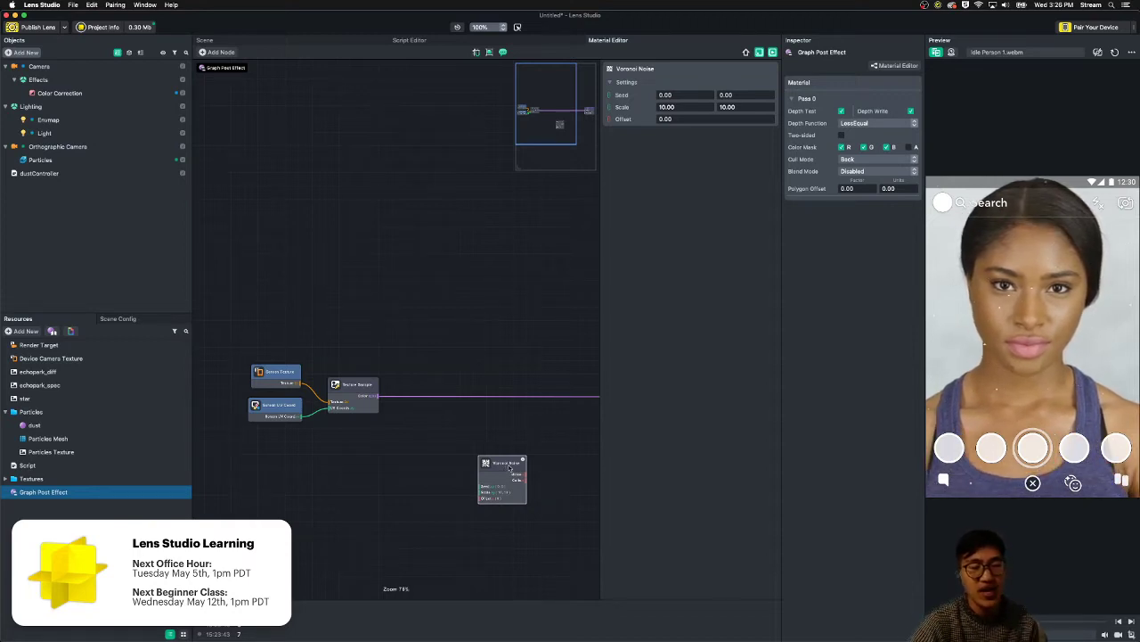
drag(510, 467, 315, 462)
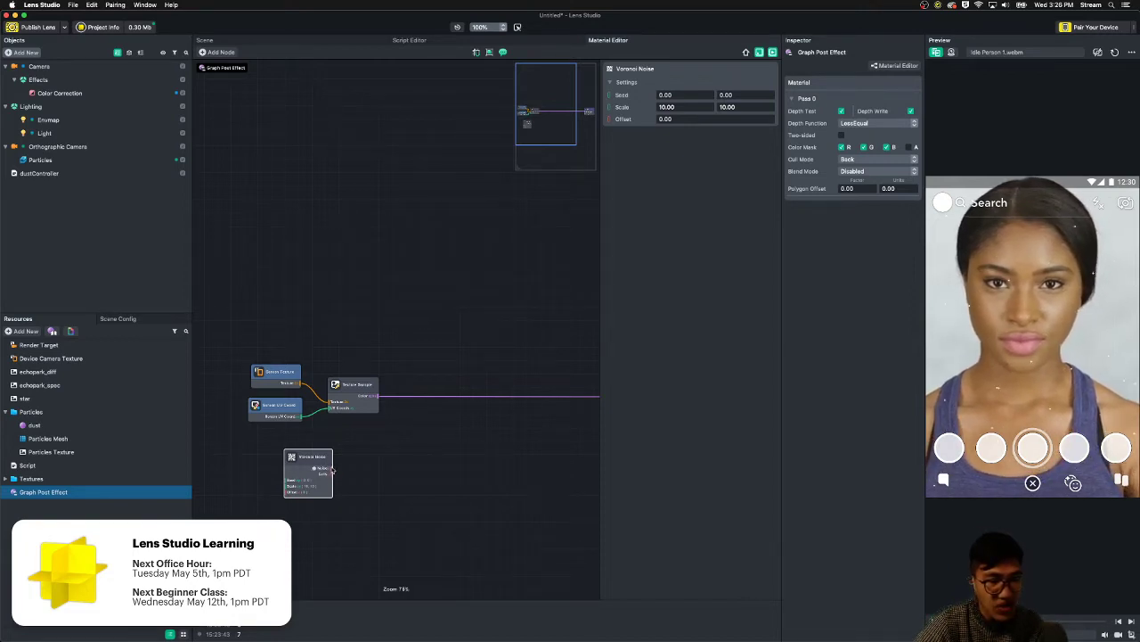
- Route Screen UV Coord into the Voronoi Noise Seed and the Noise output into Texture Sample's UV Coords, spacing the nodes apart
drag(332, 469, 336, 411)
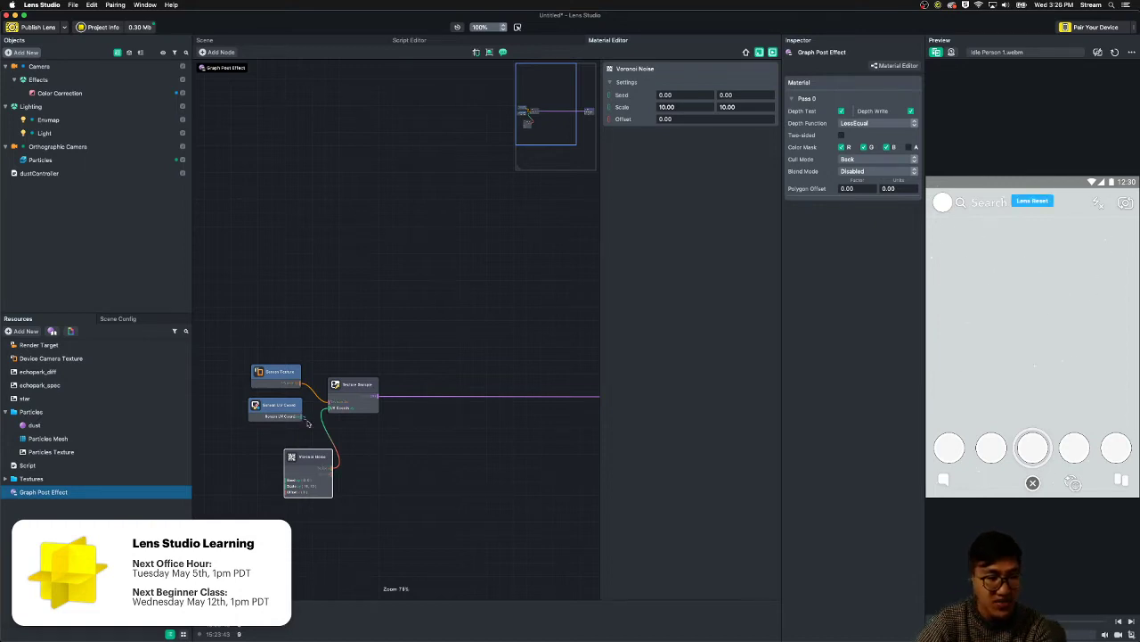
drag(300, 436, 288, 484)
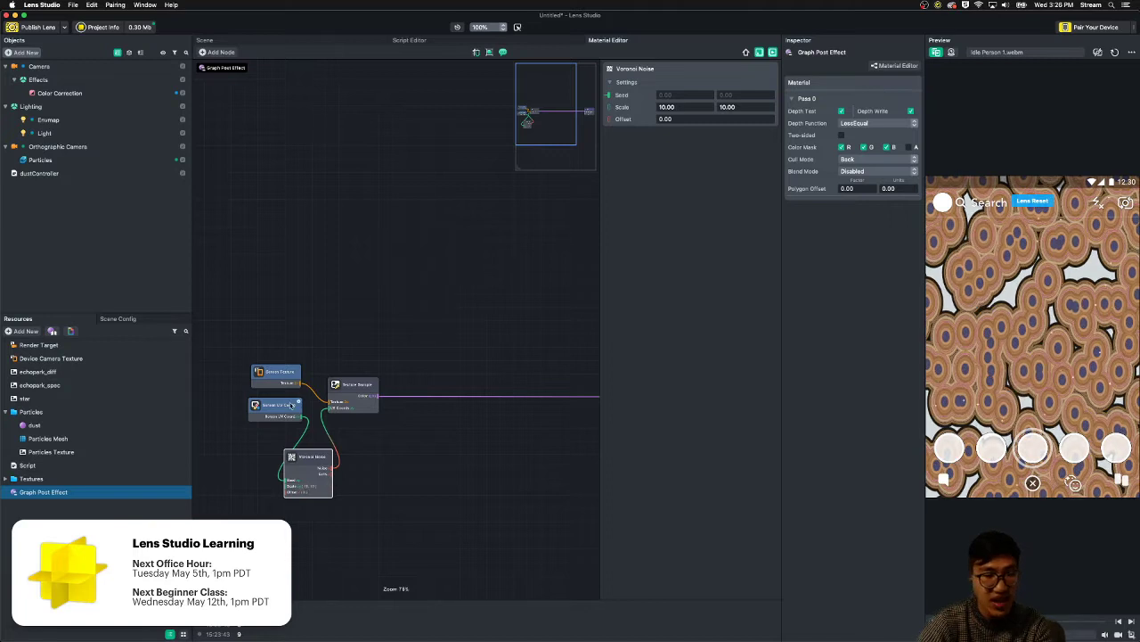
drag(278, 405, 231, 410)
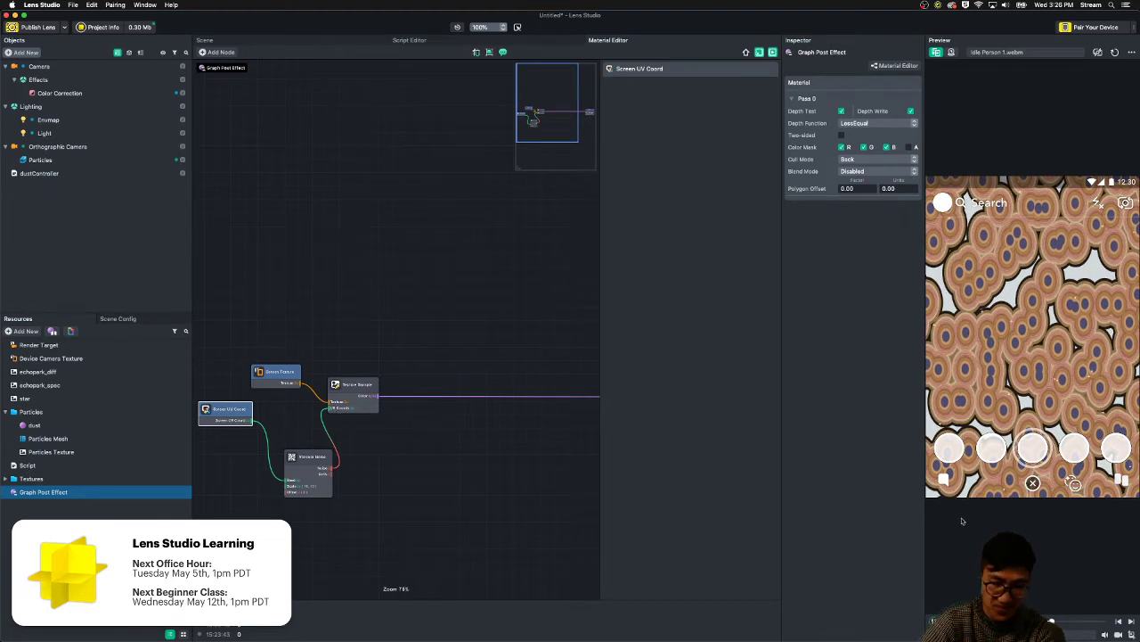
- Set both Scale values of the Voronoi Noise node to 300
scroll(392, 488, up, 3)
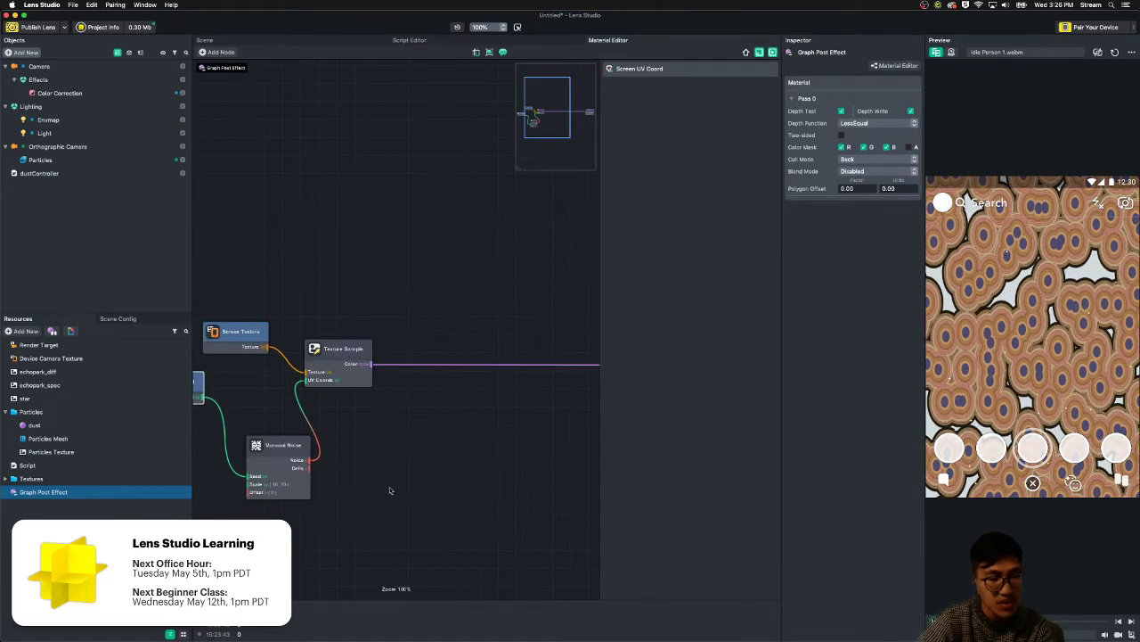
middle_drag(389, 487, 493, 491)
click(356, 441)
click(353, 444)
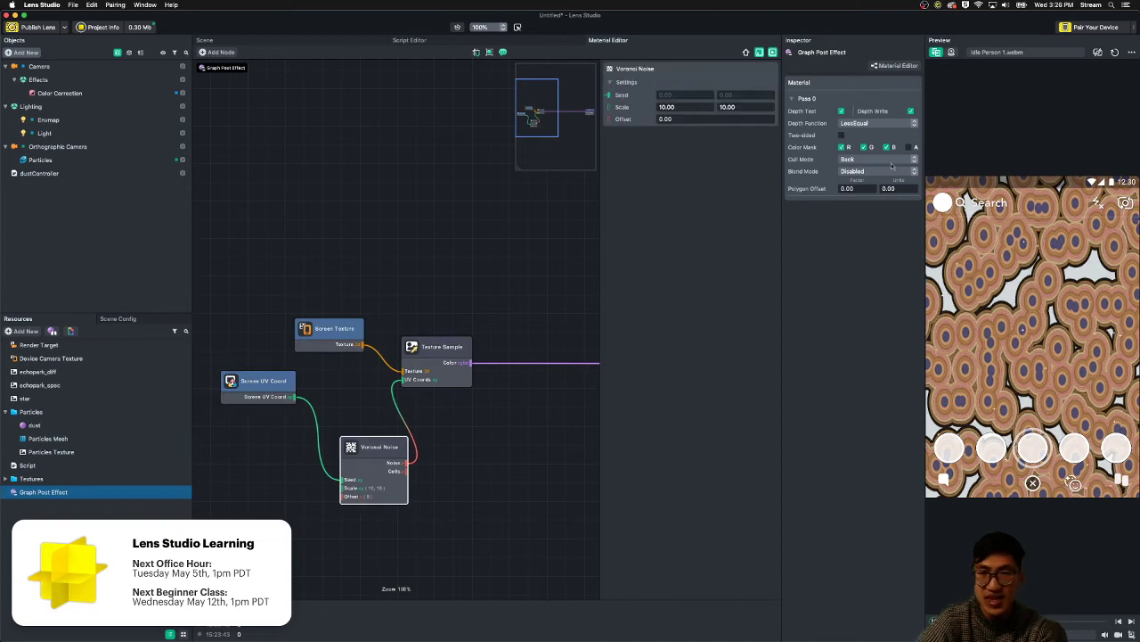
drag(685, 111, 587, 95)
text(300)
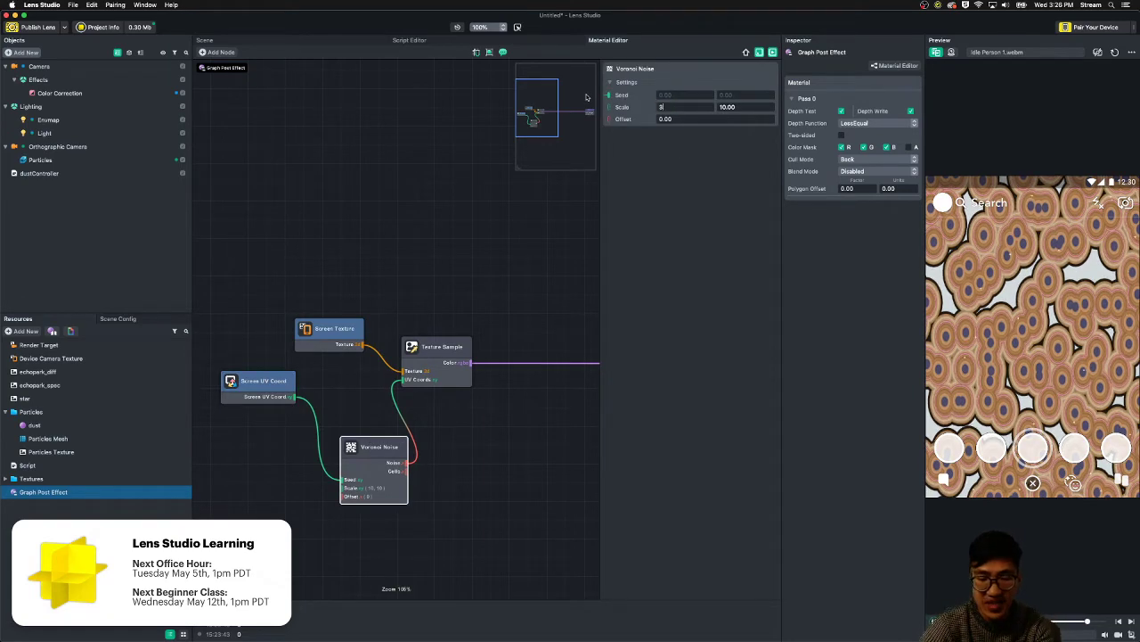
key(Tab)
text(300)
key(Return)
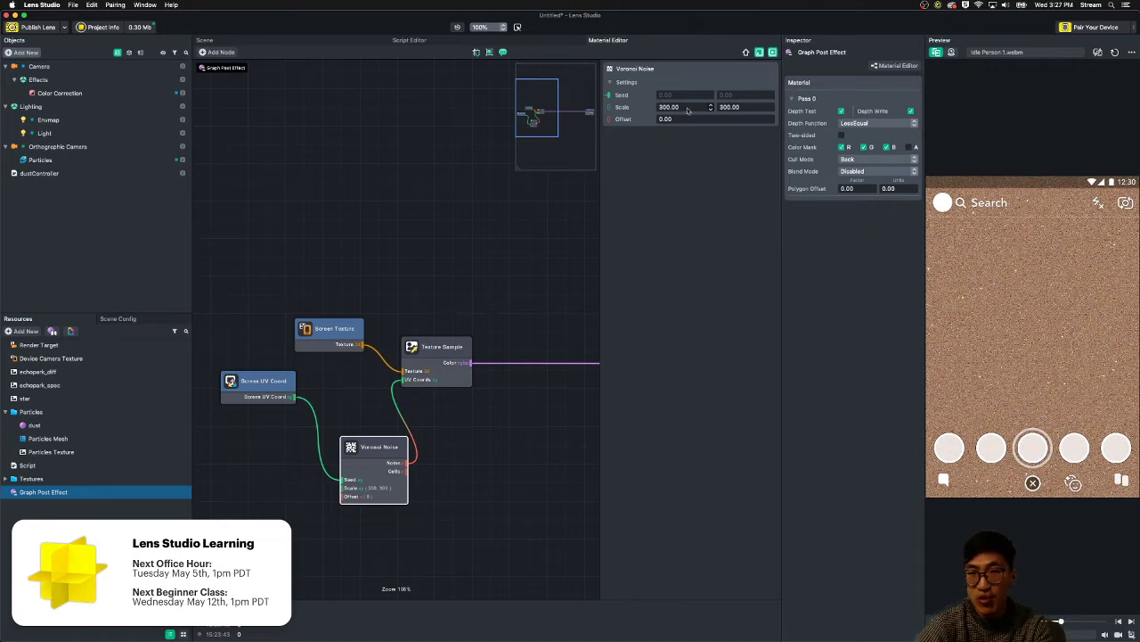
- Shift the Voronoi Noise node slightly and set its first Scale value to 200
drag(491, 466, 473, 433)
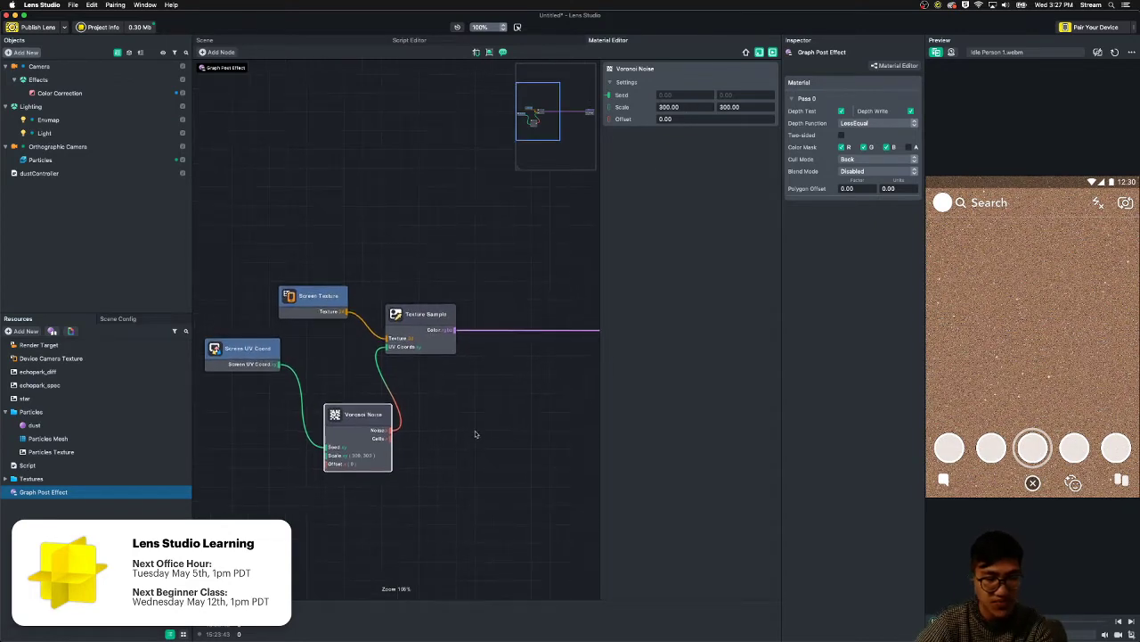
drag(367, 414, 353, 420)
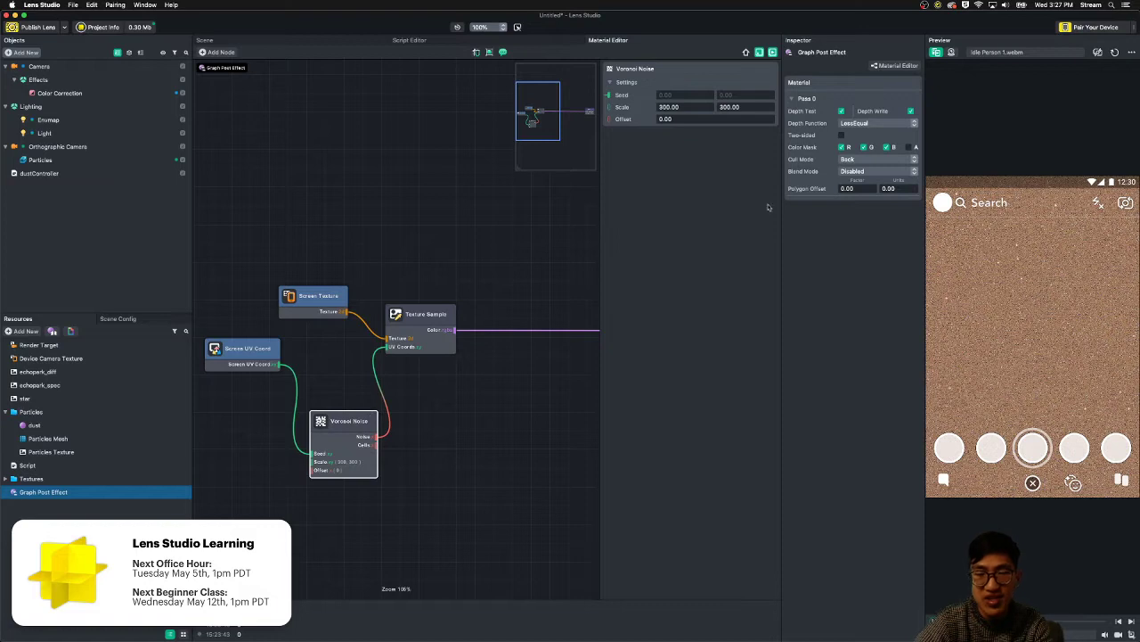
drag(694, 107, 561, 90)
text(200)
key(Return)
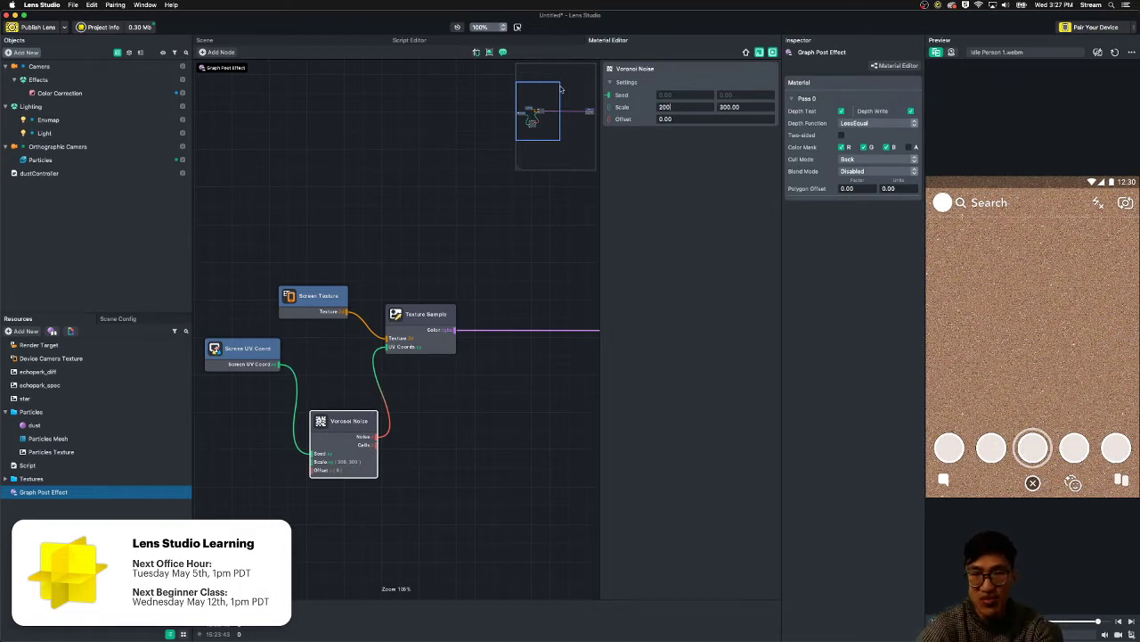
- Set the second Scale value of the Voronoi Noise node to 200
double_click(731, 107)
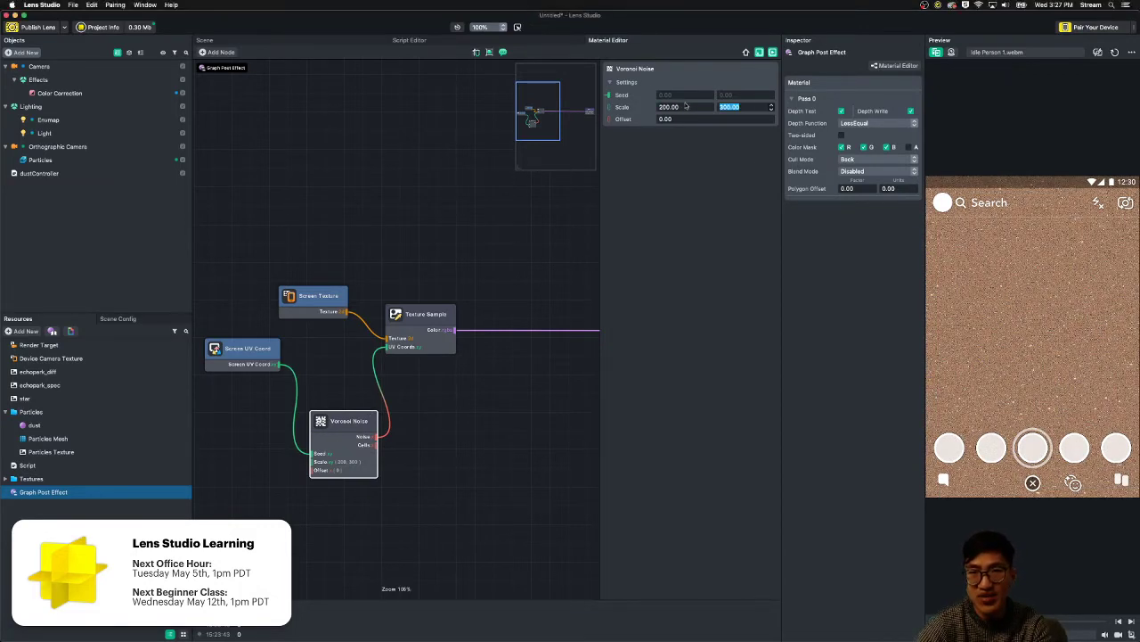
text(200)
key(Tab)
- Set both Scale values of the Voronoi Noise node to 10
drag(682, 107, 569, 107)
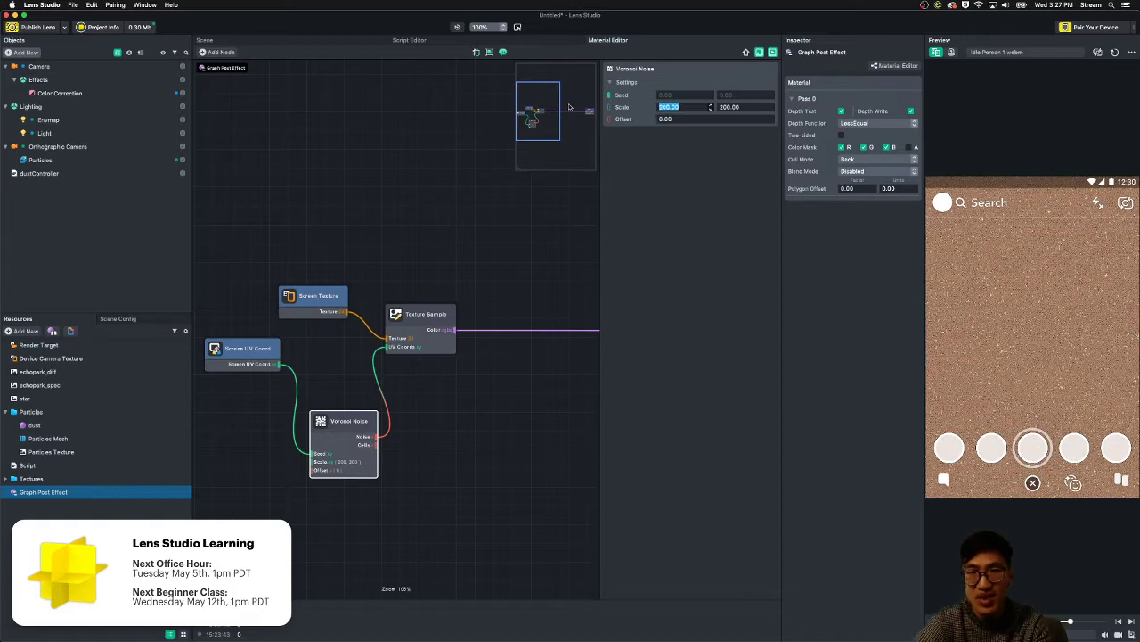
text(10)
key(Tab)
text(10)
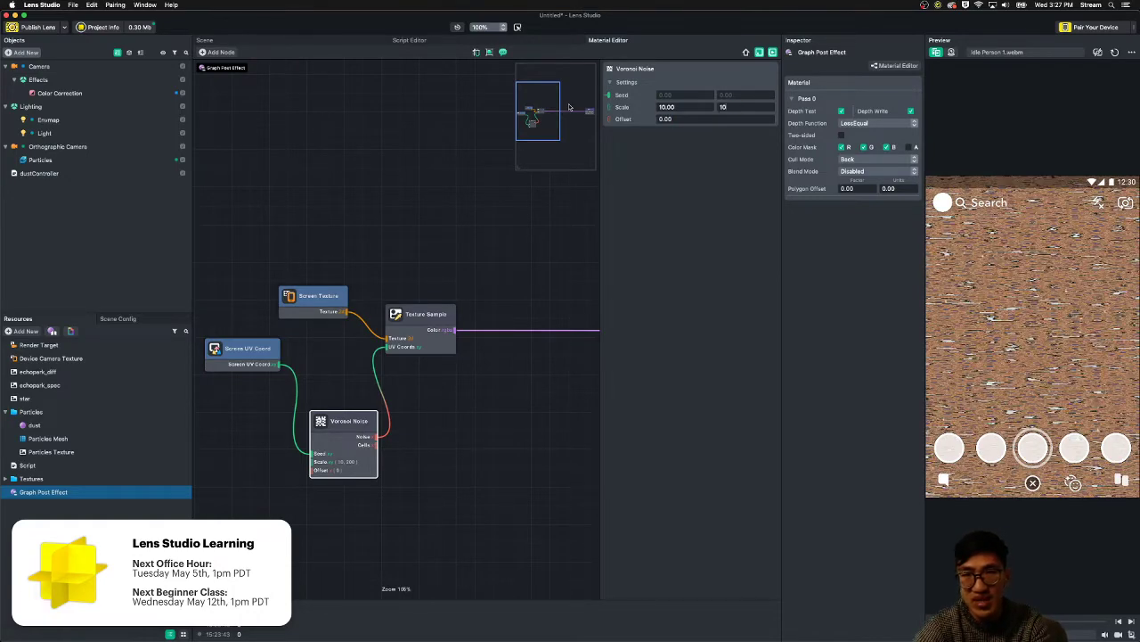
key(Tab)
right_click(493, 488)
click(445, 434)
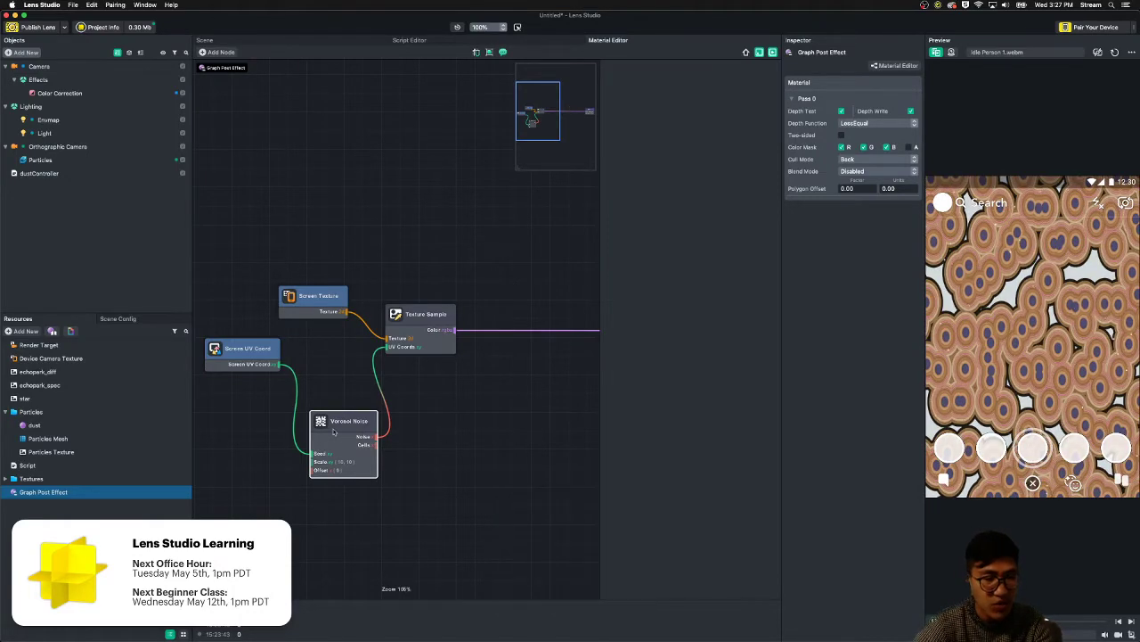
- Pull the Voronoi Noise node out of the connection between Screen UV Coord and Texture Sample, and nudge Screen UV Coord aside
alt+drag(346, 423, 305, 454)
drag(241, 355, 230, 354)
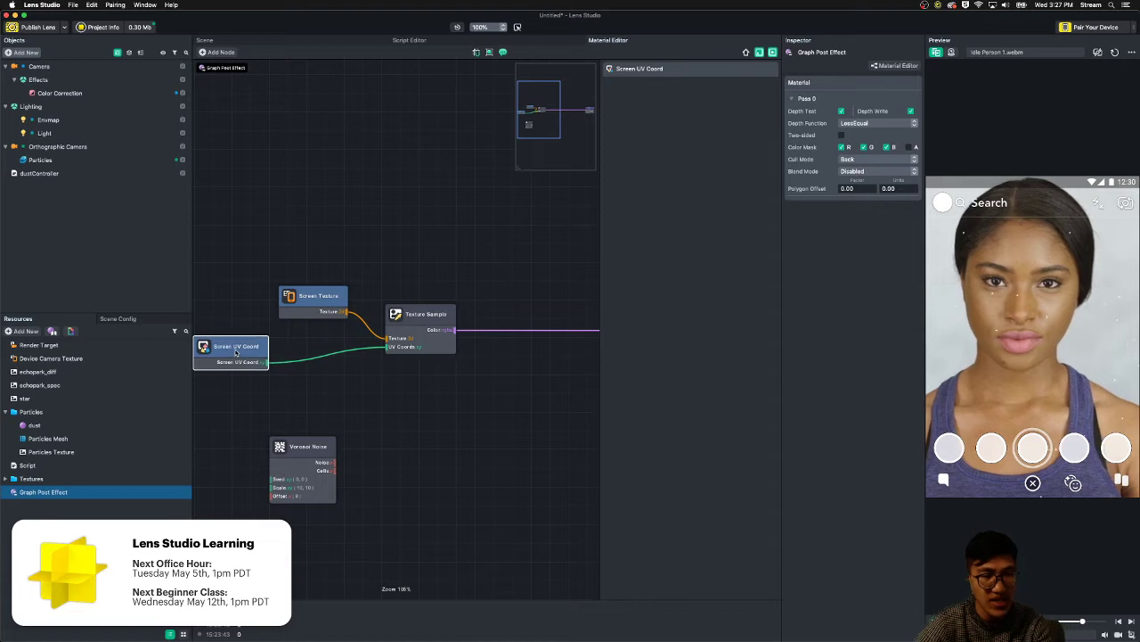
click(400, 432)
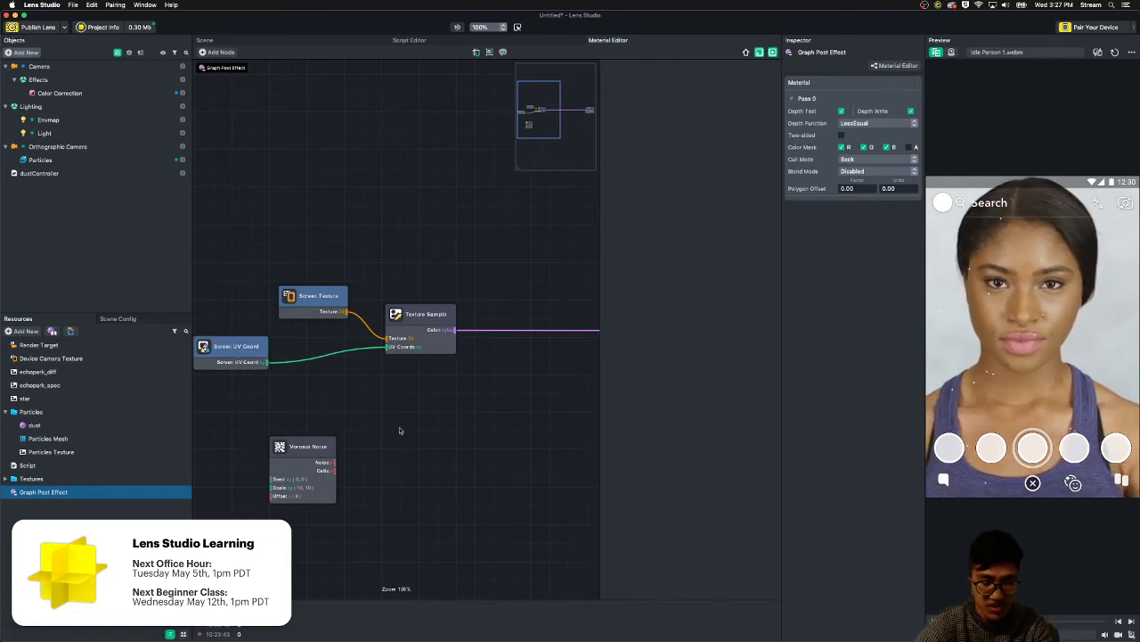
- Insert an Add node summing Screen UV Coord and Voronoi Noise into Texture Sample's UV Coords, and connect Screen UV Coord to the noise Seed
right_click(400, 432)
text(add)
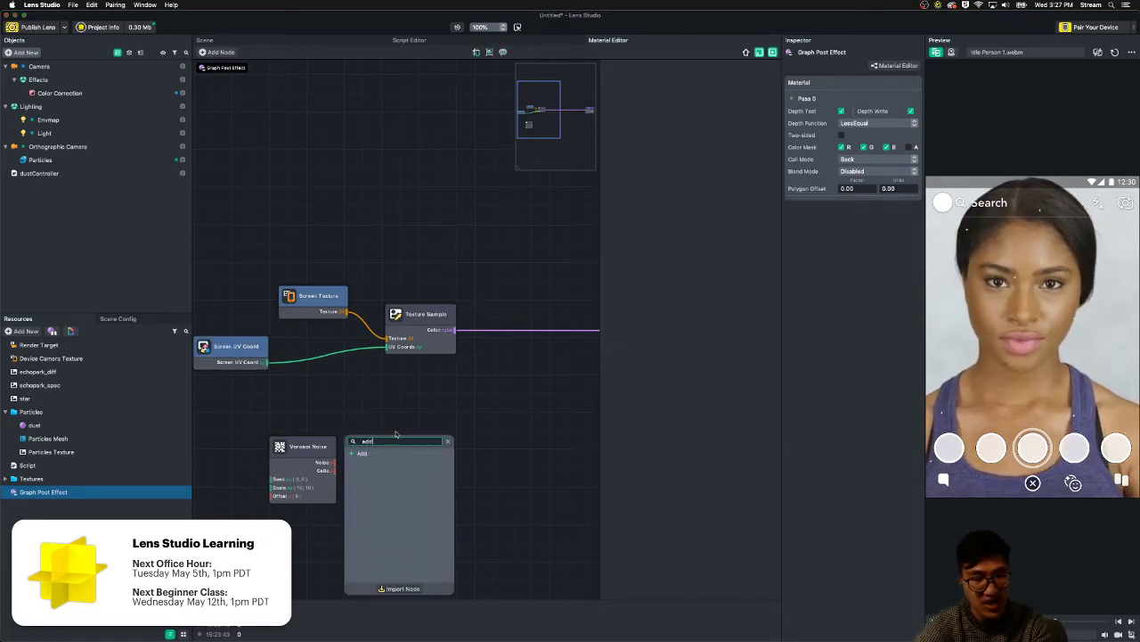
click(380, 453)
drag(431, 441, 374, 392)
drag(317, 460, 345, 420)
scroll(383, 392, left, 5)
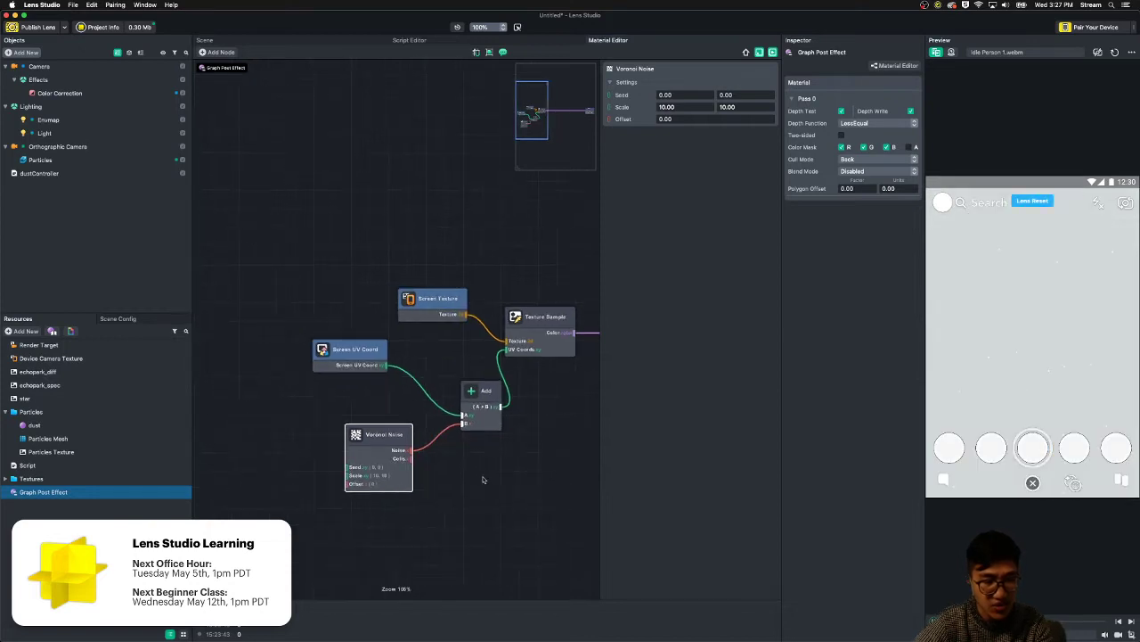
drag(380, 354, 350, 465)
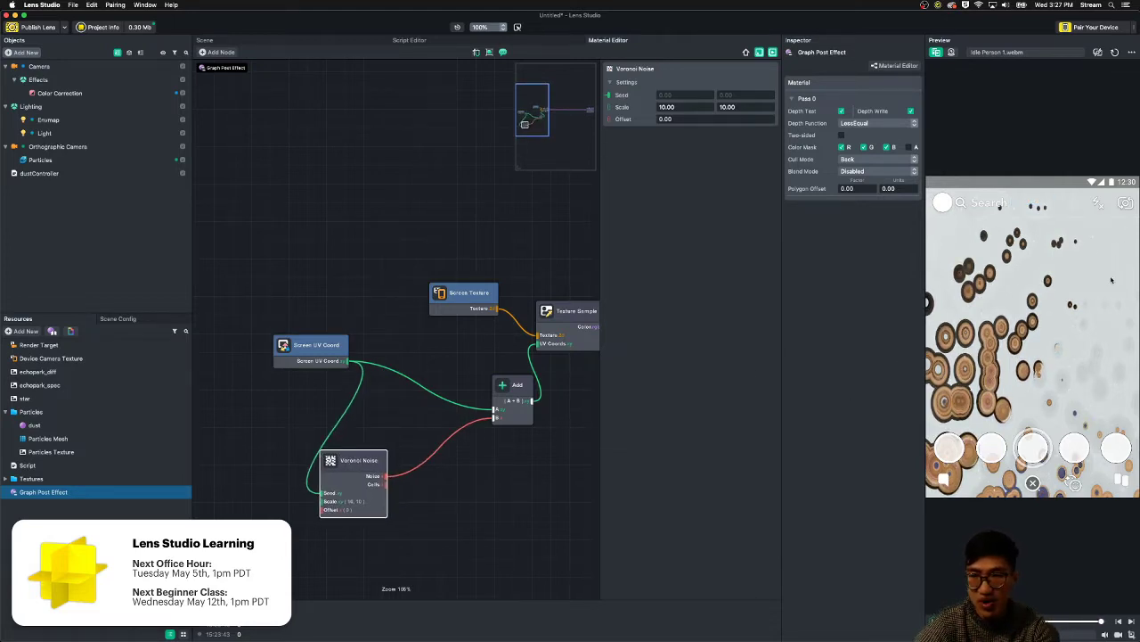
- Insert a Multiply node between the Voronoi Noise output and Add's B input, with its B value set to 0.1
right_click(491, 493)
text(mil)
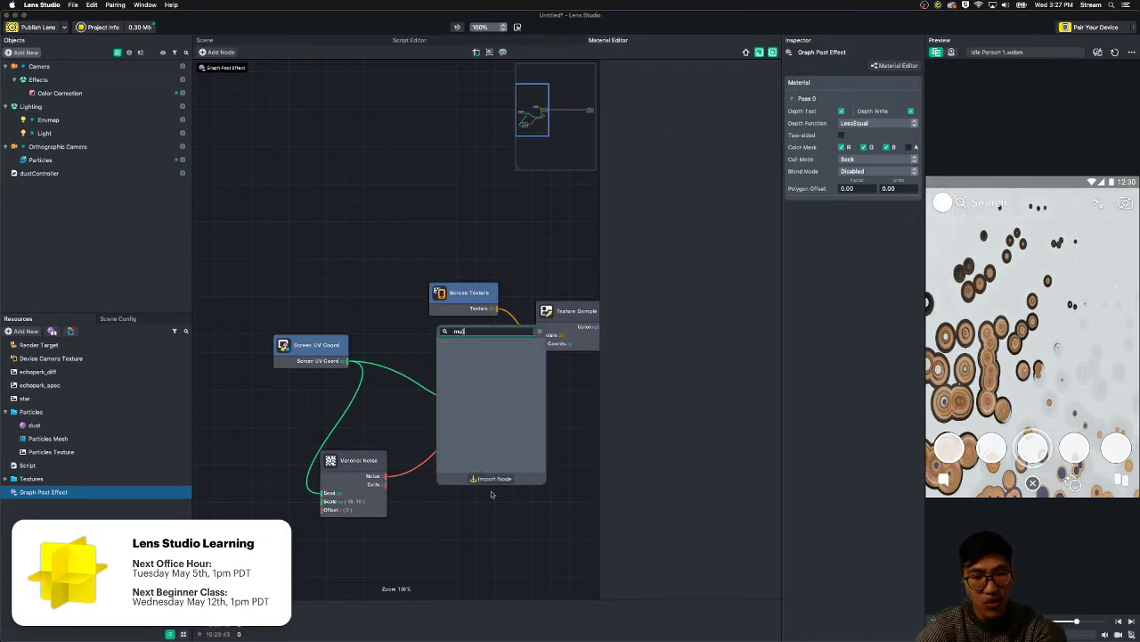
text(t)
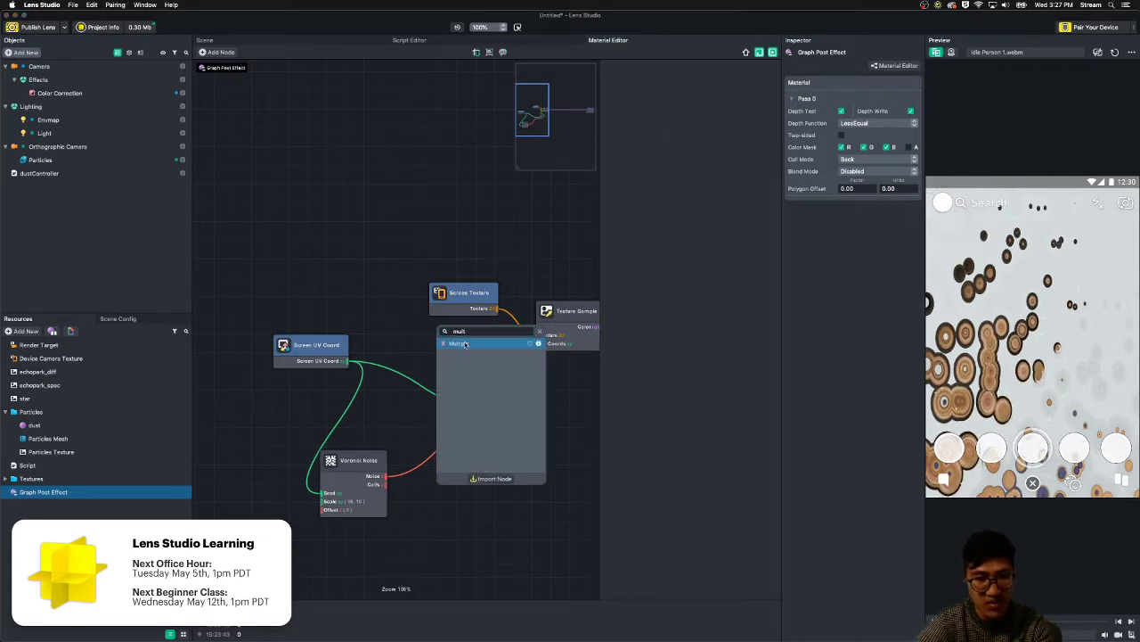
click(464, 344)
drag(500, 501, 463, 460)
double_click(667, 171)
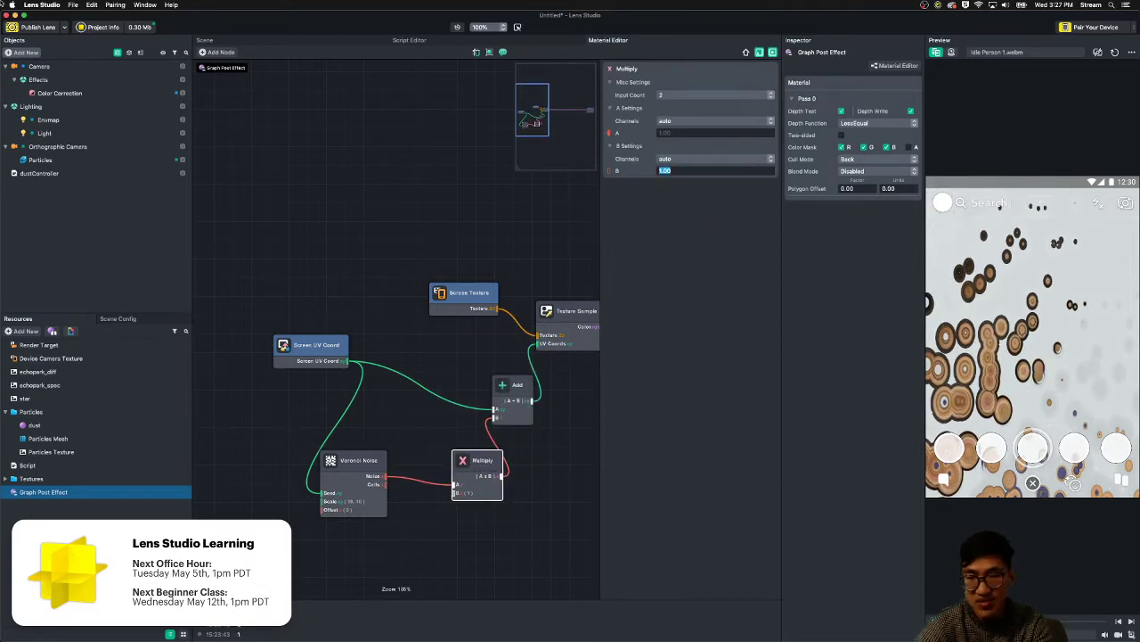
text(0.1)
key(Return)
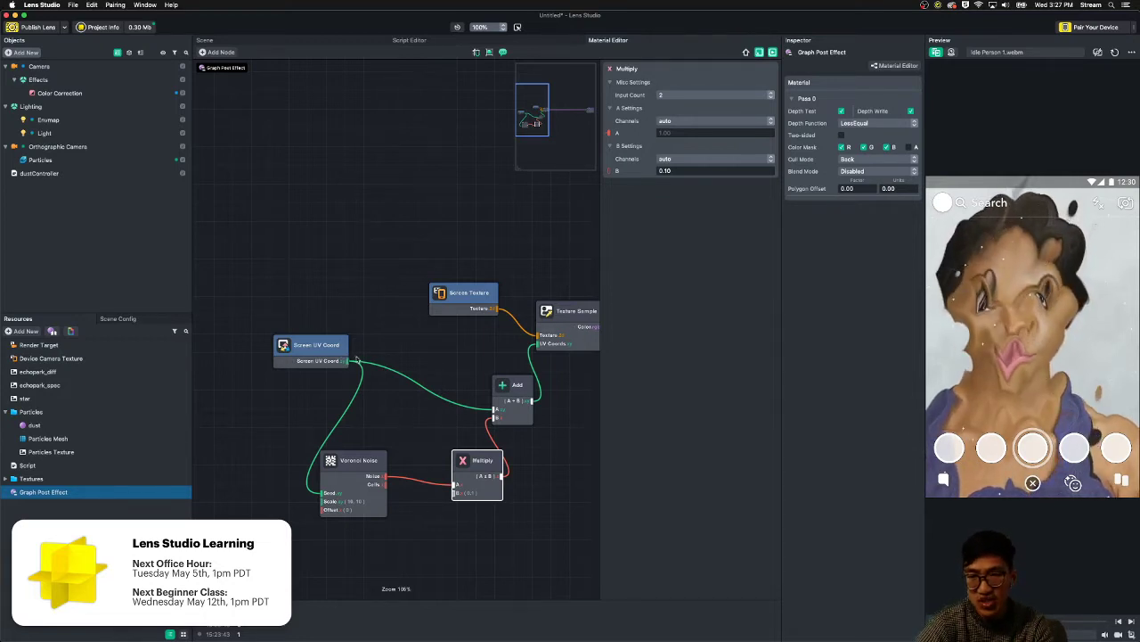
- Rearrange the Multiply, Screen UV Coord and Voronoi Noise nodes to space out the graph
drag(476, 465, 448, 452)
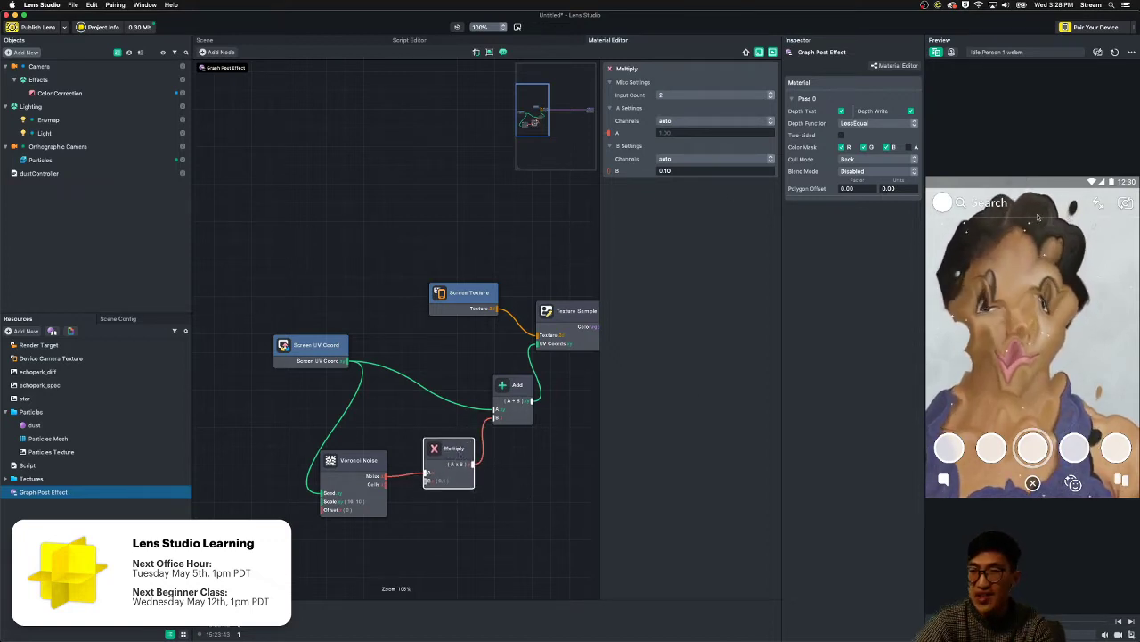
drag(306, 359, 235, 344)
click(365, 469)
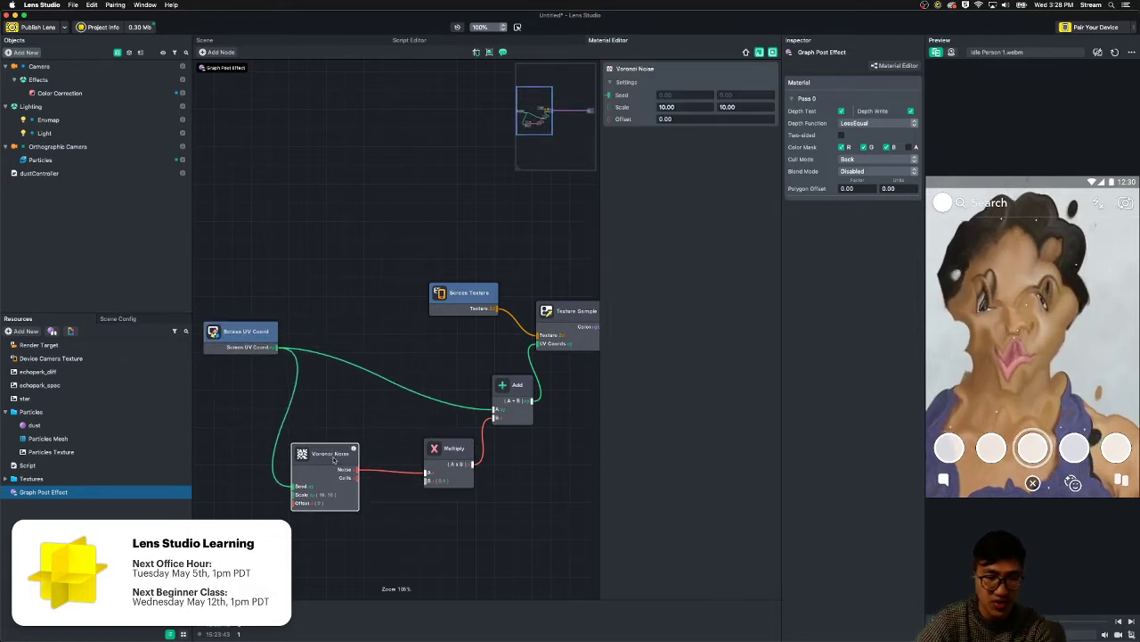
- Connect the Voronoi Noise output directly to the final Shader node to preview the raw noise
scroll(393, 508, down, 5)
drag(412, 513, 305, 474)
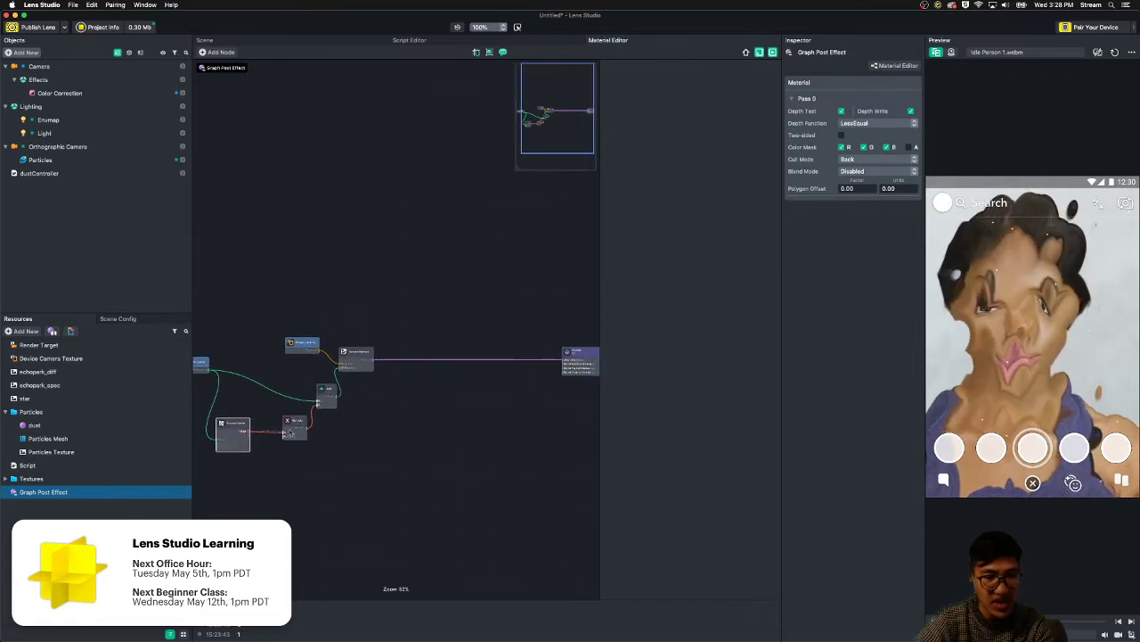
drag(307, 428, 565, 362)
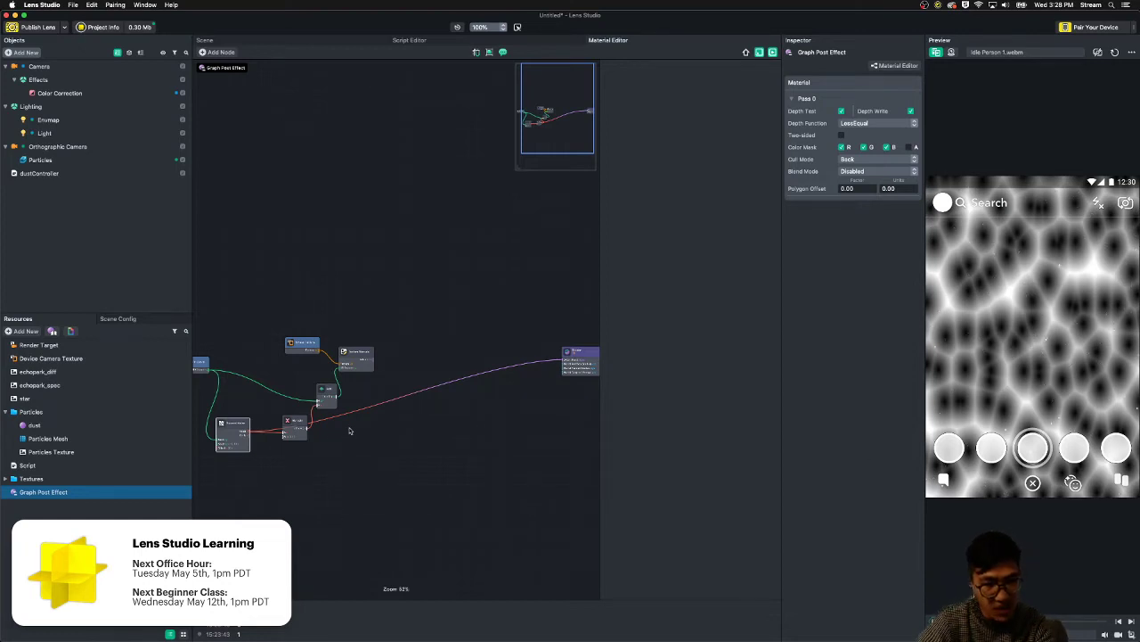
scroll(323, 435, up, 1)
scroll(323, 435, down, 1)
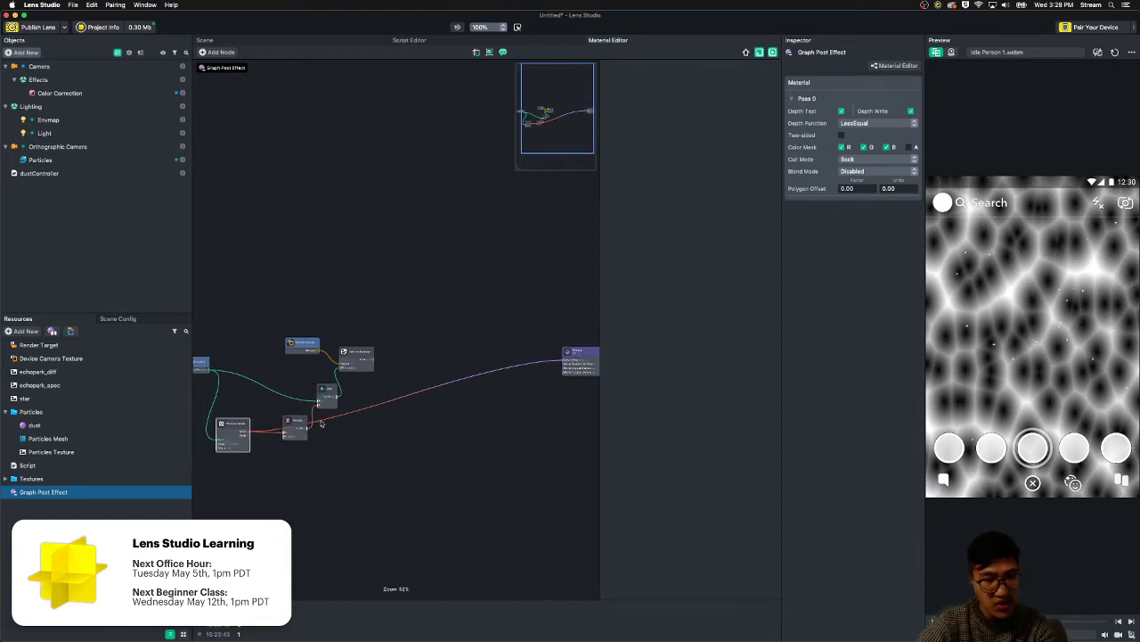
click(239, 428)
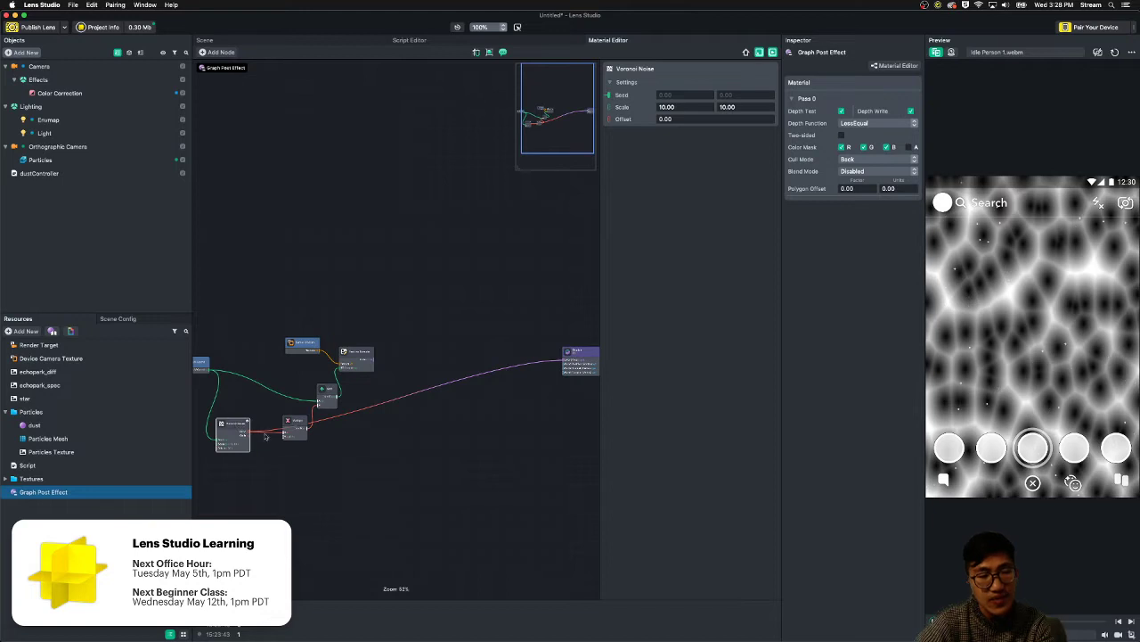
- Add a Subtract node and insert it between the Voronoi Noise and Multiply nodes, moving Multiply down to make room
middle_drag(309, 465, 377, 481)
click(396, 479)
drag(362, 438, 385, 472)
key(Tab)
text(su)
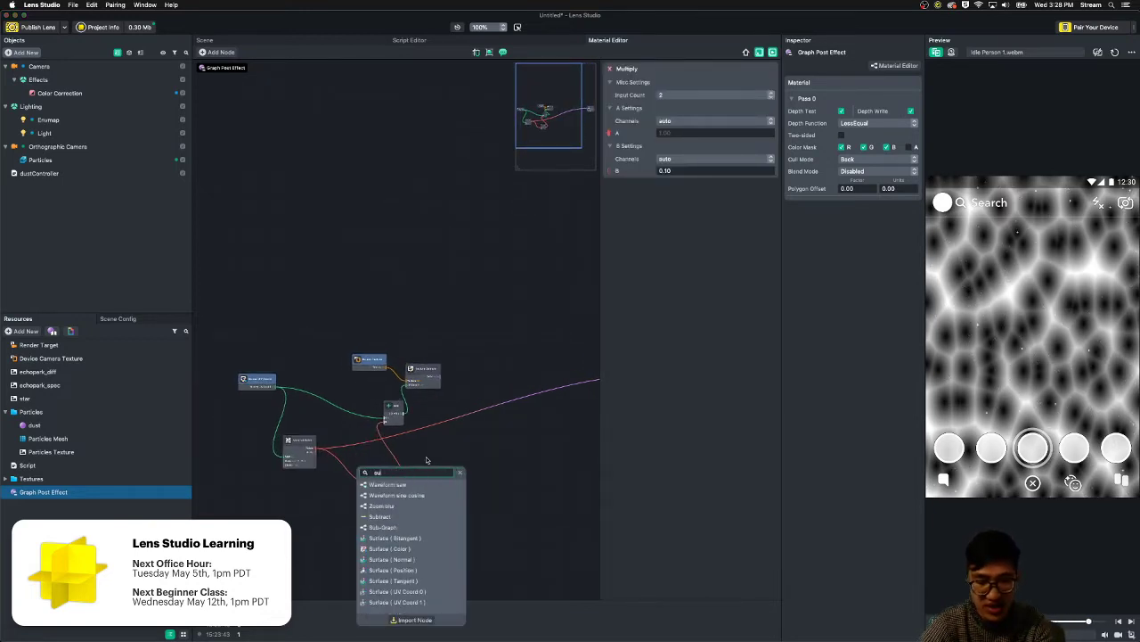
text(btrac)
key(Return)
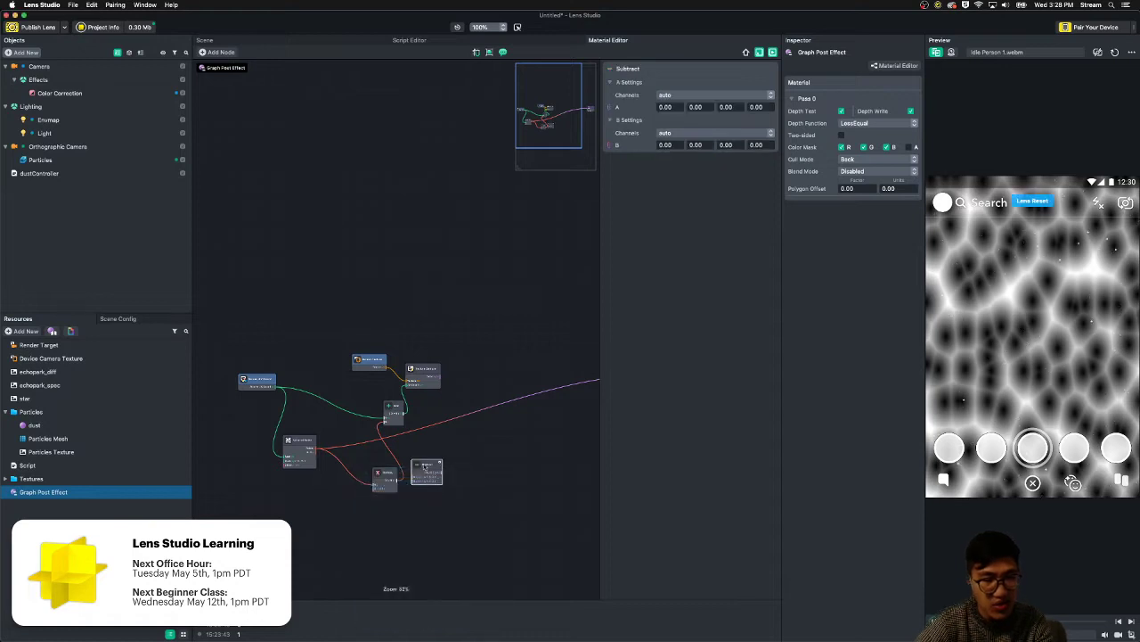
drag(426, 466, 339, 457)
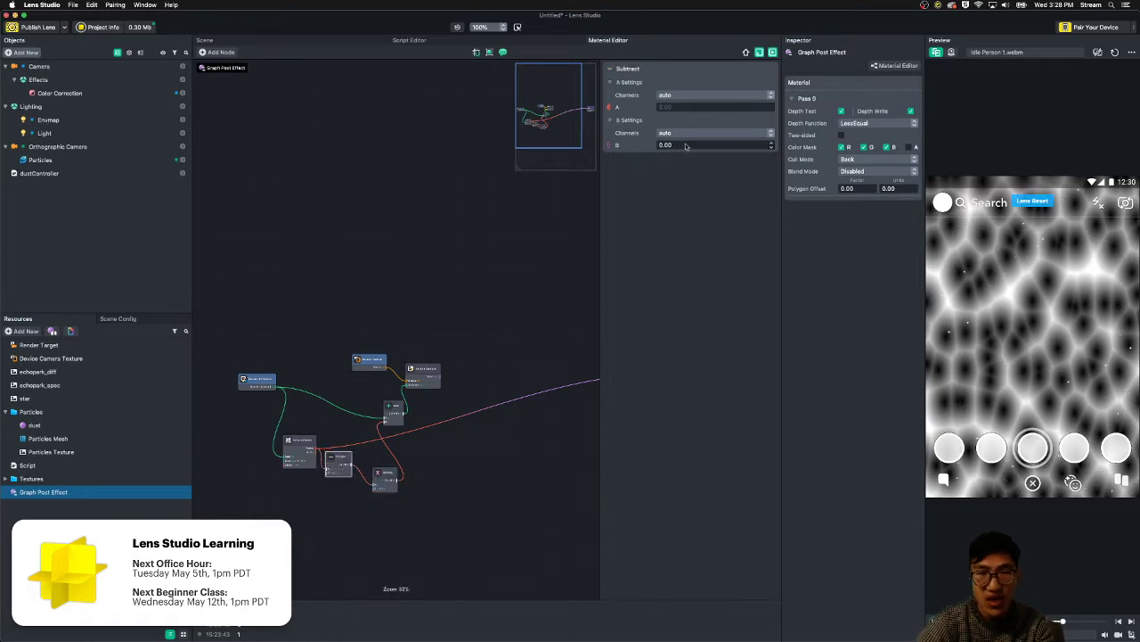
- Set the Subtract node's B value to 0.5 and move the Multiply node in line beside it
drag(694, 146, 643, 146)
text(.)
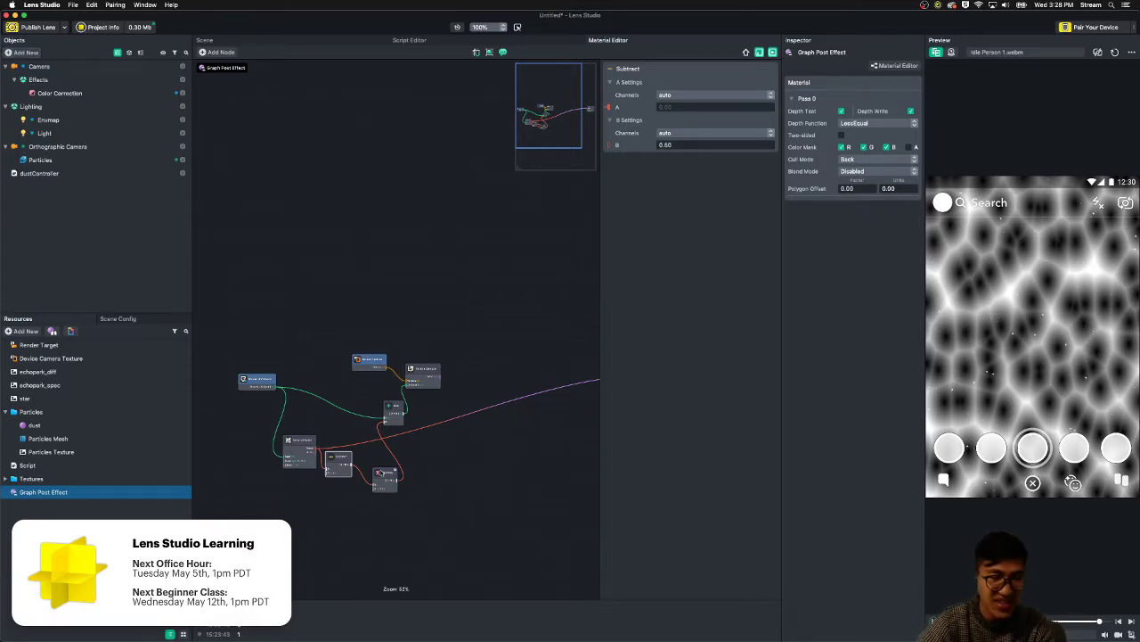
drag(380, 472, 383, 461)
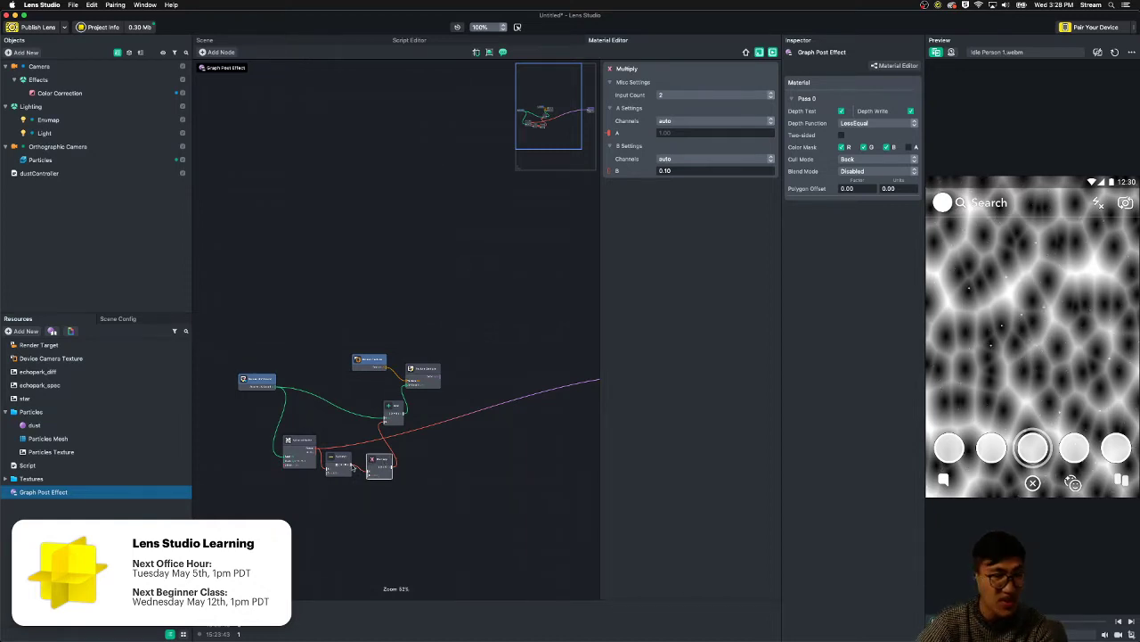
- Connect the Subtract output directly to the final Shader node to preview the offset noise
drag(352, 465, 569, 379)
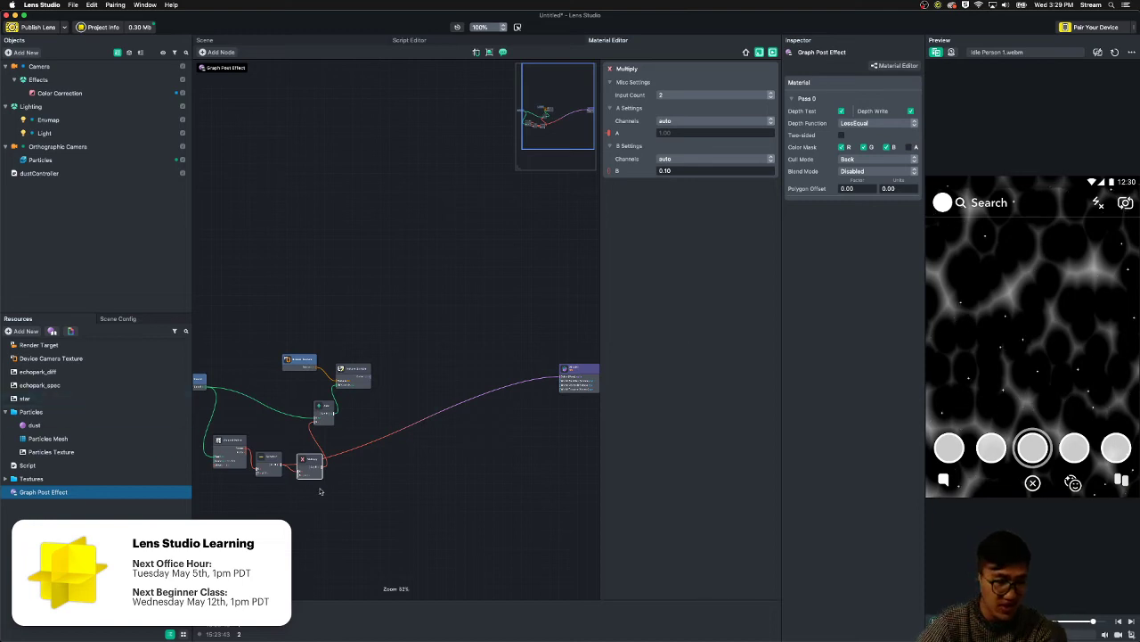
drag(328, 492, 365, 496)
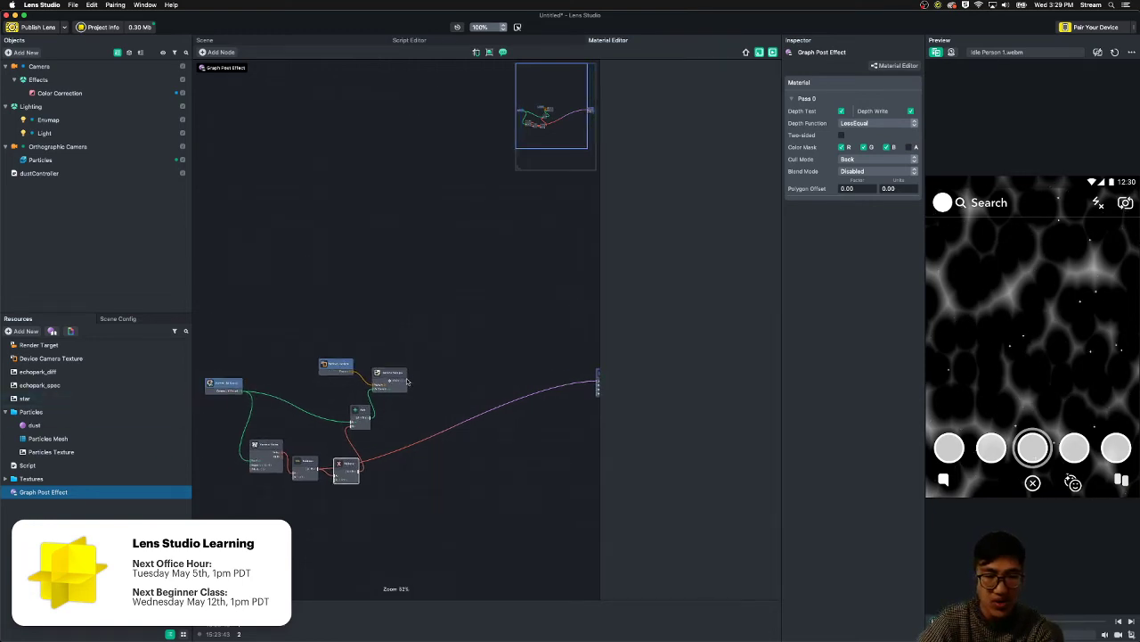
- Reconnect Texture Sample's Color output to the final Shader node and align Voronoi Noise with the Subtract and Multiply nodes
drag(407, 381, 595, 383)
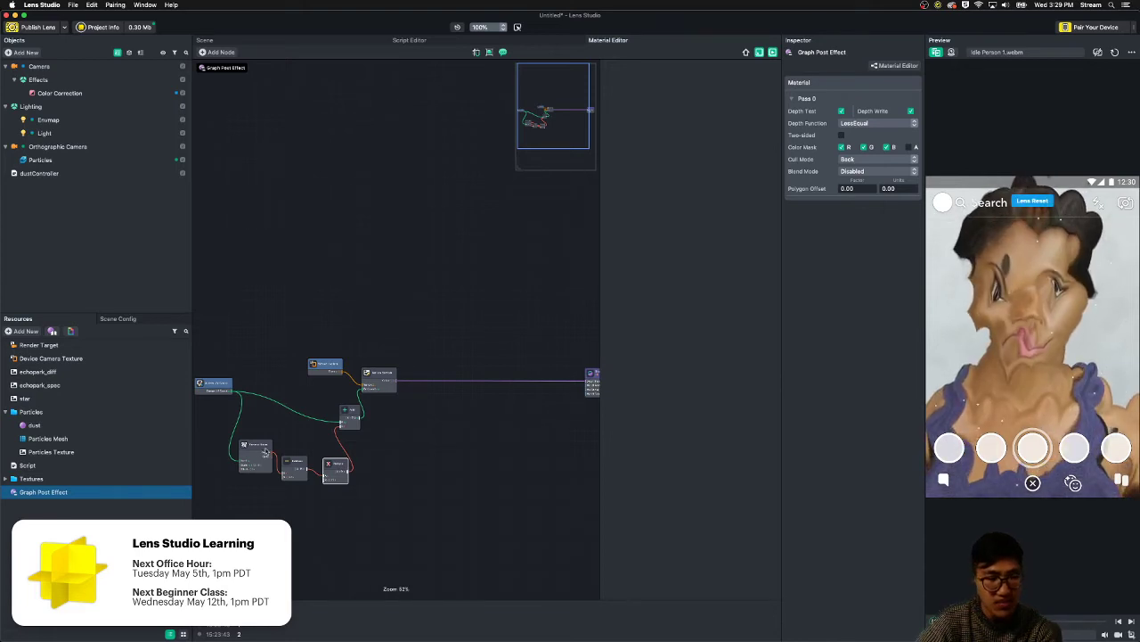
drag(266, 452, 263, 466)
click(295, 465)
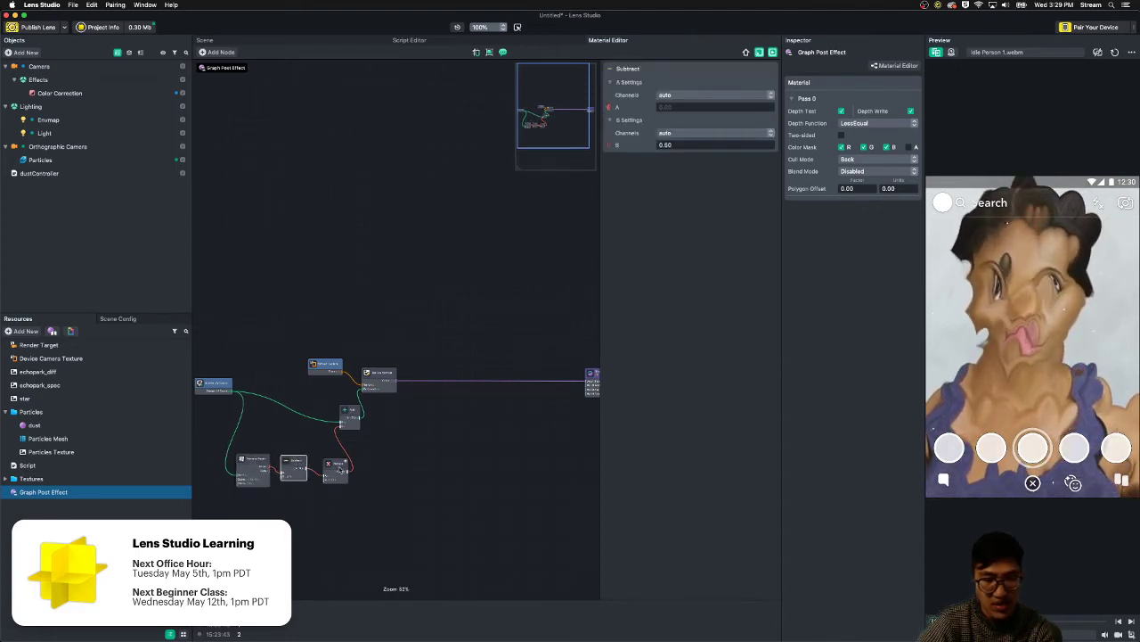
click(337, 468)
scroll(344, 472, up, 5)
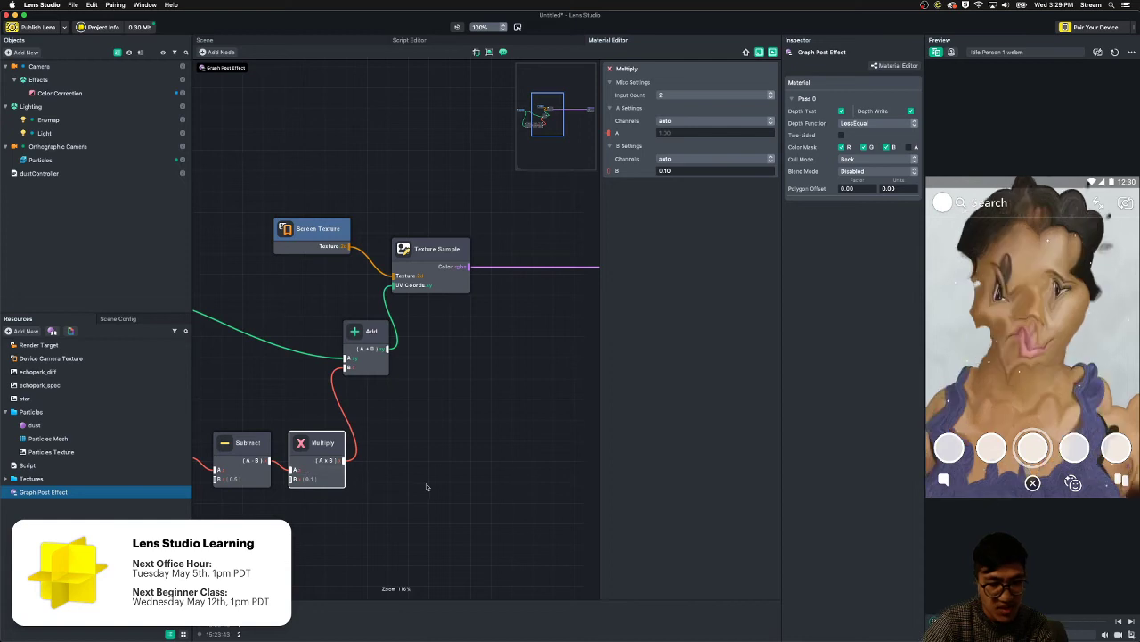
drag(427, 486, 554, 474)
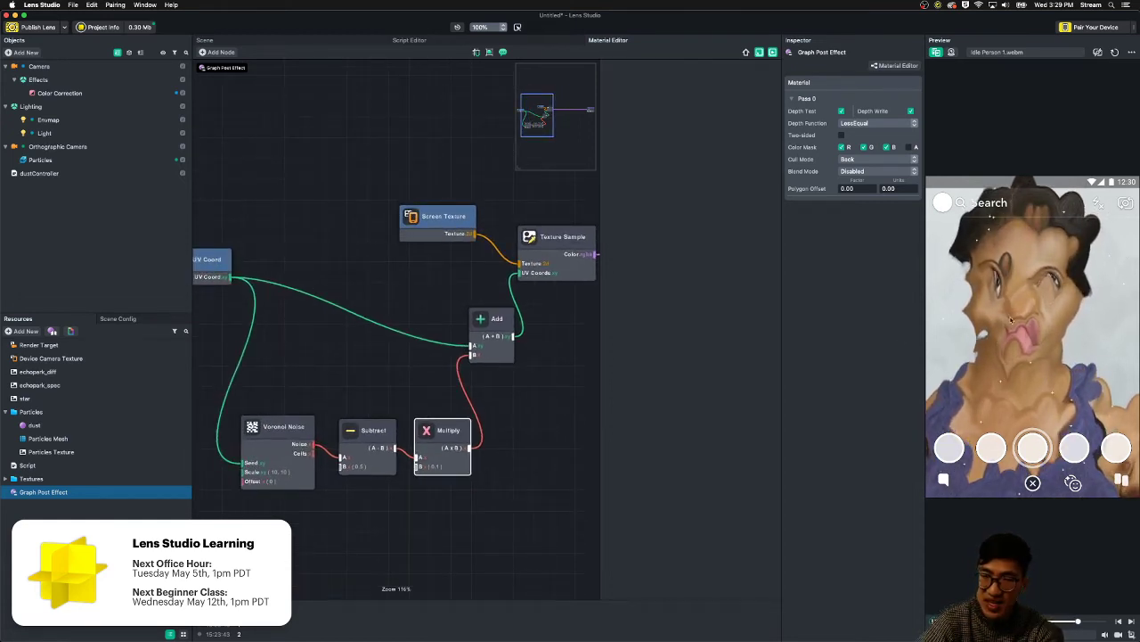
- Set both Scale values of the Voronoi Noise node to 200
click(267, 434)
click(617, 106)
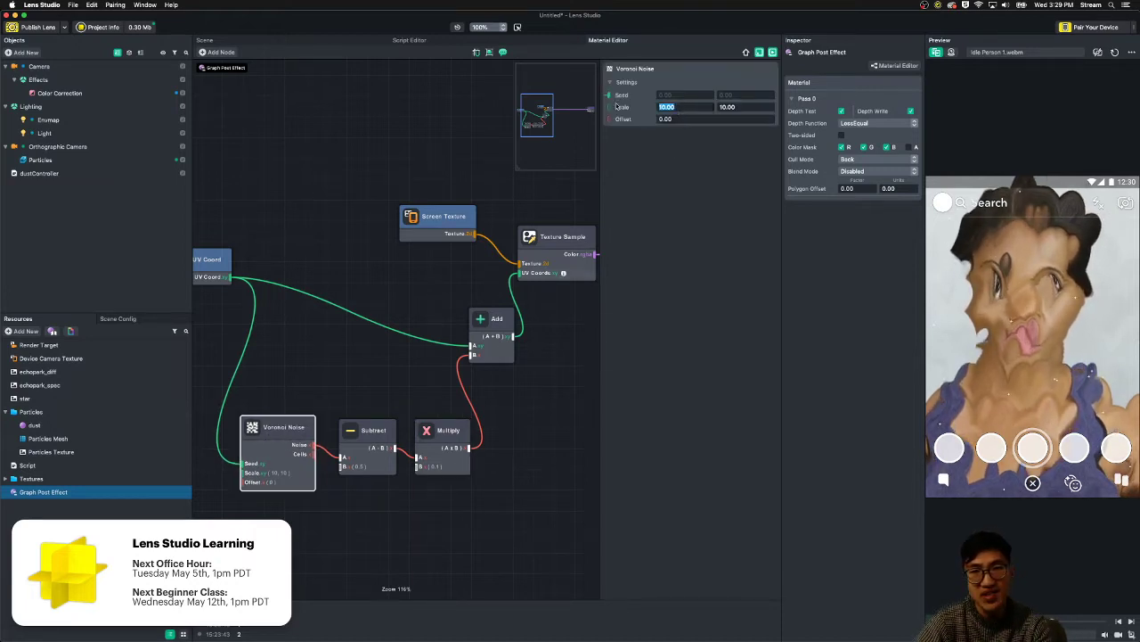
text(1)
text(200)
key(Tab)
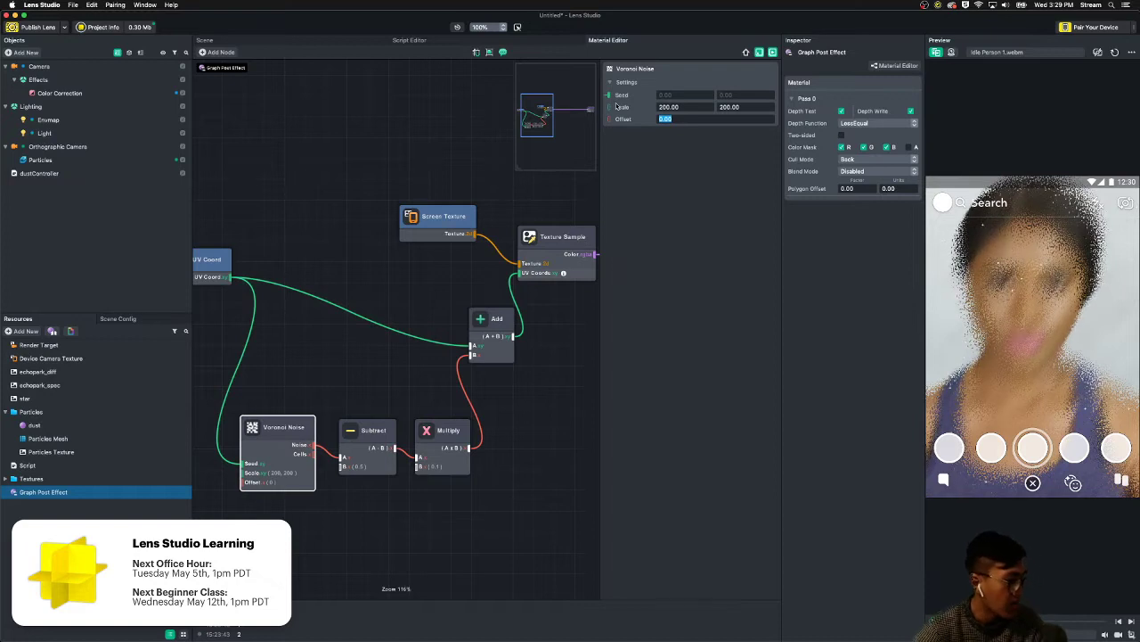
drag(494, 527, 604, 505)
click(410, 519)
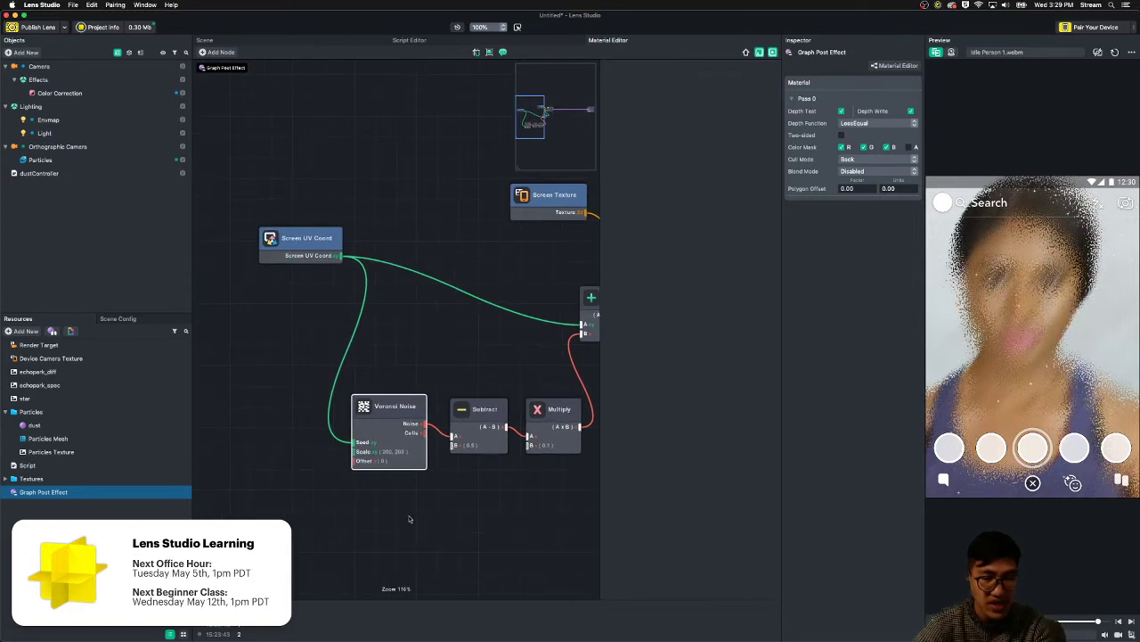
right_click(411, 510)
click(513, 519)
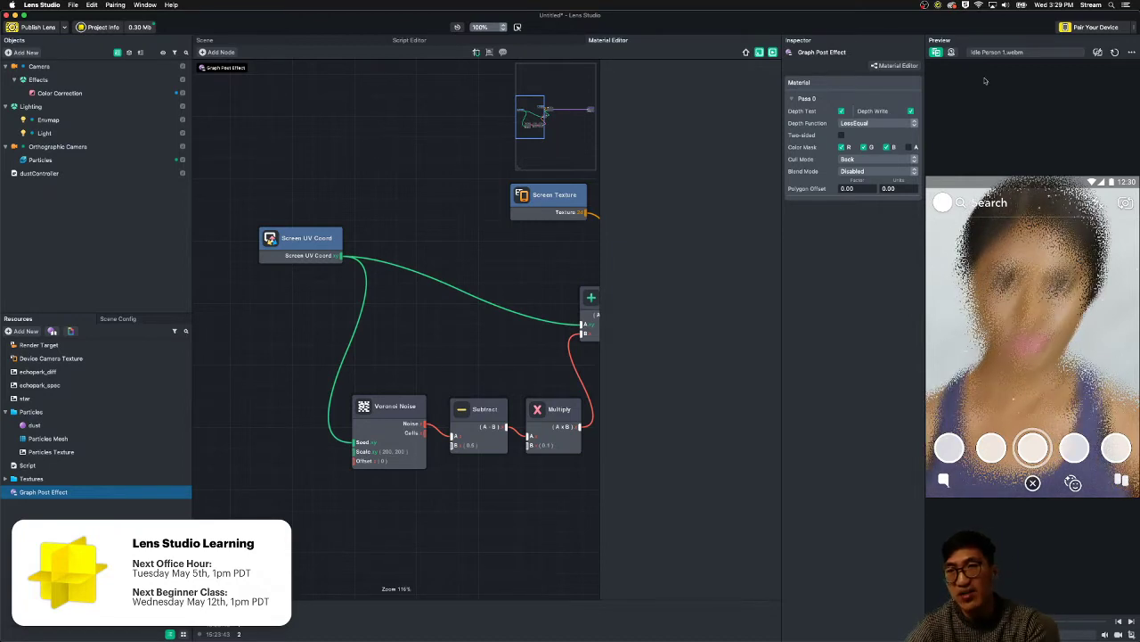
- Try other preview videos to check the noise effect, choosing Idle Person 3.webm and Open Mouth Person 1.webm
click(998, 52)
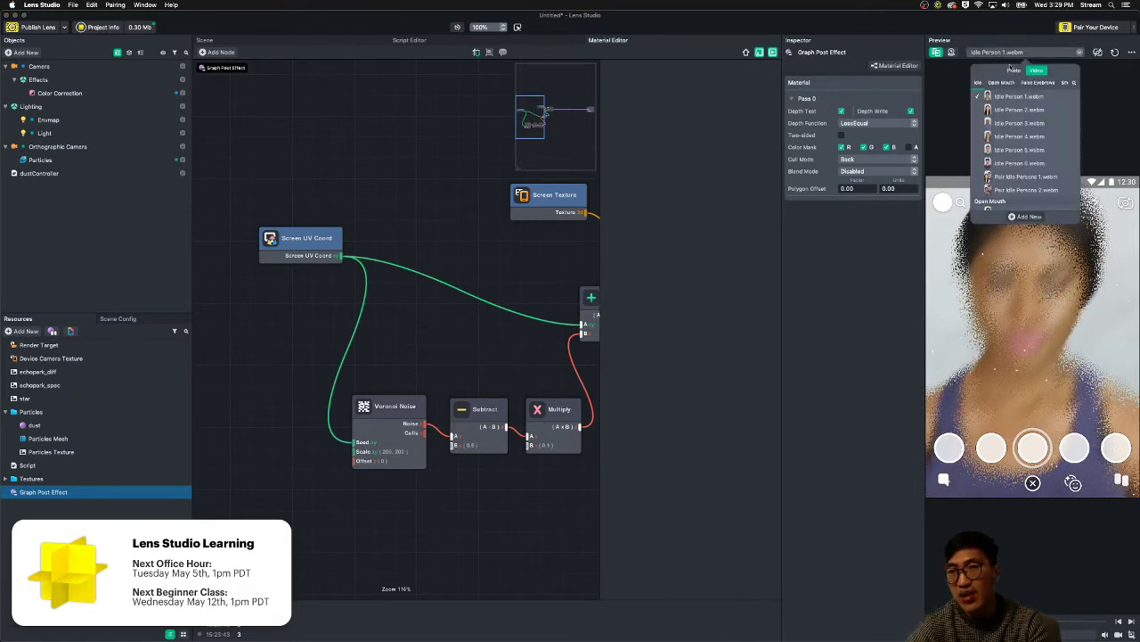
click(1020, 123)
scroll(1028, 192, down, 1)
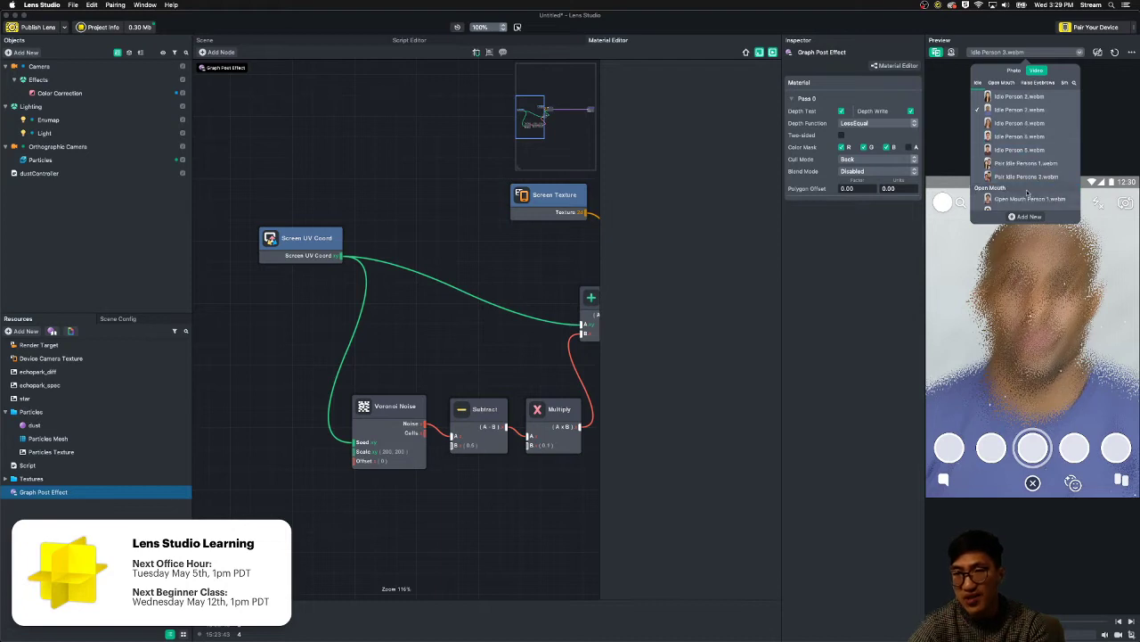
click(1022, 198)
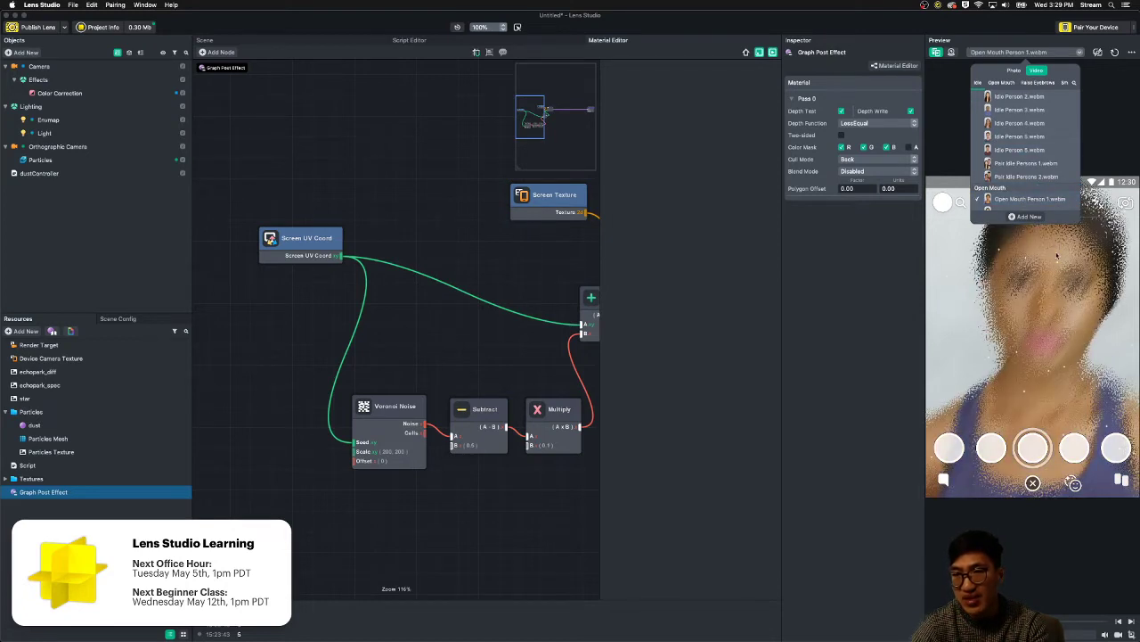
click(1025, 361)
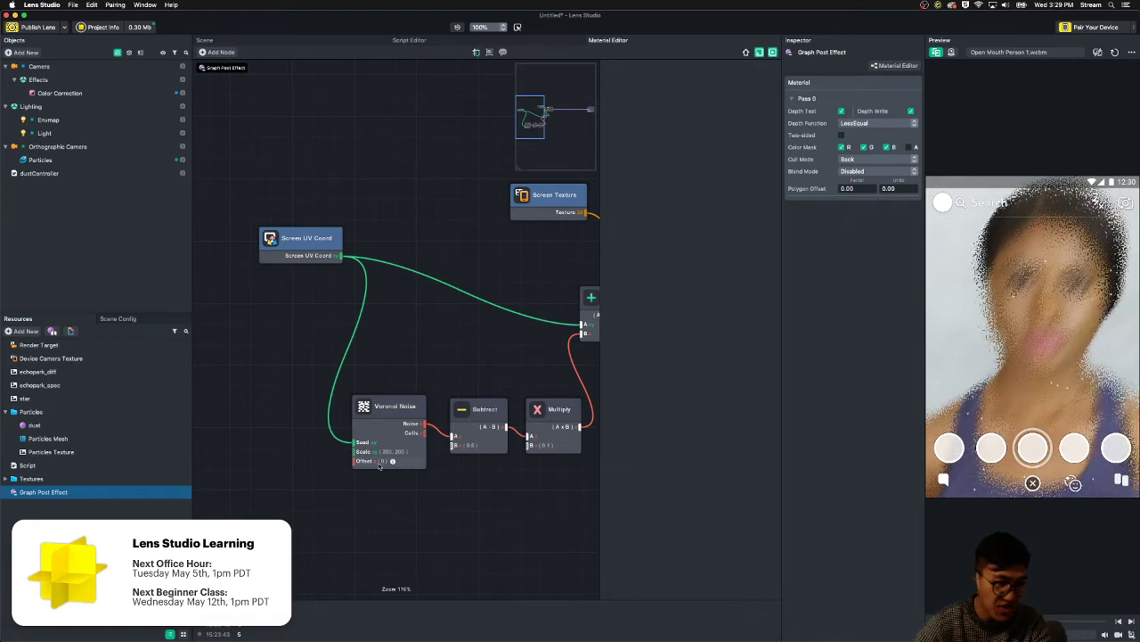
- Add an Elapsed Time node beside Voronoi Noise and connect its Time output to the noise node's Offset input
mouse_move(393, 461)
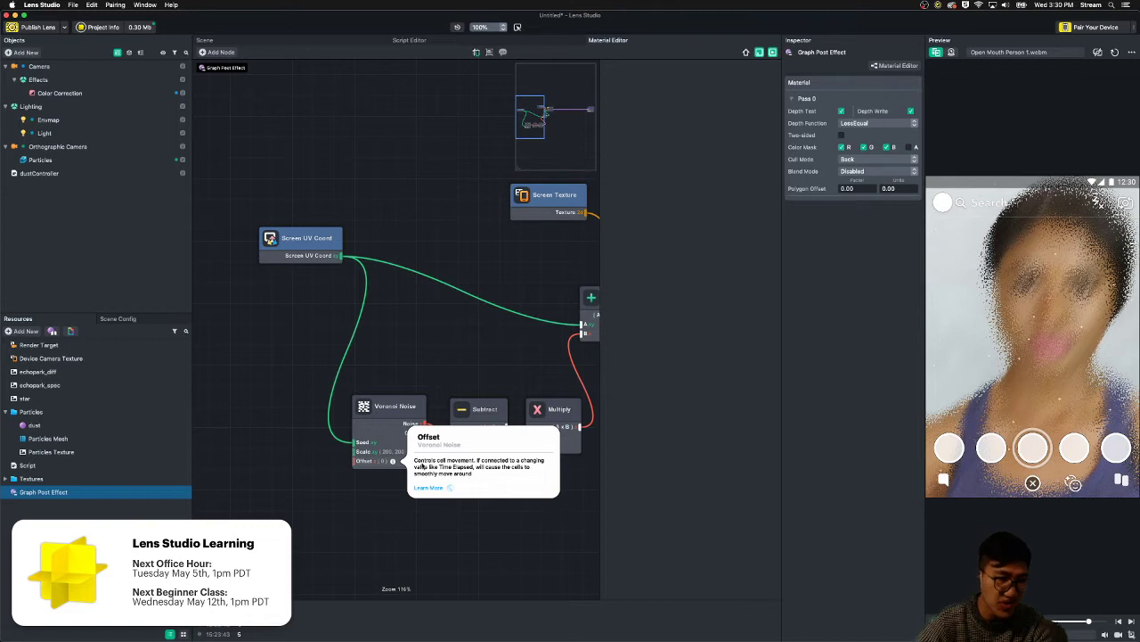
right_click(381, 490)
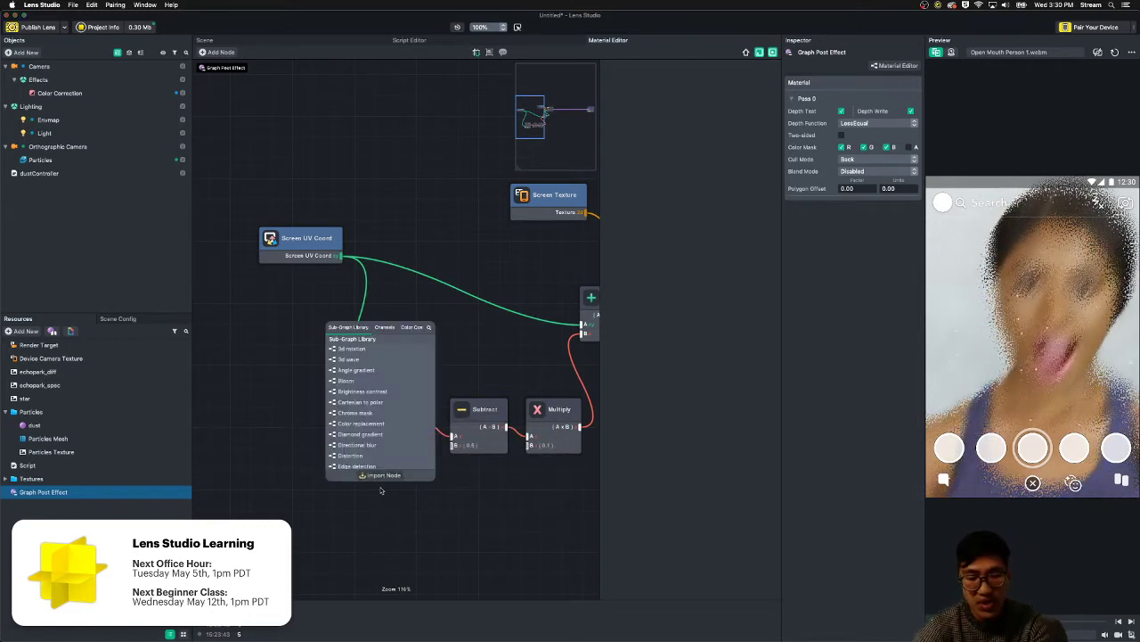
click(381, 490)
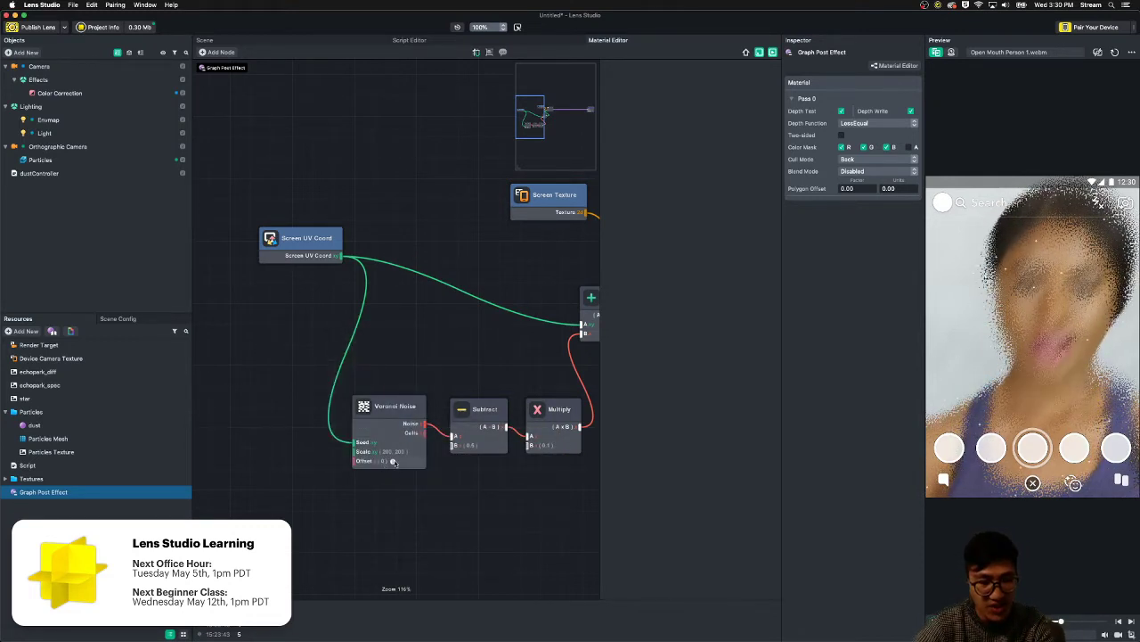
mouse_move(392, 461)
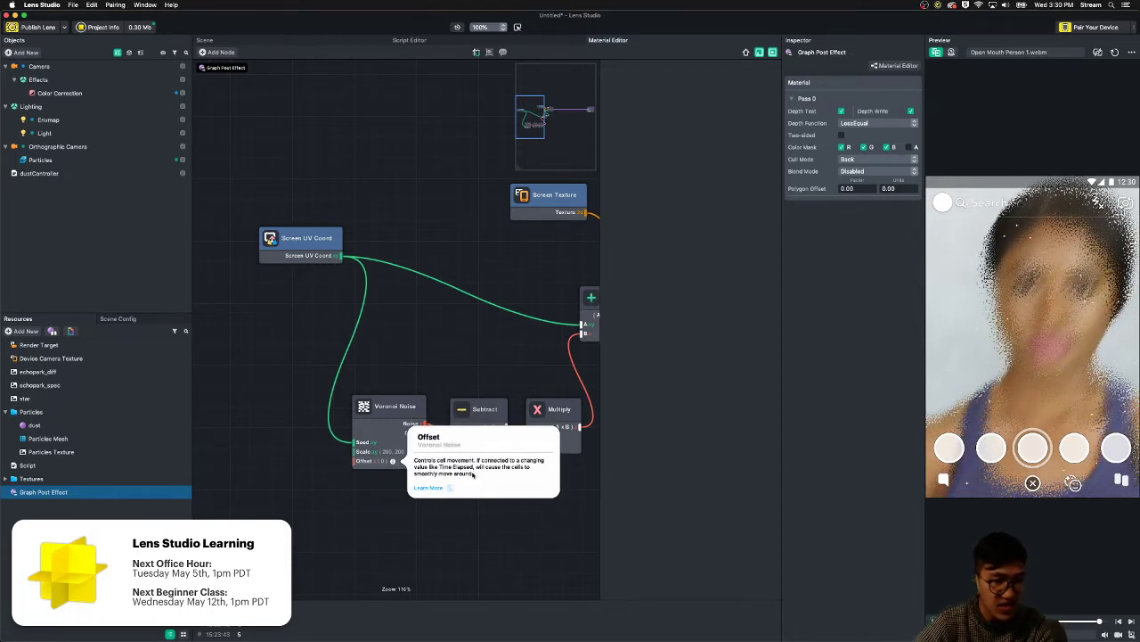
right_click(330, 492)
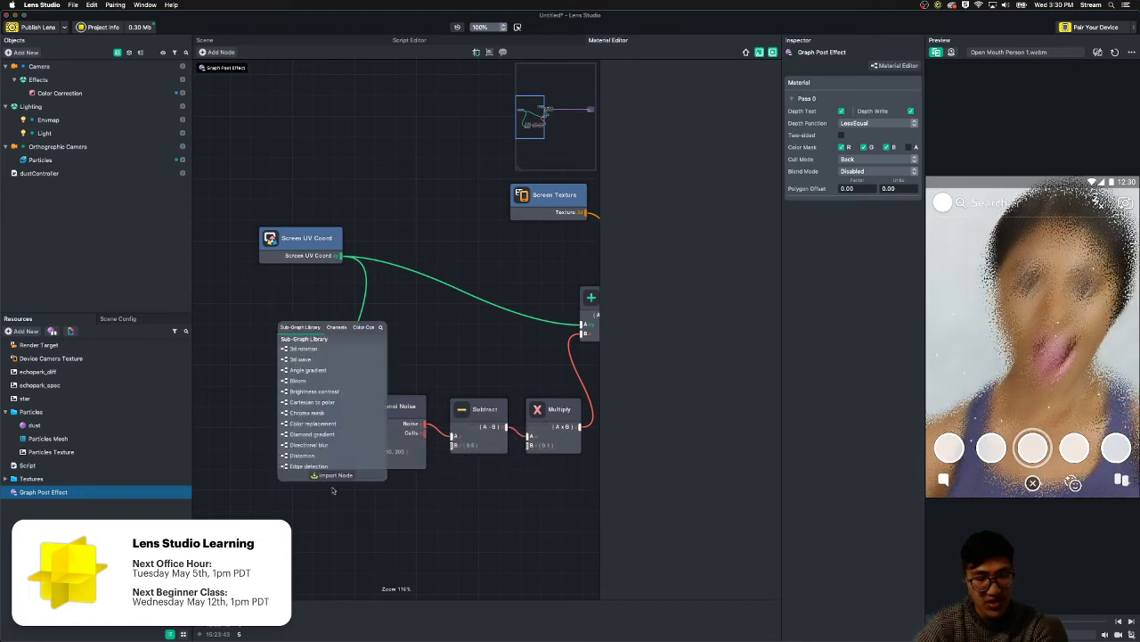
text(time)
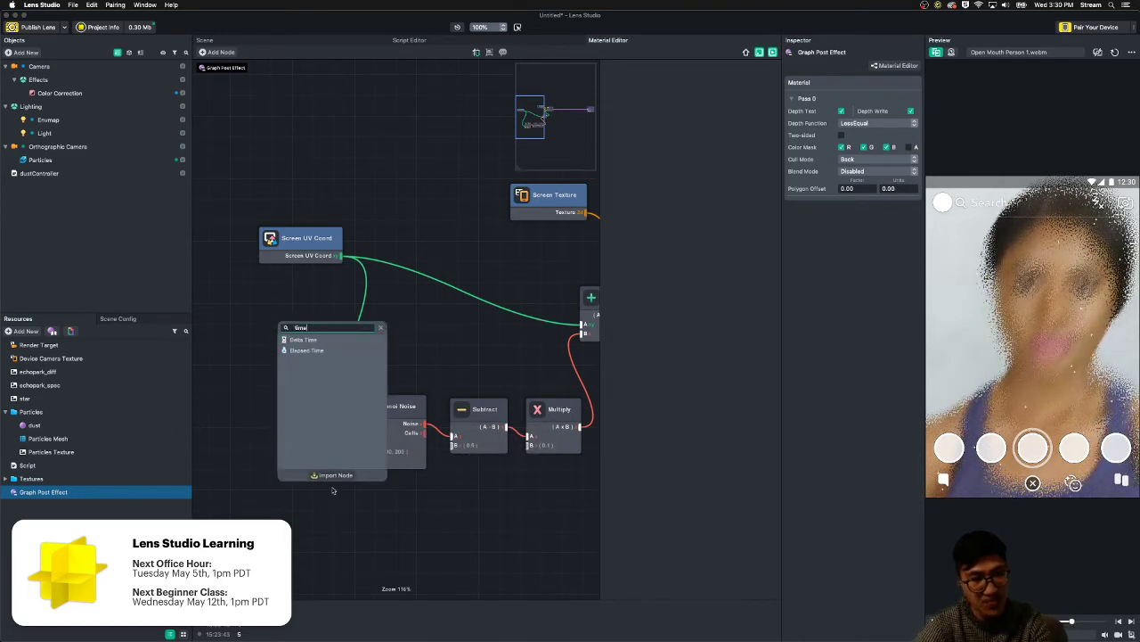
click(334, 351)
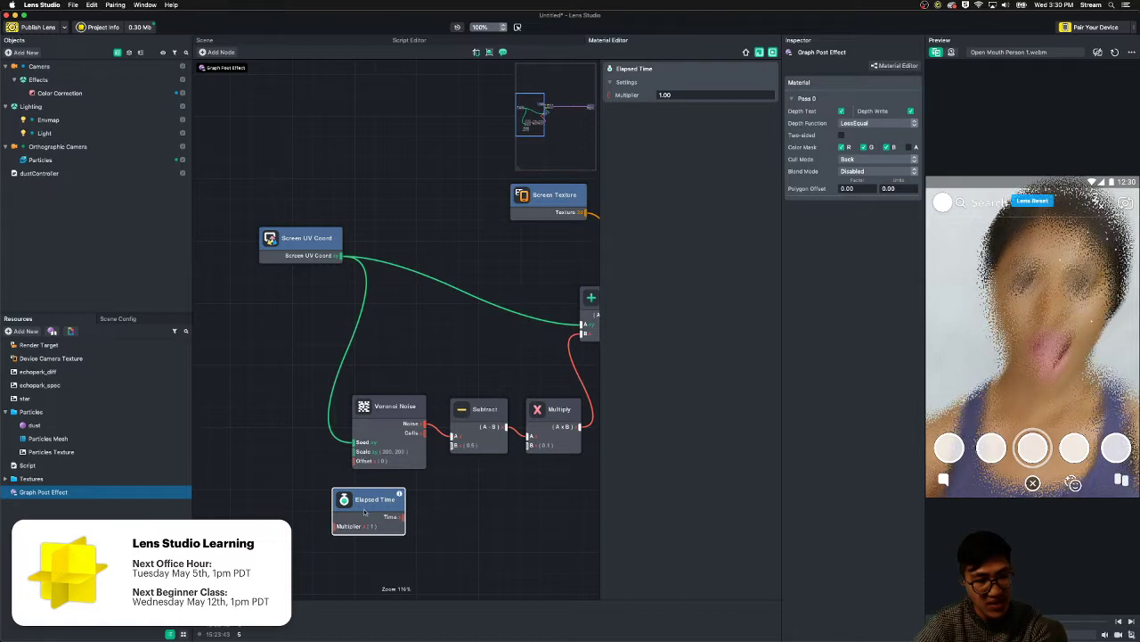
drag(375, 504, 356, 460)
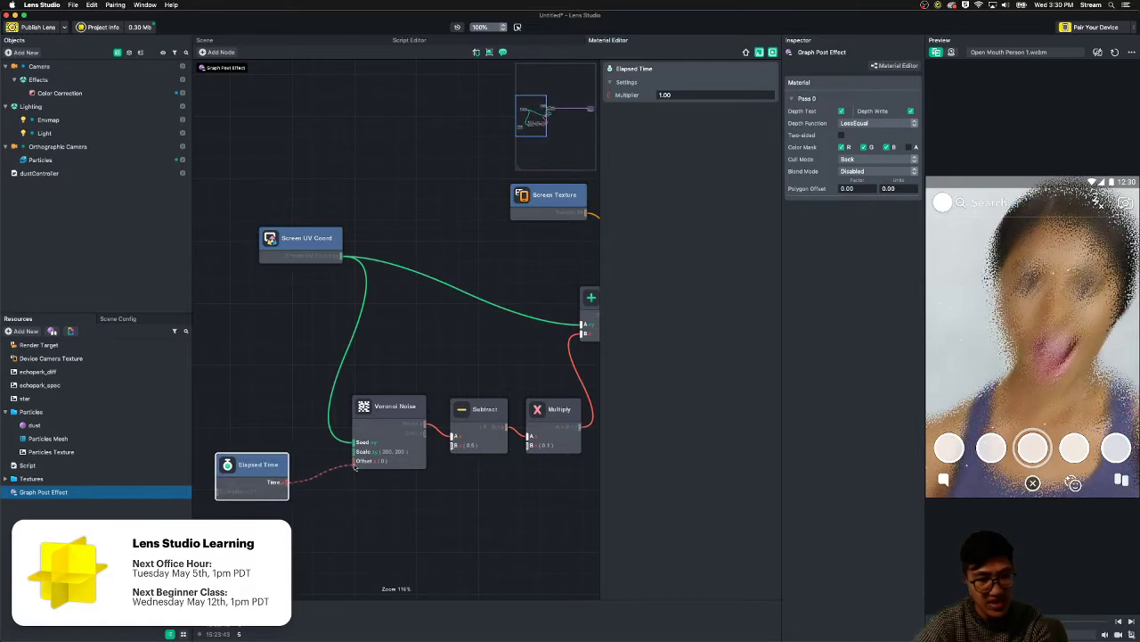
drag(420, 543, 458, 542)
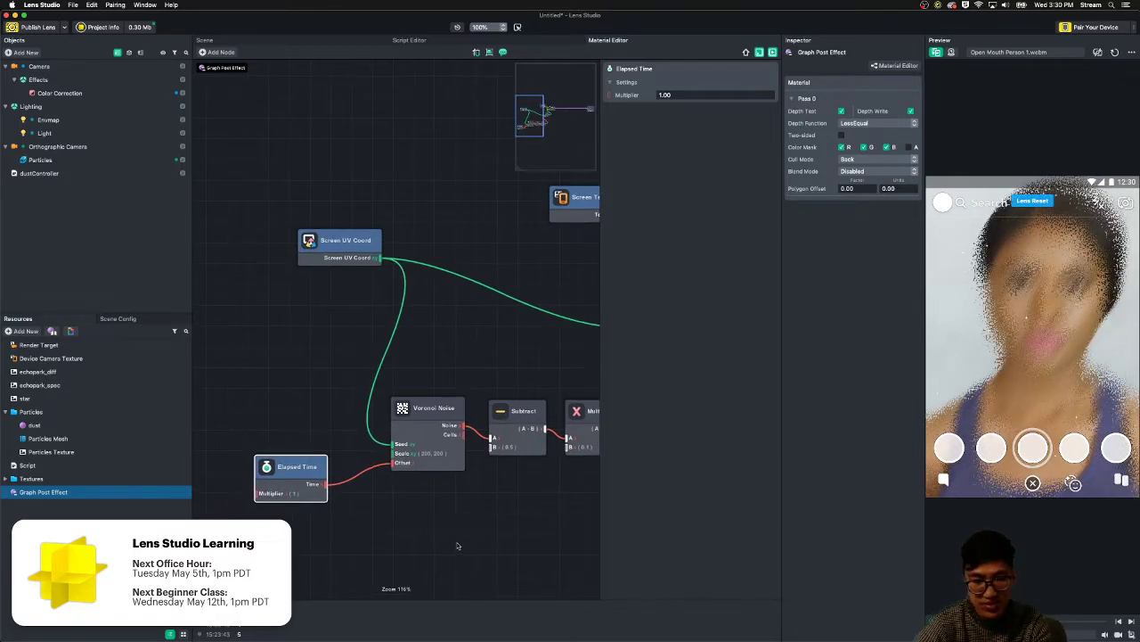
- Set the Elapsed Time node's Multiplier to 100
click(299, 468)
click(681, 93)
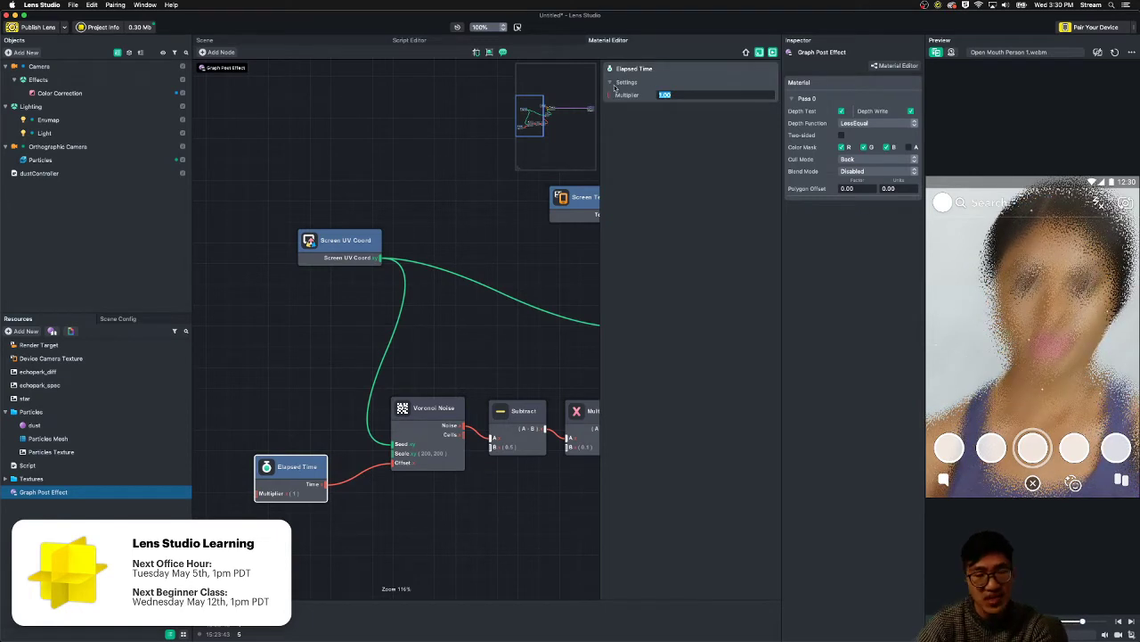
text(100)
key(Return)
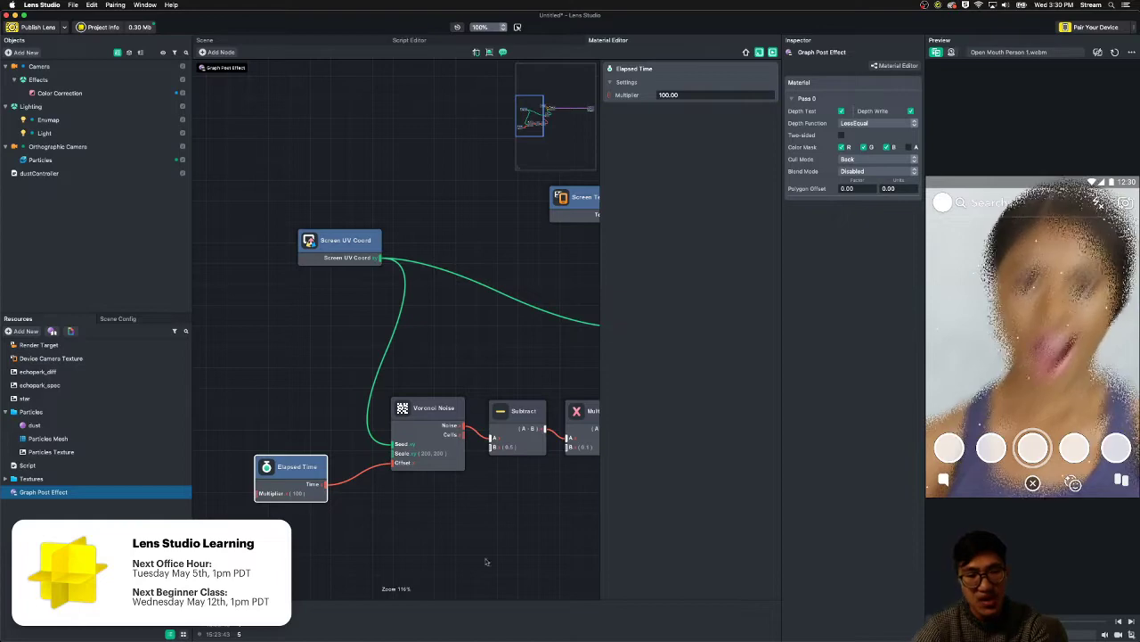
- Switch the preview from the face video to the Beach.webm clip
drag(458, 540, 320, 499)
scroll(410, 481, down, 3)
drag(530, 402, 325, 399)
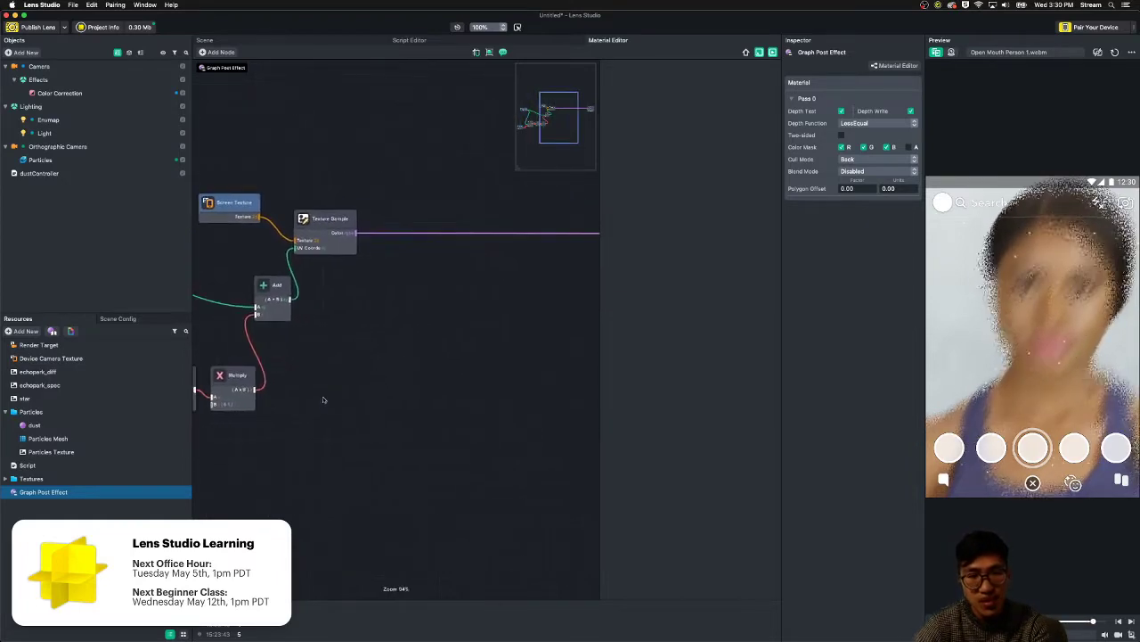
drag(480, 351, 421, 443)
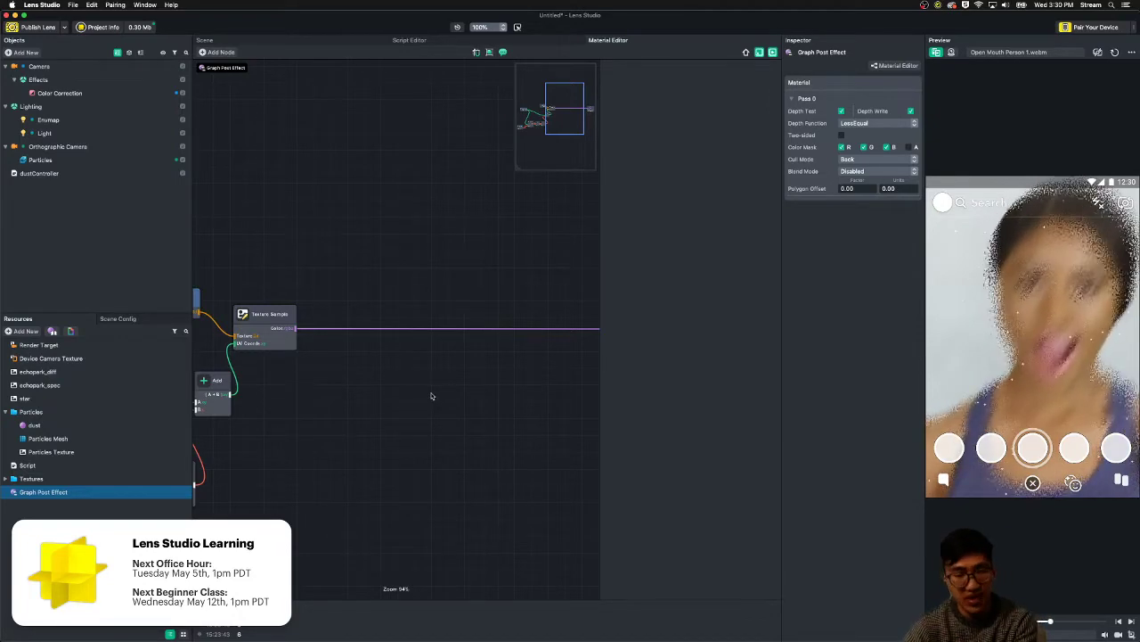
click(1025, 52)
click(1098, 52)
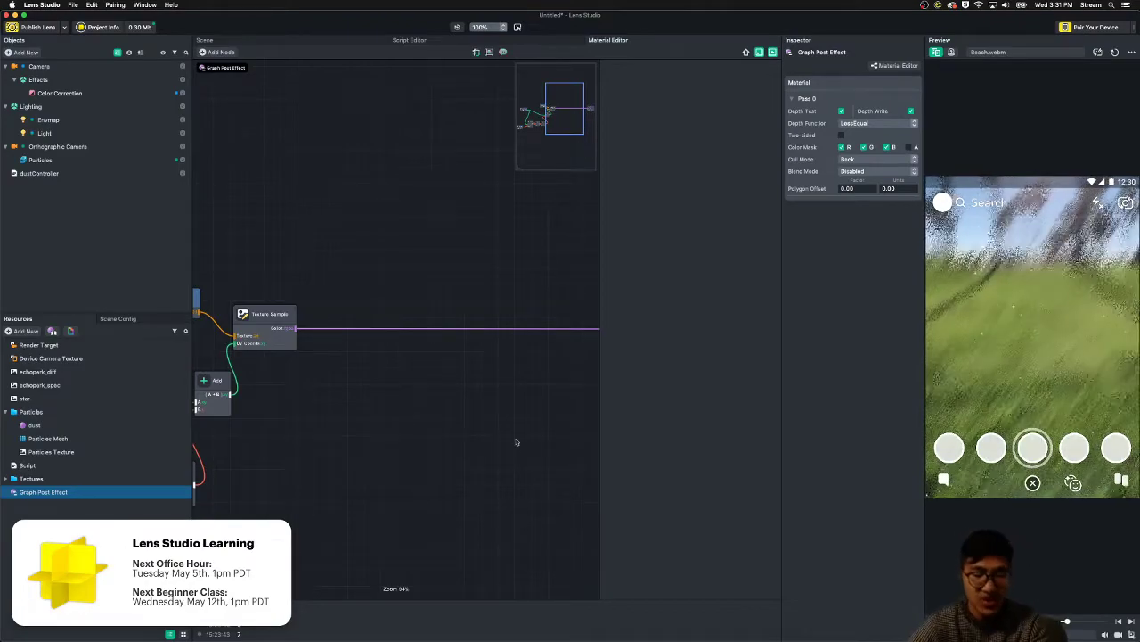
- Add a Mix node in the empty graph area beyond the Multiply node
scroll(519, 386, left, 5)
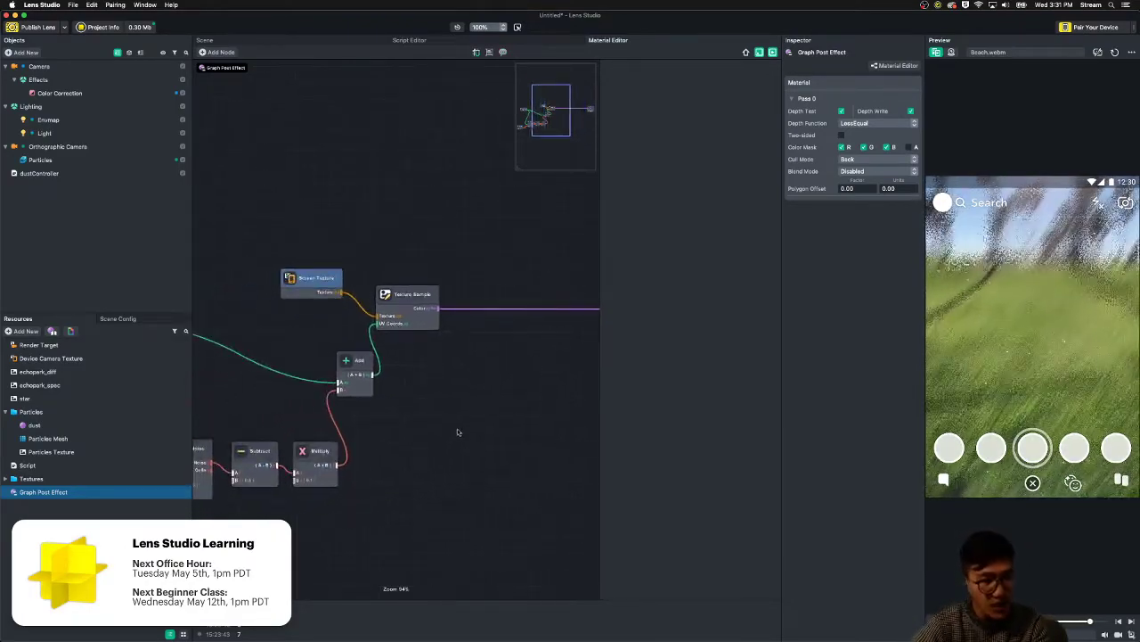
click(351, 446)
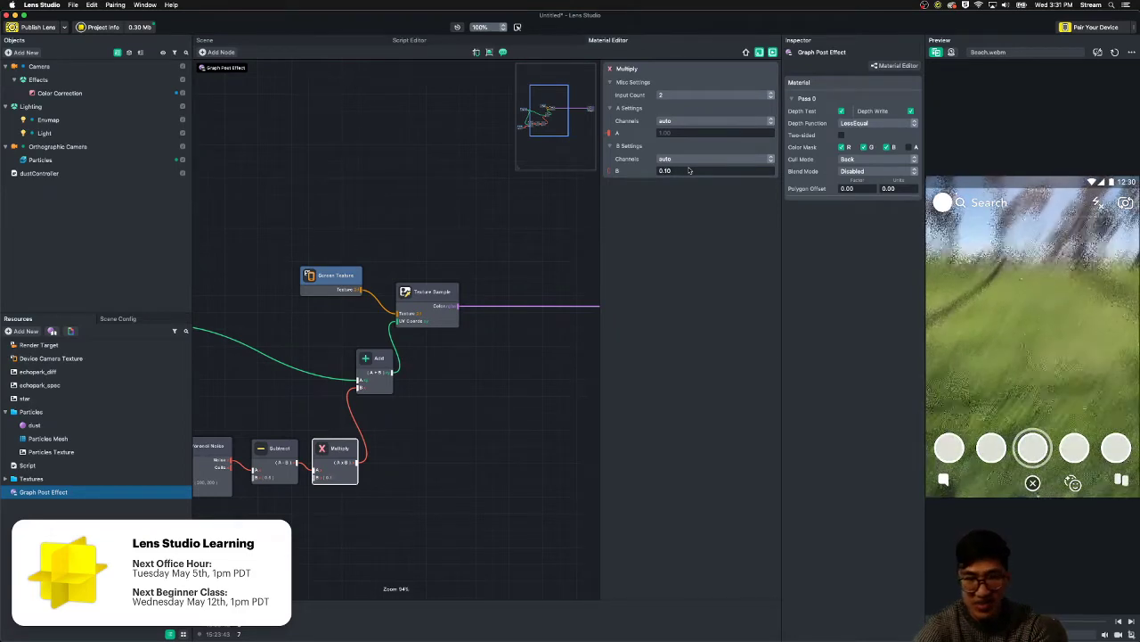
drag(515, 471, 466, 479)
key(Tab)
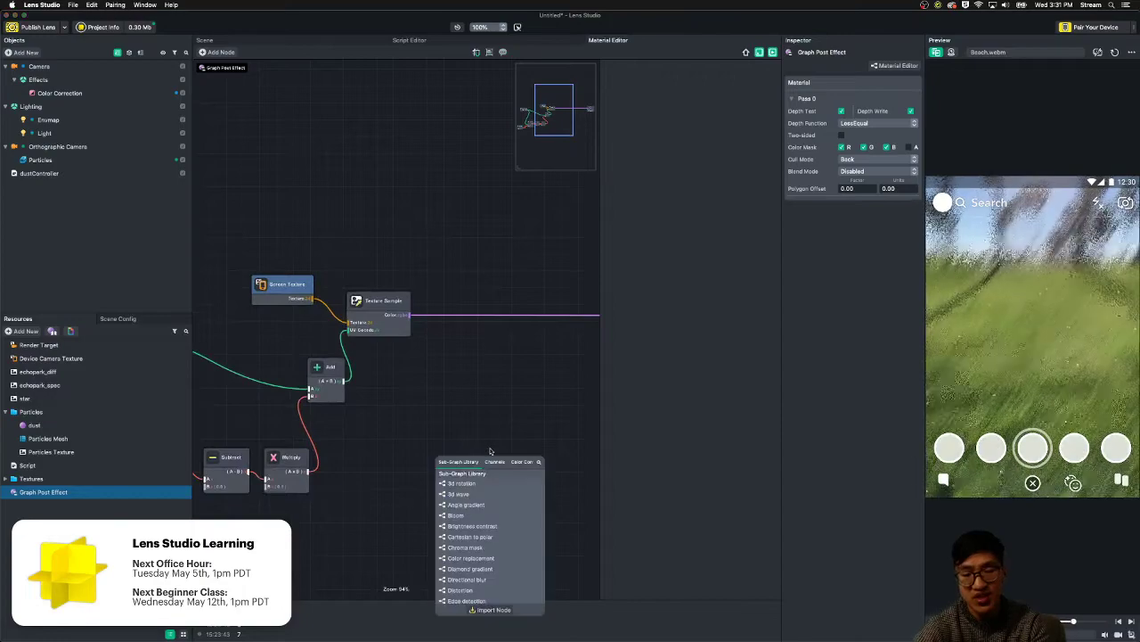
text(mix)
click(490, 484)
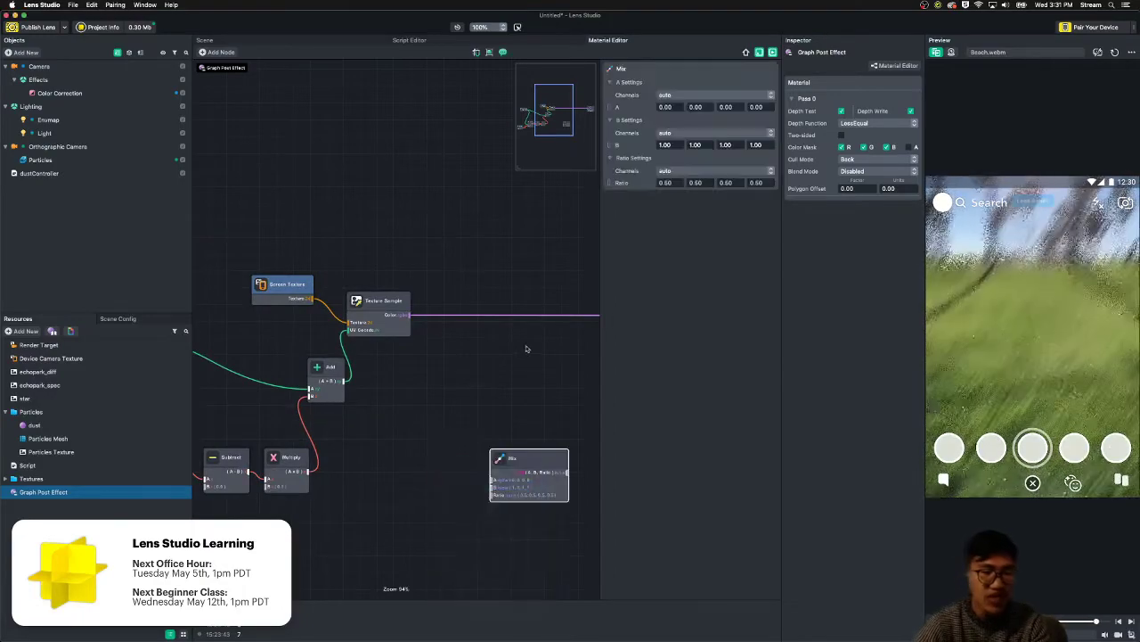
- Insert the Mix node into the connection between Texture Sample and the final Shader, with the sample's Color feeding input A
drag(527, 395, 438, 422)
drag(450, 497, 478, 419)
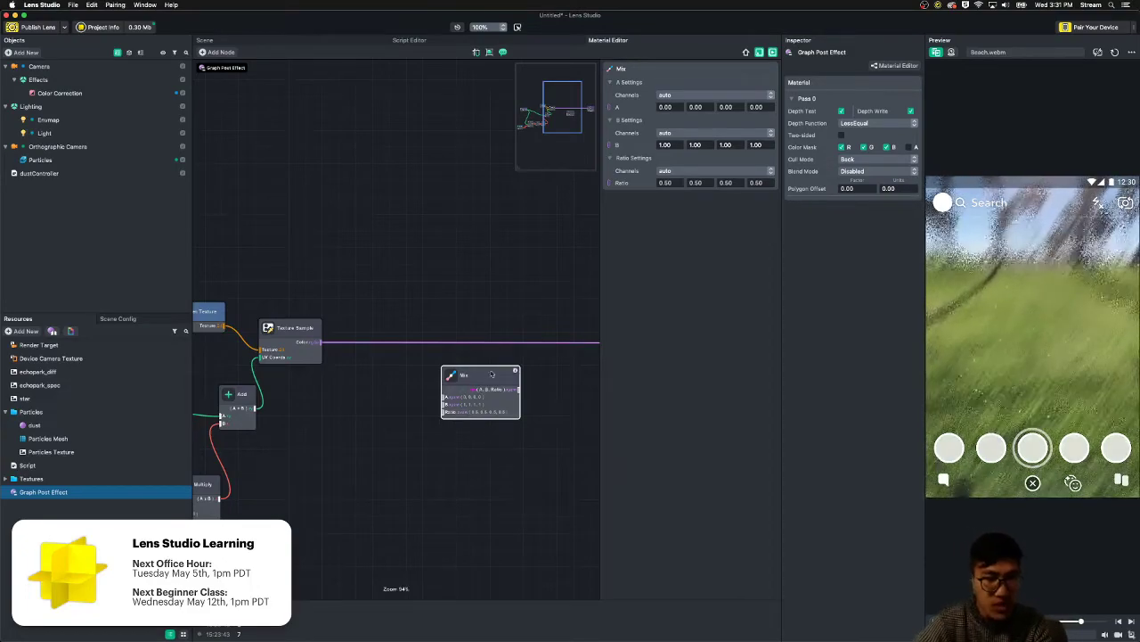
drag(491, 374, 516, 328)
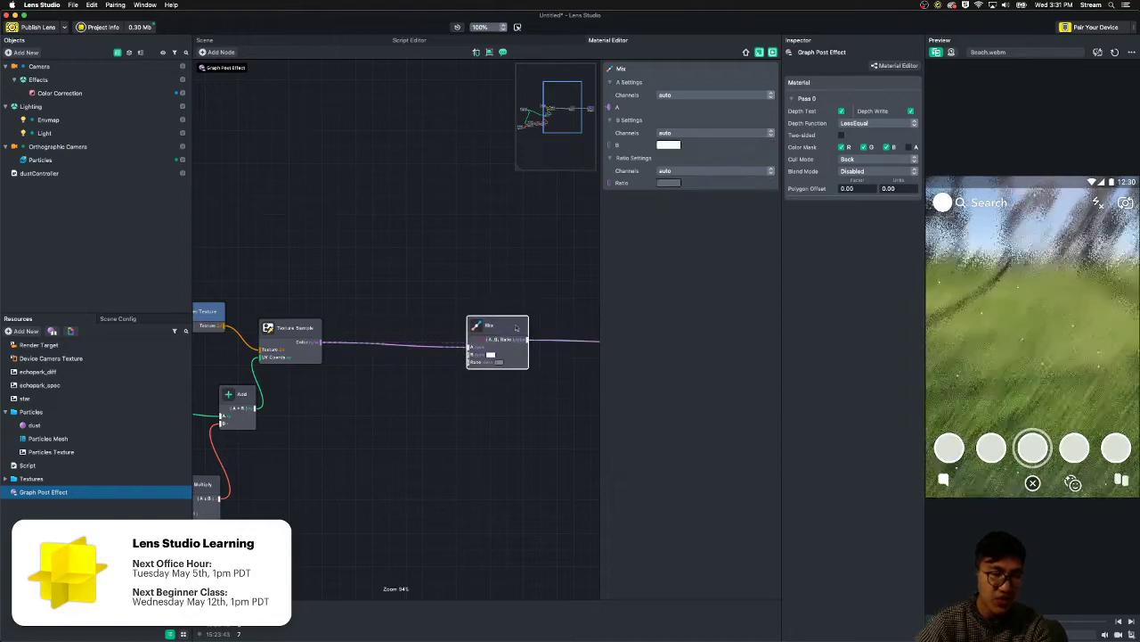
drag(495, 511, 452, 526)
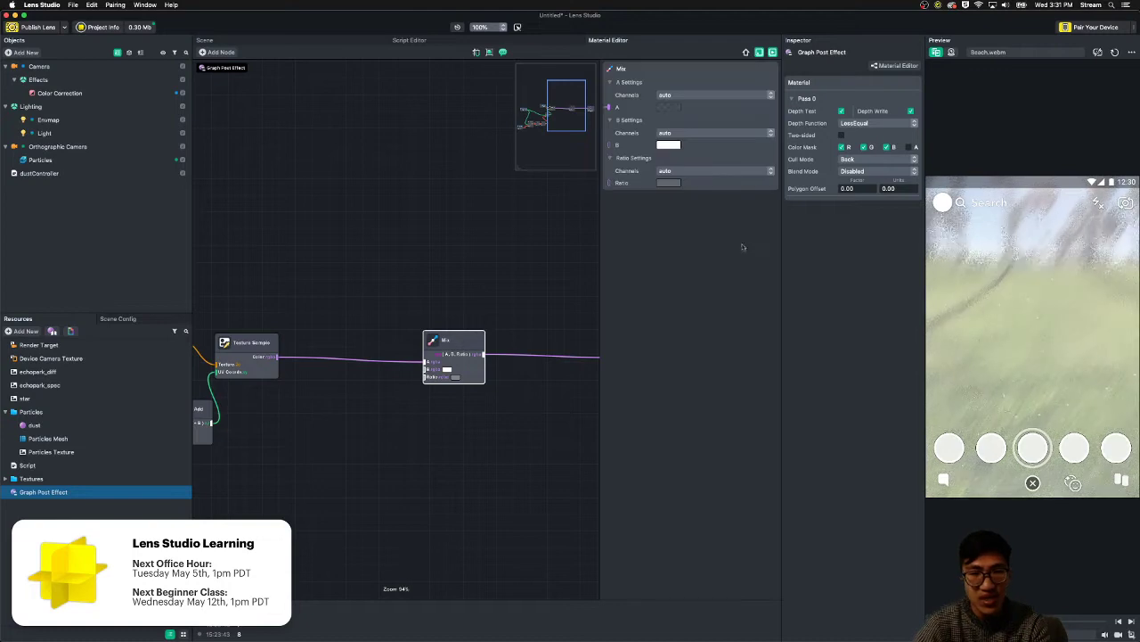
- Set the Mix node's Ratio channels to x and its Ratio to 1
click(686, 170)
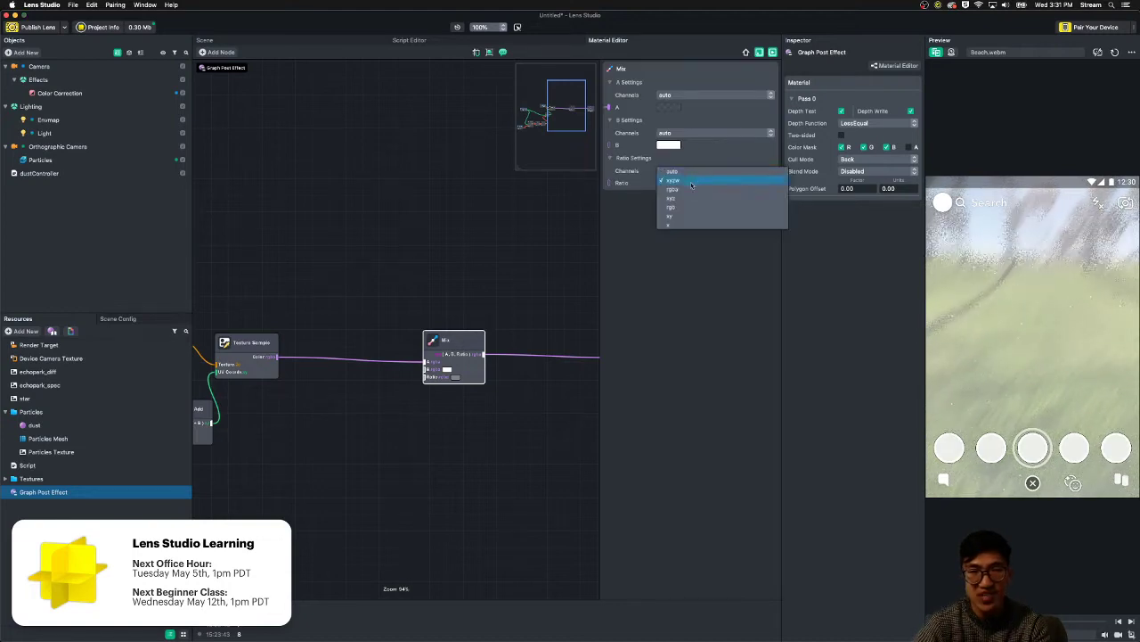
click(666, 224)
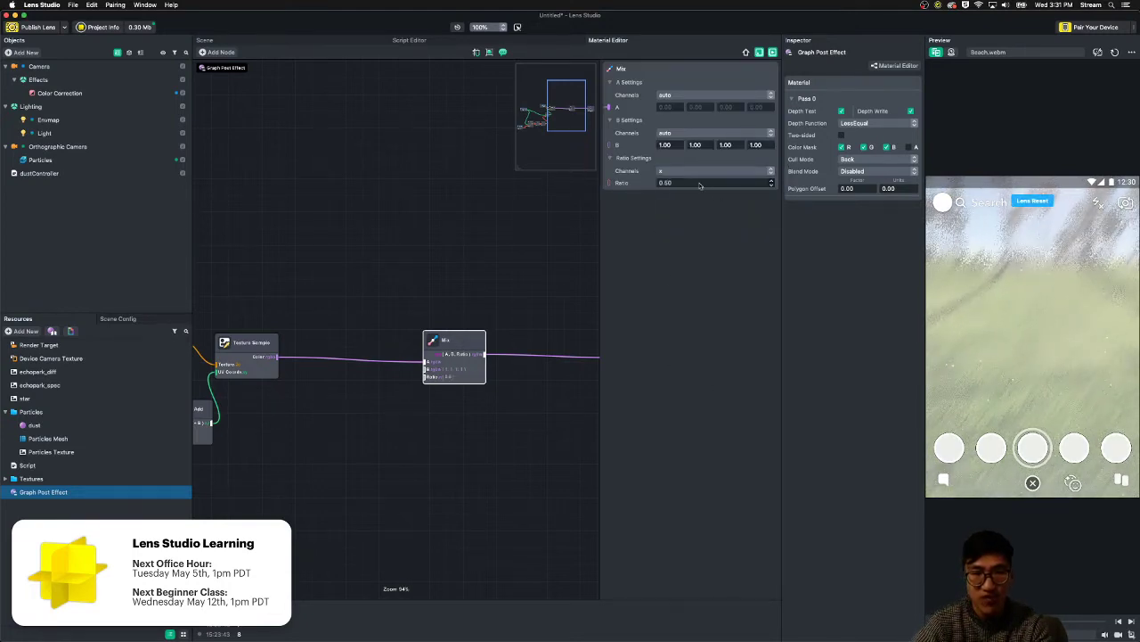
double_click(699, 185)
text(1)
key(Return)
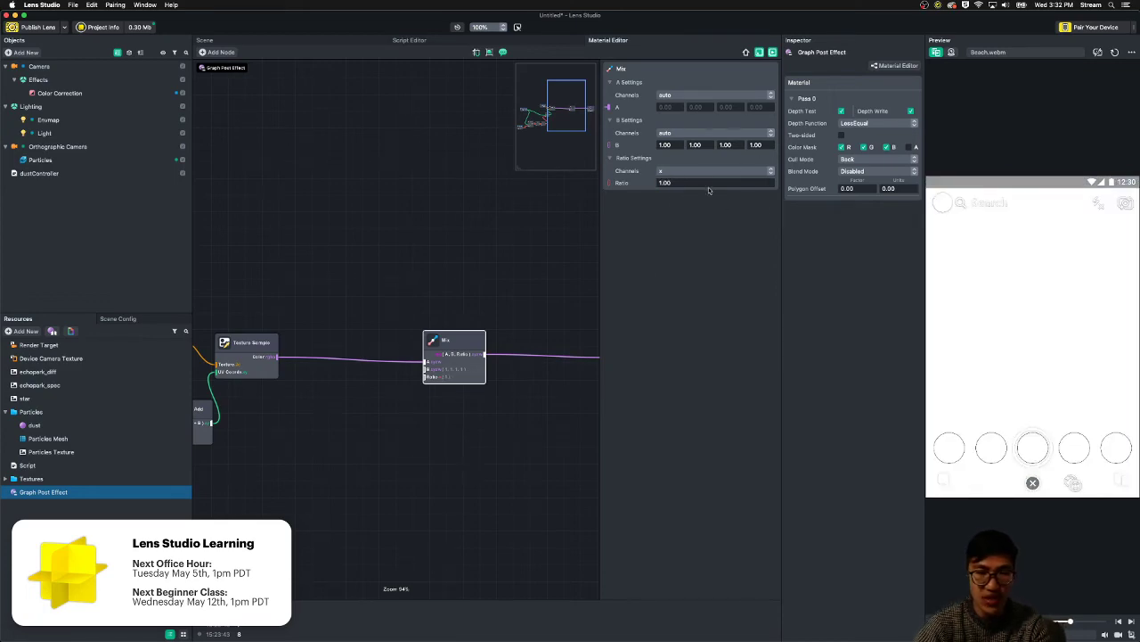
- Try a Ratio of 0 on the Mix node and set it back to 0.5
drag(707, 185, 557, 186)
text(0)
key(Return)
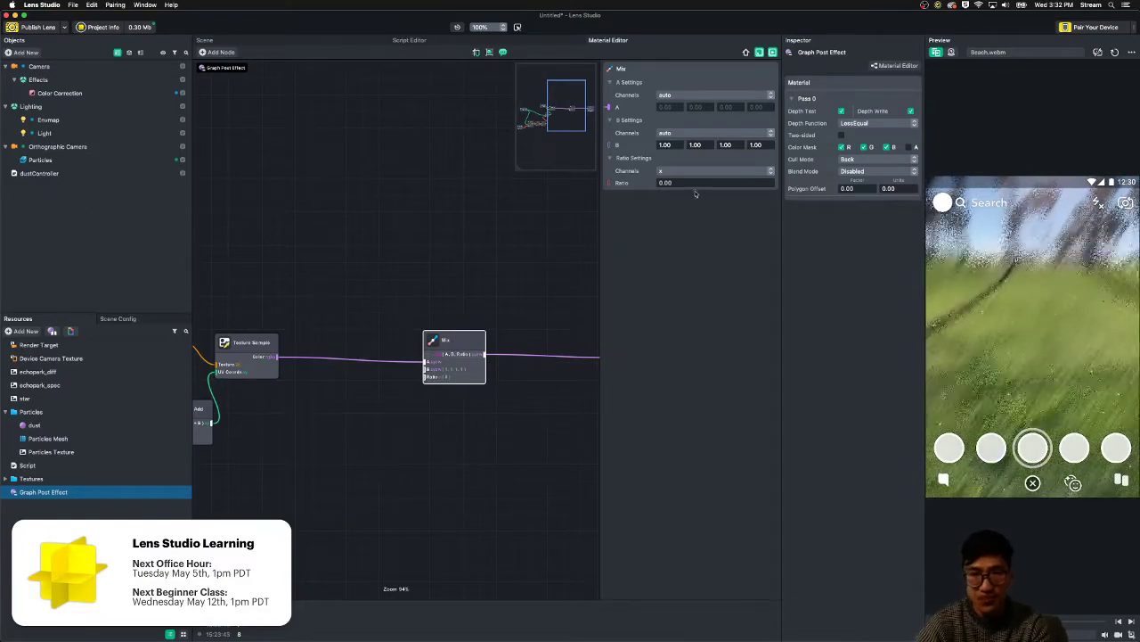
drag(660, 183, 756, 191)
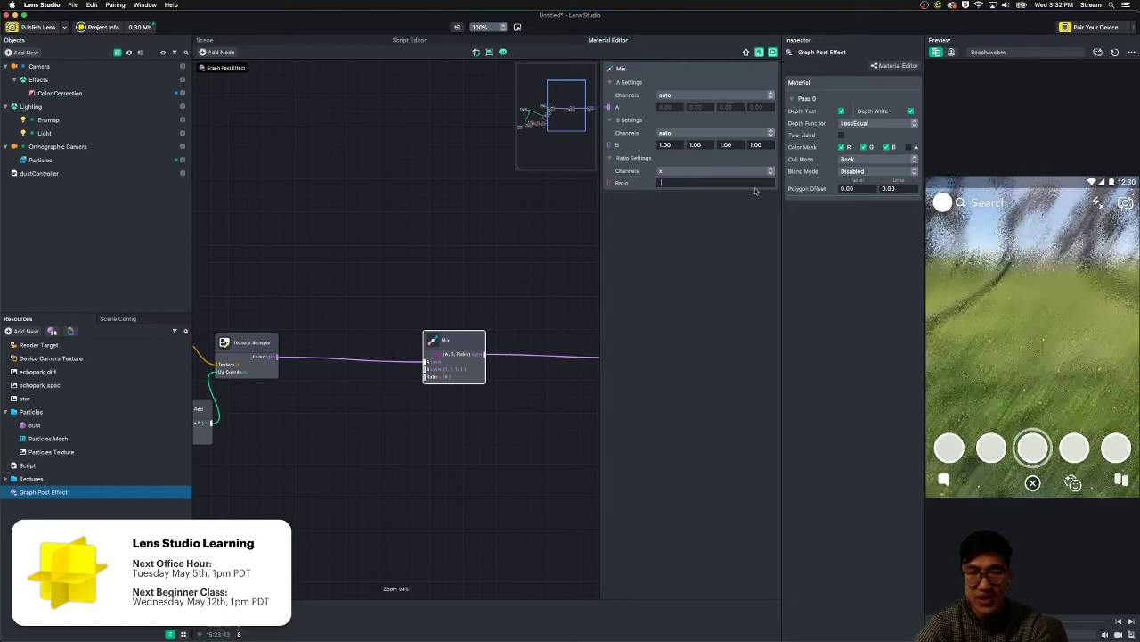
text(0.5)
key(Return)
- Duplicate the Texture Sample node and place the copy above the original
right_click(388, 262)
click(387, 264)
middle_drag(363, 273, 545, 319)
click(426, 384)
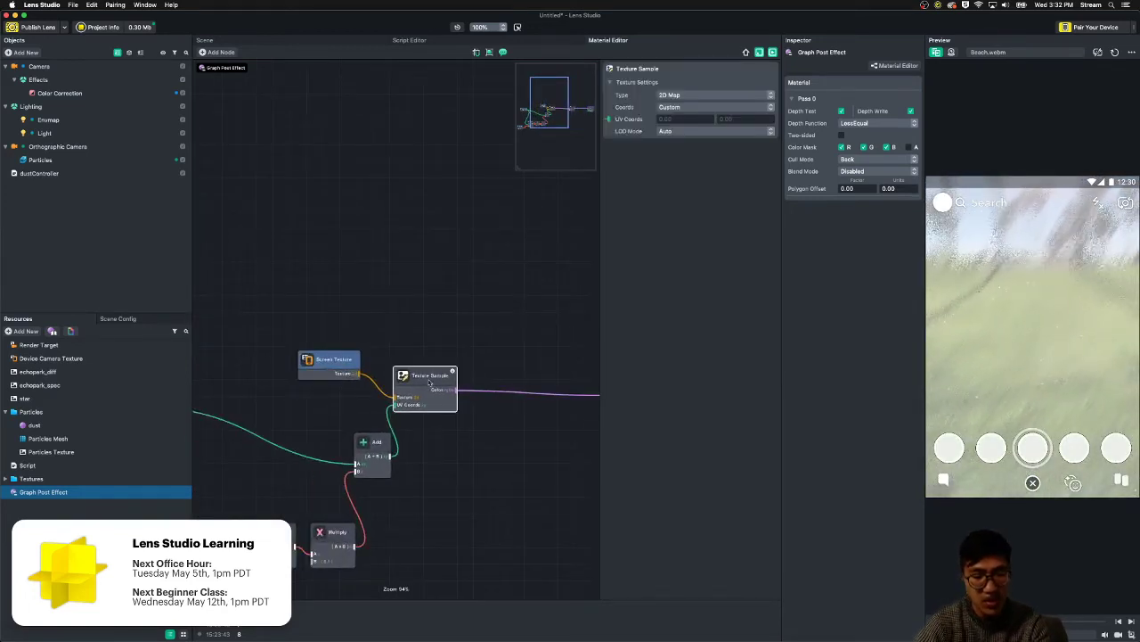
key(super+c)
key(super+v)
drag(571, 348, 427, 288)
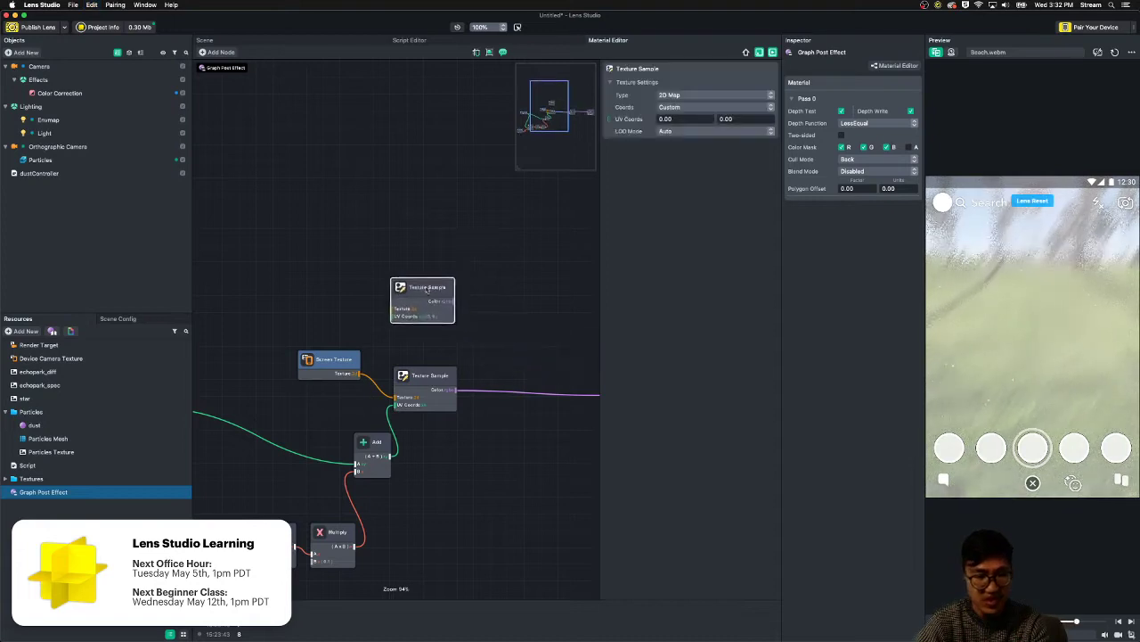
- Move Screen Texture aside and connect it and Screen UV Coord to the copied Texture Sample's Texture and UV Coords inputs
drag(349, 356, 285, 337)
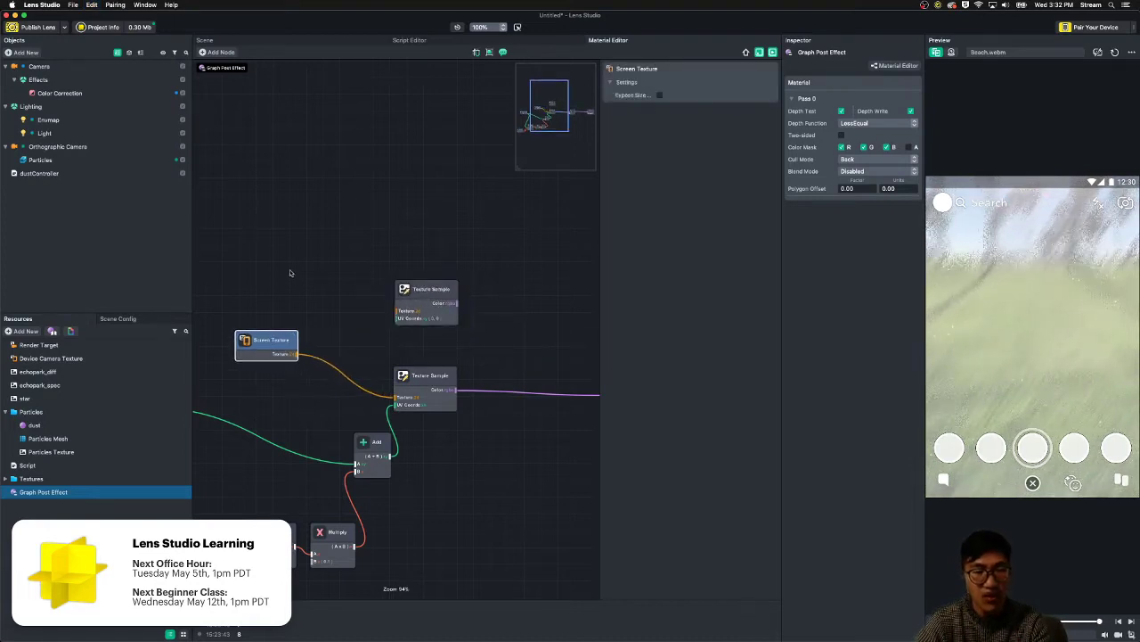
drag(290, 273, 354, 285)
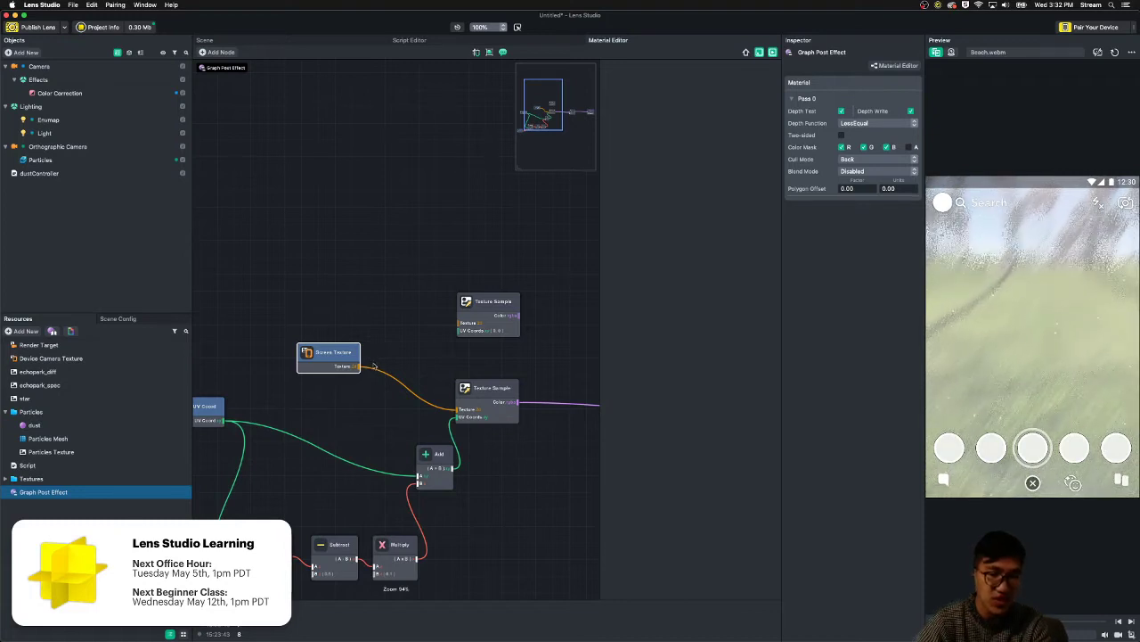
drag(358, 367, 461, 326)
drag(223, 420, 461, 330)
click(324, 350)
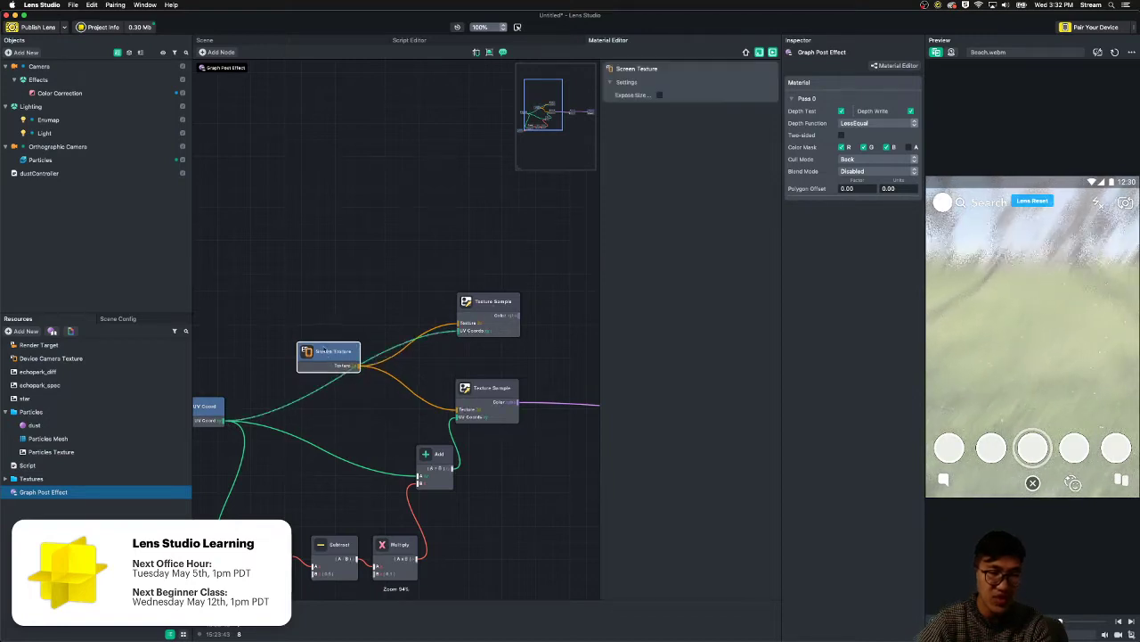
- Move Screen Texture farther from the Texture Samples and connect the copied Texture Sample's Color output to the Mix node's B input
drag(324, 350, 295, 329)
drag(525, 364, 359, 348)
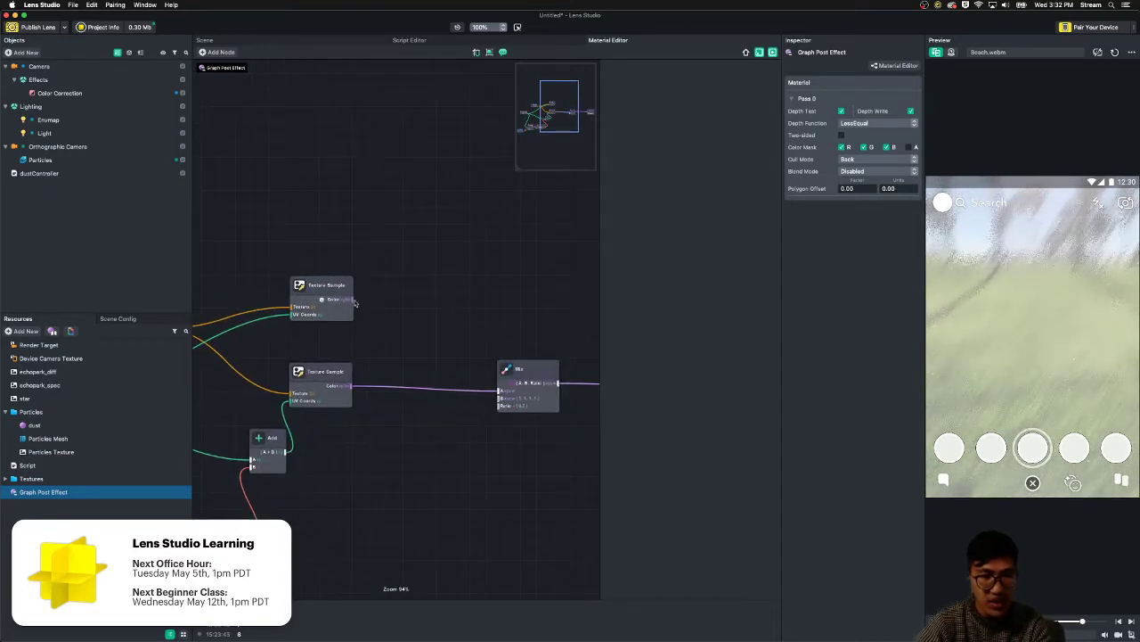
drag(355, 303, 500, 400)
- Try Ratio values of 1 and 0 on the Mix node and set it back to 0.5
click(538, 389)
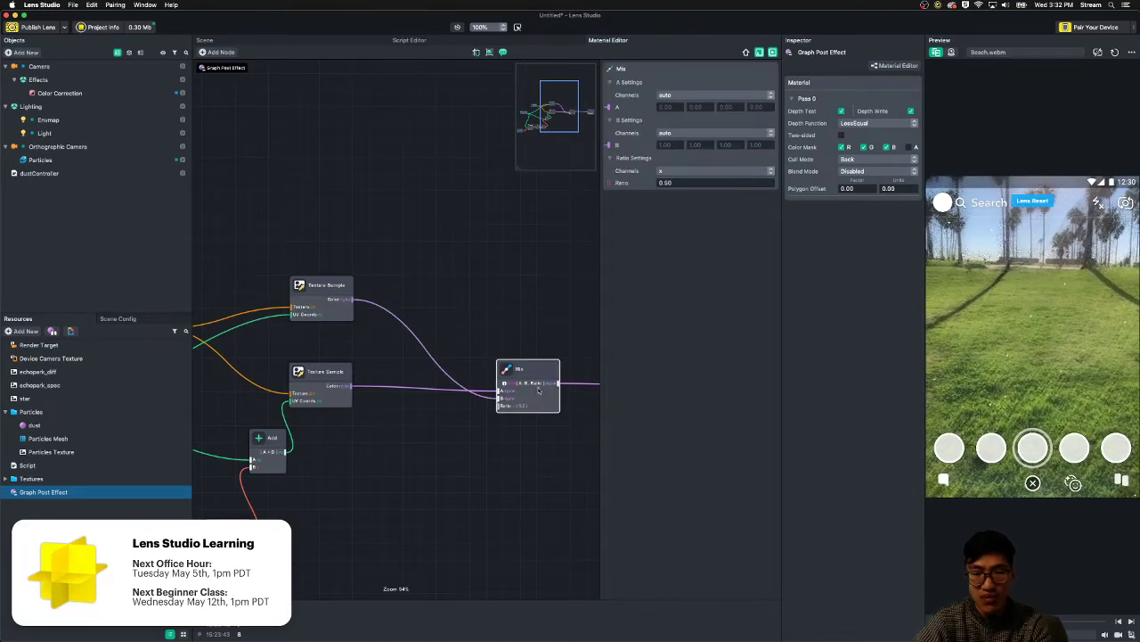
drag(674, 184, 612, 181)
text(1)
key(Return)
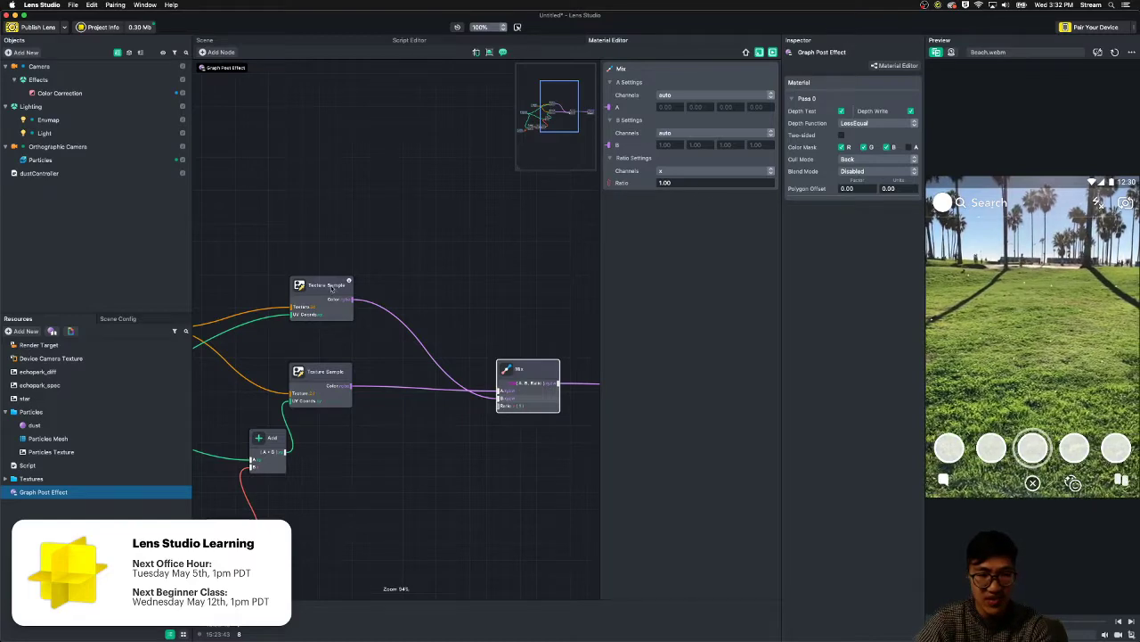
mouse_move(333, 289)
mouse_down()
mouse_move(350, 291)
mouse_move(339, 289)
mouse_up()
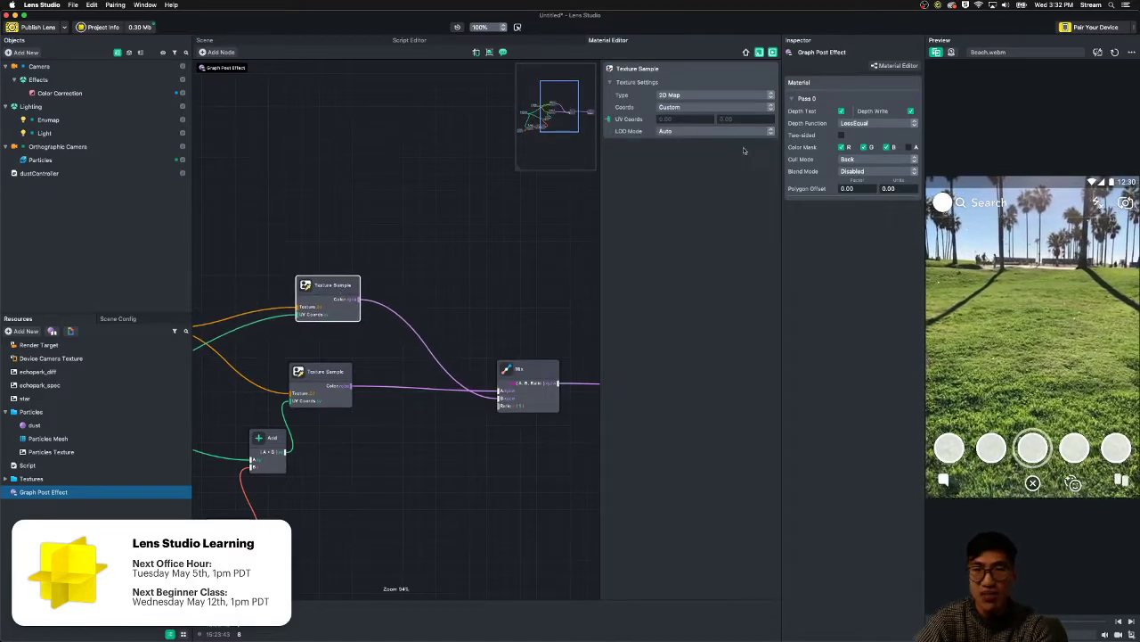
click(523, 381)
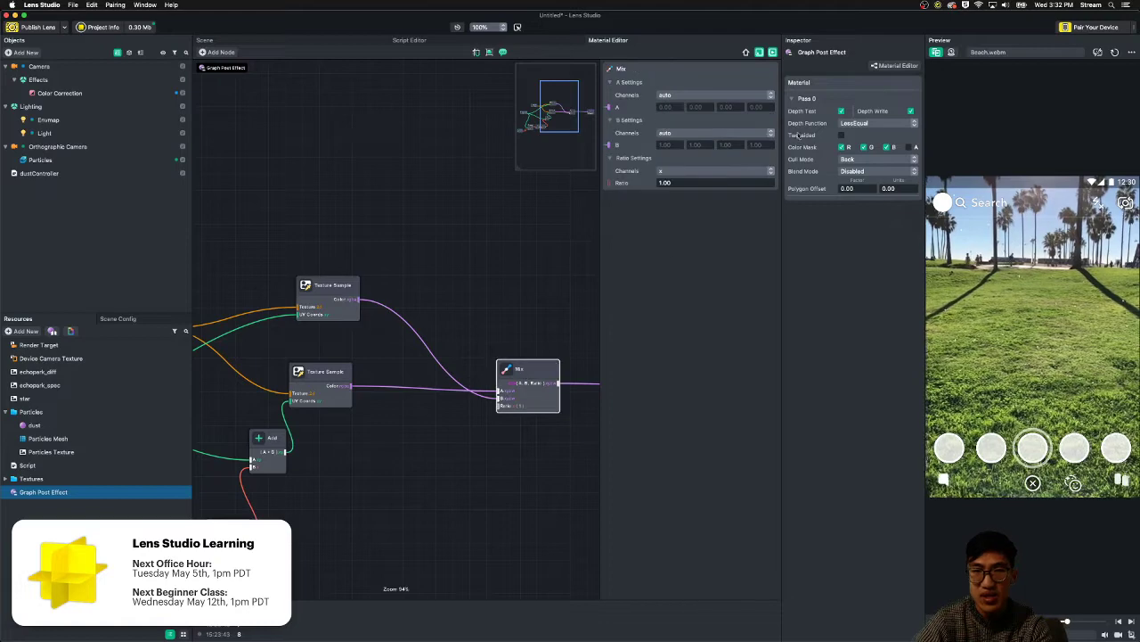
text(0)
key(Return)
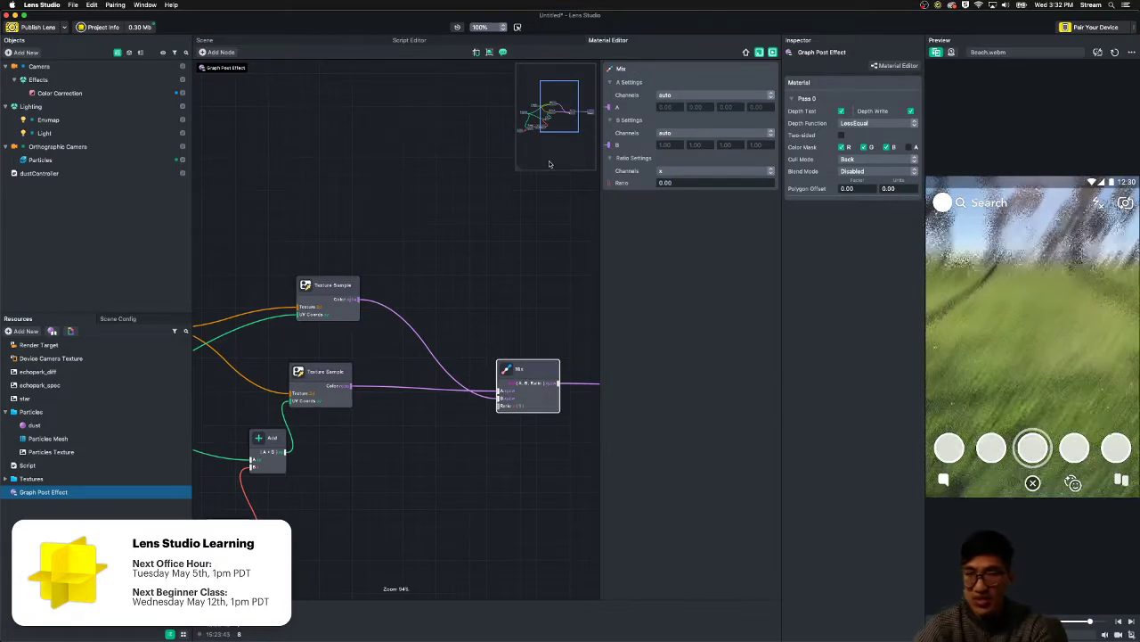
drag(683, 183, 525, 172)
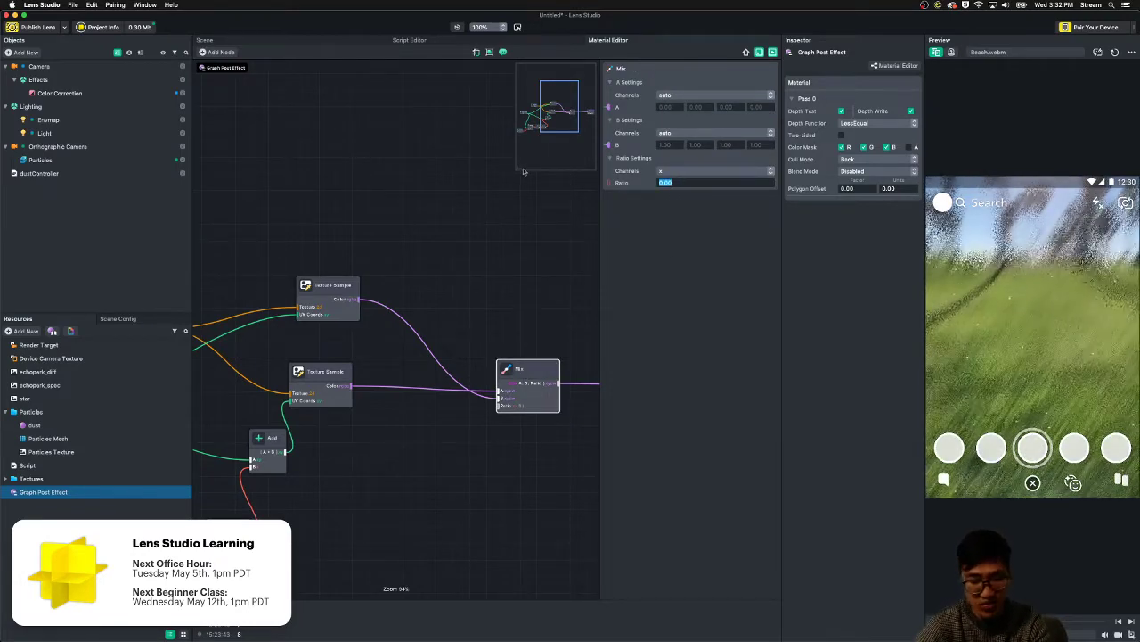
text(0.5)
key(Return)
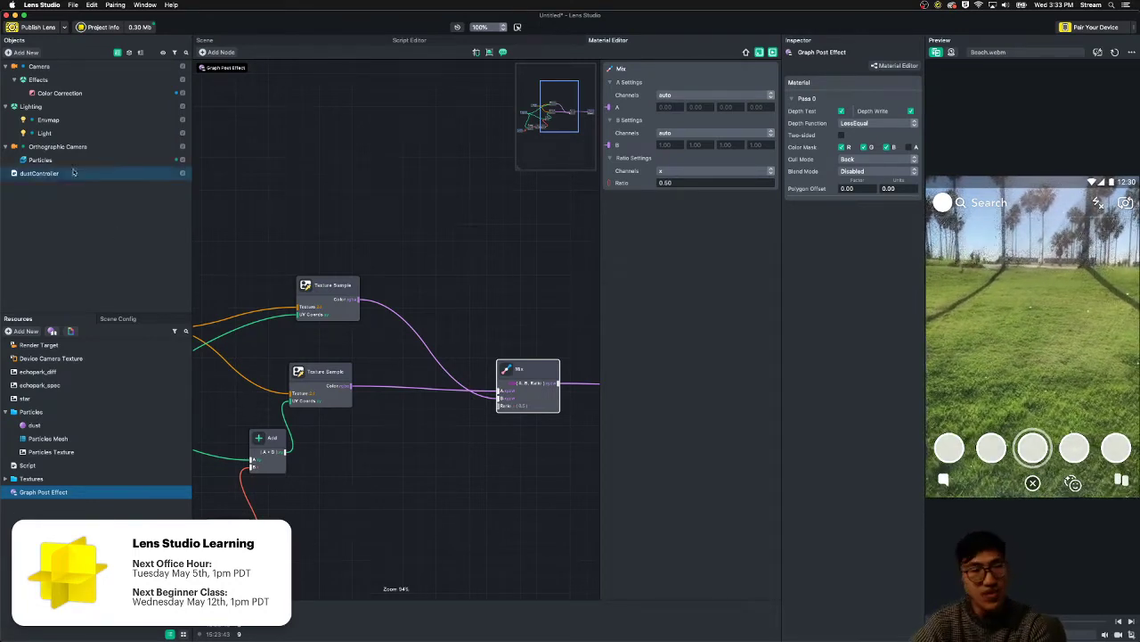
- Add a Sepia color correction effect beside the existing Color Correction and set its Alpha to 0.47
click(60, 93)
click(26, 52)
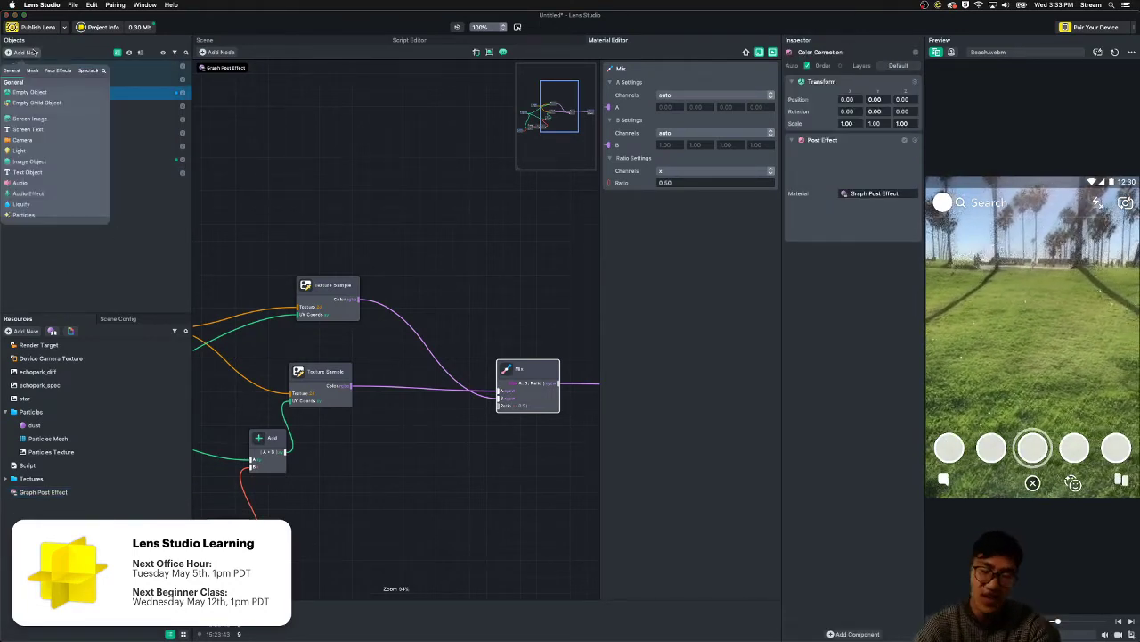
text(sepia)
mouse_move(89, 83)
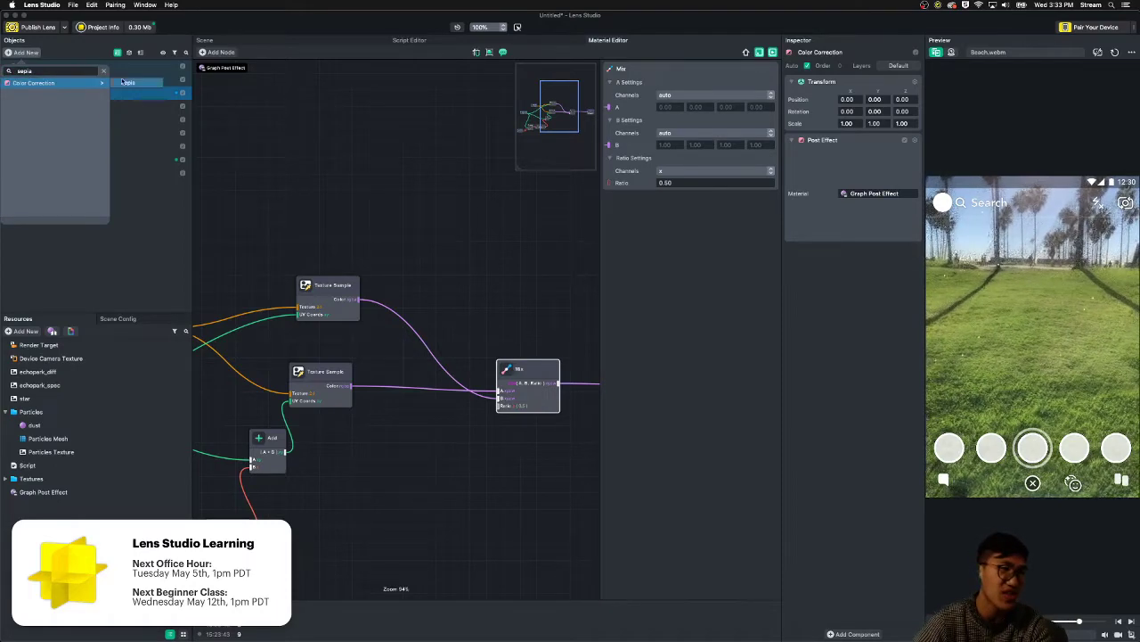
click(142, 79)
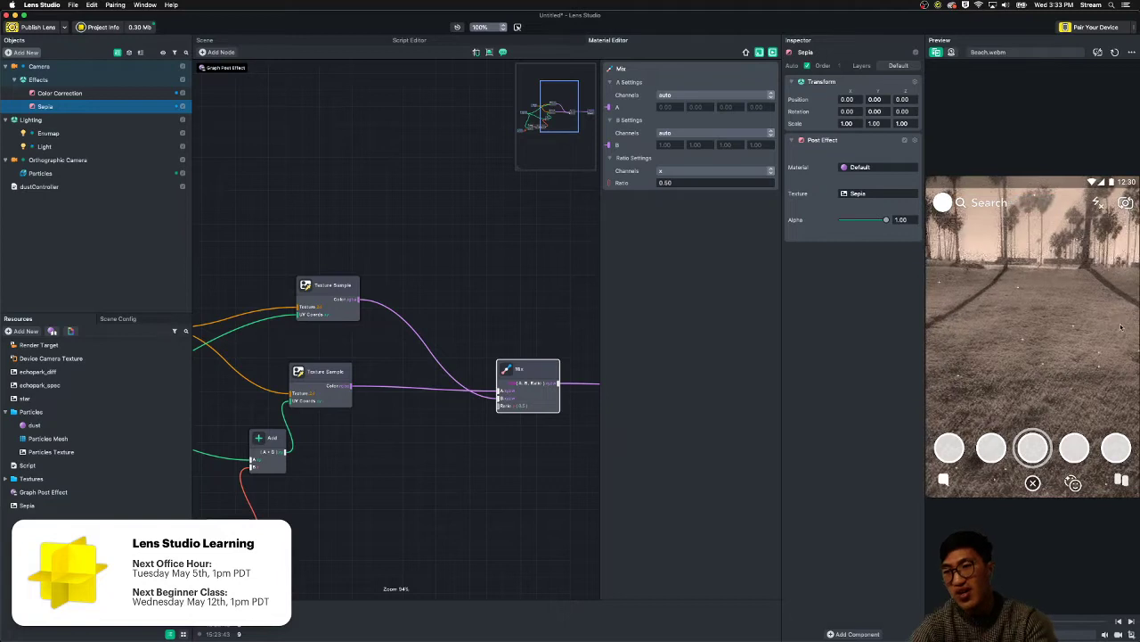
drag(867, 221, 861, 221)
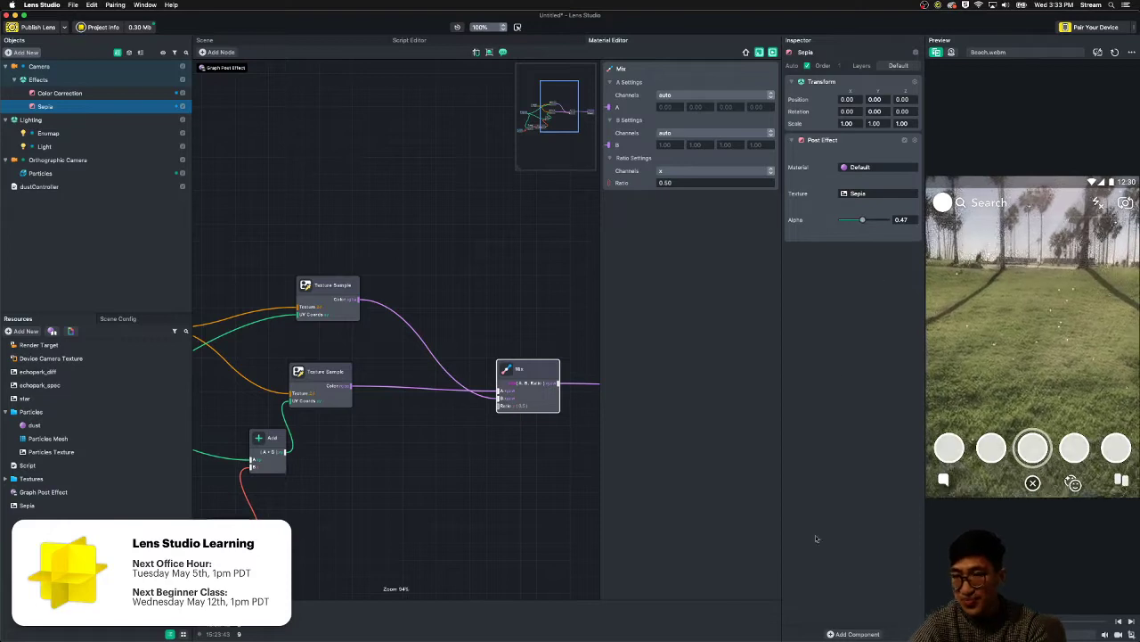
- Try the Stairs, Tree and Cactus videos in the preview and settle on Pair Idle Persons 2.webm
click(1015, 51)
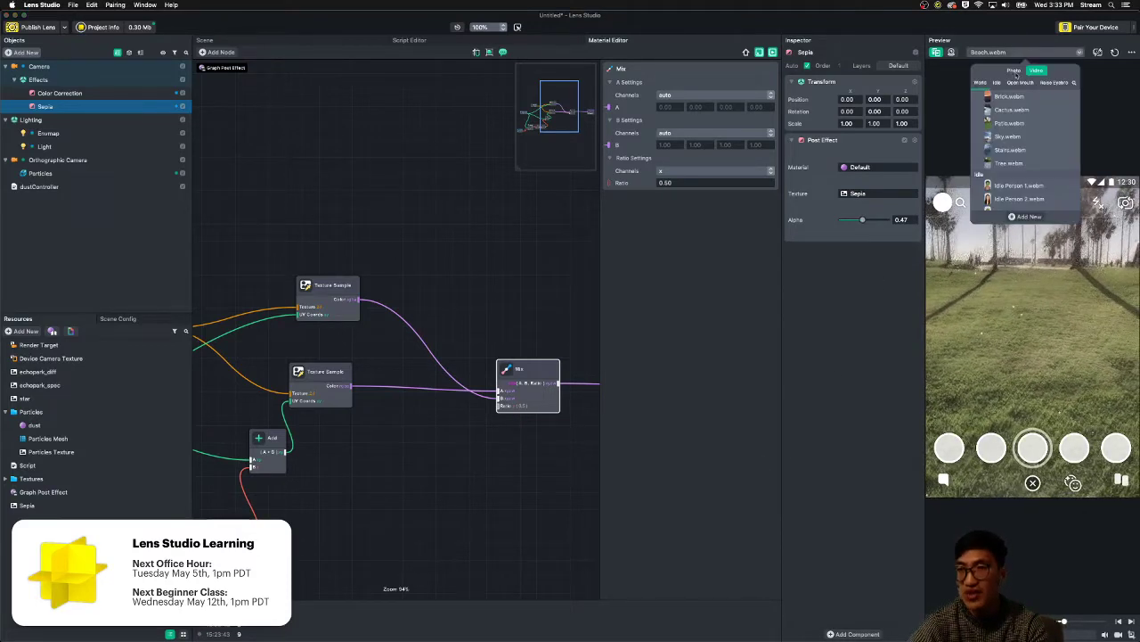
click(1012, 150)
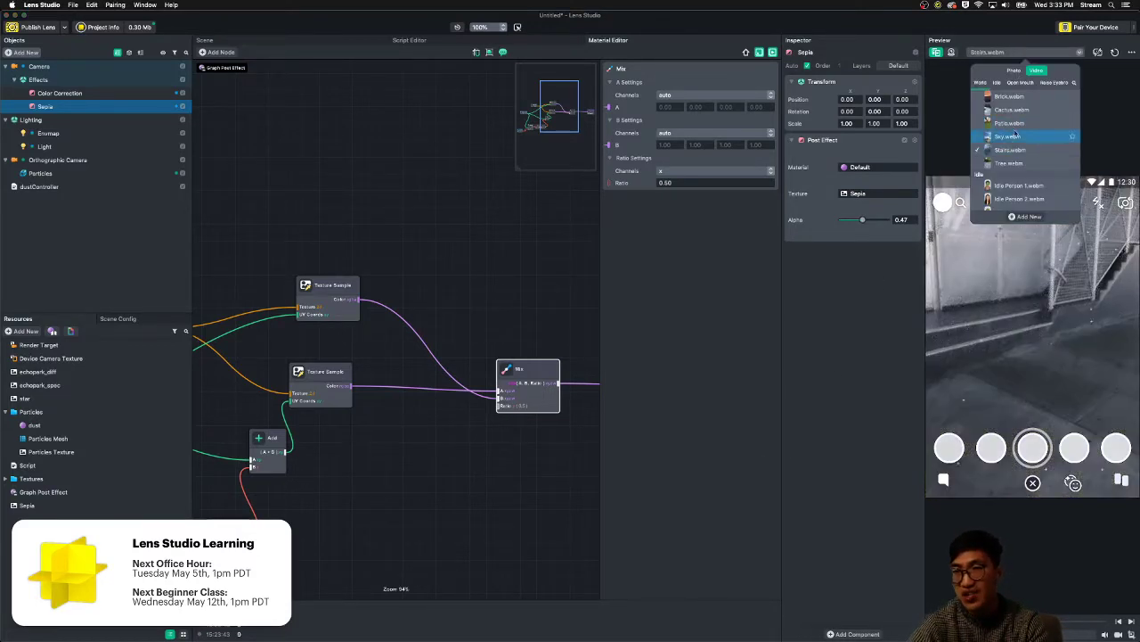
click(1010, 163)
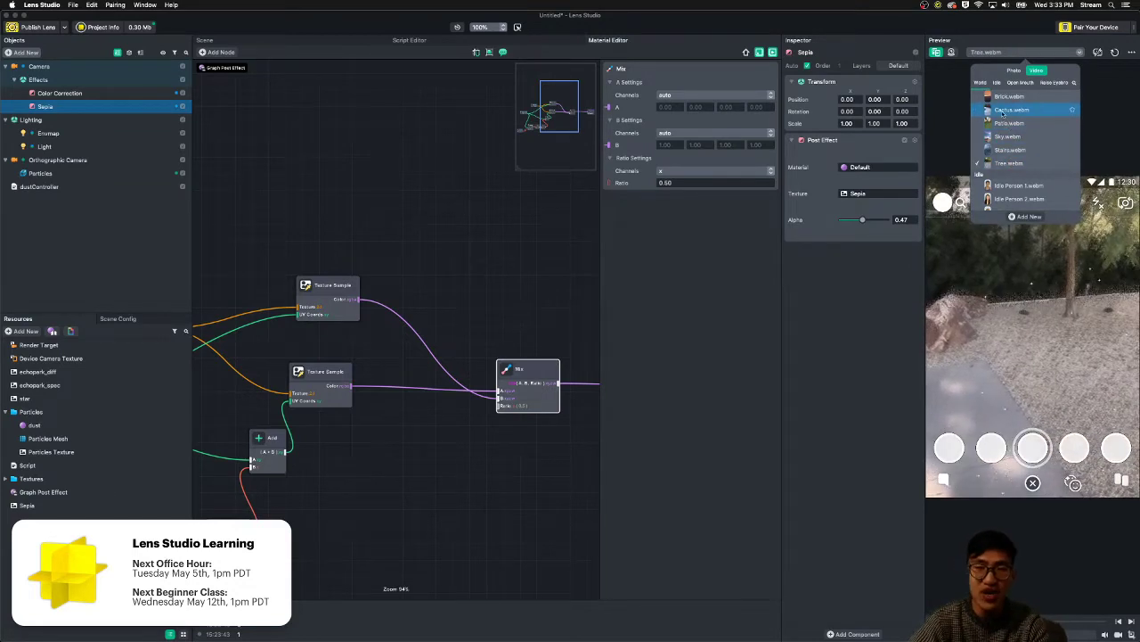
click(1000, 110)
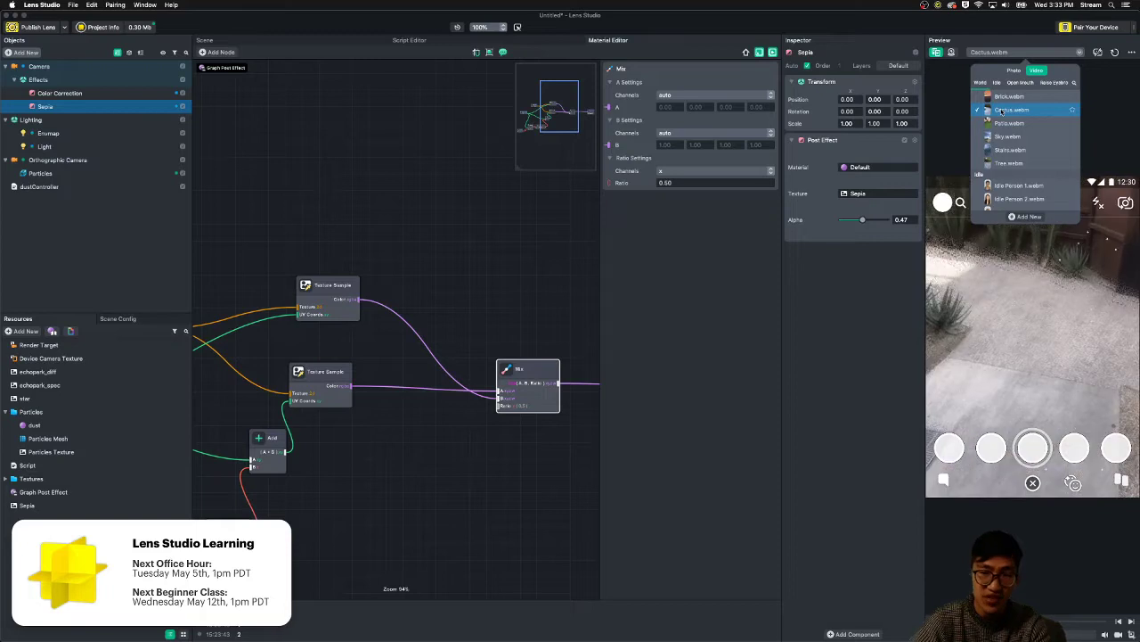
scroll(1012, 183, down, 5)
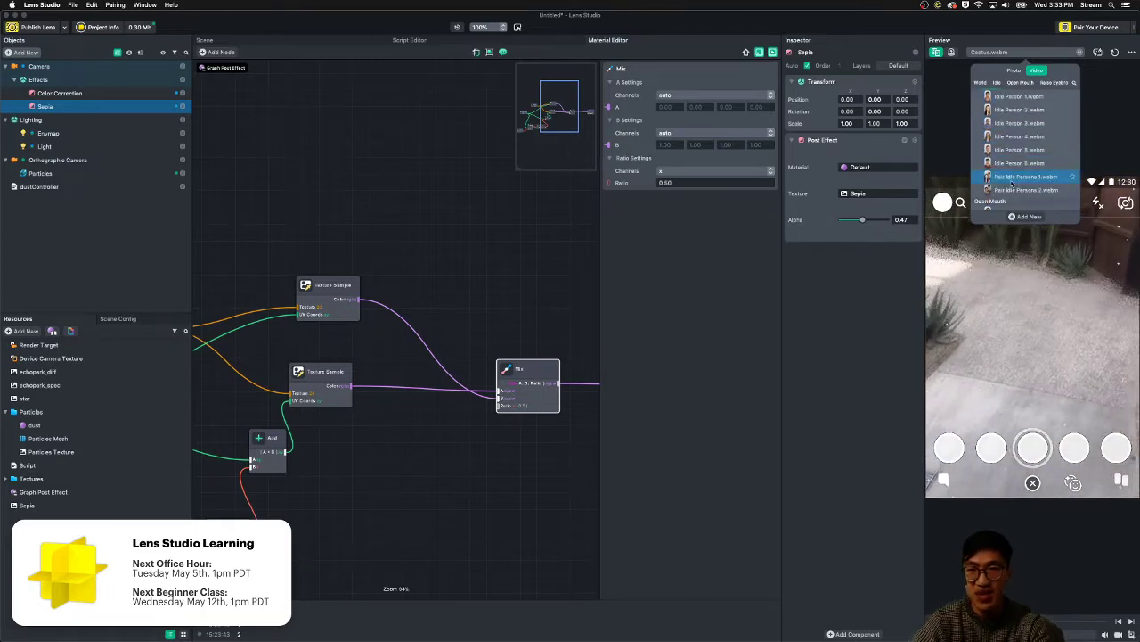
click(1013, 188)
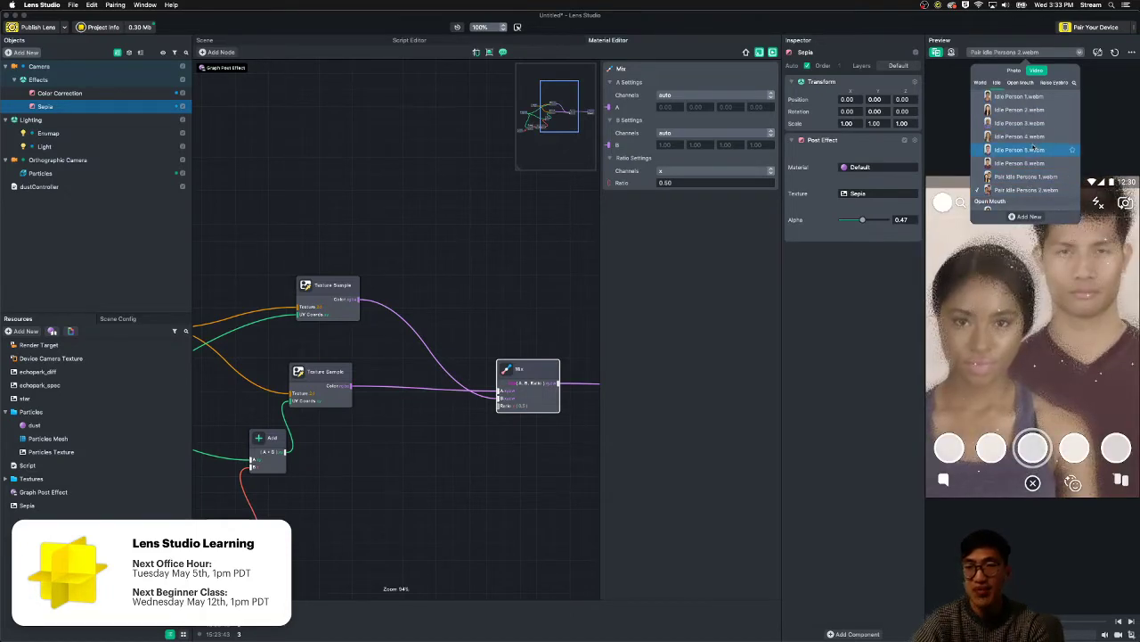
click(819, 495)
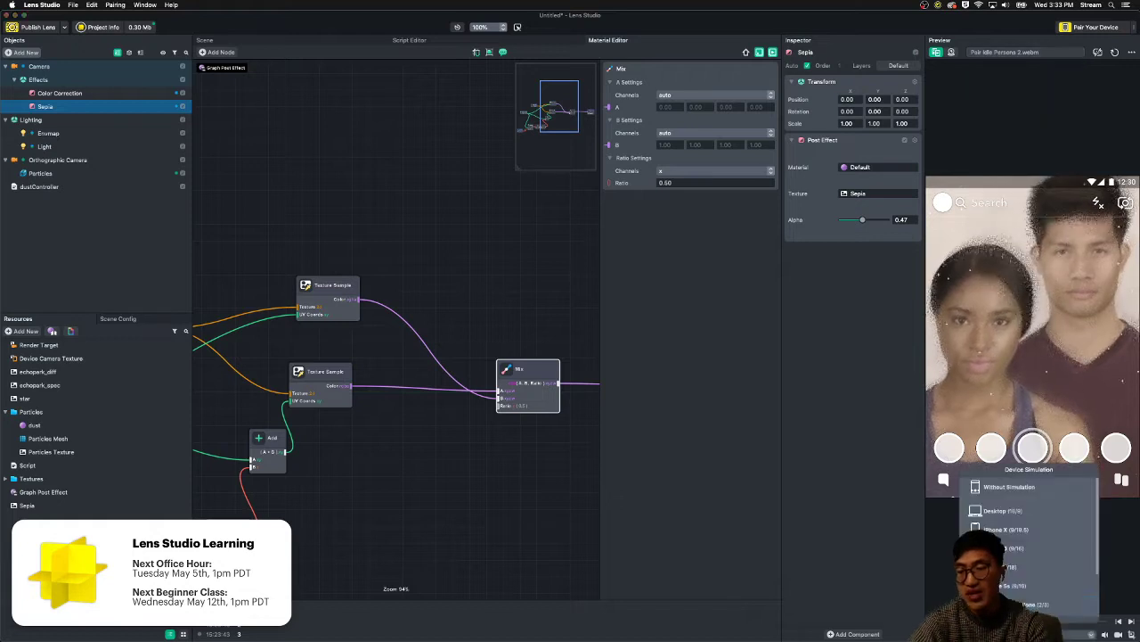
- Try several device simulations in the preview, including Desktop (16/9), and settle on iPhone X (9/19.5)
click(1016, 548)
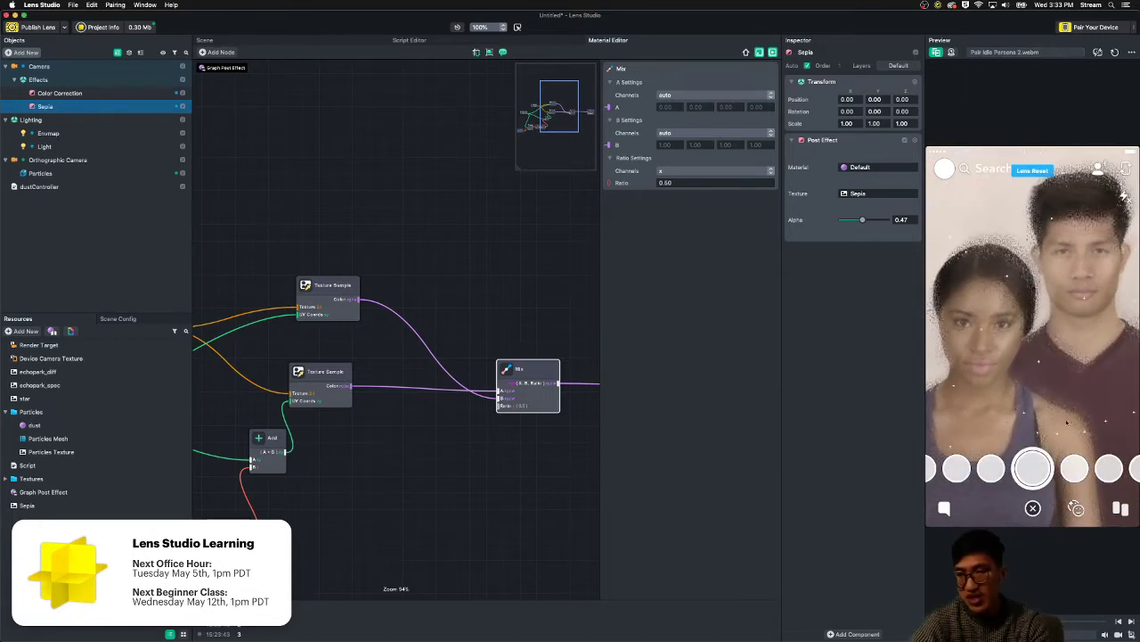
click(1020, 531)
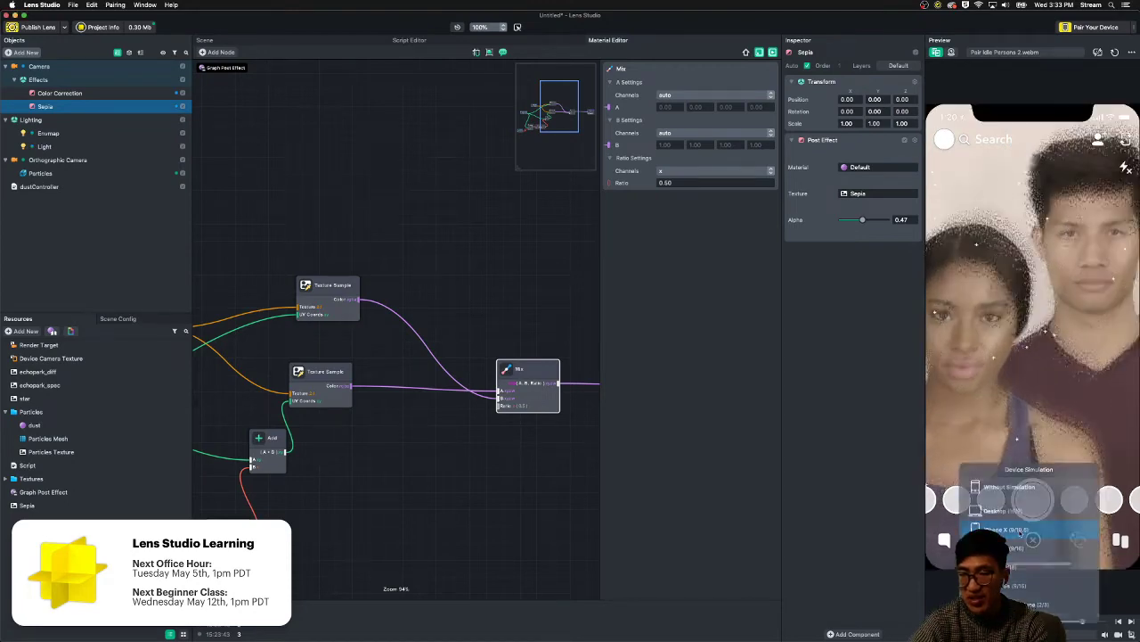
click(1025, 634)
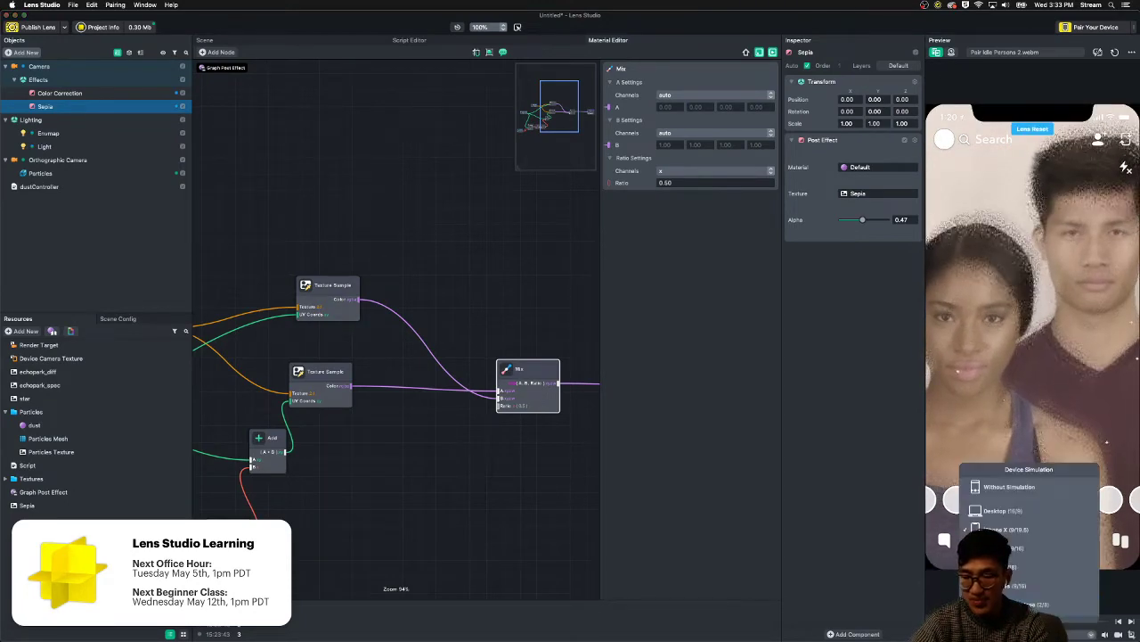
click(1034, 604)
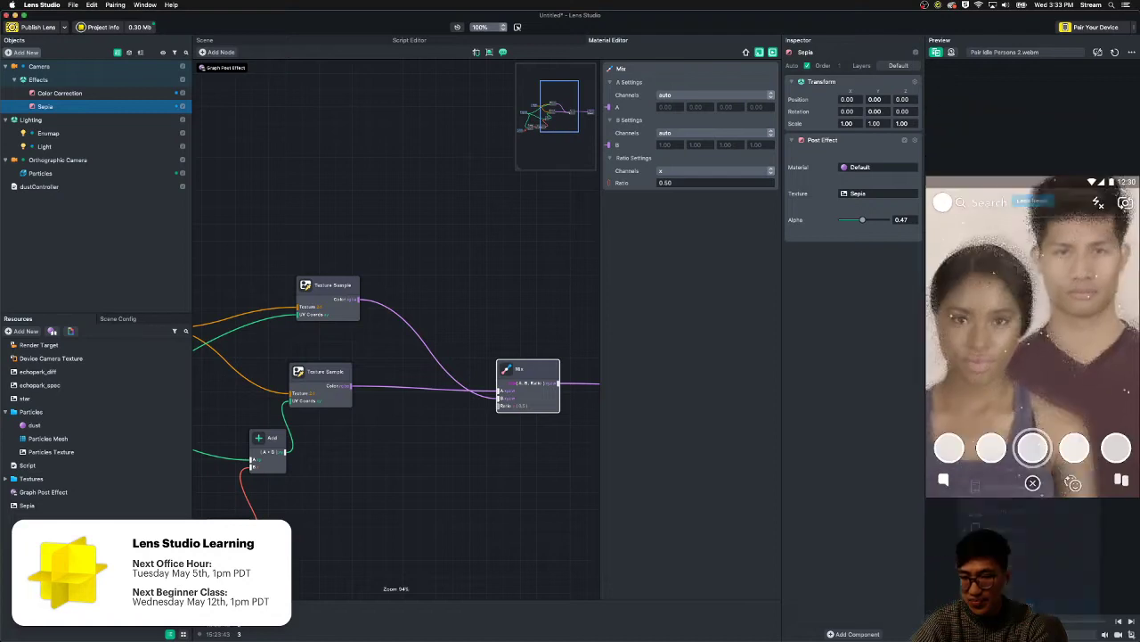
click(1025, 634)
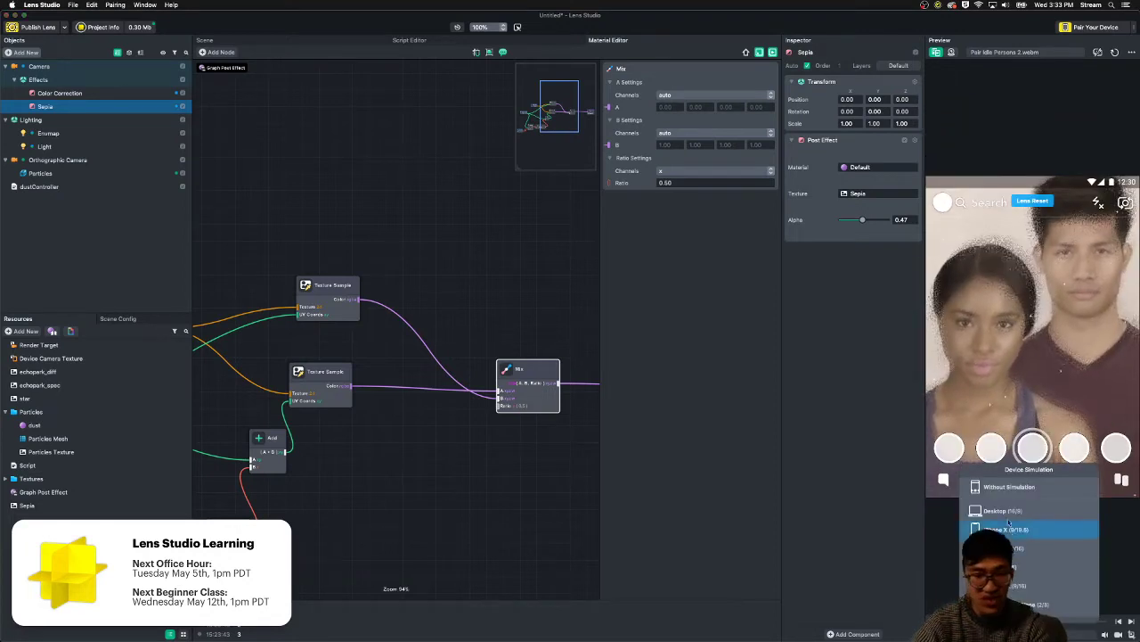
click(1013, 511)
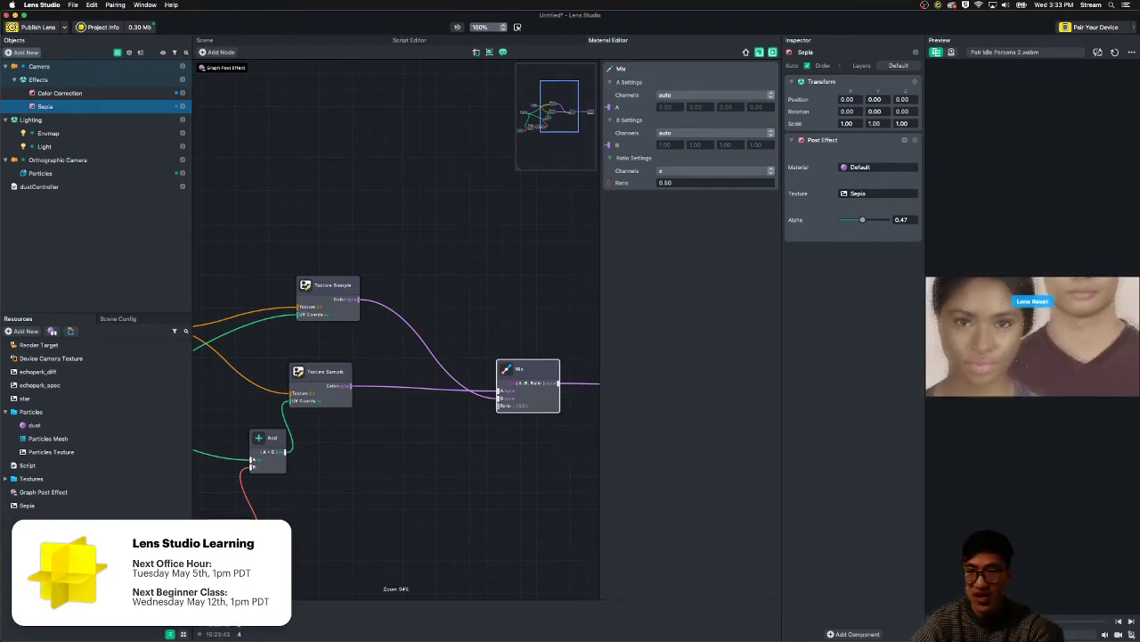
click(1024, 634)
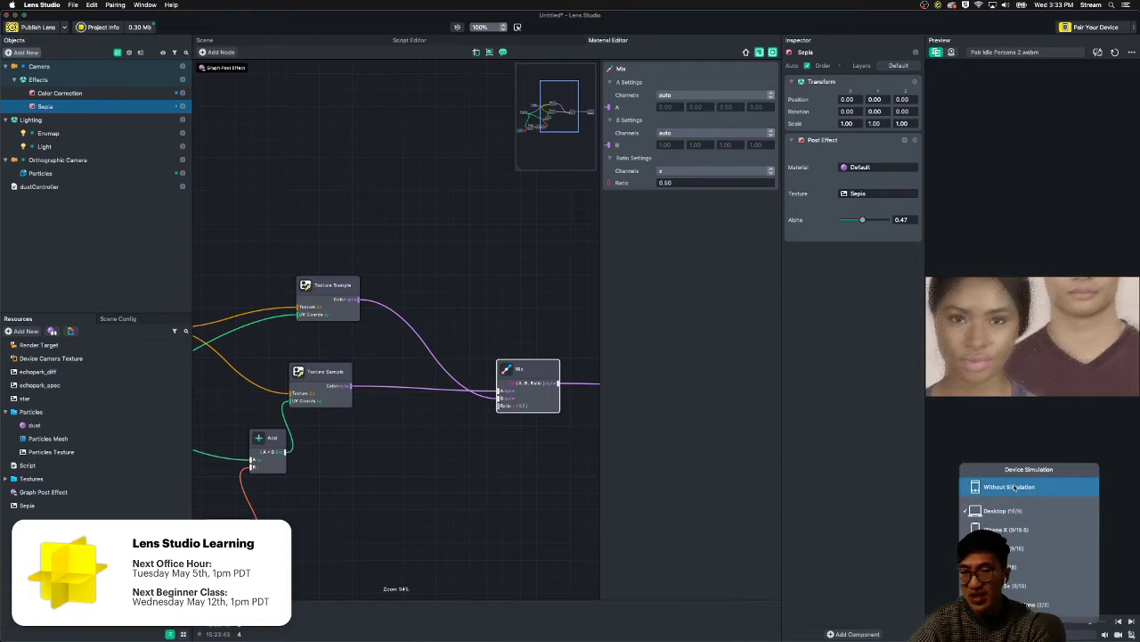
click(1013, 532)
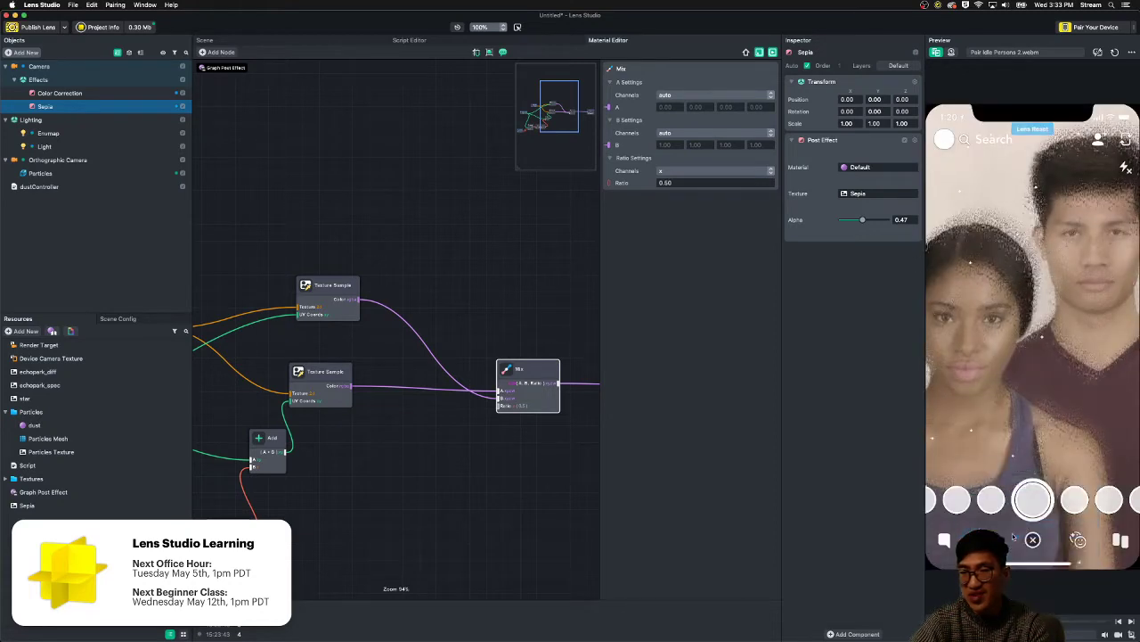
click(39, 385)
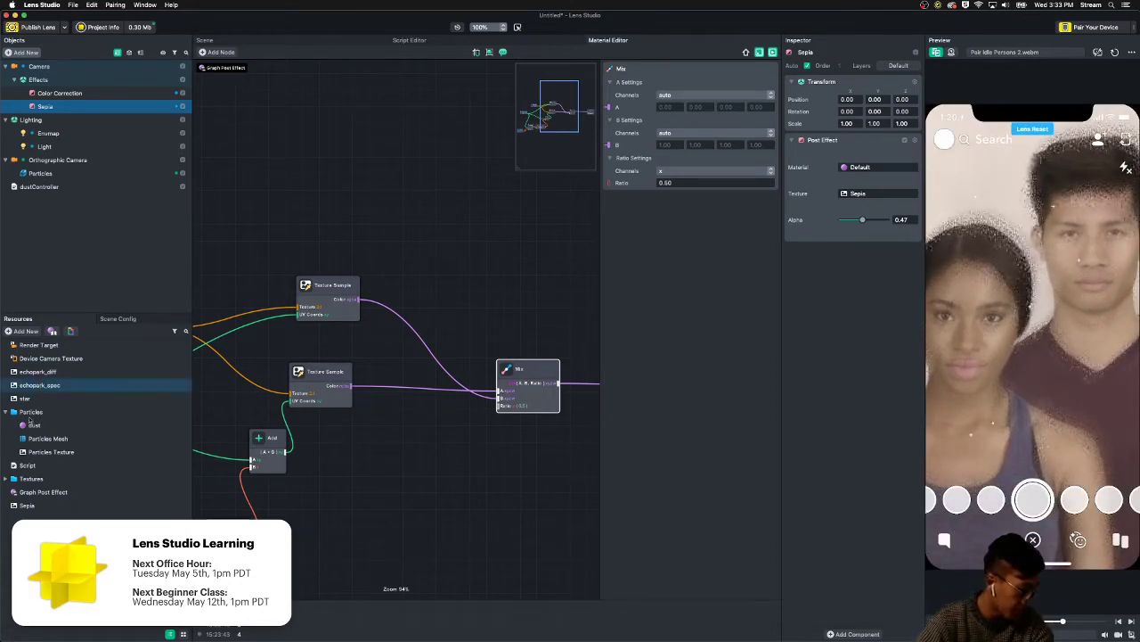
click(34, 425)
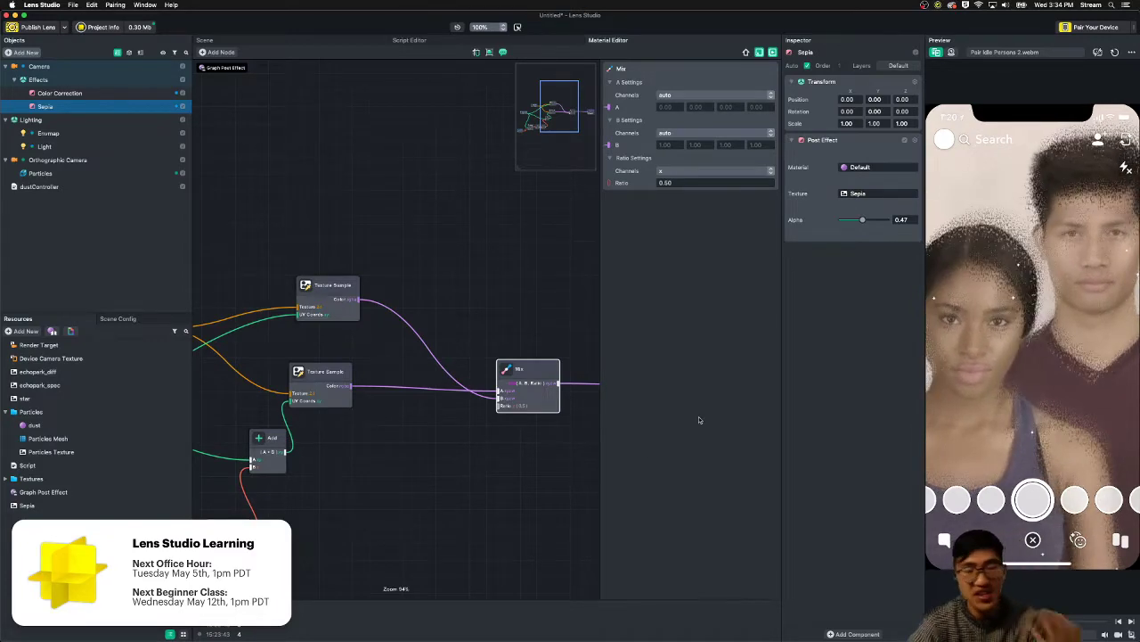
- Try a B value of 0.01 on the Multiply node after Subtract and set it back to 0.1
drag(514, 469, 550, 445)
scroll(551, 444, down, 2)
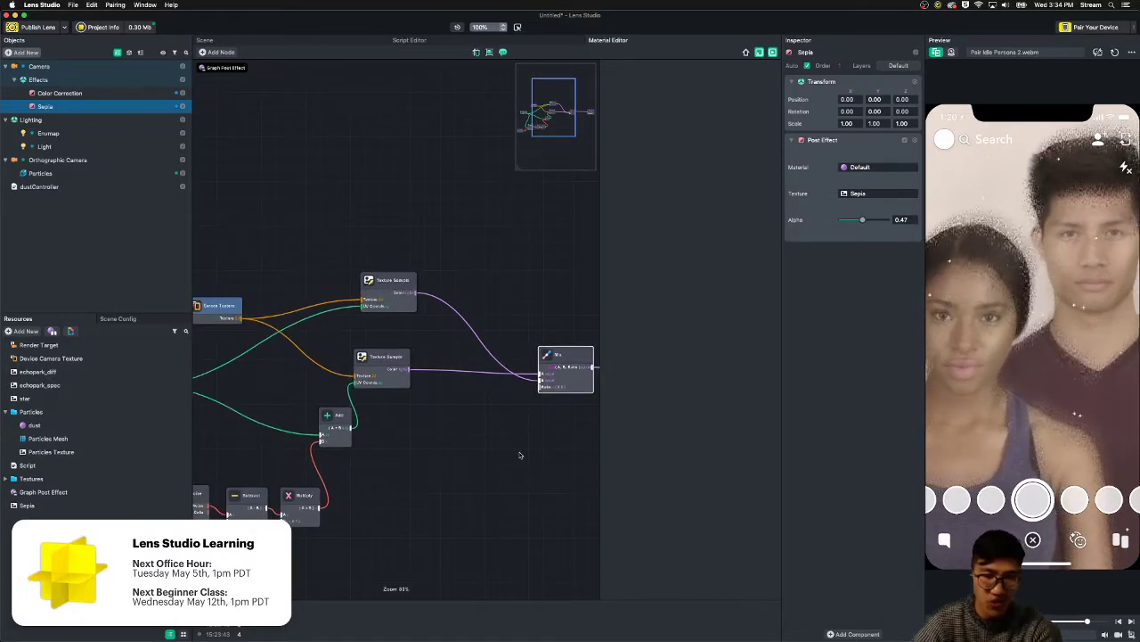
drag(473, 495, 570, 472)
scroll(526, 479, up, 3)
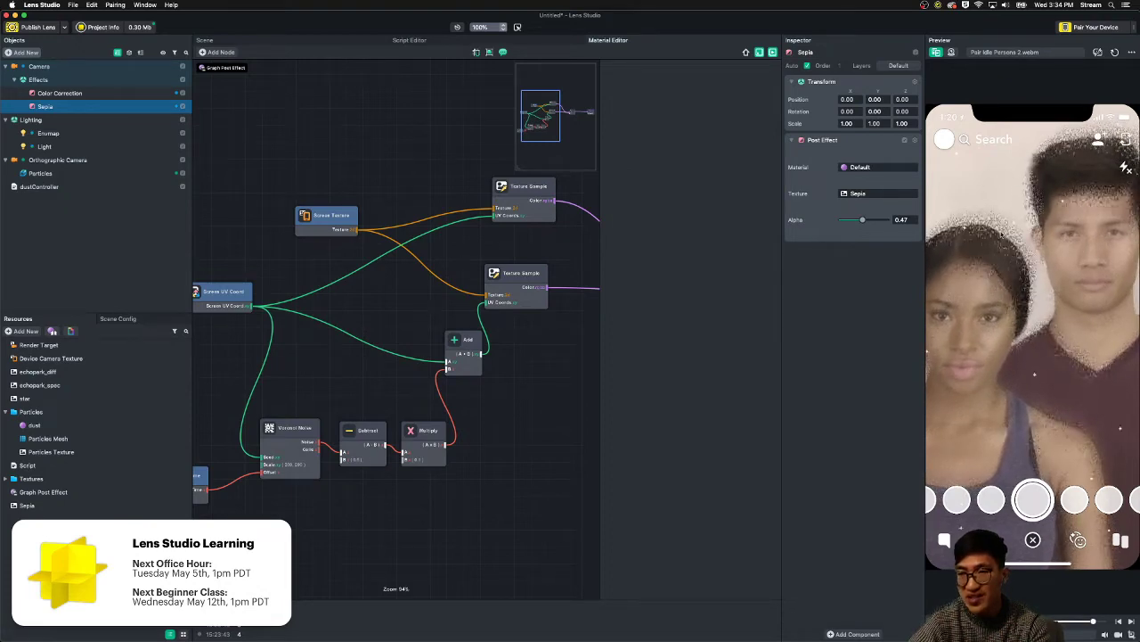
click(370, 429)
click(415, 431)
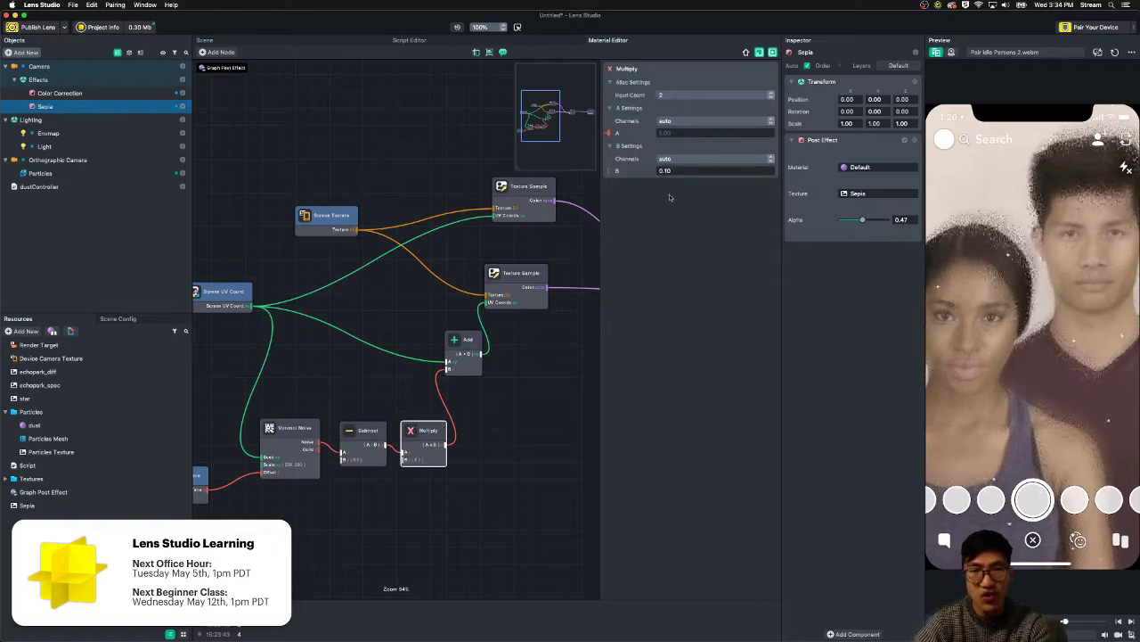
text(01)
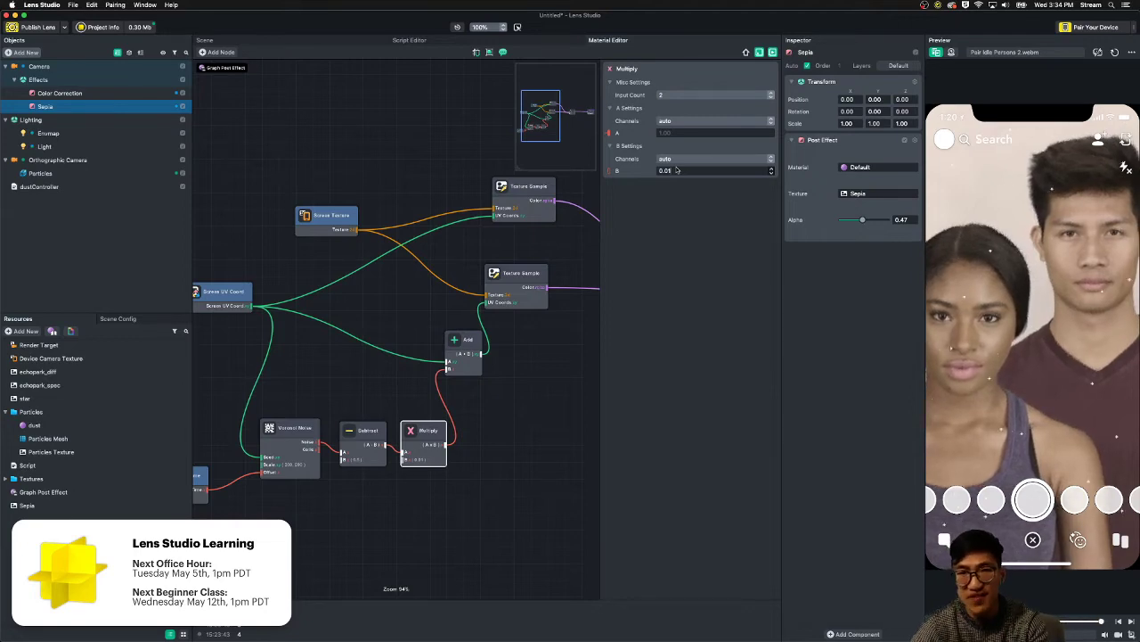
key(BackSpace)
key(BackSpace)
text(1)
key(Return)
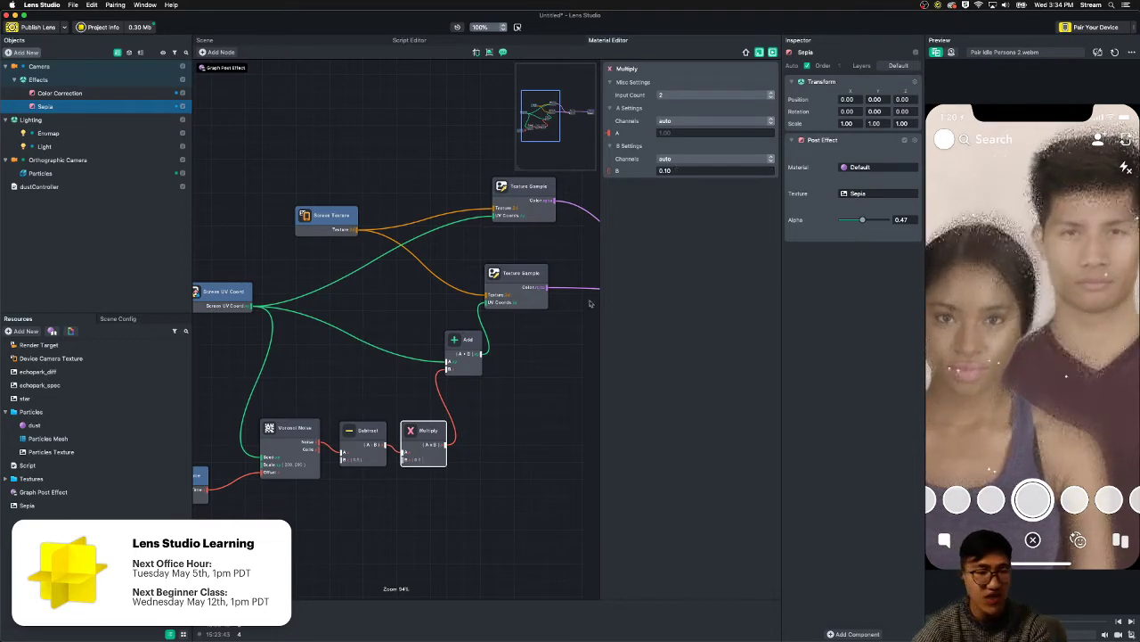
drag(532, 442, 569, 437)
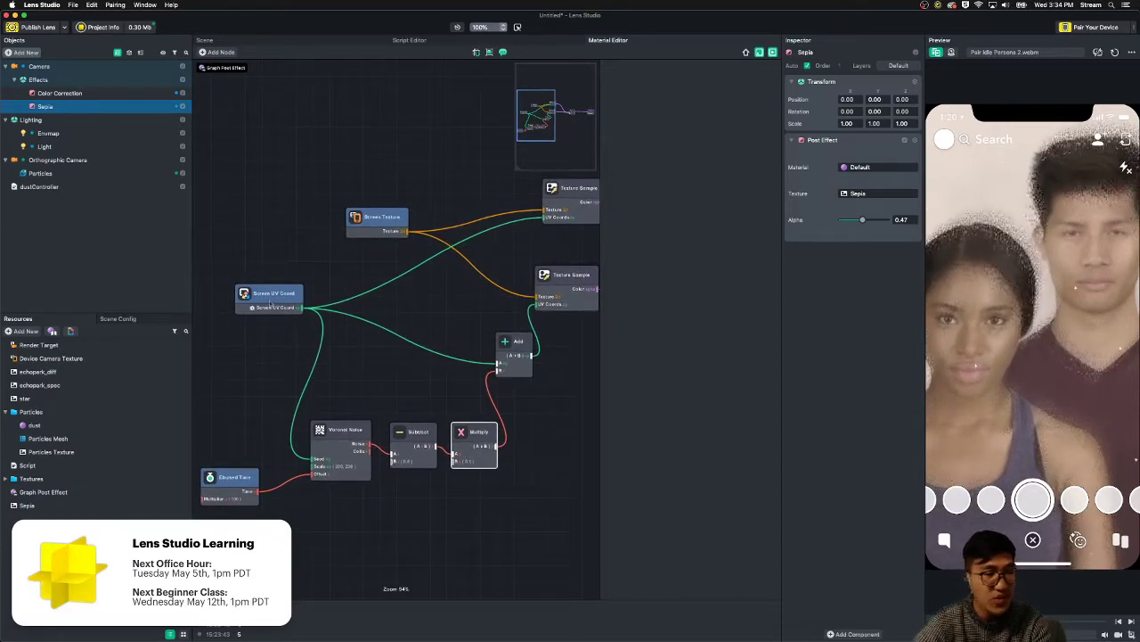
- Move the Screen UV Coord node farther left in the graph, away from the Voronoi Noise and Screen Texture nodes
drag(269, 297, 227, 293)
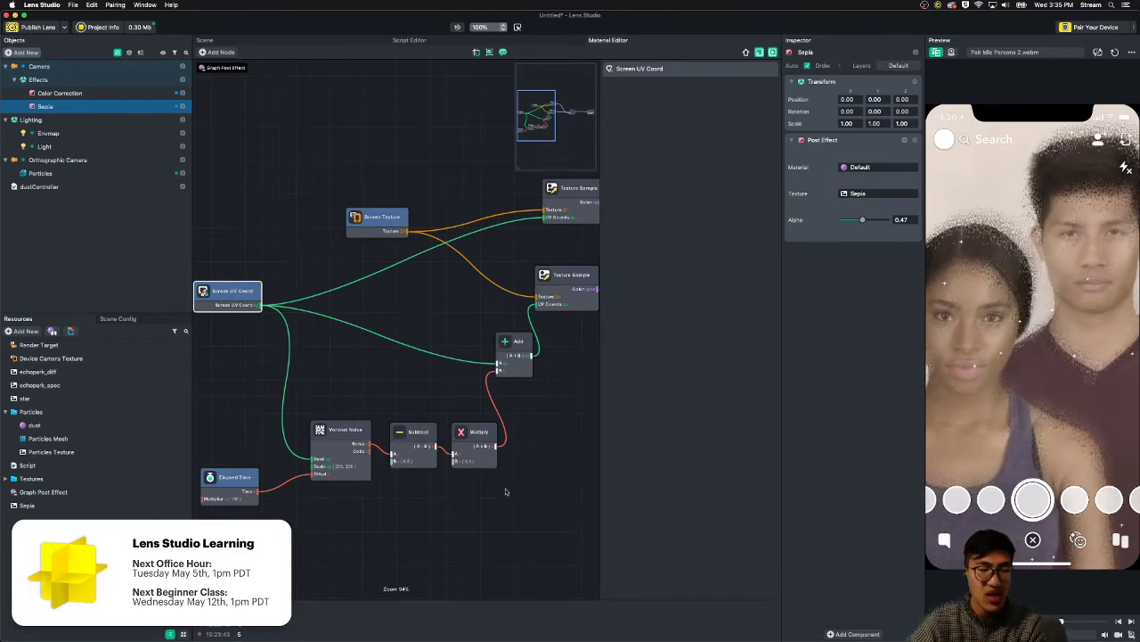
scroll(336, 370, right, 2)
scroll(345, 320, left, 2)
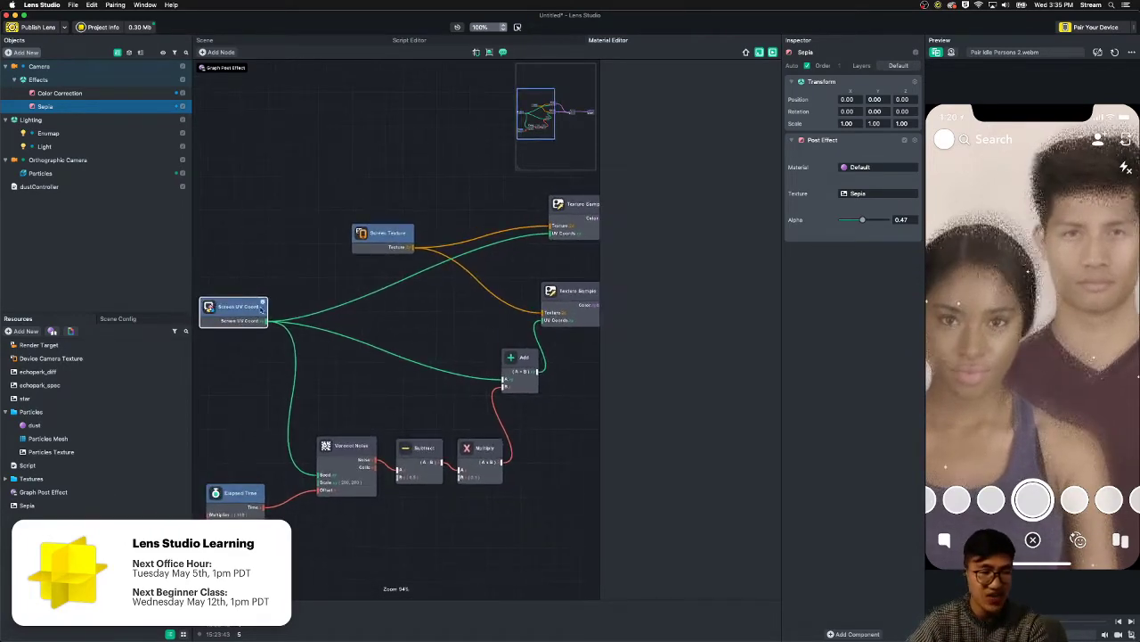
- Add a Float Parameter node below the Voronoi Noise node and connect its Value to the Multiply node's B input
right_click(530, 457)
click(536, 438)
scroll(537, 437, down, 1)
scroll(537, 433, down, 1)
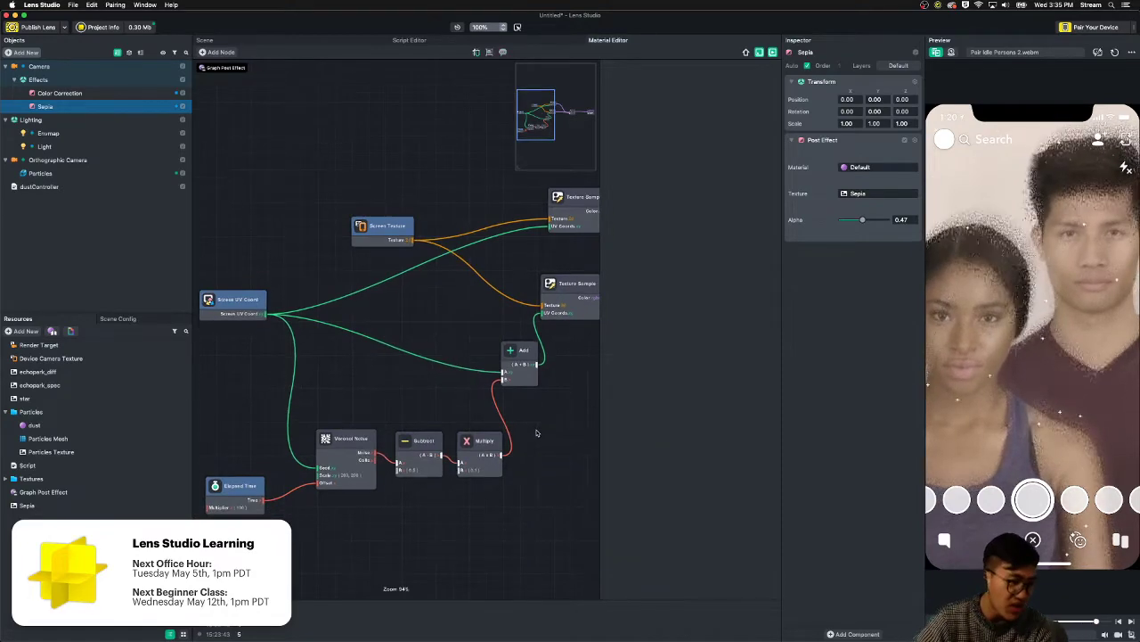
scroll(536, 433, down, 5)
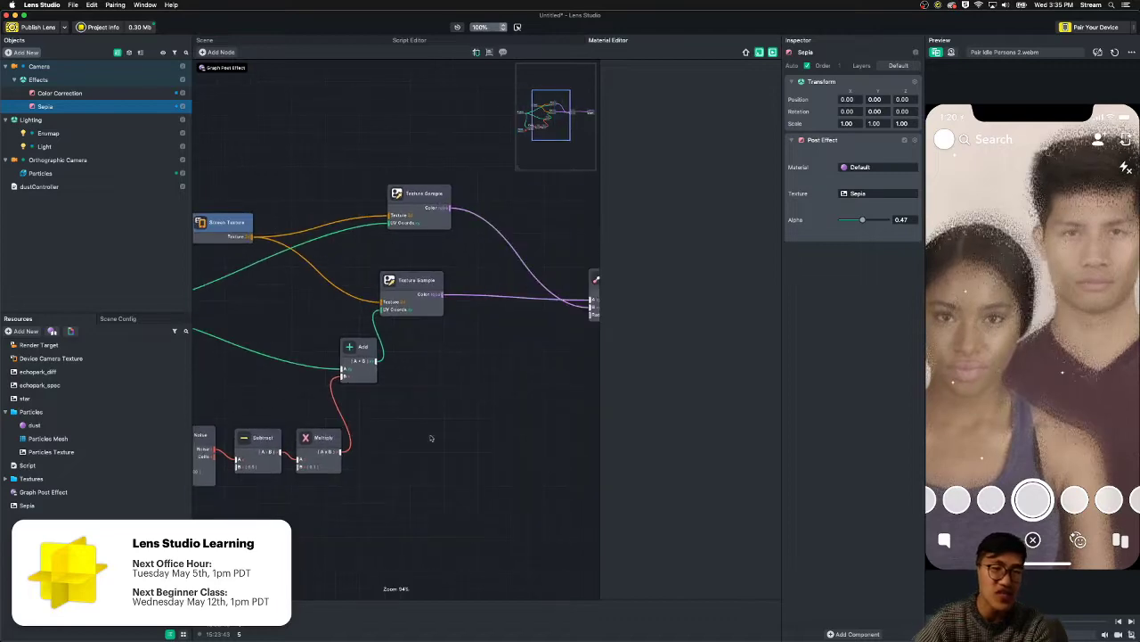
middle_drag(400, 427, 594, 410)
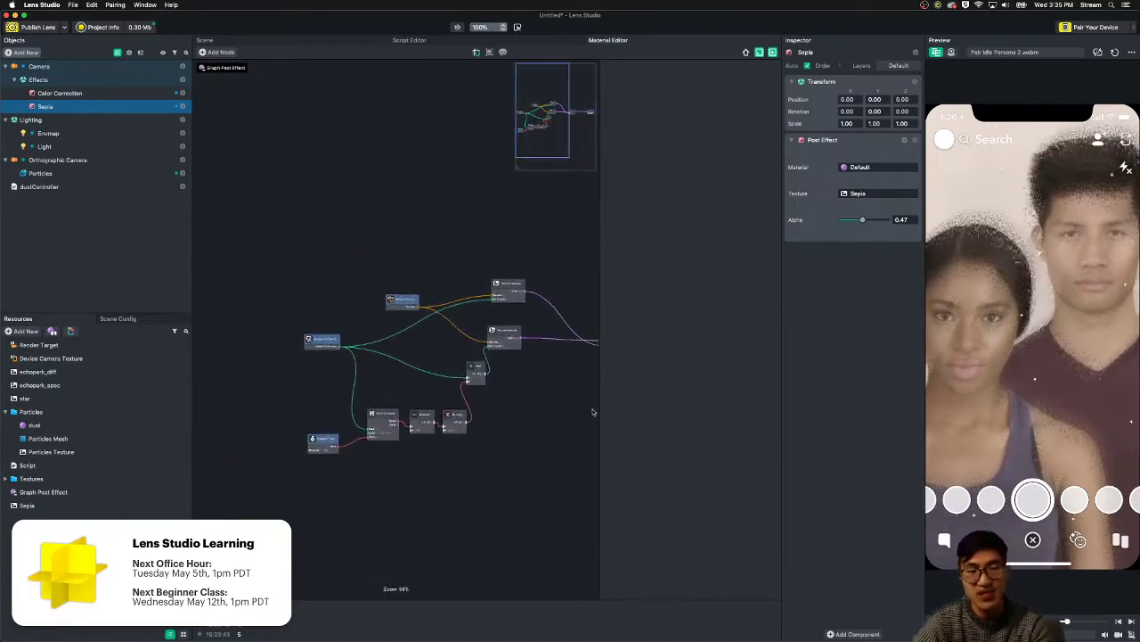
scroll(562, 424, up, 1)
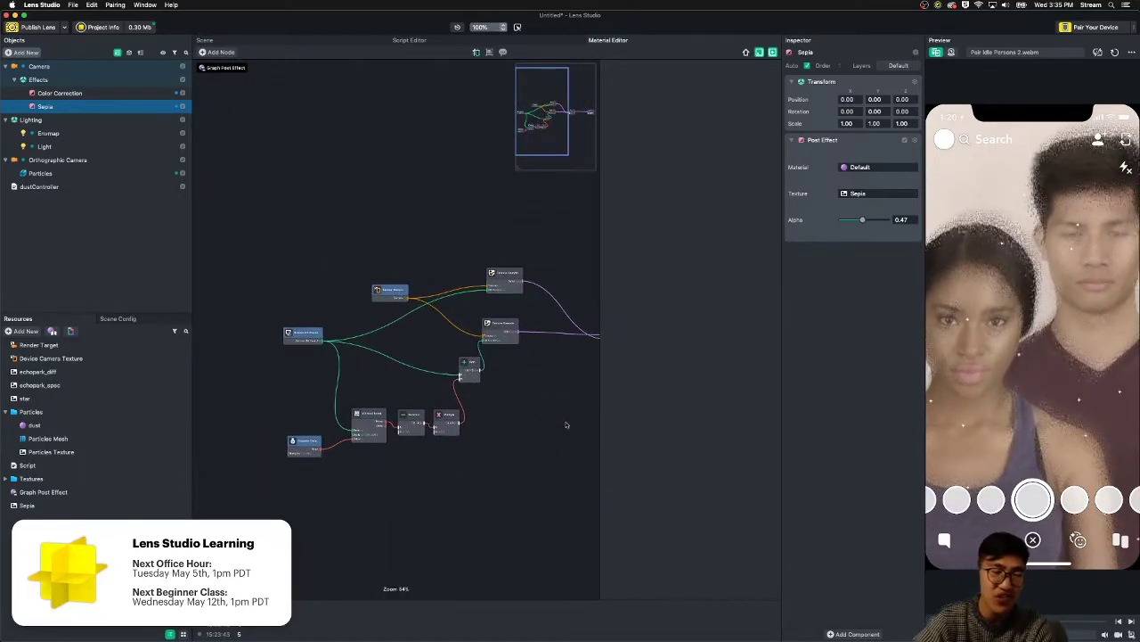
scroll(552, 427, up, 4)
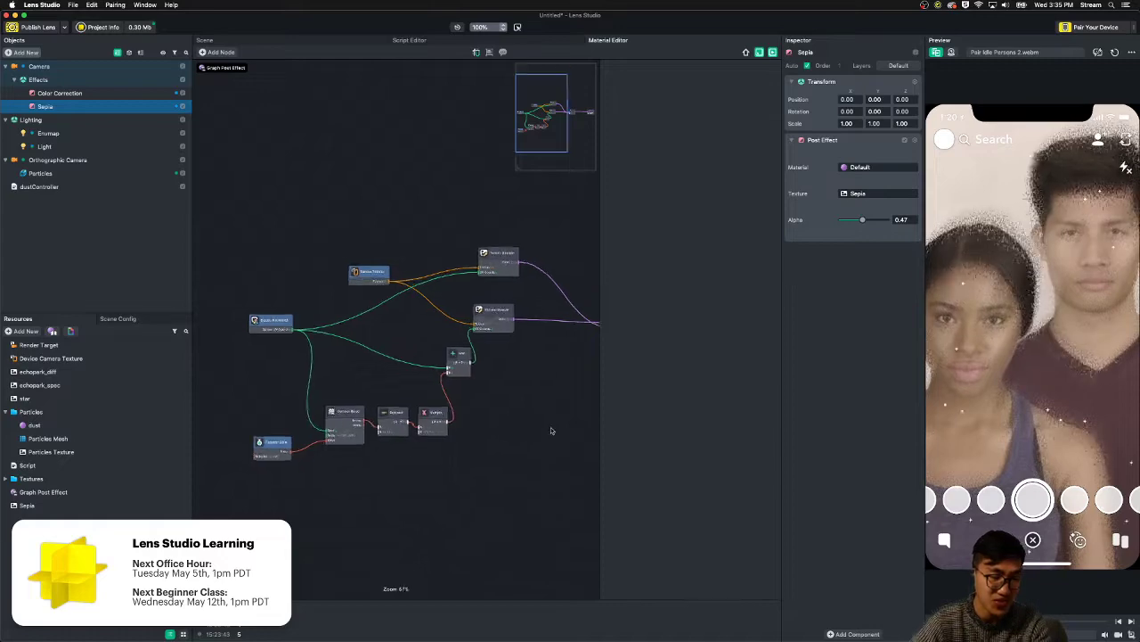
right_click(457, 449)
text(para)
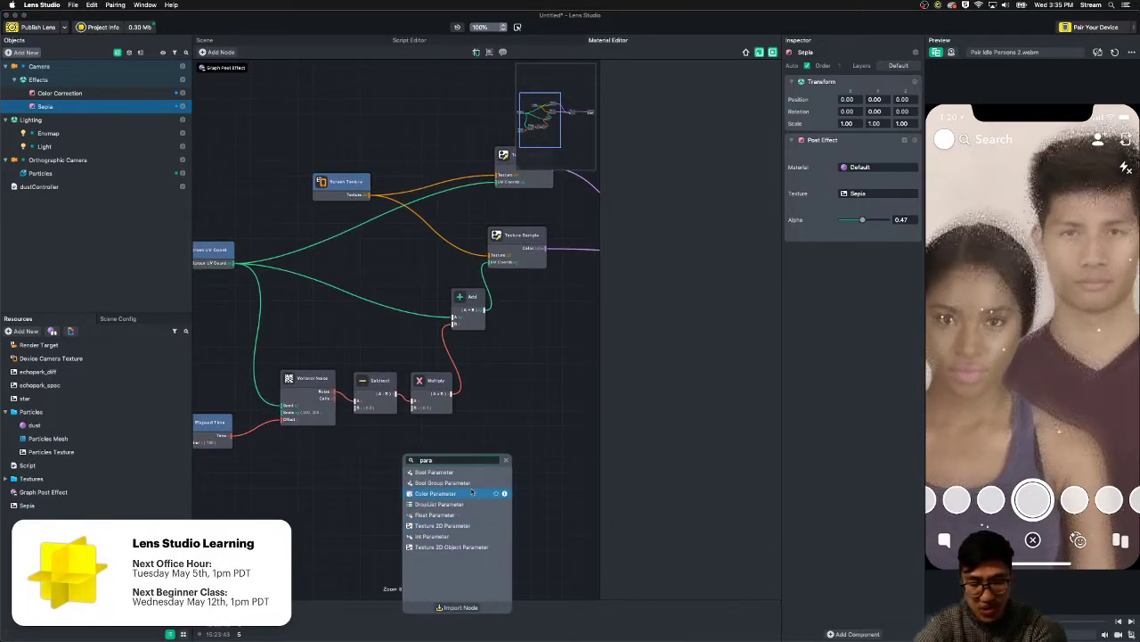
click(437, 514)
drag(494, 458, 415, 407)
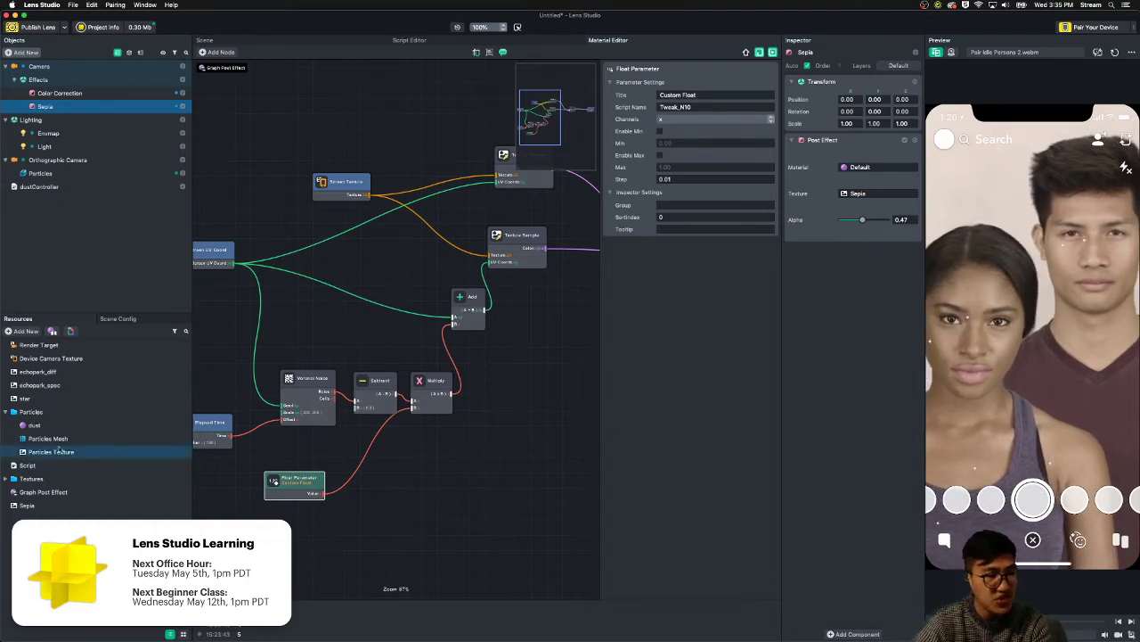
- Show the Graph Post Effect material's properties and title the float parameter offsetDistance
click(62, 491)
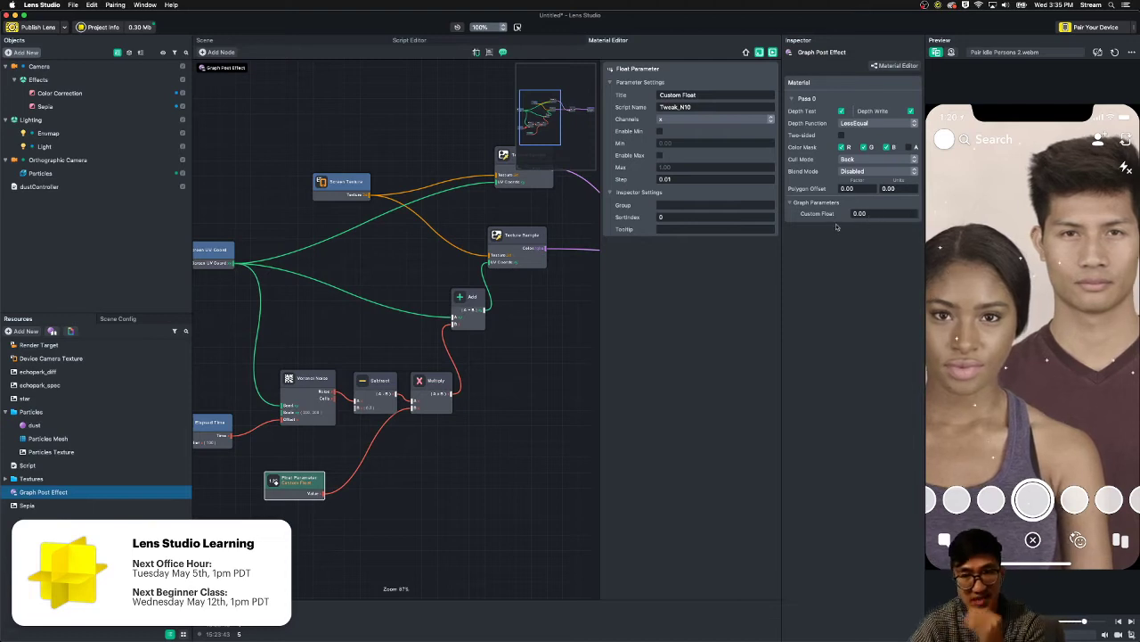
click(679, 96)
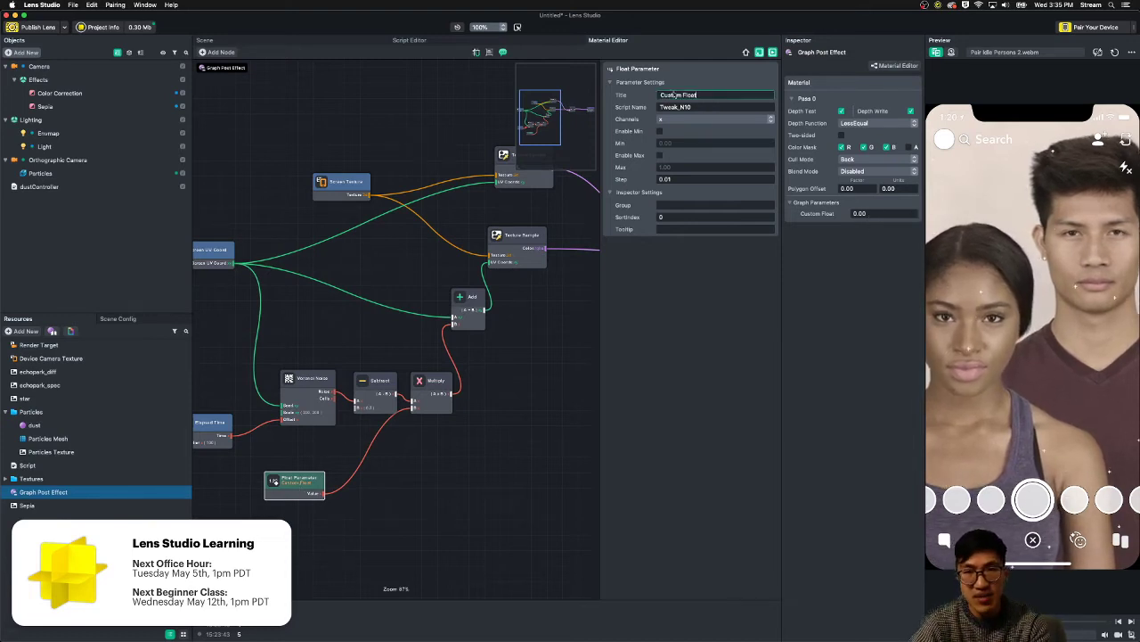
drag(674, 95, 599, 90)
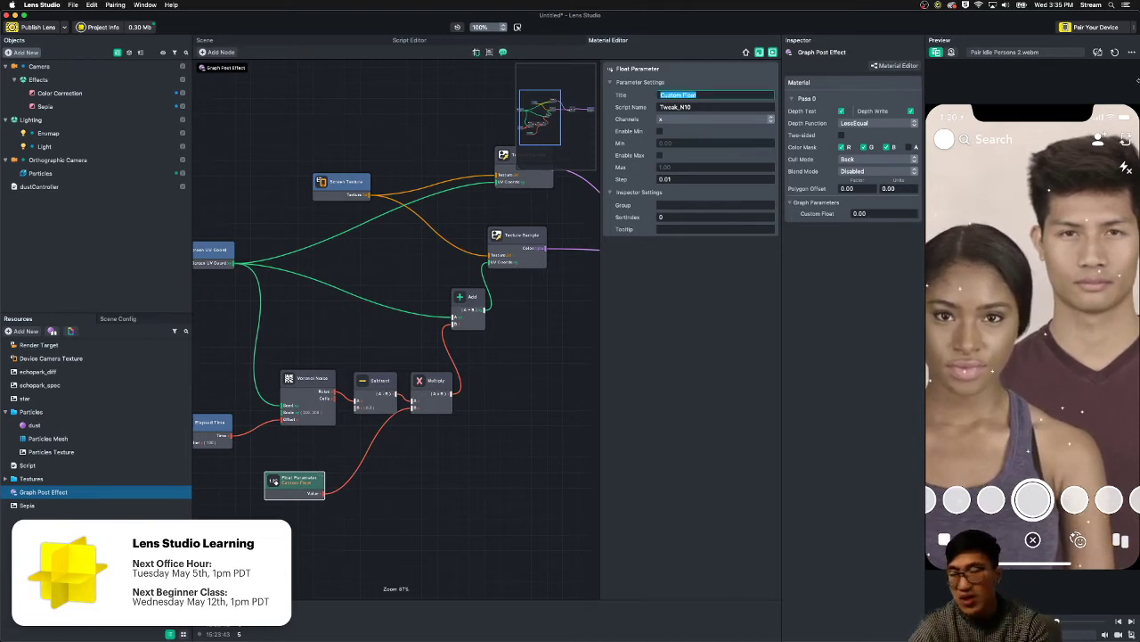
text(offsetDistance)
key(Return)
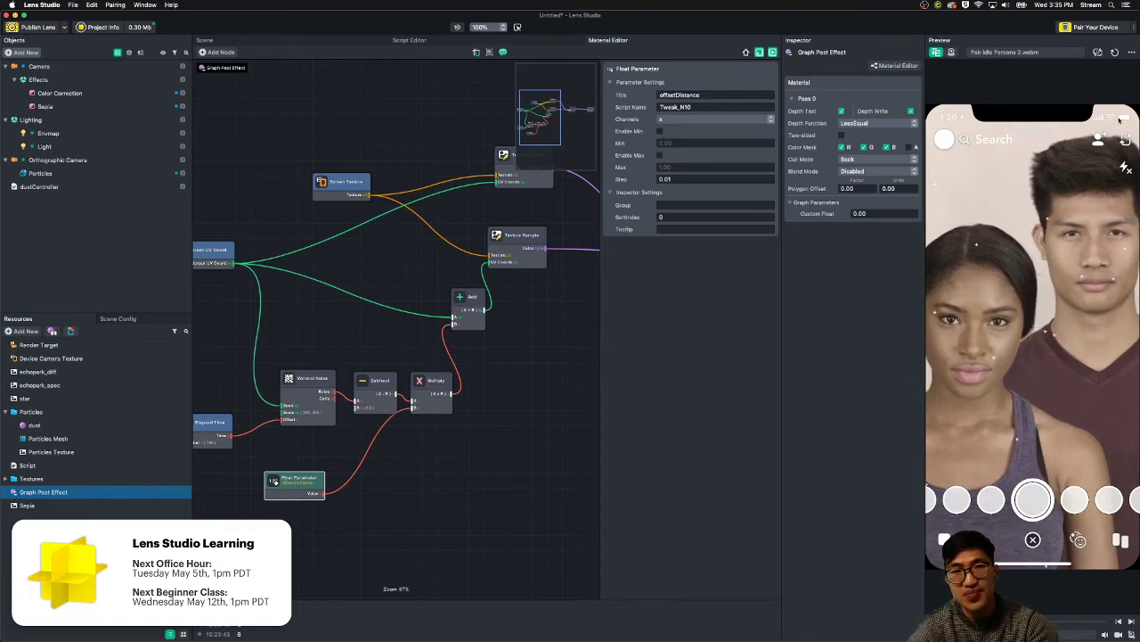
- Try offsetDistance values of 1, 0.1 and 0.01 on the Graph Post Effect material and settle on 0.04
drag(889, 216, 832, 218)
text(1)
key(Return)
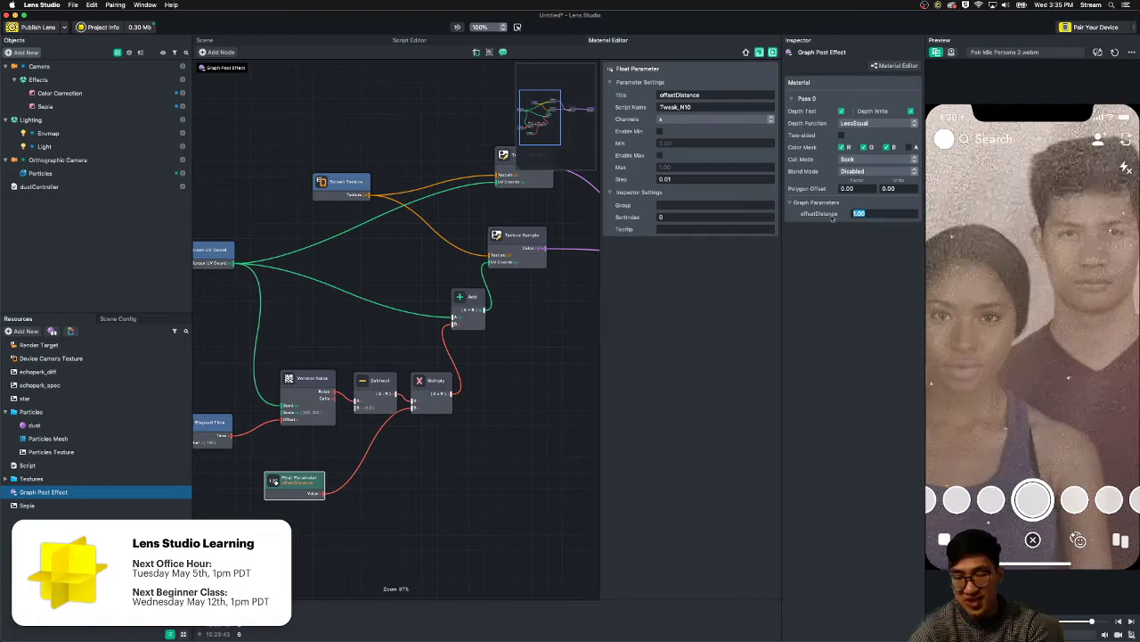
text(0.1)
key(Return)
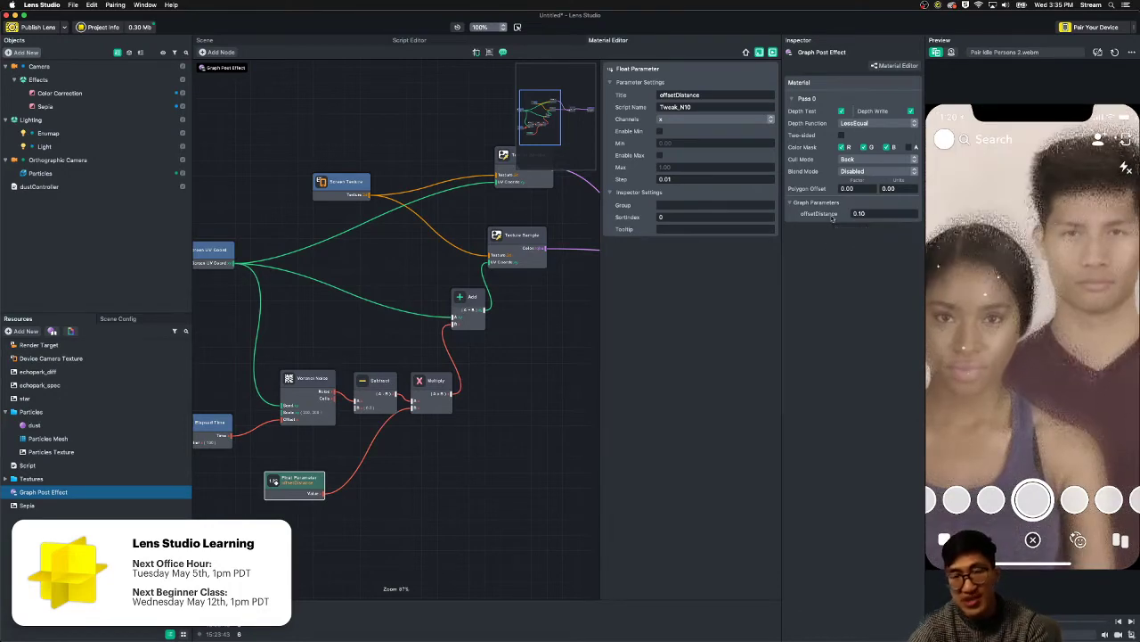
click(867, 217)
key(BackSpace)
key(BackSpace)
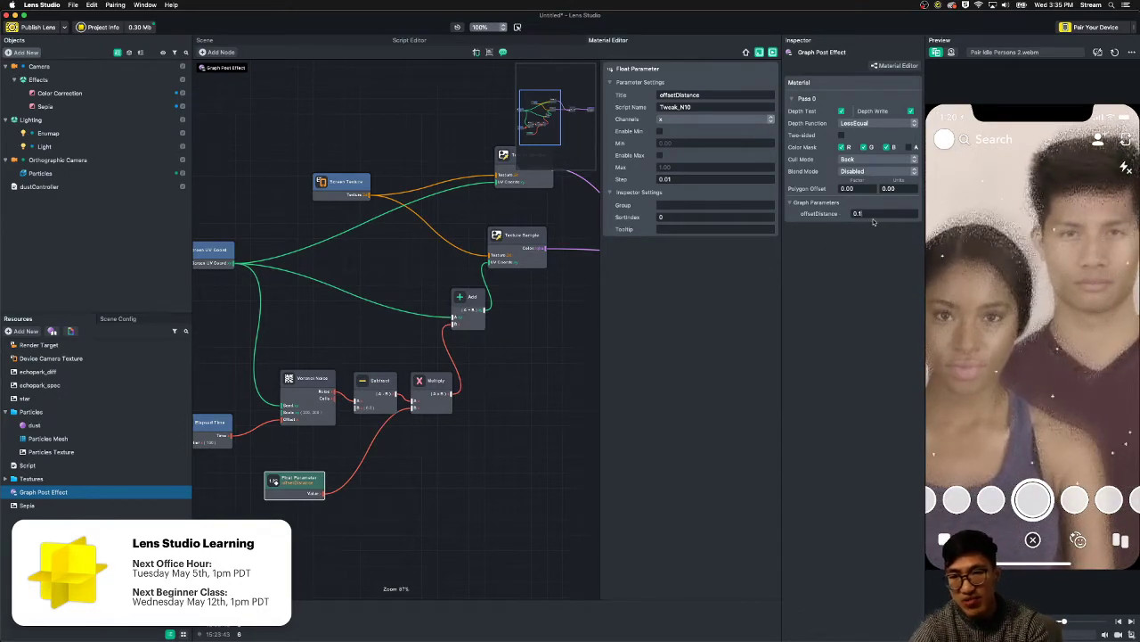
text(01)
key(Return)
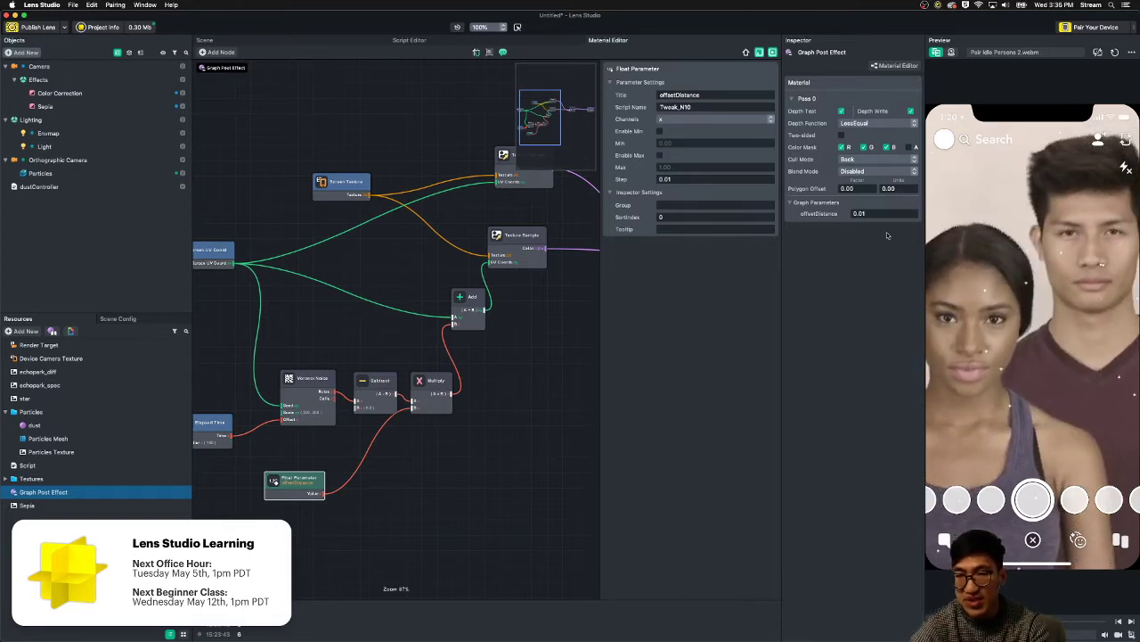
drag(883, 215, 888, 214)
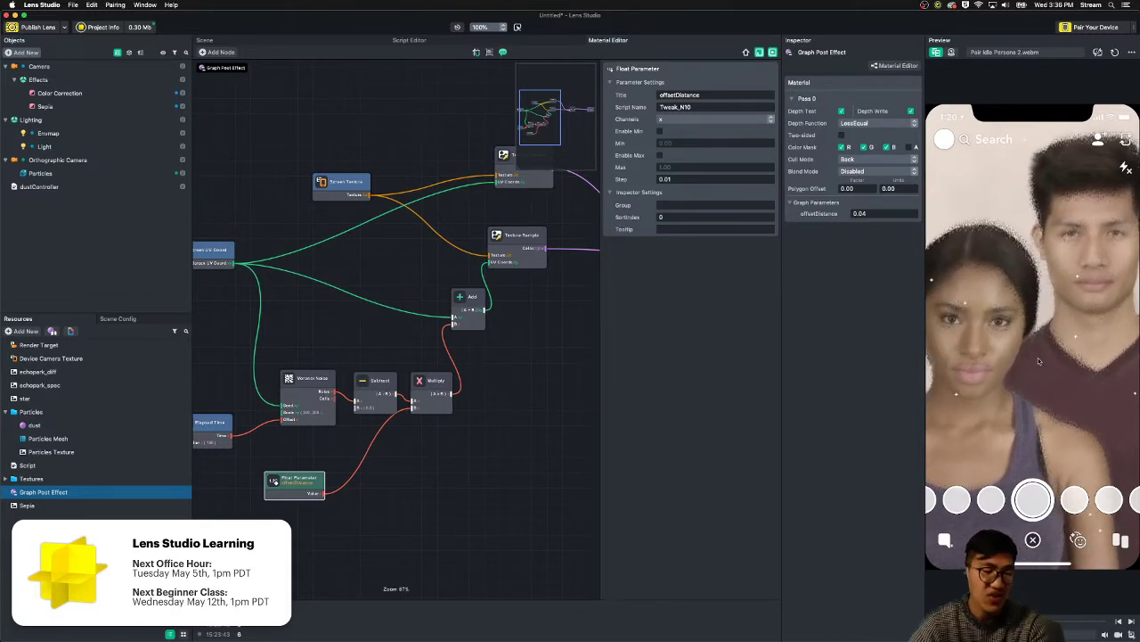
- Save the project in Documents under the name dust
key(super+s)
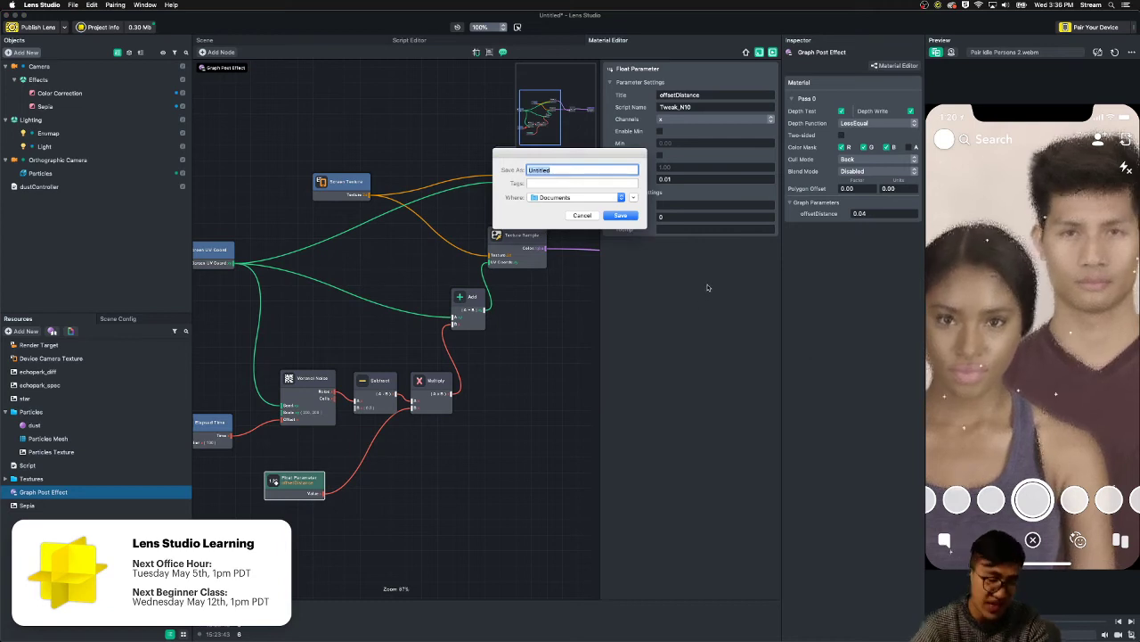
text(dust)
key(Return)
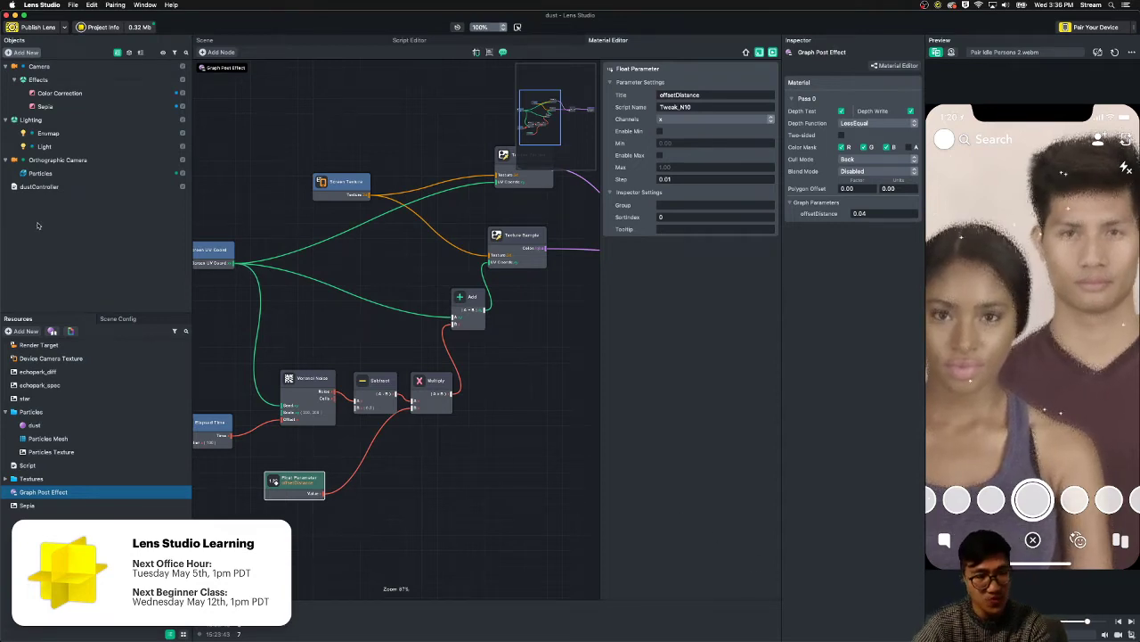
- Add a Screen Text object under the Orthographic Camera
click(81, 160)
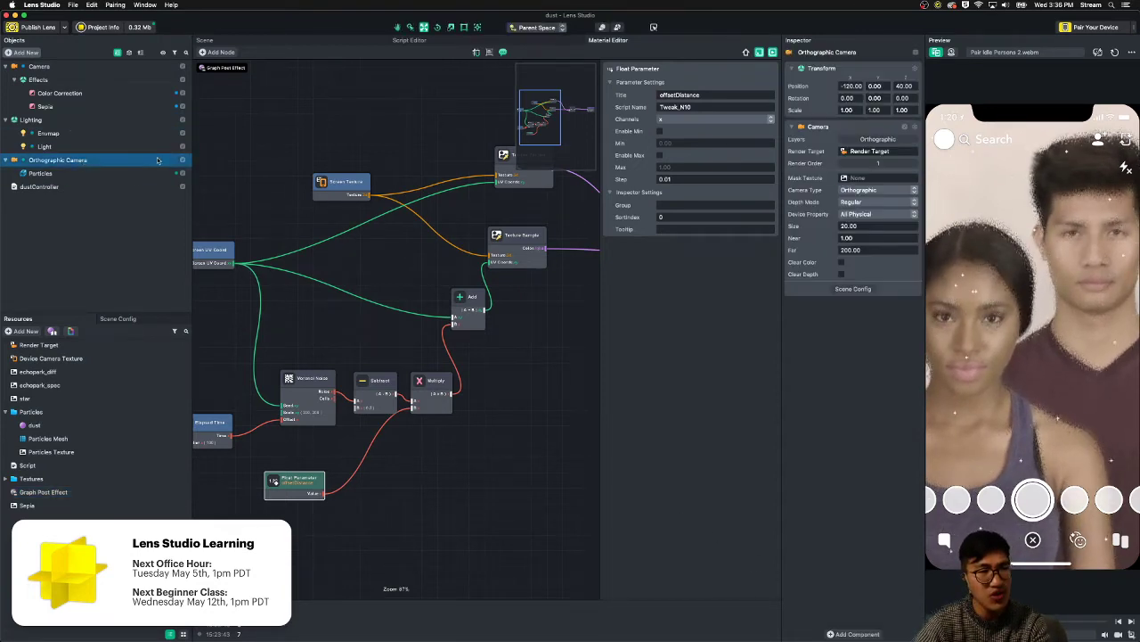
click(25, 53)
text(screen)
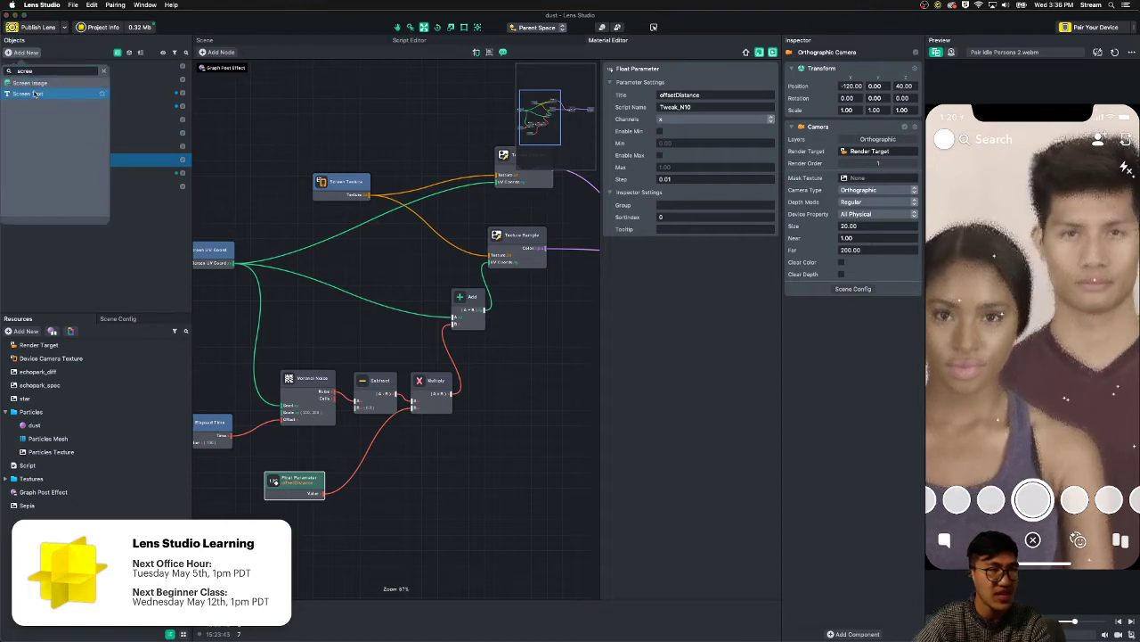
key(Return)
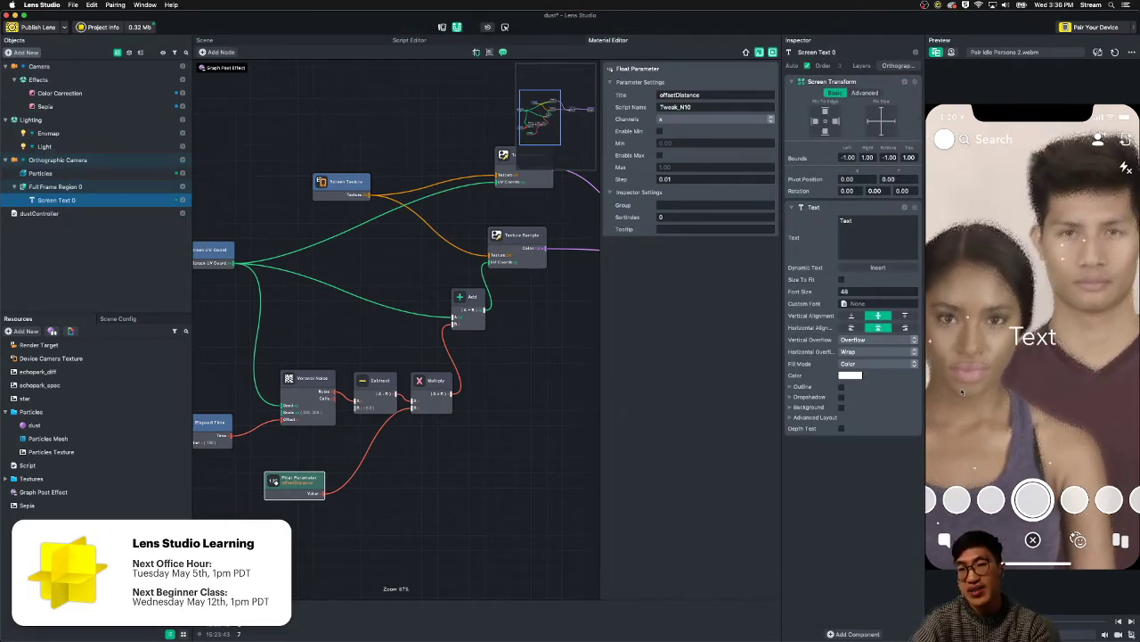
- Try the static word Wednesday as the screen text's content
drag(860, 223, 826, 222)
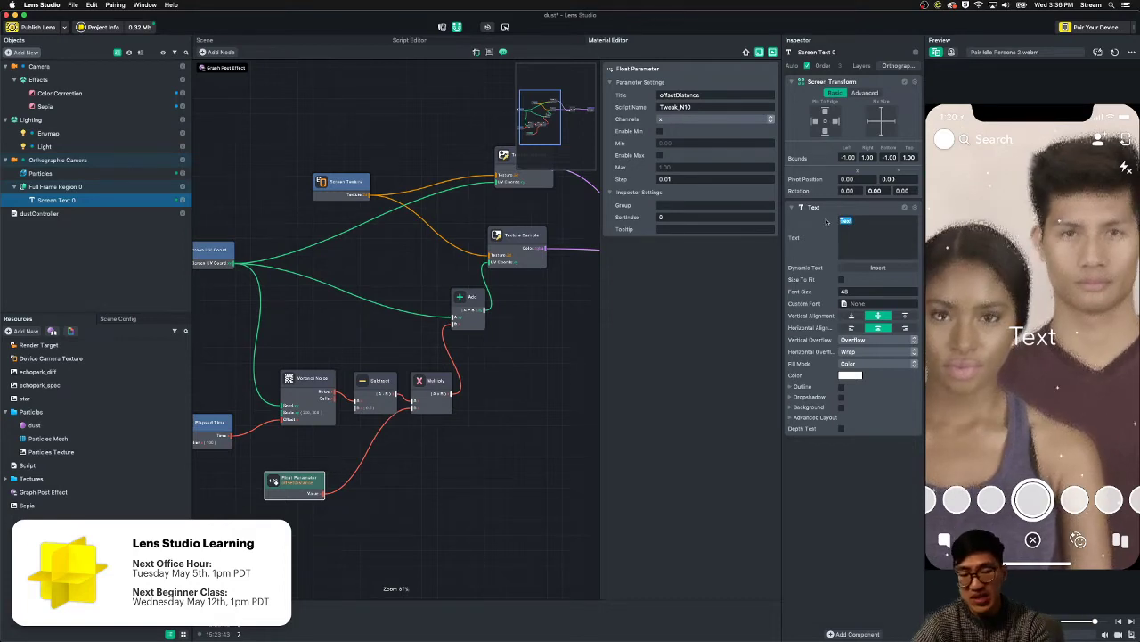
text(Wednes)
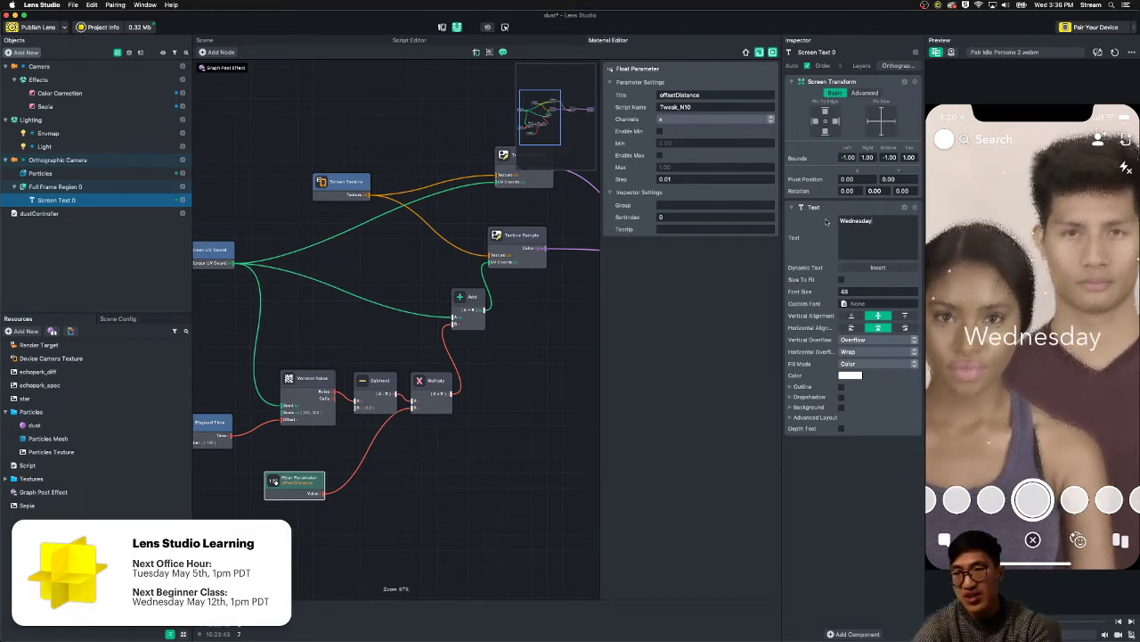
text(day)
- Replace the screen text's content with the dynamic Date and Time value
double_click(864, 236)
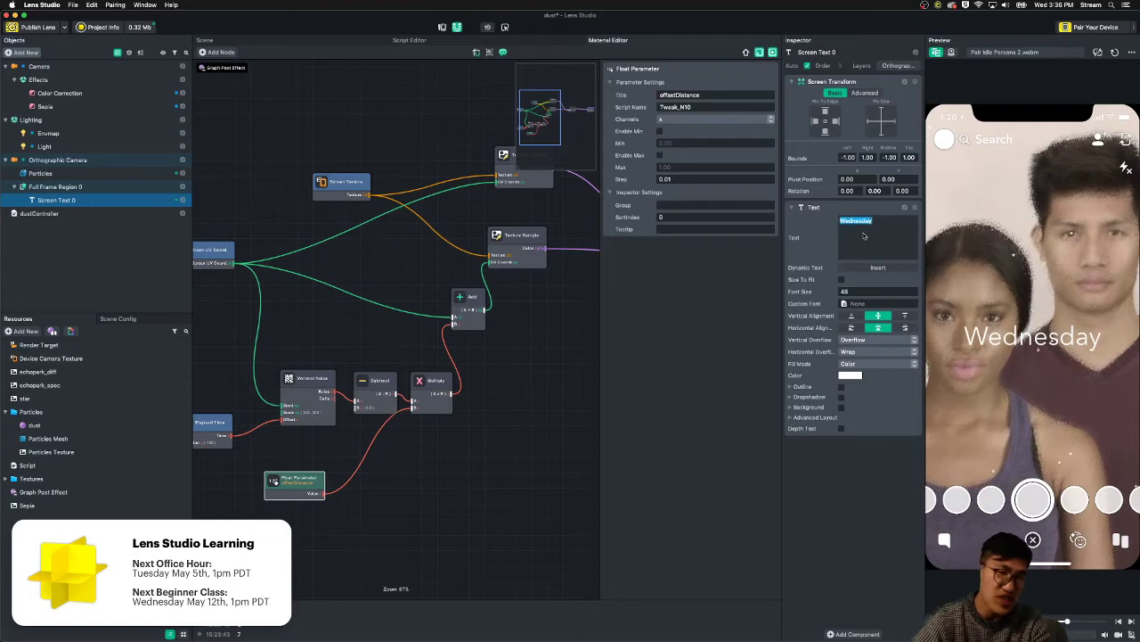
text(\)
click(861, 267)
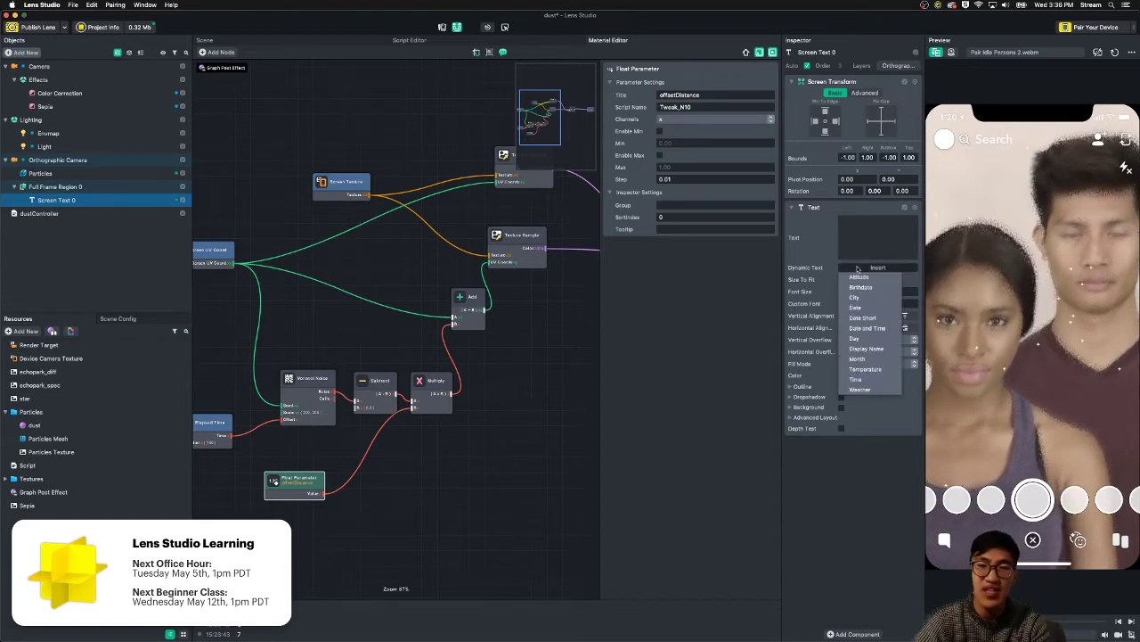
click(877, 328)
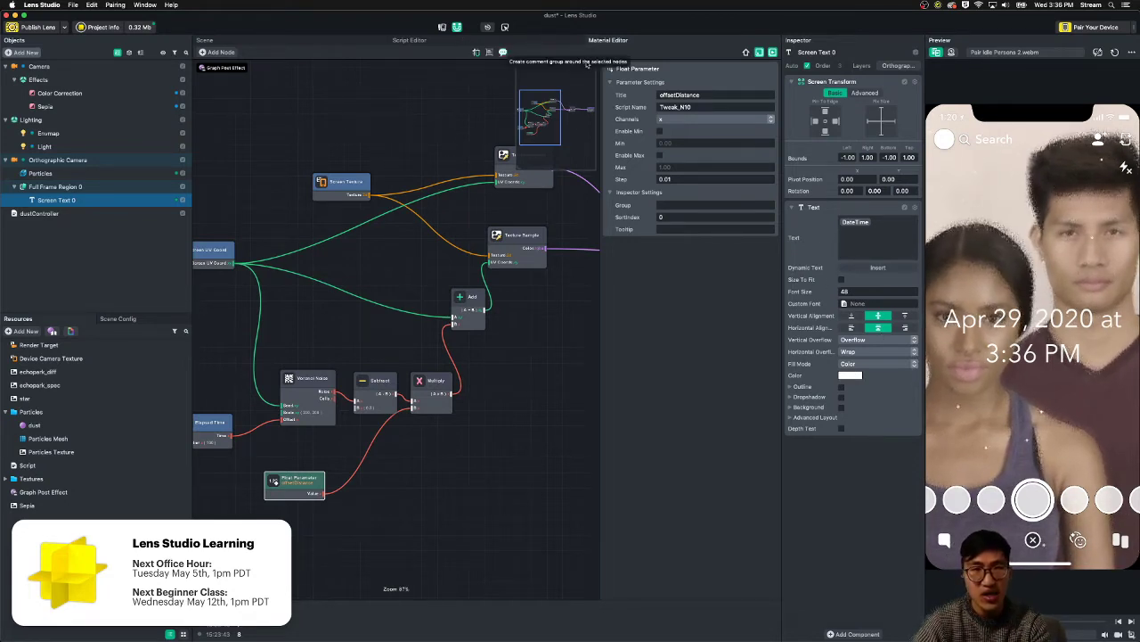
- Show the screen text in the Scene view and set its font size to 20
click(469, 43)
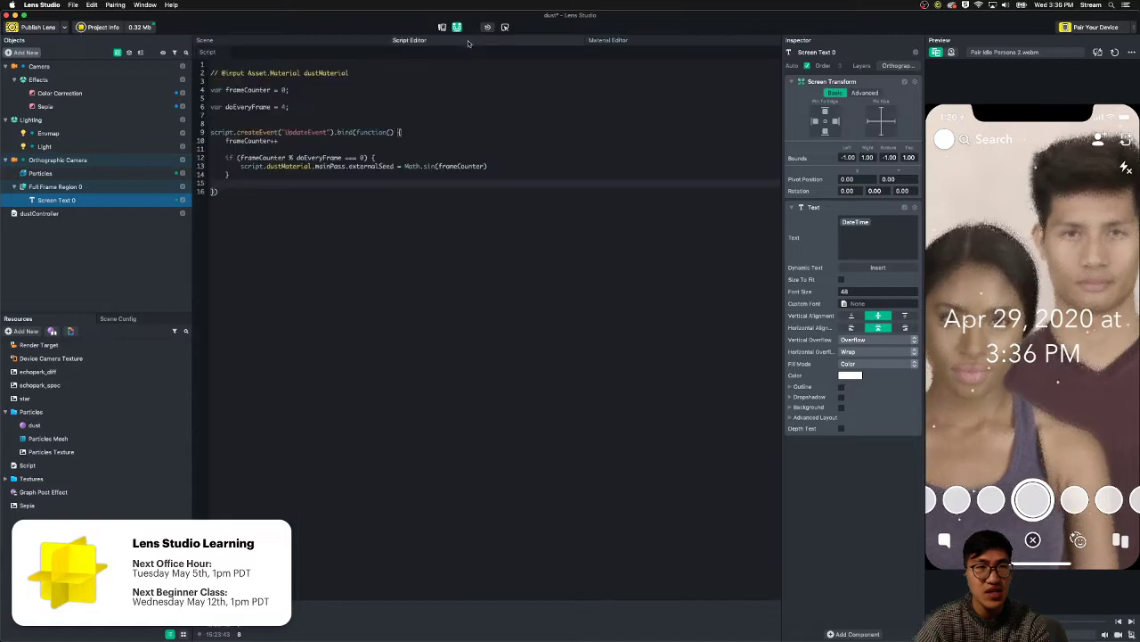
click(338, 41)
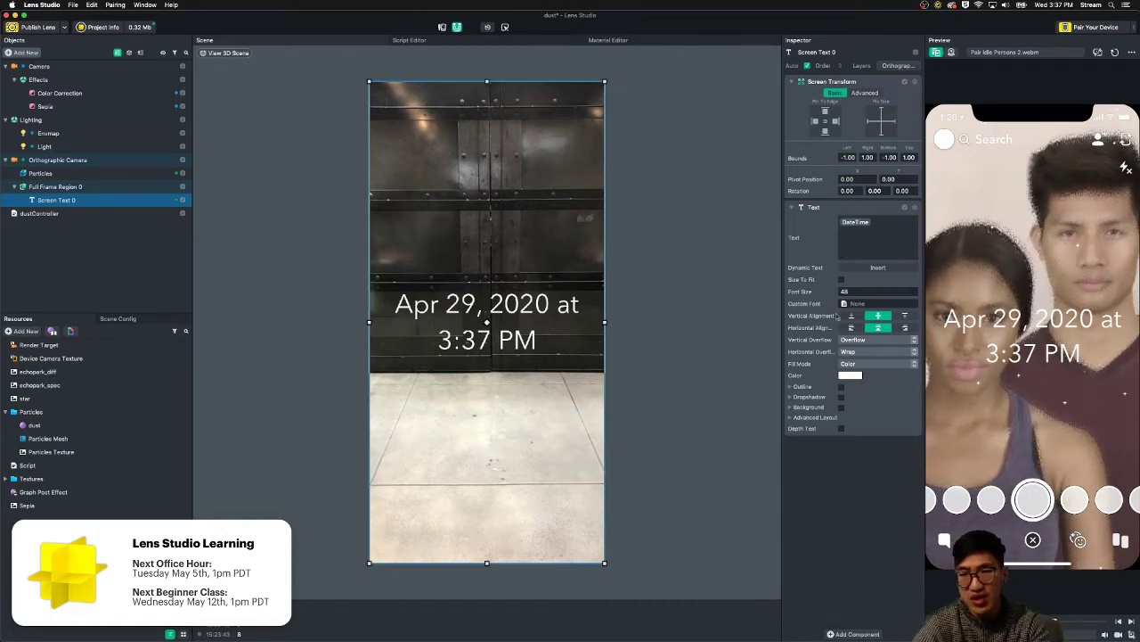
drag(855, 293, 840, 293)
text(20)
key(Return)
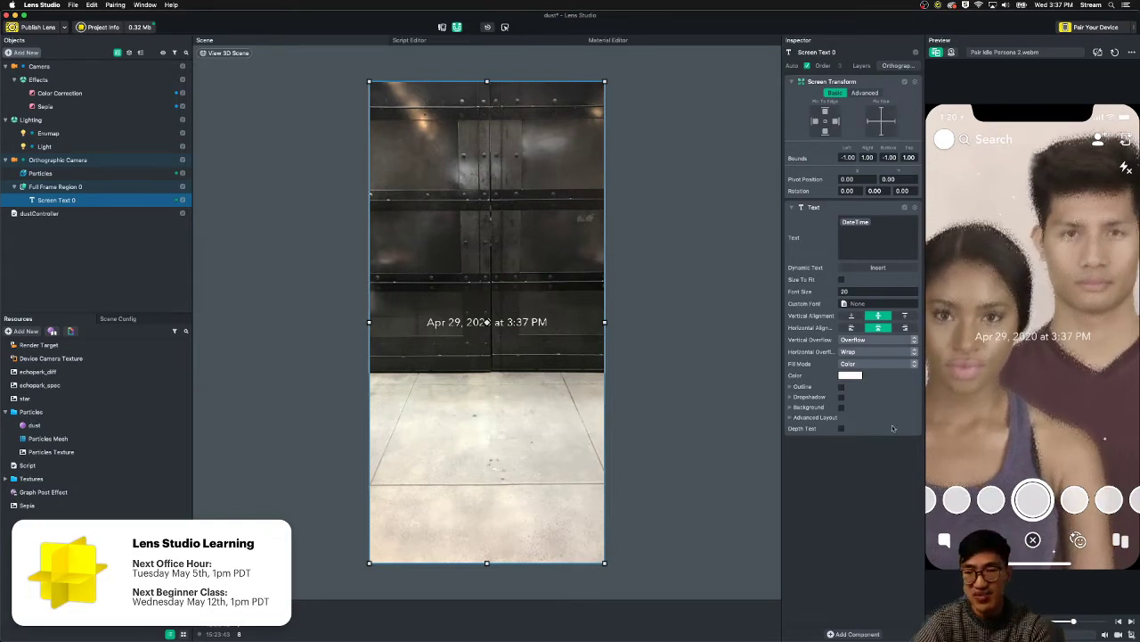
- Add the Cutive Mono font and assign it as the screen text's custom font
click(854, 303)
click(481, 216)
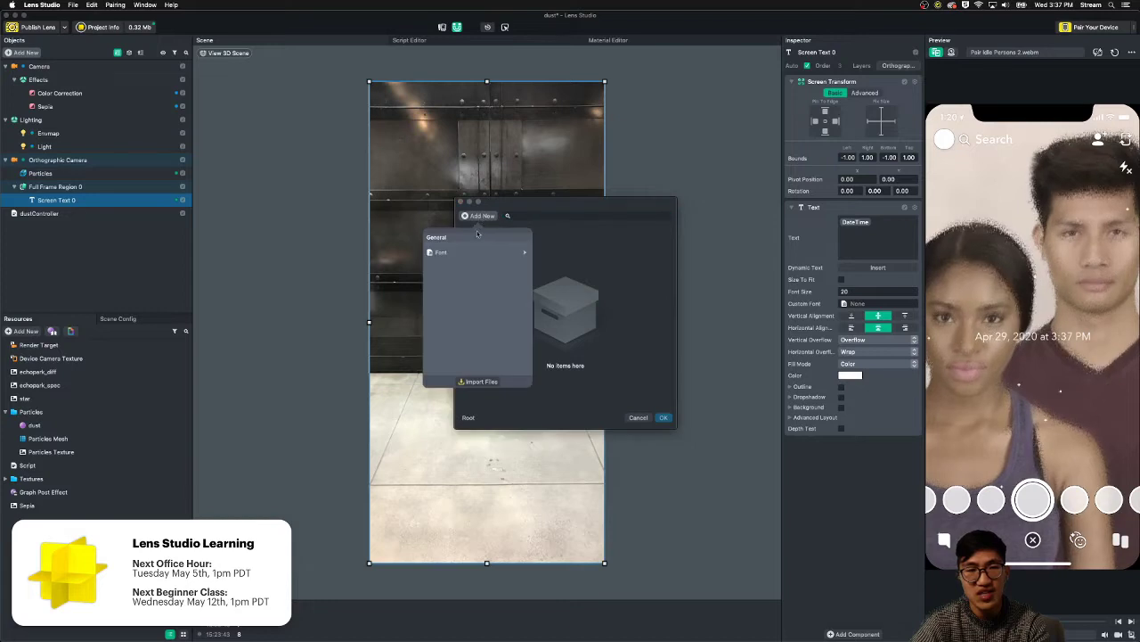
mouse_move(484, 254)
click(558, 283)
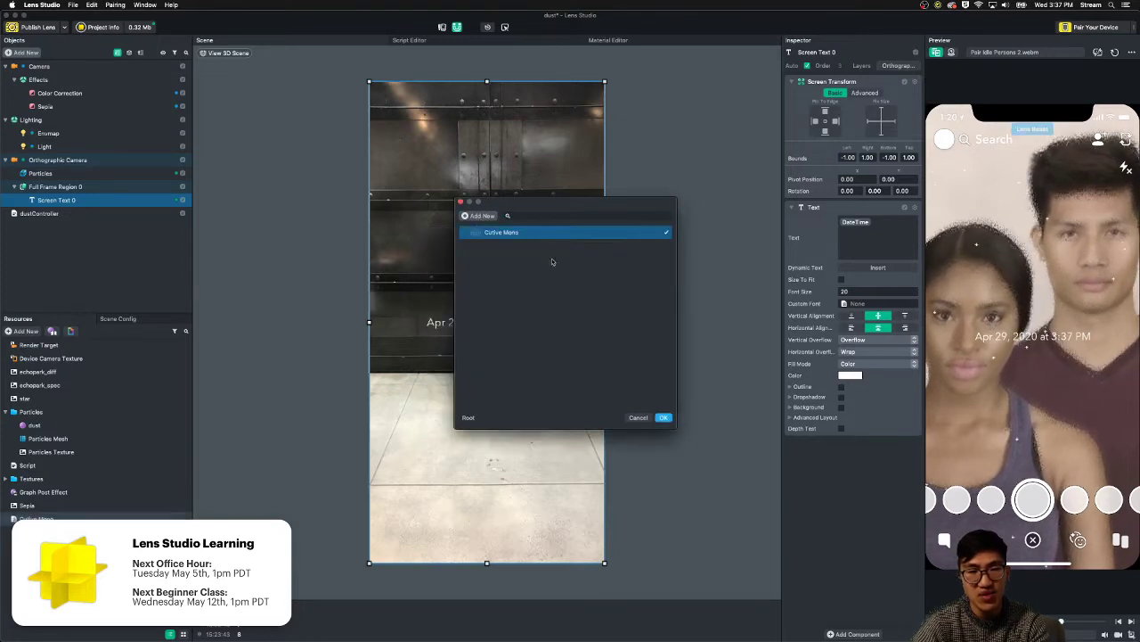
click(664, 417)
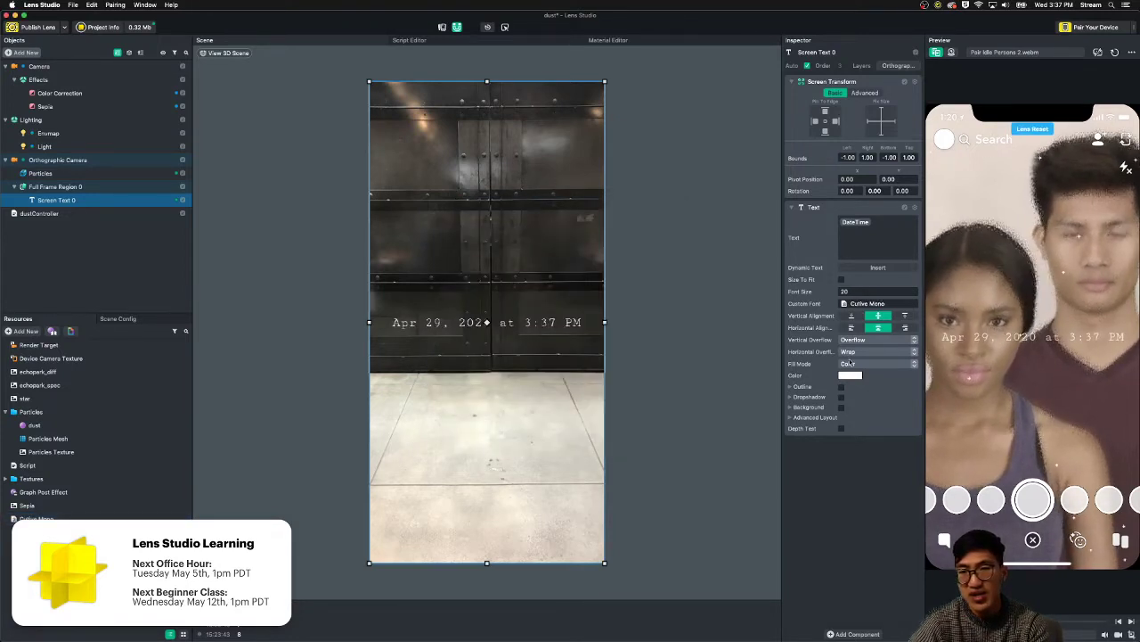
- Colour the screen text orange and shrink its box to a thin strip along the bottom of the frame, top bound about -0.89
click(851, 376)
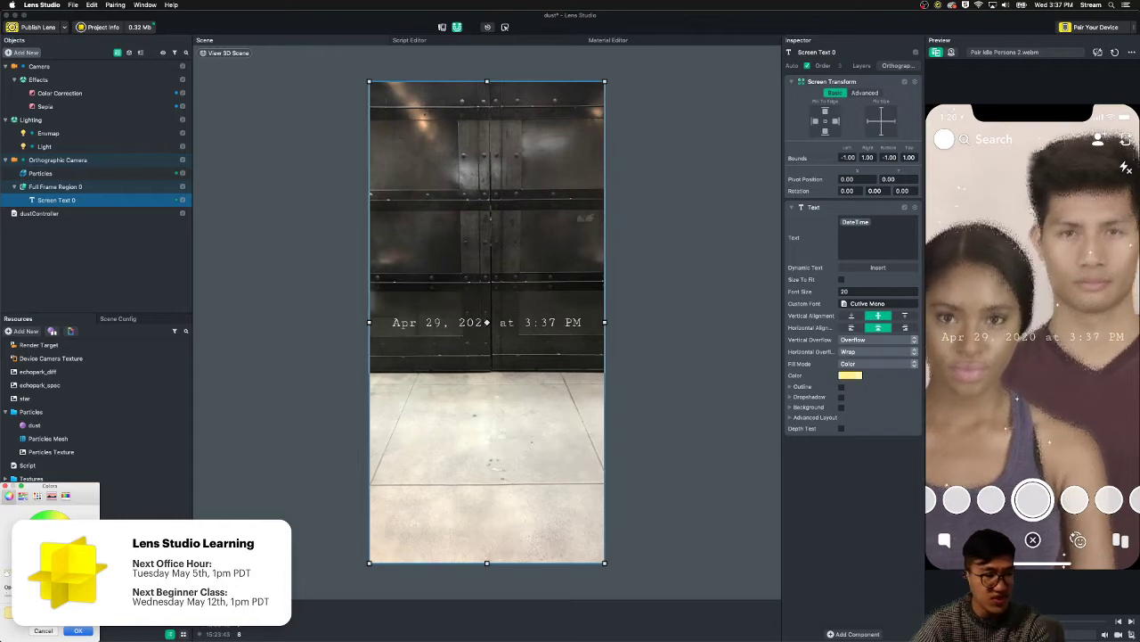
click(79, 630)
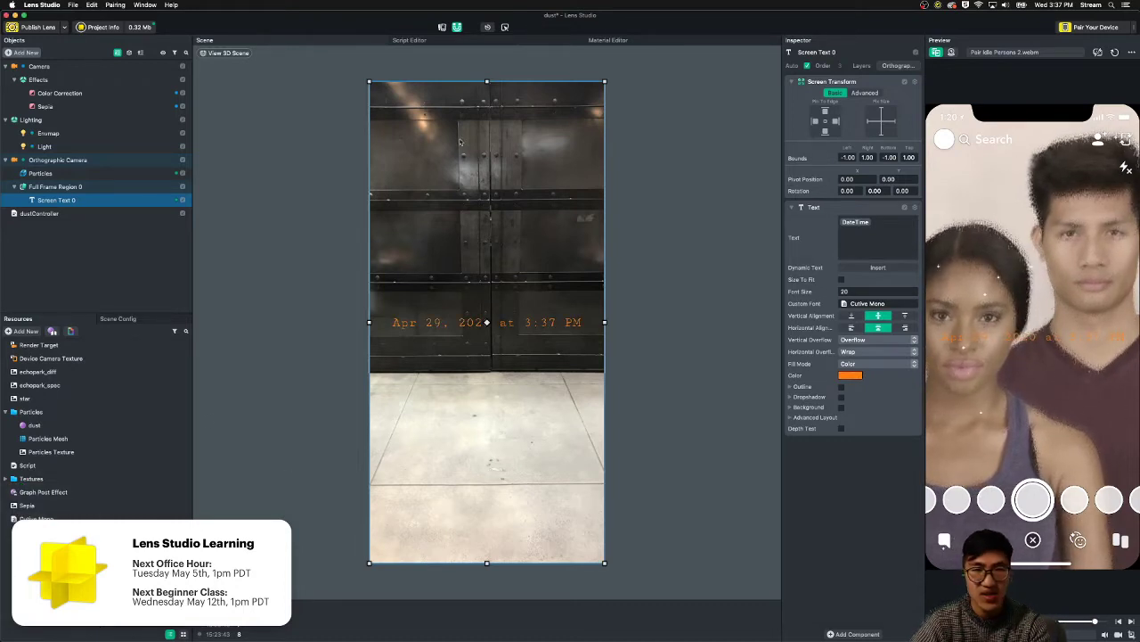
drag(486, 81, 475, 538)
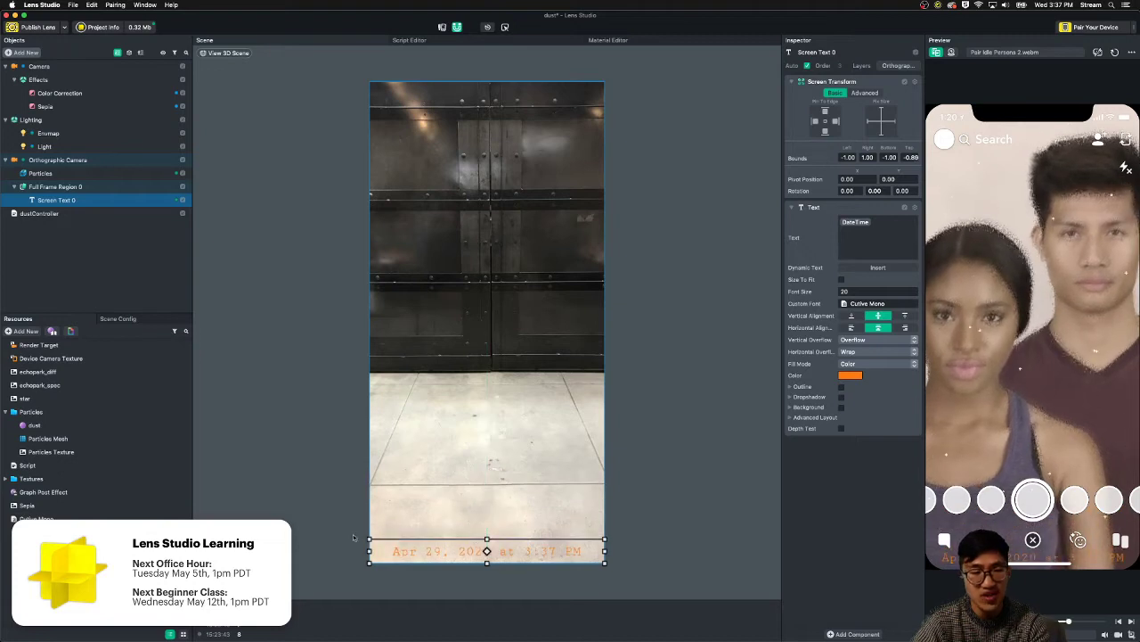
- Stand the screen text vertically with a -90 degree rotation just inside the frame's left edge and pin it to that edge
drag(366, 535, 384, 239)
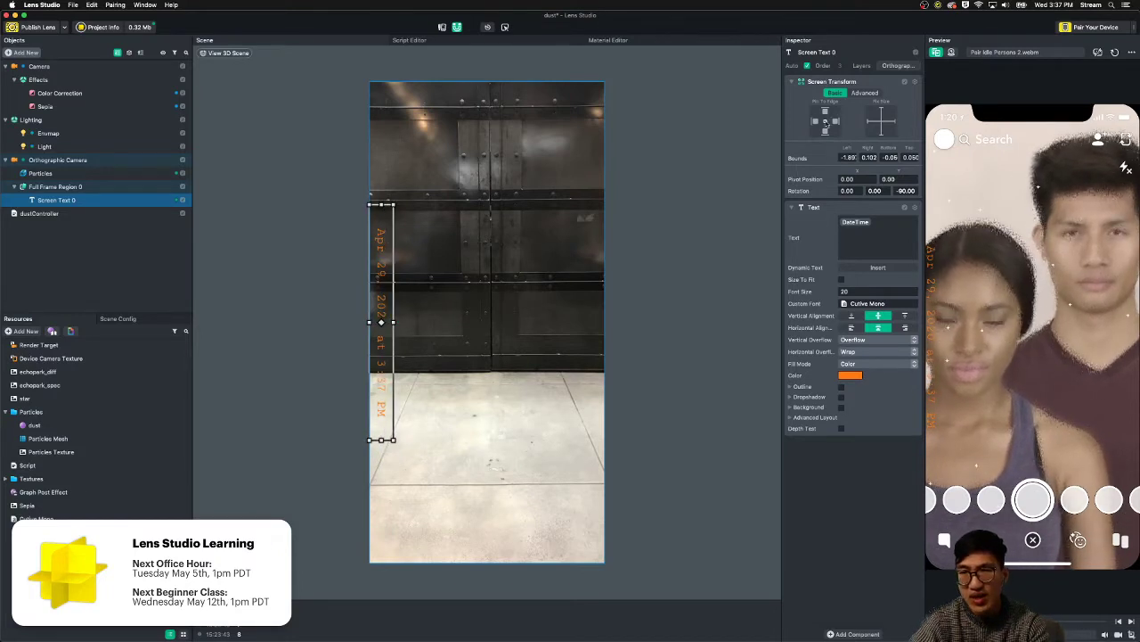
click(815, 122)
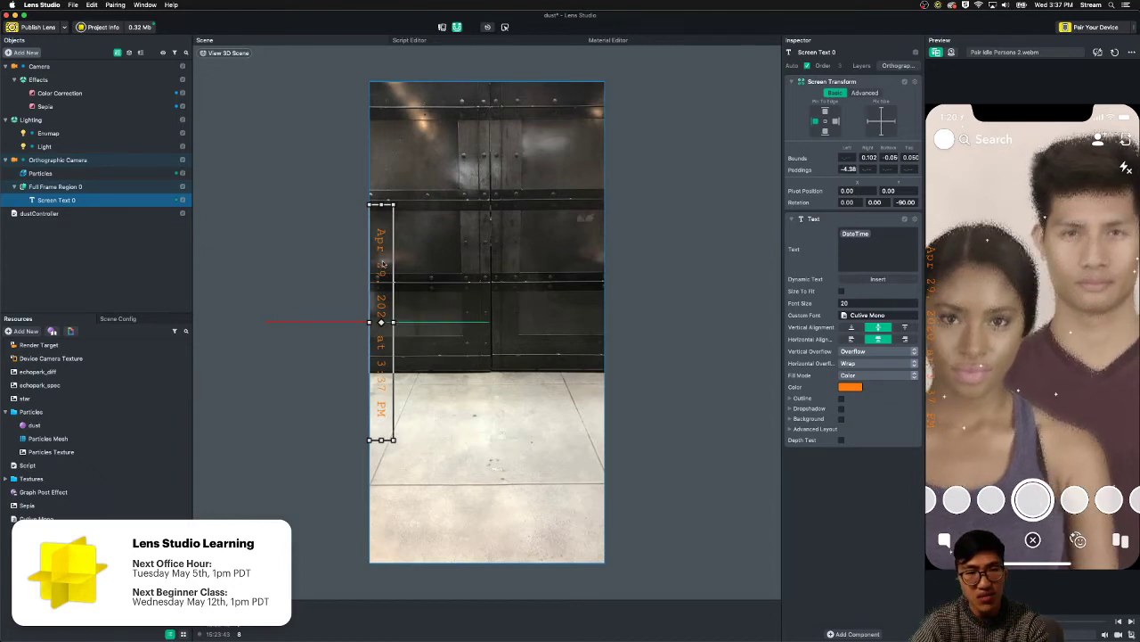
click(743, 263)
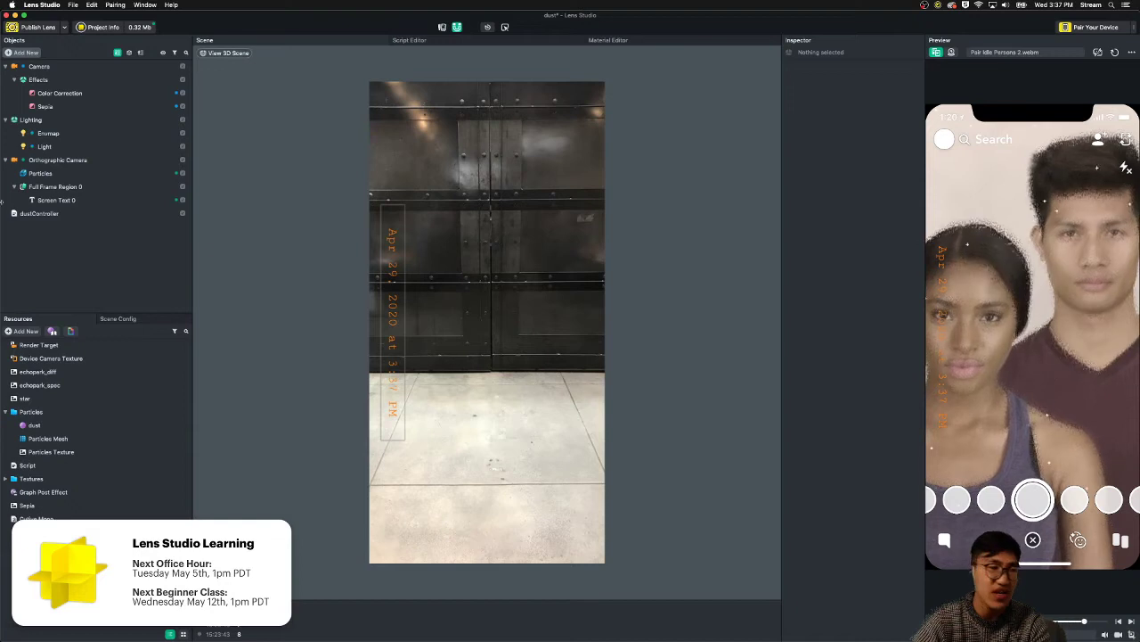
- Change the screen region type of Full Frame Region 0 to Safe Render
click(105, 188)
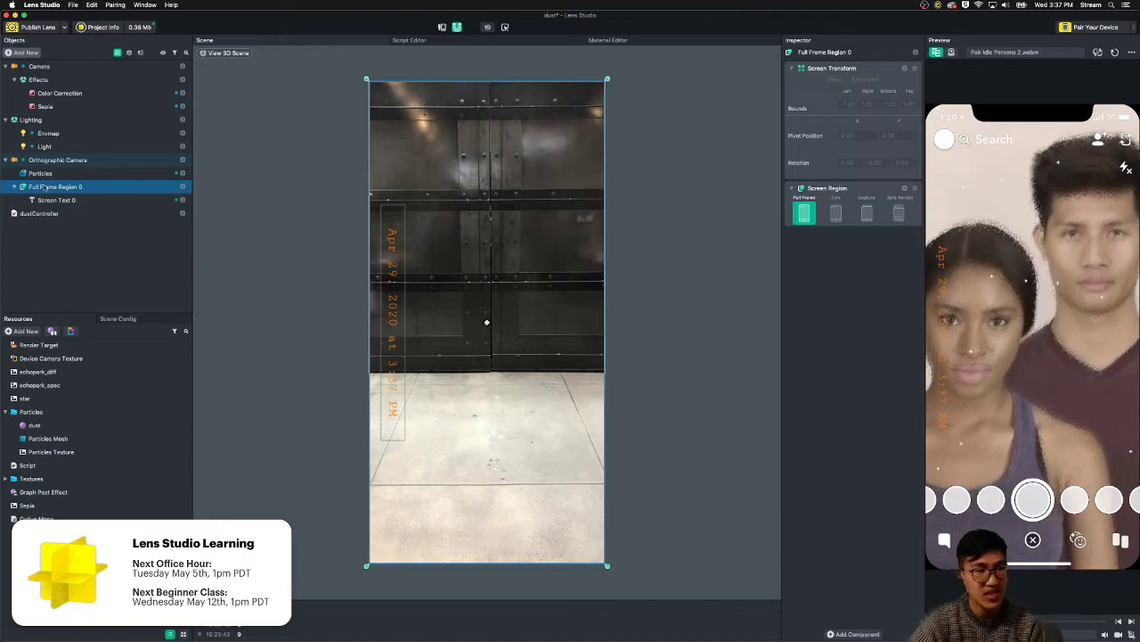
click(899, 214)
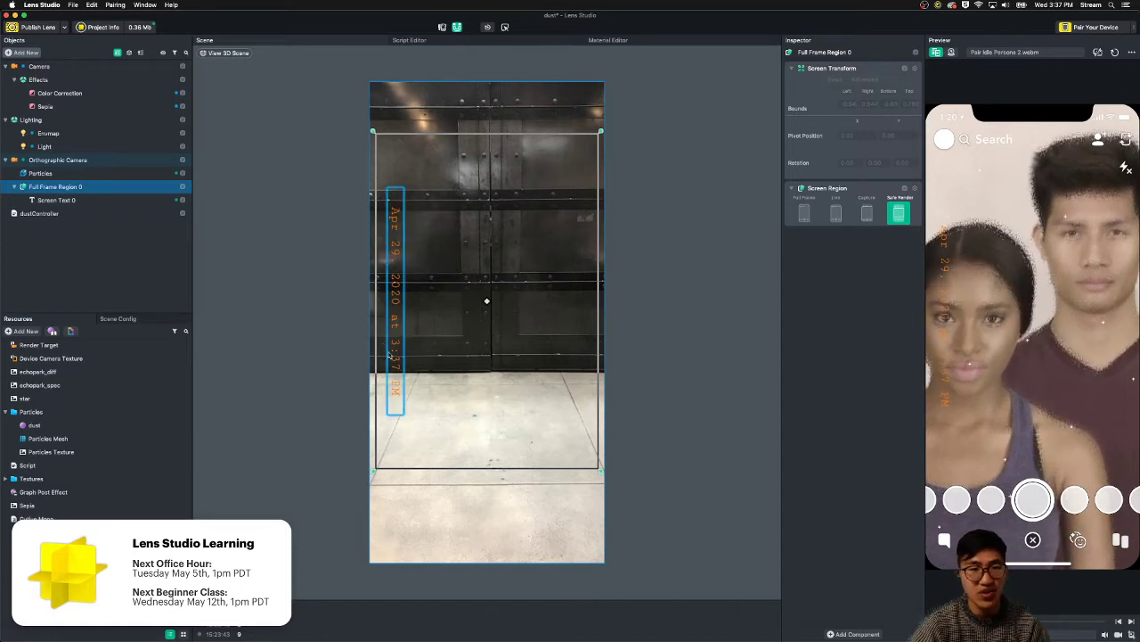
click(343, 381)
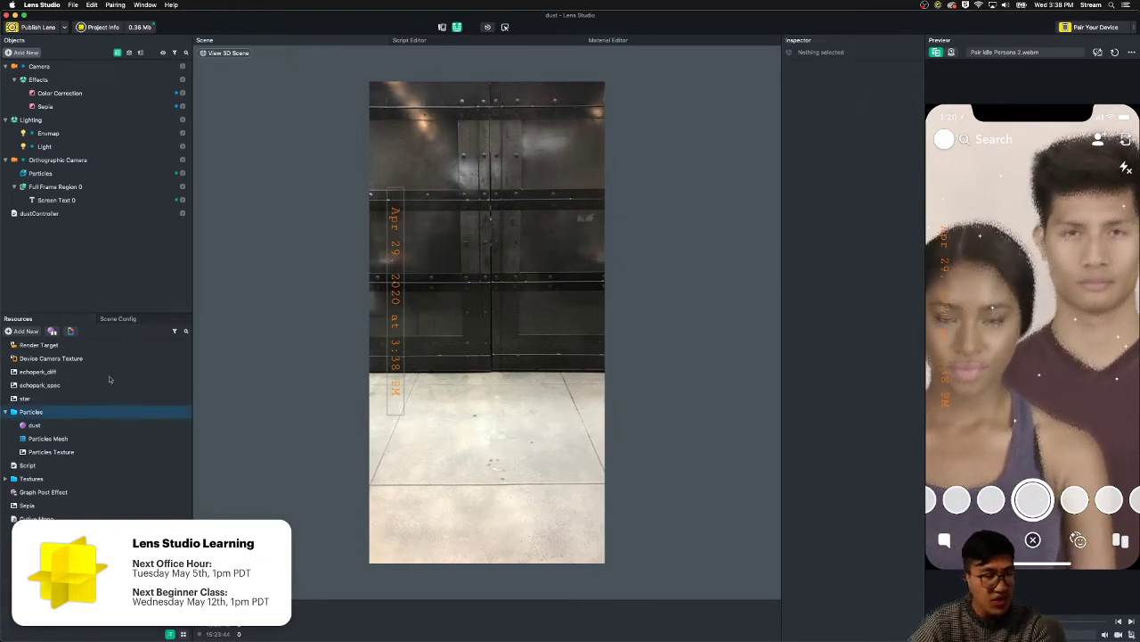
- Add an empty scene object and attach a new script resource to it as a script component
right_click(90, 272)
click(96, 282)
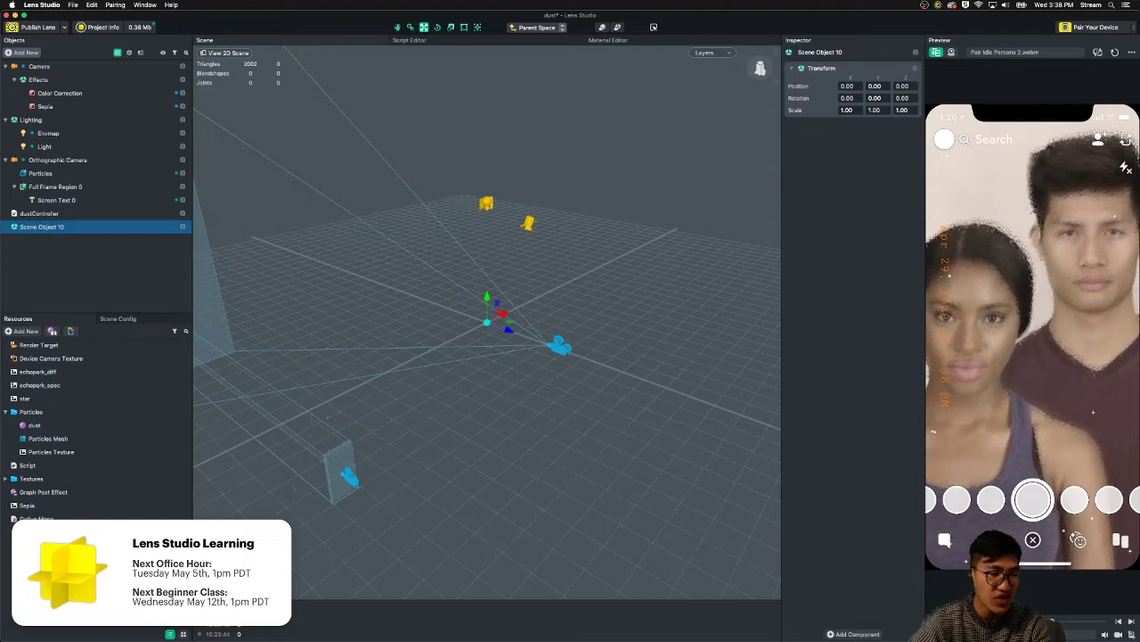
click(22, 331)
text(scr)
click(36, 361)
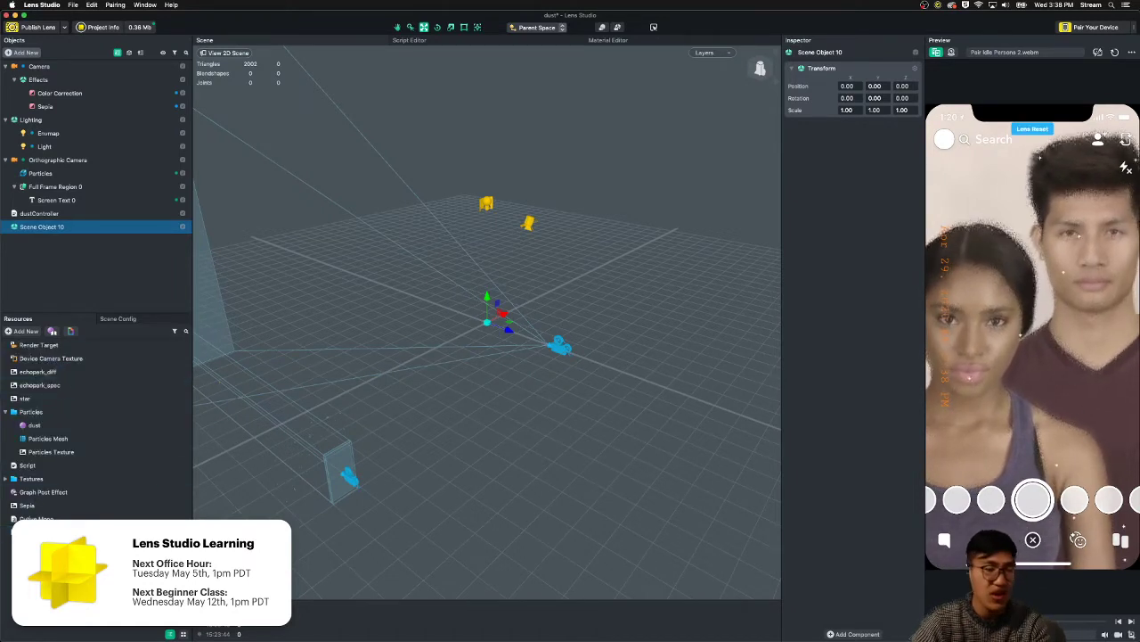
drag(447, 432, 822, 272)
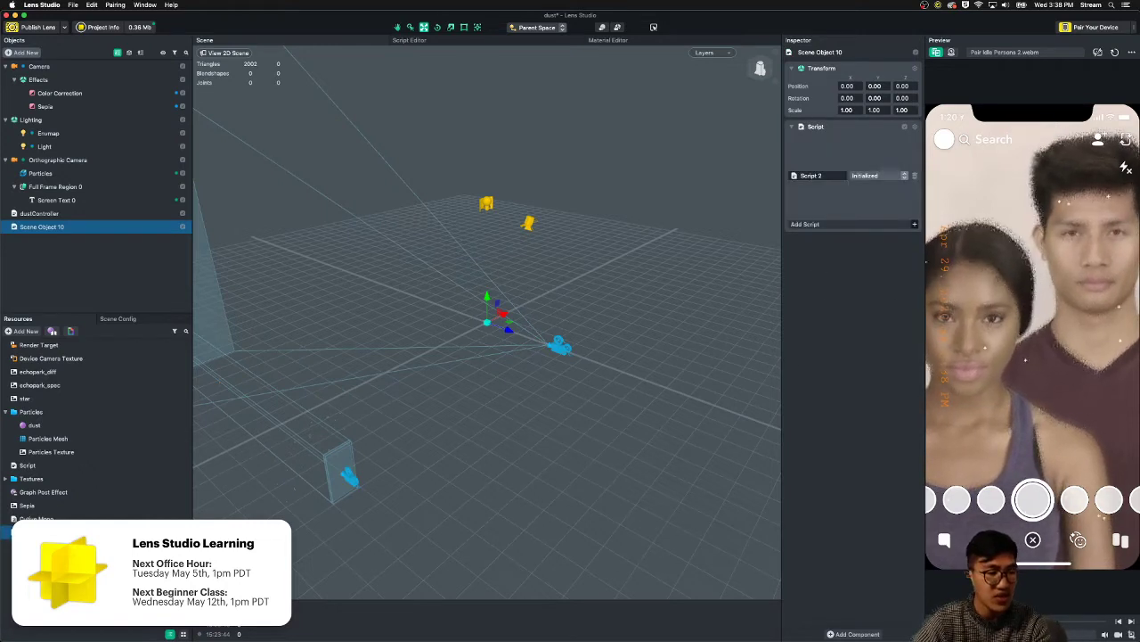
- Open the new script for editing and declare the variable currentDate as new Date()
double_click(32, 532)
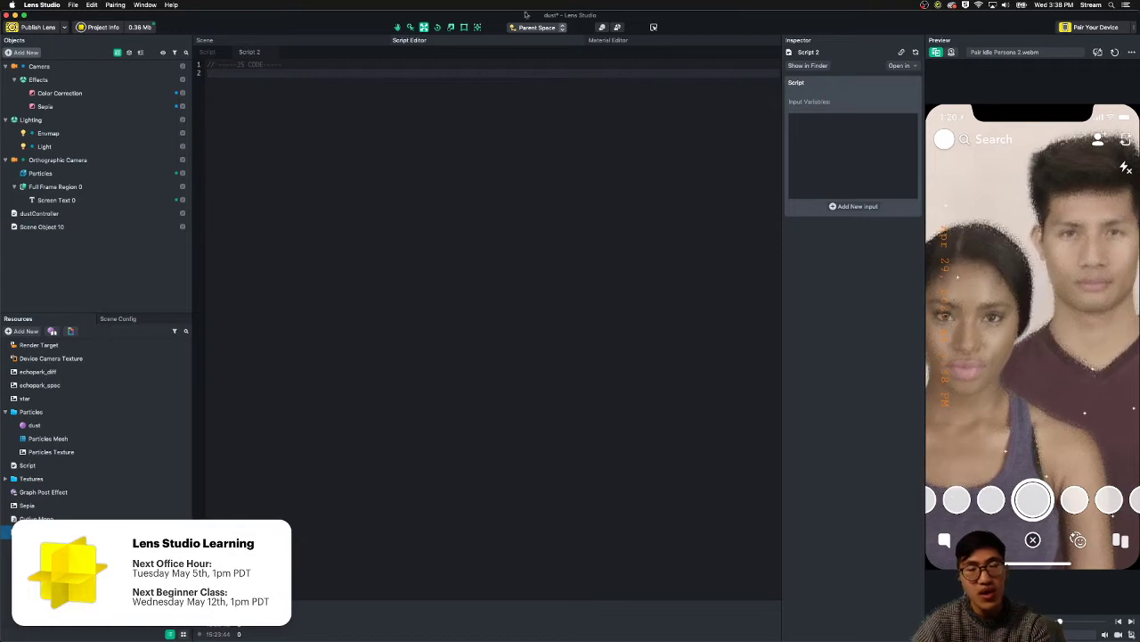
key(Return)
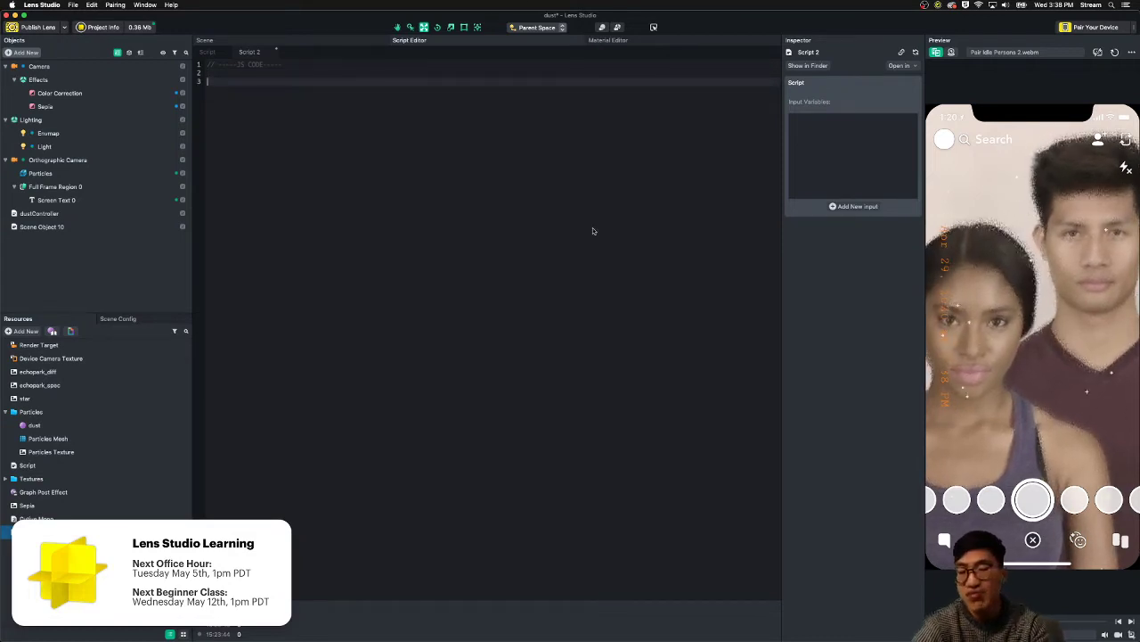
text(var t)
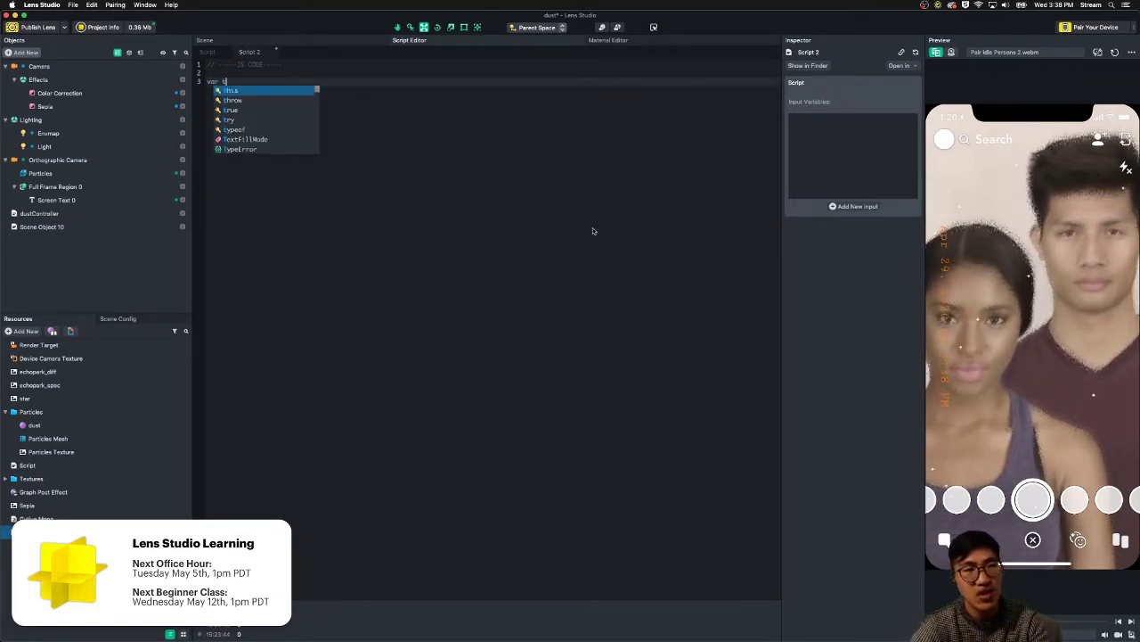
key(BackSpace)
text(currentDate)
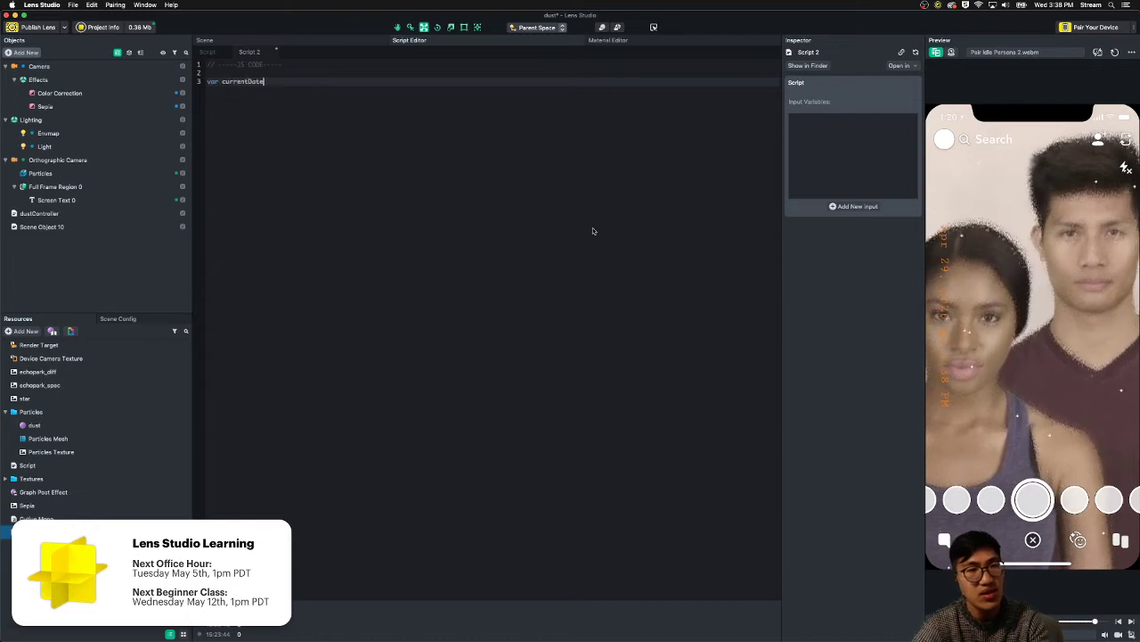
text( = new Date();)
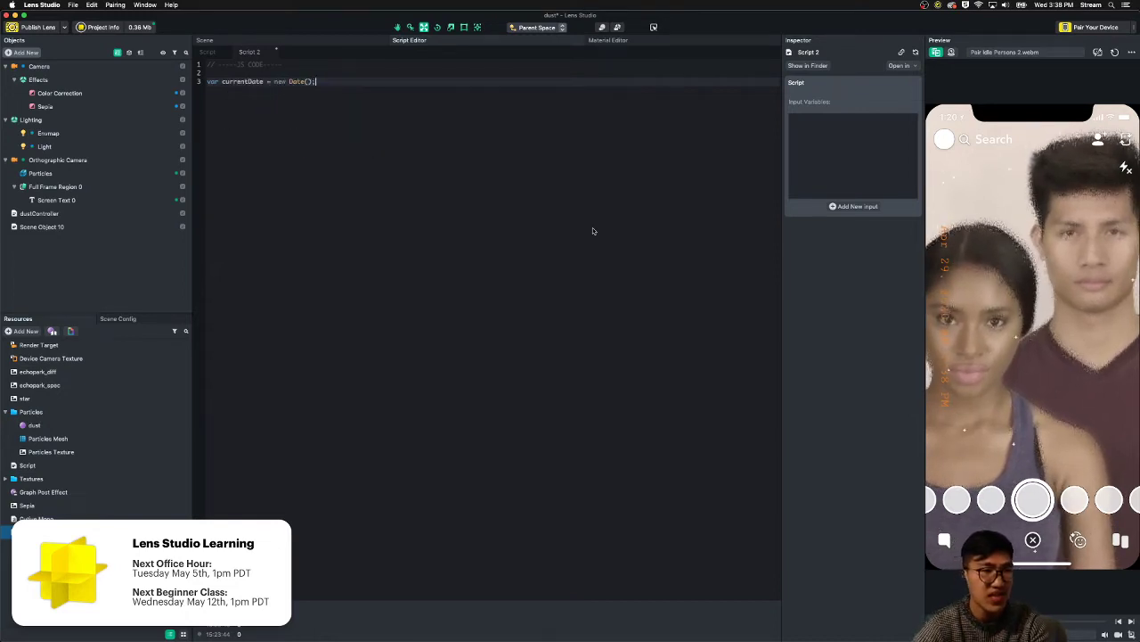
key(Return)
key(Return)
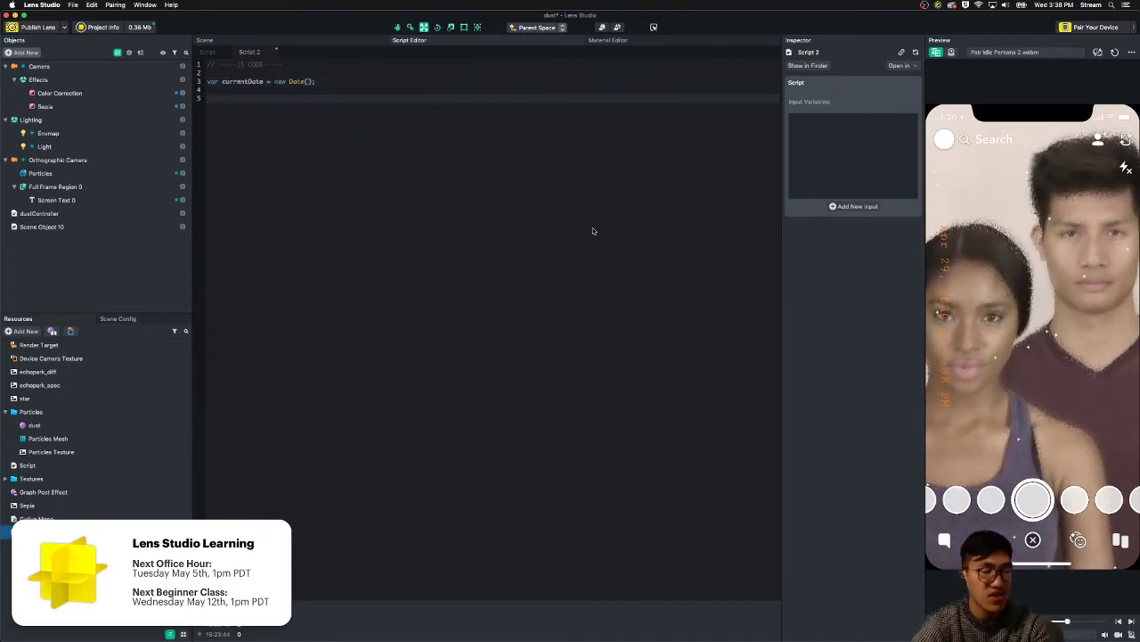
- Add a print(currentDate) statement to the script, save it, and enlarge the Logger to inspect the printed date
text(print(current)
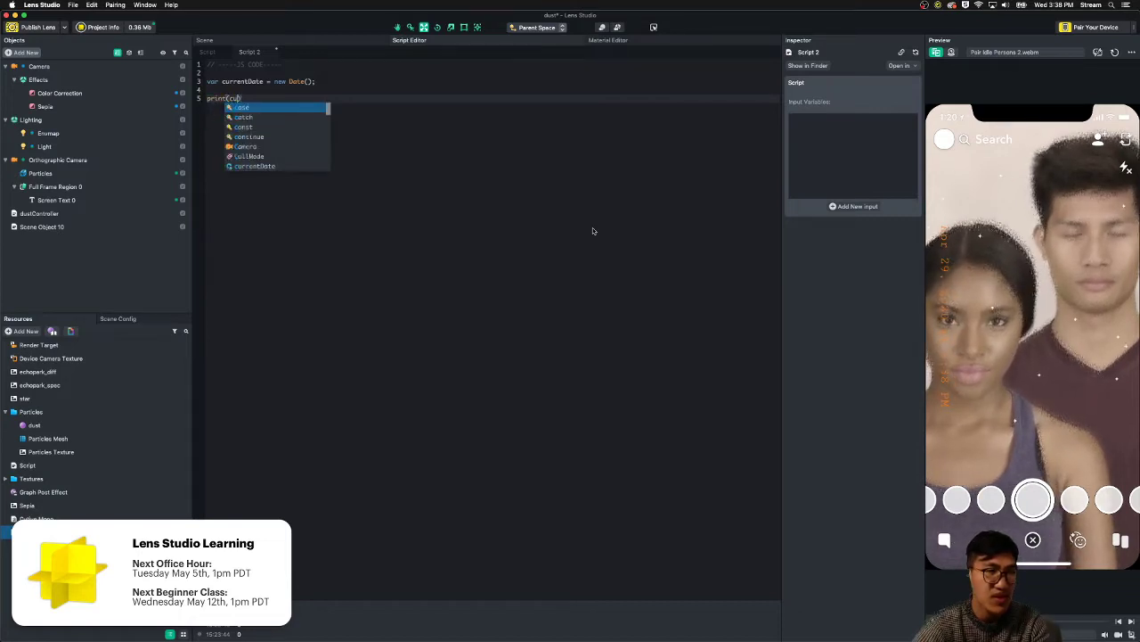
key(Return)
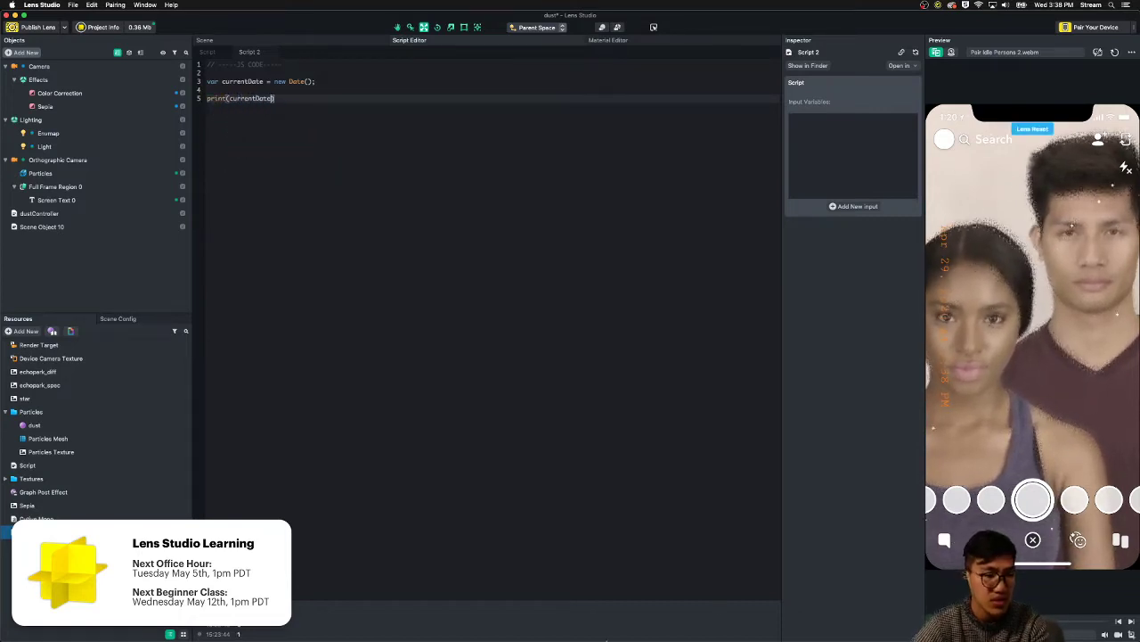
drag(533, 600, 387, 402)
click(107, 226)
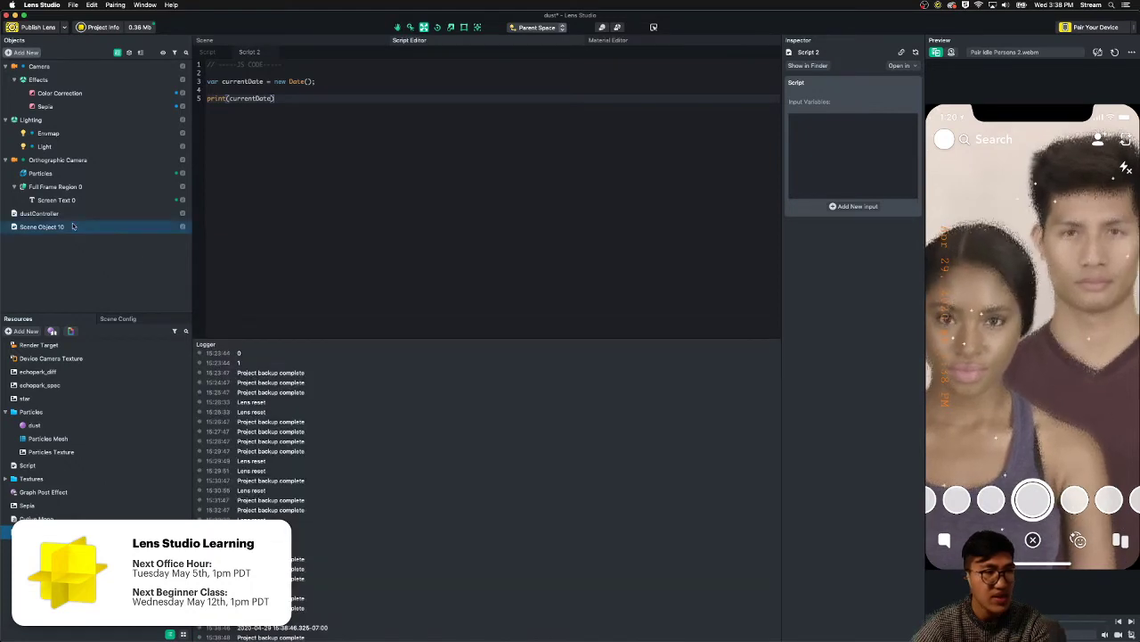
key(super+s)
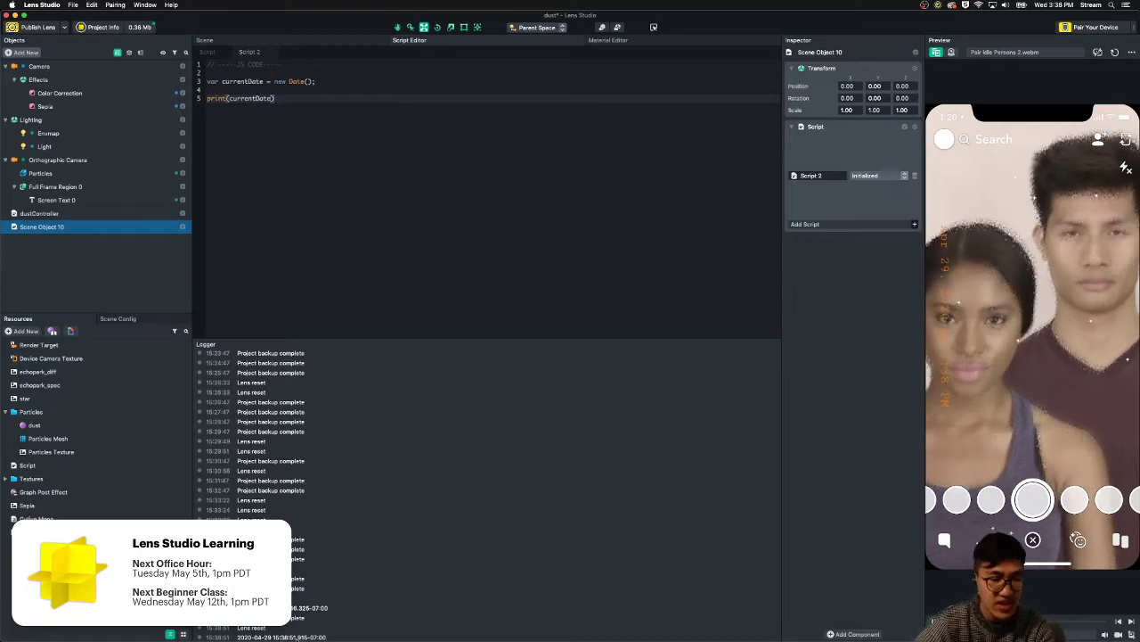
click(372, 637)
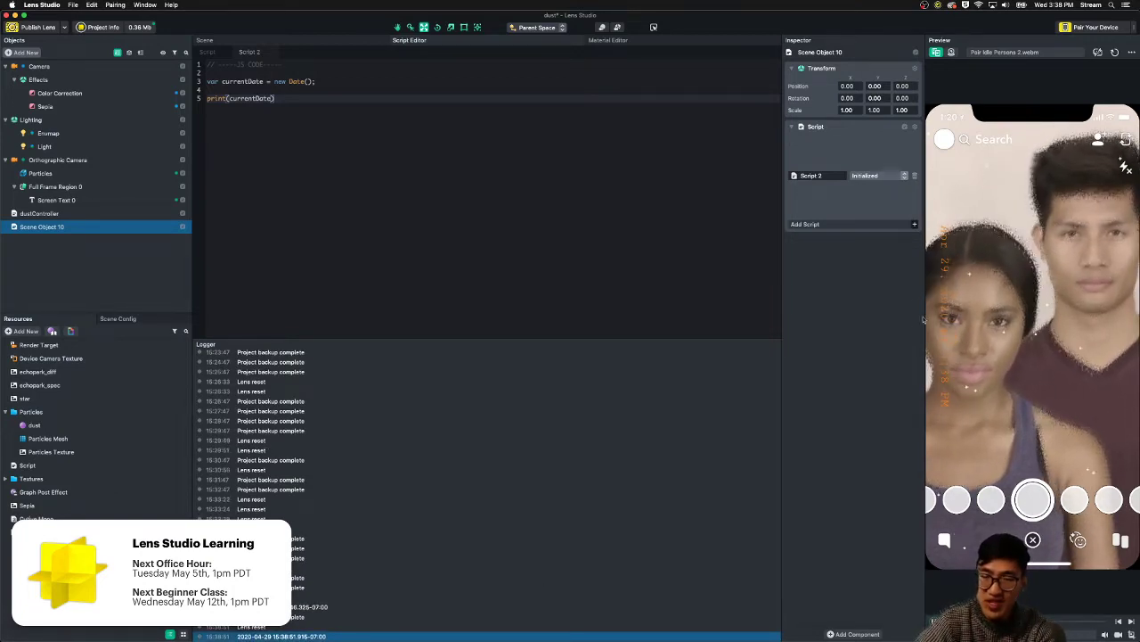
- Change the print statement to output currentDate.getDay() and check the printed value in the Logger
drag(292, 102, 224, 104)
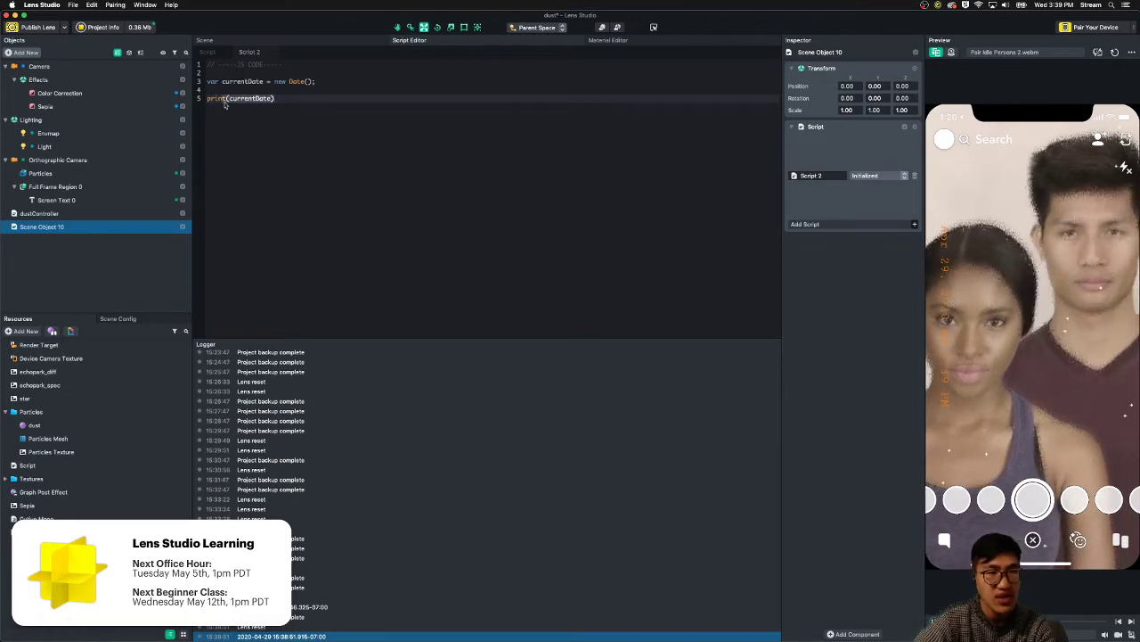
click(272, 99)
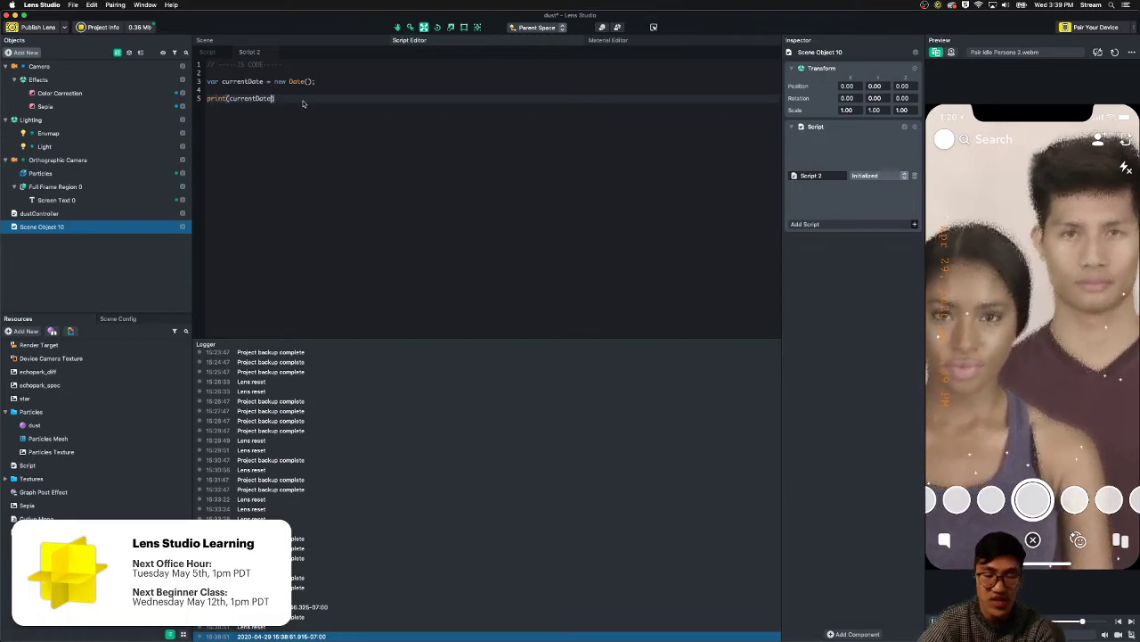
text(.get)
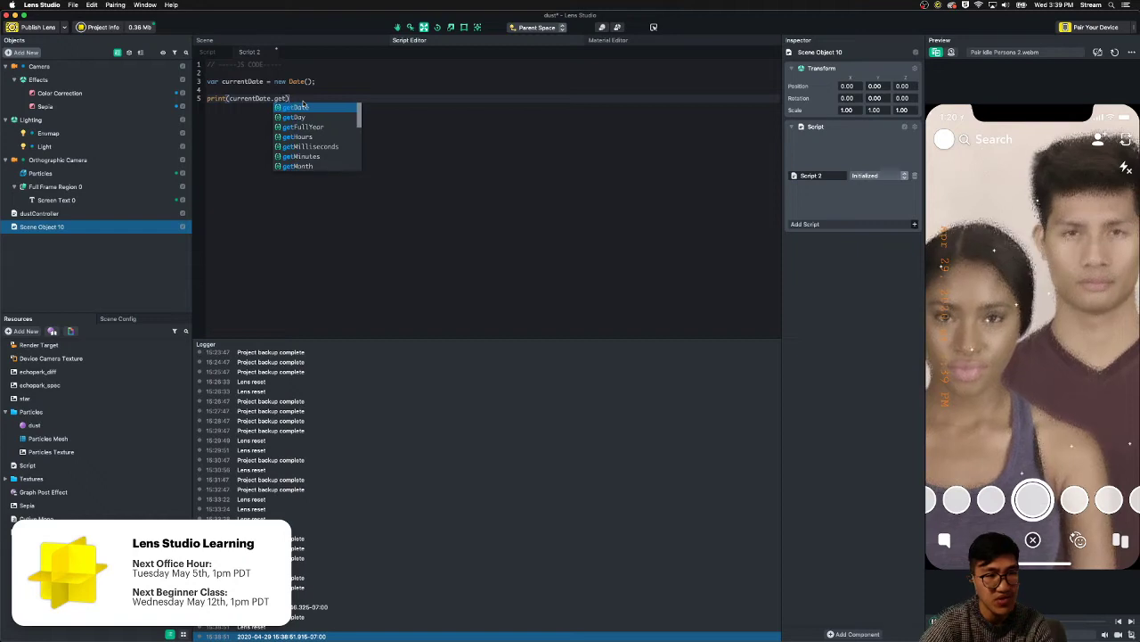
key(Down)
key(Return)
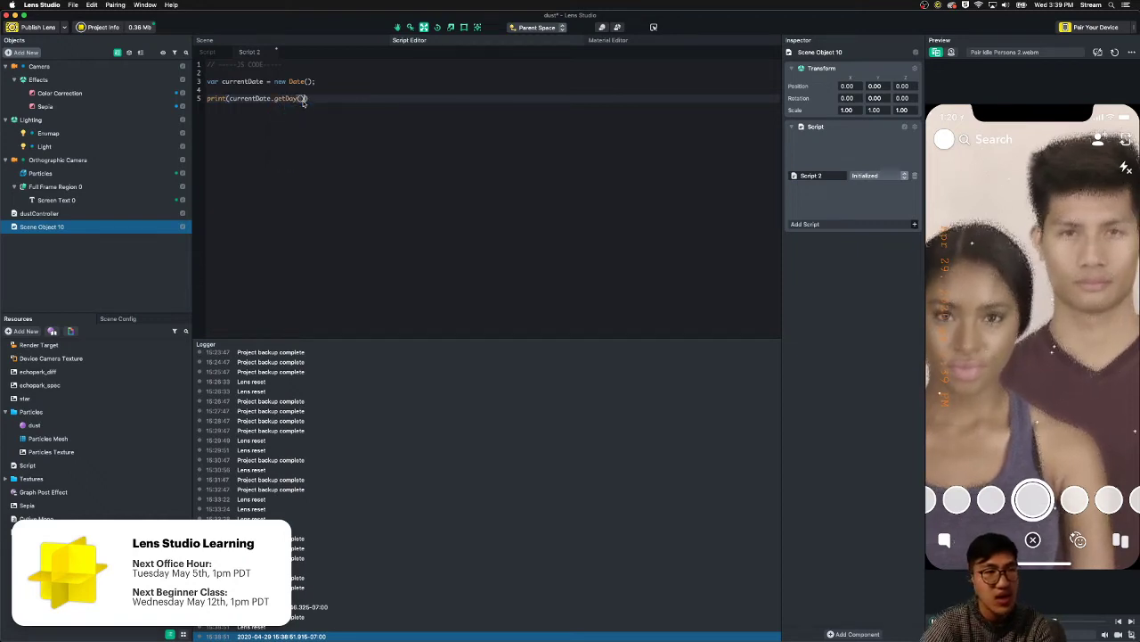
click(284, 635)
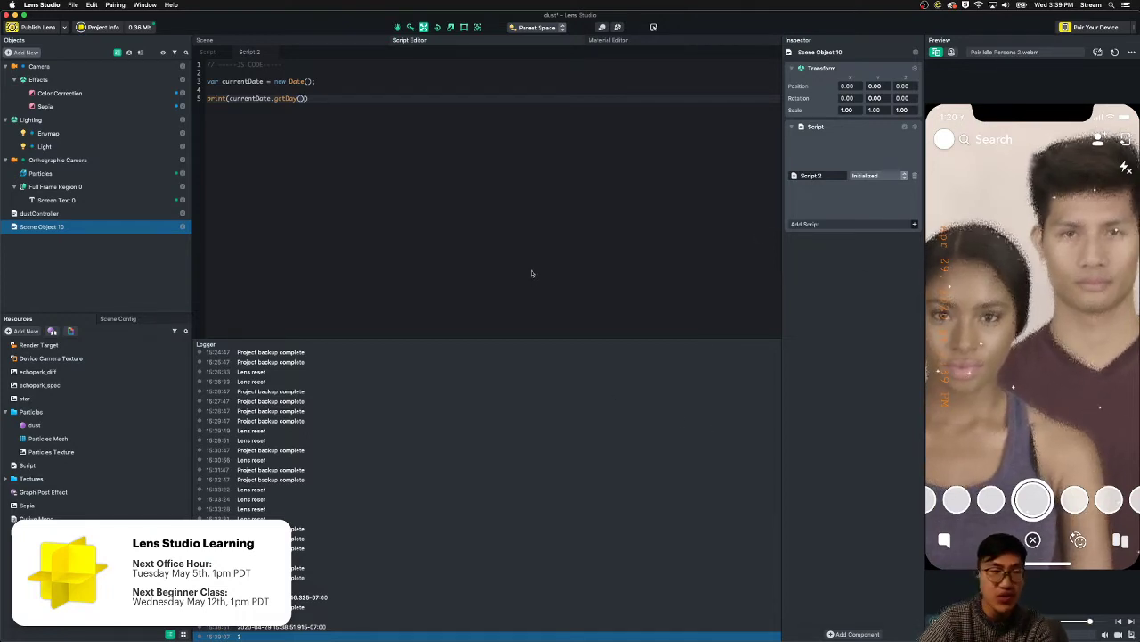
- Replace the screen text's dynamic DateTime content with the dynamic Day value
click(81, 200)
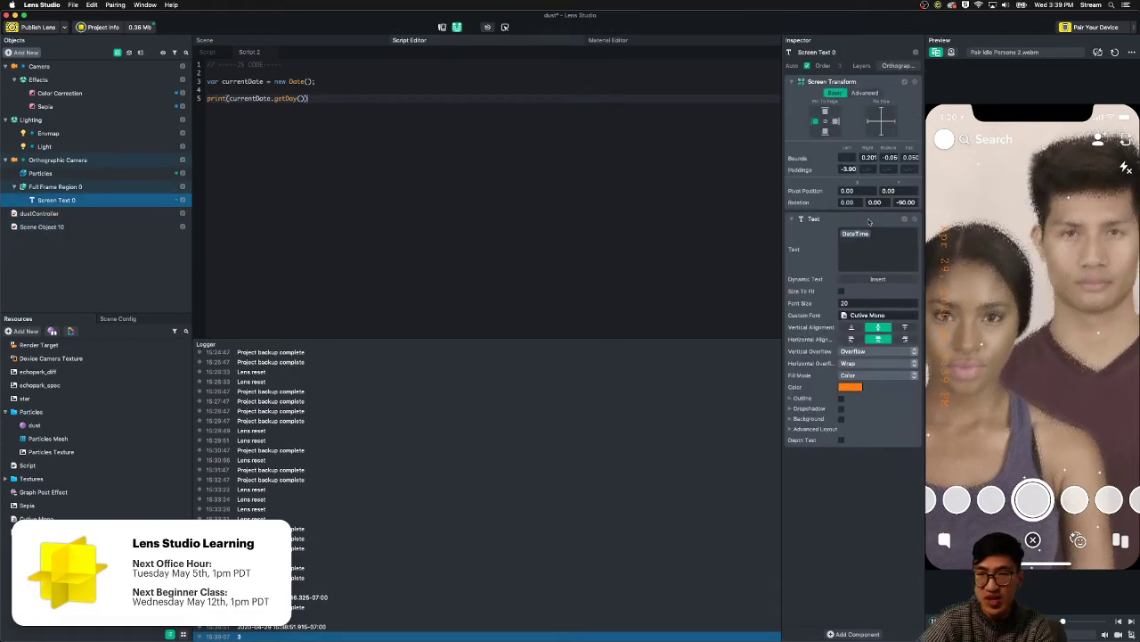
key(BackSpace)
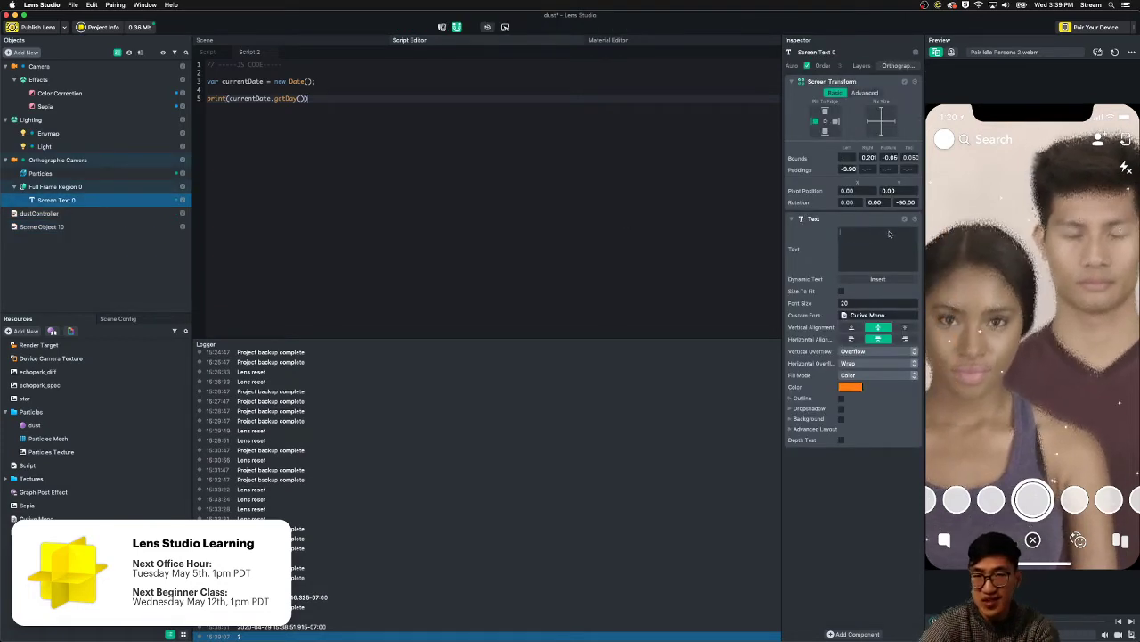
click(878, 278)
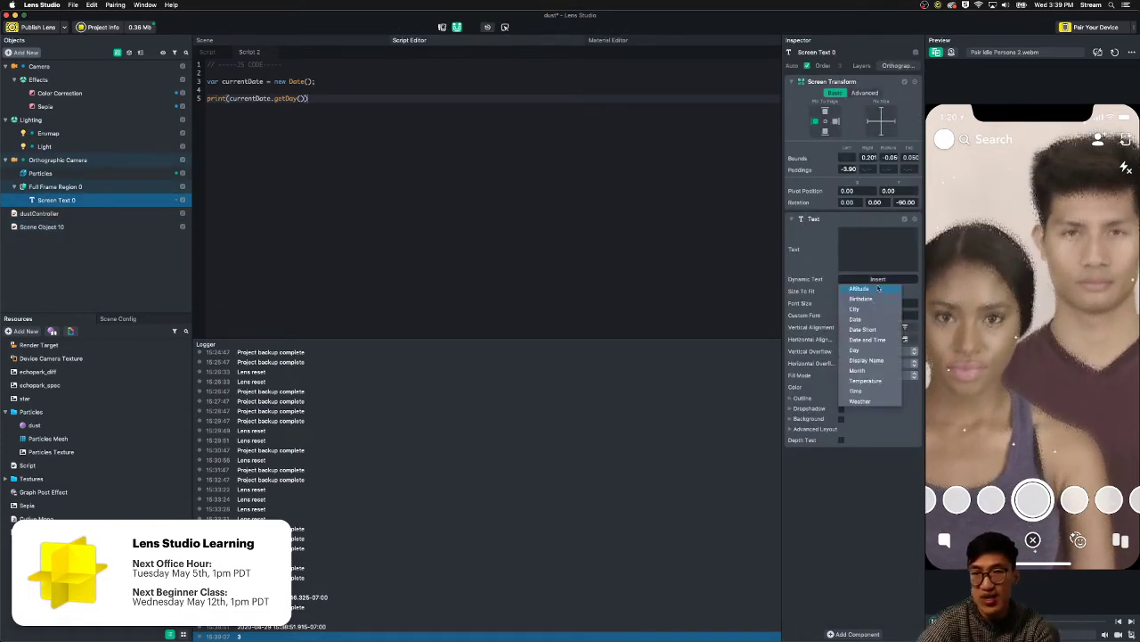
click(855, 350)
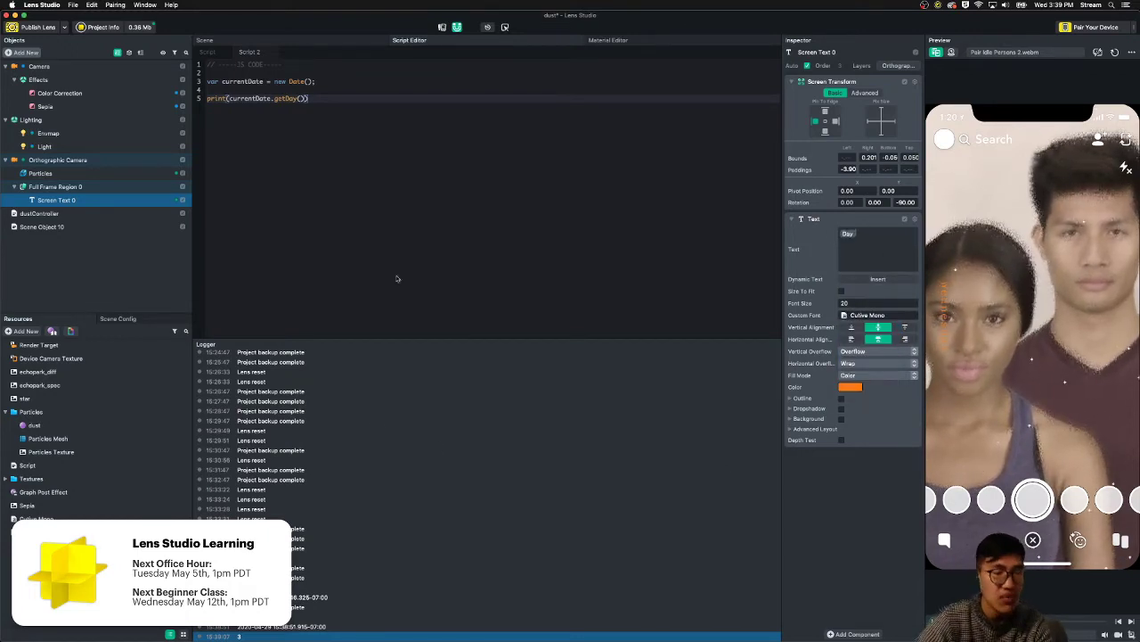
- Declare a days array below currentDate and fill in its first entries "Sunday", "Mon" and "Tues"
click(354, 92)
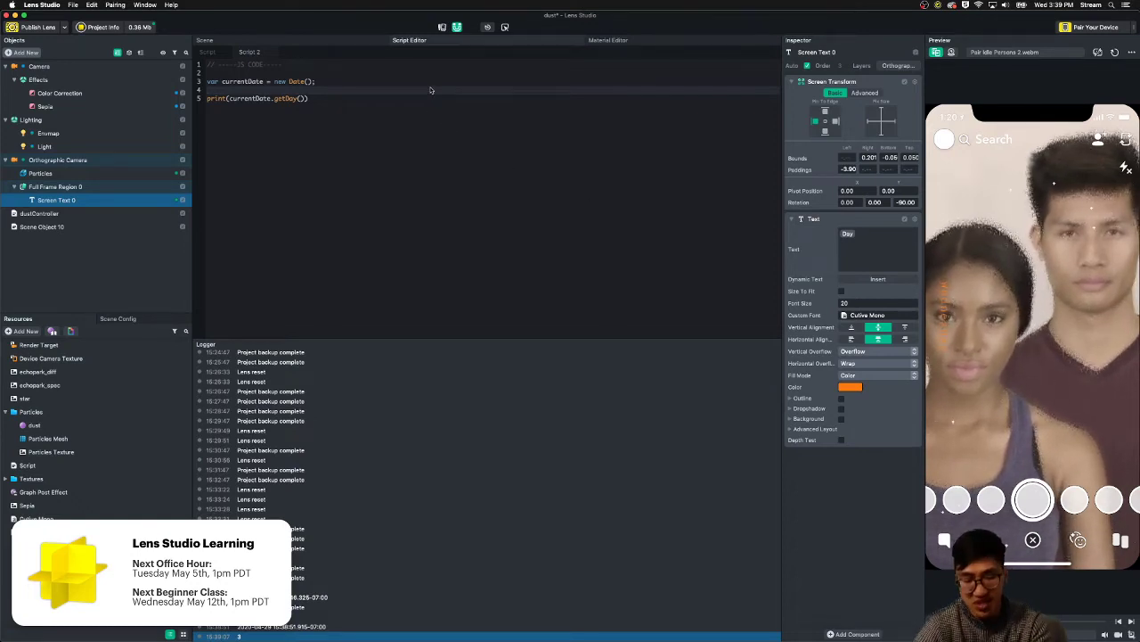
key(Return)
text(var do)
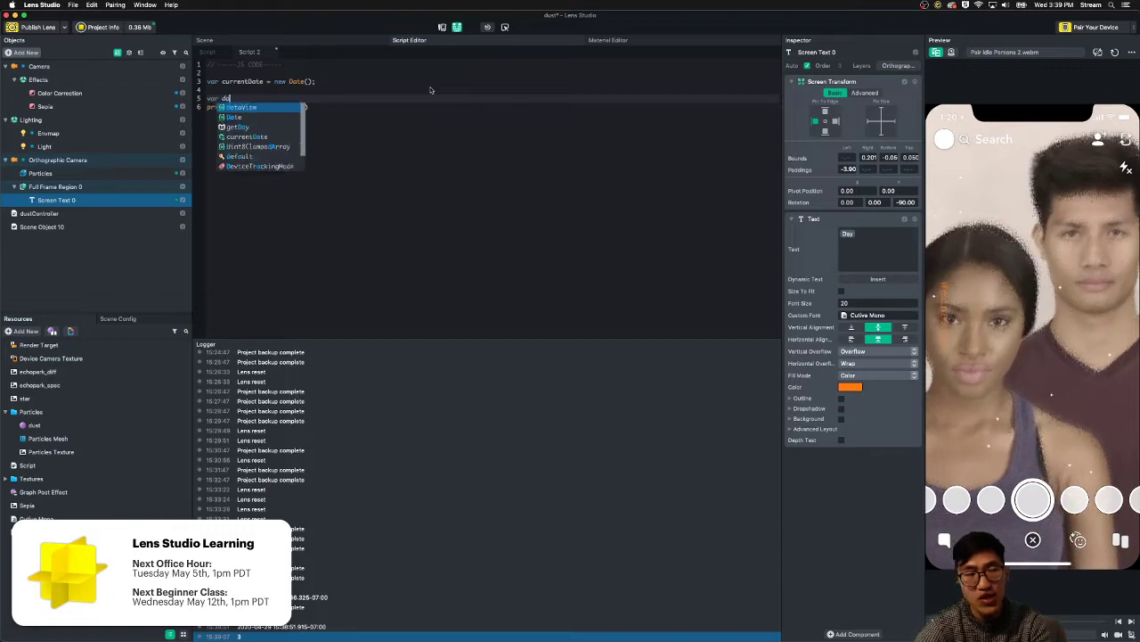
text(y)
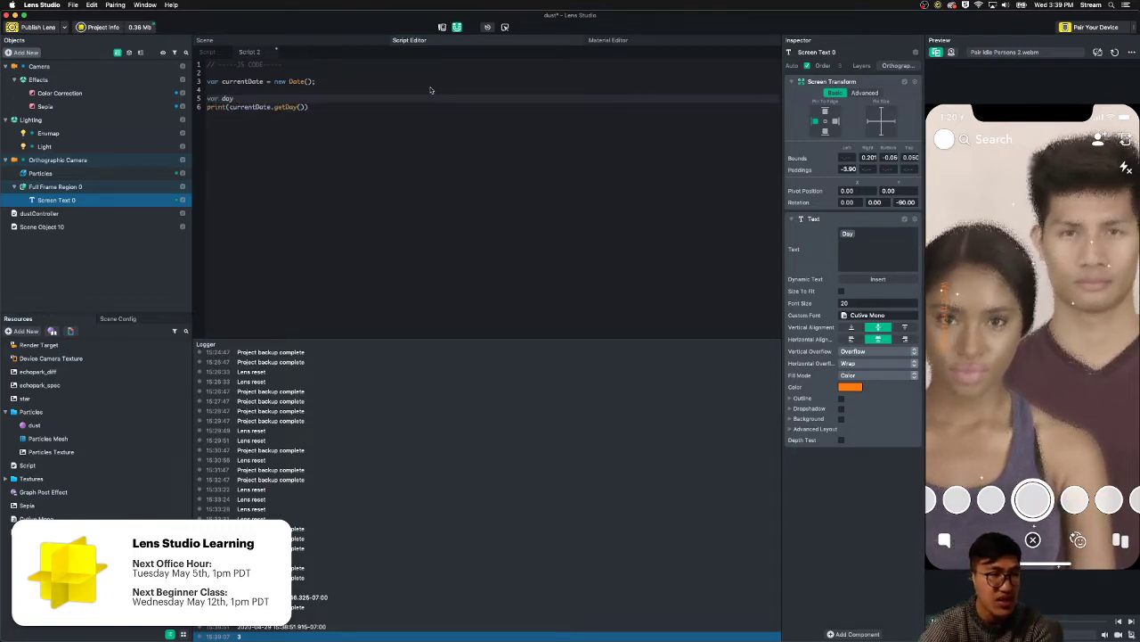
key(BackSpace)
text(s = [')
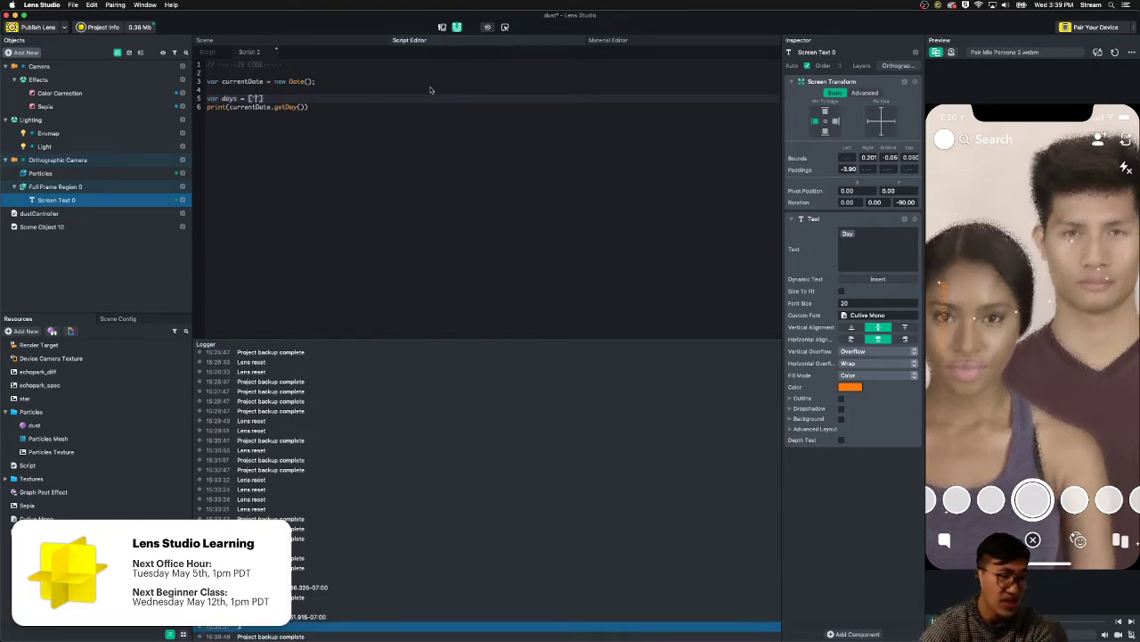
text(Sunday)
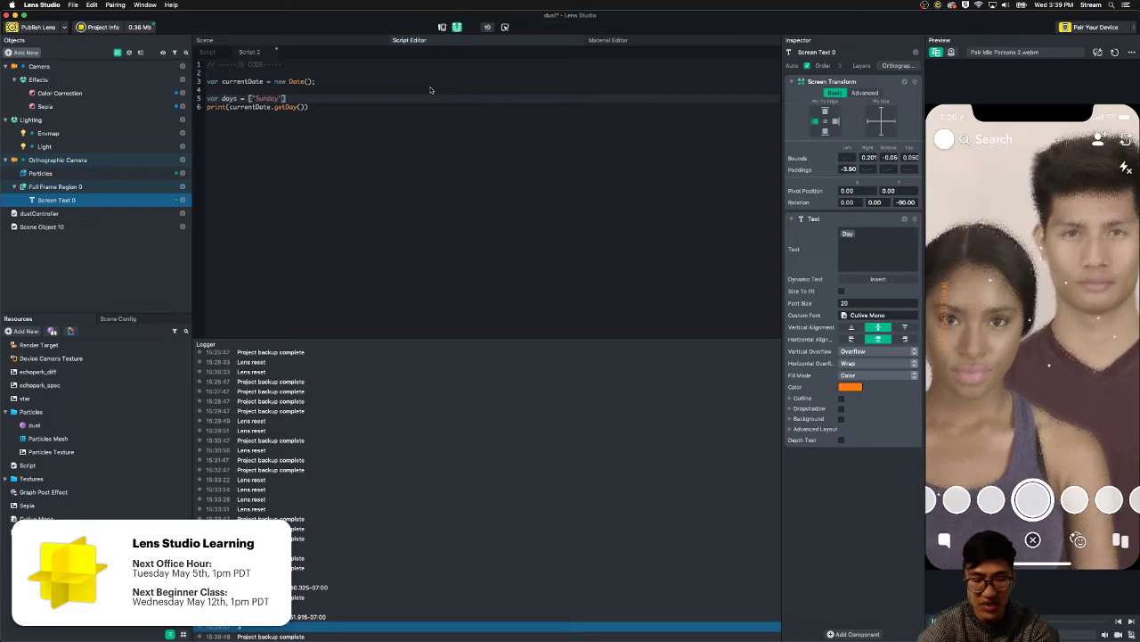
text(, ')
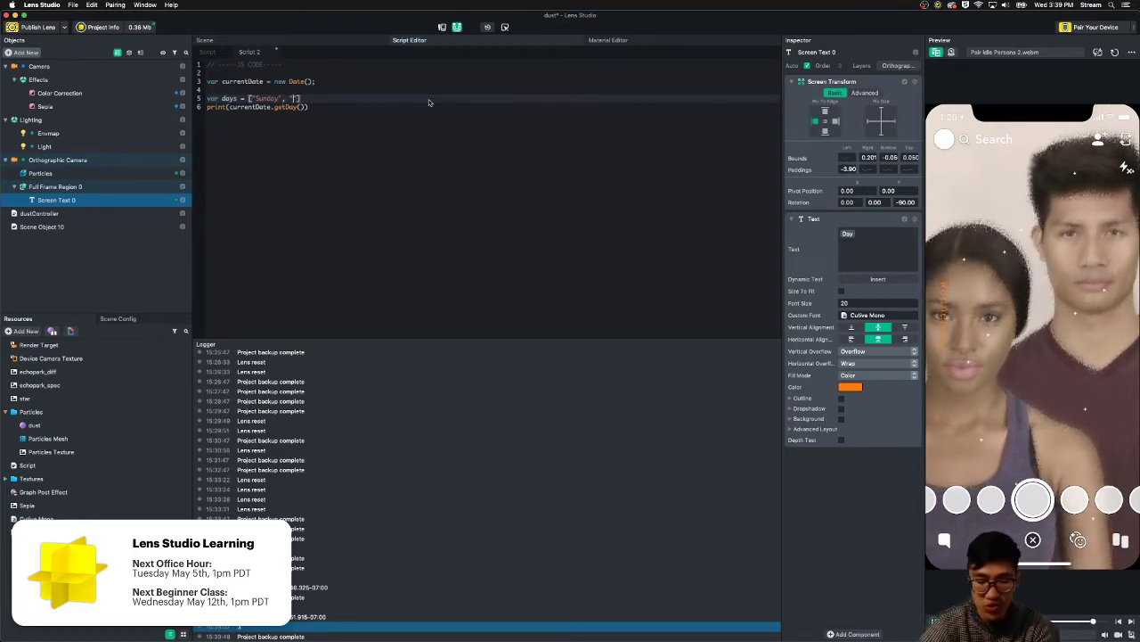
text(Mon)
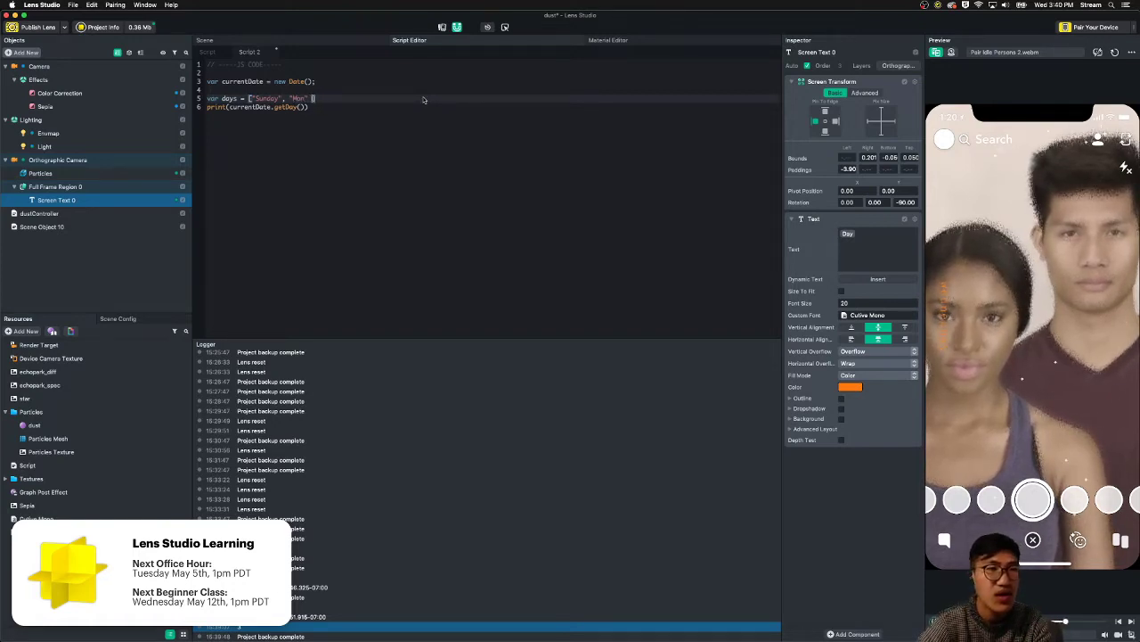
text(  'Tues)
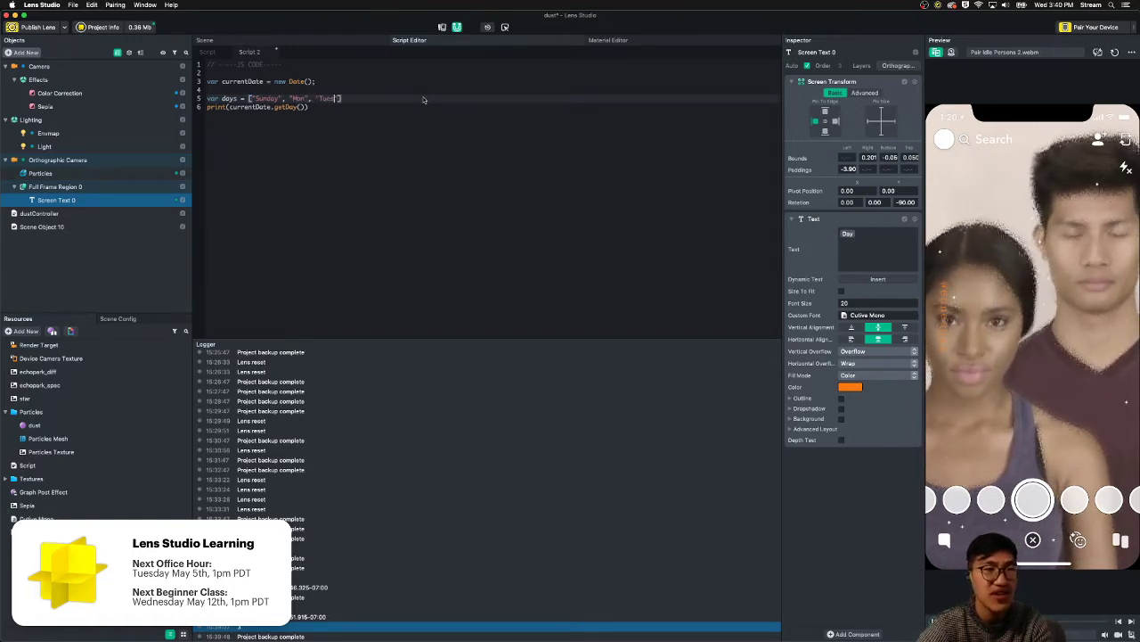
- Add the entries "THurs", "fri" and "sat" to the end of the days array
text(', ')
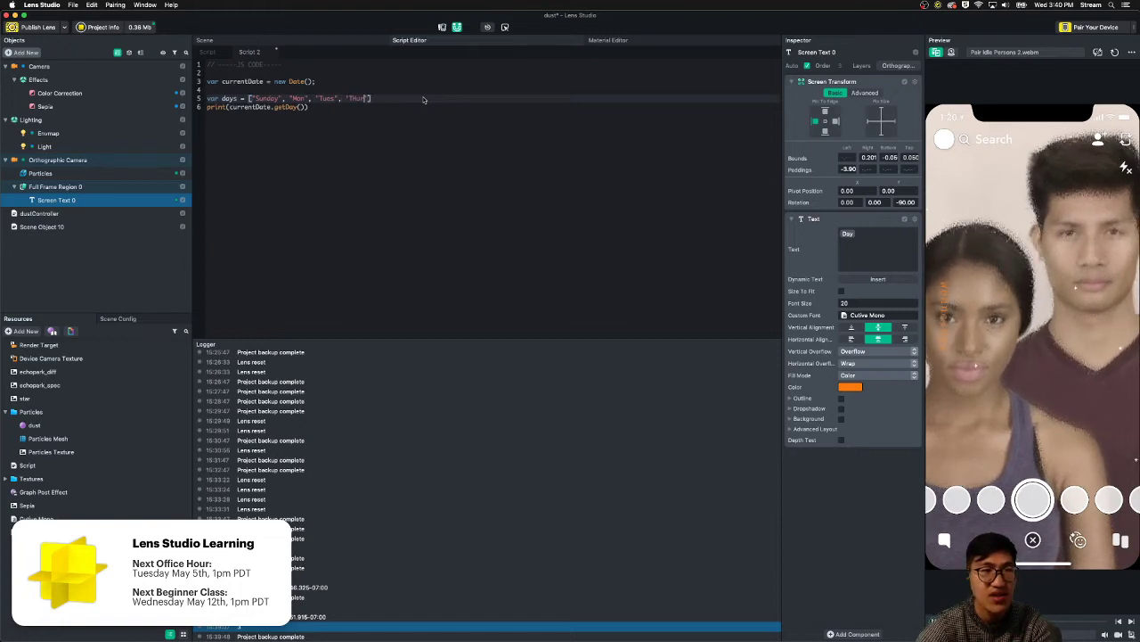
text(T)
key(BackSpace)
key(BackSpace)
text("THu)
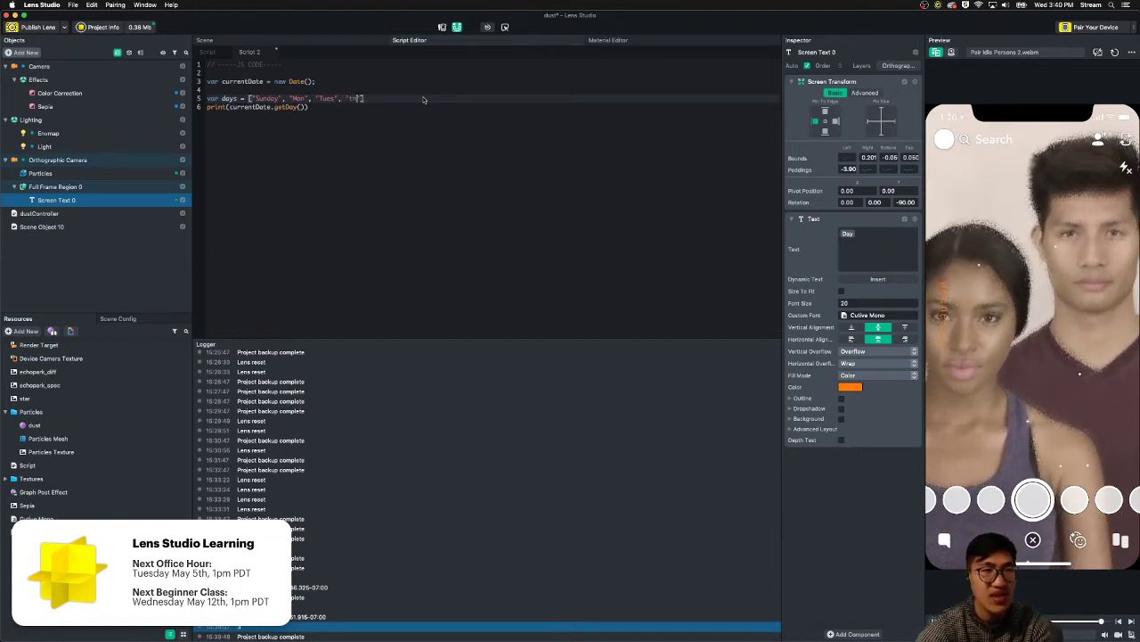
key(BackSpace)
key(BackSpace)
key(BackSpace)
text(THurs)
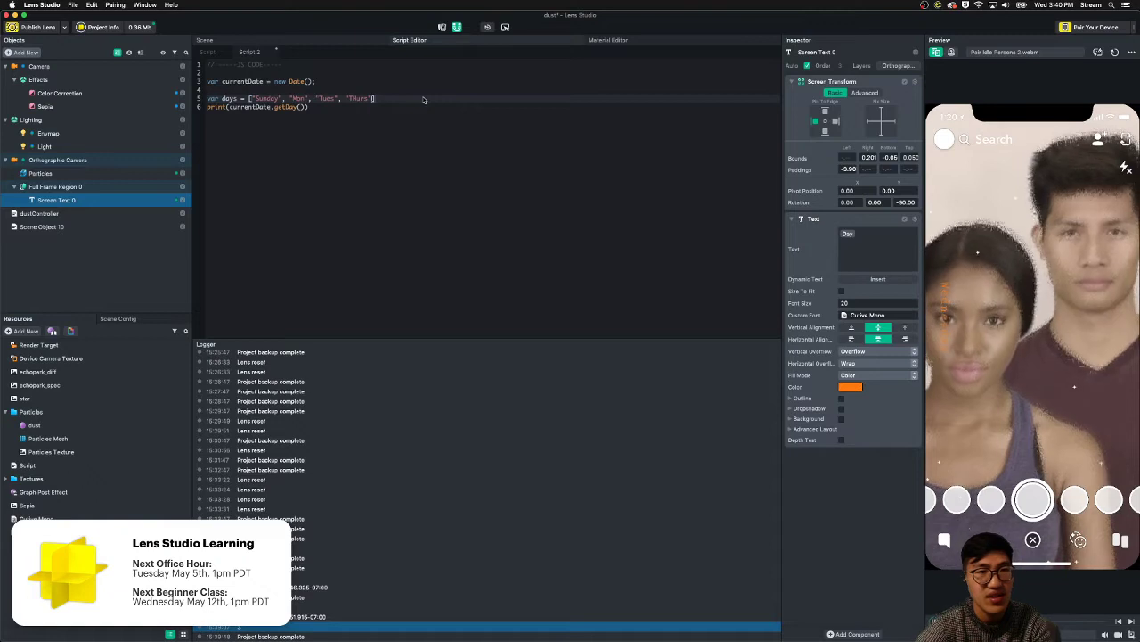
text(", "Fr)
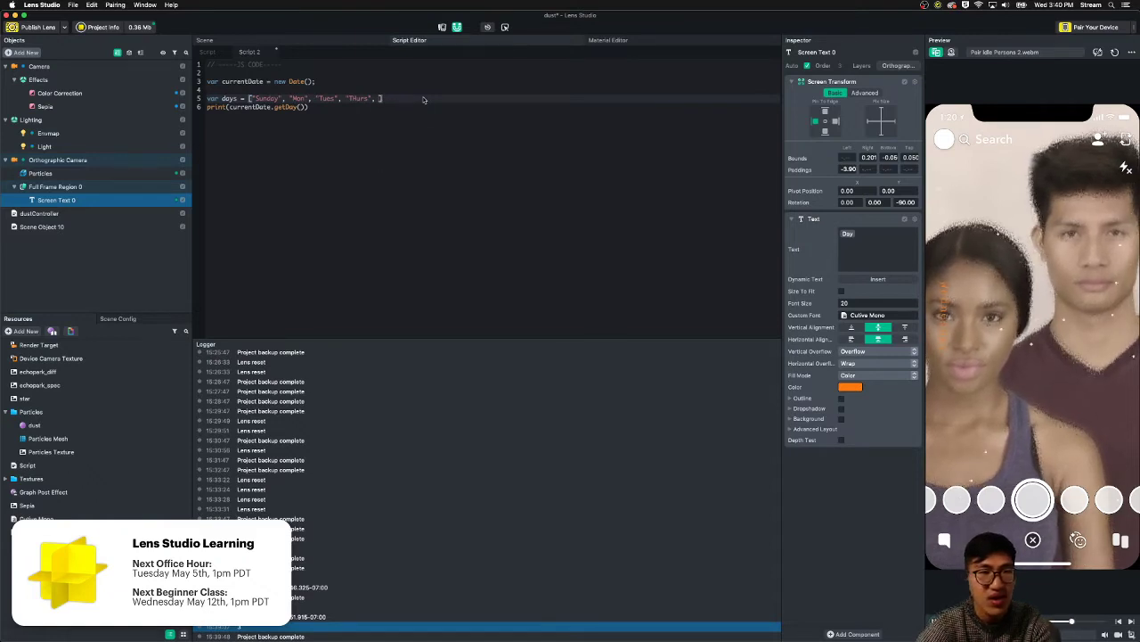
text(i)
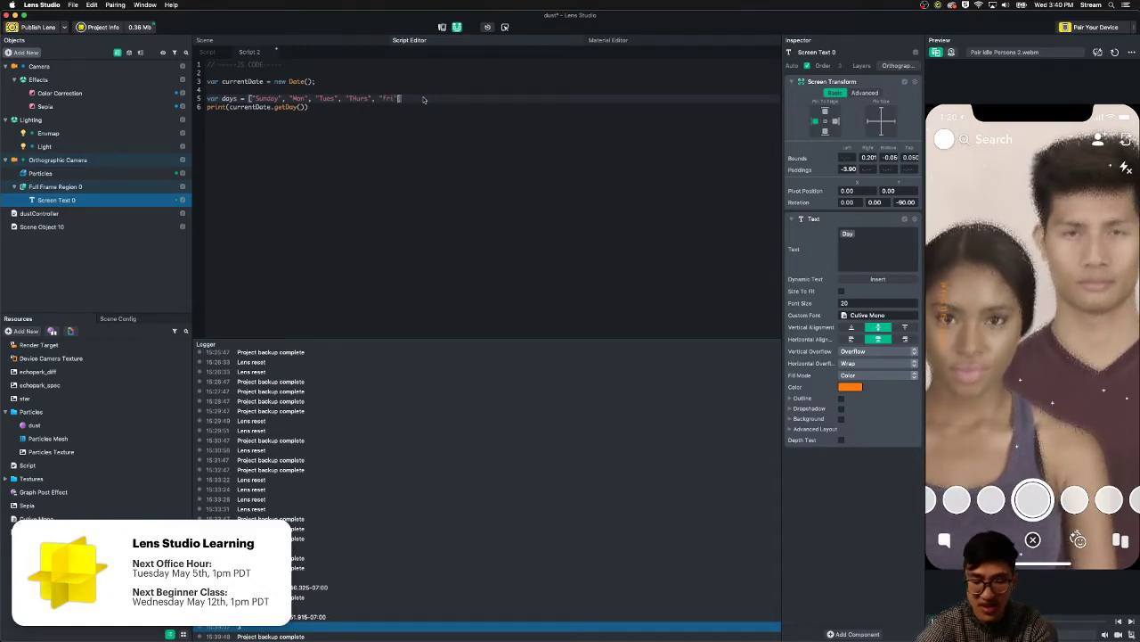
text(", "Sat")
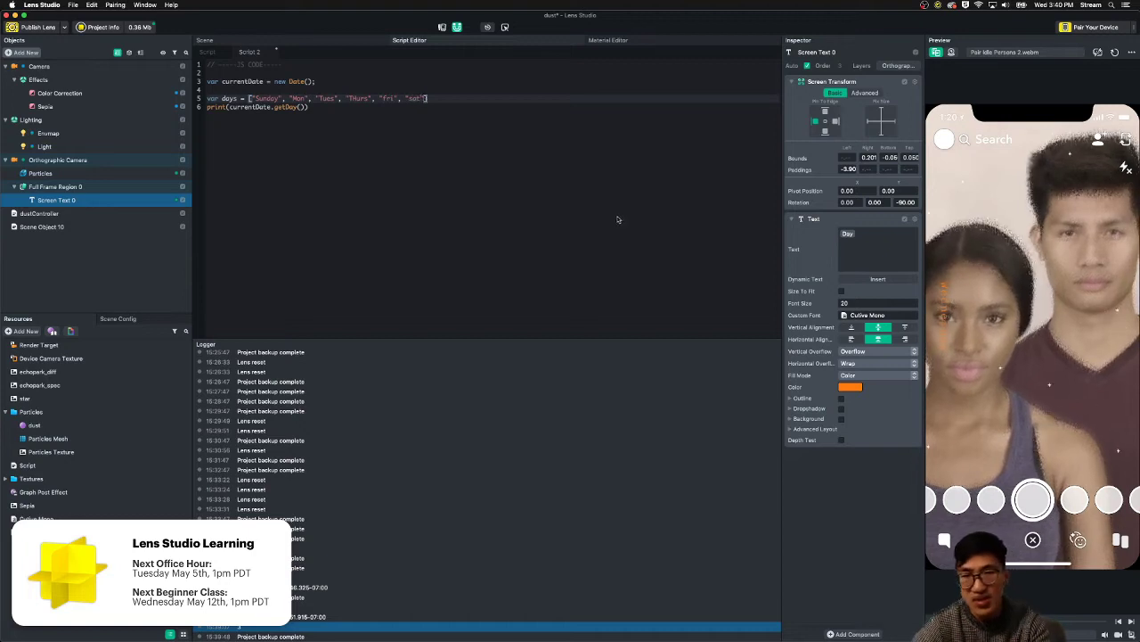
- Replace the print statement's argument with days[currentDate] and save the script
click(362, 182)
drag(307, 107, 231, 108)
key(super+x)
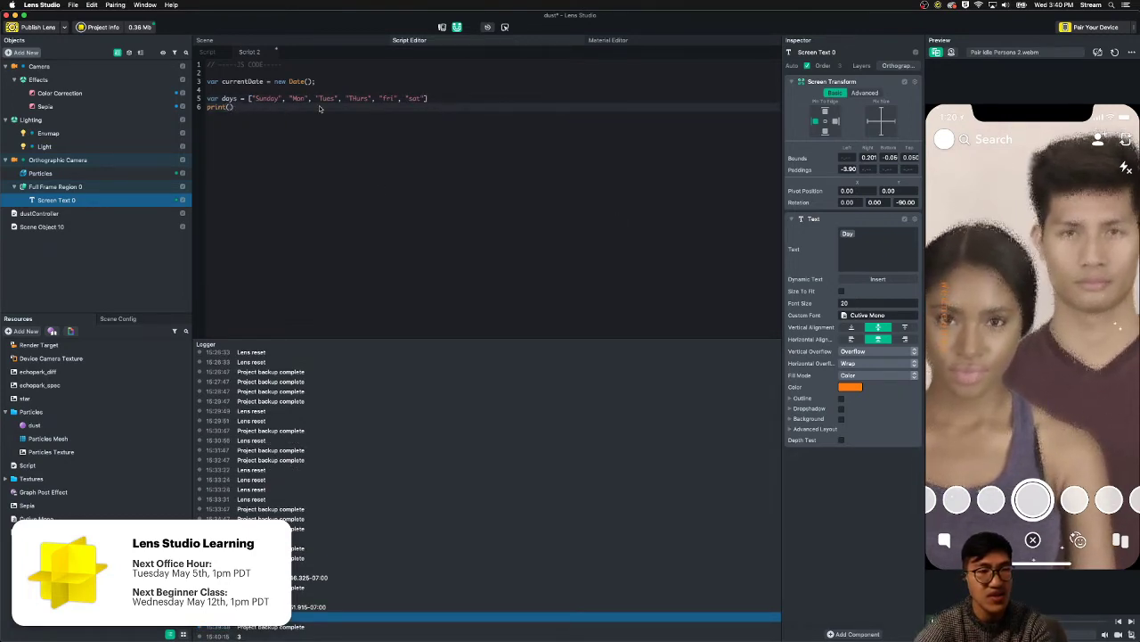
text([)
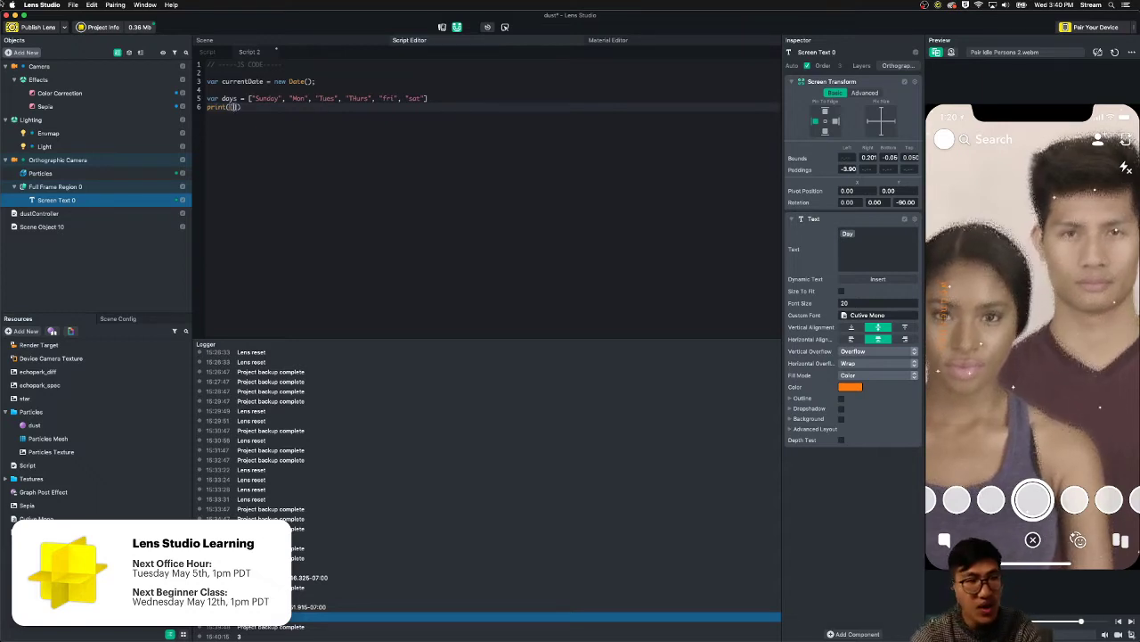
key(BackSpace)
text(days)
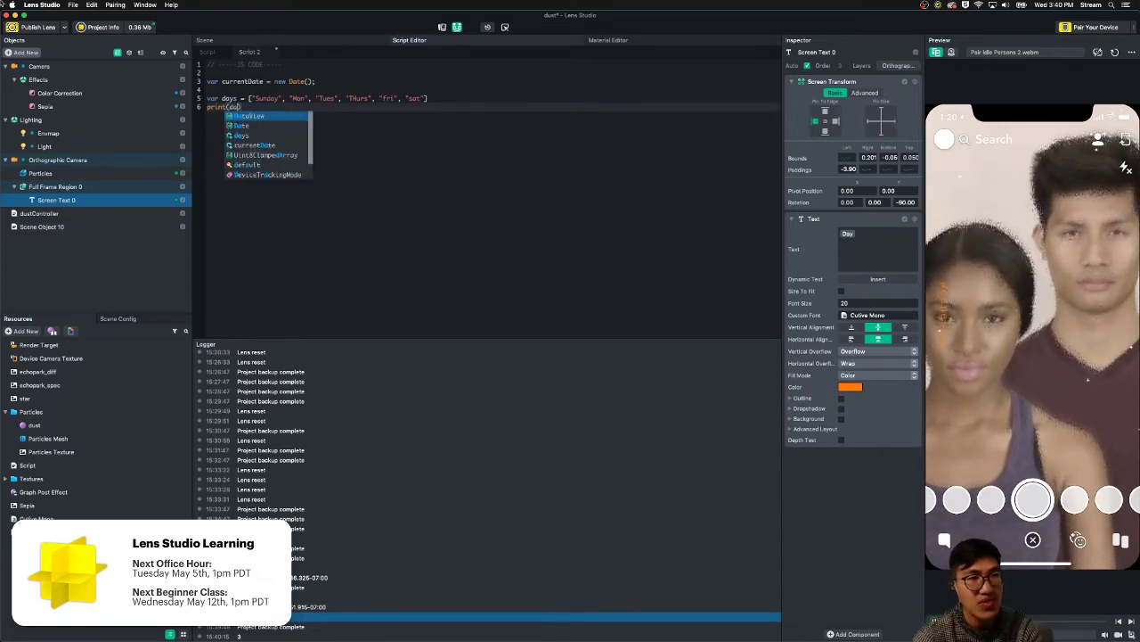
text([c)
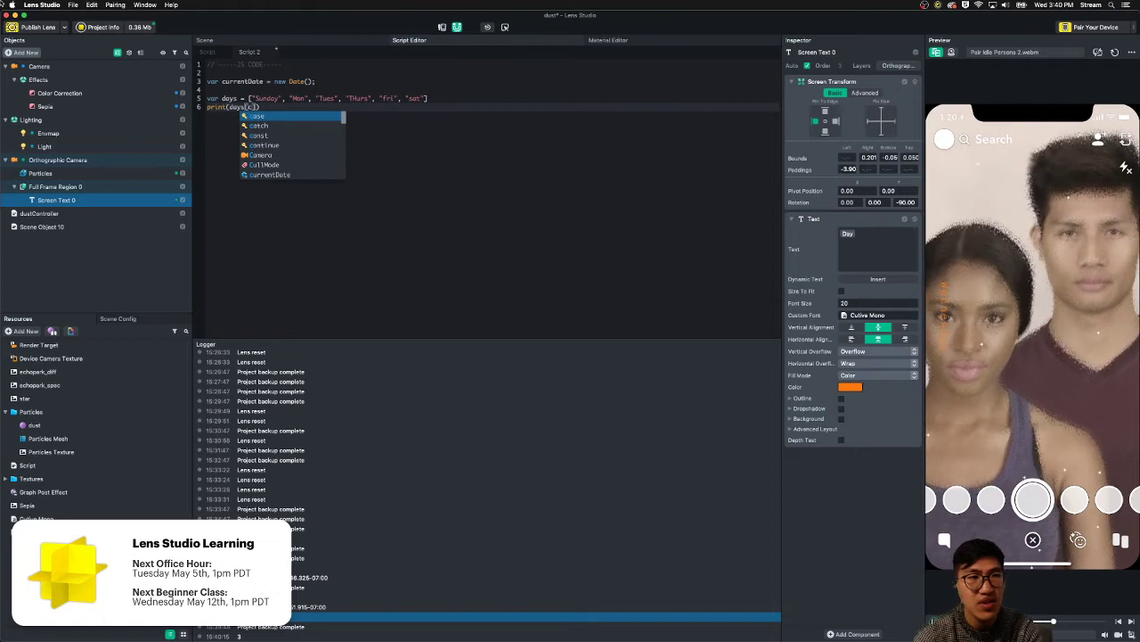
text(urrentDate)
key(ctrl+s)
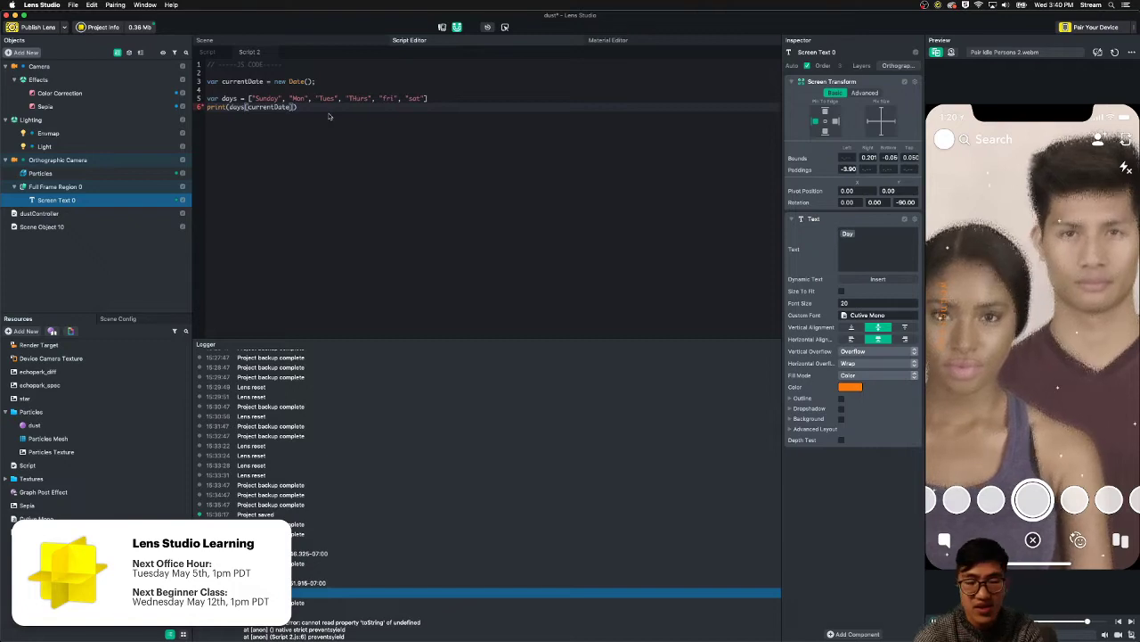
- Extend the printed array index to currentDate.getDay(), save the script, and check the printed day in the Logger
text(.getDate())
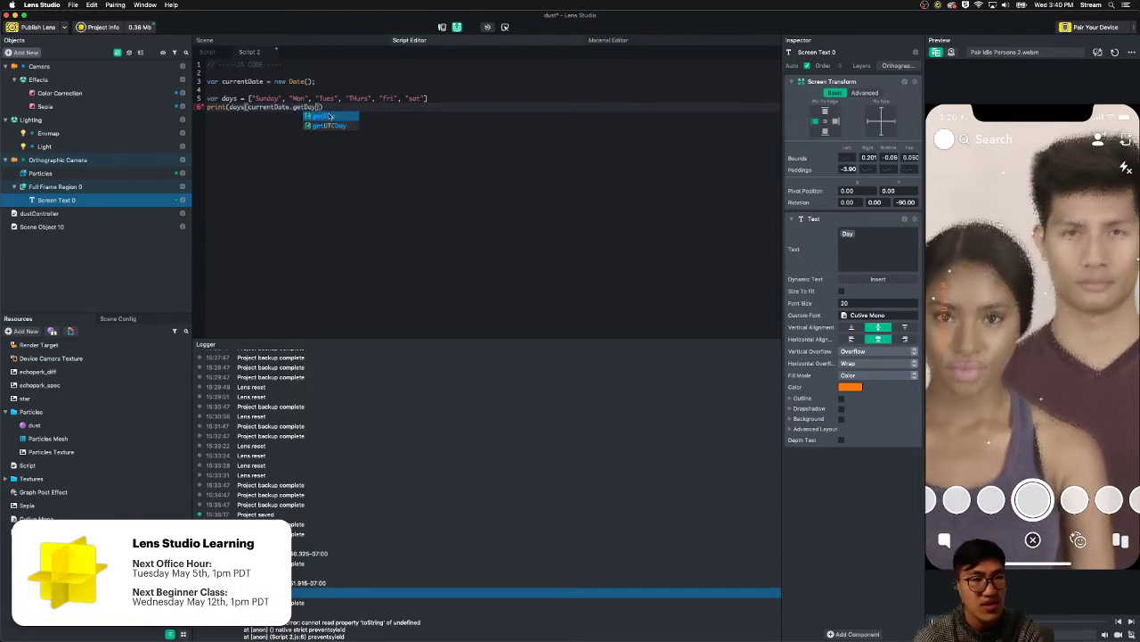
text(y())
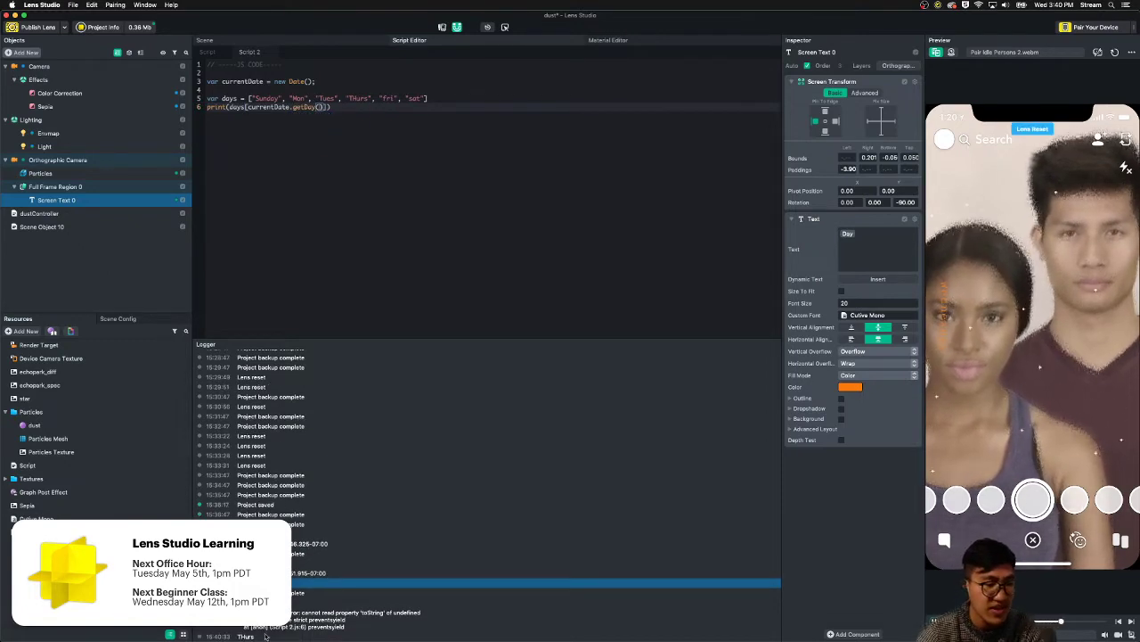
click(265, 636)
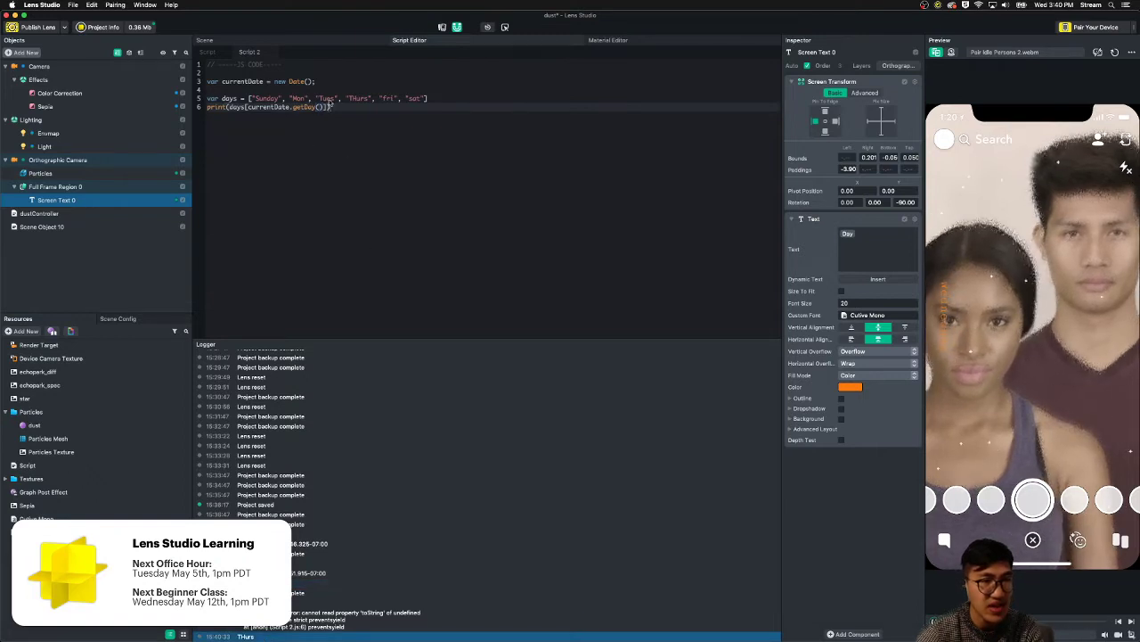
- Insert the missing "wed" entry before "THurs" in the days array, save, and check the printed day in the Logger
click(349, 99)
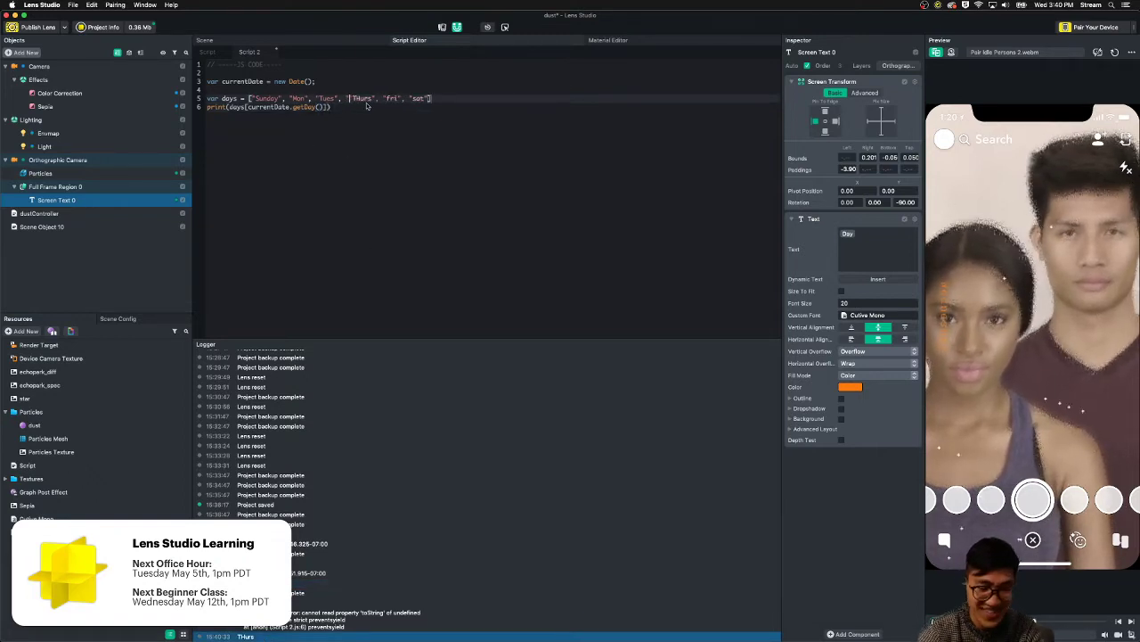
text("Wed",)
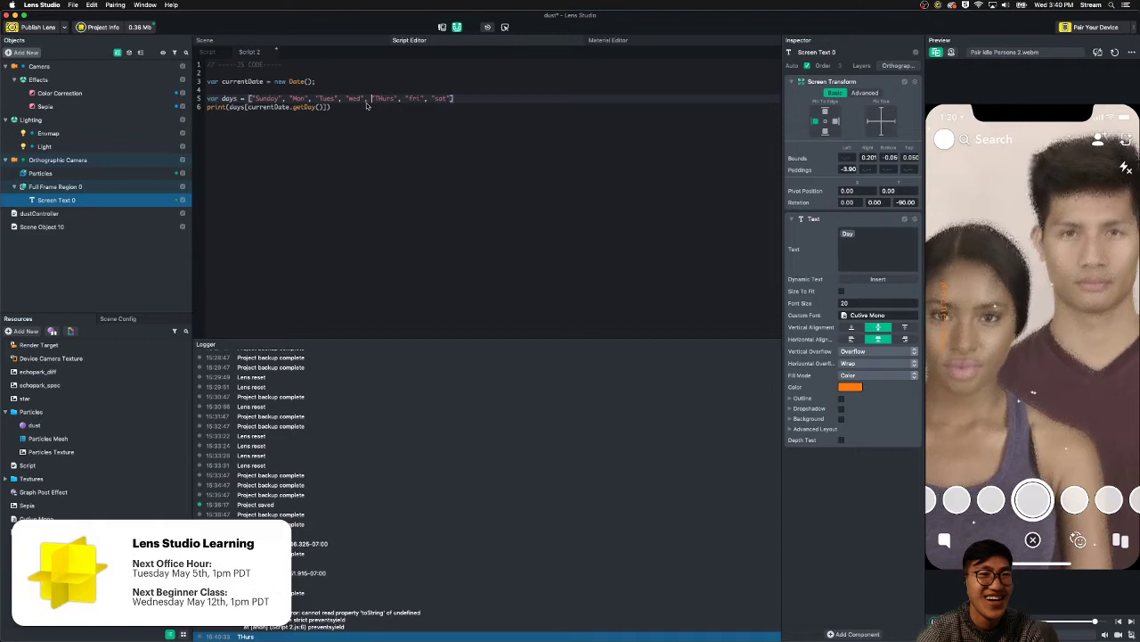
key(super+s)
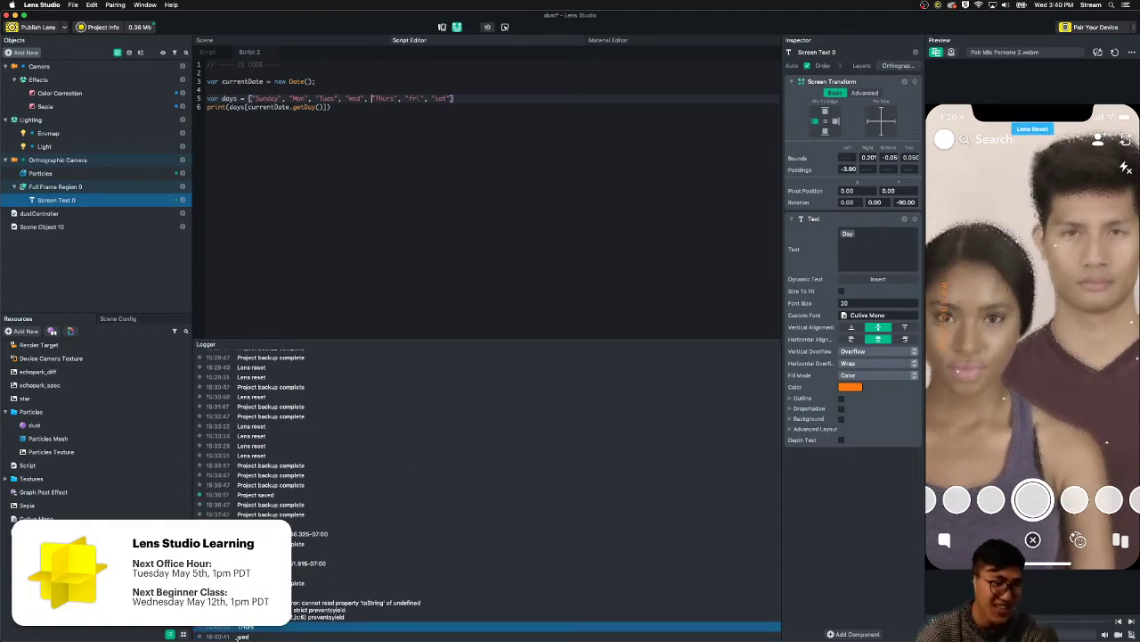
click(242, 637)
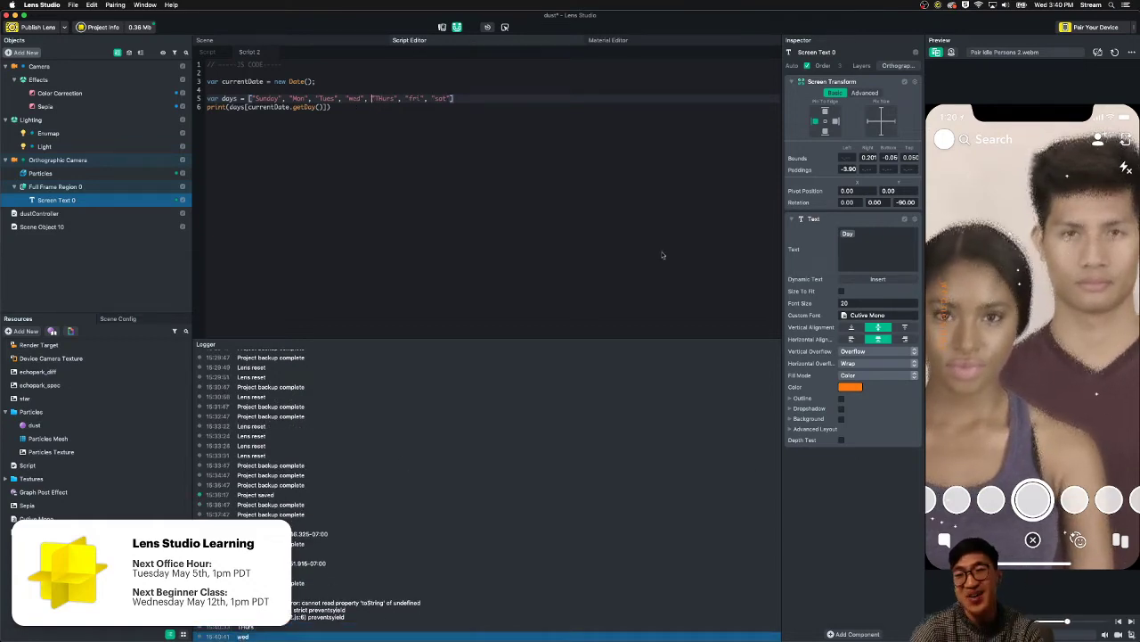
click(539, 128)
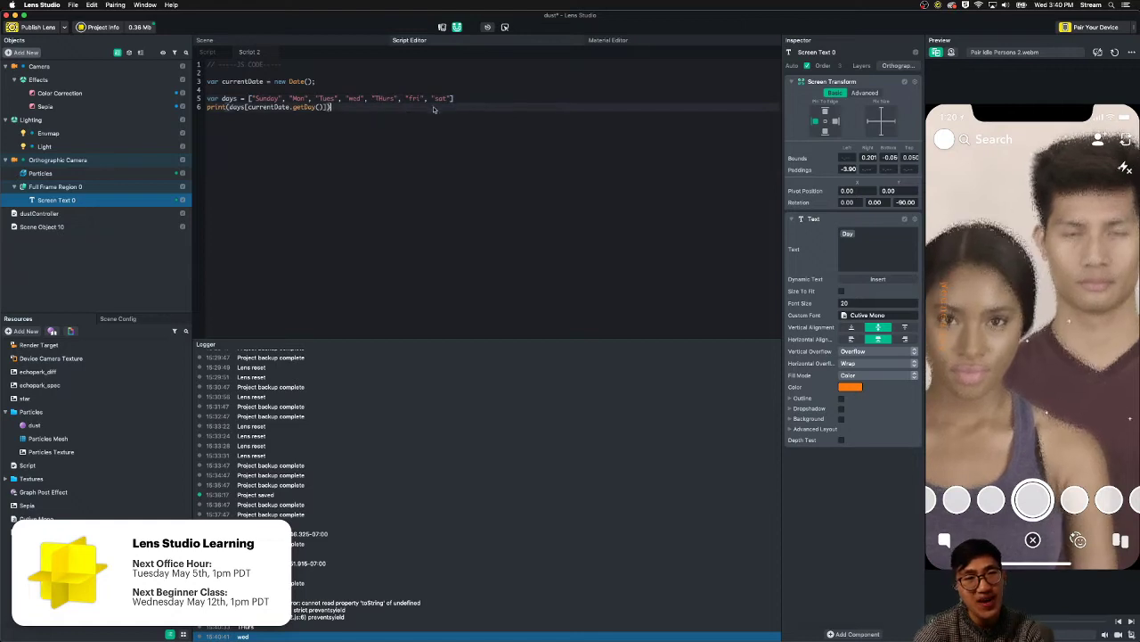
- Replace the "THurs" entry in the days array with "Friday Jr."
double_click(386, 99)
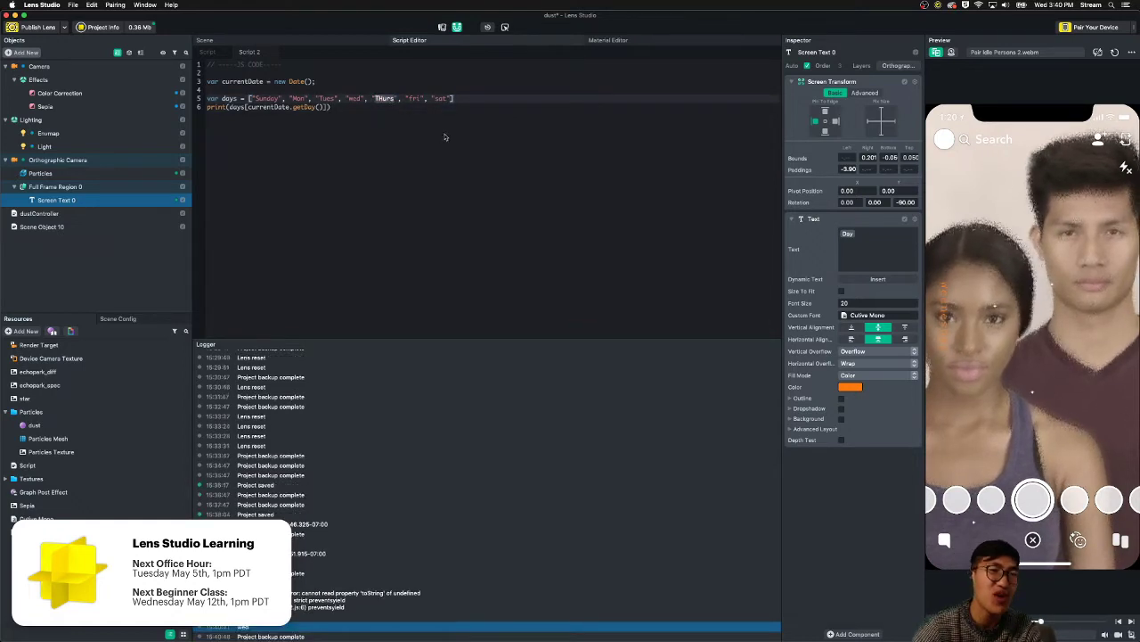
key(BackSpace)
text(t)
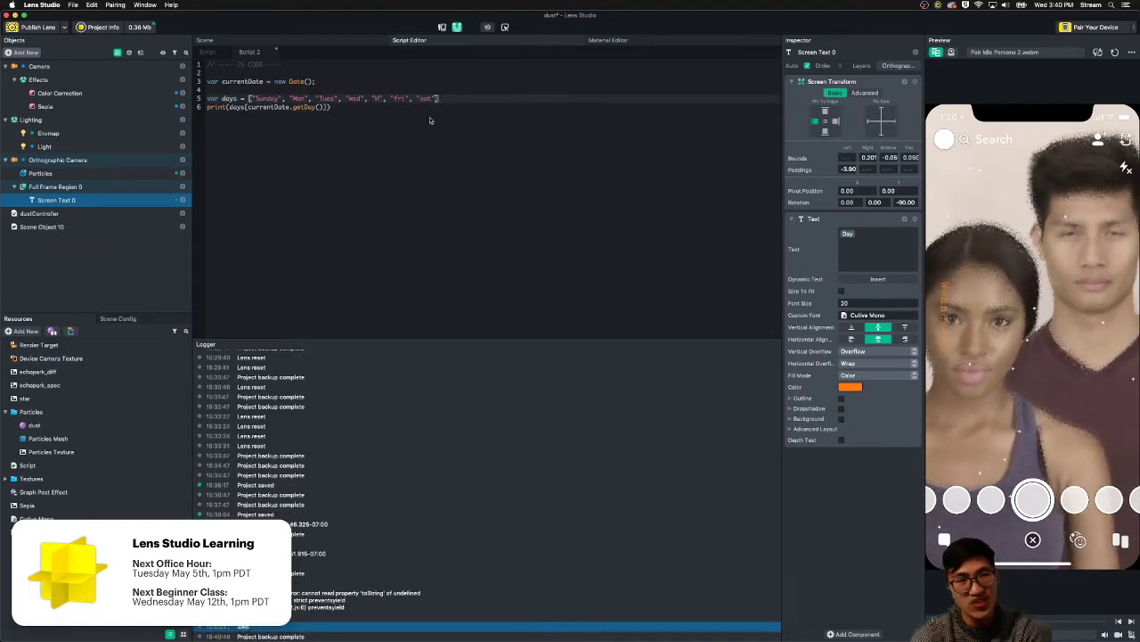
text(hu)
key(BackSpace)
key(BackSpace)
key(BackSpace)
text(th)
key(BackSpace)
key(BackSpace)
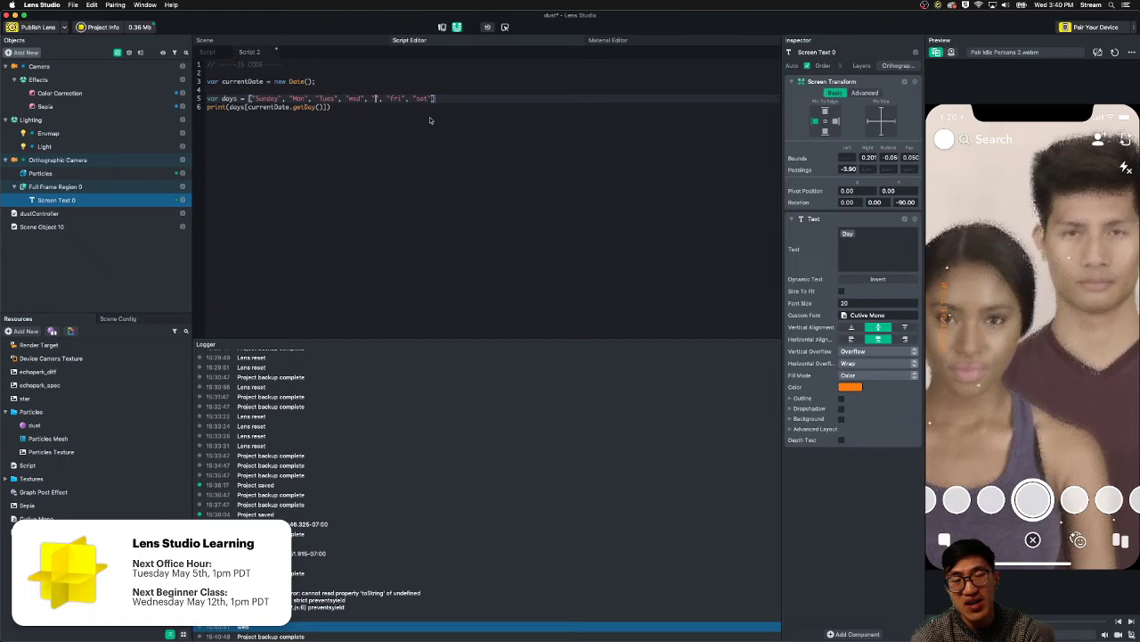
text(Friday Jr.)
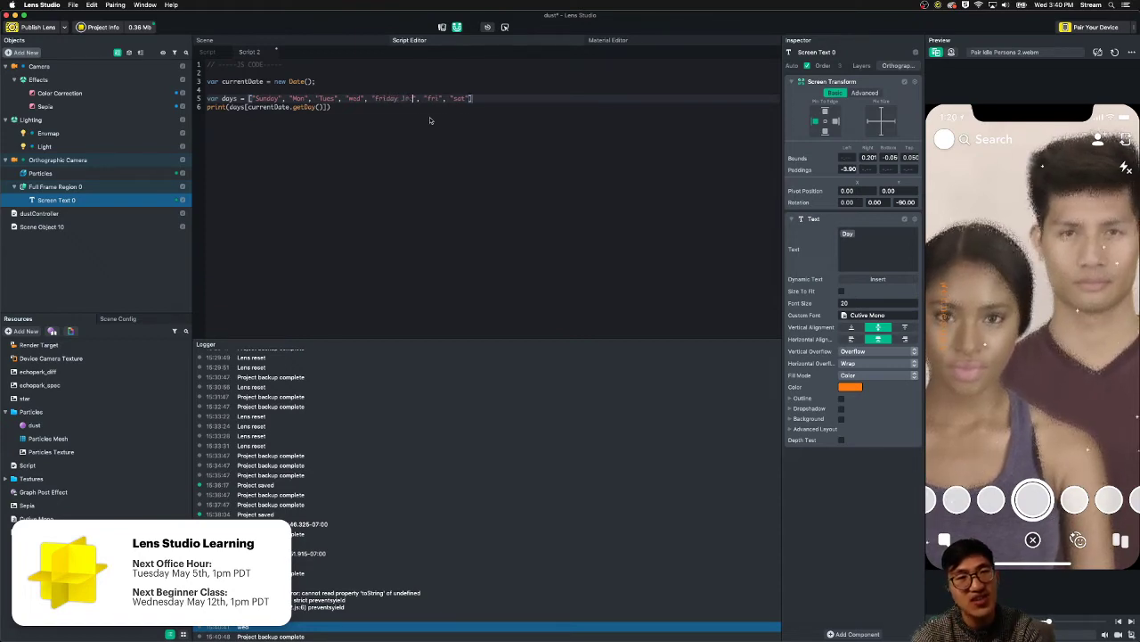
- Replace the "fri" entry in the days array with "FriYAY!"
double_click(433, 98)
key(BackSpace)
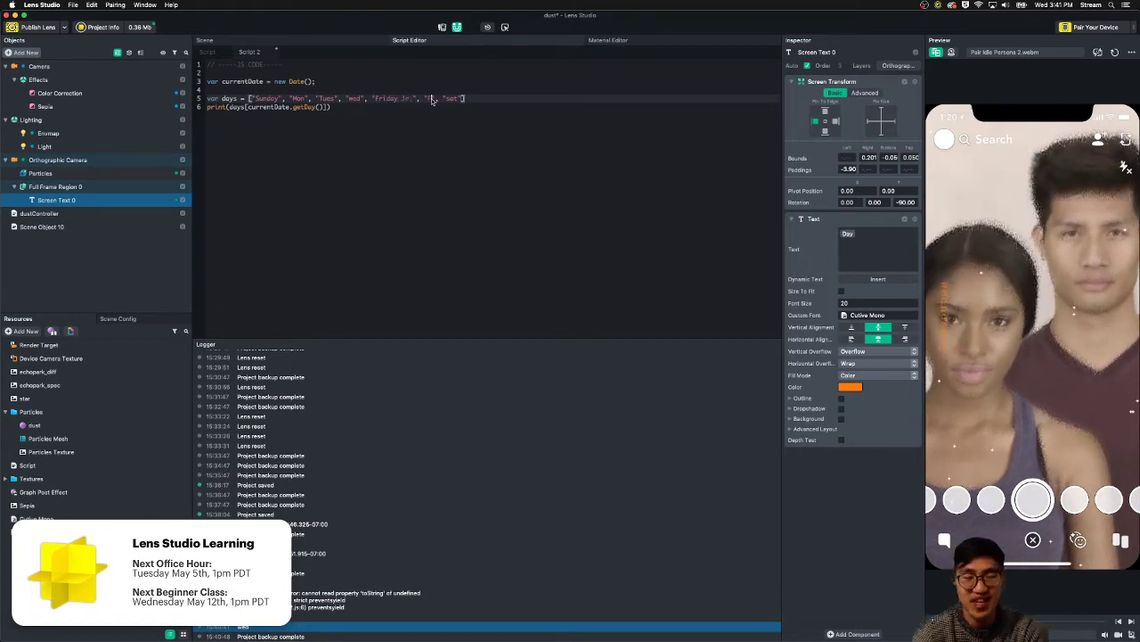
text(Fri)
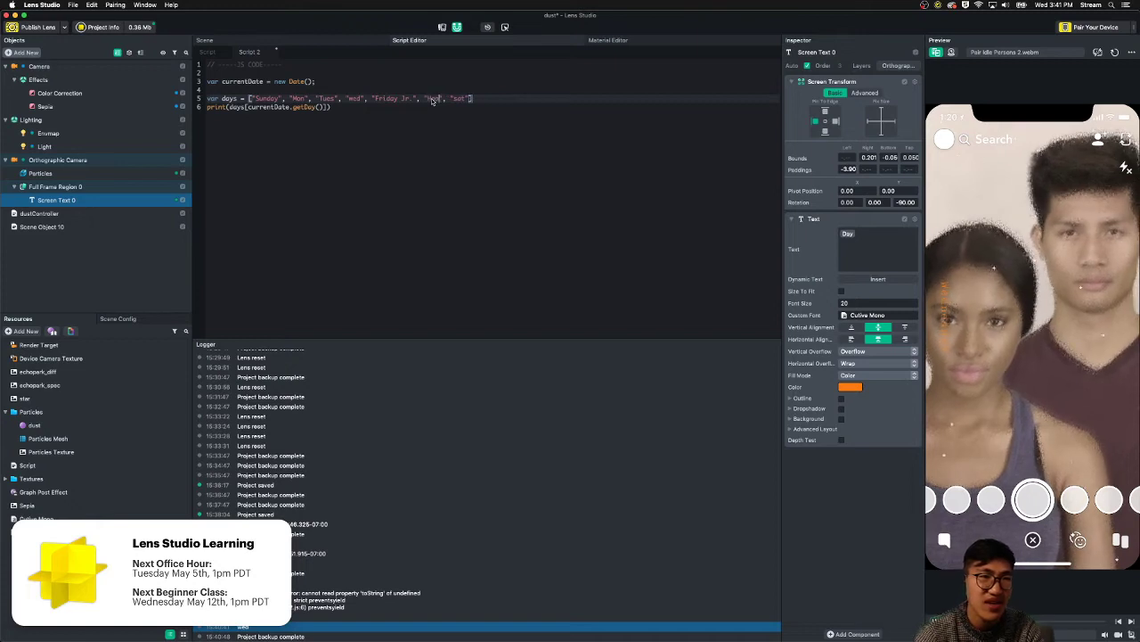
key(BackSpace)
key(BackSpace)
text(rida)
key(BackSpace)
key(BackSpace)
key(BackSpace)
key(BackSpace)
key(BackSpace)
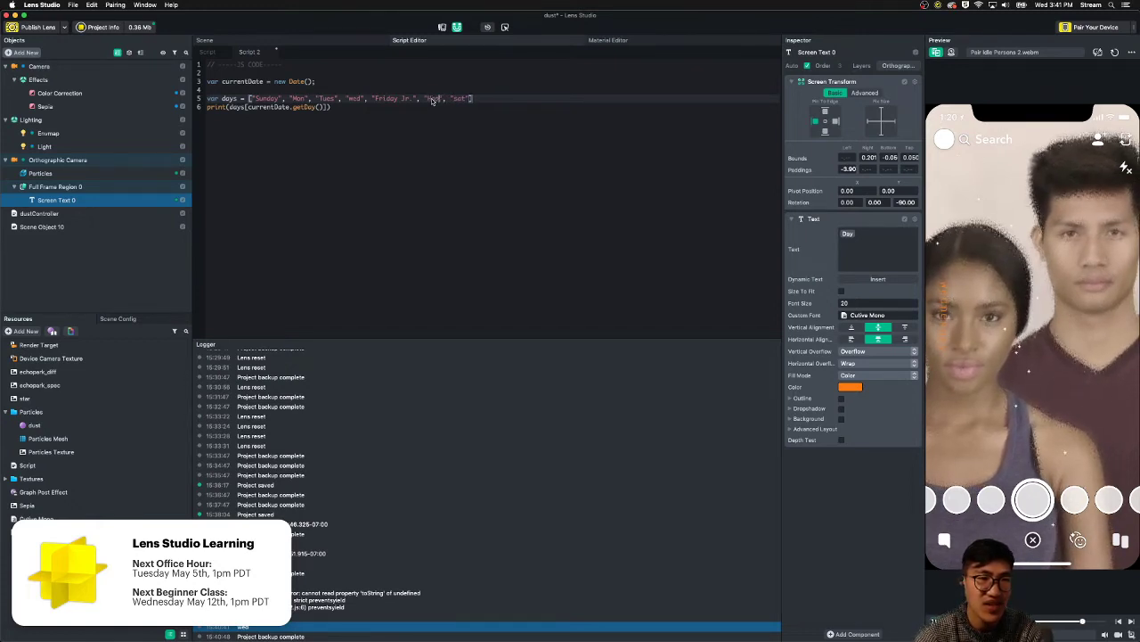
text(FriYAY!)
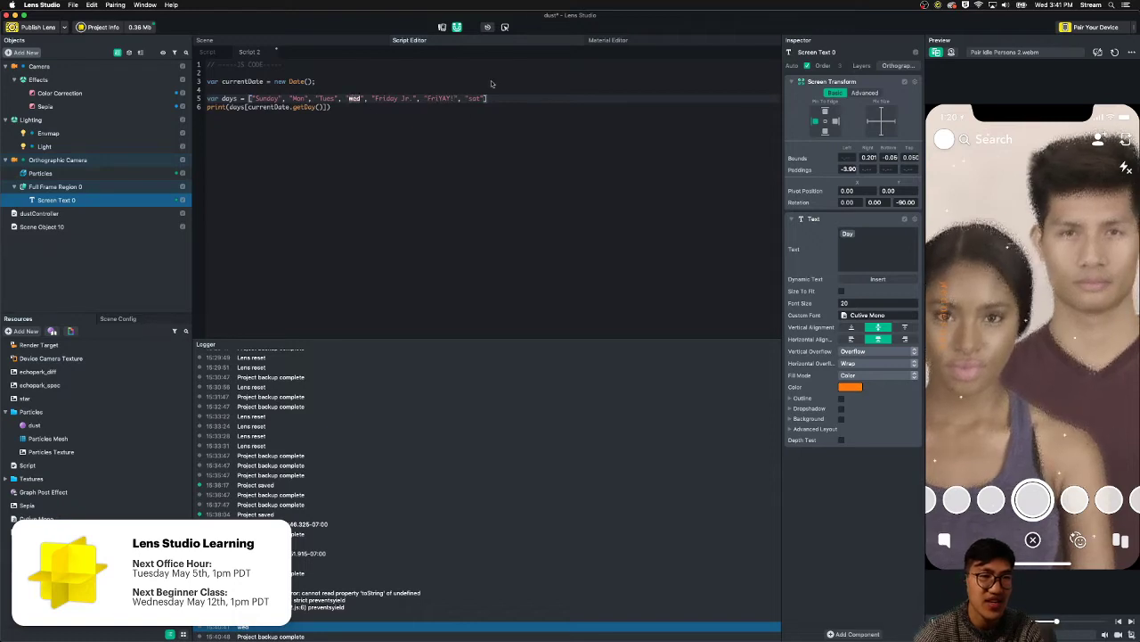
- Replace the "wed" entry in the days array with "MIDWEEK" and save the script
text(MIDWEEK)
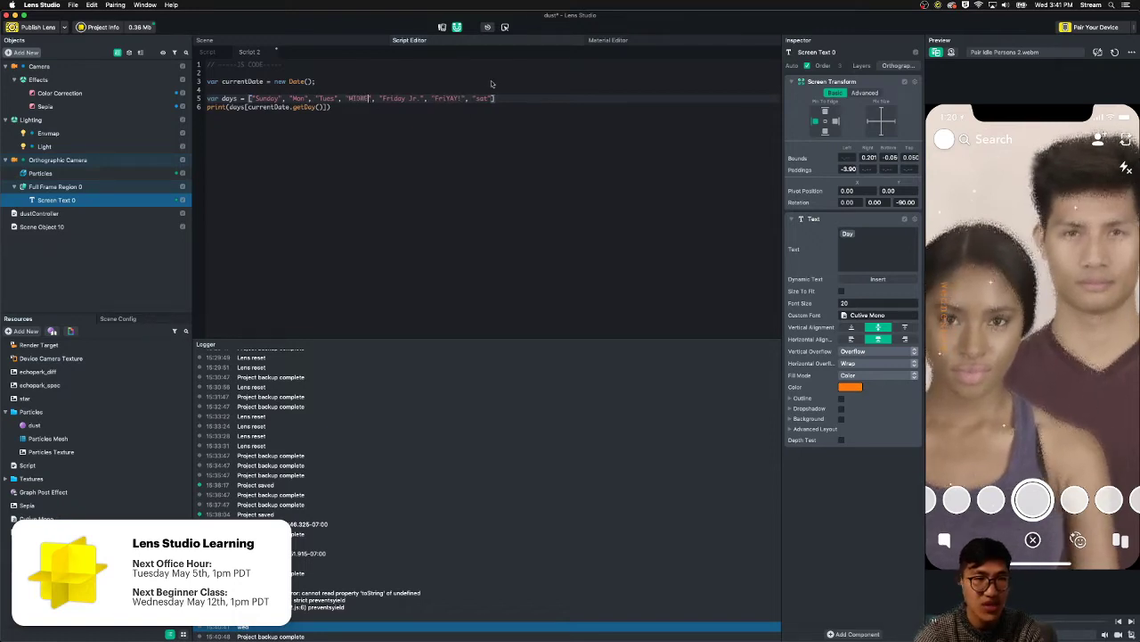
key(super+s)
click(527, 233)
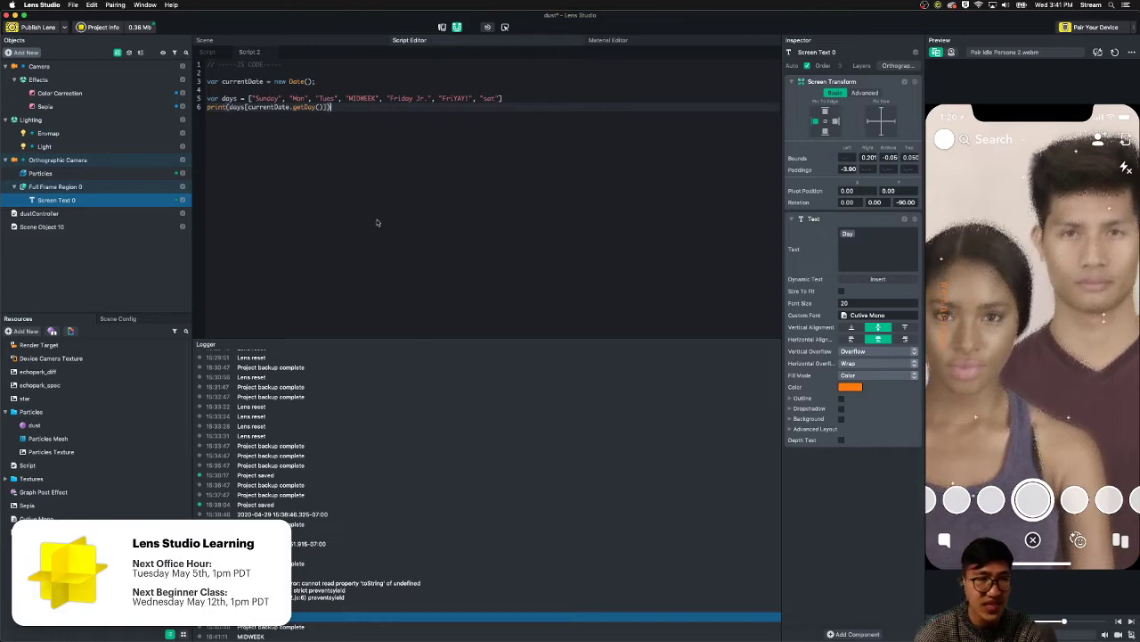
- Declare a Component.Text script input named dateText below the header comment of Script 2 and save the script
click(312, 68)
key(Return)
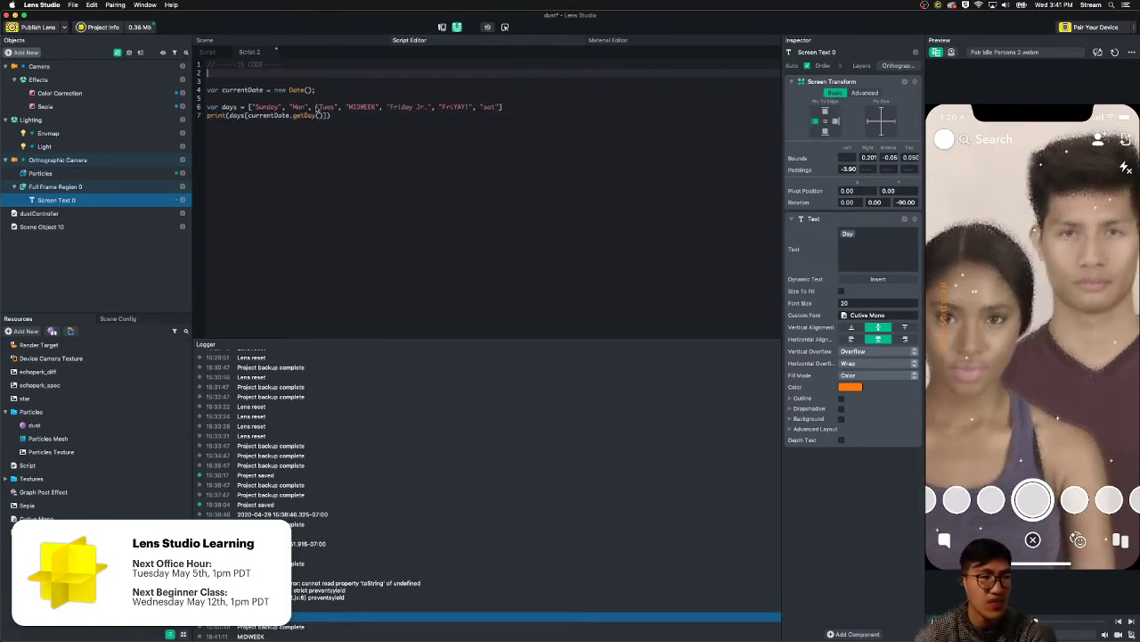
click(30, 532)
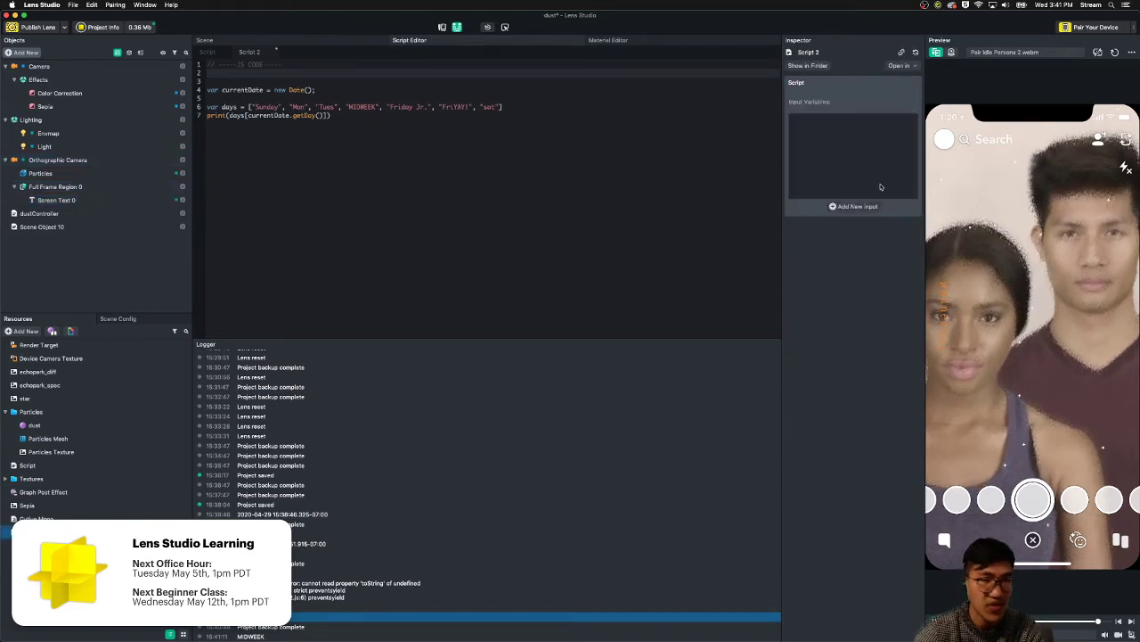
click(861, 212)
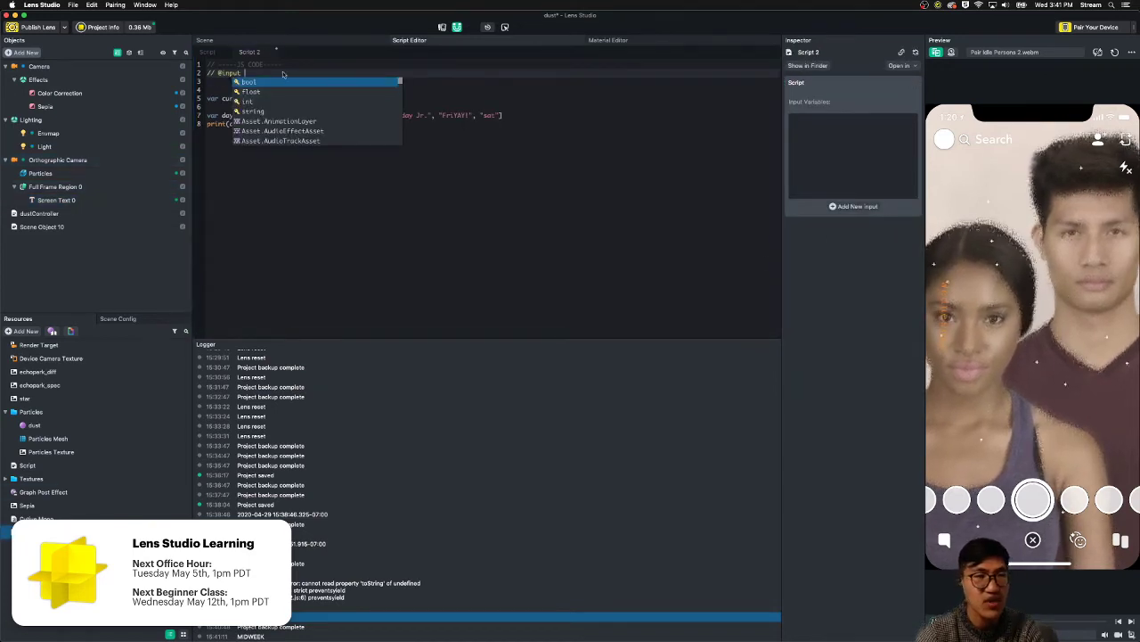
text(compone)
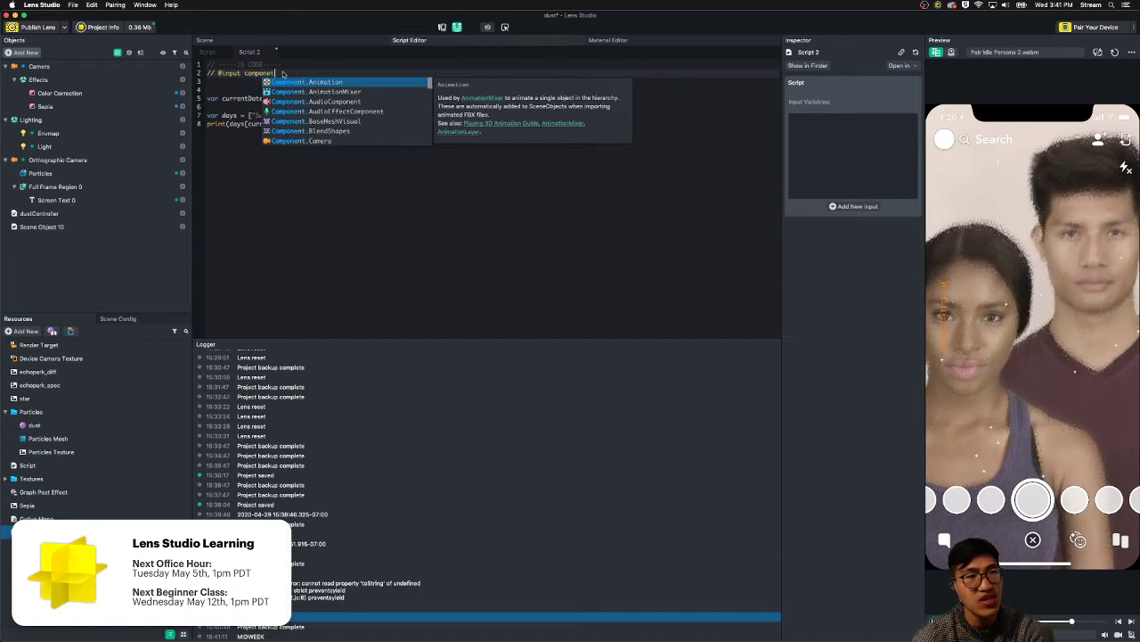
text(nt.Text )
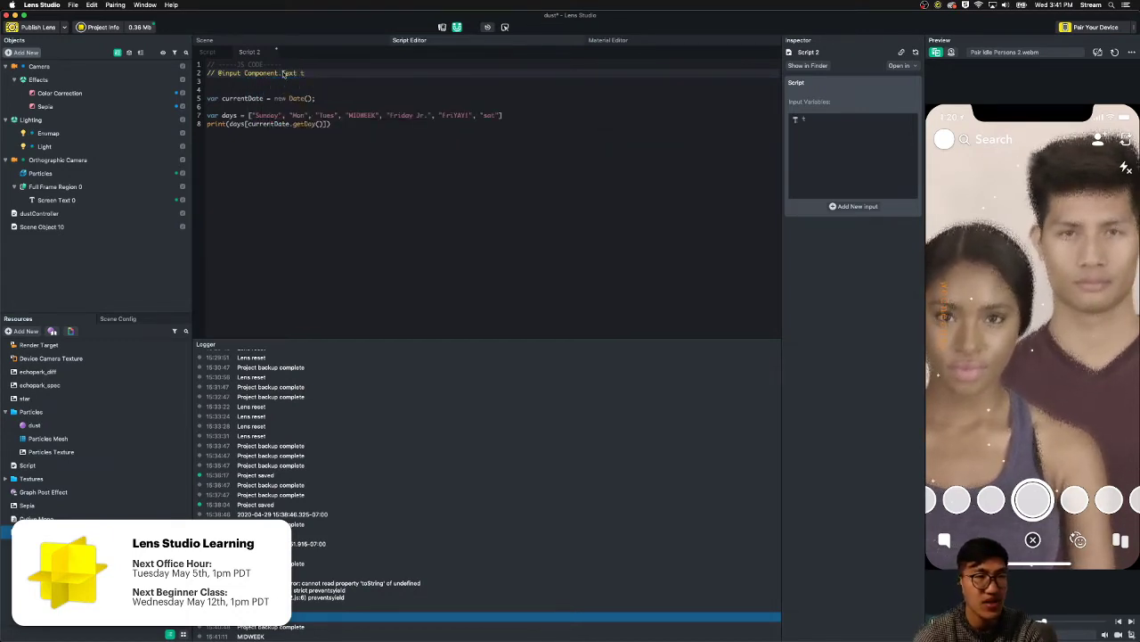
text(dateText)
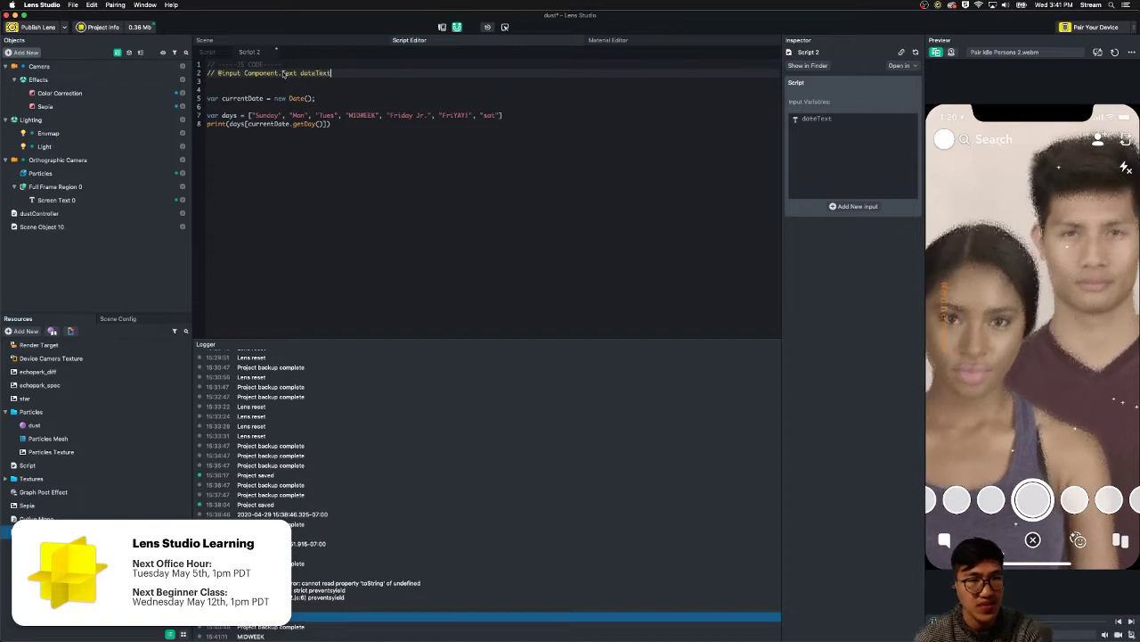
key(super+s)
double_click(315, 75)
- Start an assignment to script.dateText.text on a new line after the print statement
click(364, 133)
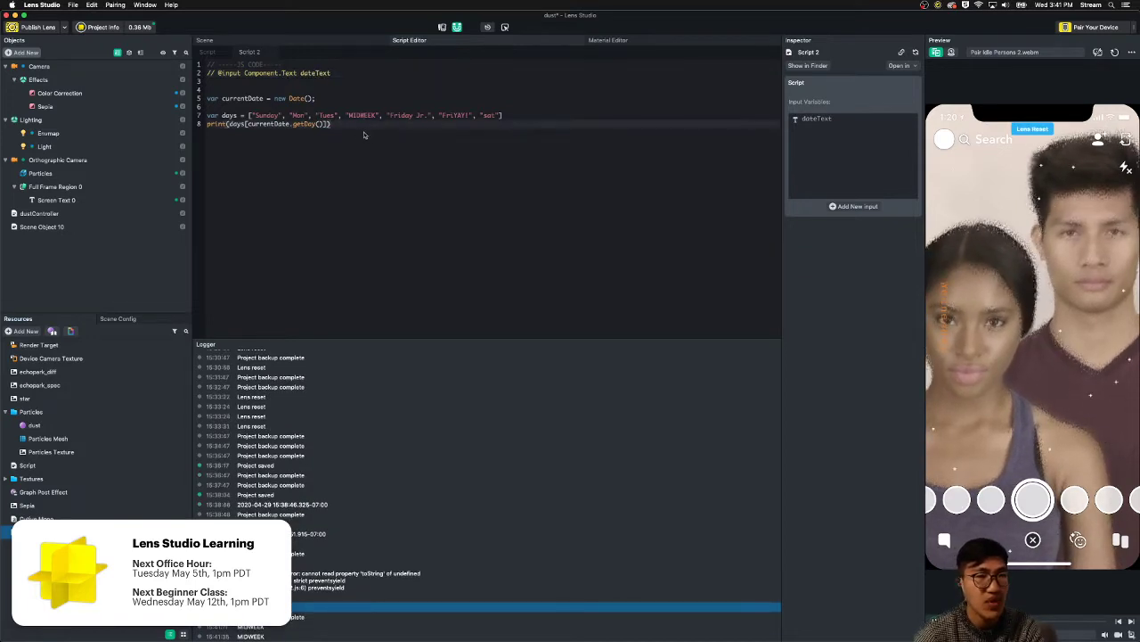
key(Return)
text(dateText)
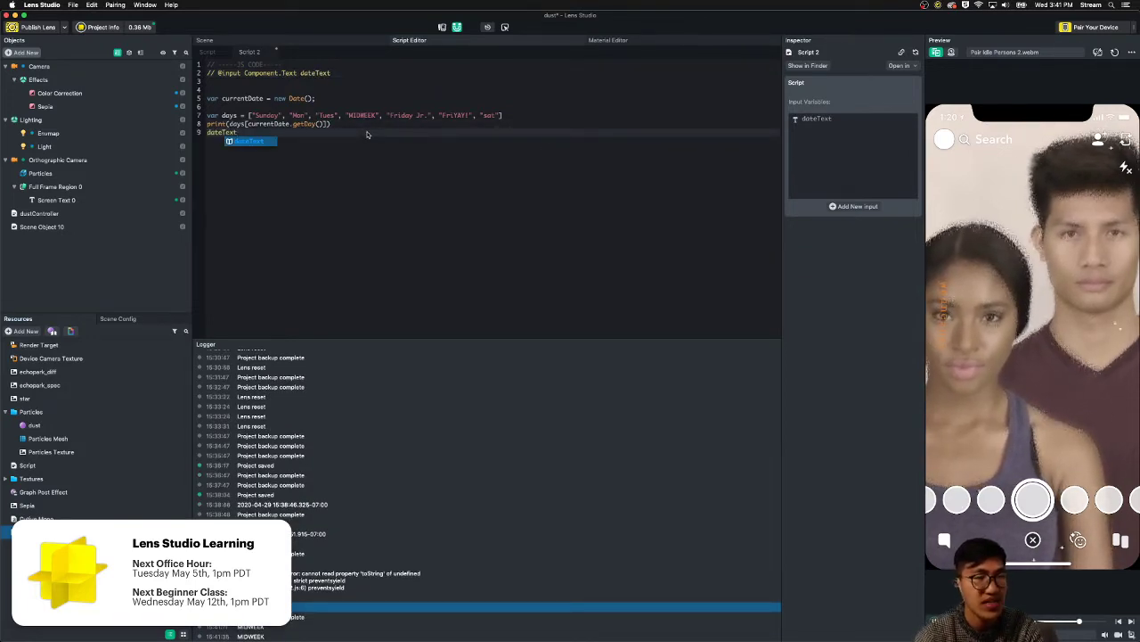
key(BackSpace)
key(BackSpace)
key(BackSpace)
key(BackSpace)
key(BackSpace)
key(BackSpace)
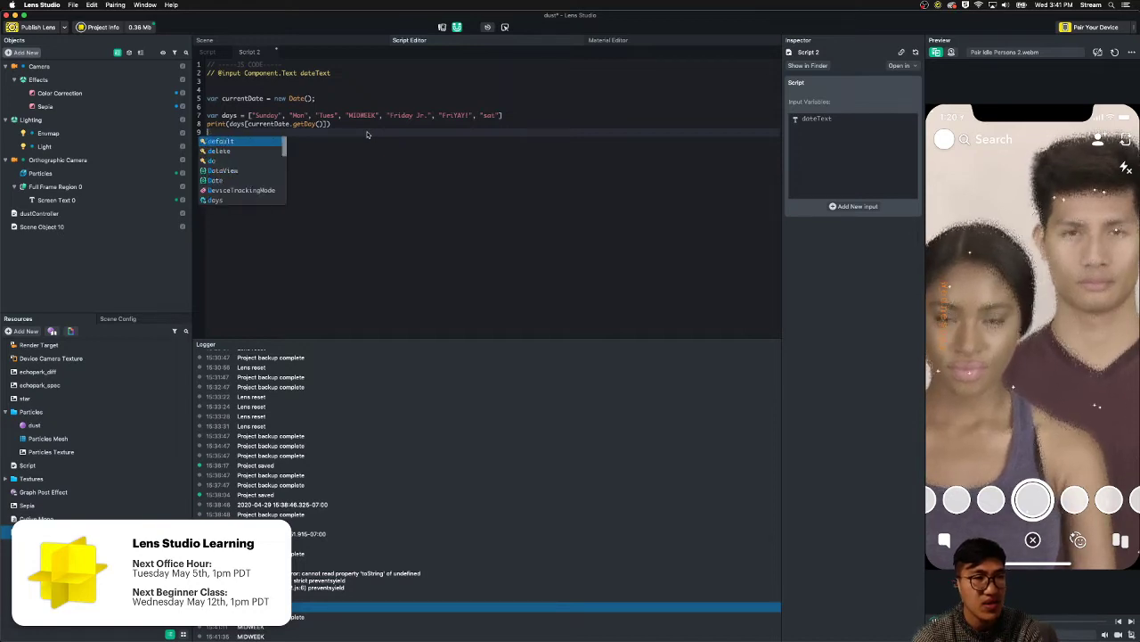
key(BackSpace)
key(BackSpace)
text(script.date)
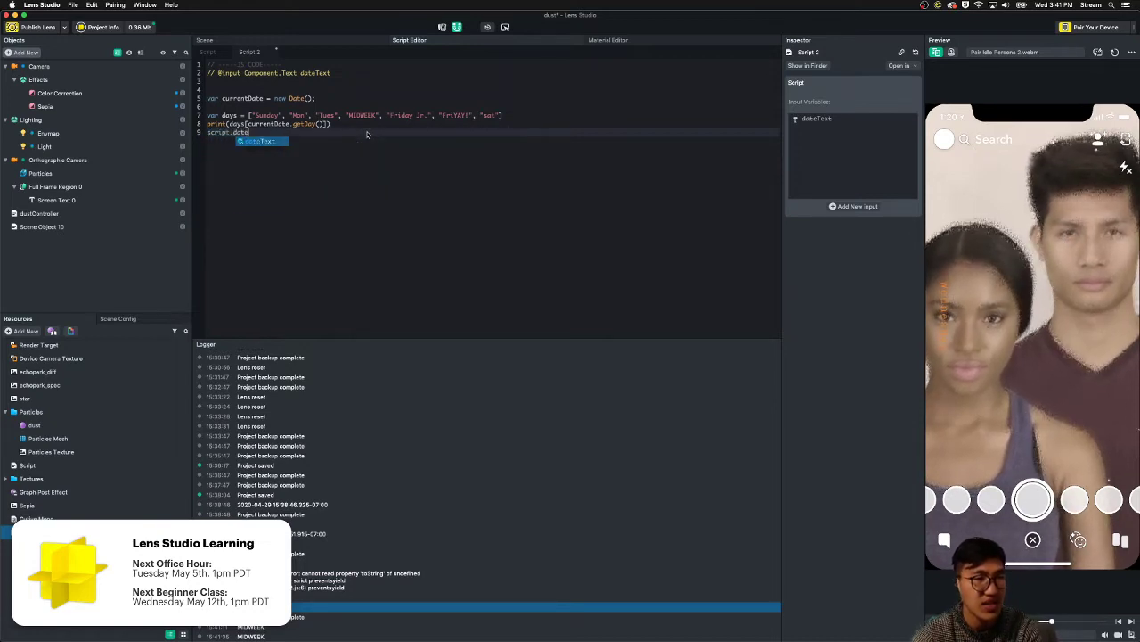
text(Text.te)
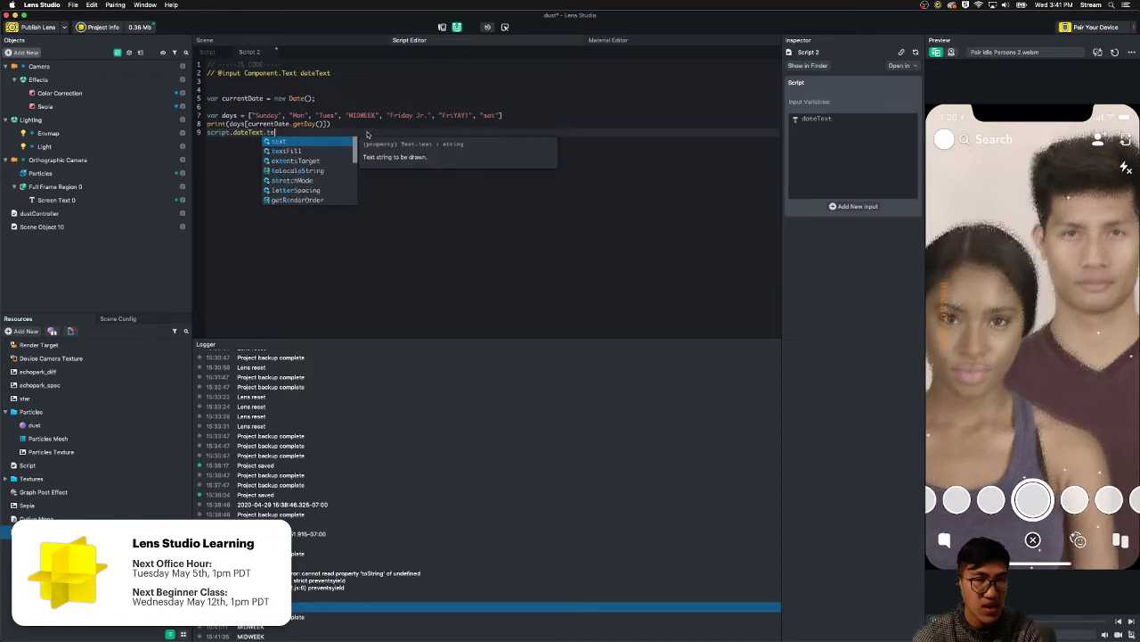
text(xt =)
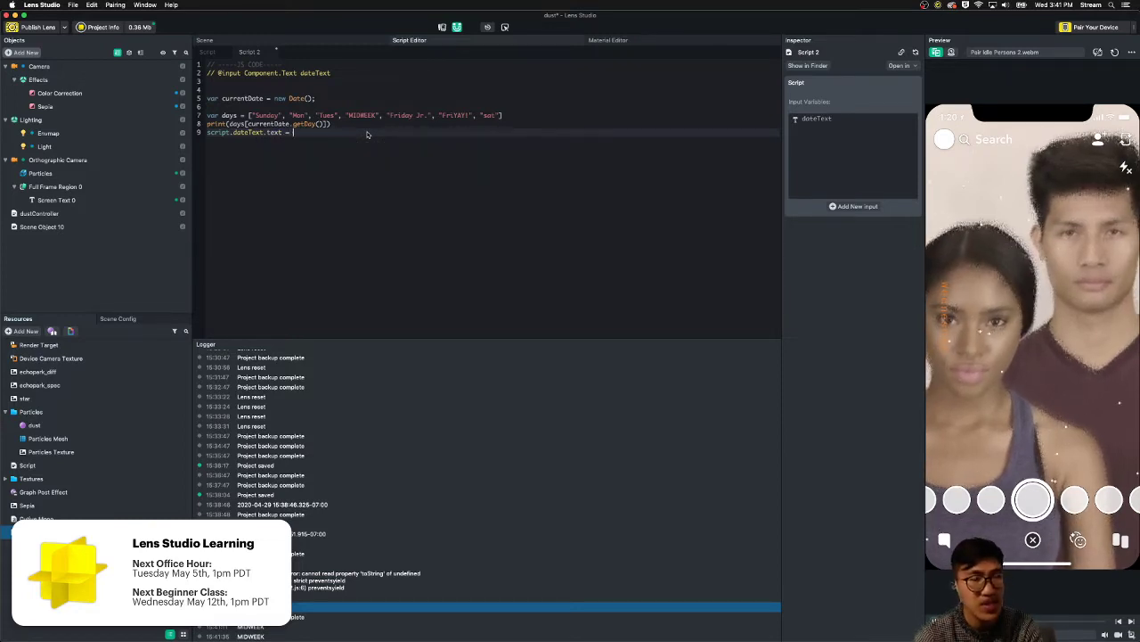
- Move days[currentDate.getDay()] out of the print call into the script.dateText.text assignment and delete the empty print line
drag(326, 124, 203, 128)
key(super+x)
click(313, 132)
key(super+v)
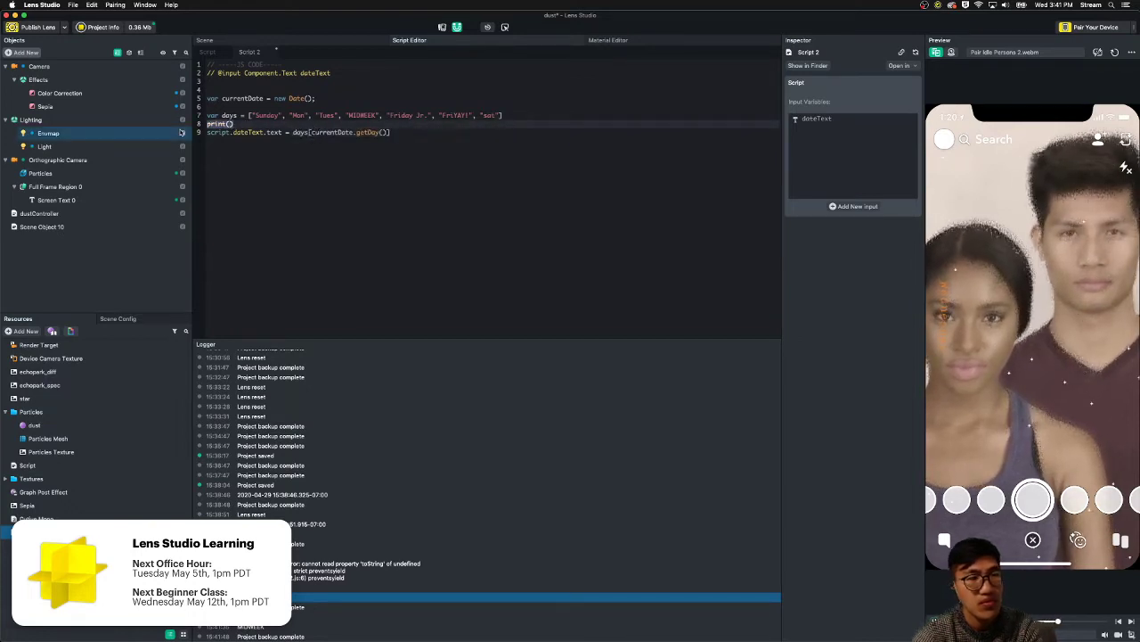
key(BackSpace)
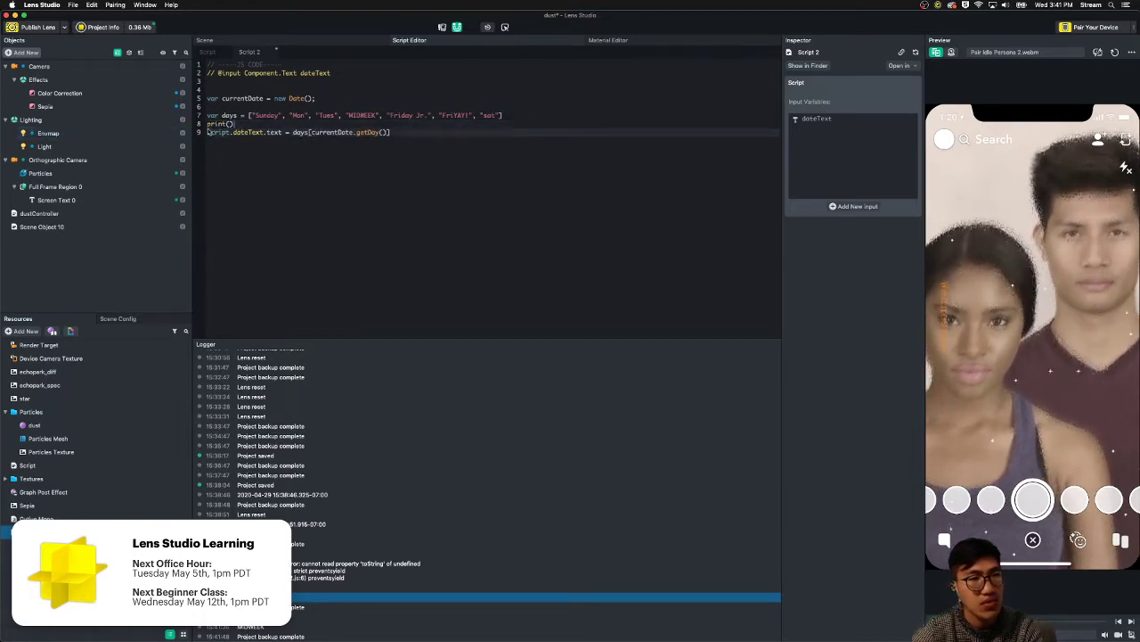
key(BackSpace)
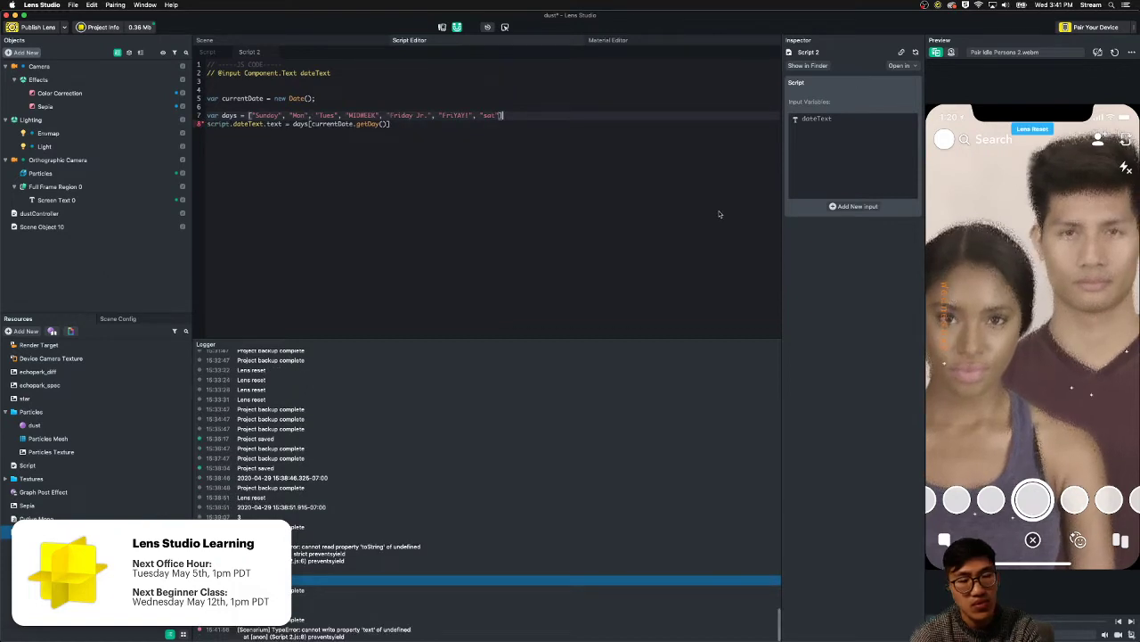
key(Down)
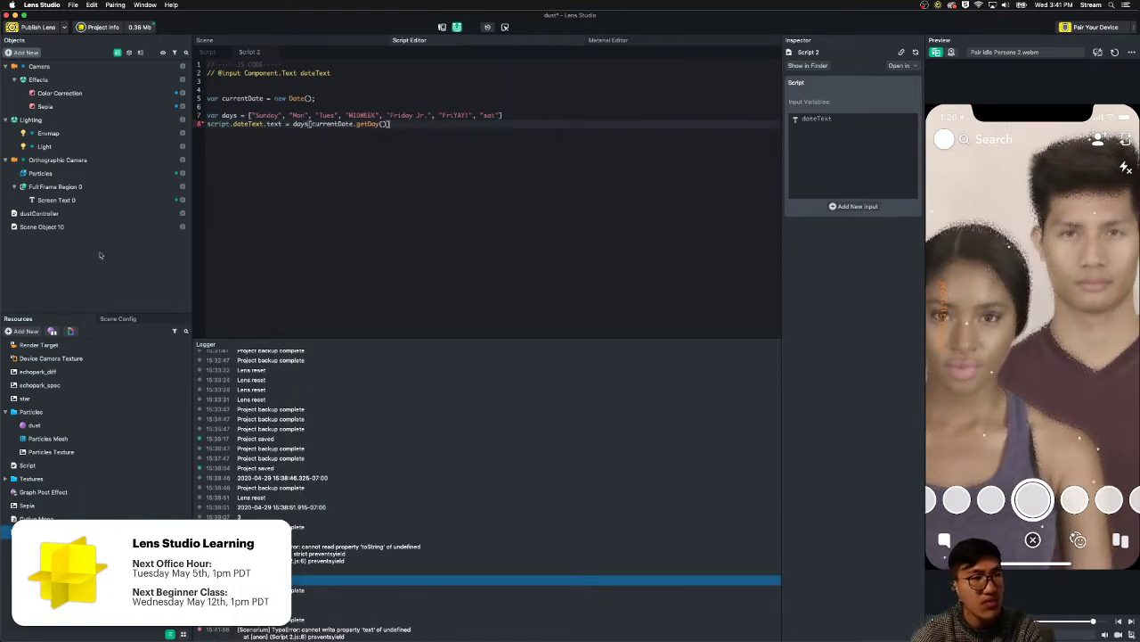
- Assign Screen Text 0 to the Date Text input of Scene Object 10 and end the script's assignment line with a semicolon
click(89, 226)
click(857, 209)
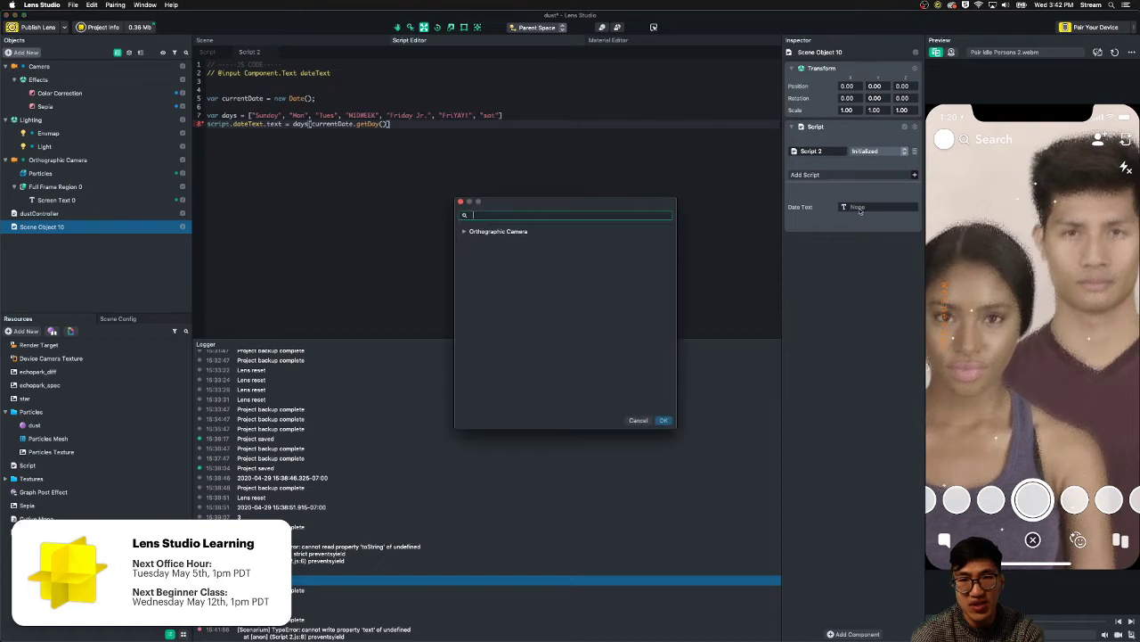
click(464, 232)
click(474, 245)
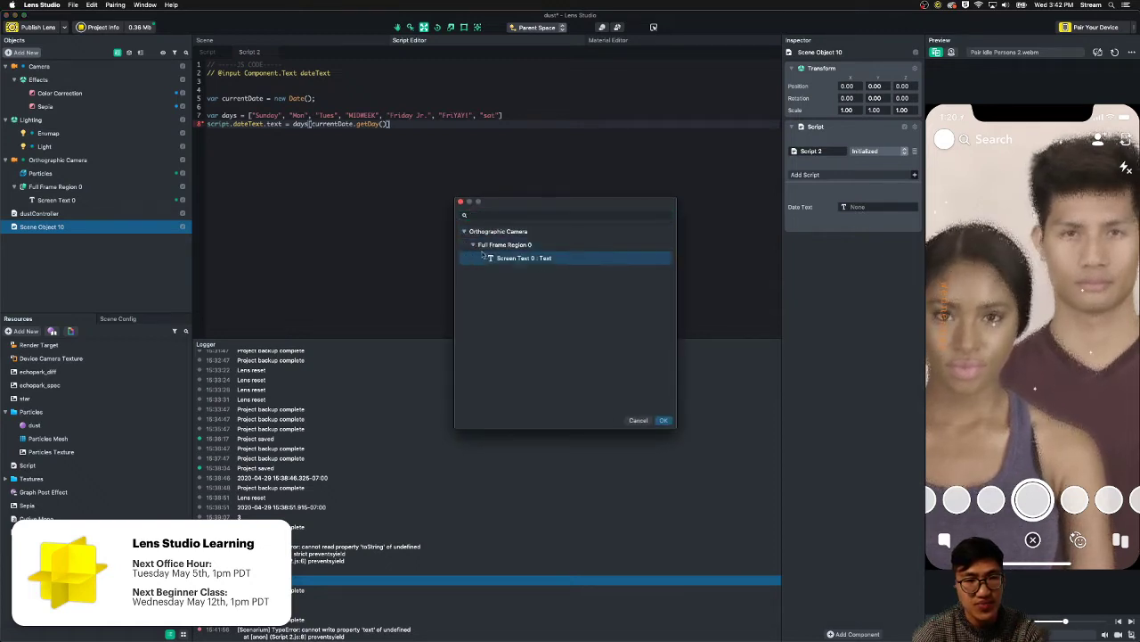
double_click(491, 259)
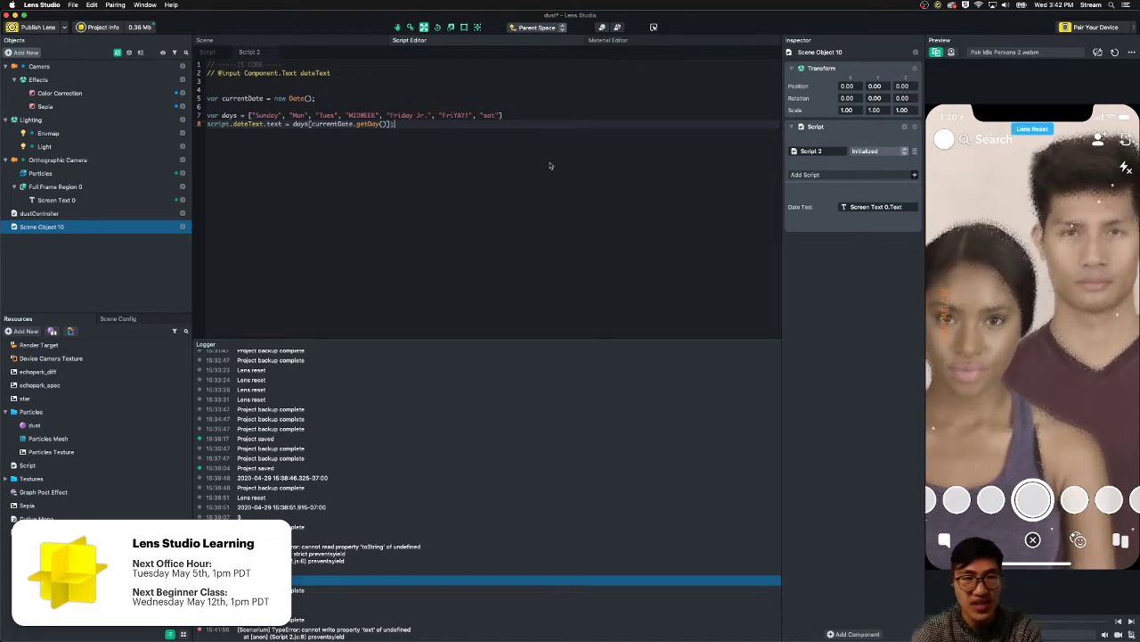
text(;)
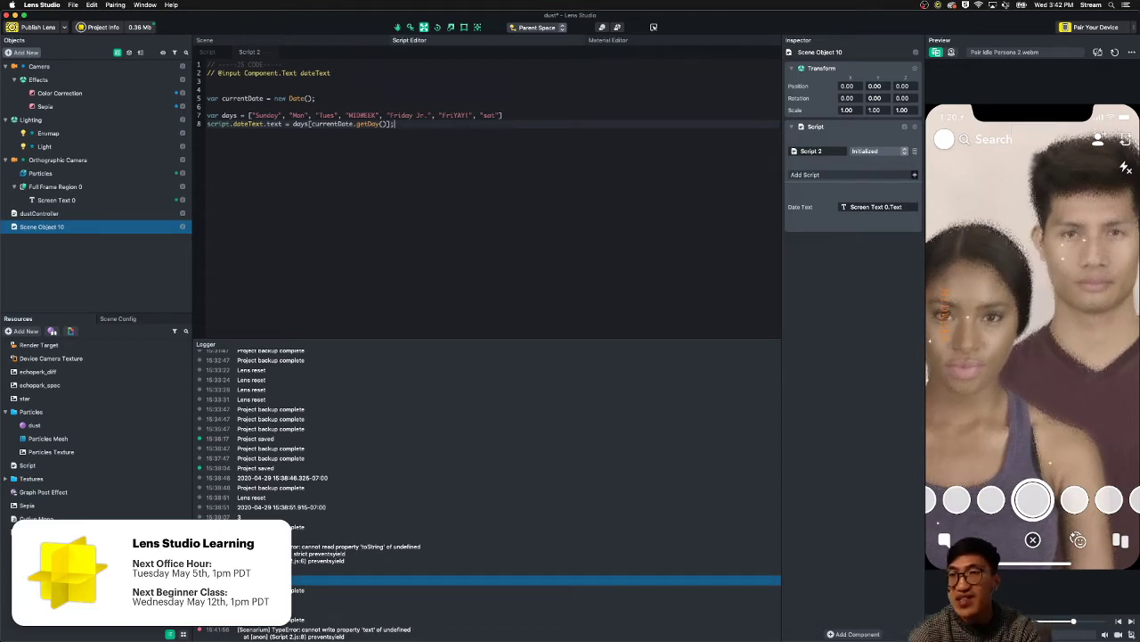
click(1005, 4)
click(1006, 5)
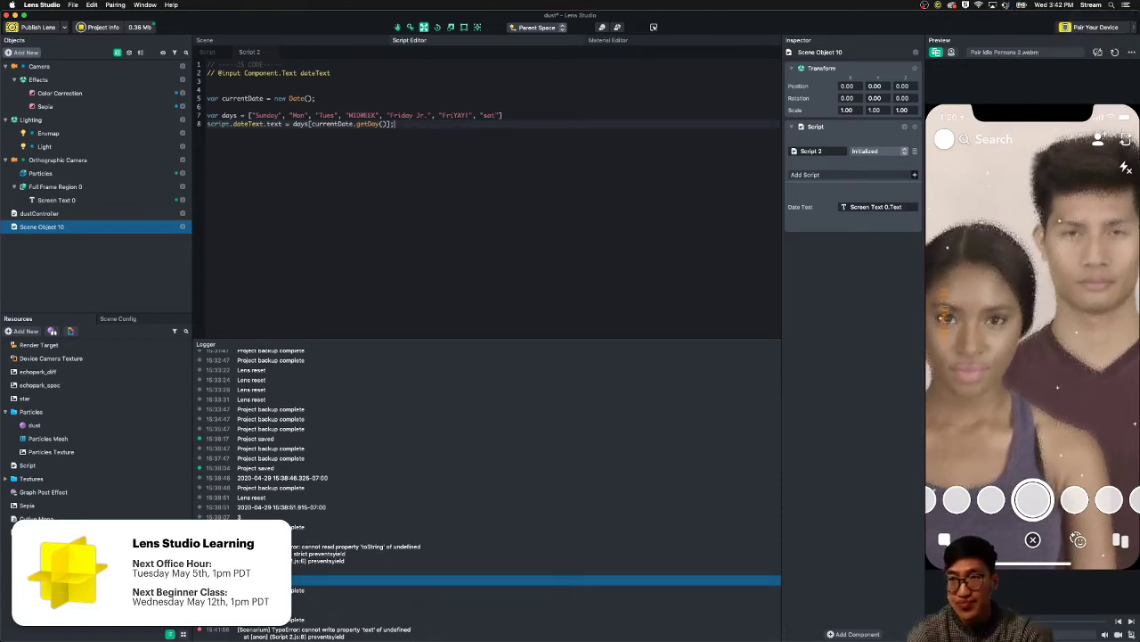
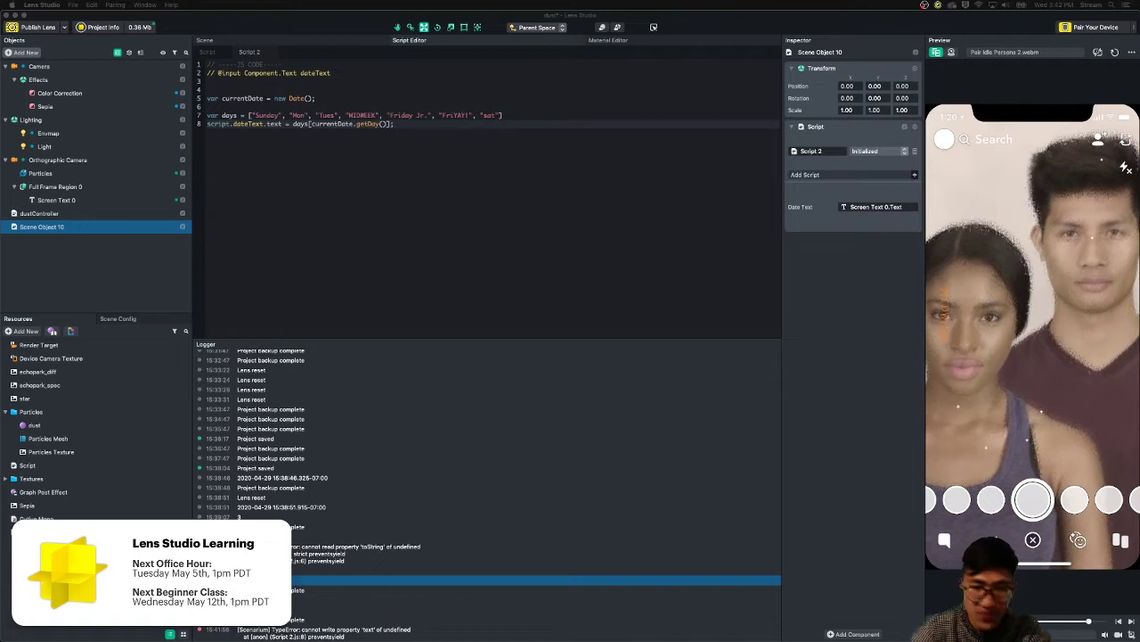
click(724, 479)
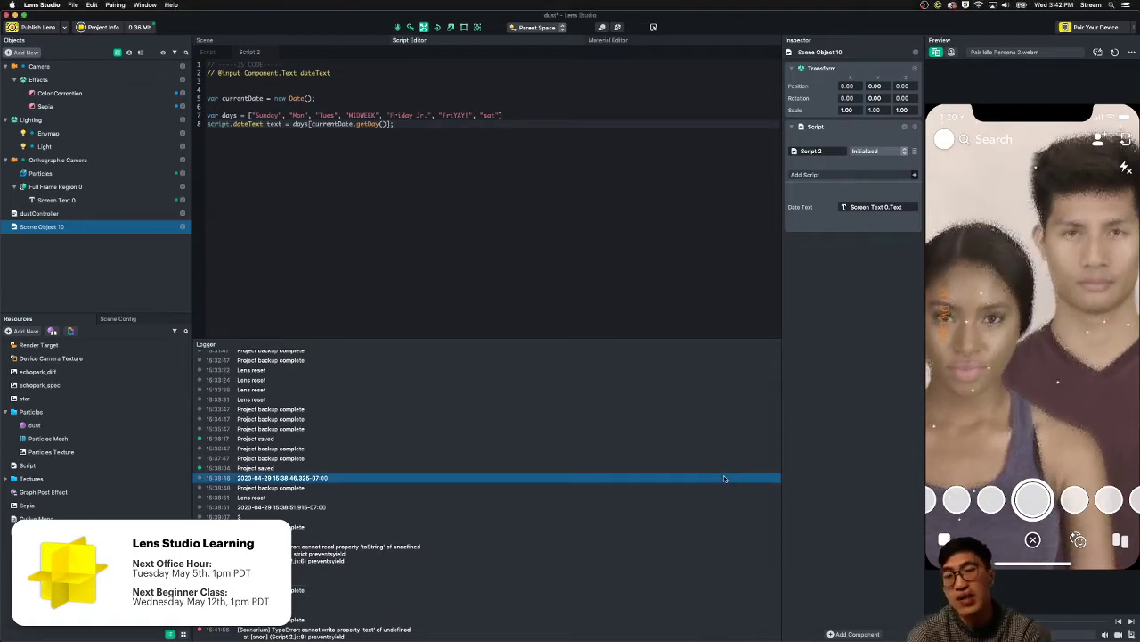
click(560, 108)
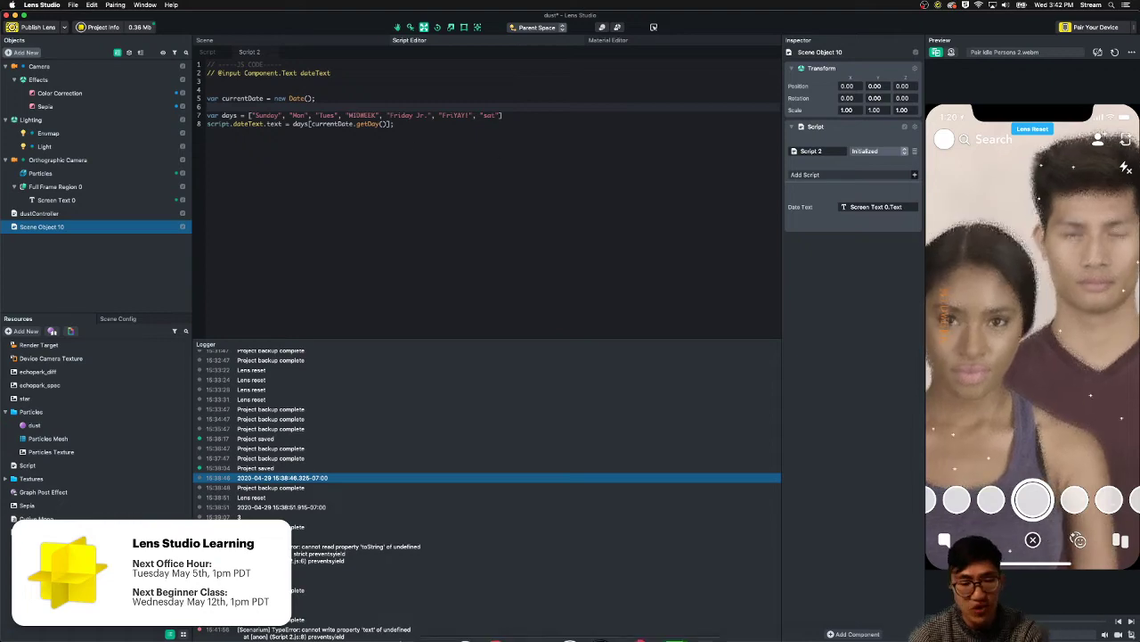
- Switch to Safari, open the Master API page of the Lens Studio API reference and search it for "userc" to find UserContextSystem
click(465, 624)
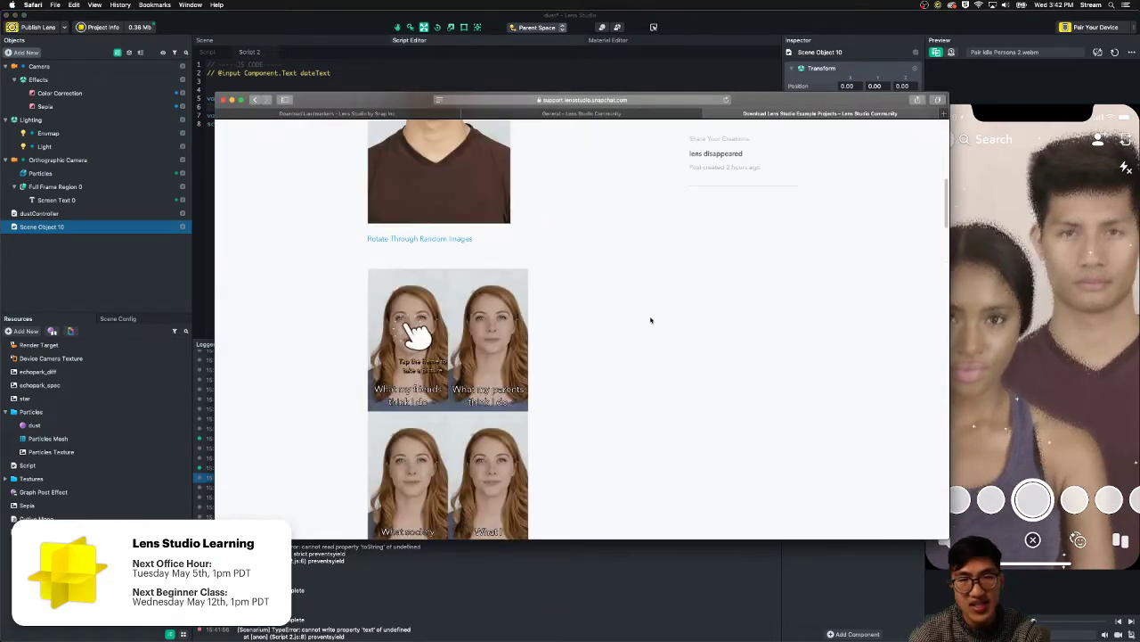
click(334, 115)
mouse_move(502, 150)
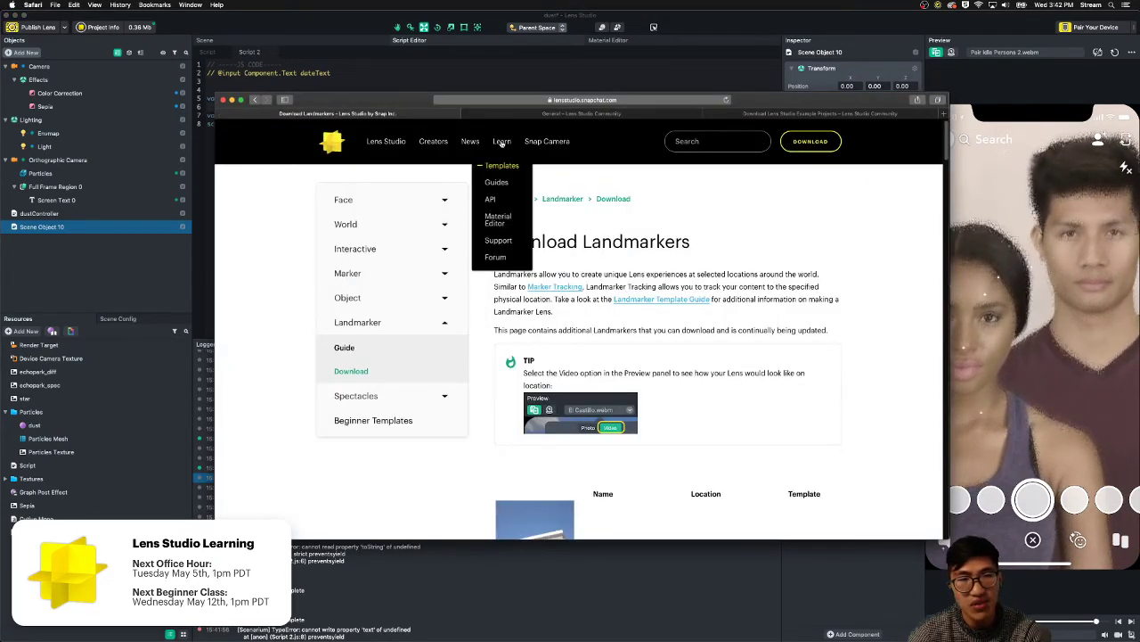
click(490, 199)
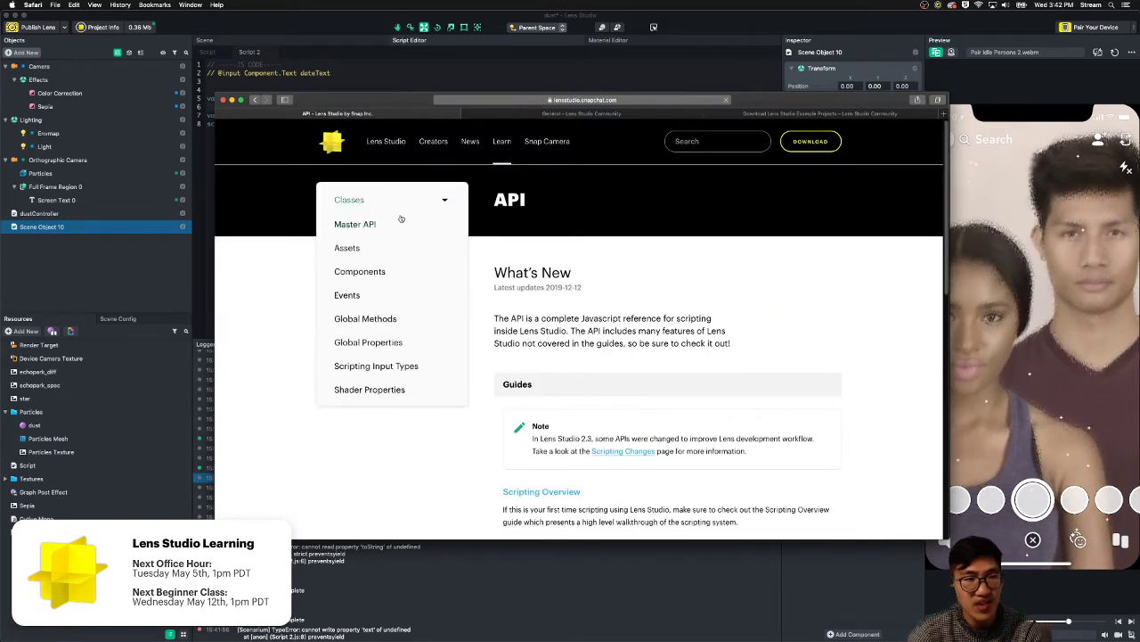
click(356, 225)
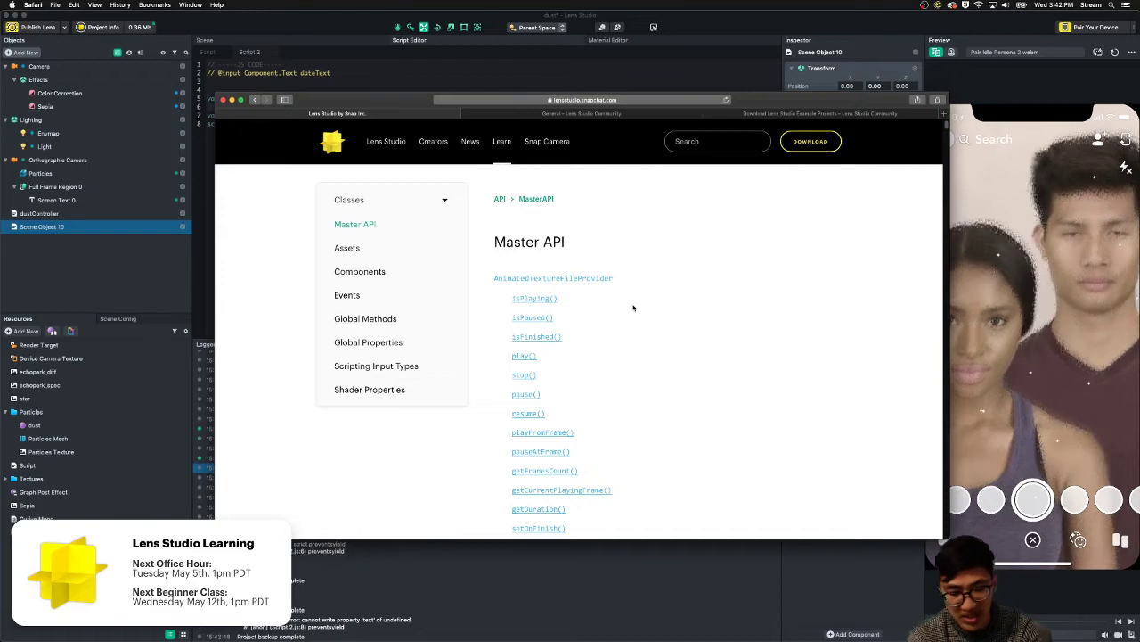
key(super+f)
text(use)
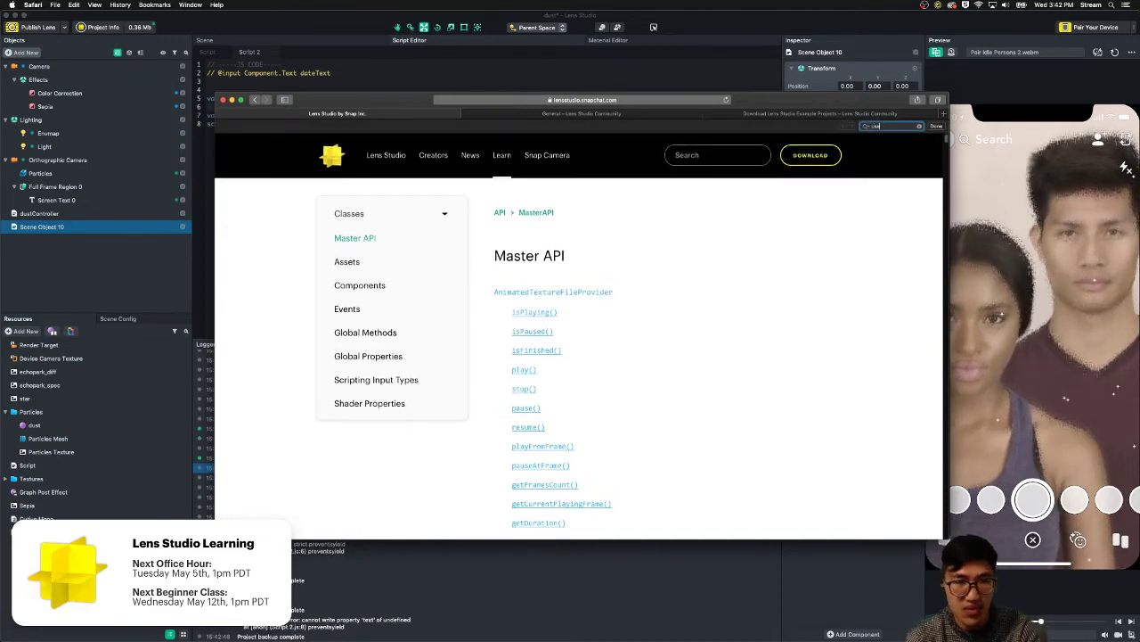
text(rc)
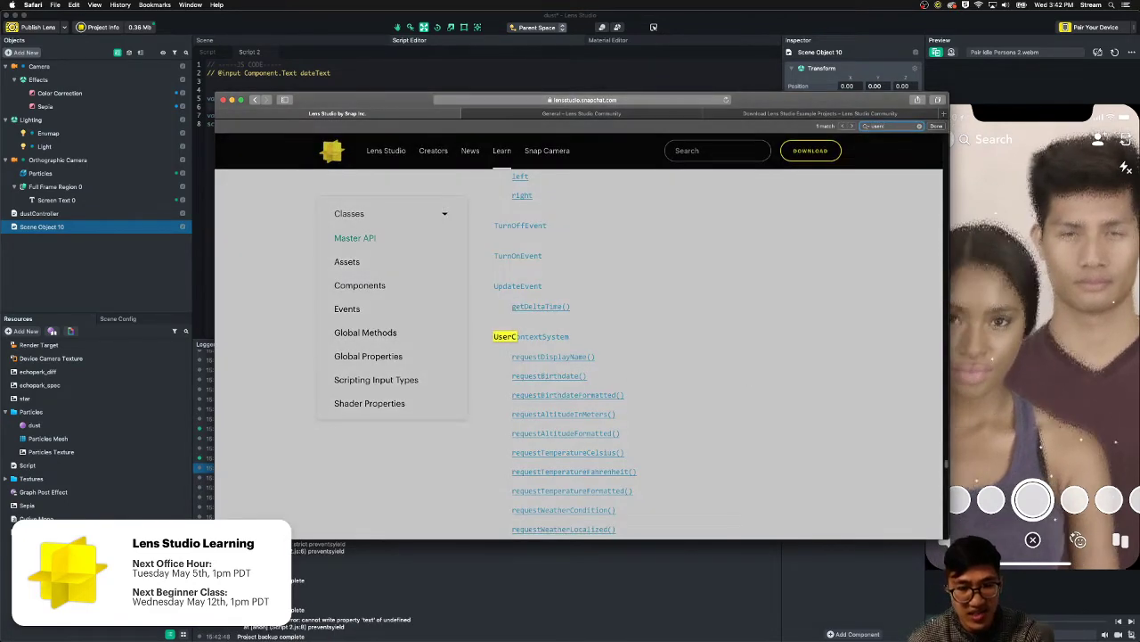
key(Escape)
scroll(675, 356, down, 2)
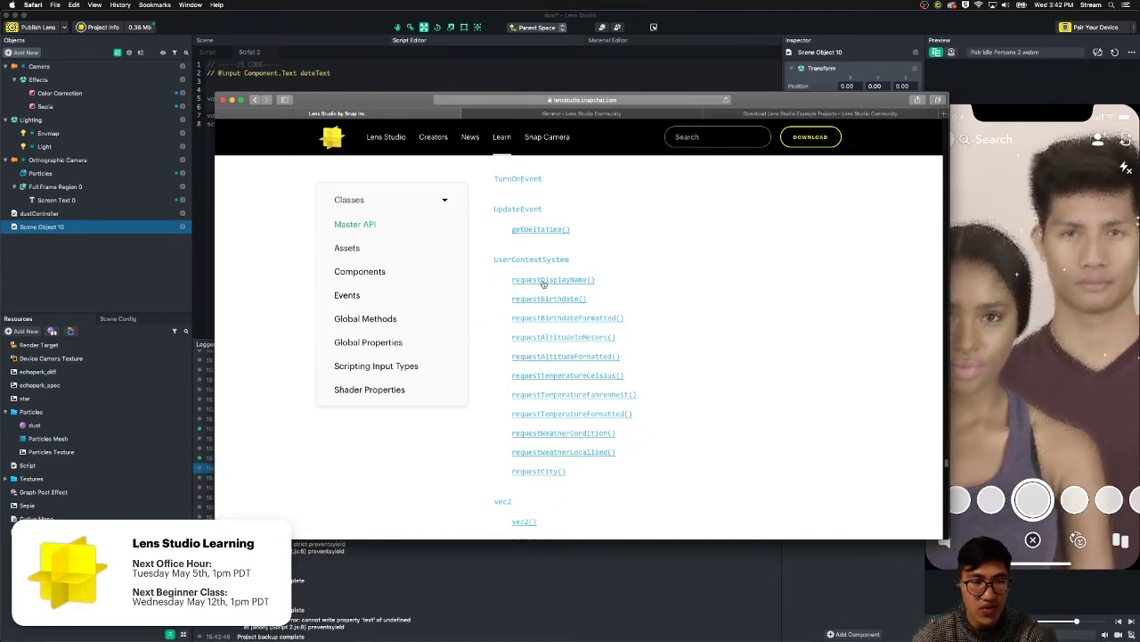
- Clear the text content of Screen Text 0 and open its list of insertable Dynamic Text options
click(150, 279)
click(114, 200)
click(112, 174)
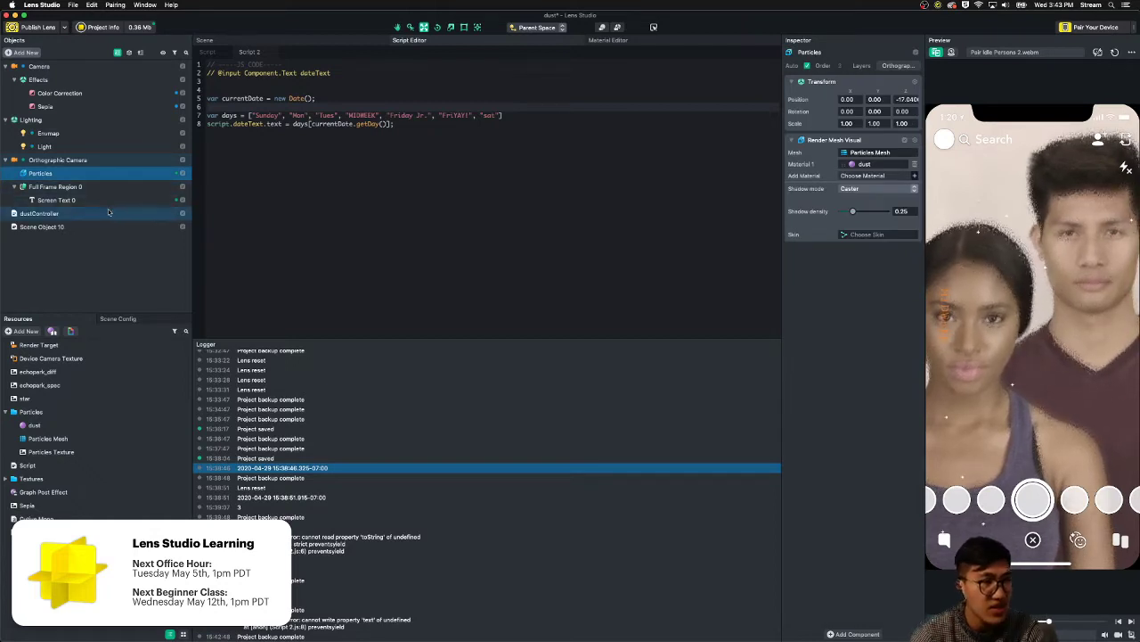
click(98, 199)
key(BackSpace)
key(BackSpace)
key(BackSpace)
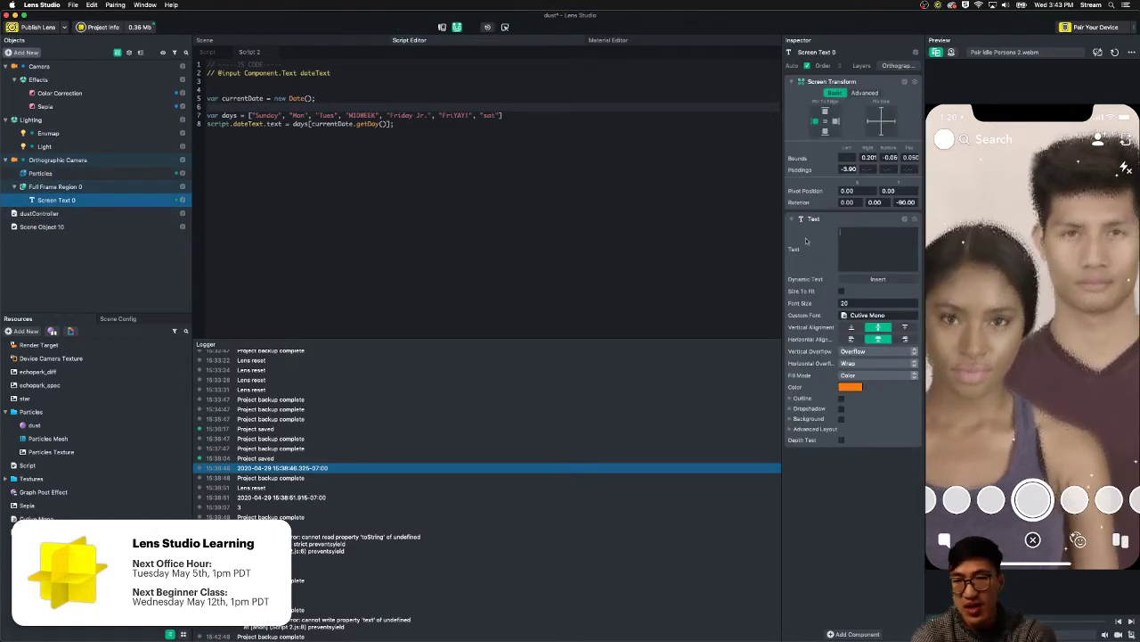
click(882, 280)
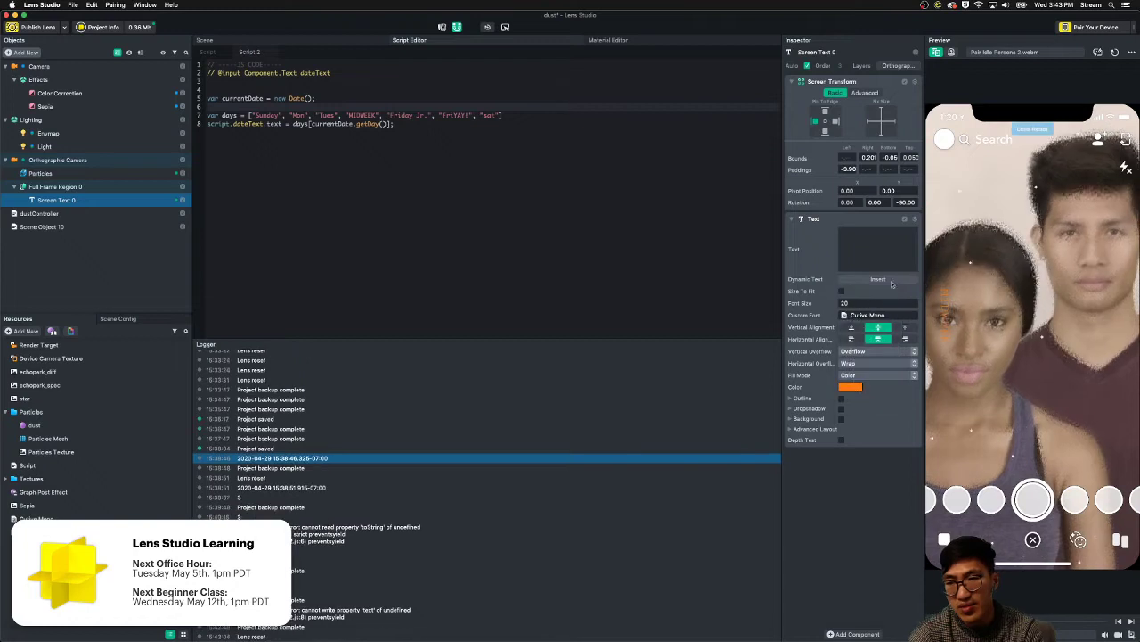
click(880, 279)
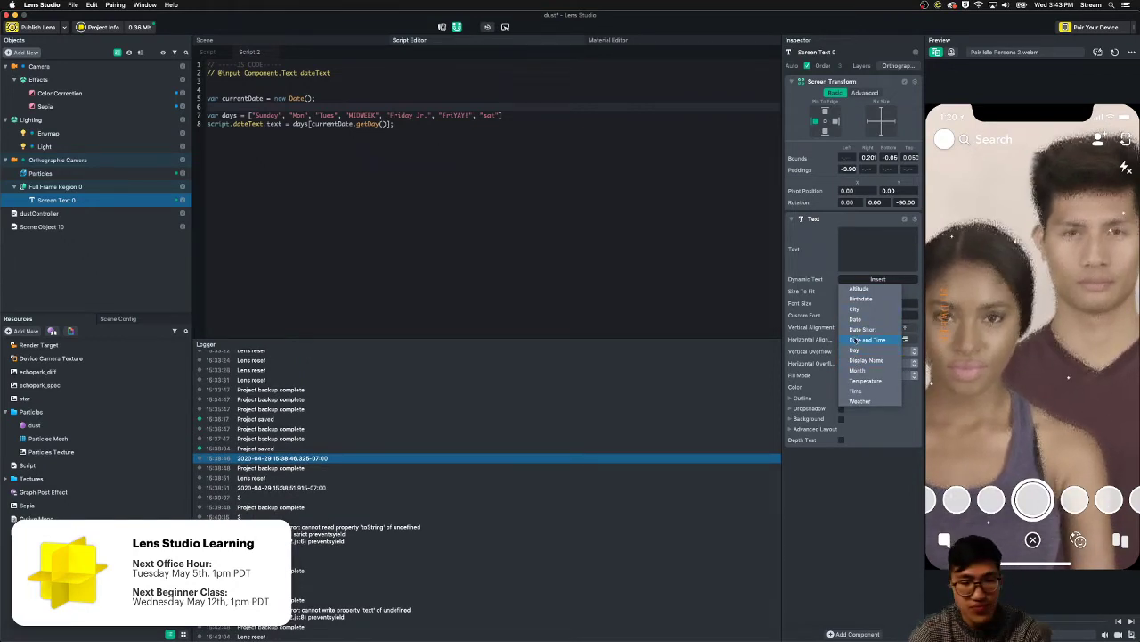
- Switch back to Safari and open the requestDisplayName() reference listed under UserContextSystem
key(super+Tab)
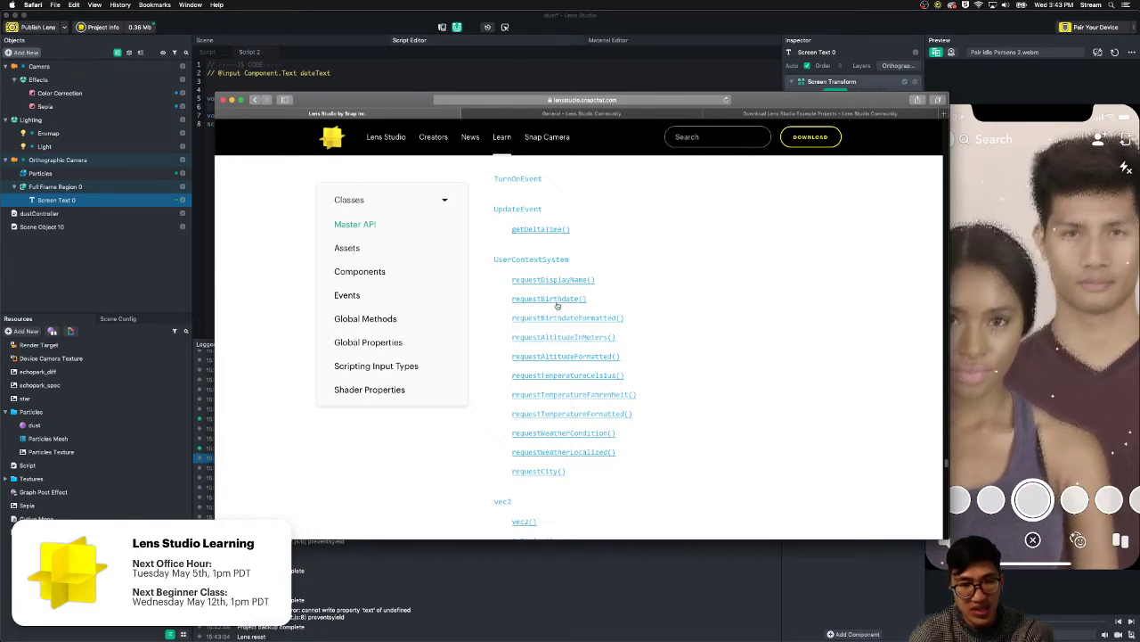
scroll(707, 453, up, 1)
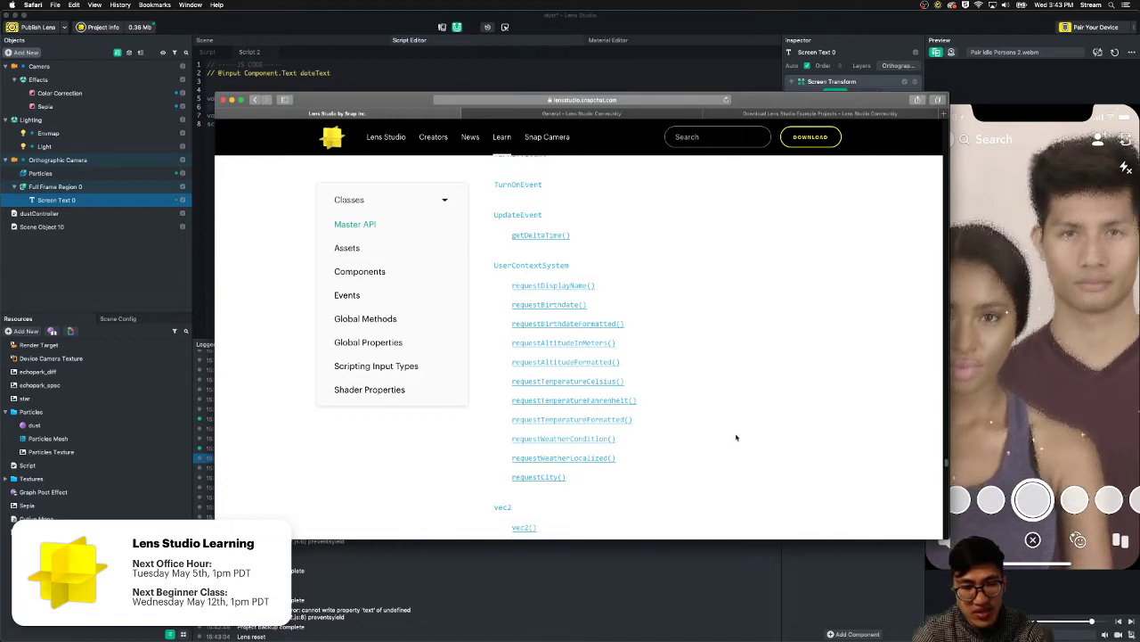
scroll(736, 437, down, 2)
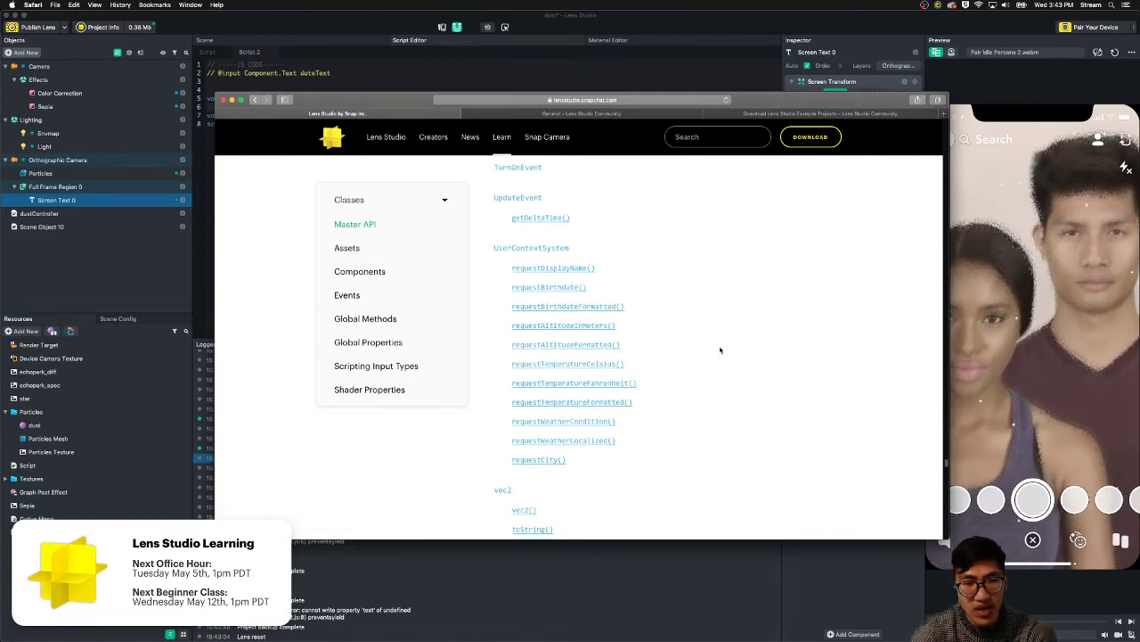
click(568, 268)
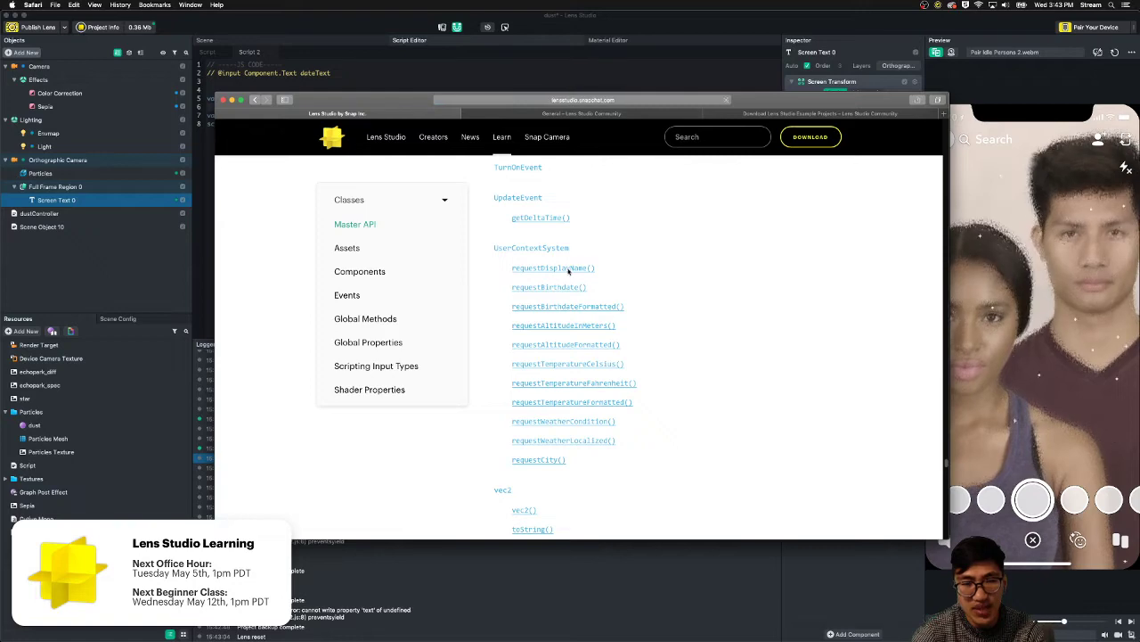
scroll(668, 330, down, 5)
scroll(669, 367, up, 5)
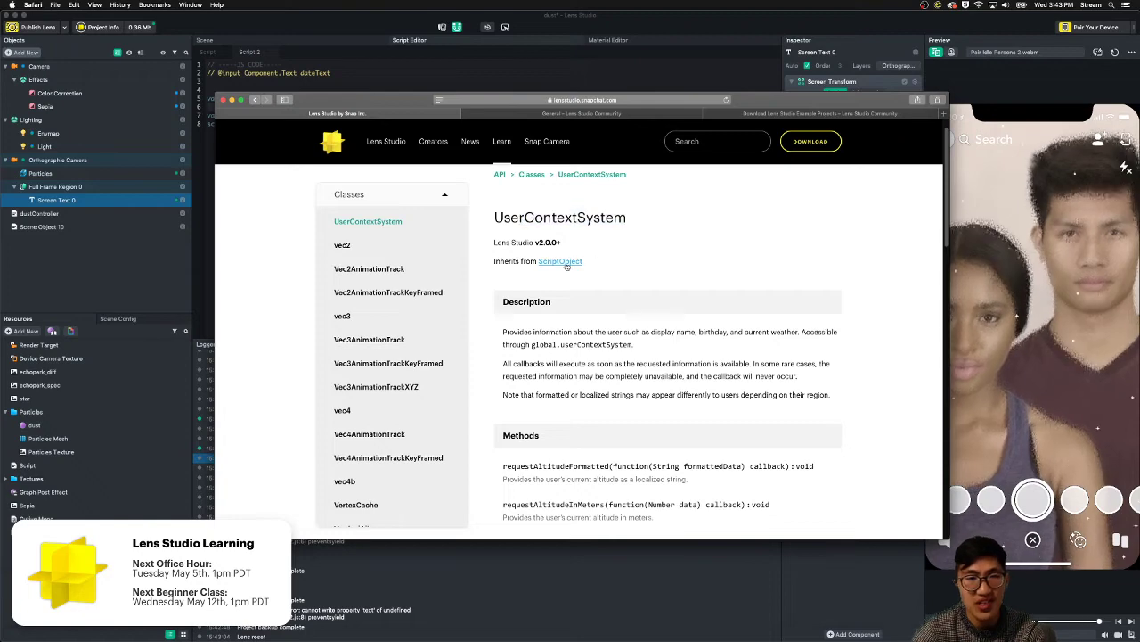
click(561, 261)
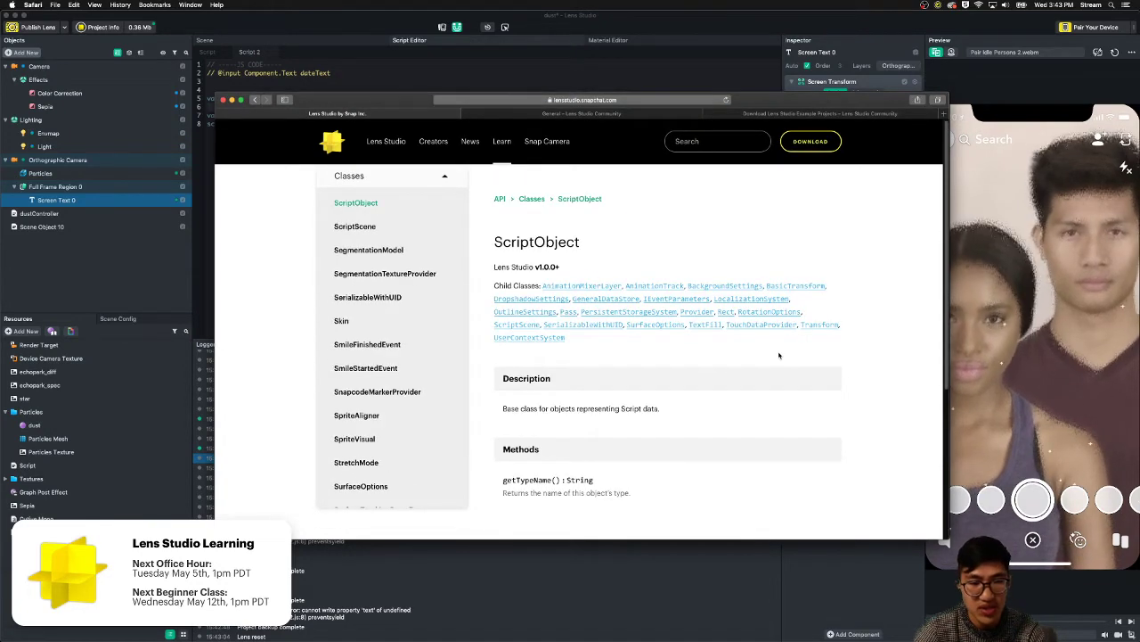
scroll(780, 356, down, 6)
key(super+bracketleft)
- Copy the requestDisplayName example from the UserContextSystem page, switch to Lens Studio and paste it below the script.dateText.text assignment in Script 2
scroll(781, 357, down, 12)
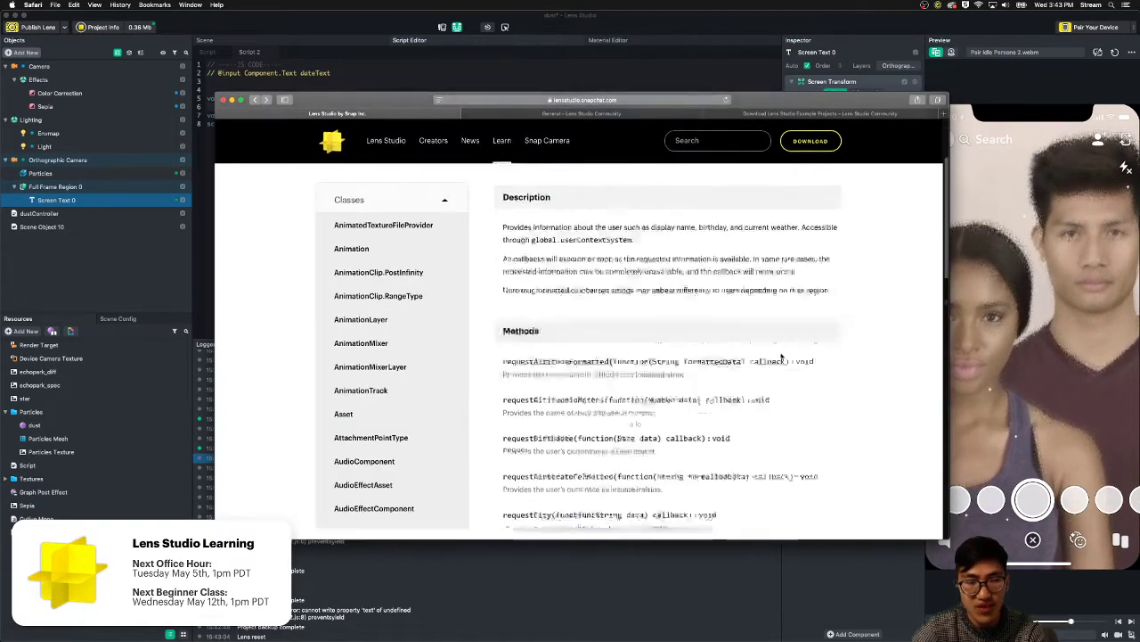
scroll(782, 356, down, 6)
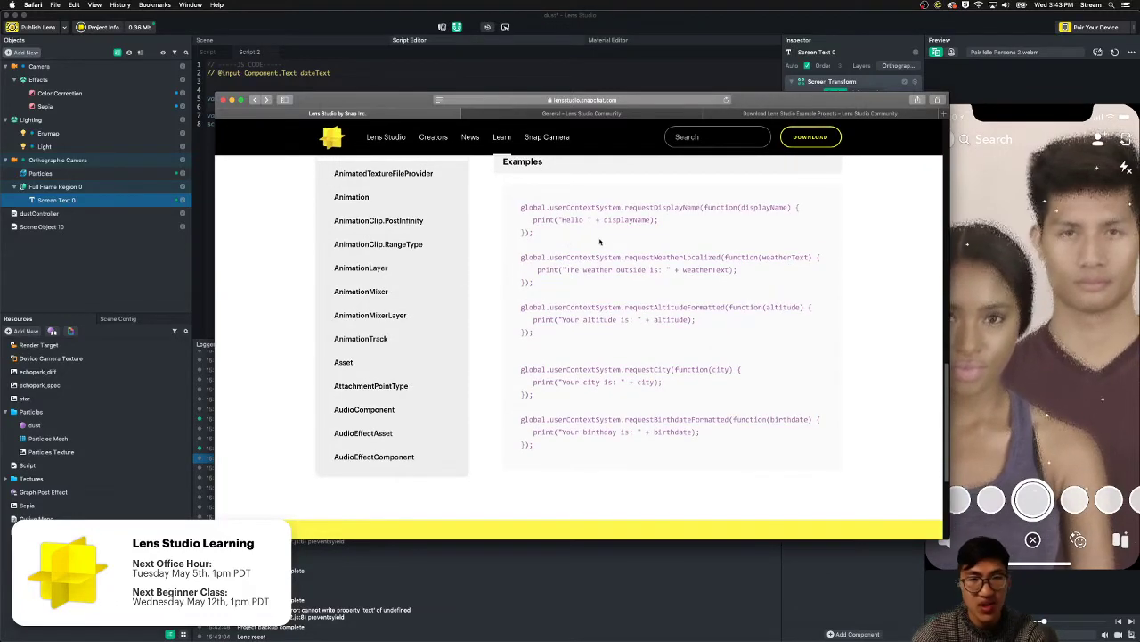
drag(600, 241, 507, 203)
key(super+c)
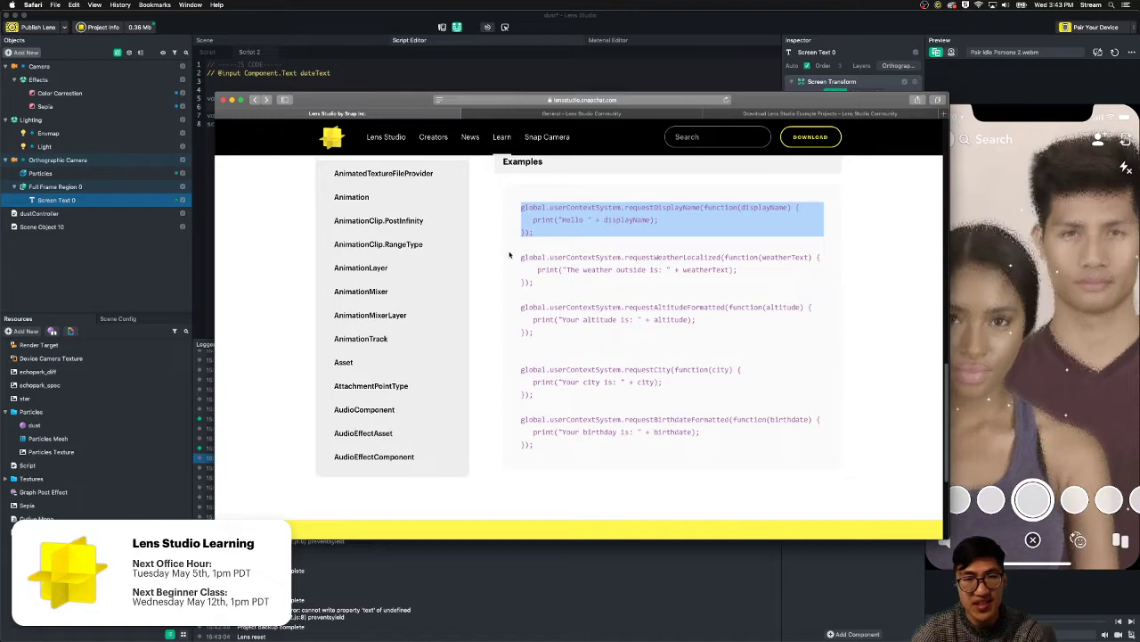
key(super+Tab)
key(Return)
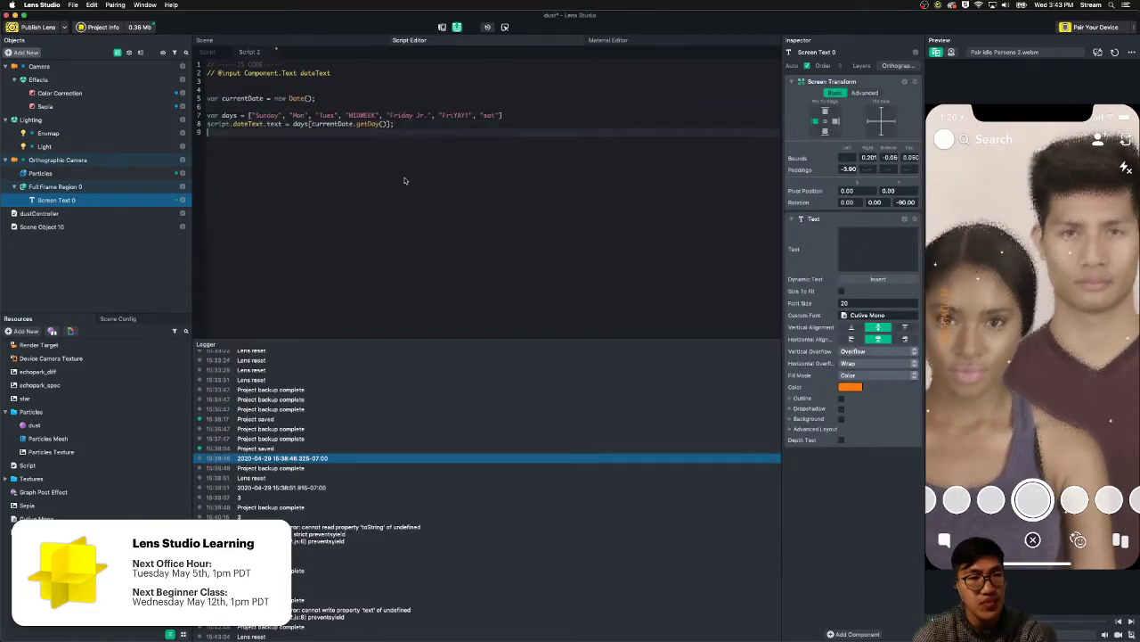
key(super+v)
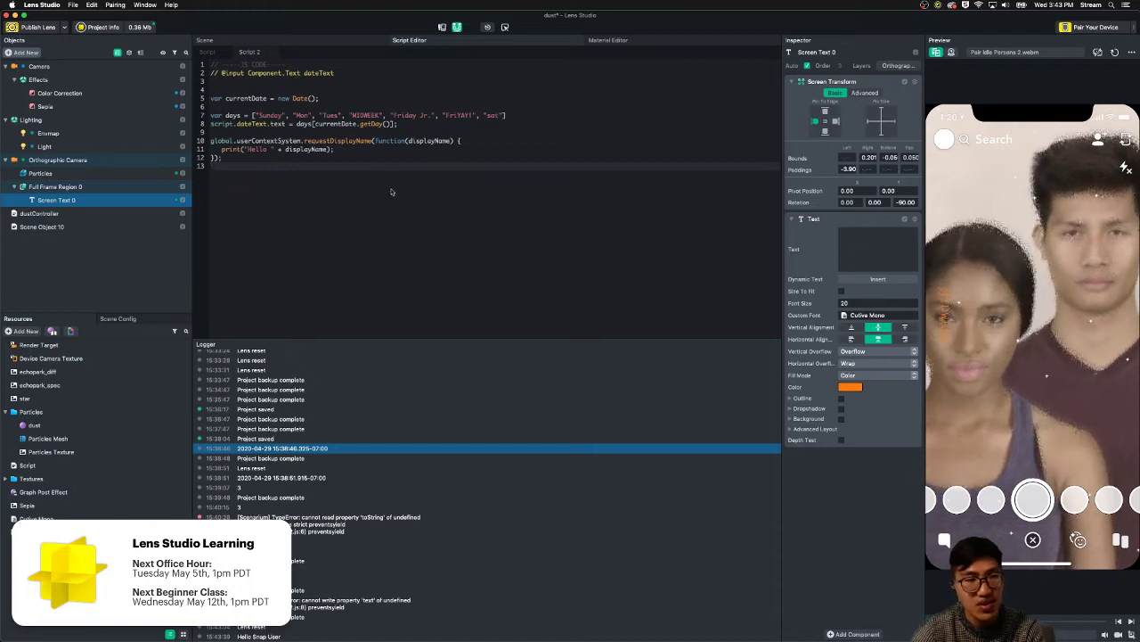
click(281, 636)
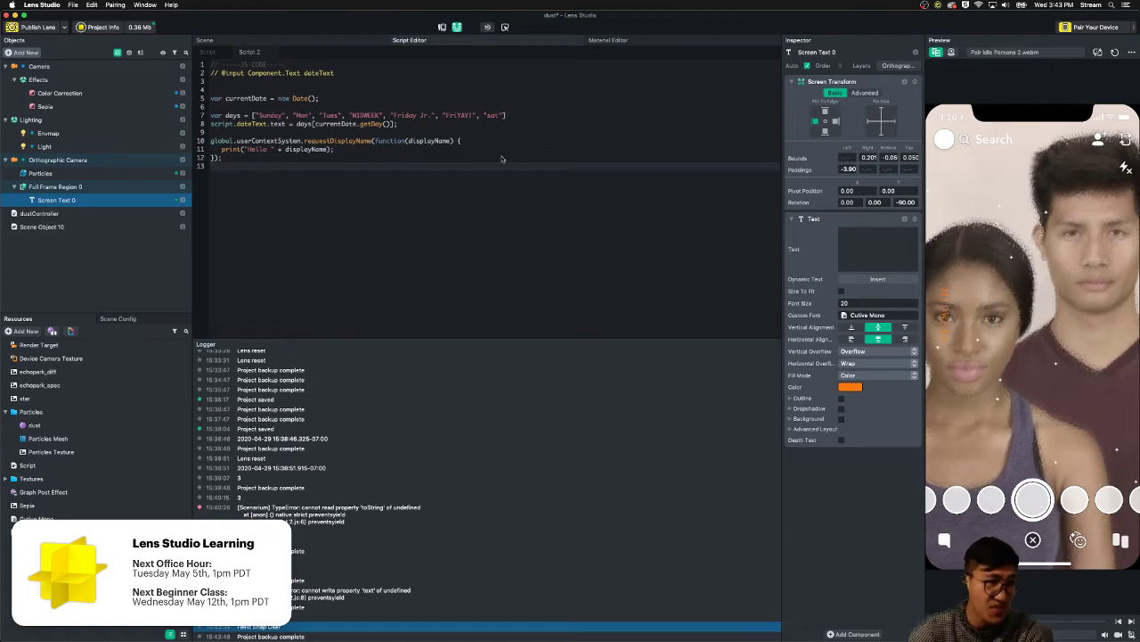
click(516, 152)
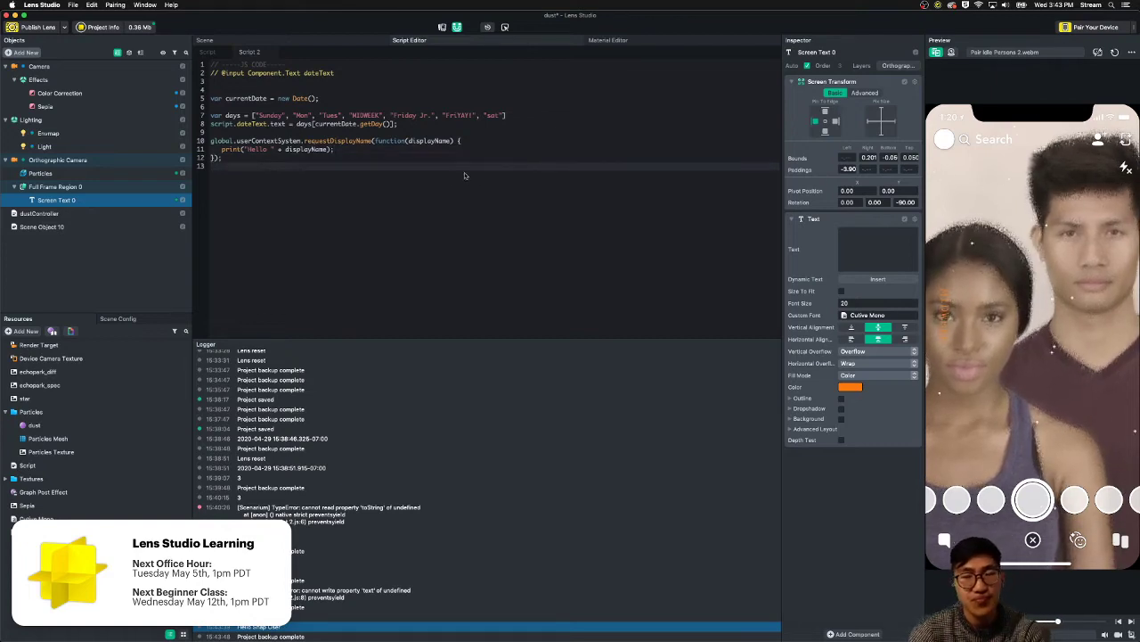
- Duplicate Screen Text 0 within Full Frame Region 0
click(107, 187)
click(107, 201)
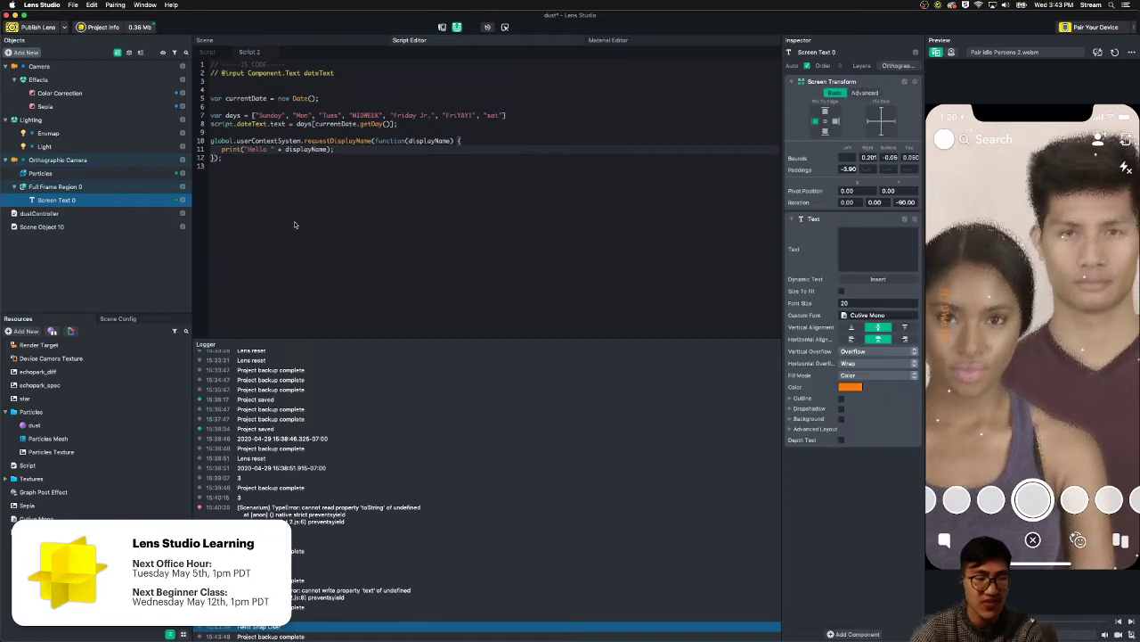
key(super+d)
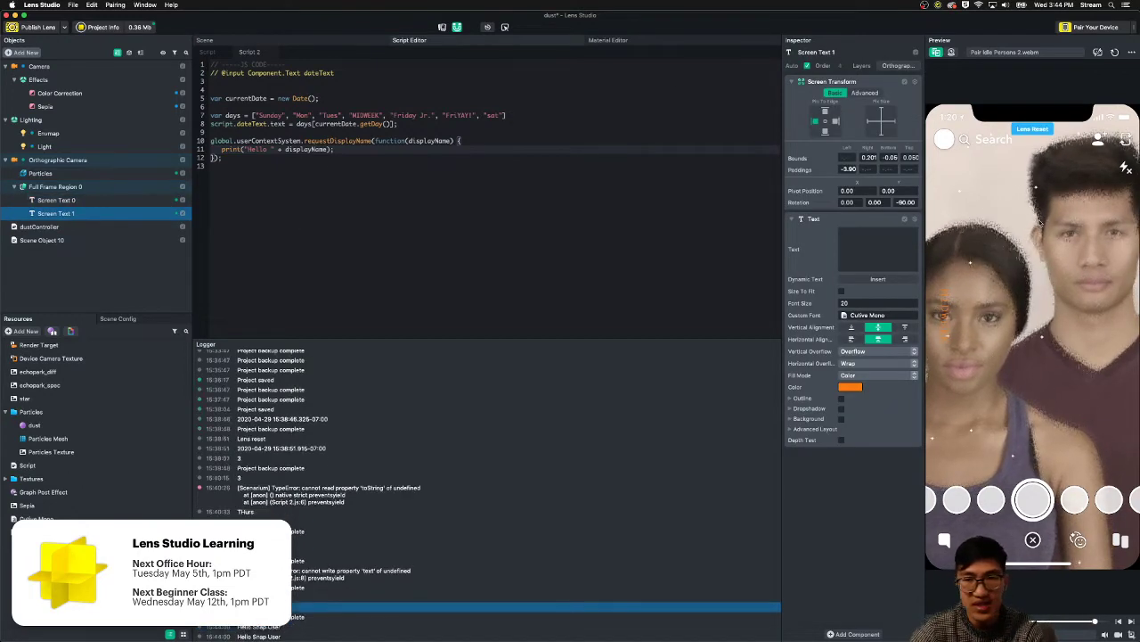
- Set Screen Text 1's Z rotation to 0 and place it, reading "My Text", across the full width near the frame's upper edge
click(298, 42)
scroll(454, 167, up, 3)
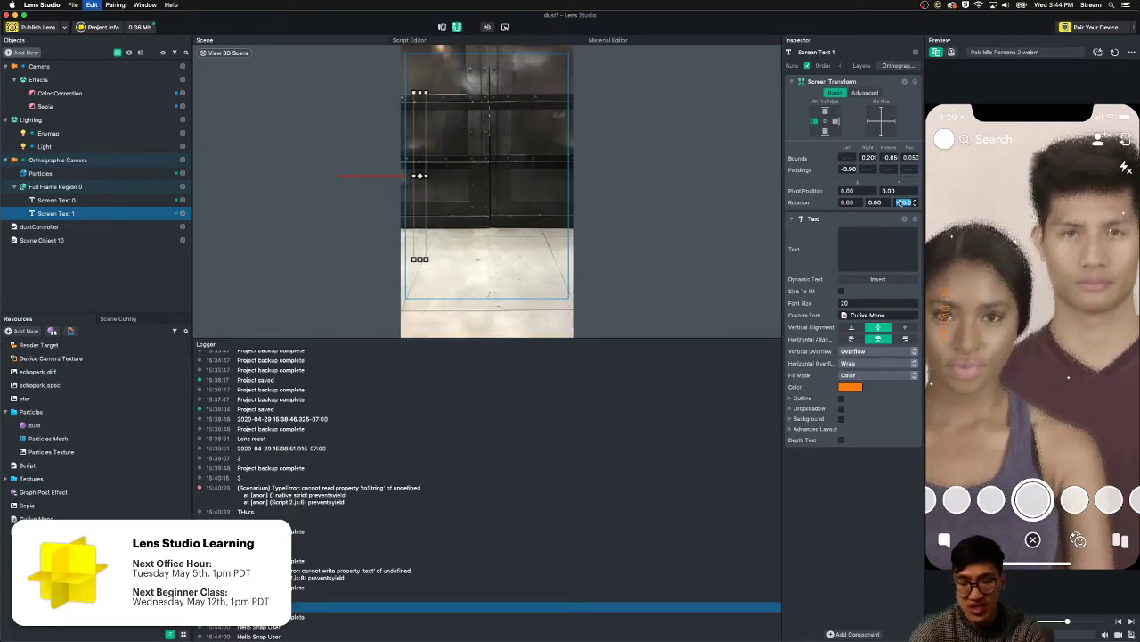
key(Return)
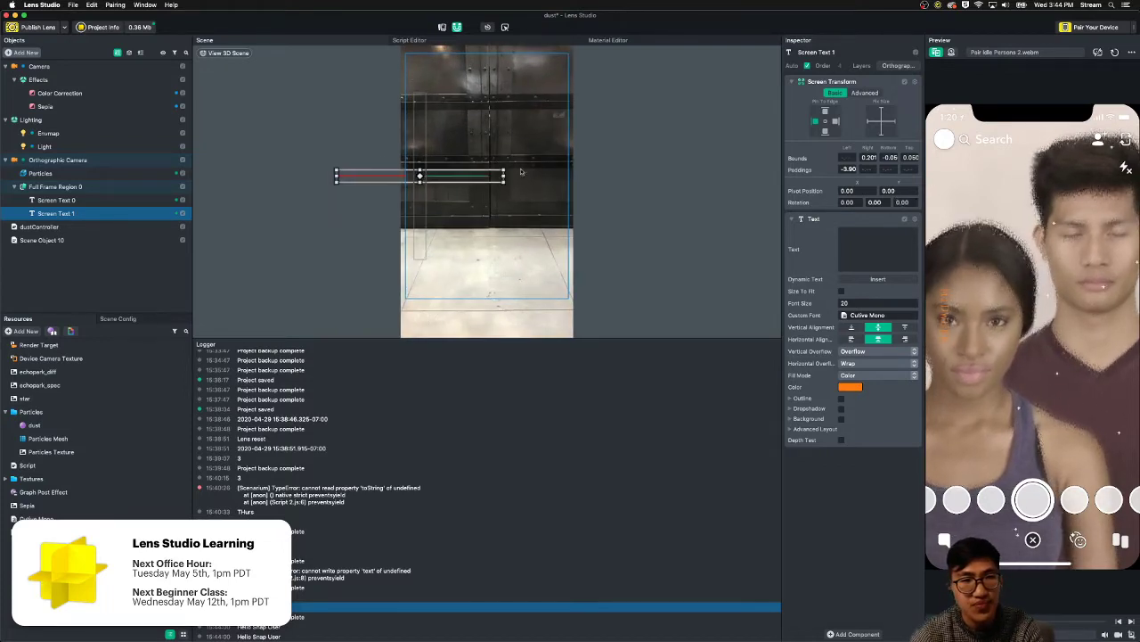
drag(458, 178, 535, 140)
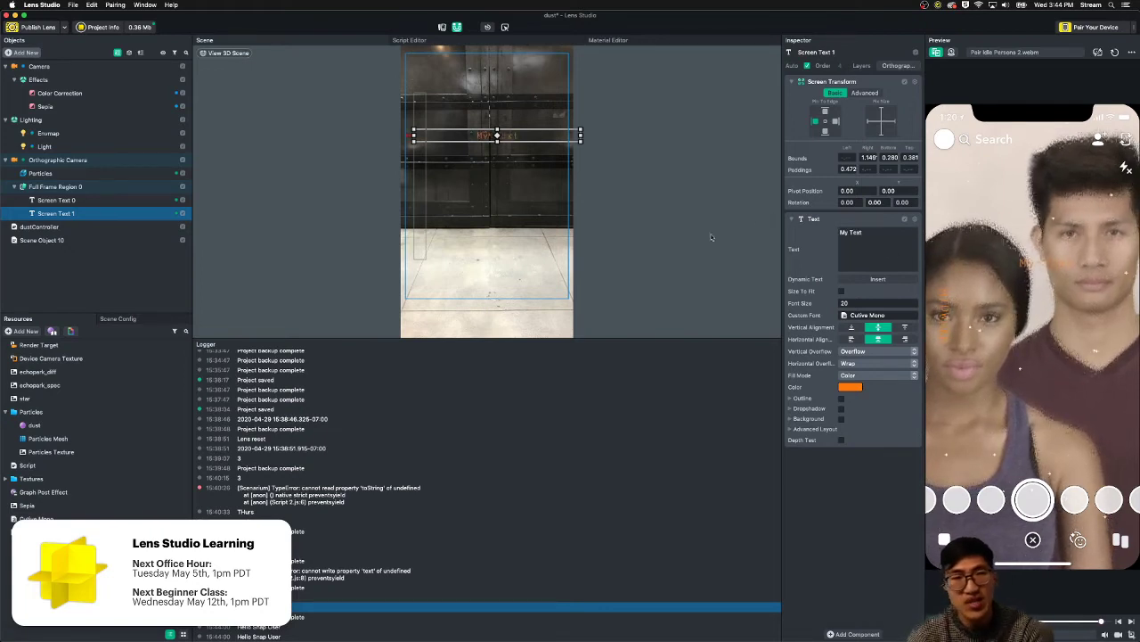
drag(503, 125, 568, 78)
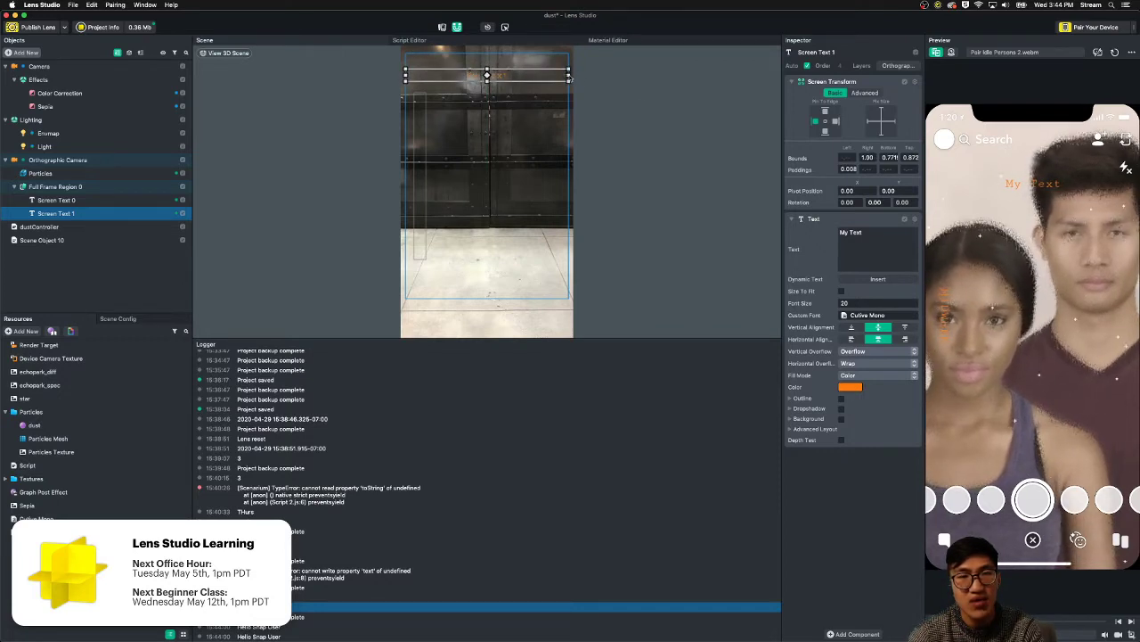
- Add the Caveat font and assign it as the custom font of Screen Text 1
click(854, 319)
click(481, 216)
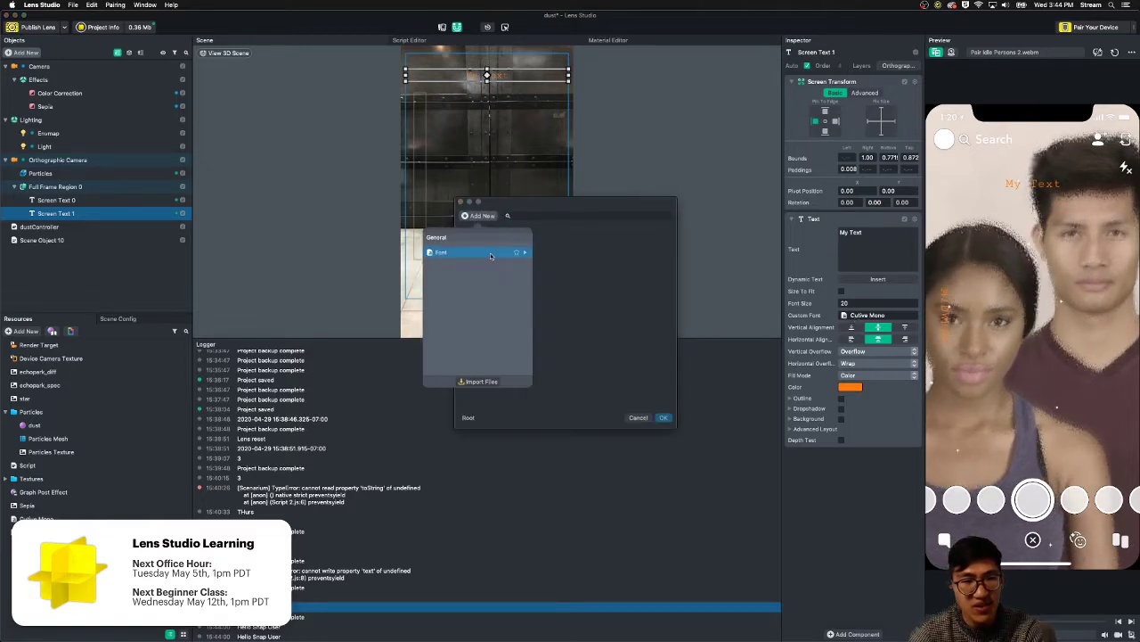
mouse_move(490, 254)
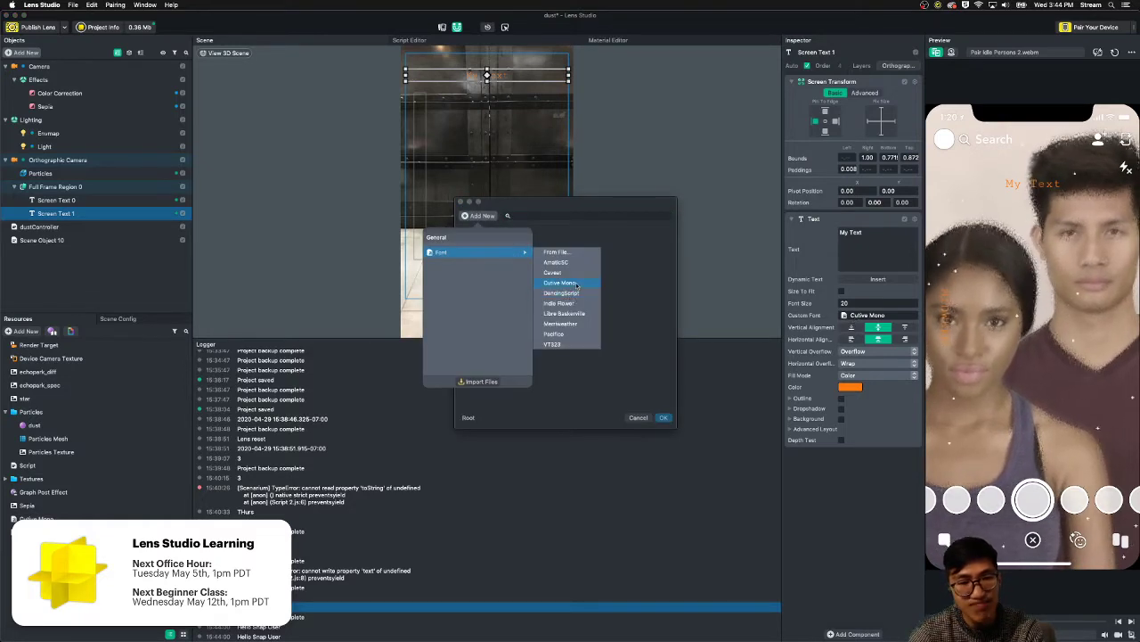
click(574, 272)
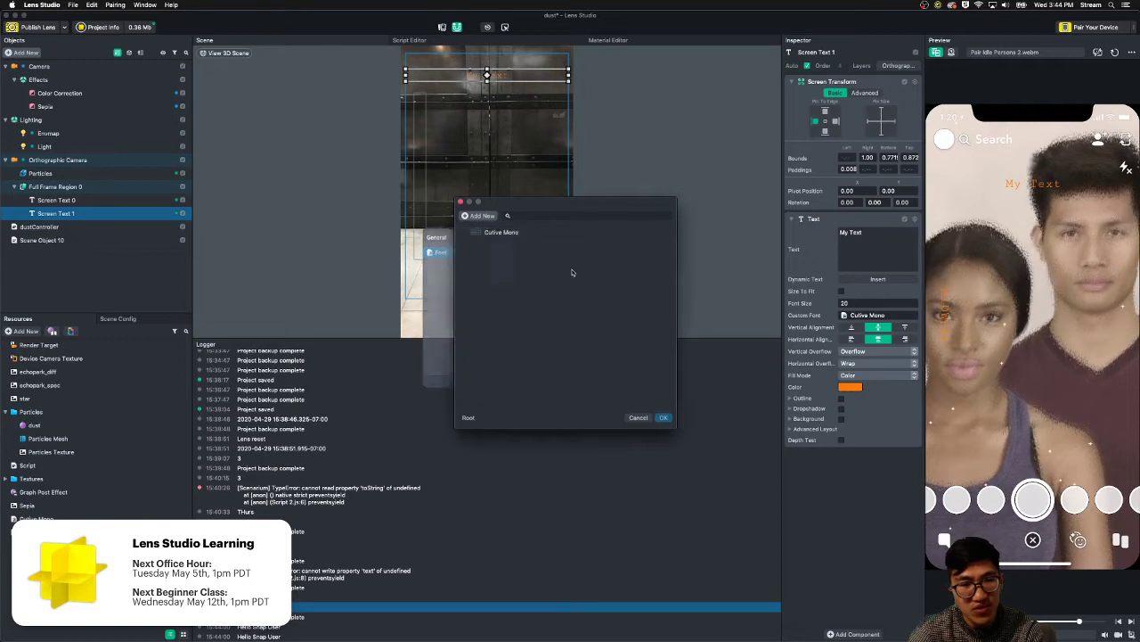
double_click(523, 233)
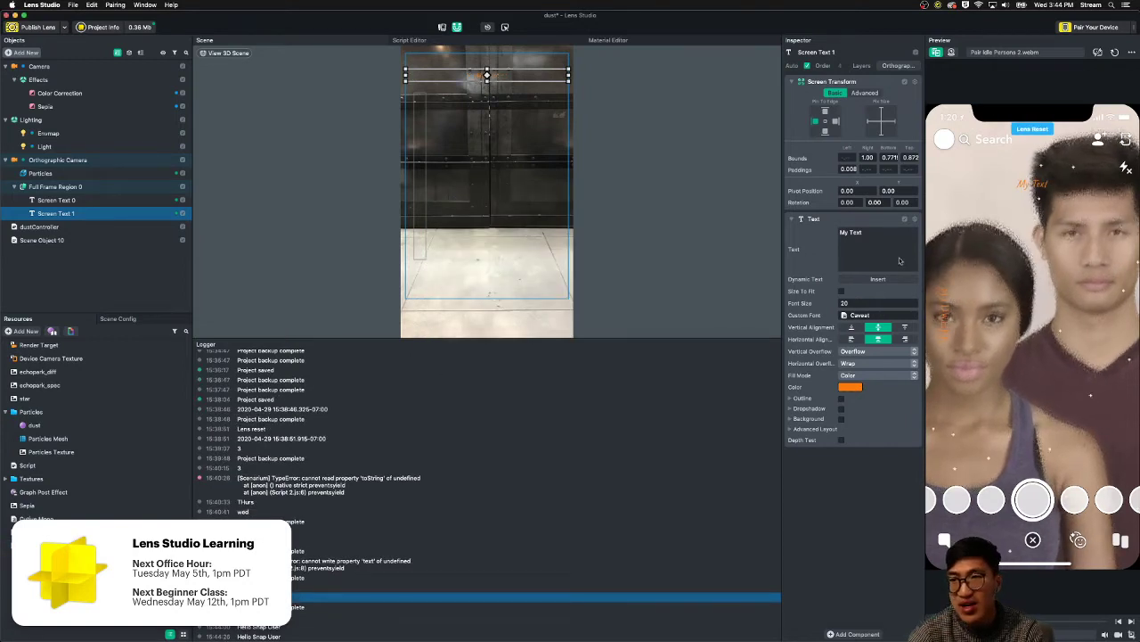
- Set the text color of Screen Text 1 to the white preset Snow and accept it
click(840, 387)
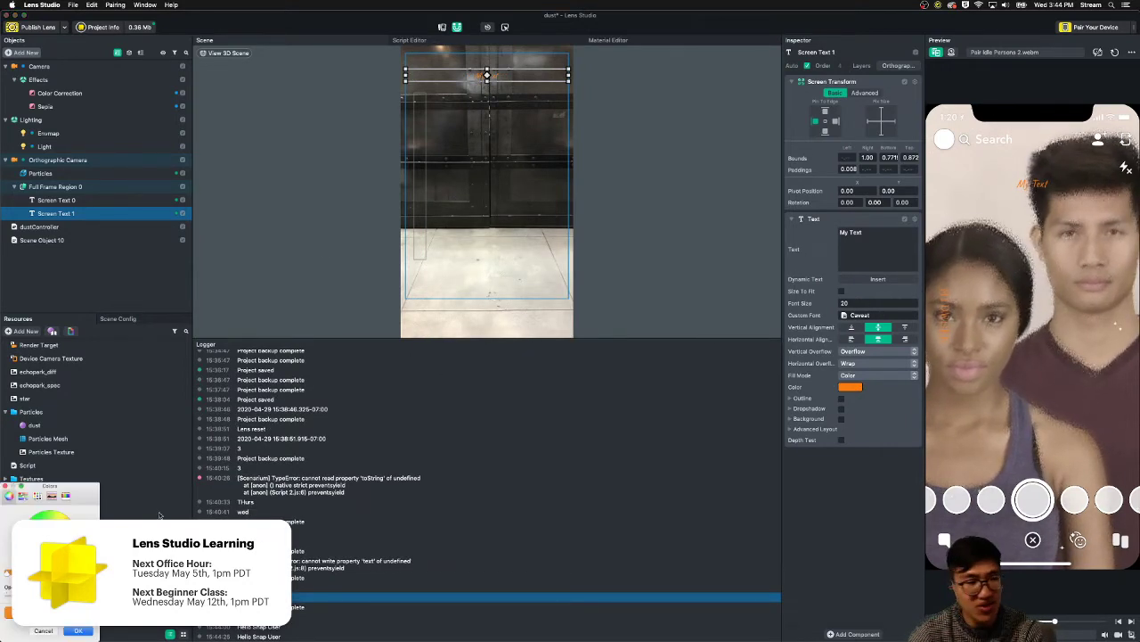
click(50, 515)
click(64, 495)
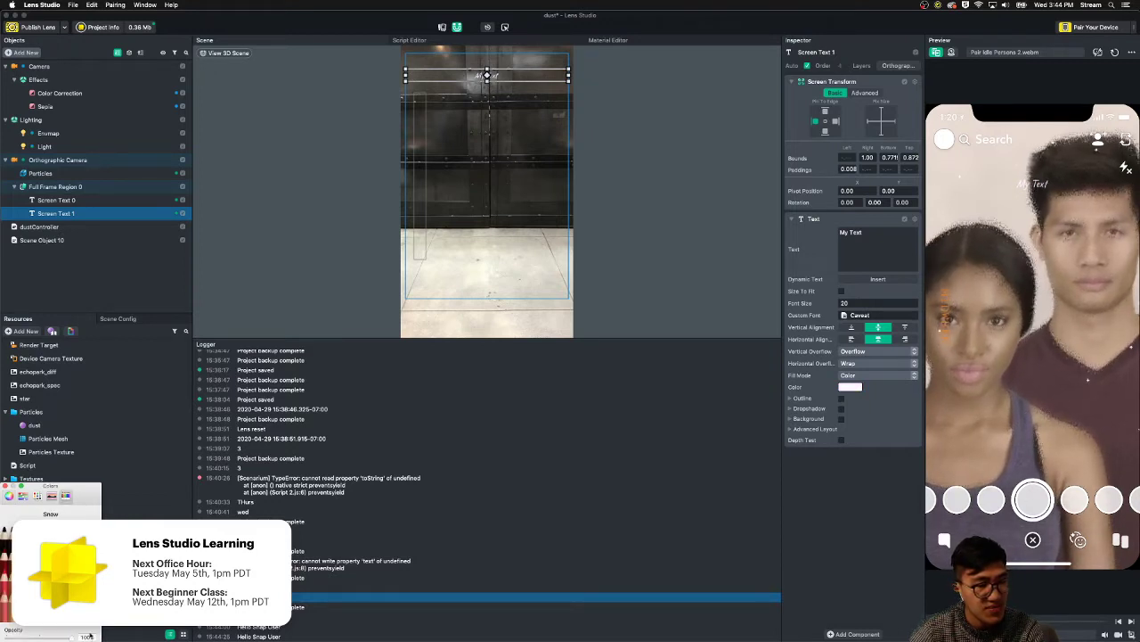
drag(88, 486, 141, 433)
click(135, 619)
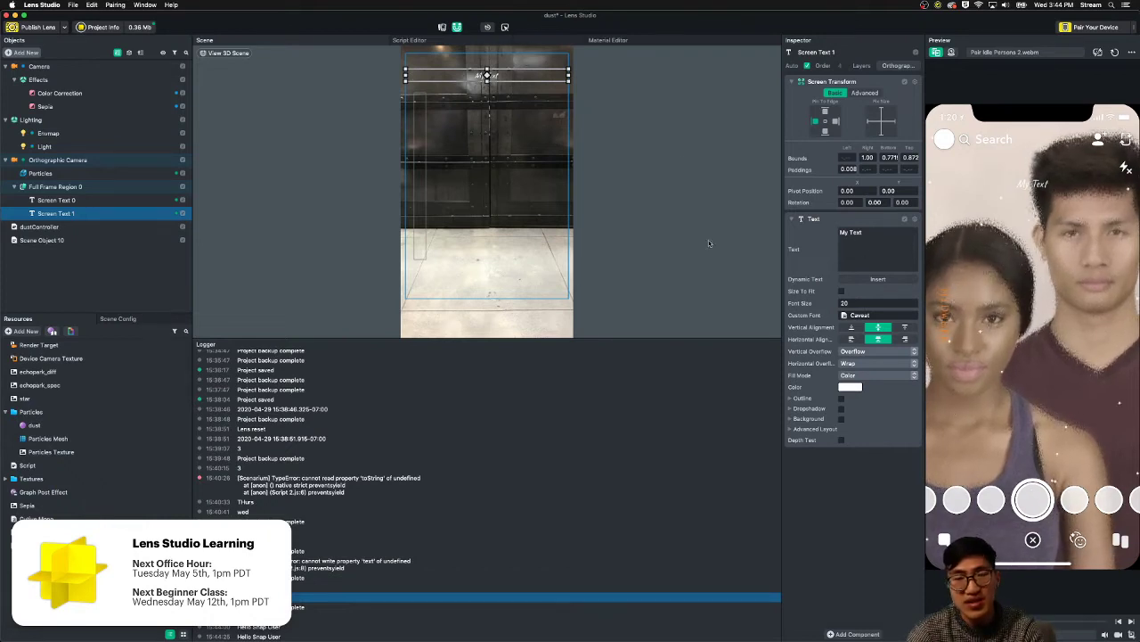
- Insert the Date and Time dynamic text into Screen Text 0
click(75, 200)
click(77, 212)
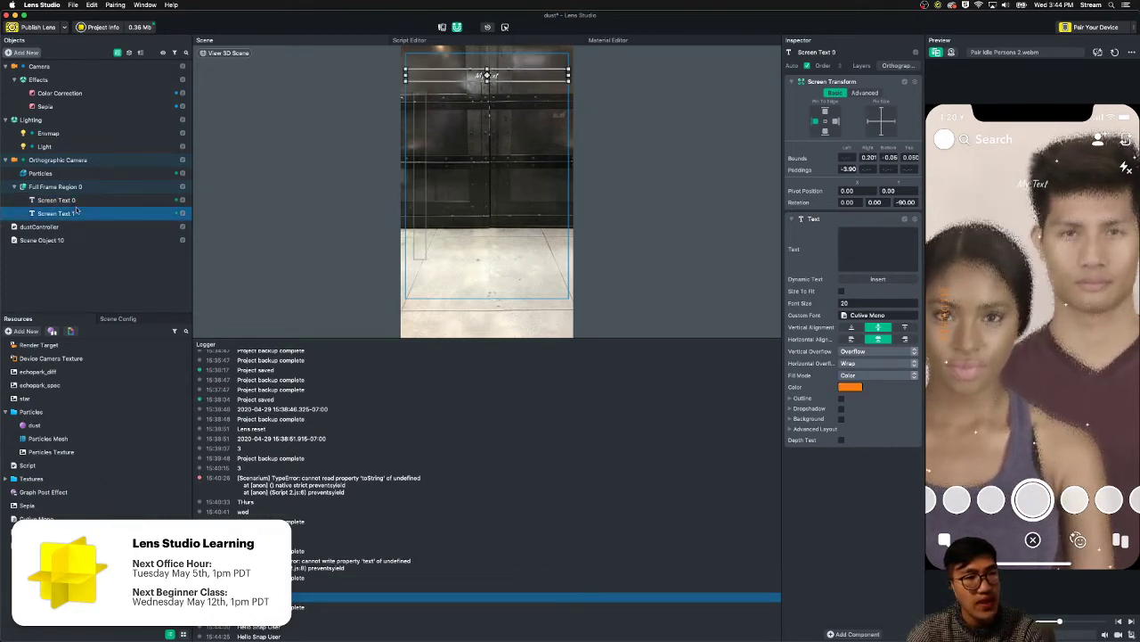
click(75, 201)
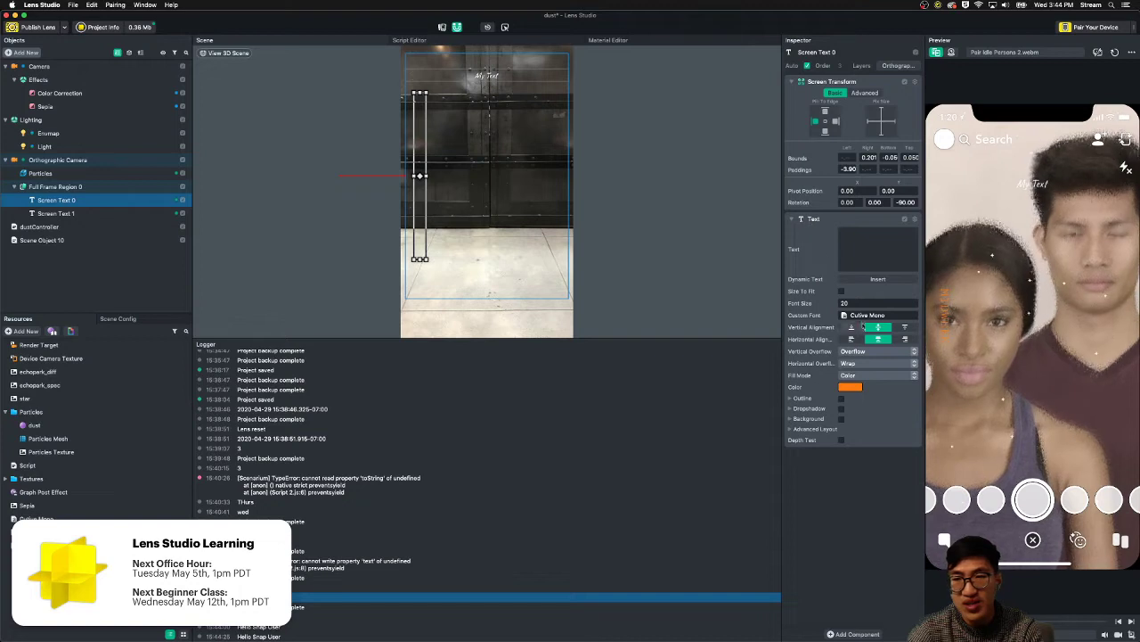
click(857, 279)
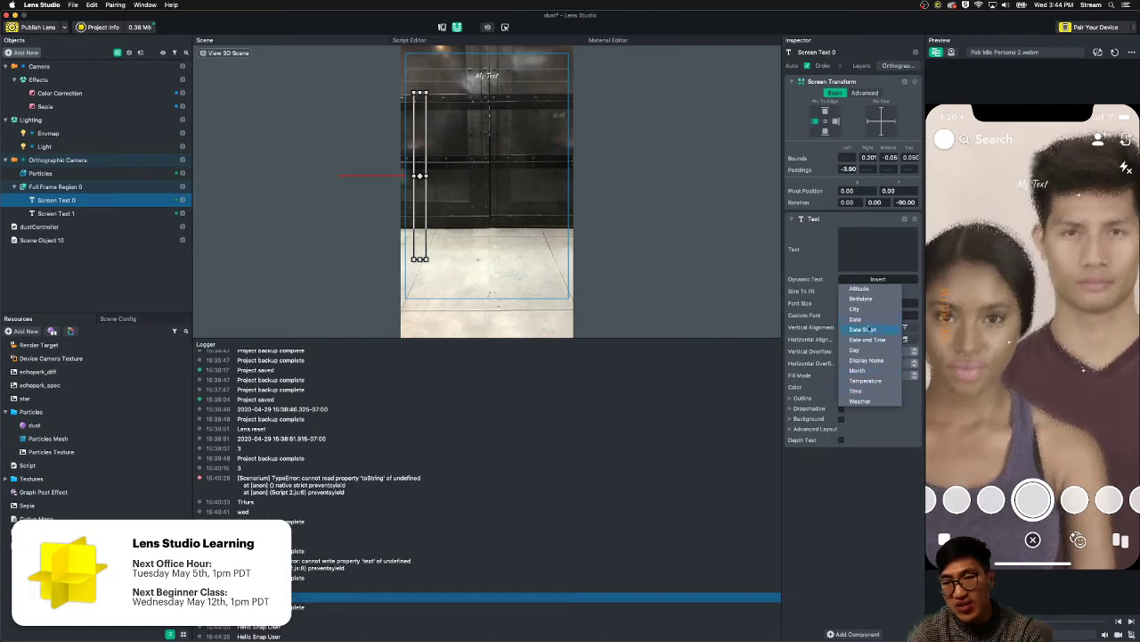
click(866, 339)
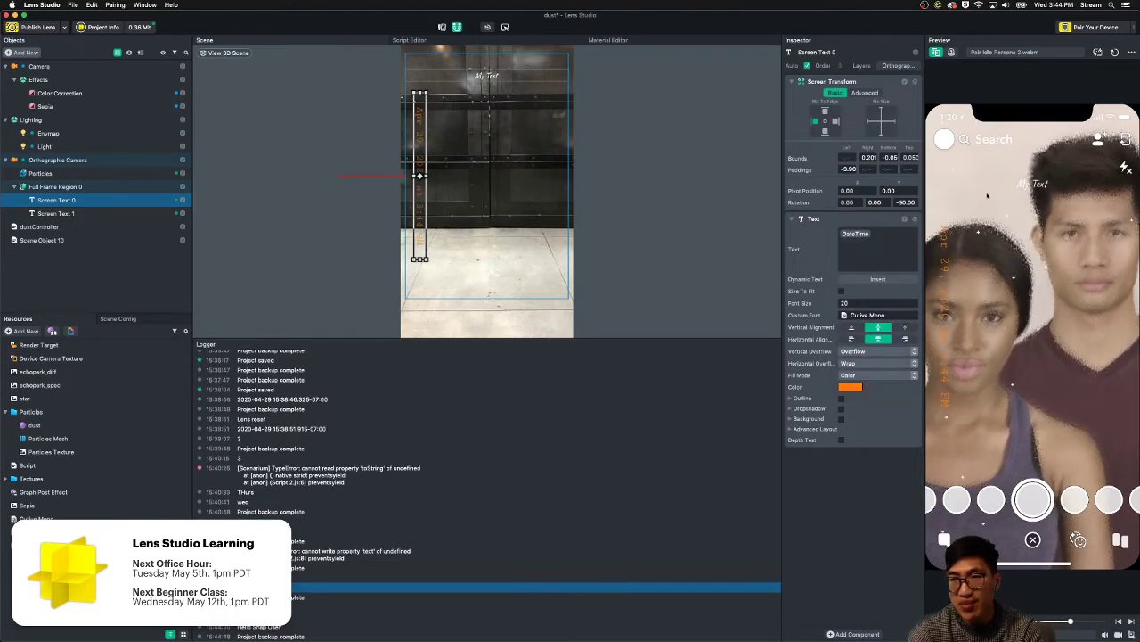
- Rename Screen Text 0 to "Date and Time" and Screen Text 1 to "Custom Text"
right_click(47, 202)
click(62, 207)
text(Dat)
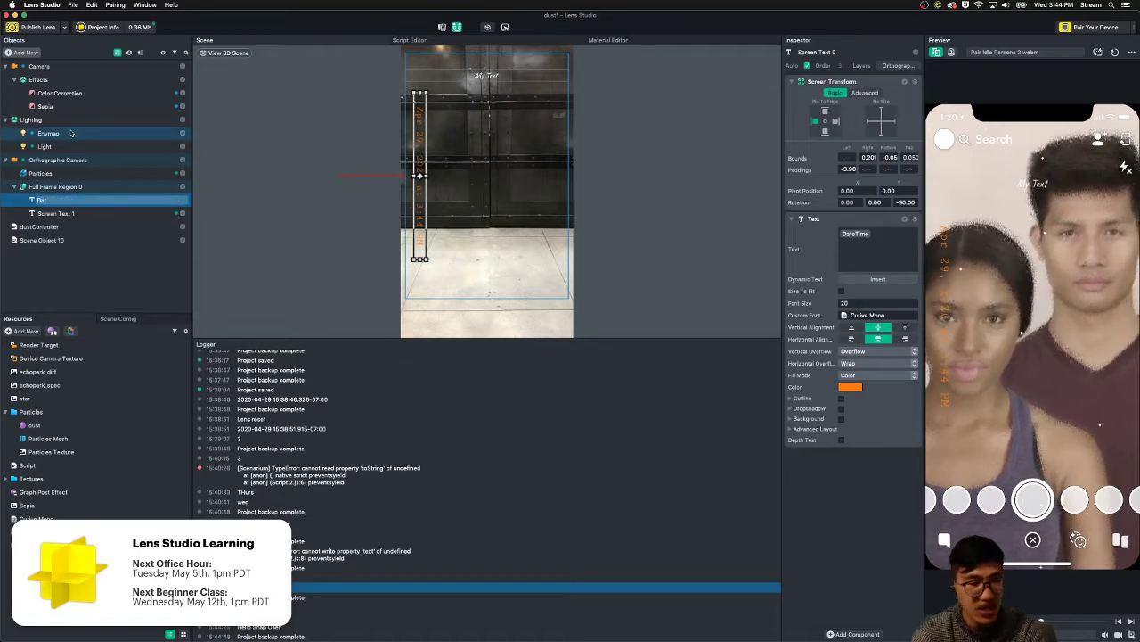
text(e and Time)
key(Tab)
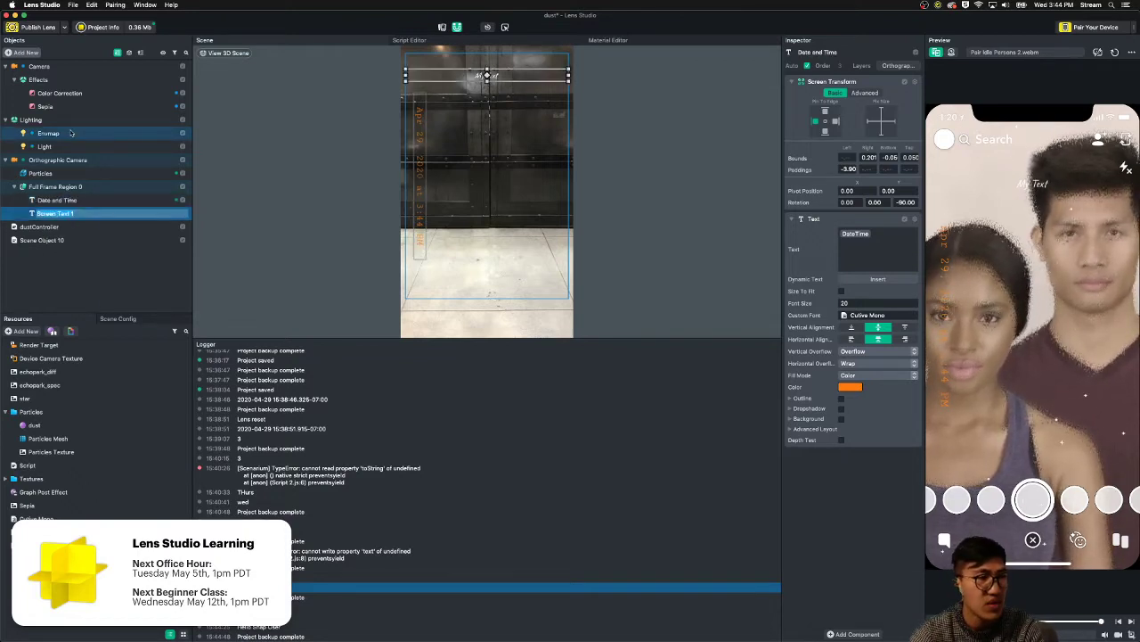
text(Custom Te)
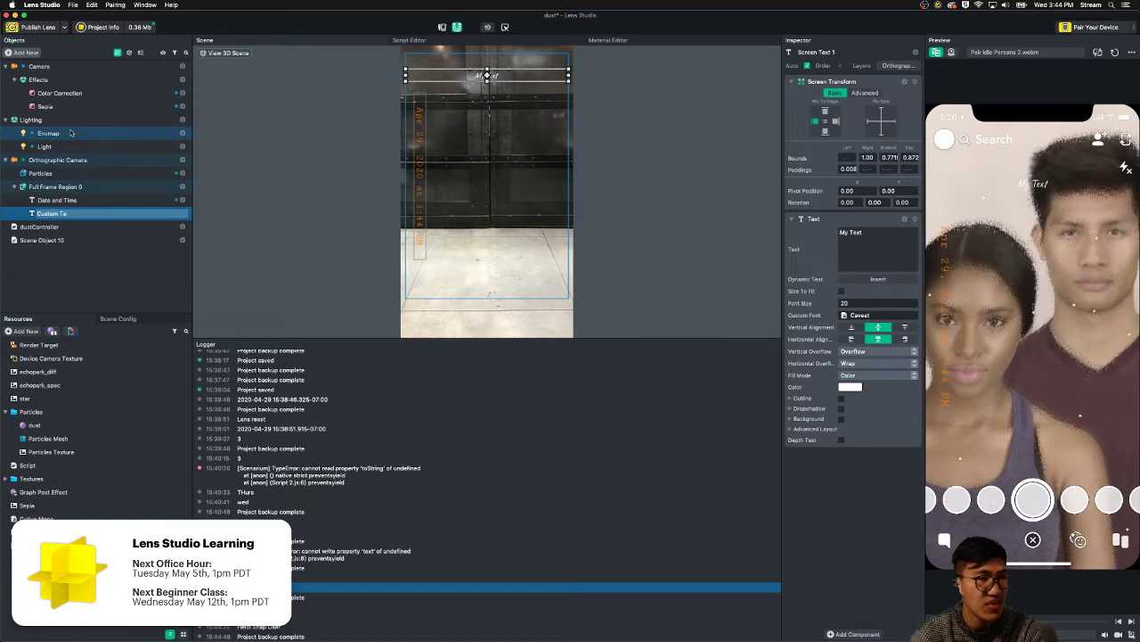
text(xt)
key(Return)
- Rename Scene Object 10 to "textController" and assign Custom Text as its script's Date Text input
right_click(49, 241)
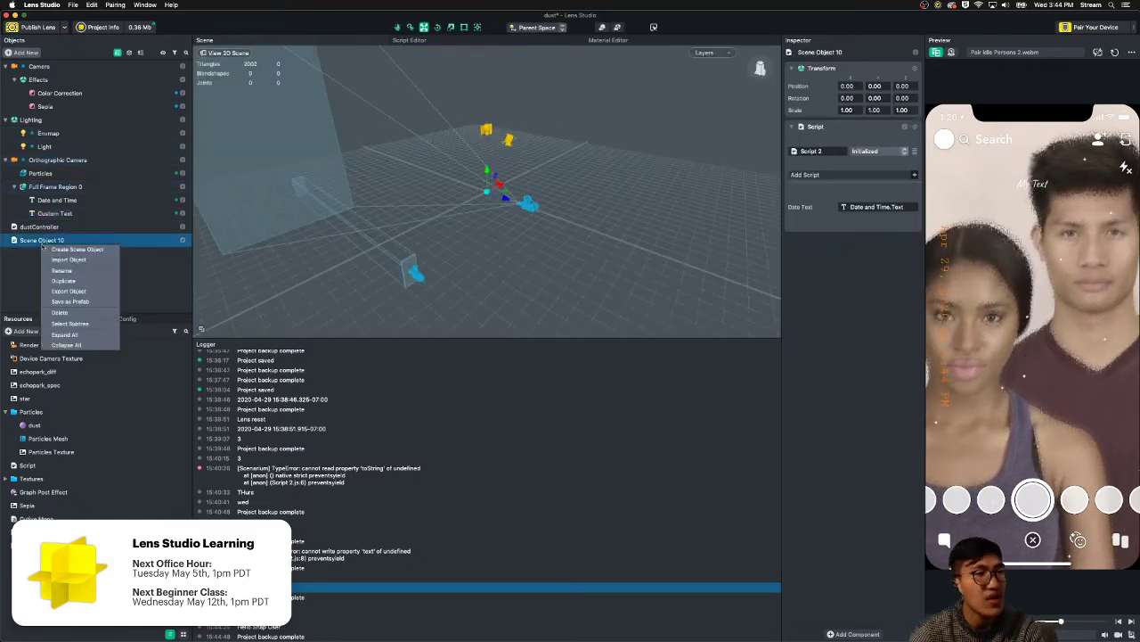
click(60, 270)
text(textController)
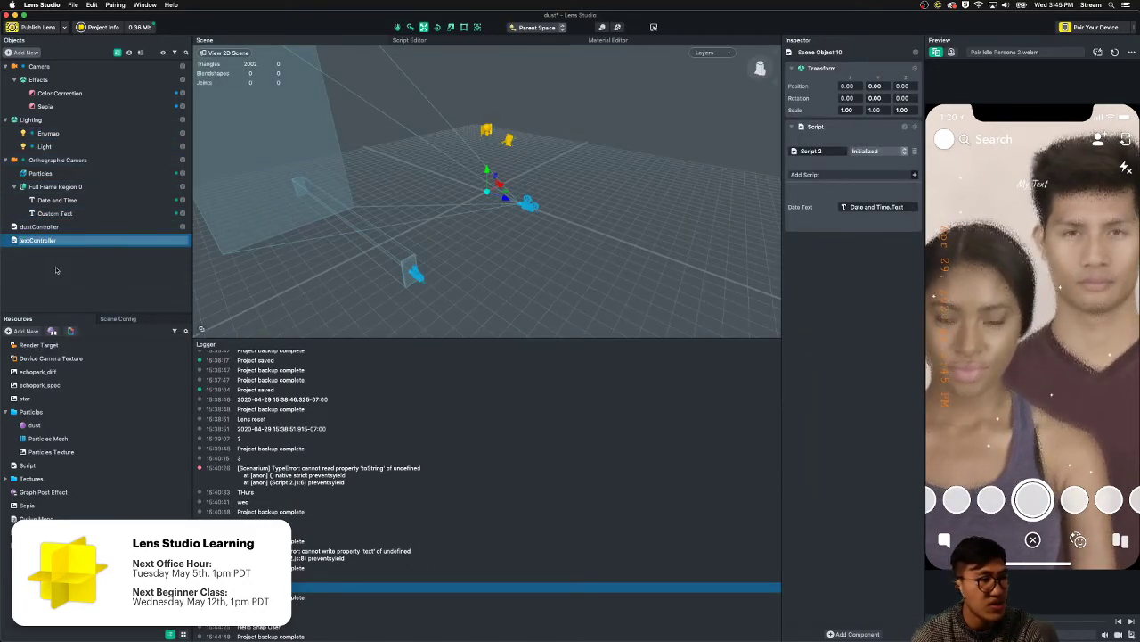
key(Return)
drag(56, 214, 874, 207)
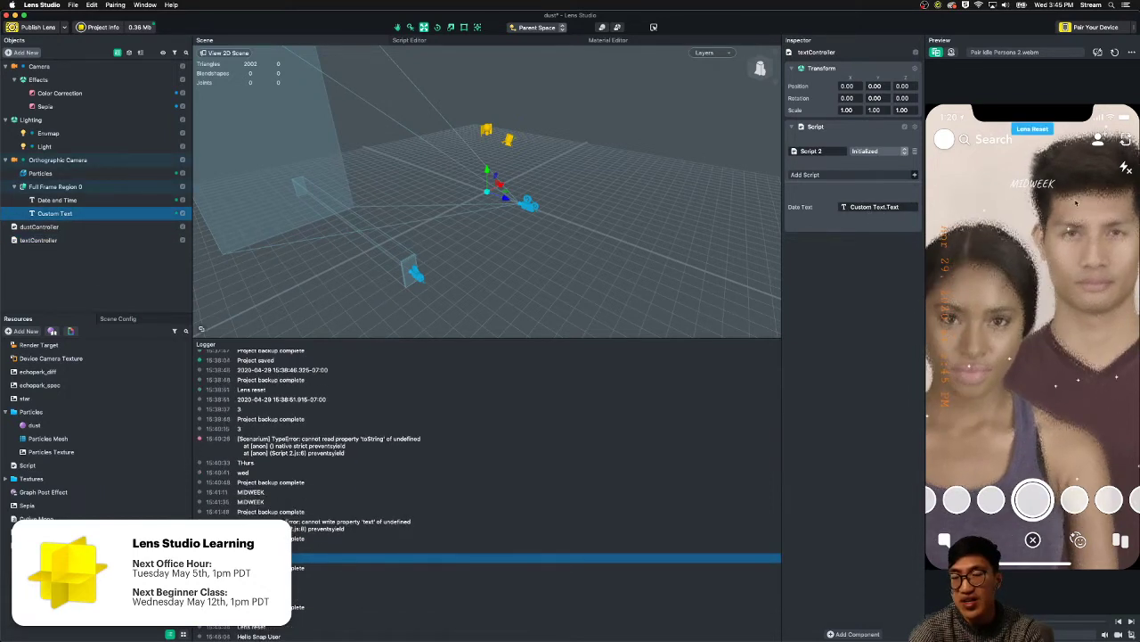
- In Script 2, move the script.dateText.text assignment inside the requestDisplayName callback, below the print line
click(50, 241)
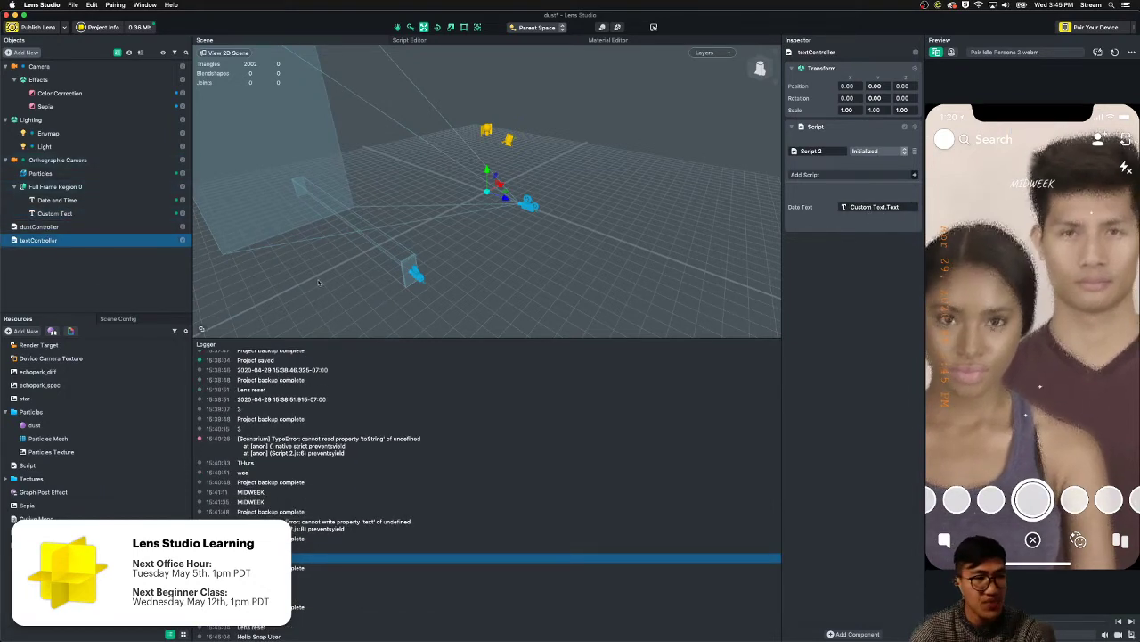
double_click(97, 243)
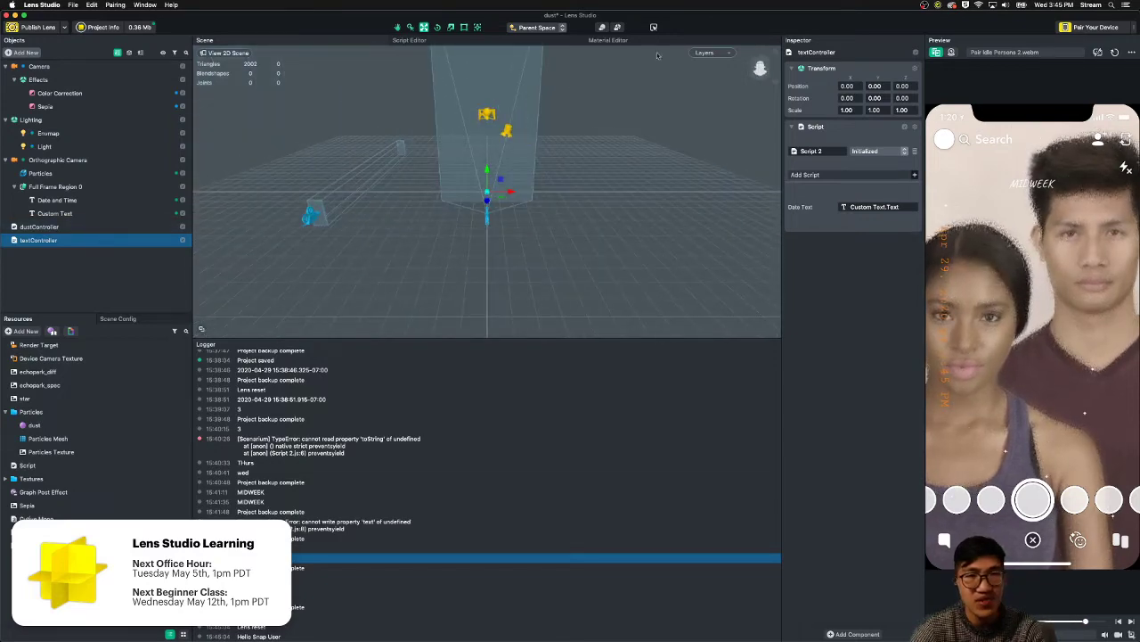
click(505, 39)
click(326, 170)
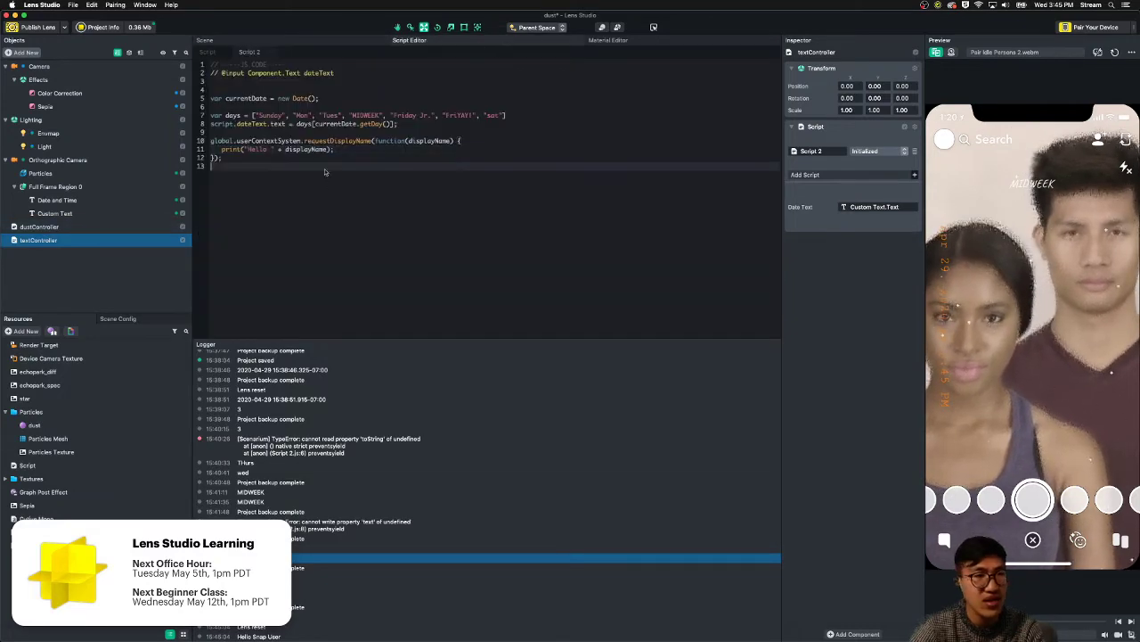
click(380, 150)
drag(417, 124, 207, 131)
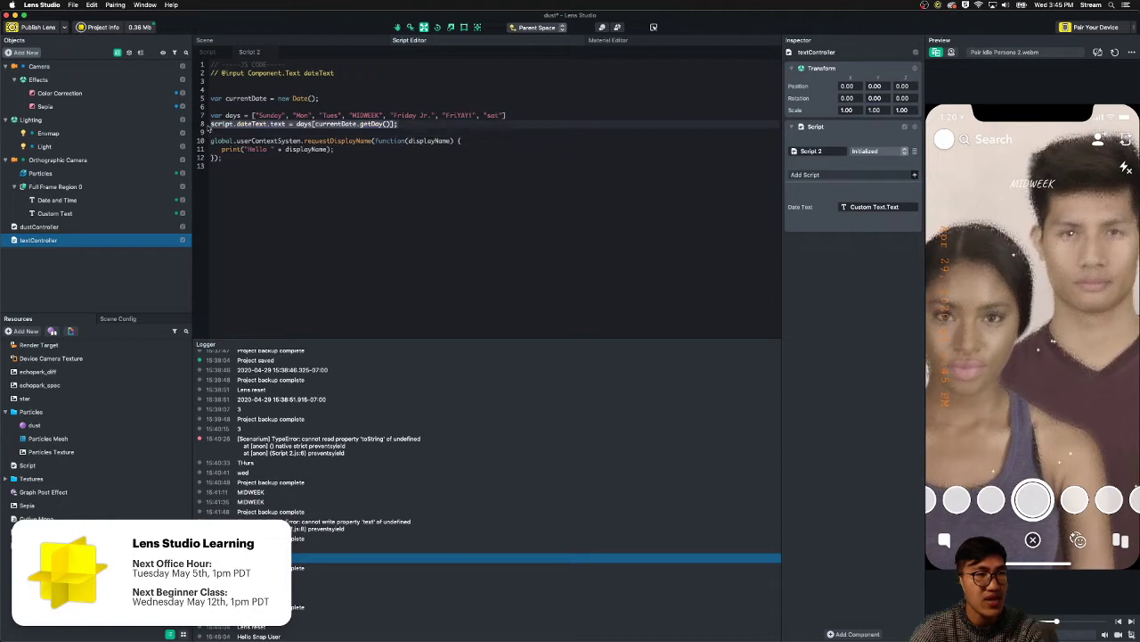
key(BackSpace)
click(381, 149)
key(Return)
key(Return)
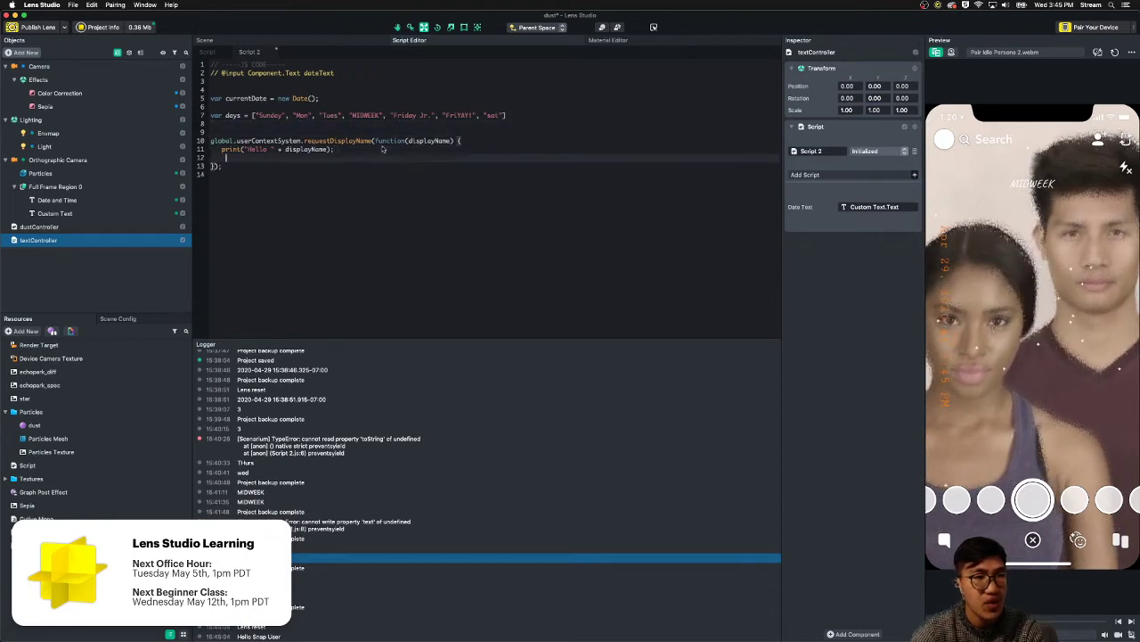
text(script.dateText.text = days[currentDate.getDay()];)
- Declare var string = "Hello " + displayName; at the start of the callback and delete the print statement
click(279, 151)
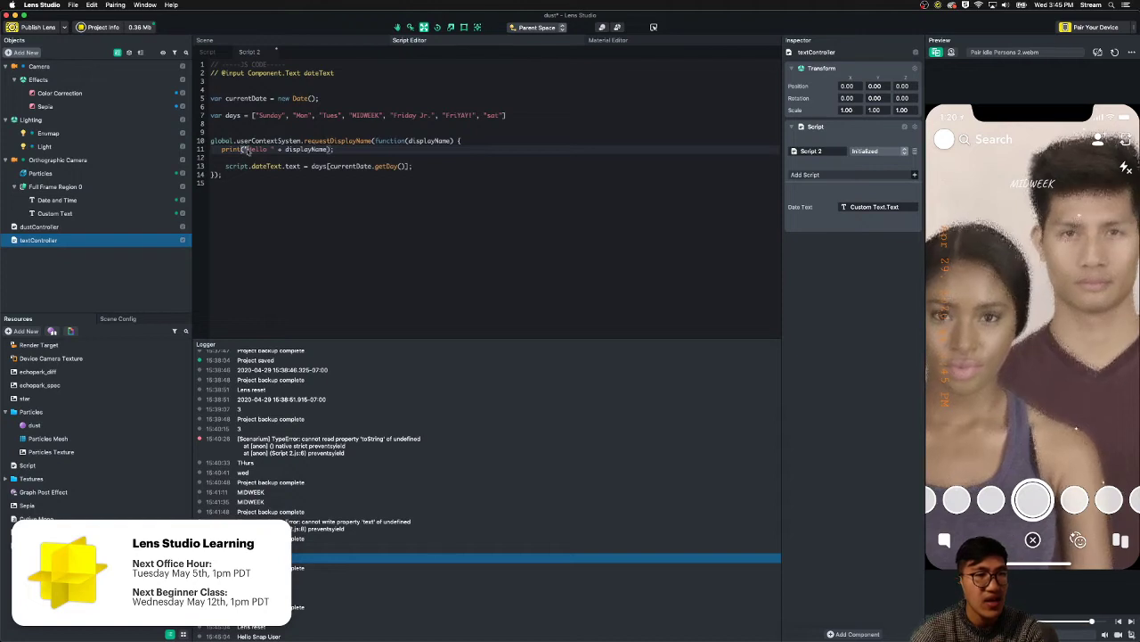
drag(245, 150, 327, 151)
key(super+c)
click(470, 153)
click(539, 142)
key(Return)
text(va)
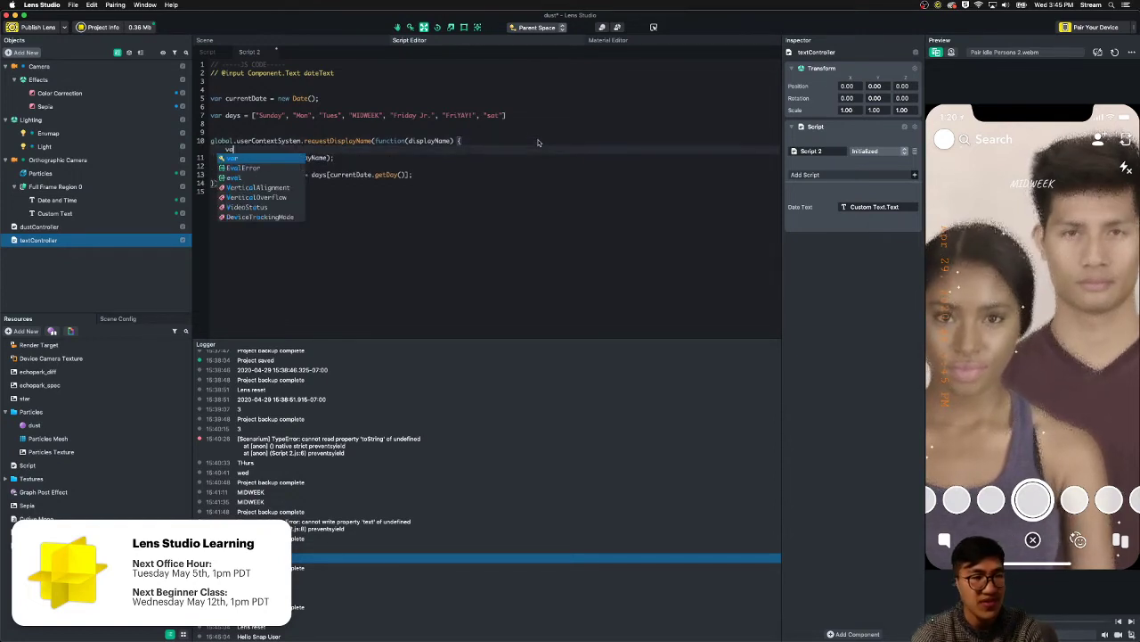
text(r strin)
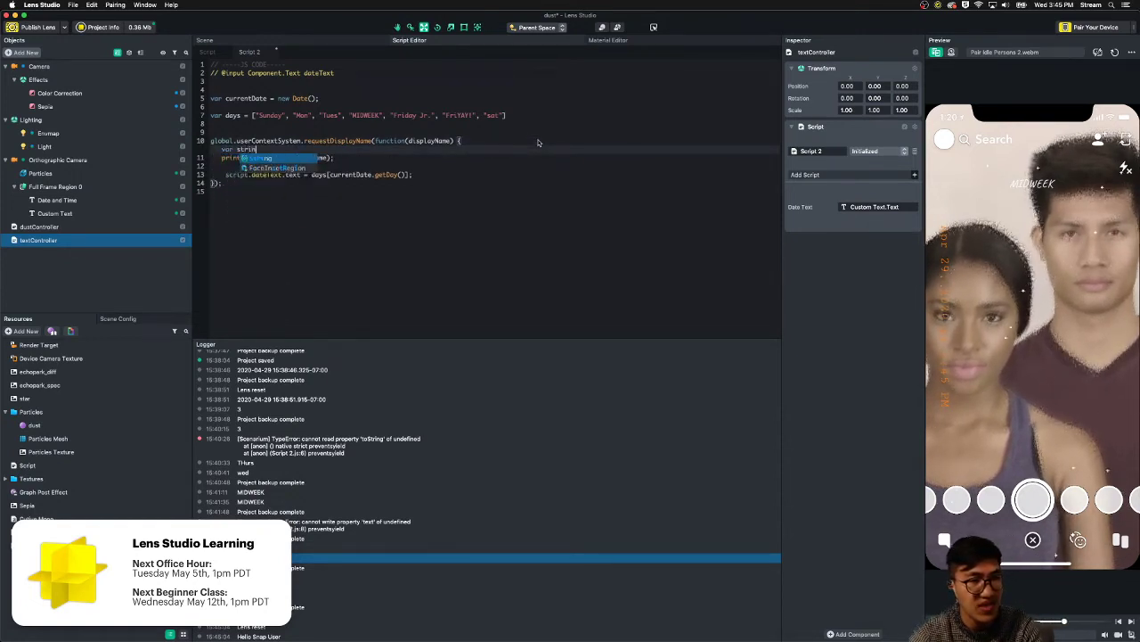
text(g =)
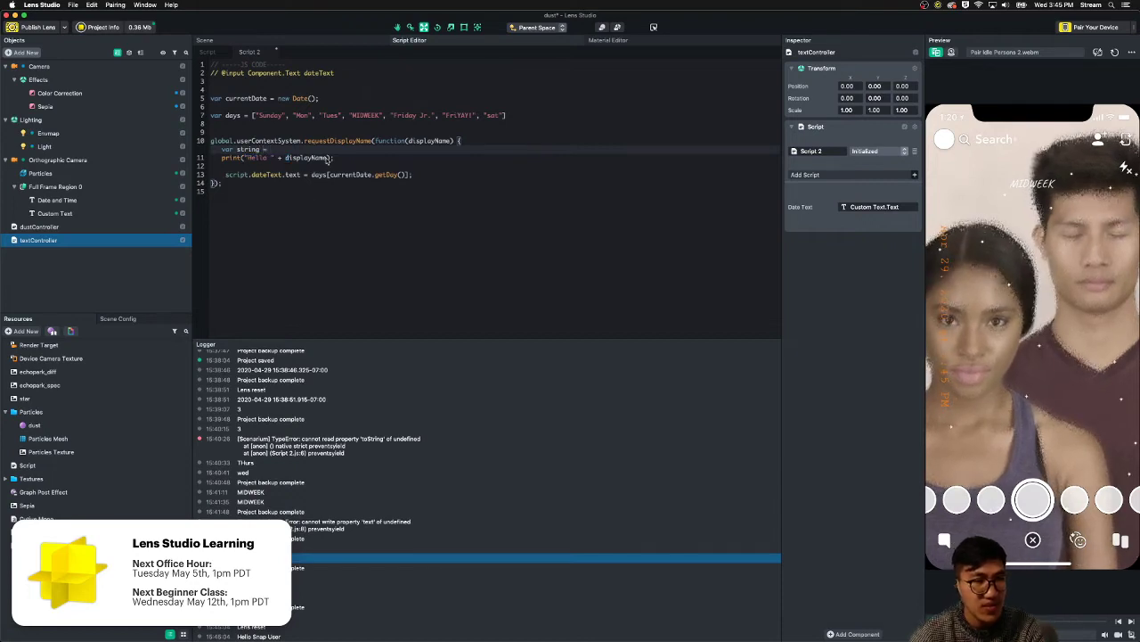
drag(247, 157, 263, 161)
click(294, 152)
key(super+v)
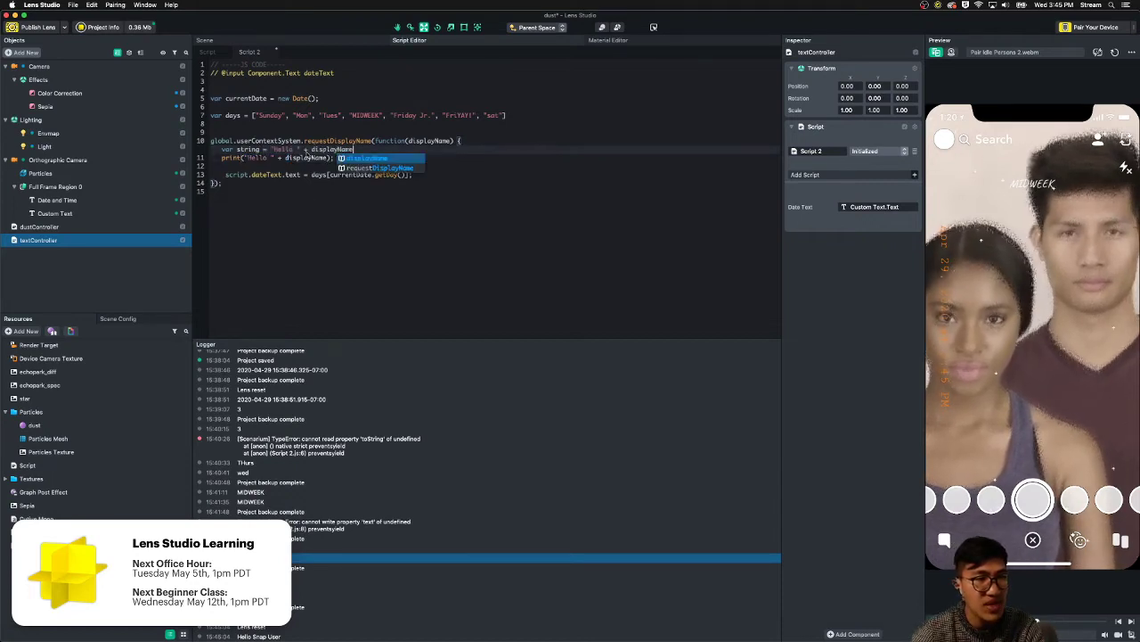
text(;)
drag(339, 157, 229, 159)
key(BackSpace)
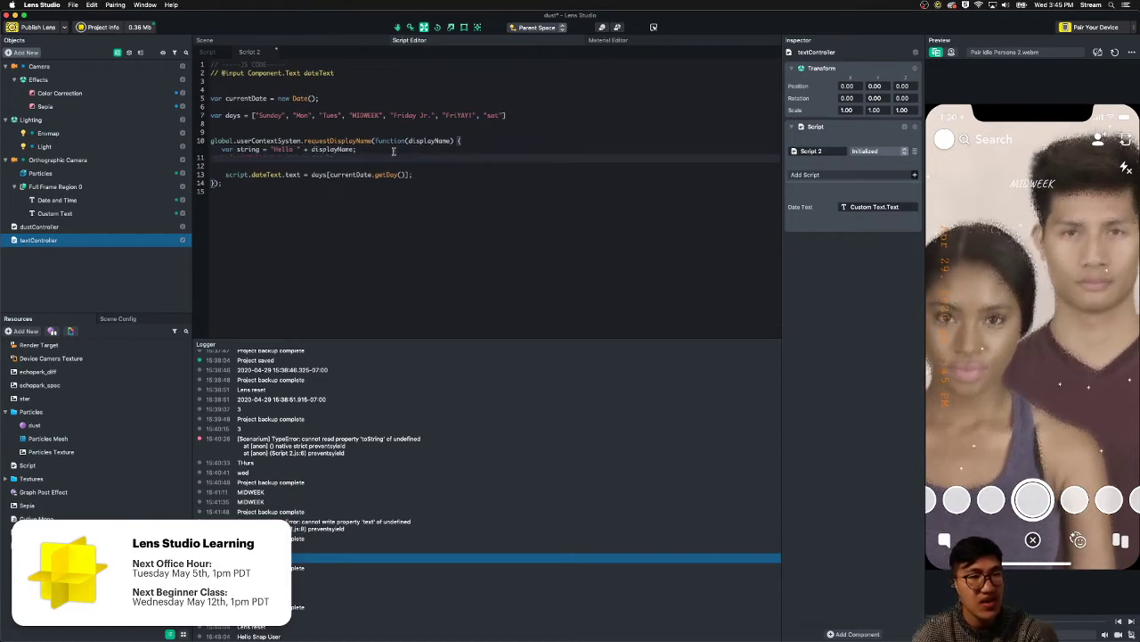
- Move days[currentDate.getDay()] out of the dateText assignment into a new line string += "Story about my " + days[currentDate.getDay()];
drag(413, 174, 330, 176)
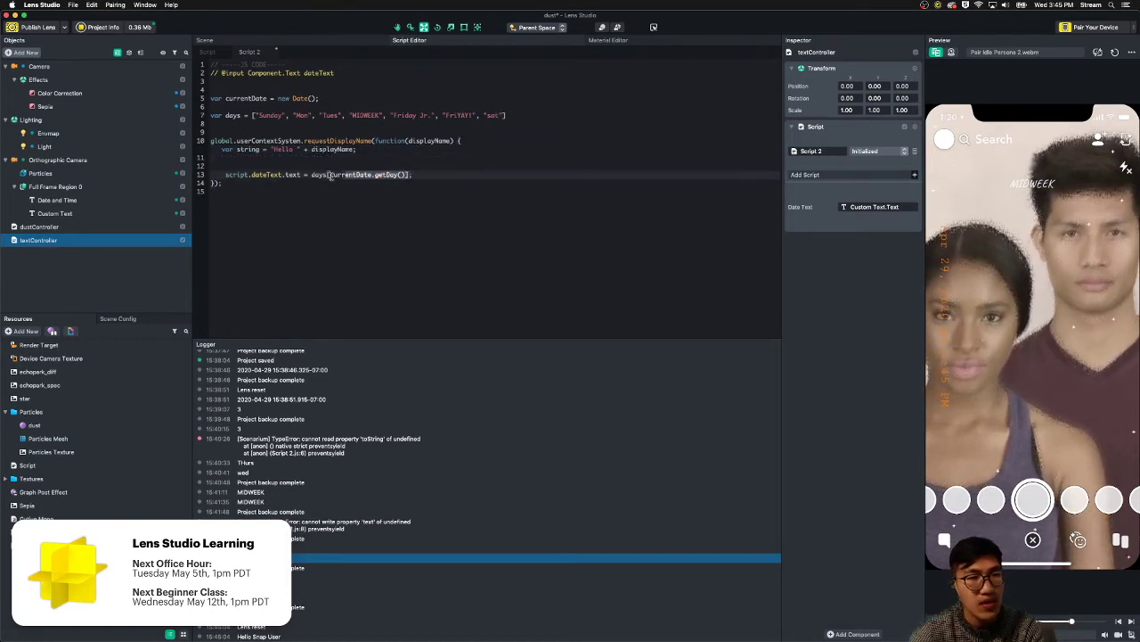
key(BackSpace)
click(316, 157)
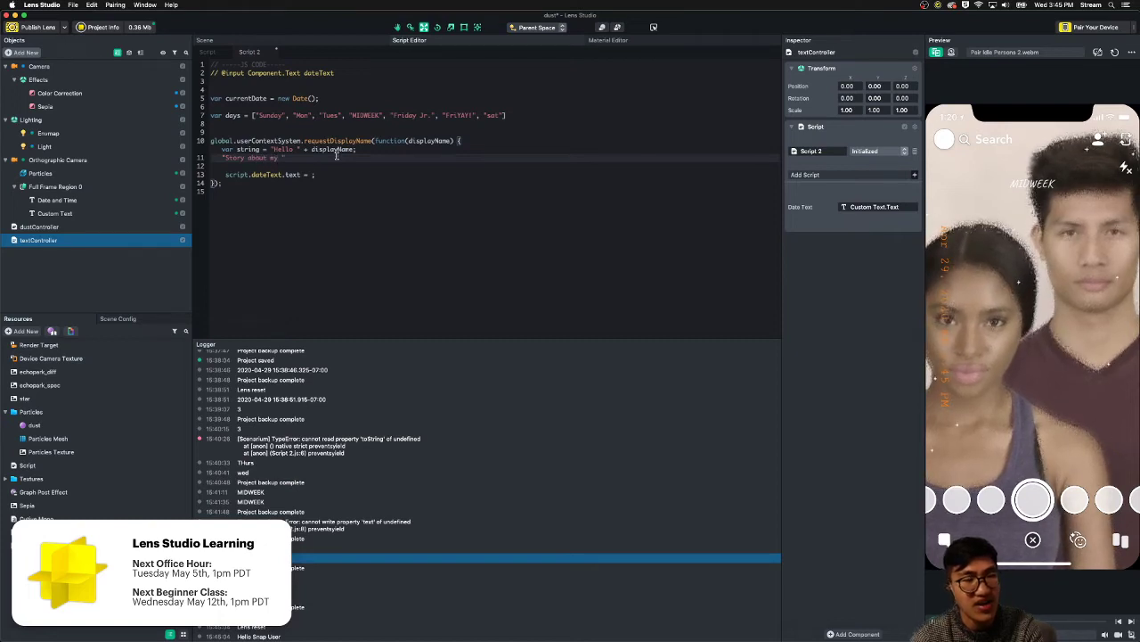
text(days[currentDate.getDay()])
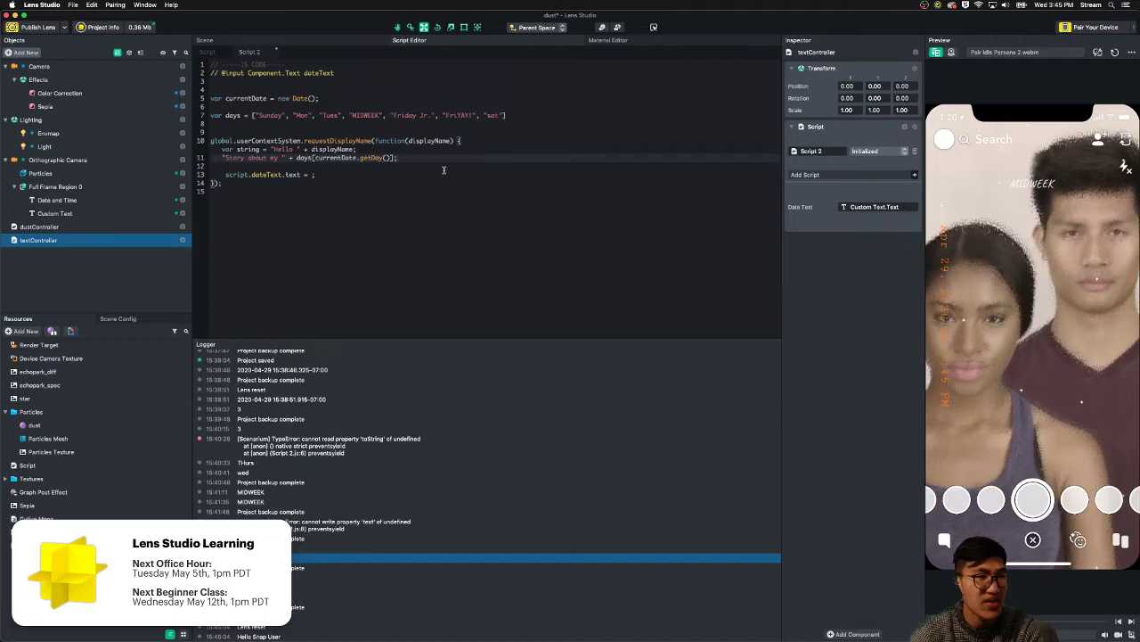
text(string)
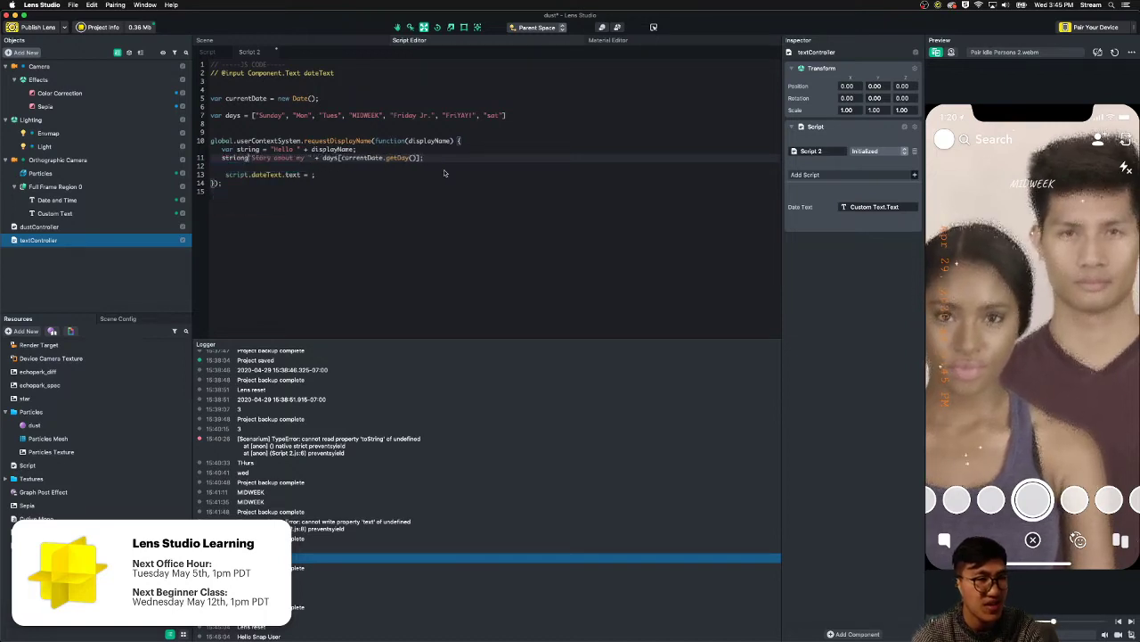
text( +)
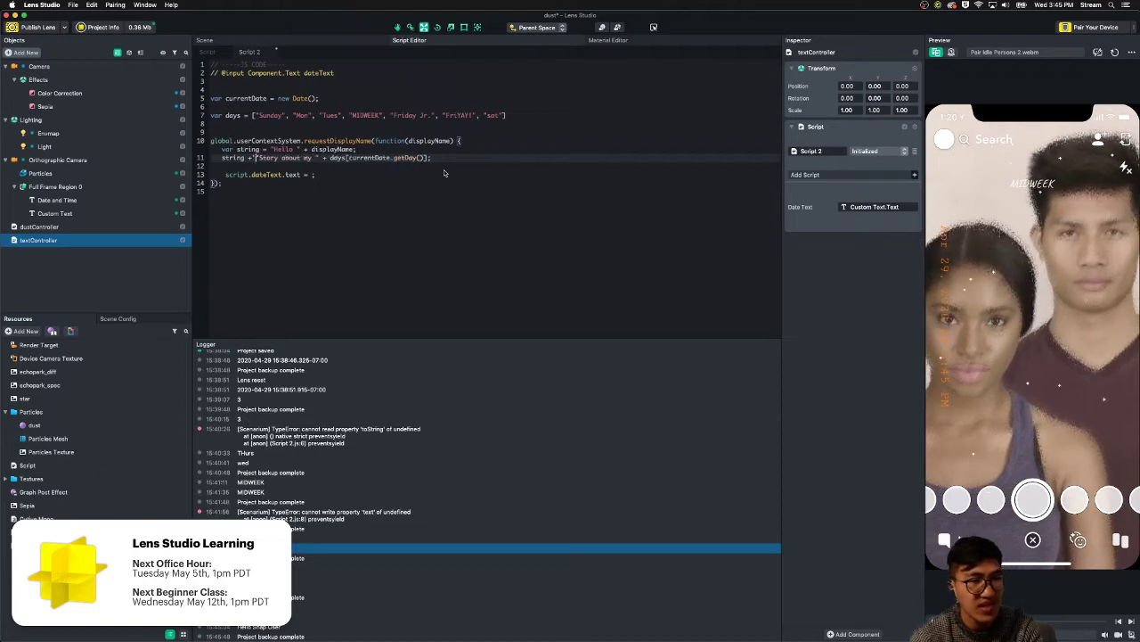
text(=)
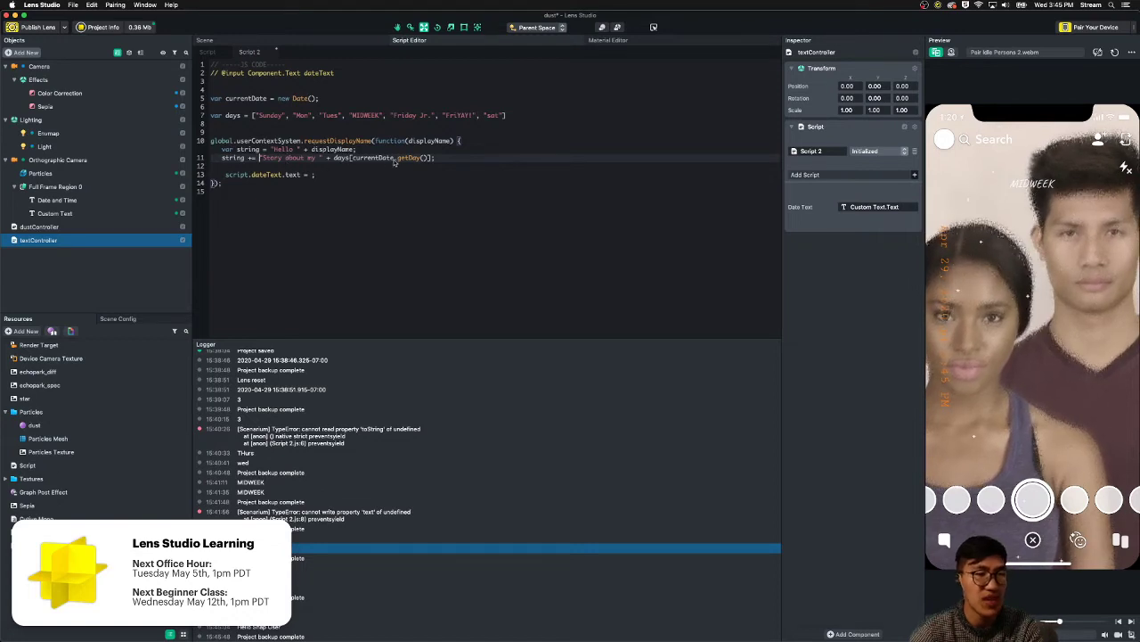
- Assign the string variable to script.dateText.text and save the script
click(349, 176)
text(strings)
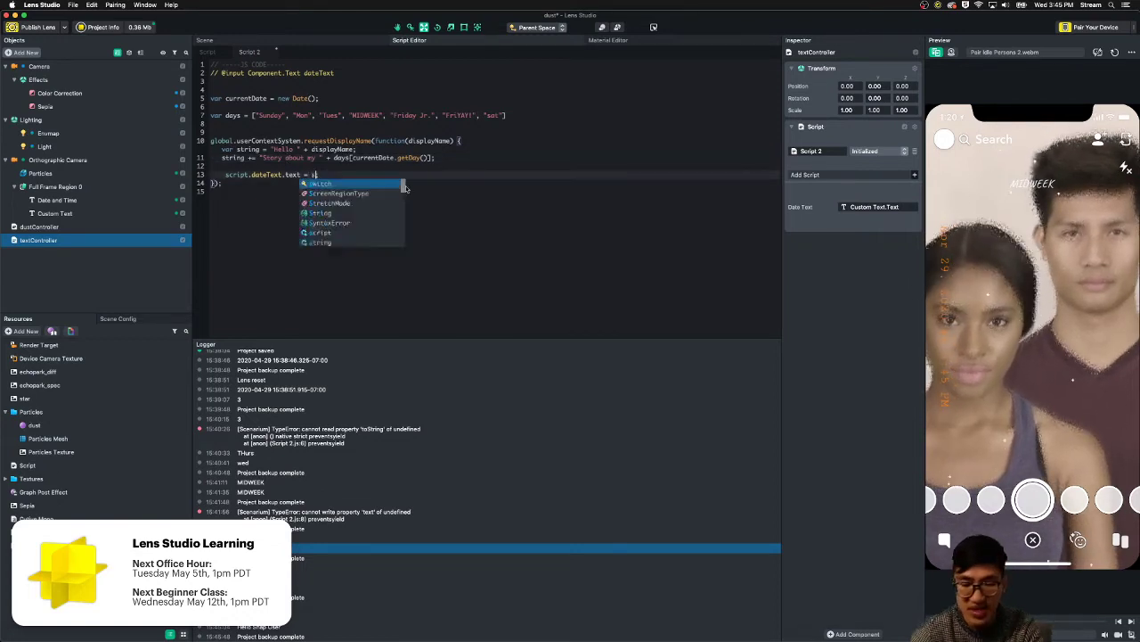
key(BackSpace)
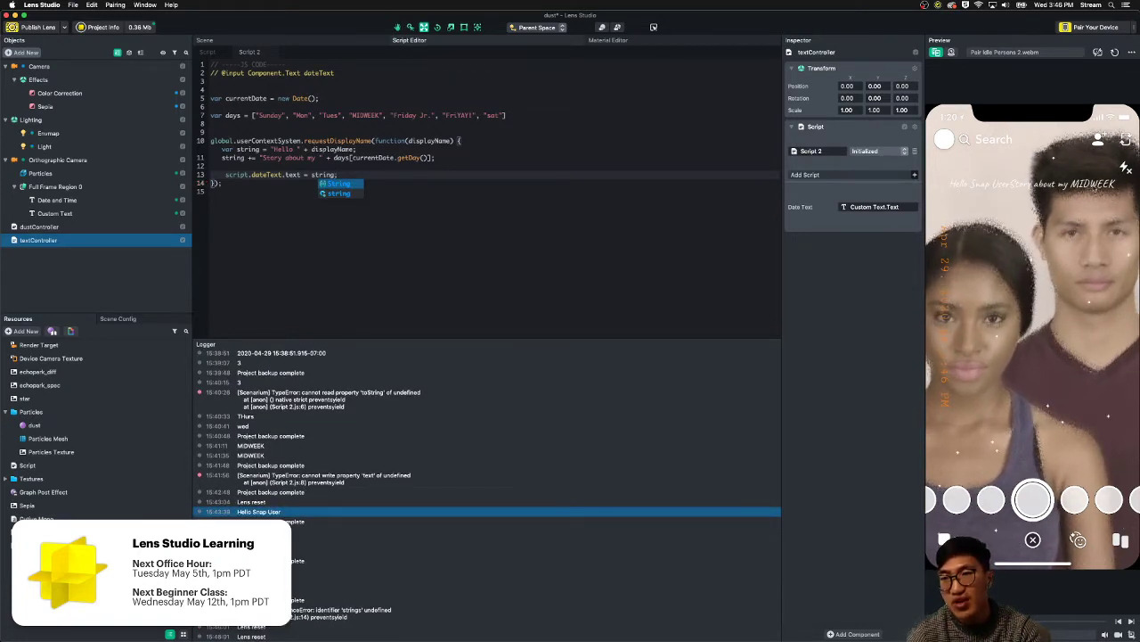
click(403, 168)
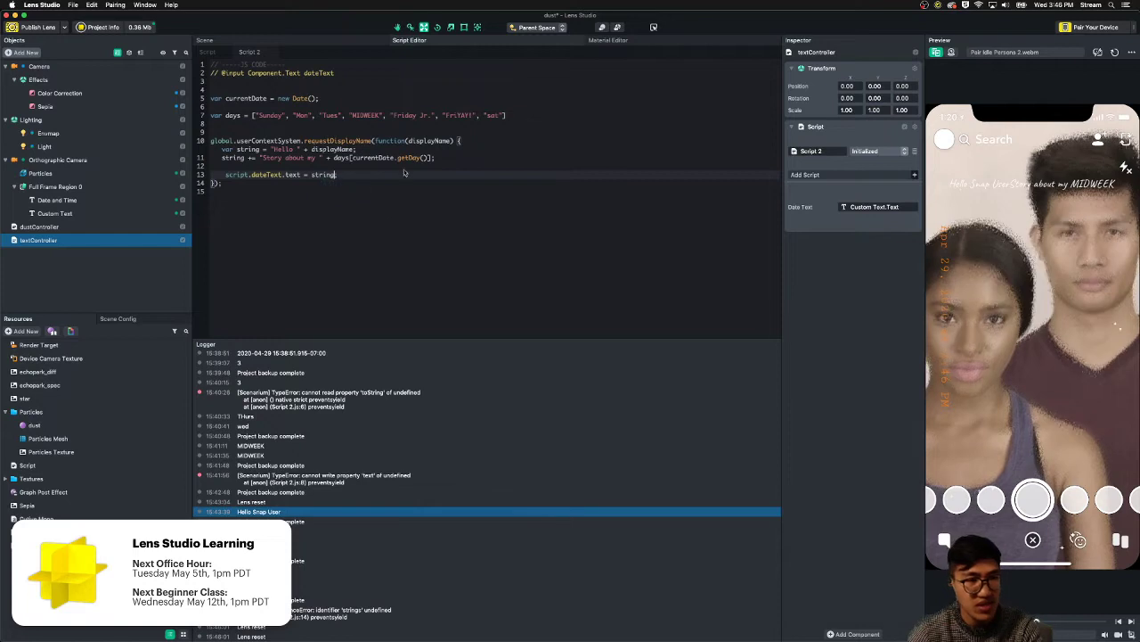
- Reword the callback's string to "This is " + displayName, followed by " on " + days[currentDate.getDay()], and save the script
double_click(282, 148)
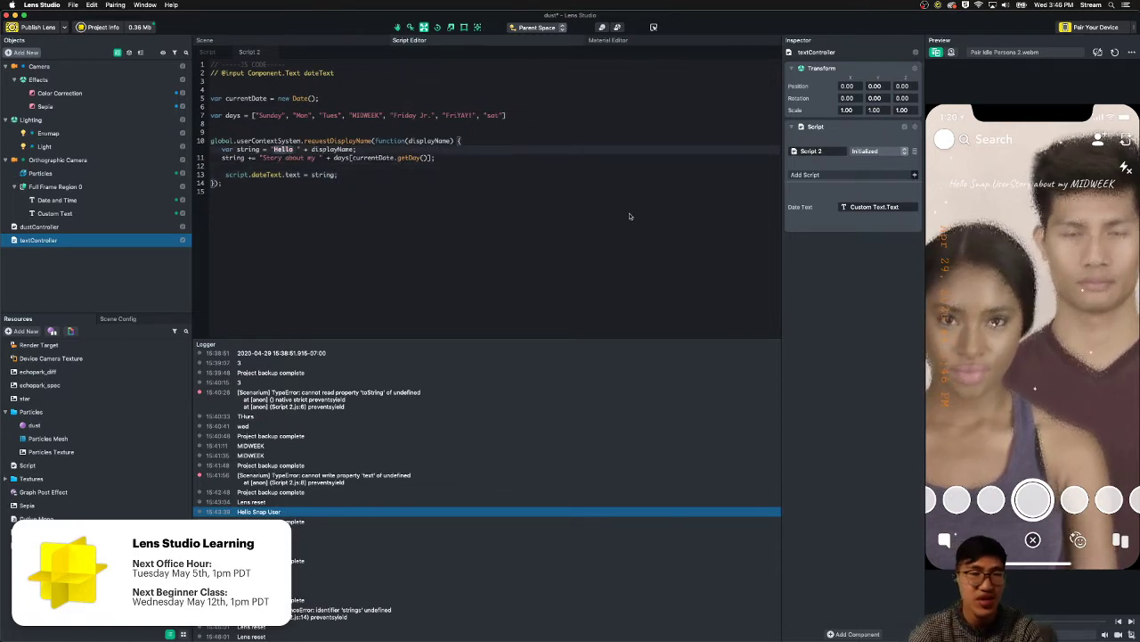
key(BackSpace)
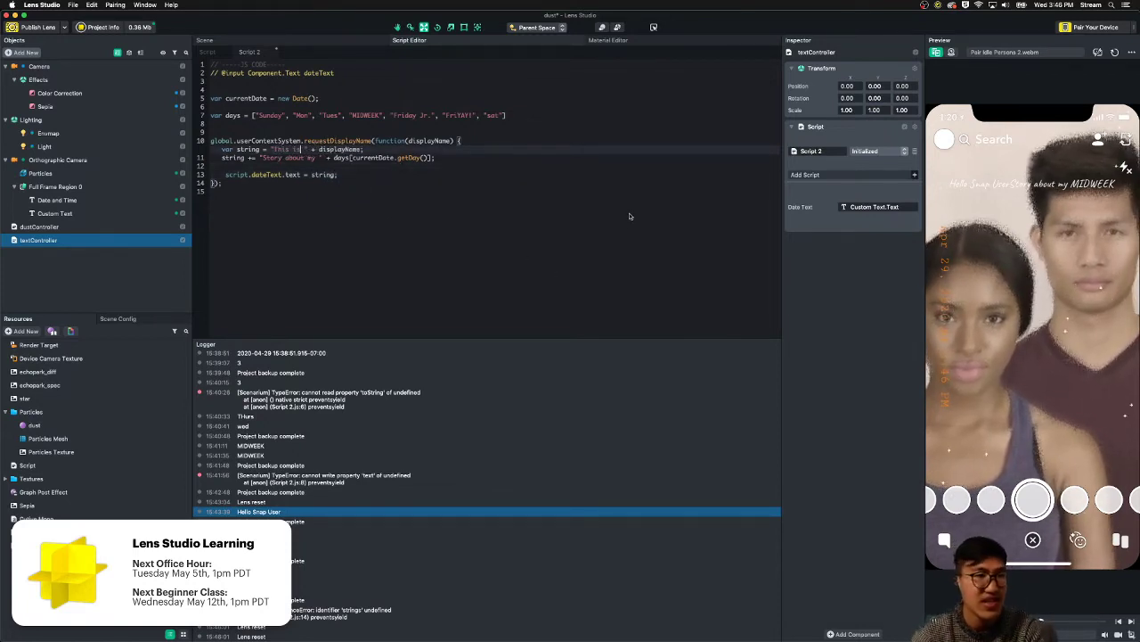
click(324, 168)
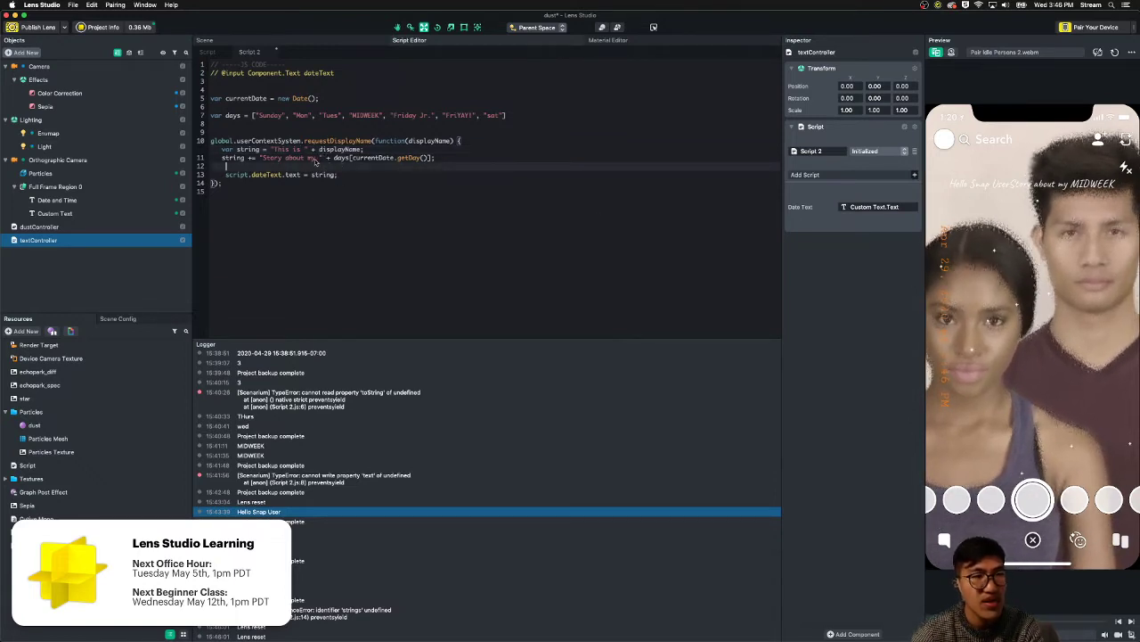
drag(318, 159, 284, 158)
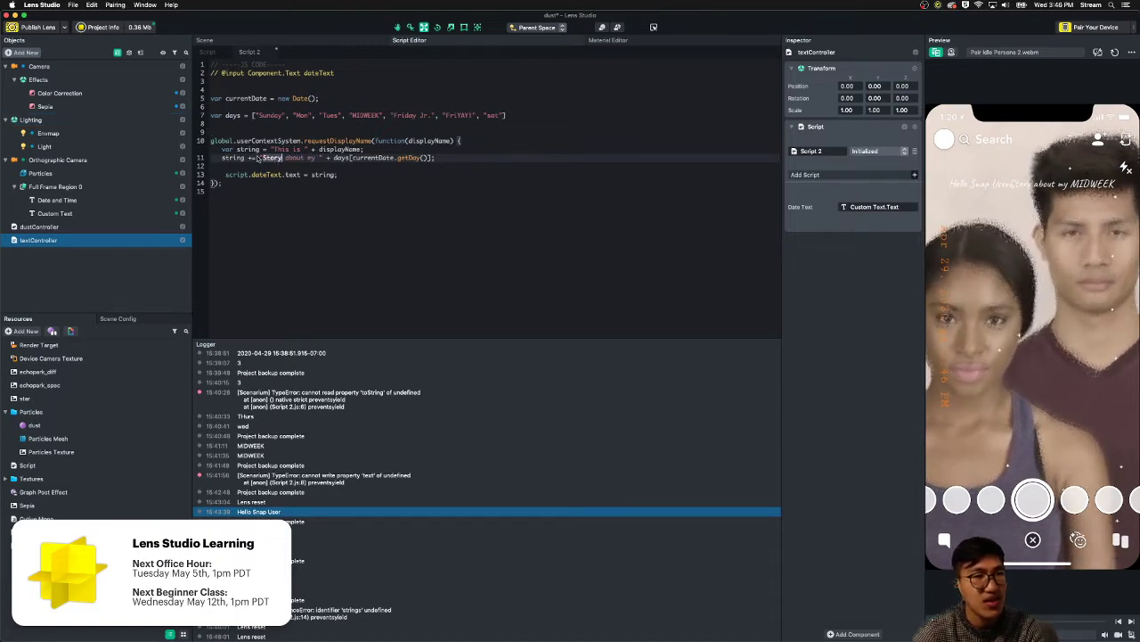
text(on)
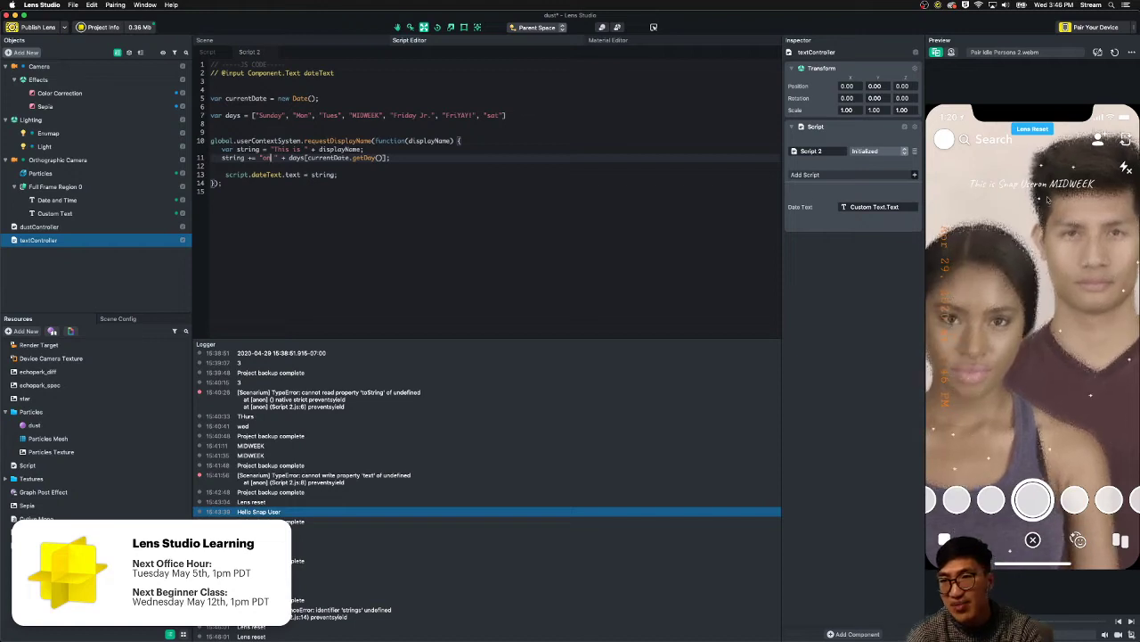
click(266, 166)
click(266, 162)
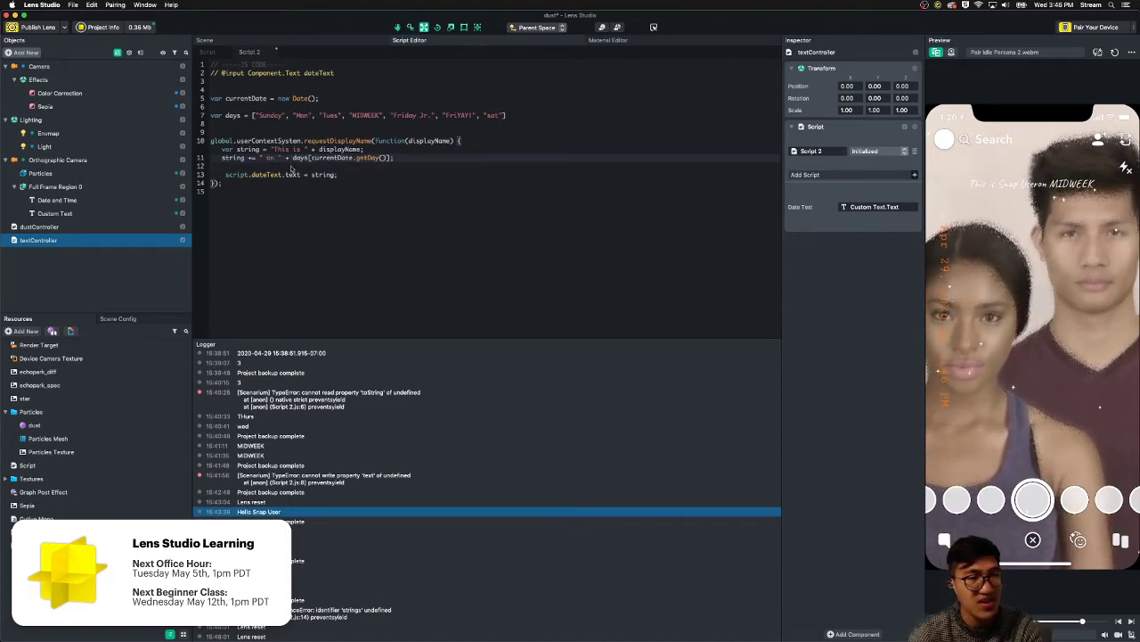
click(634, 258)
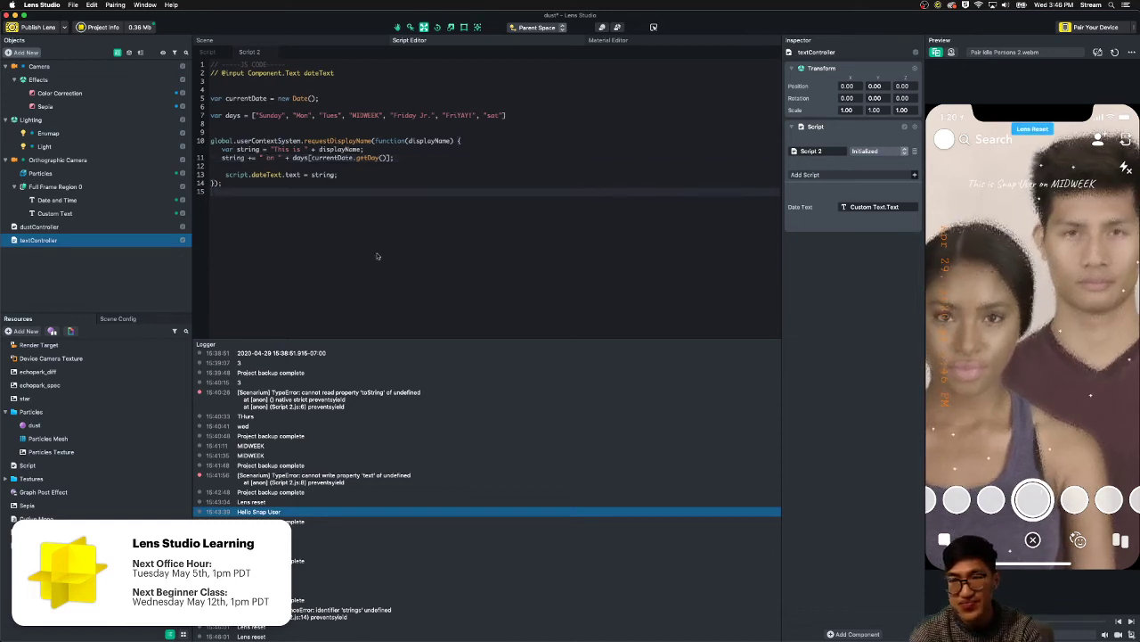
- Duplicate the Custom Text object and place the copy directly below the original in the scene
click(59, 227)
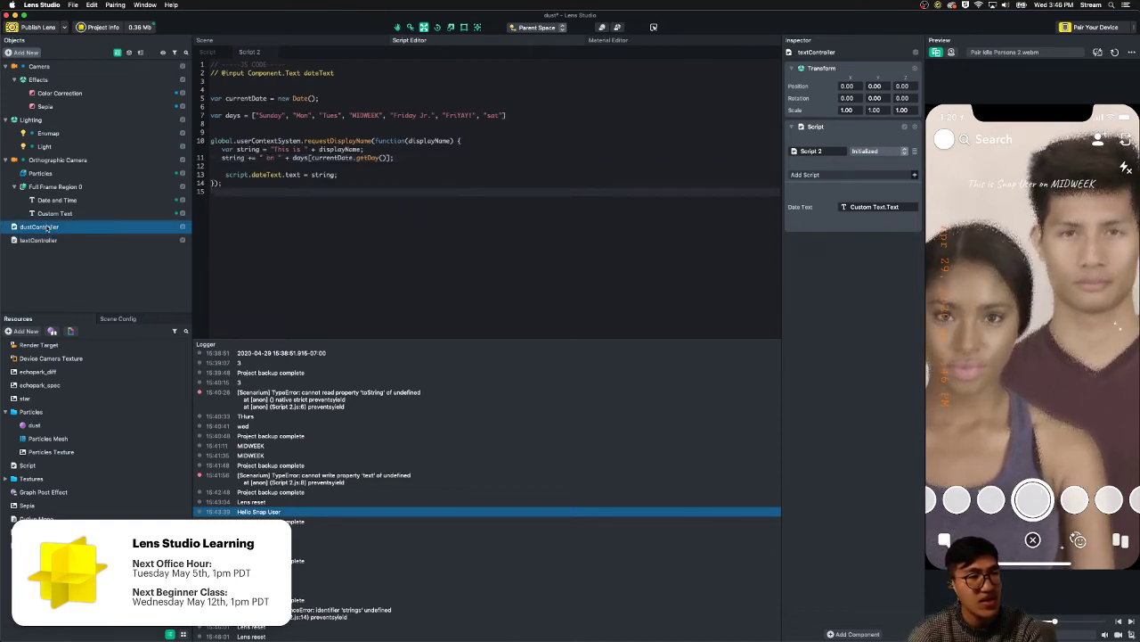
click(72, 202)
click(71, 214)
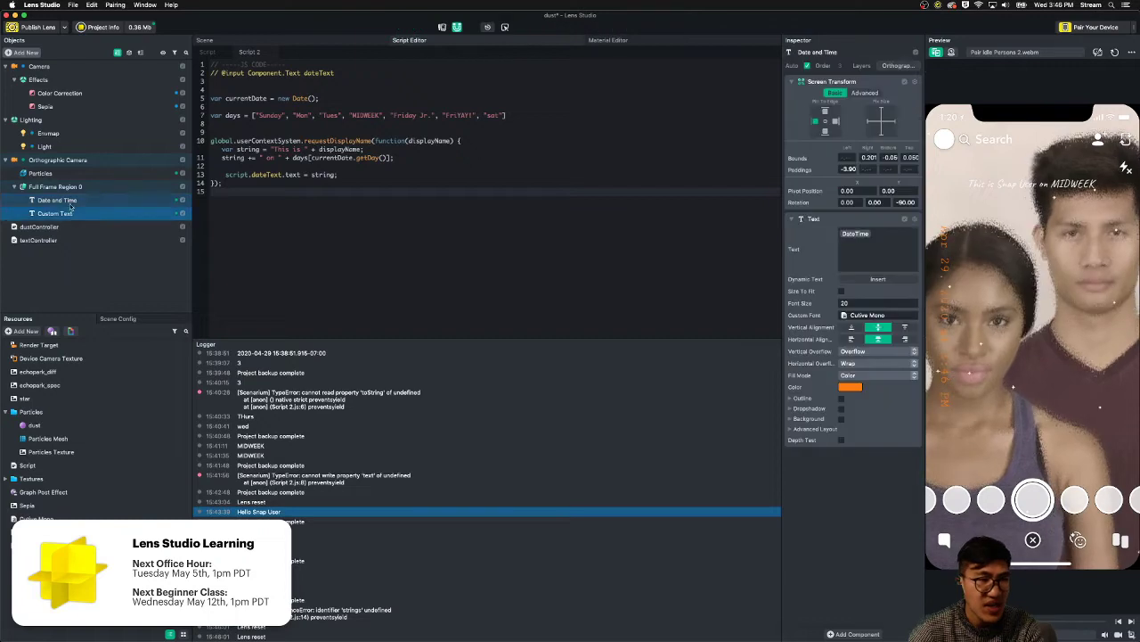
click(71, 202)
click(73, 218)
click(75, 202)
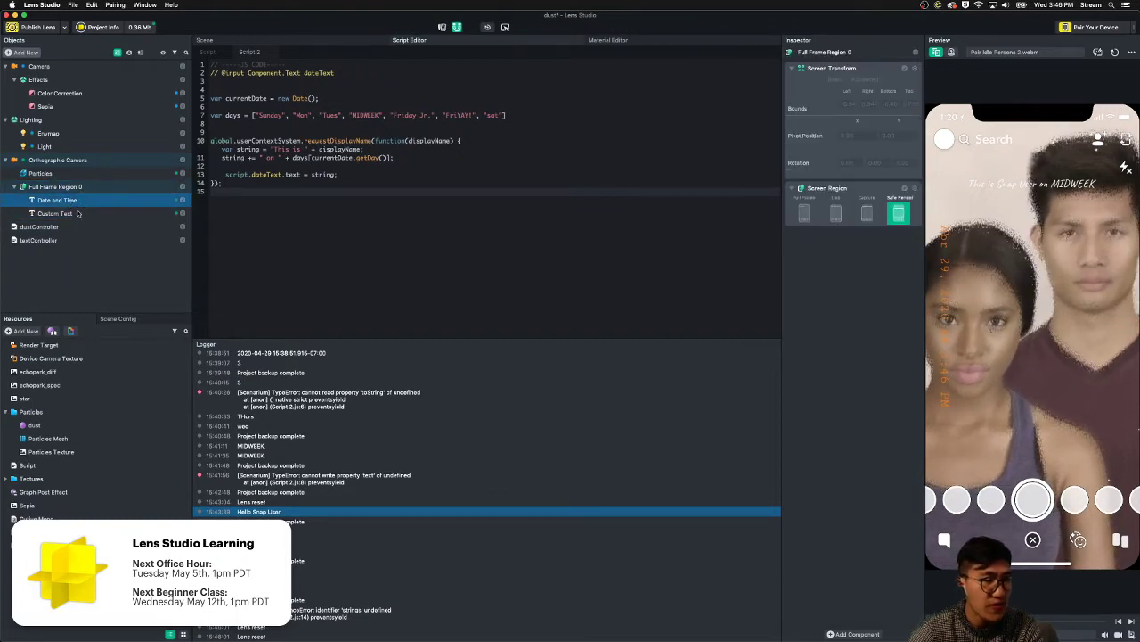
click(77, 213)
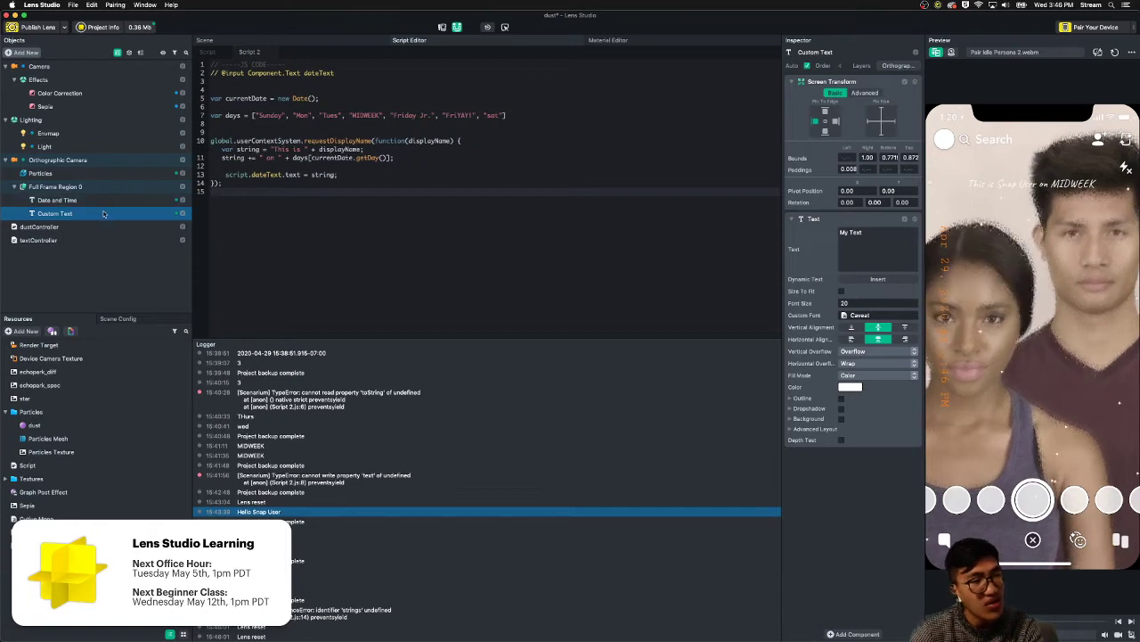
key(super+d)
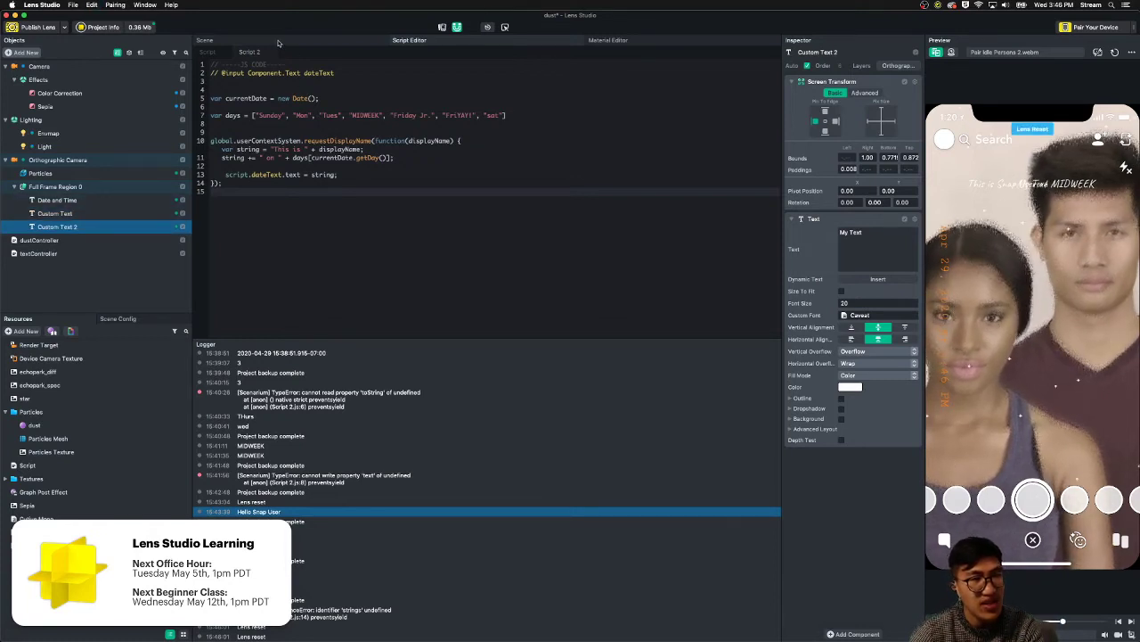
click(204, 40)
drag(519, 113, 518, 122)
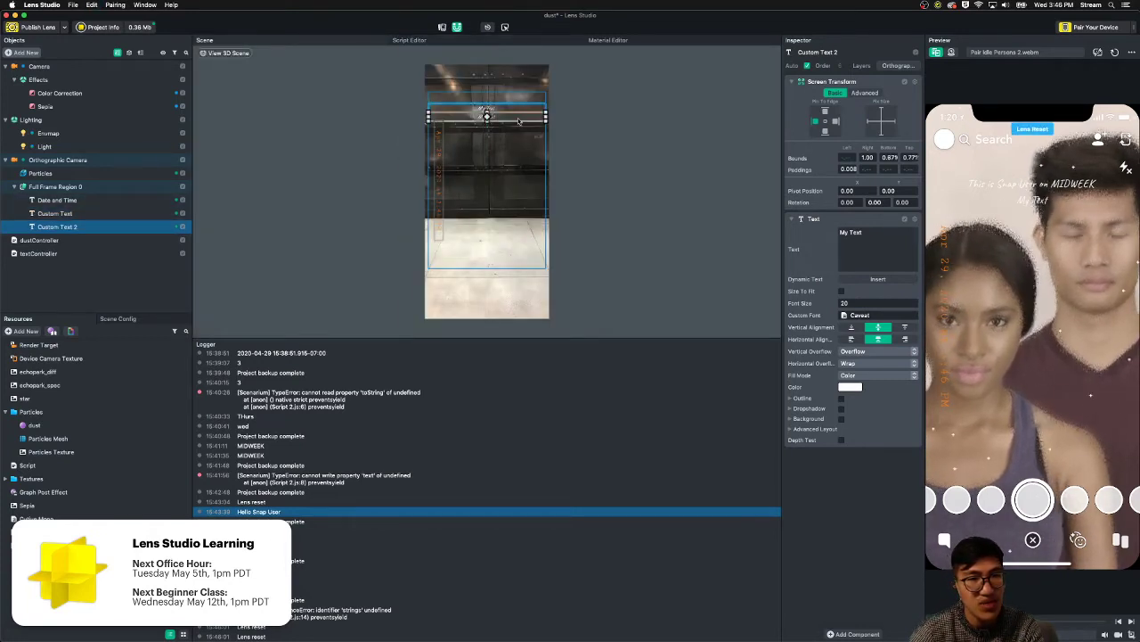
- Replace the text of Custom Text 2 with the City dynamic text
click(882, 236)
key(BackSpace)
key(BackSpace)
key(BackSpace)
key(BackSpace)
key(BackSpace)
key(BackSpace)
key(BackSpace)
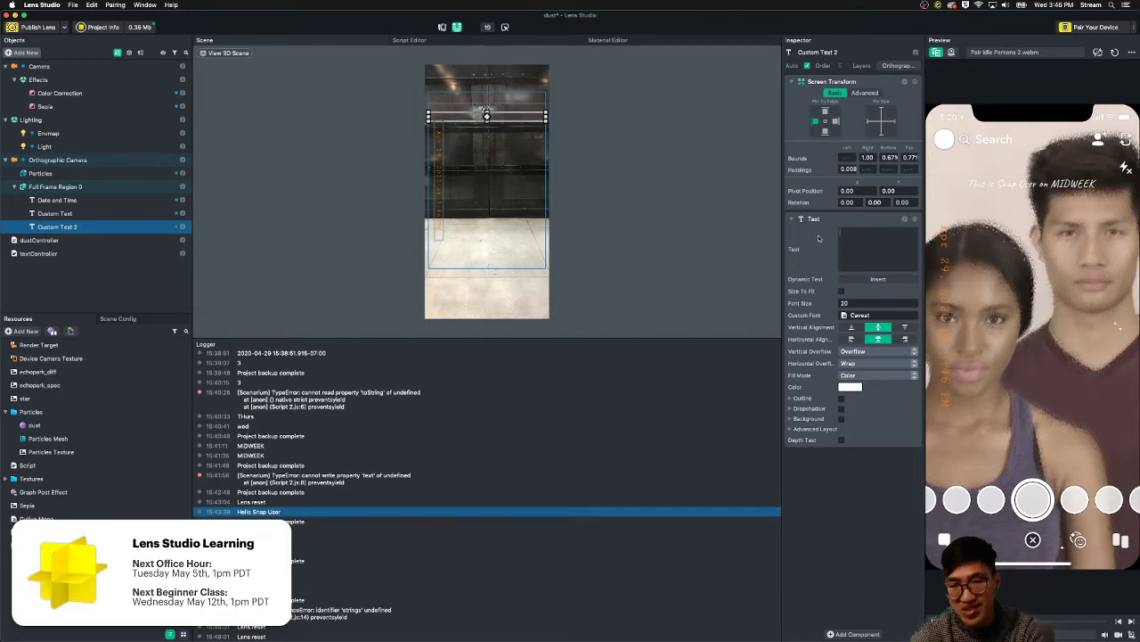
click(877, 280)
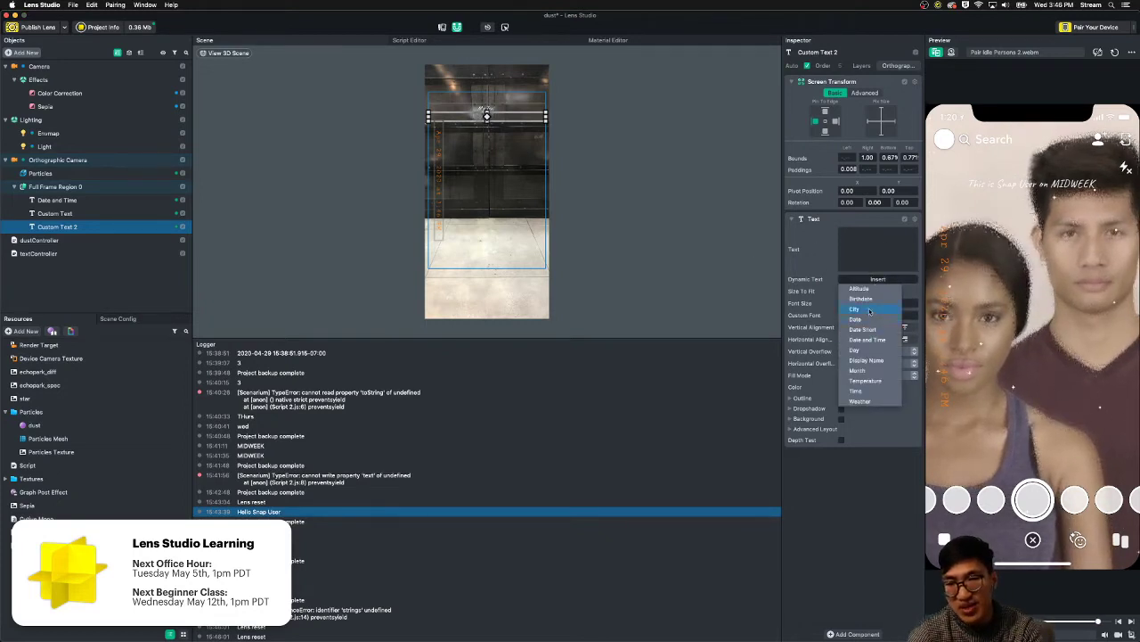
click(856, 308)
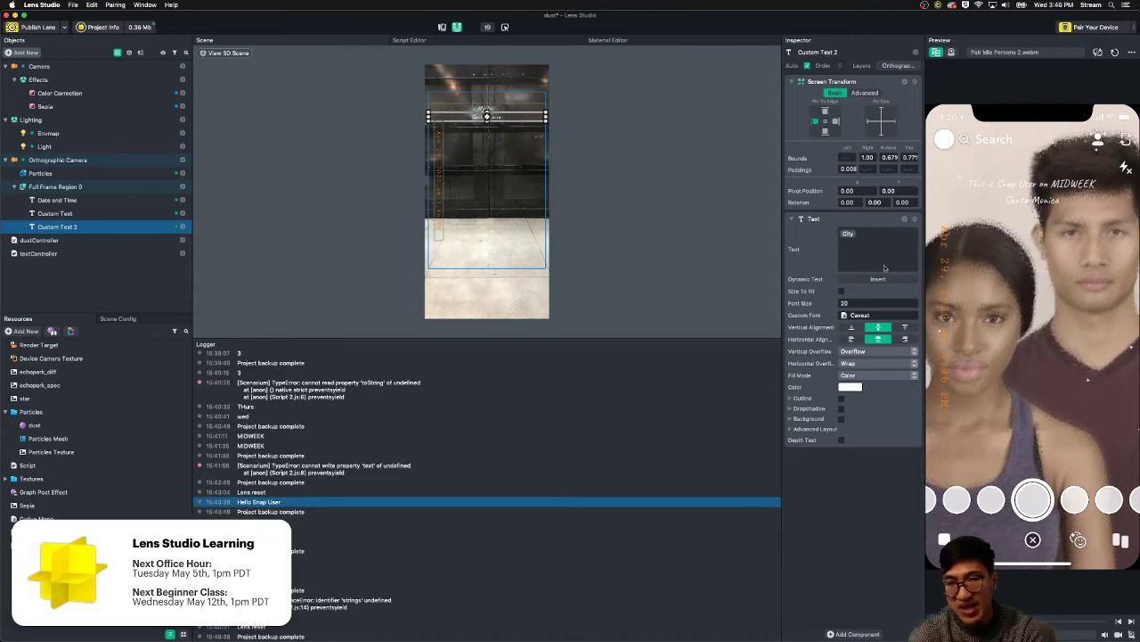
- Add the Temperature dynamic text to Custom Text 2 and make its text box taller to hold both lines
click(878, 280)
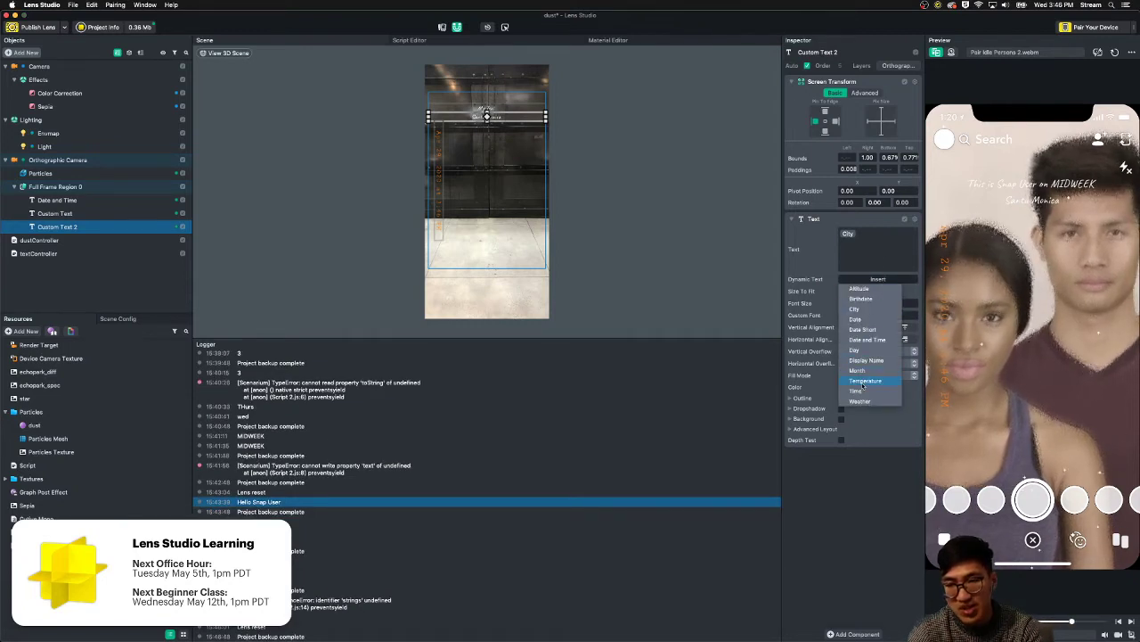
click(864, 381)
scroll(487, 78, up, 5)
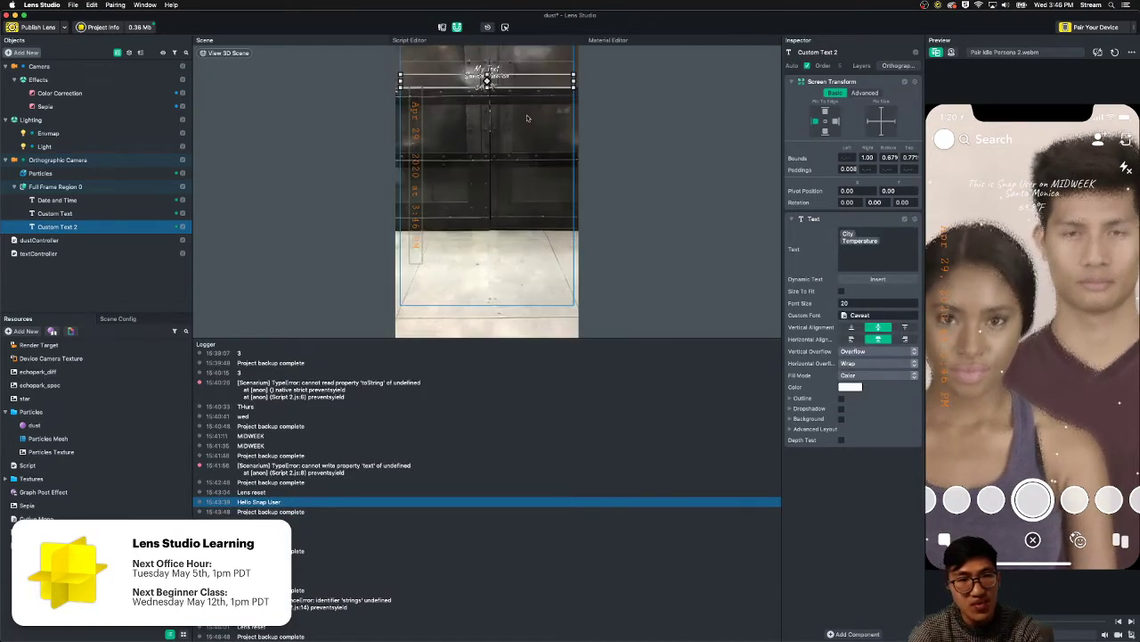
drag(487, 75, 487, 91)
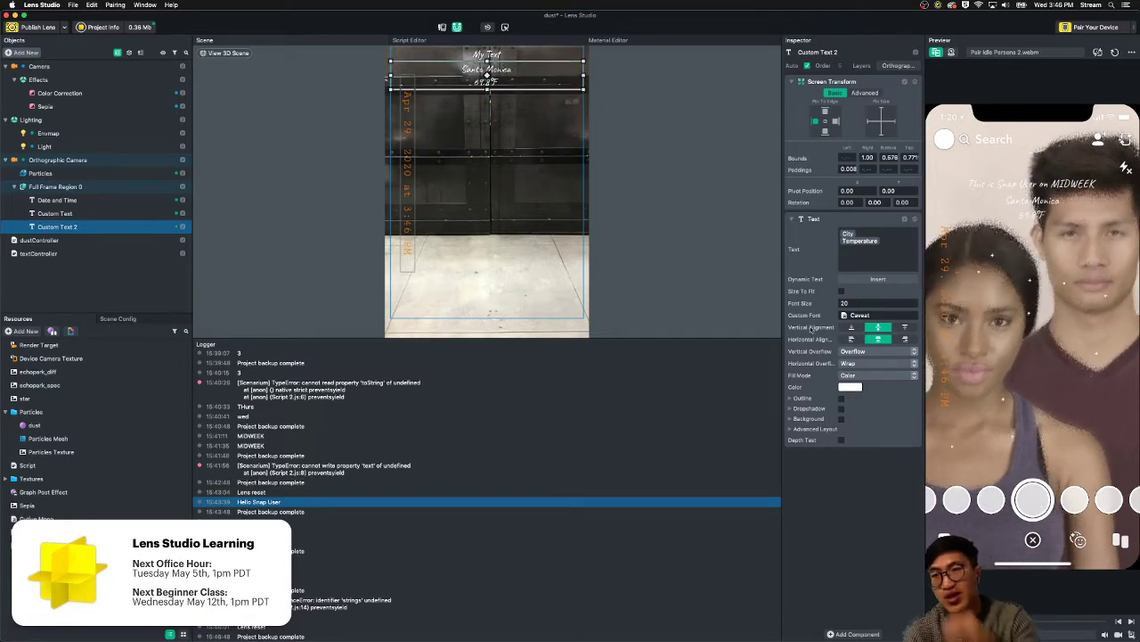
- Move the vertical Date and Time text down along the left edge of the frame and deselect it
click(407, 295)
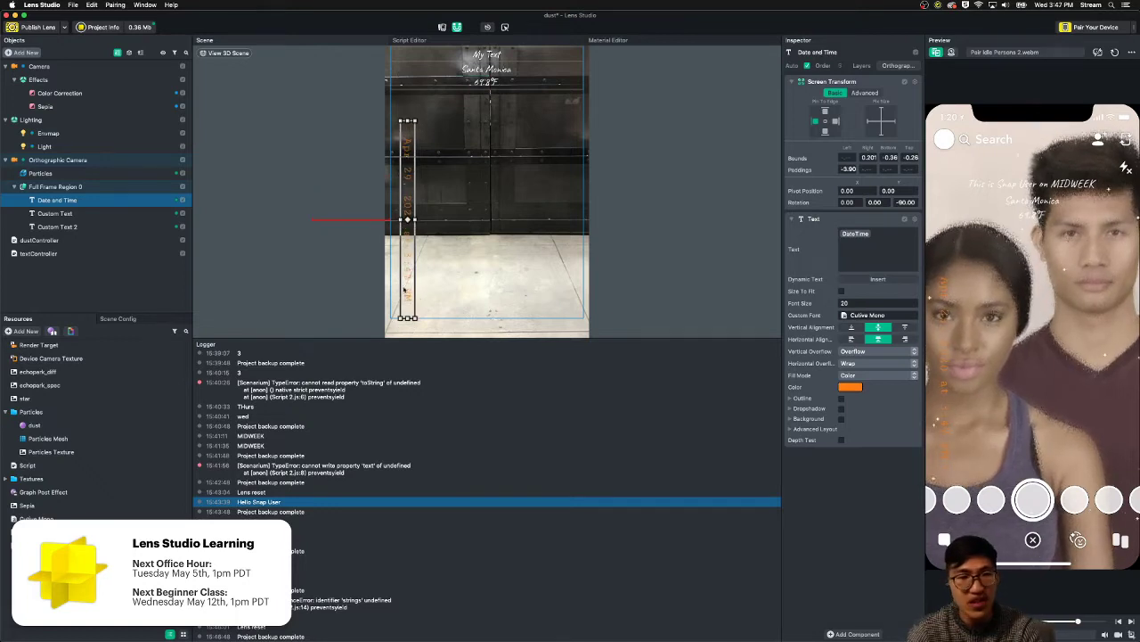
drag(407, 295, 407, 287)
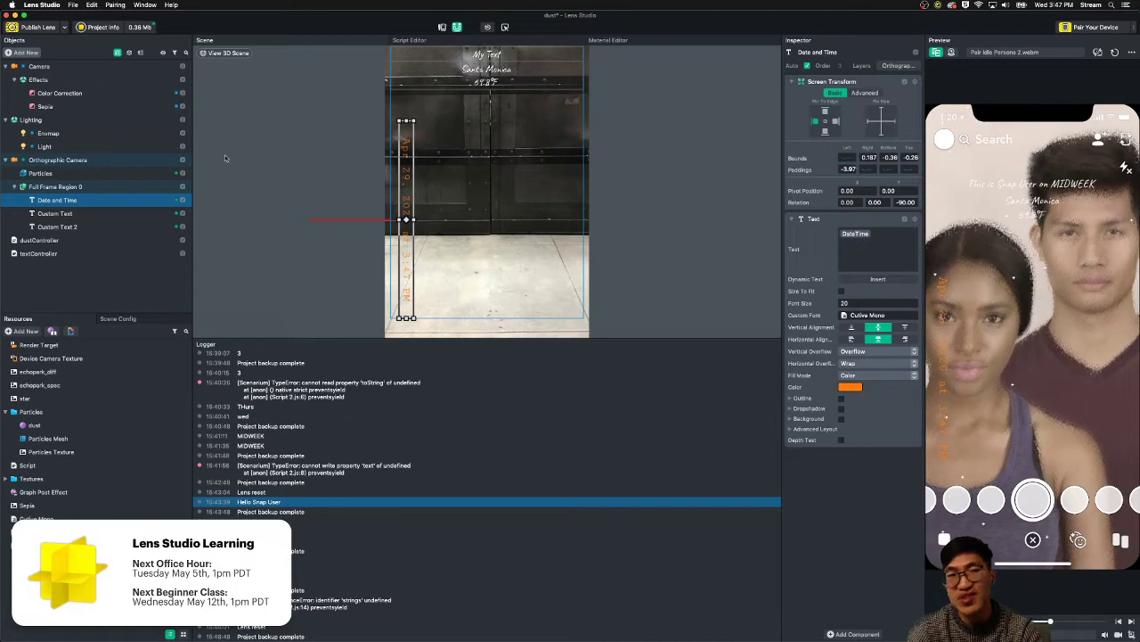
scroll(653, 166, down, 2)
click(640, 214)
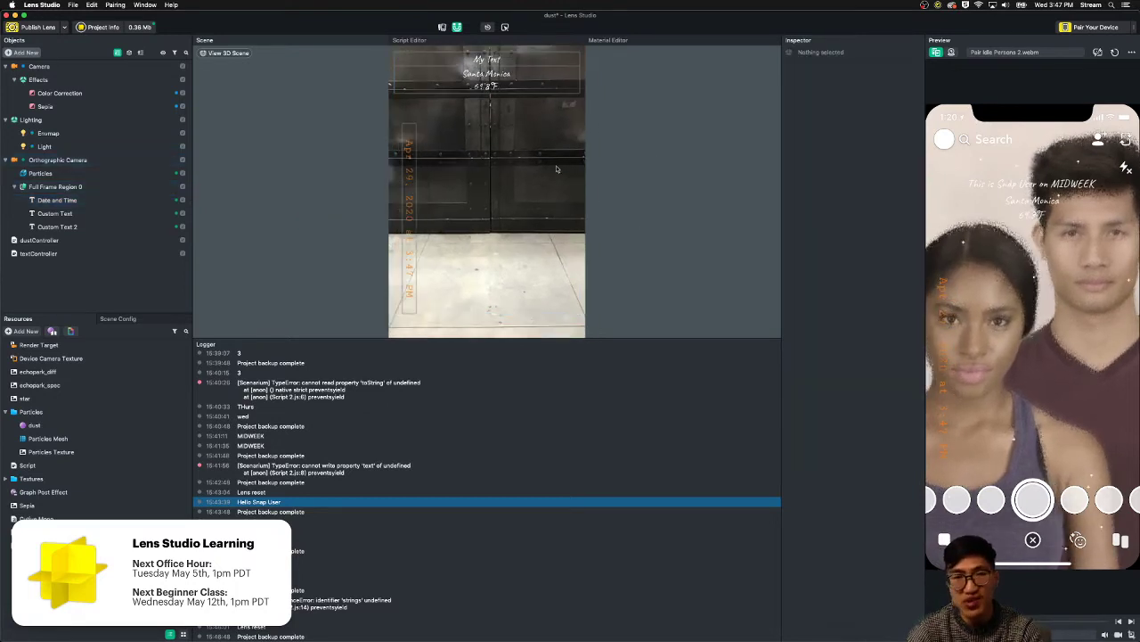
- Select Custom Text and Custom Text 2 together and move both up to the top of the safe region
scroll(637, 203, up, 1)
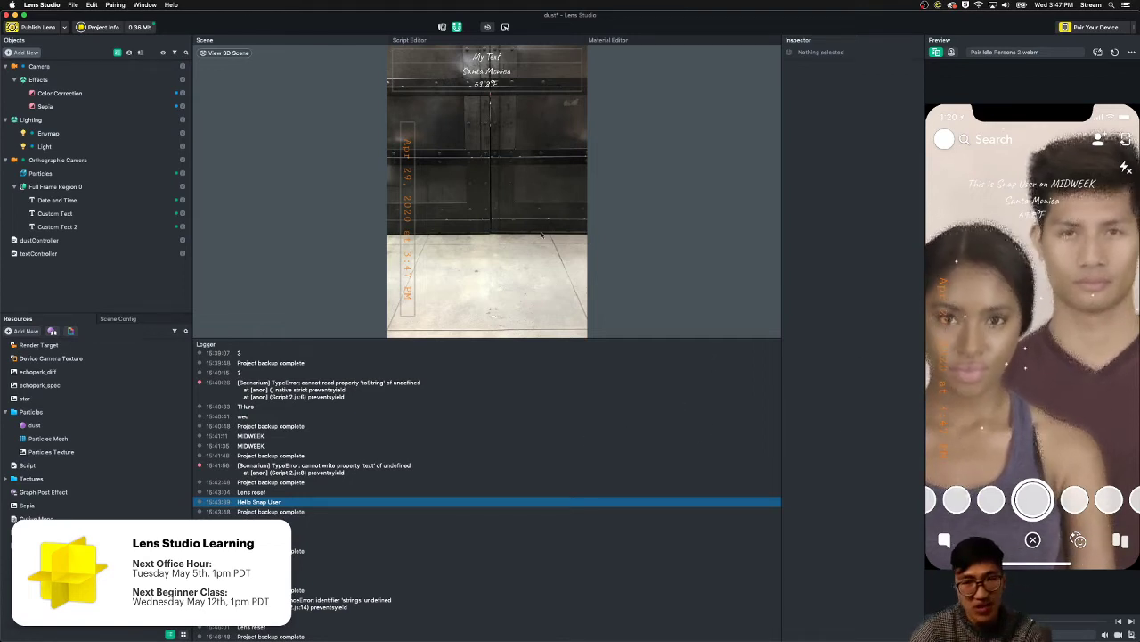
scroll(558, 179, up, 2)
scroll(614, 132, down, 2)
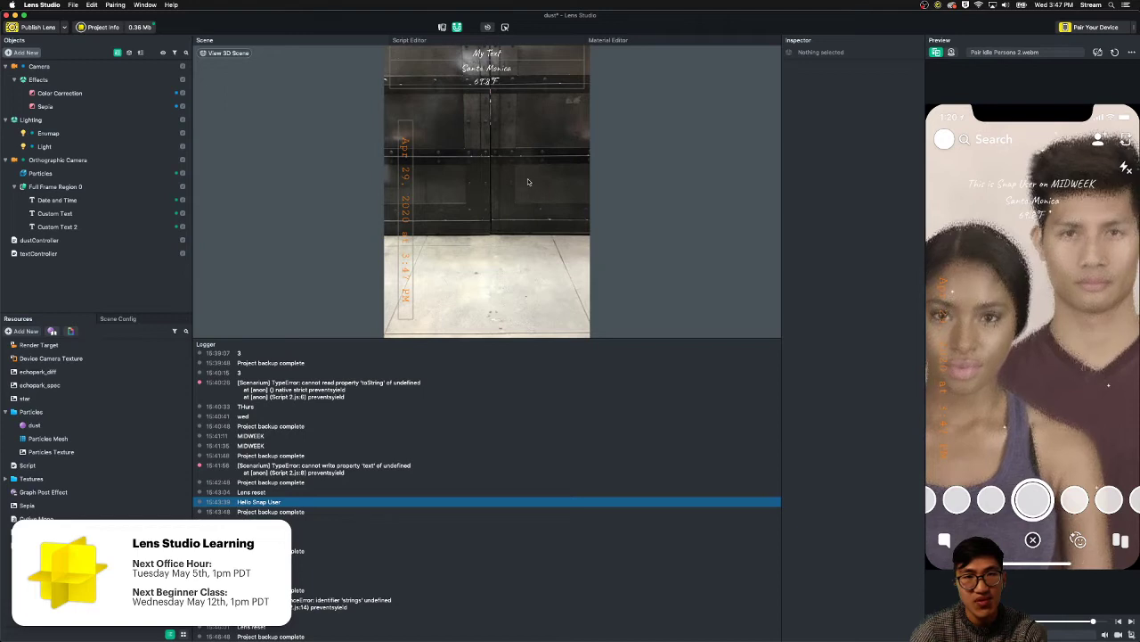
scroll(643, 138, up, 3)
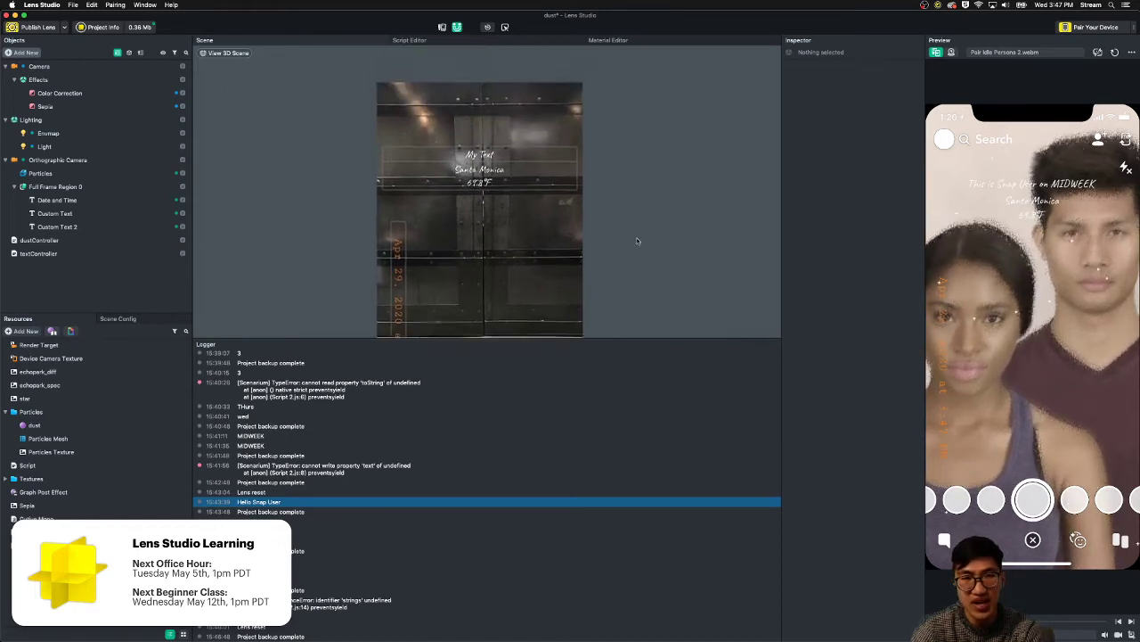
click(509, 171)
click(510, 173)
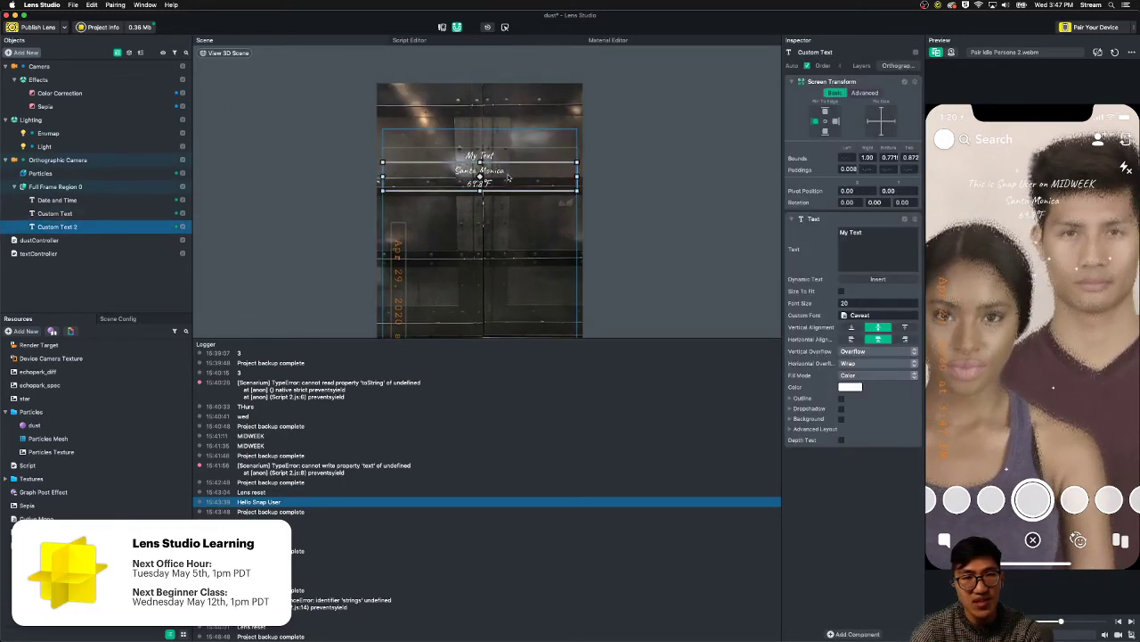
drag(510, 171, 509, 157)
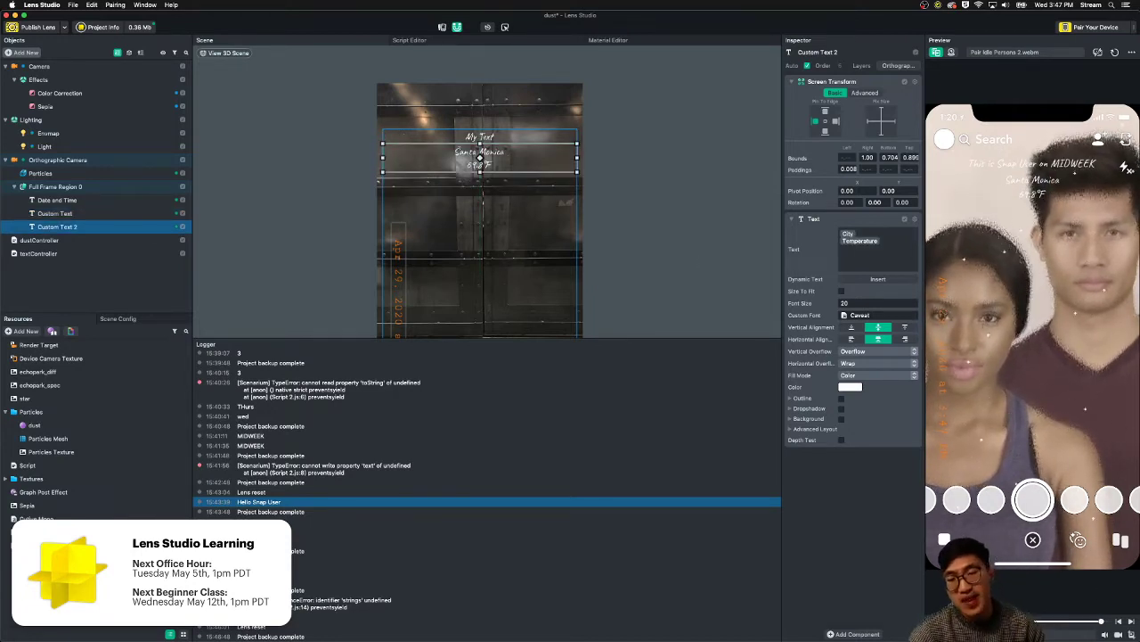
- Check the text layout in the preview on the 9/16 iPhone simulation and on the Android phone simulation
click(1051, 634)
click(1037, 548)
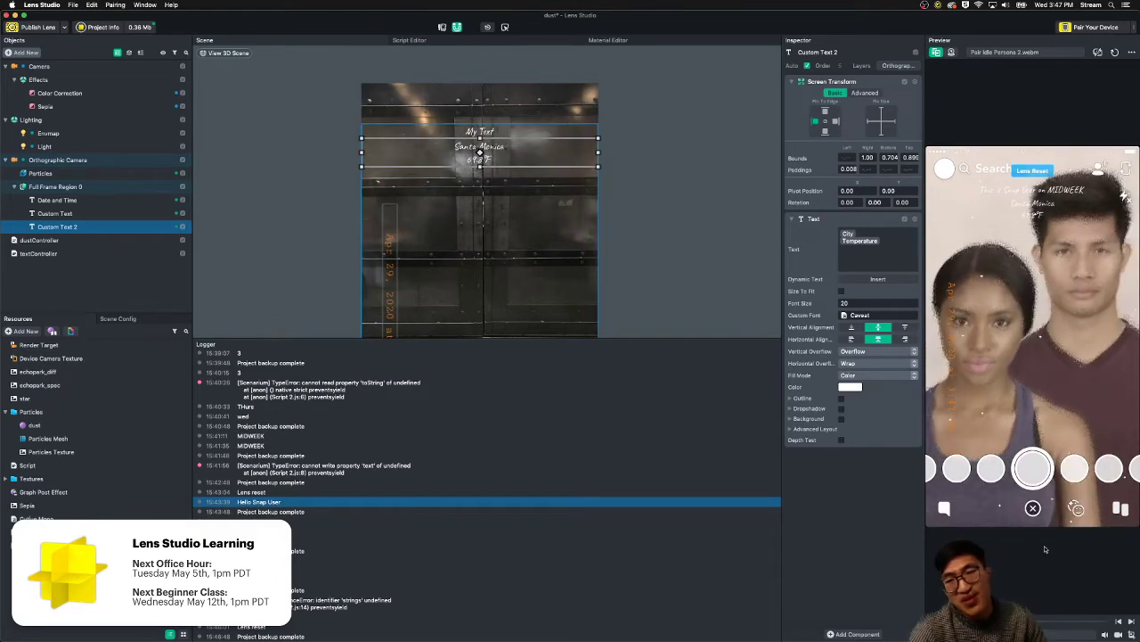
click(1034, 631)
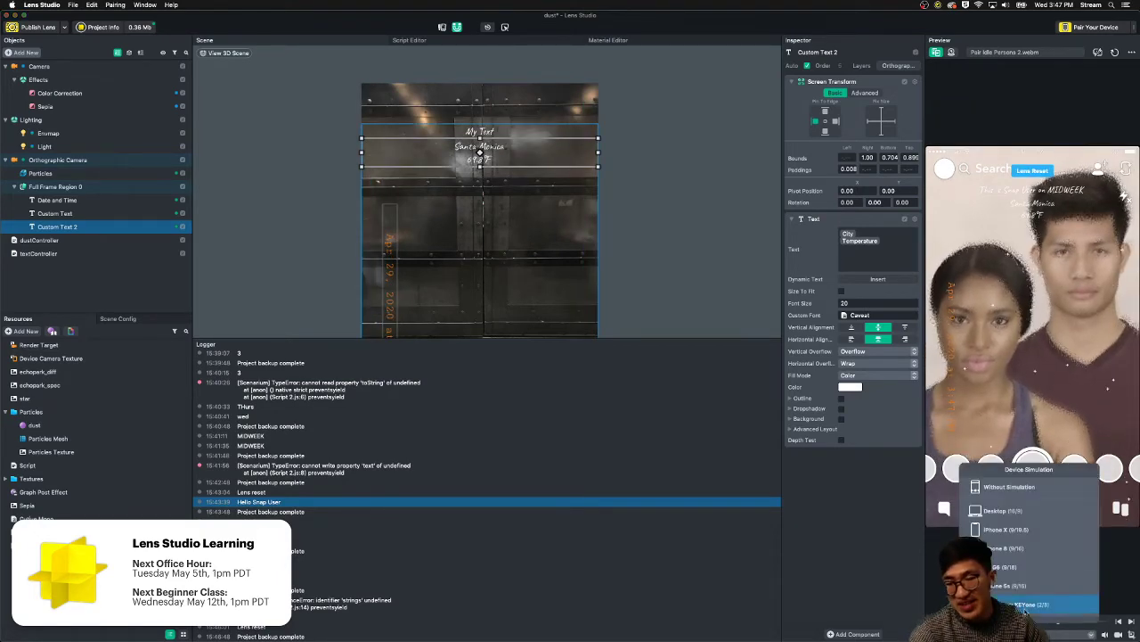
click(1026, 567)
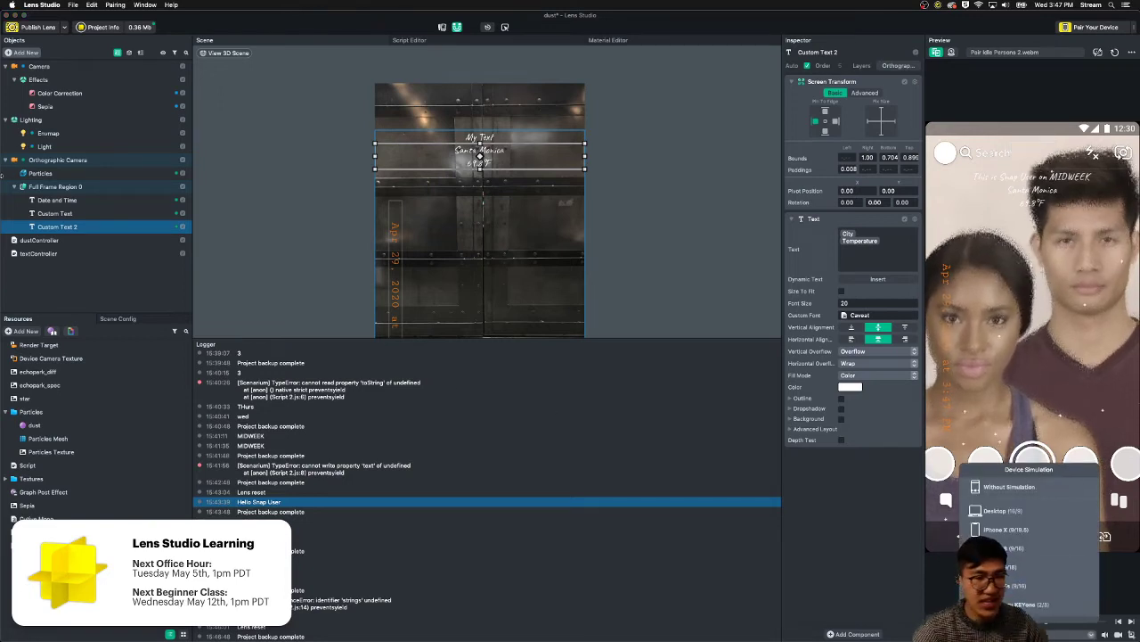
- Rename Full Frame Region 0 to Safe Render Region
click(39, 188)
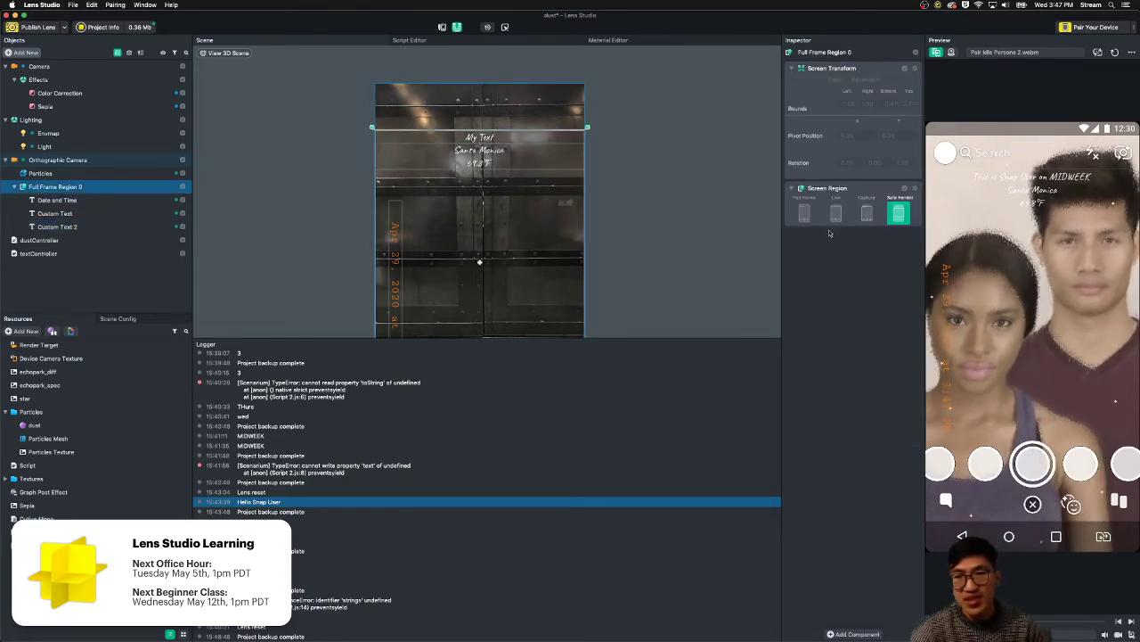
right_click(38, 188)
click(55, 216)
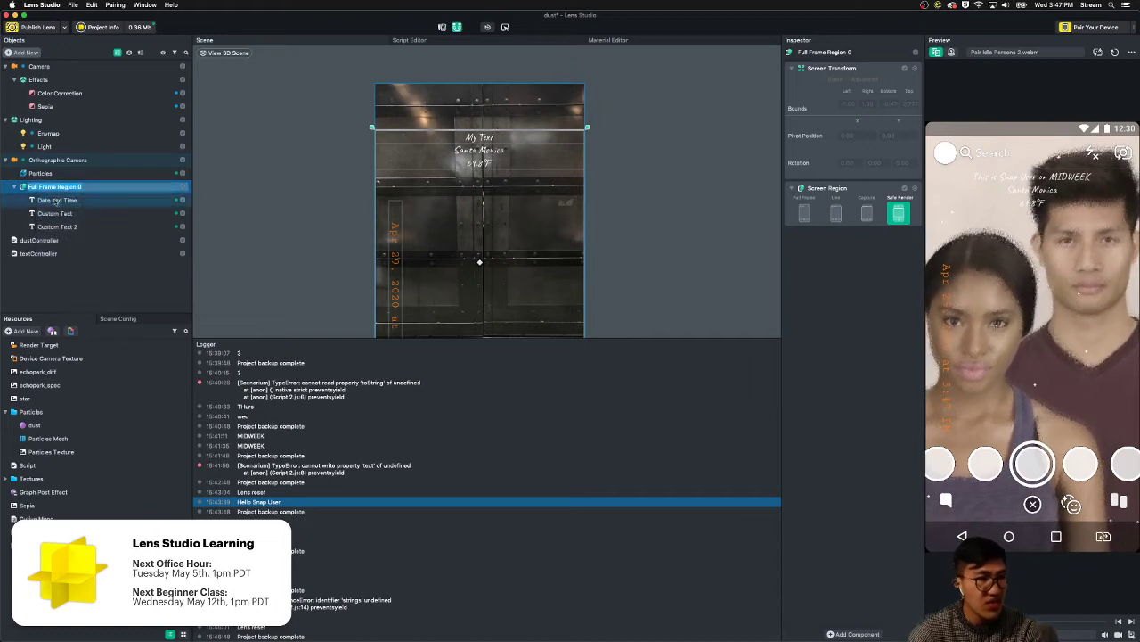
text(Sa)
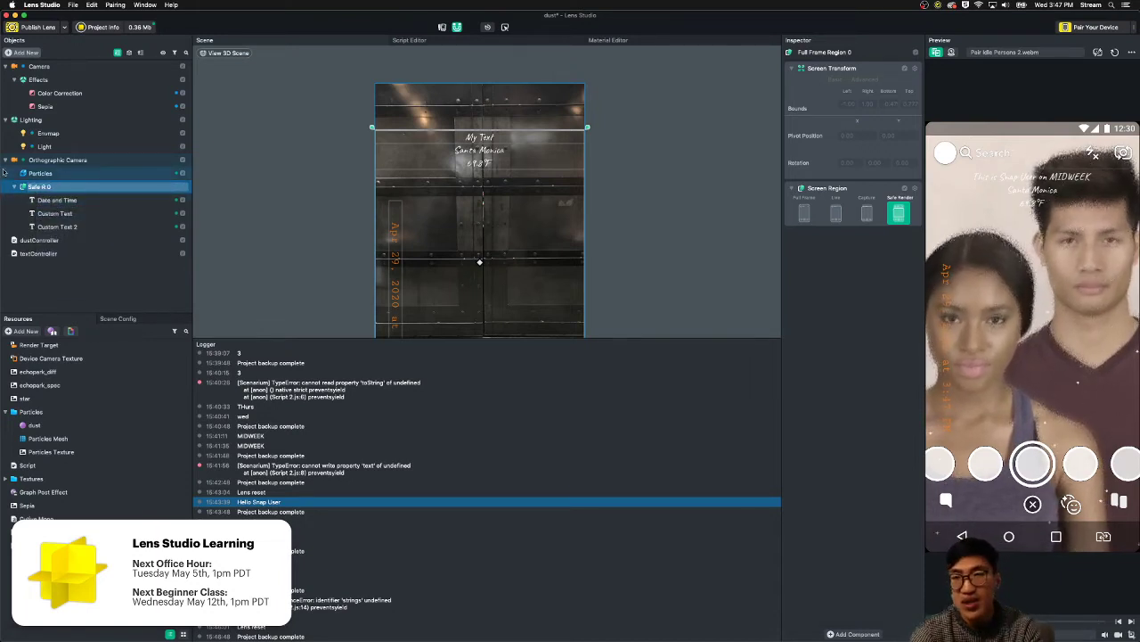
text(fe Render Regi)
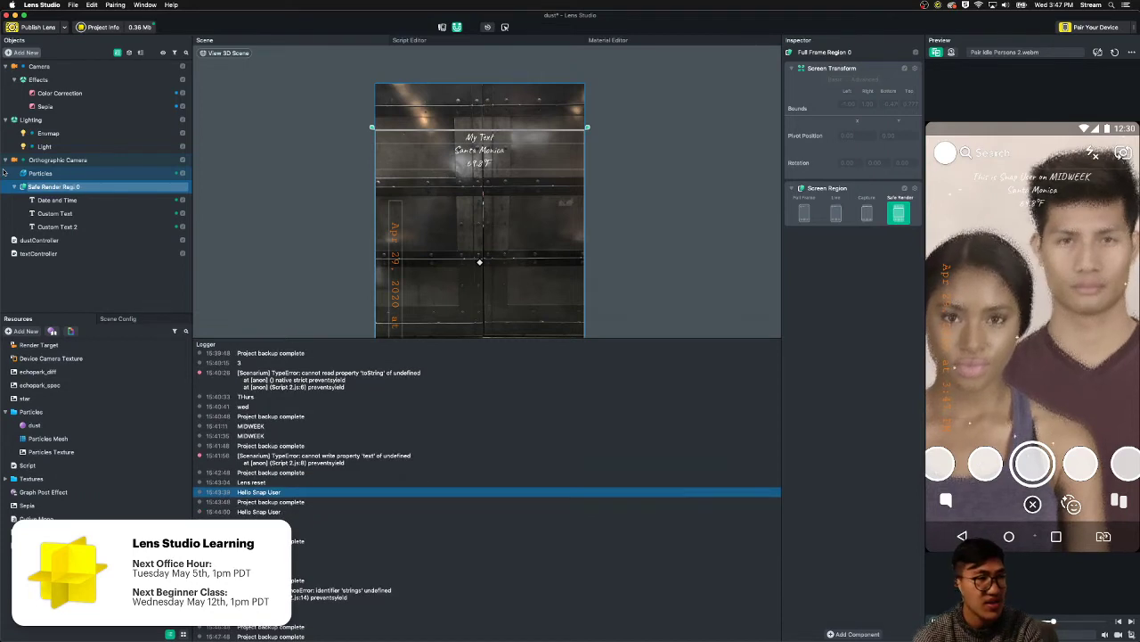
text(on)
key(Return)
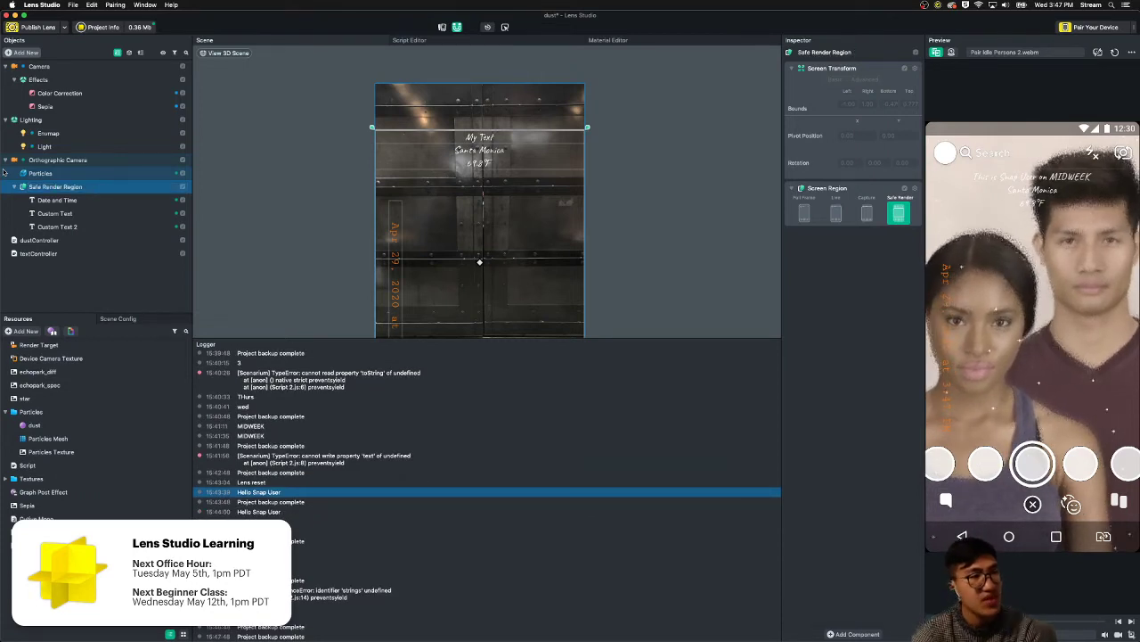
- Inspect the script components on the dustController and textController scene objects
click(664, 261)
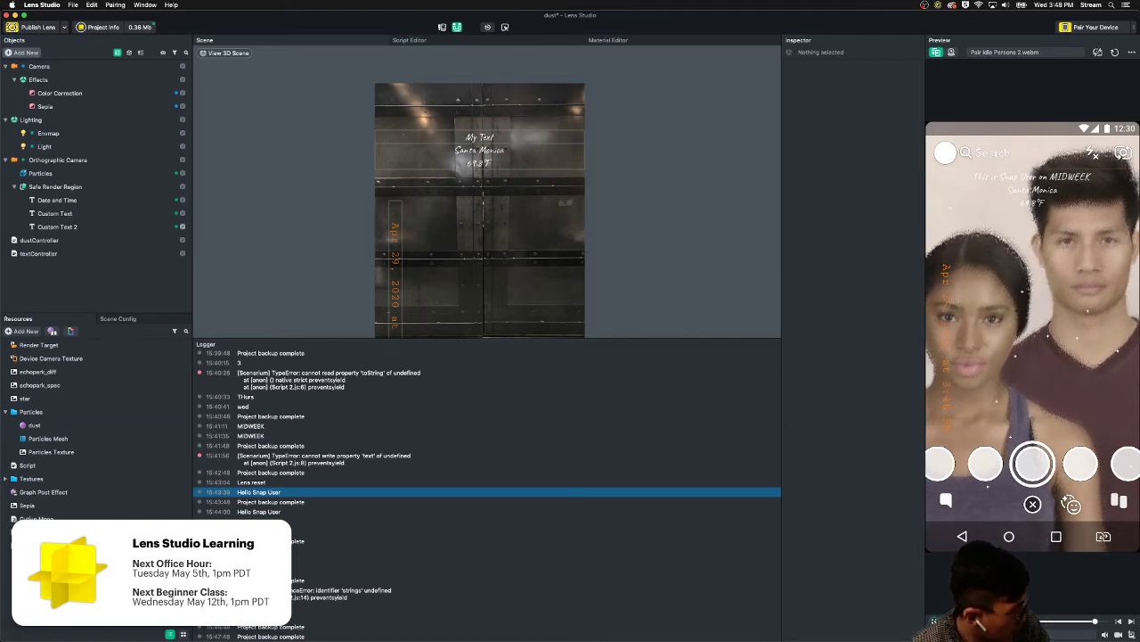
scroll(679, 211, down, 5)
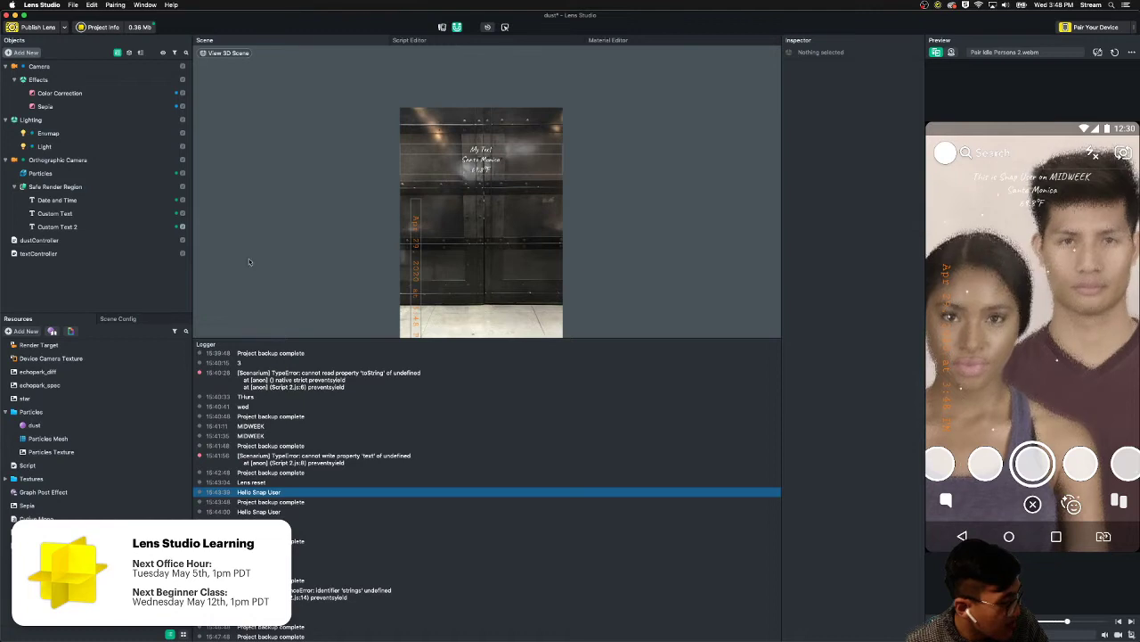
click(112, 253)
click(115, 245)
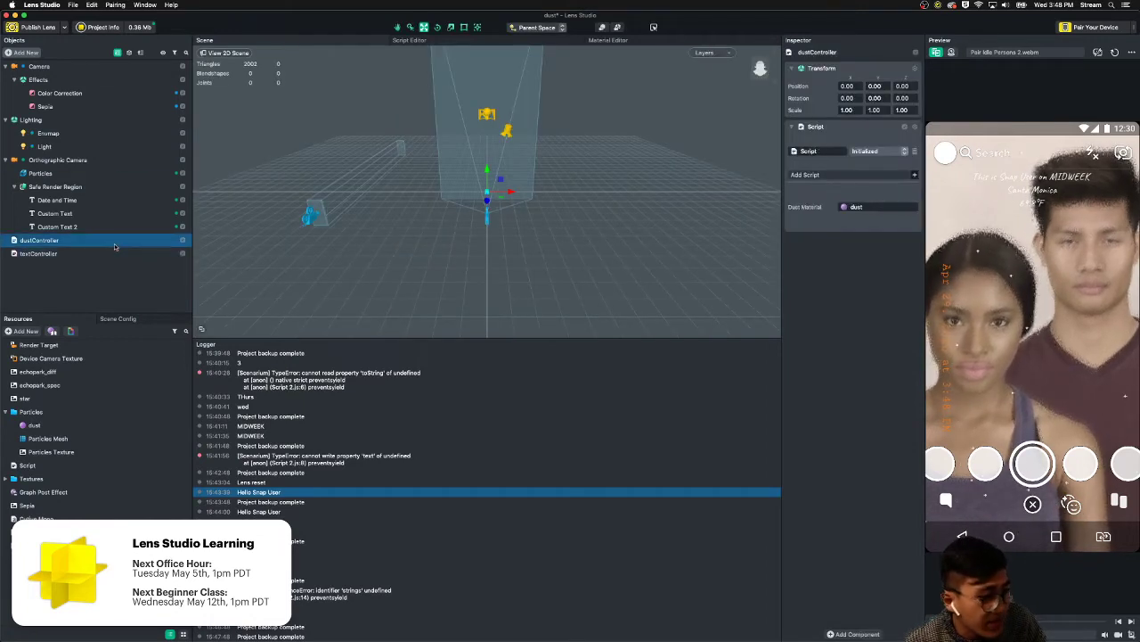
click(113, 257)
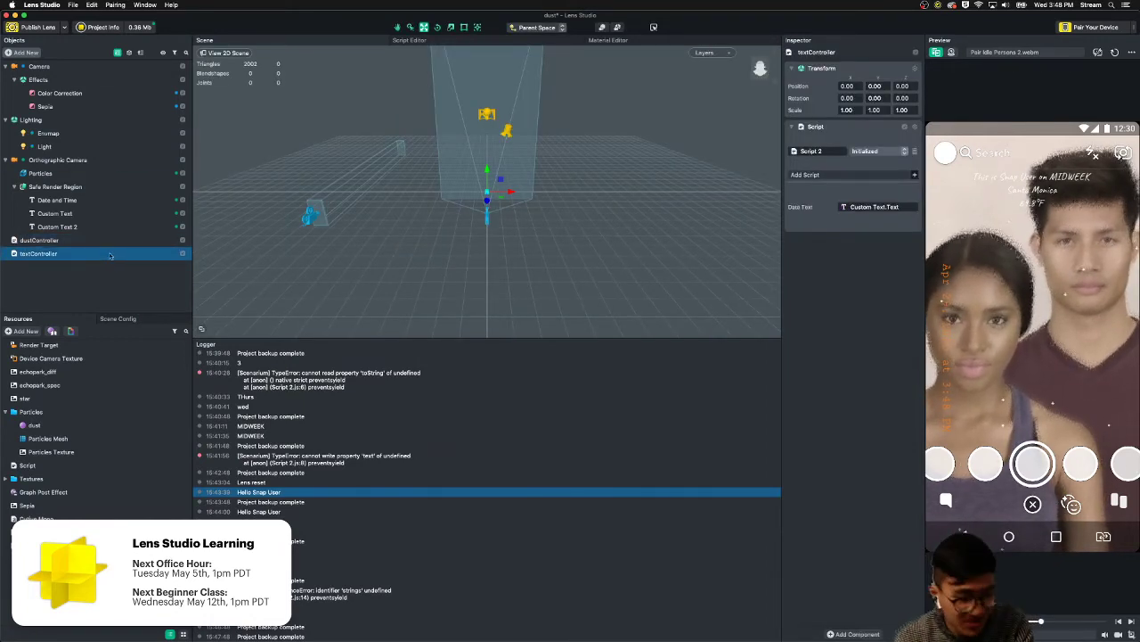
click(110, 242)
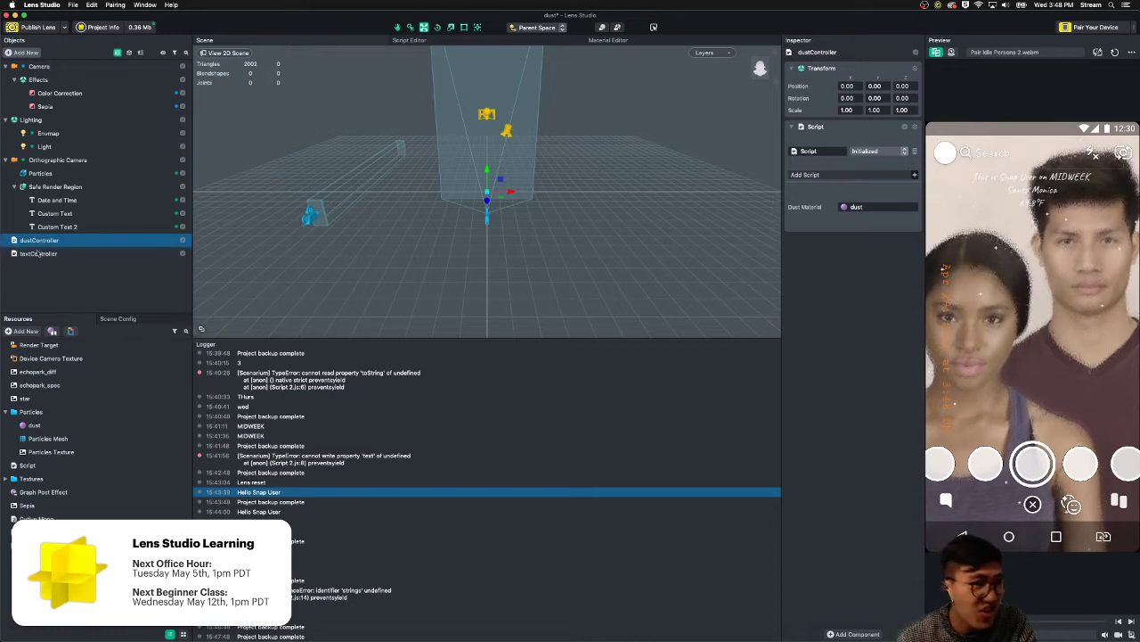
- Rename the Script resource to dustController and the Script 2 resource to textController
right_click(27, 465)
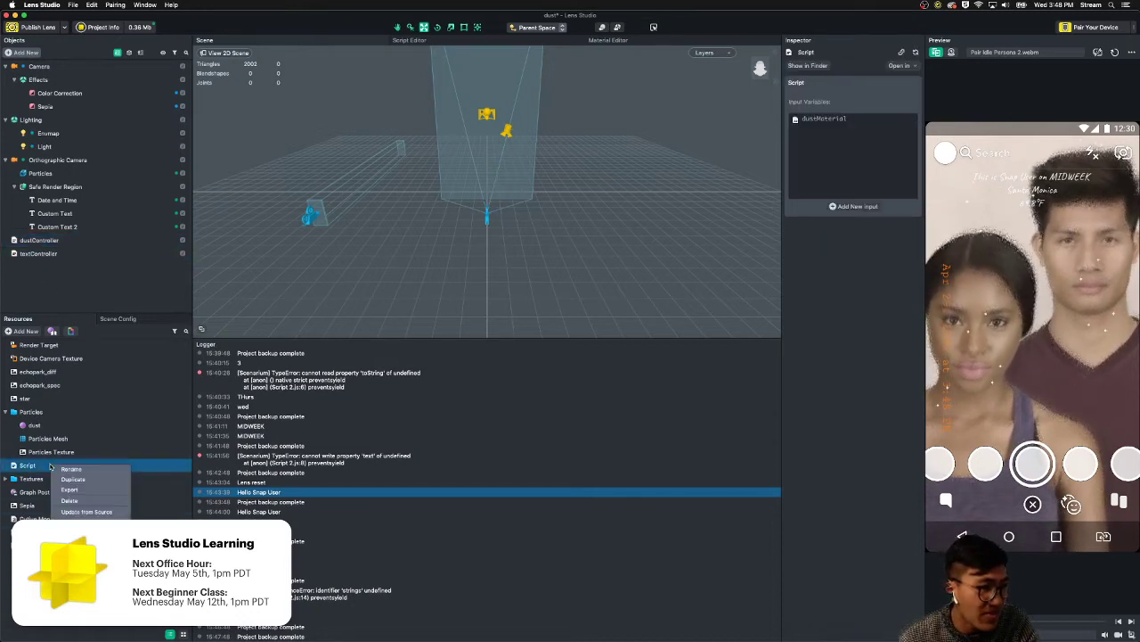
click(68, 472)
text(dustCo)
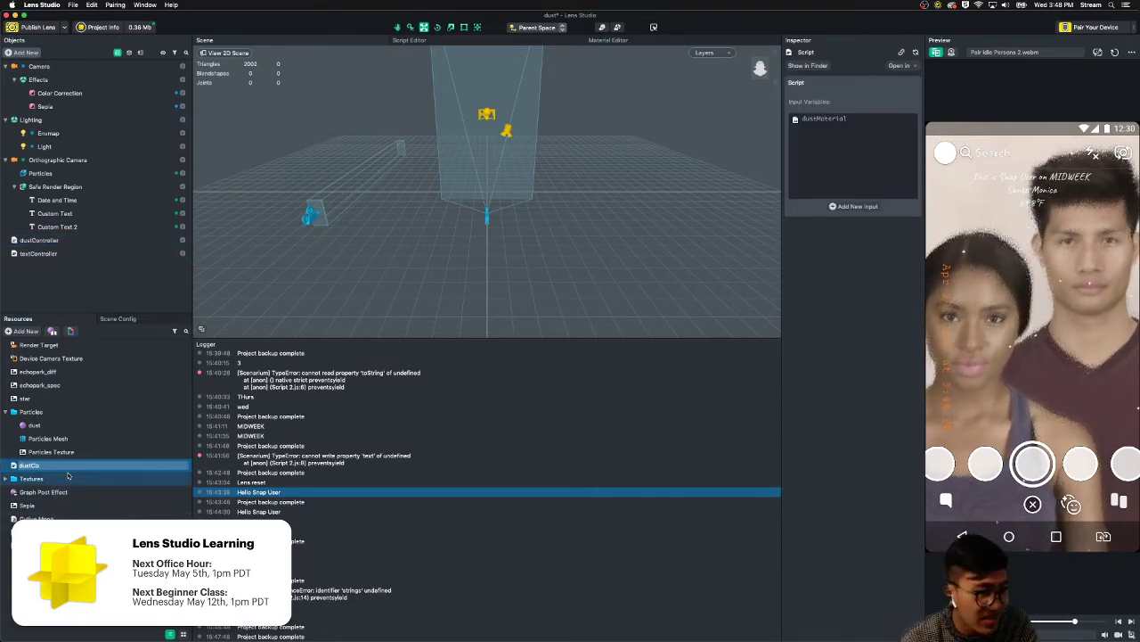
text(ntroller)
key(Return)
right_click(62, 532)
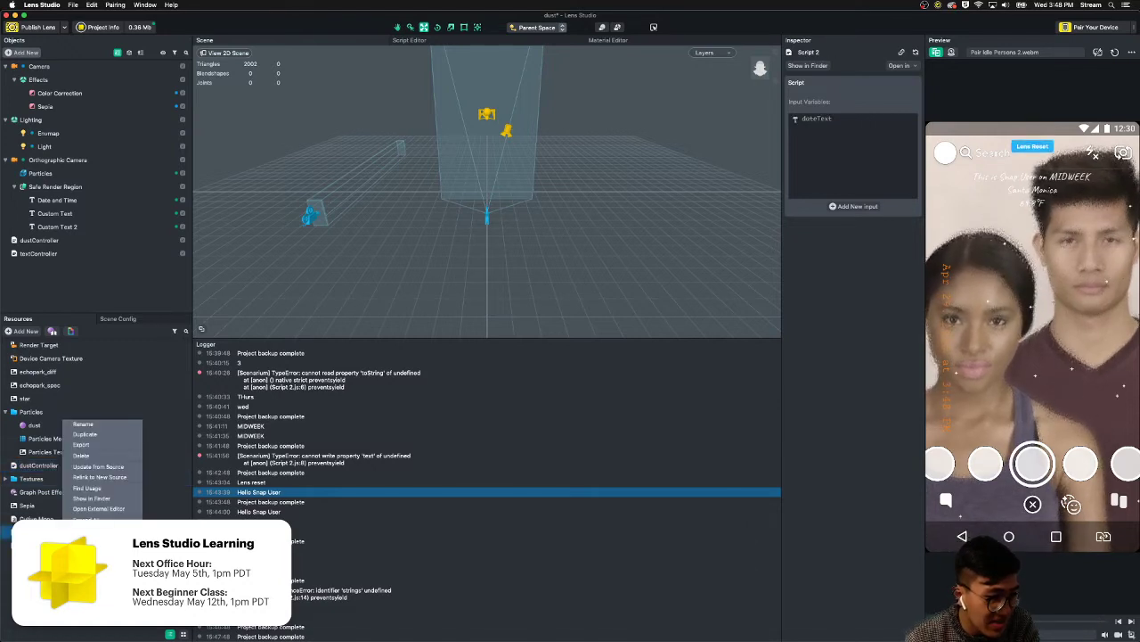
click(108, 426)
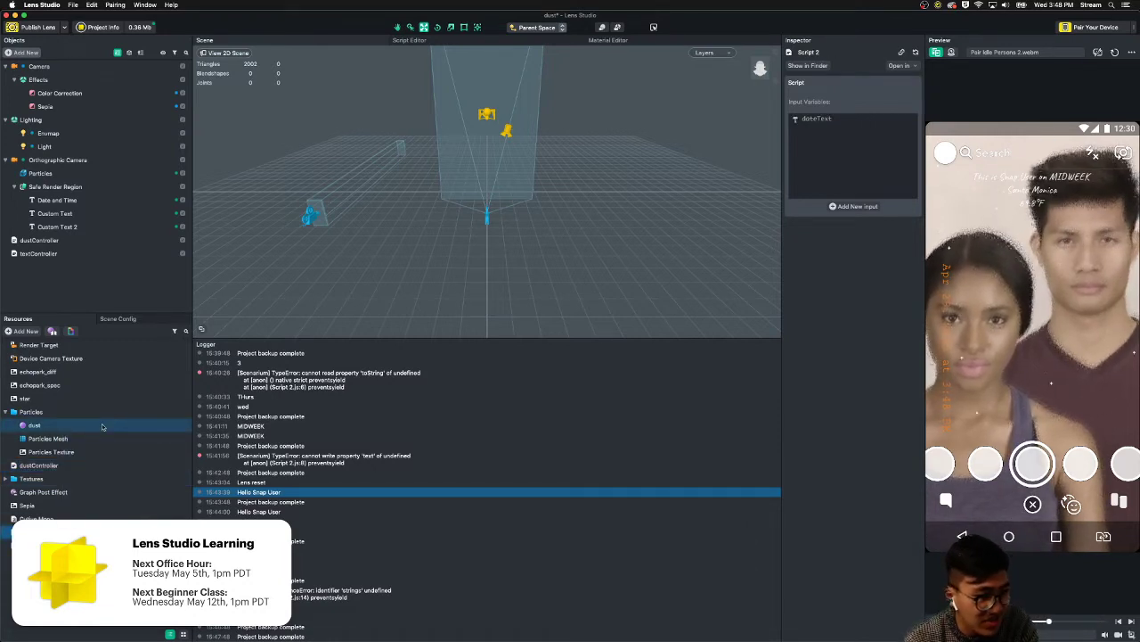
- Open the dustController script resource and review its frame-counter code
double_click(41, 465)
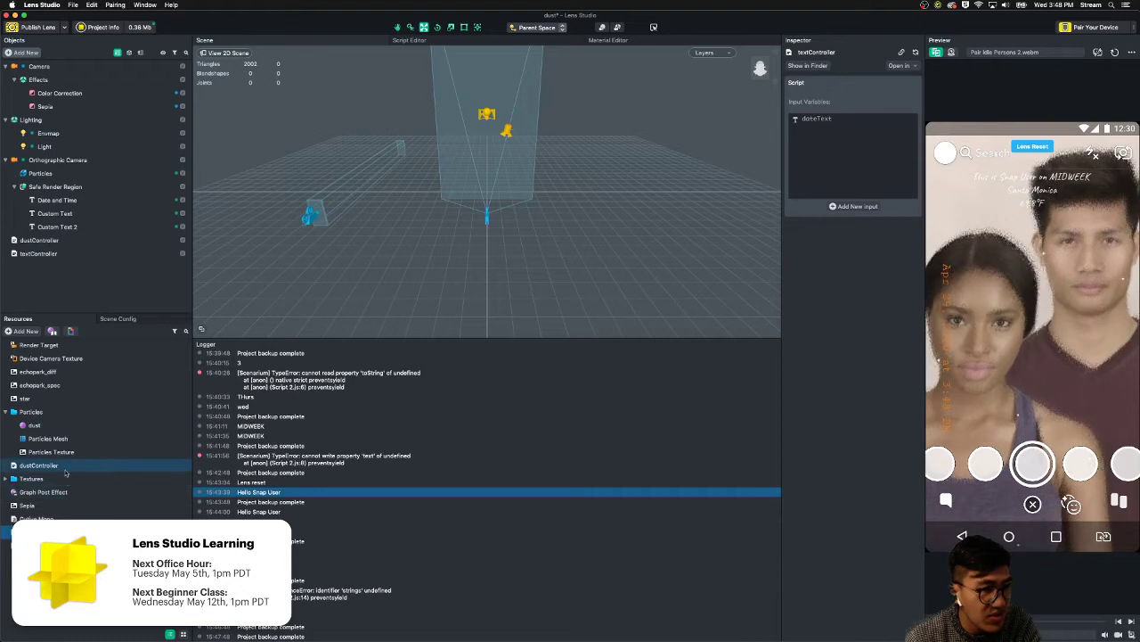
drag(438, 233, 338, 192)
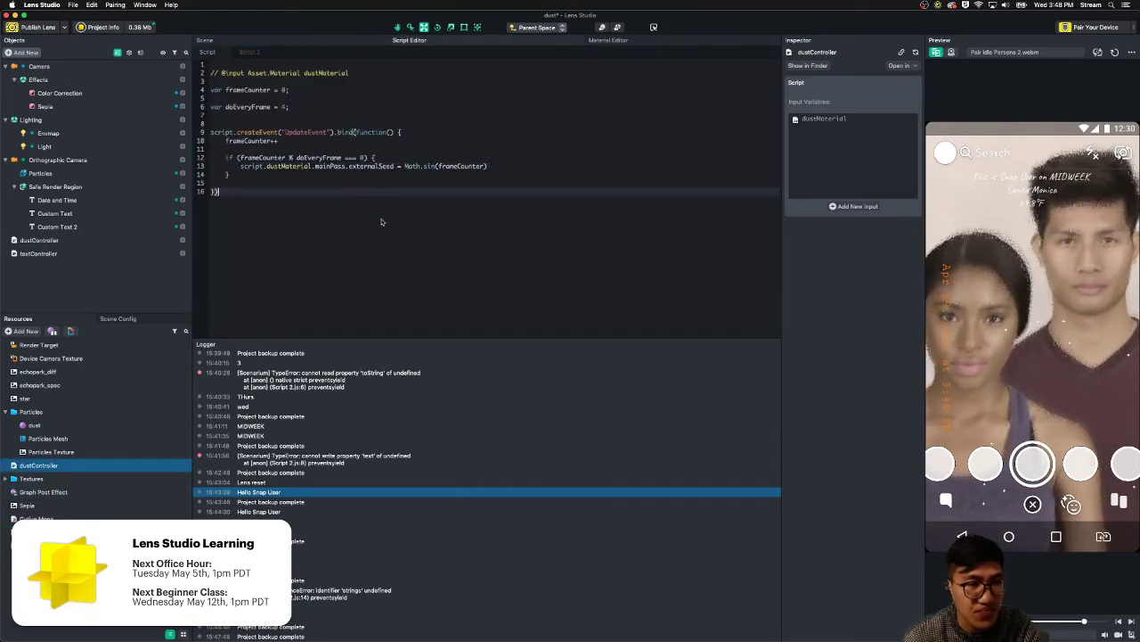
key(super+a)
click(461, 158)
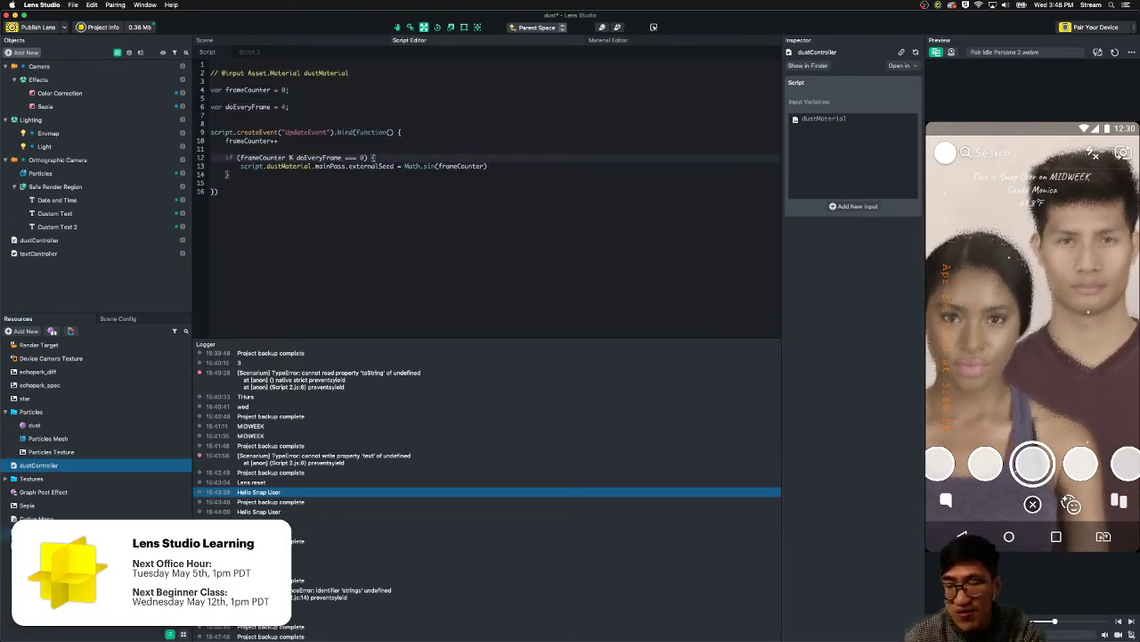
- Duplicate the dustController script resource and name the copy grainController
right_click(98, 466)
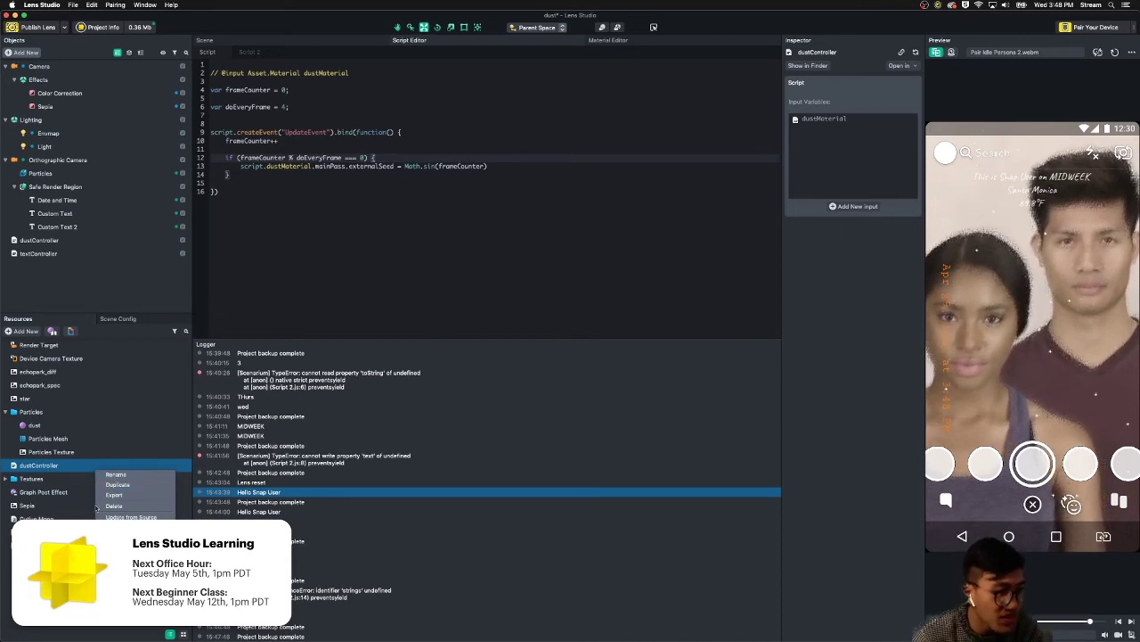
click(78, 466)
key(super+d)
right_click(72, 559)
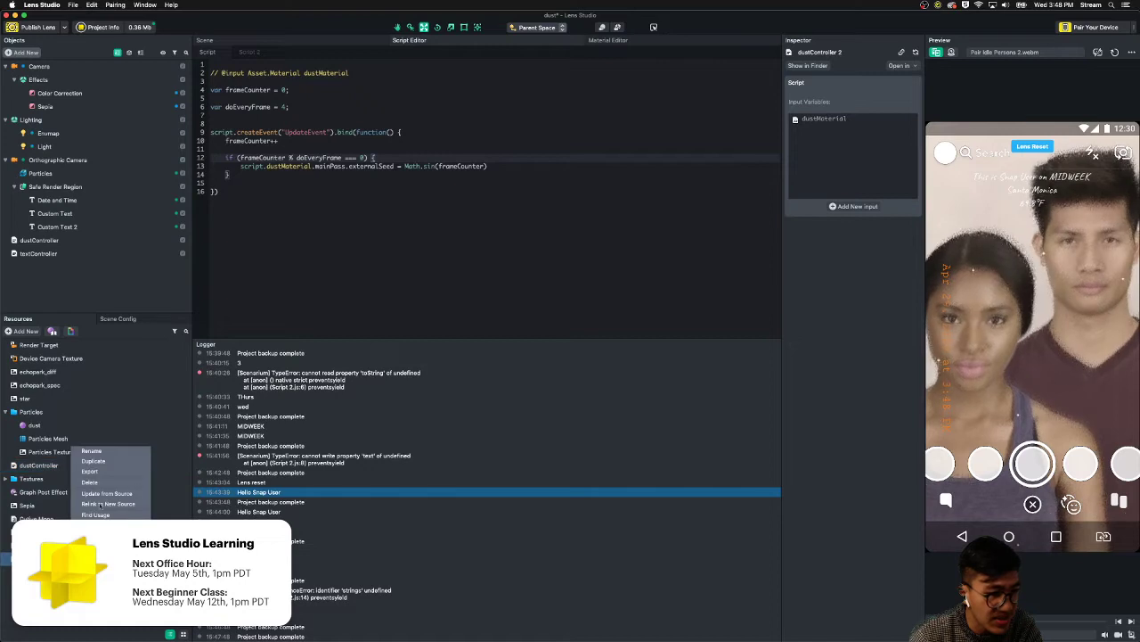
click(101, 453)
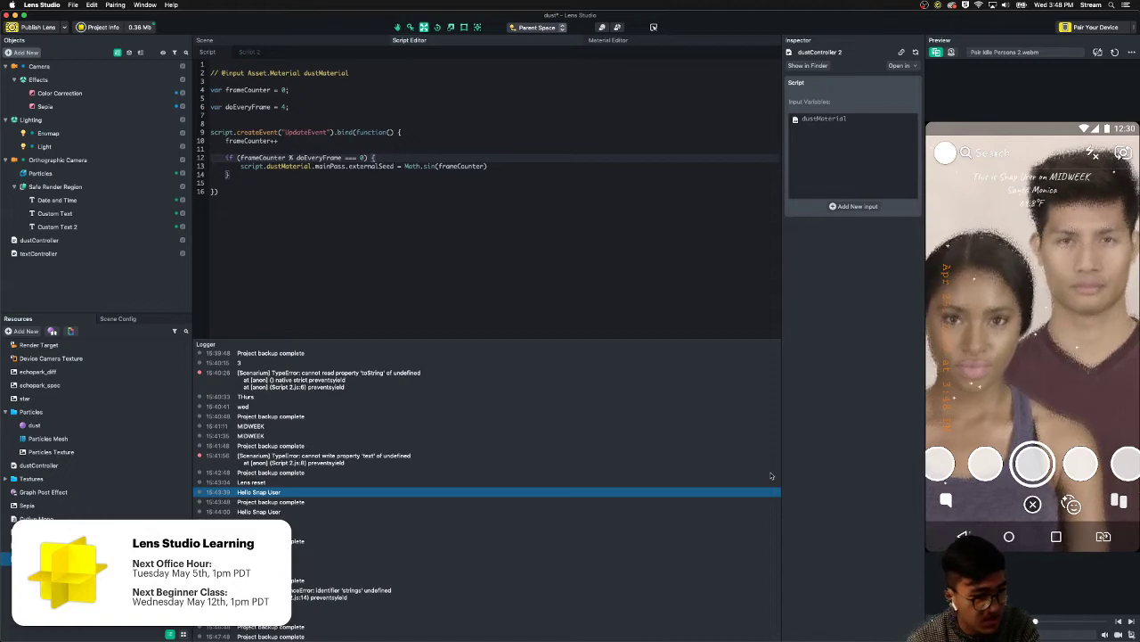
key(Return)
- Create a new scene object below textController and attach the grainController script to it
right_click(48, 281)
click(64, 284)
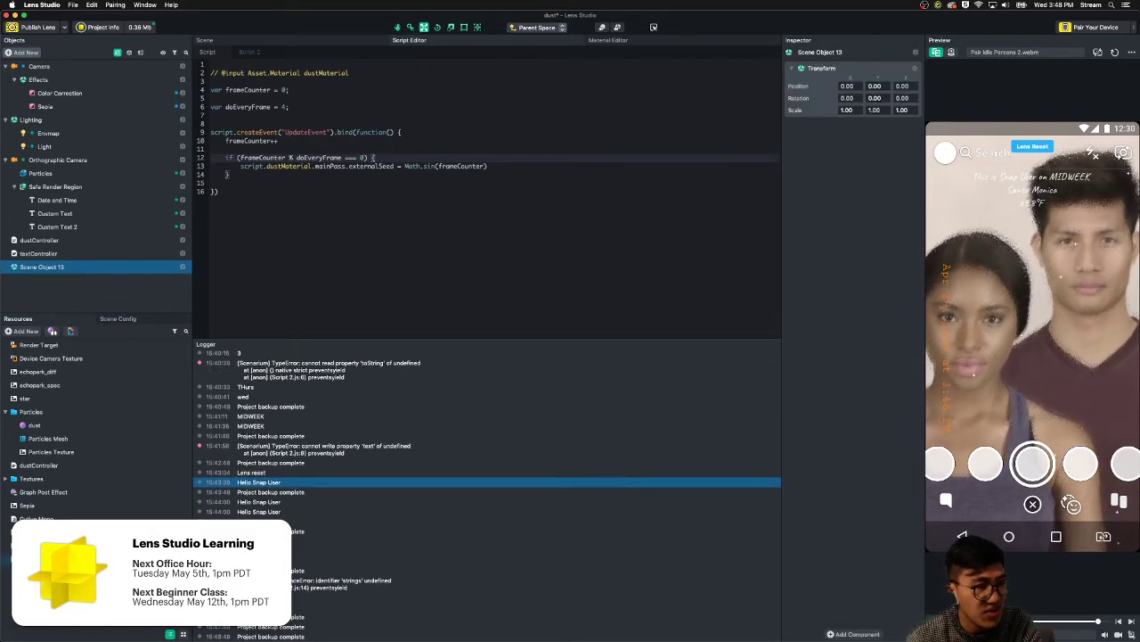
drag(843, 241, 843, 239)
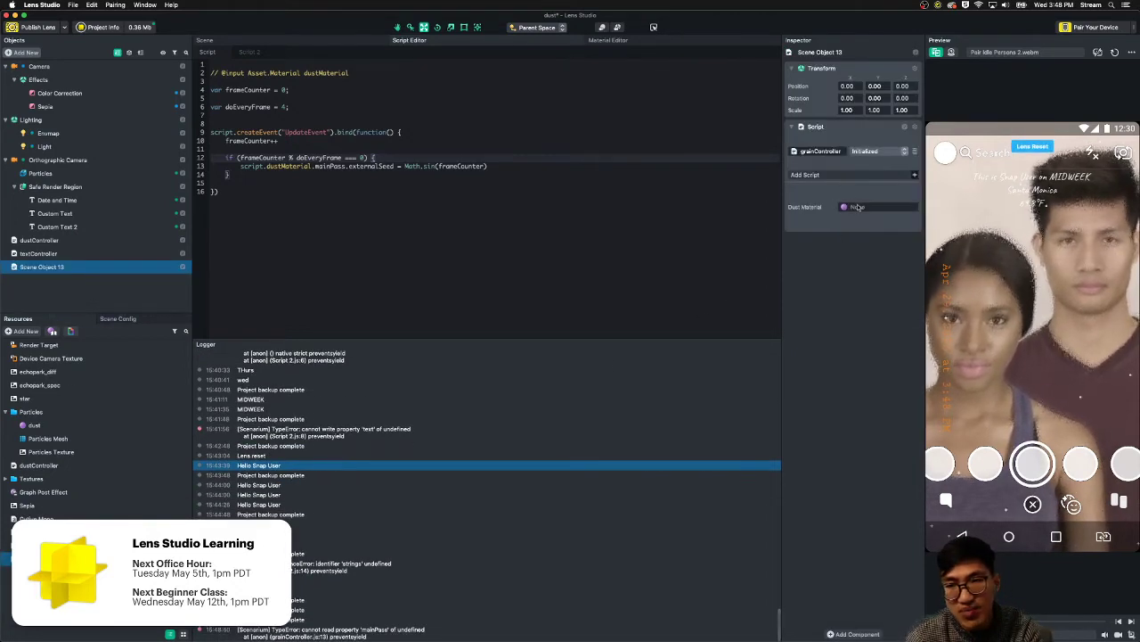
click(857, 207)
key(Escape)
- In the grainController script, rename the material input variable on line 2 to grainMaterial and save the script
double_click(42, 559)
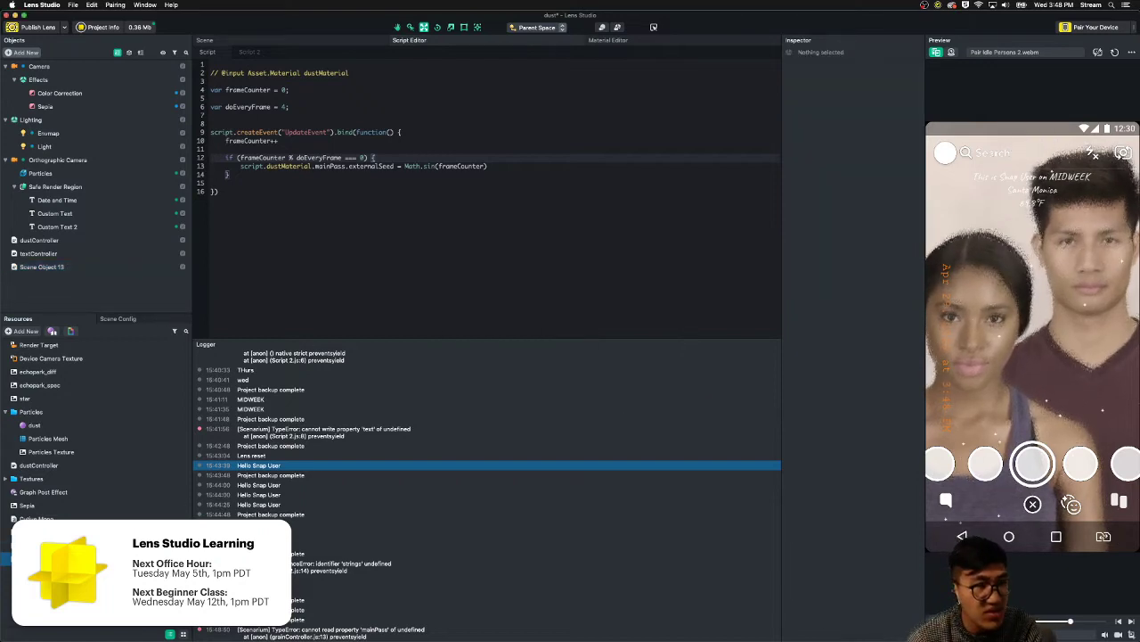
click(352, 192)
double_click(335, 75)
text(d)
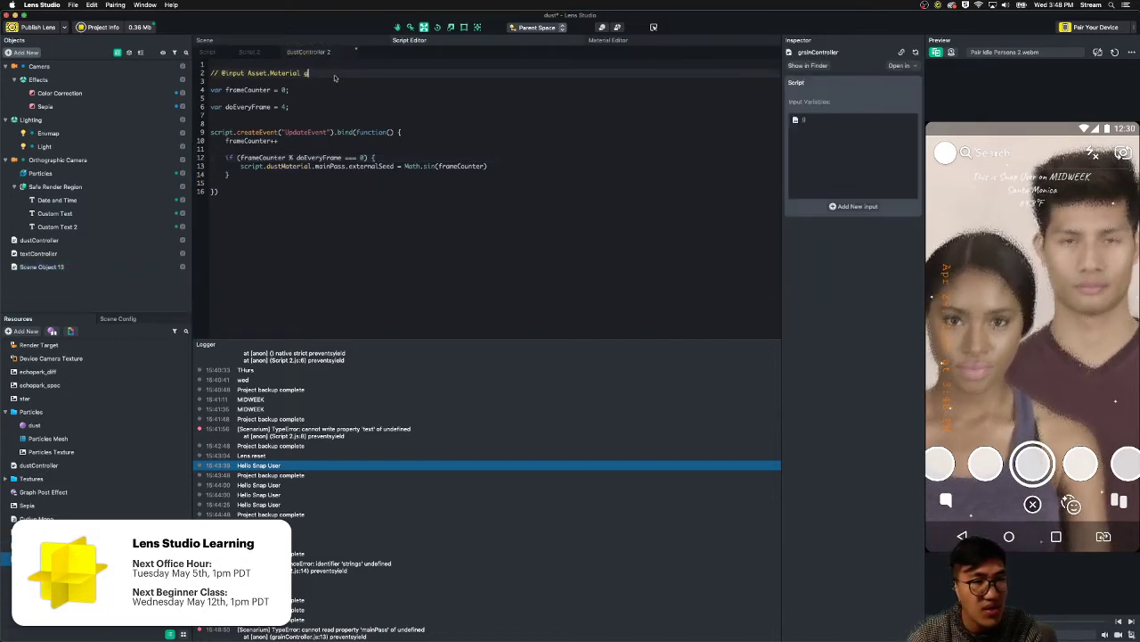
text(rainMaterial)
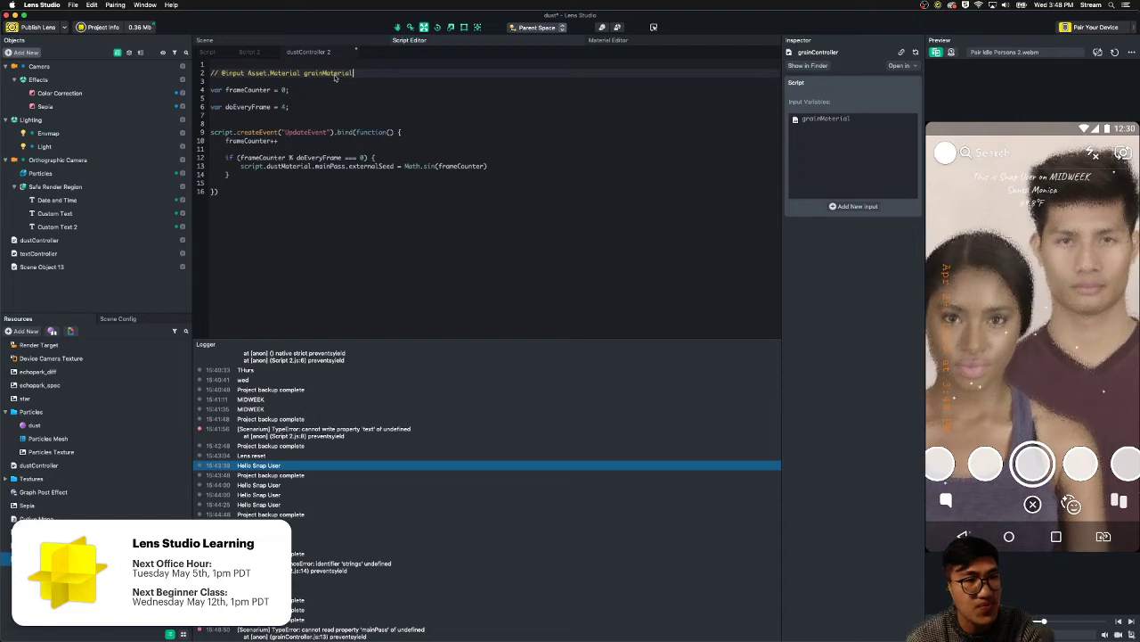
- Rename the new scene object to grainController and assign Graph Post Effect as its Grain Material
click(36, 266)
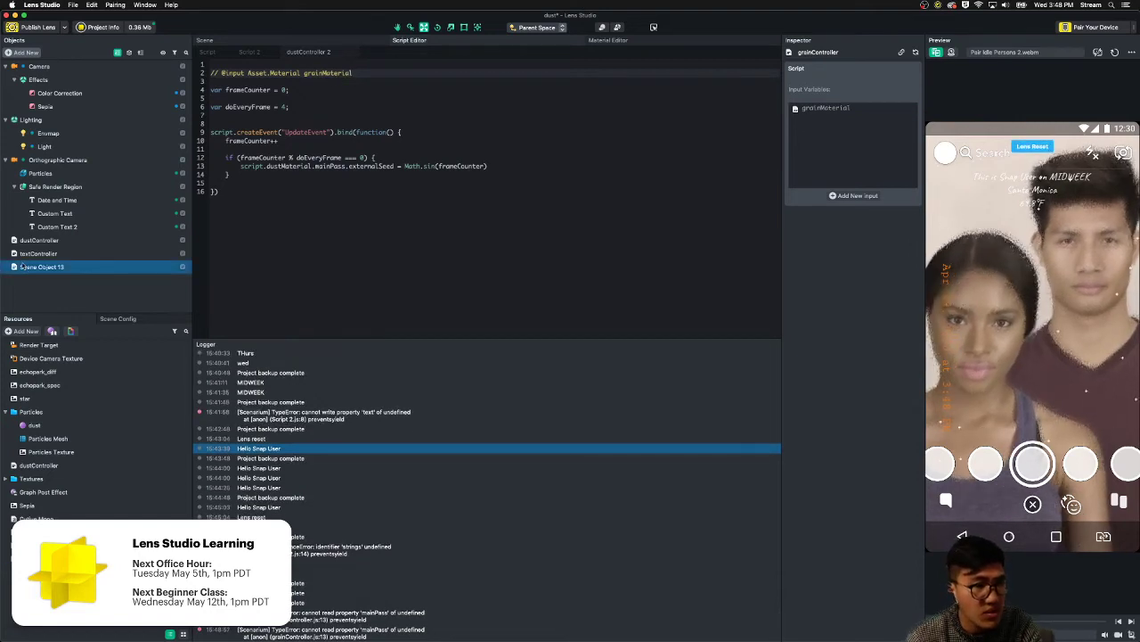
right_click(36, 268)
click(45, 291)
text(grainC)
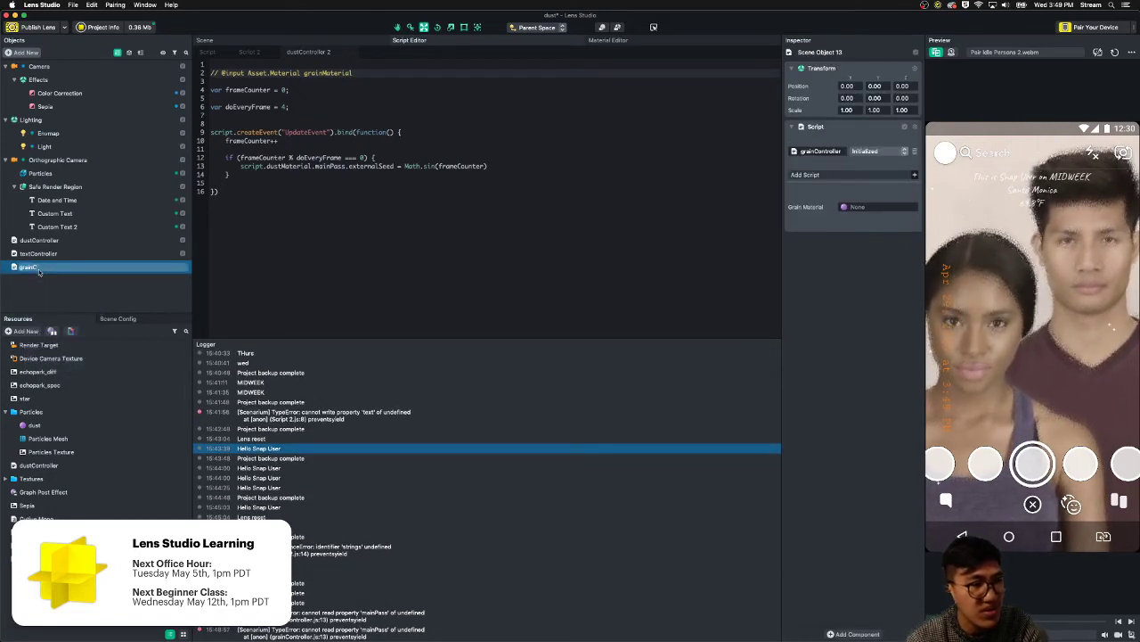
text(ontroller)
key(Return)
click(874, 207)
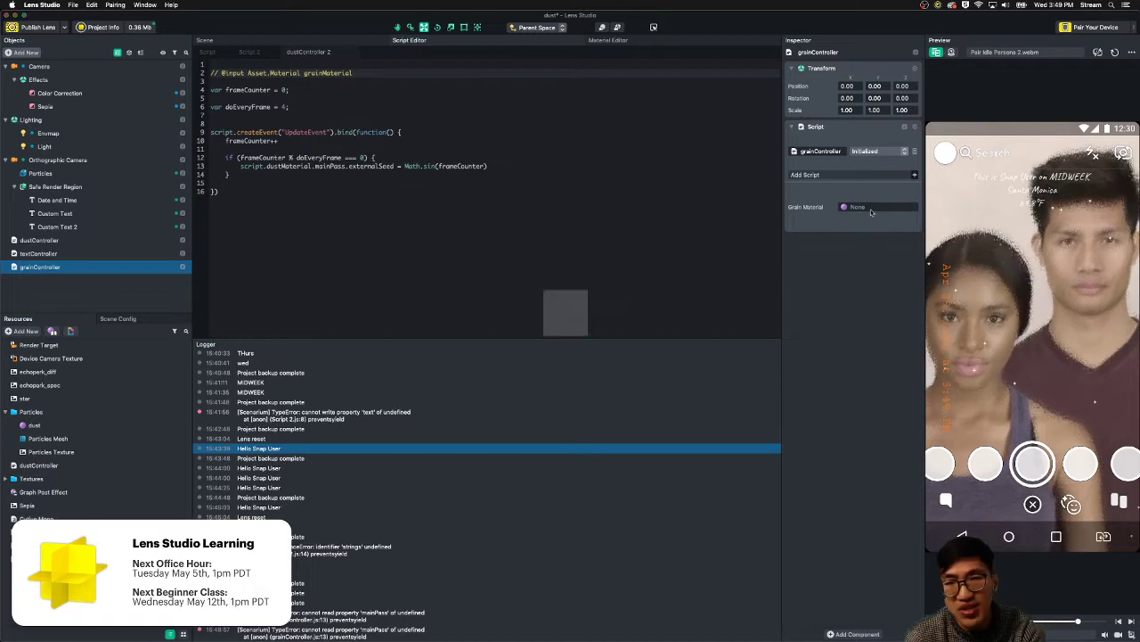
double_click(507, 245)
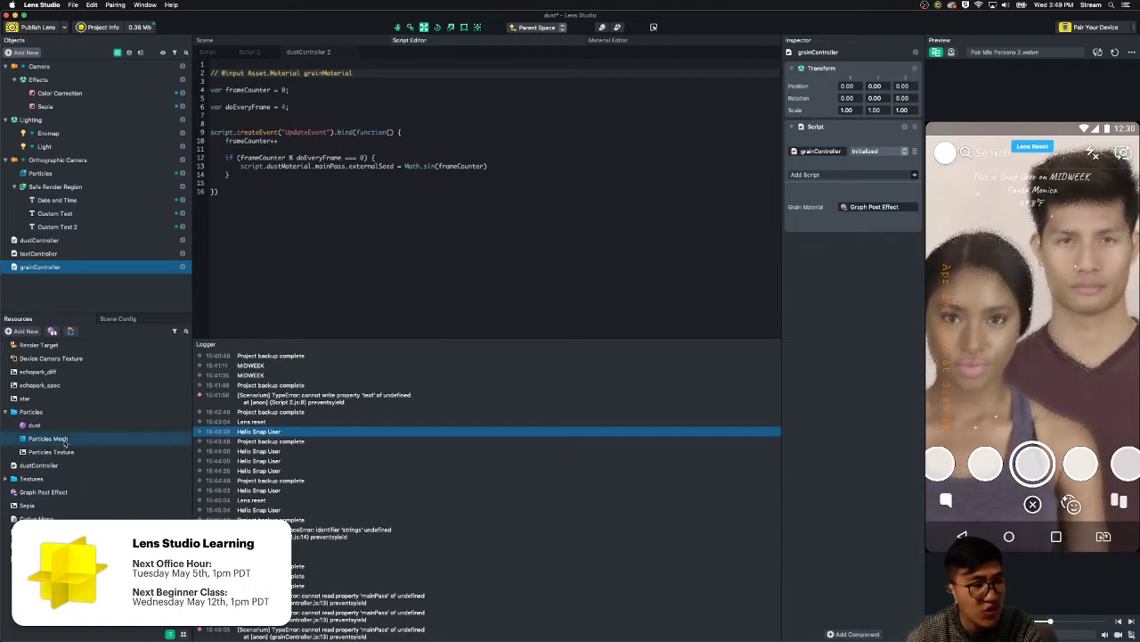
- In the Graph Post Effect material graph, set the script name of the offsetDistance float parameter to offsetDistance
click(153, 491)
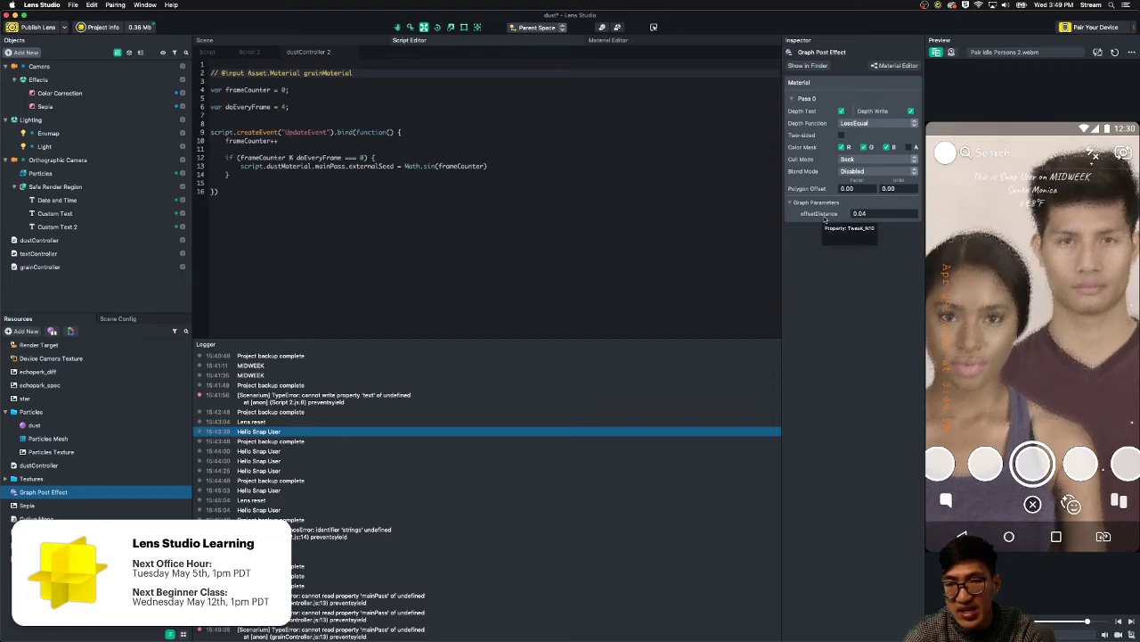
double_click(112, 493)
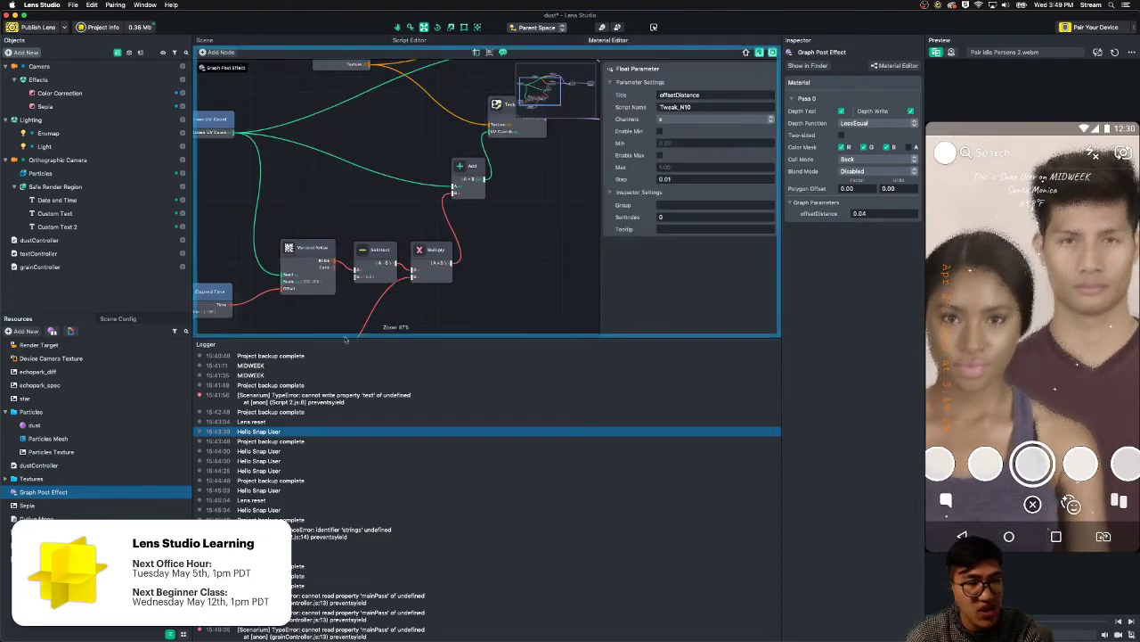
scroll(520, 274, down, 1)
scroll(520, 274, down, 3)
drag(520, 275, 541, 241)
click(383, 303)
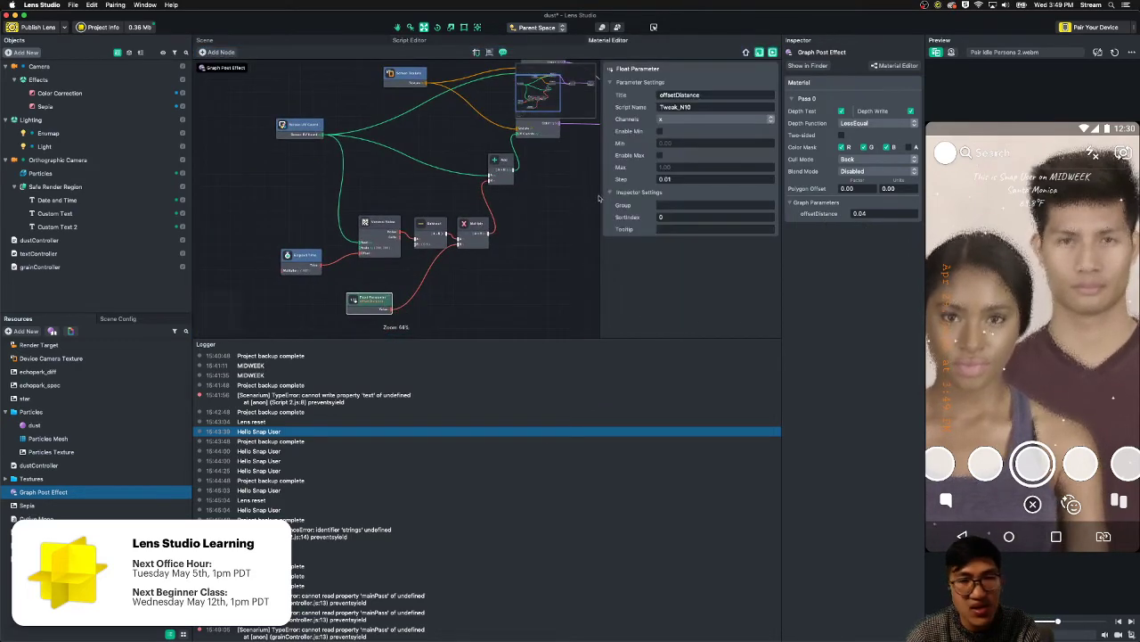
double_click(692, 107)
double_click(670, 96)
key(super+c)
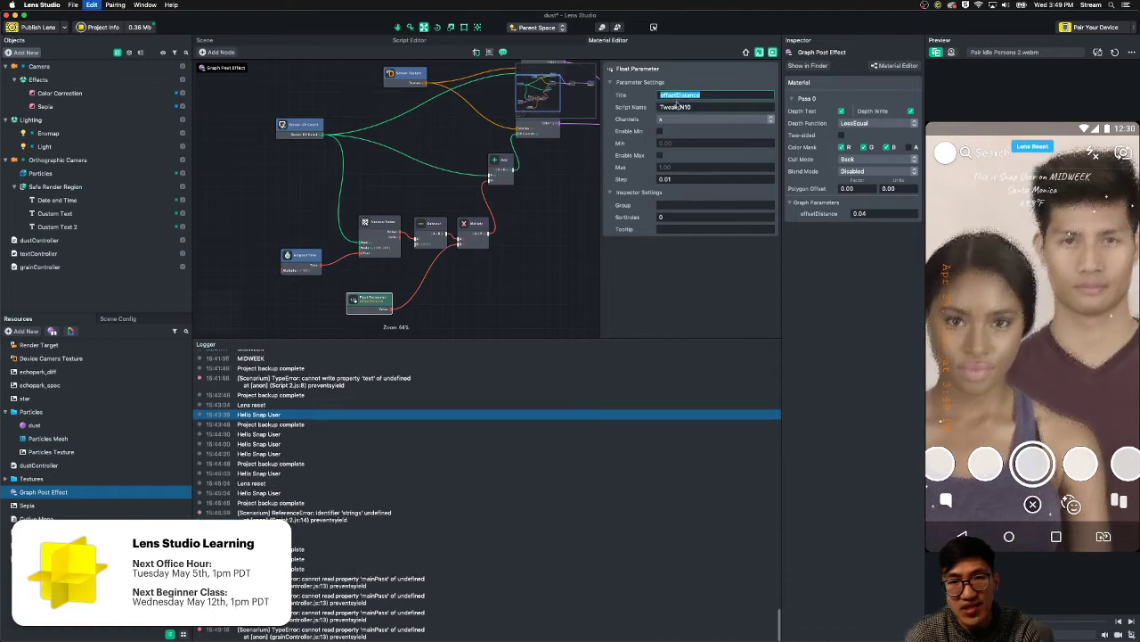
double_click(677, 108)
key(super+v)
key(Return)
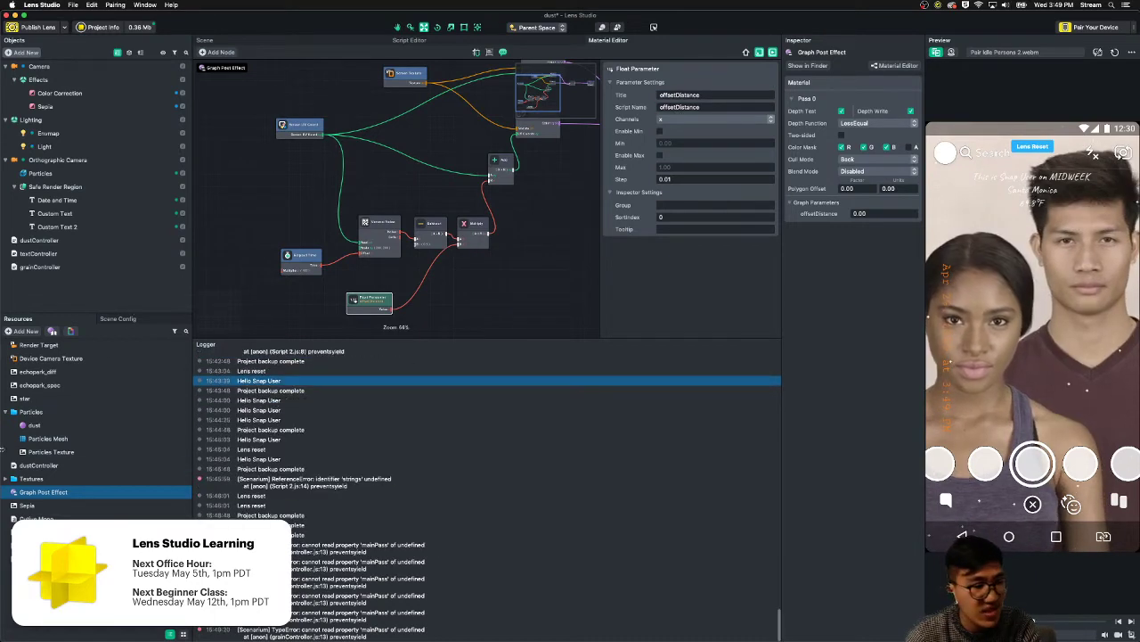
- In the grainController script, replace the externalSeed property on line 13 with offsetDistance and save the script
click(100, 271)
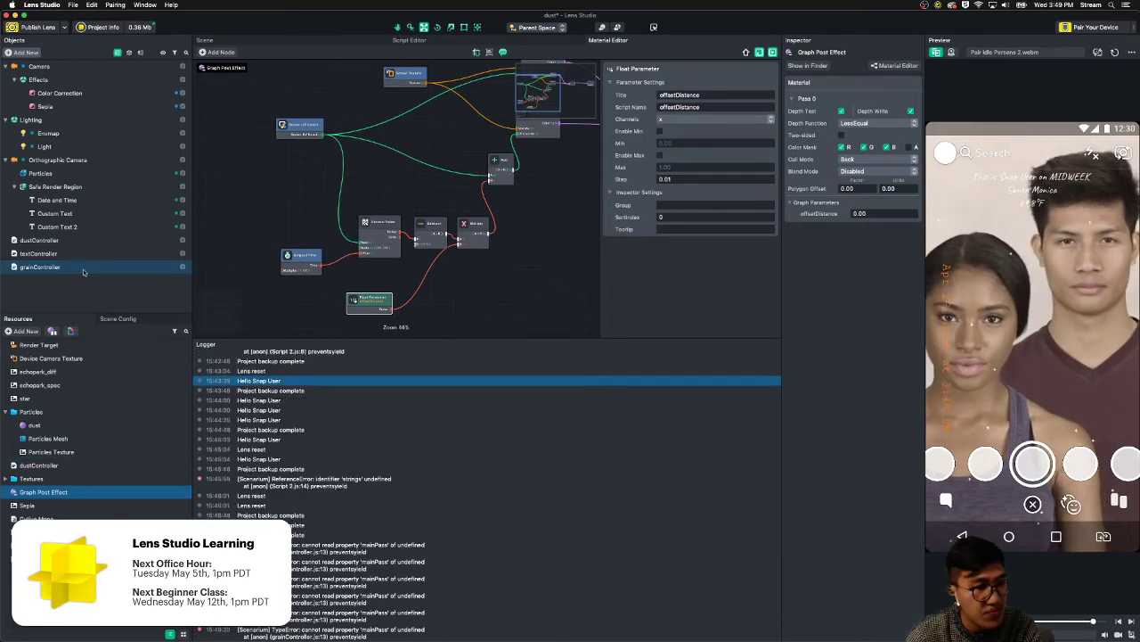
click(40, 545)
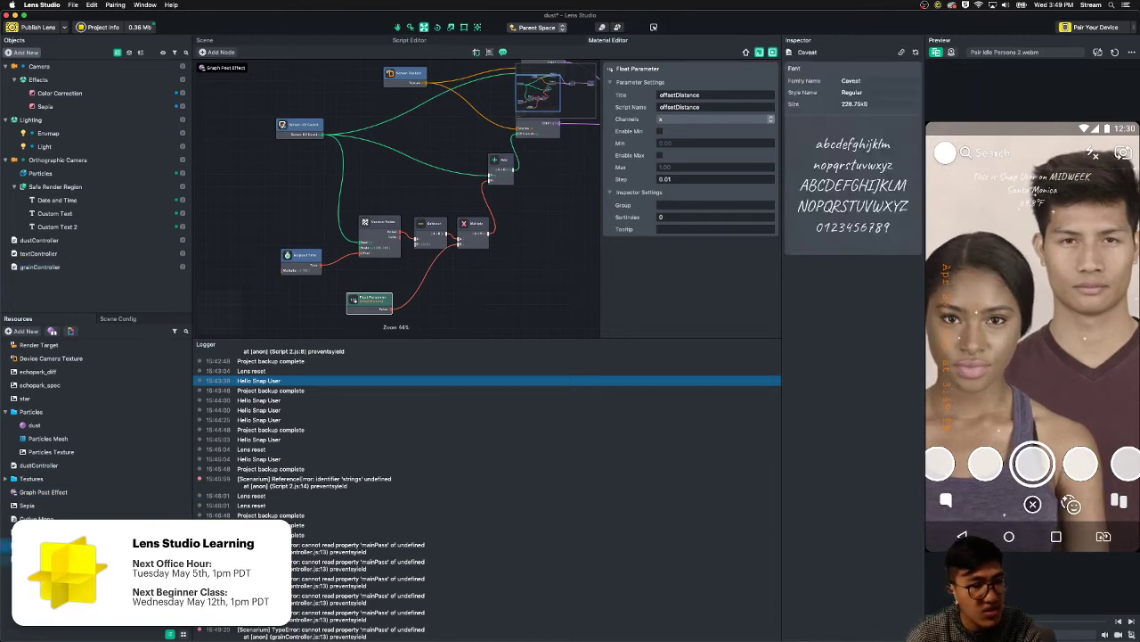
double_click(40, 559)
click(350, 141)
double_click(324, 75)
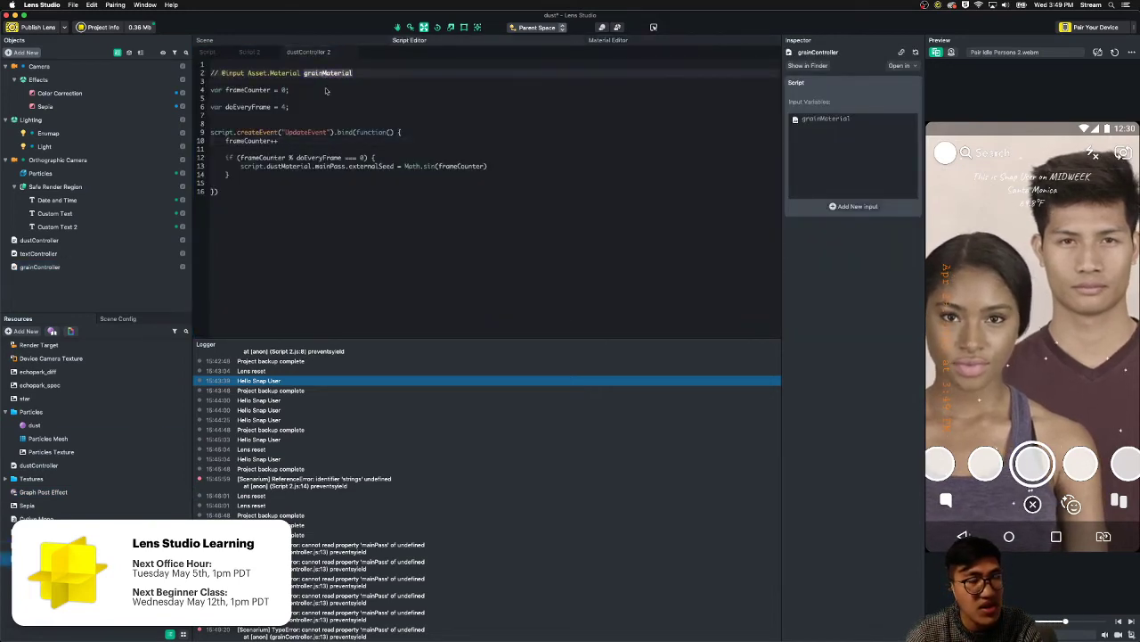
click(326, 91)
double_click(374, 166)
key(super+v)
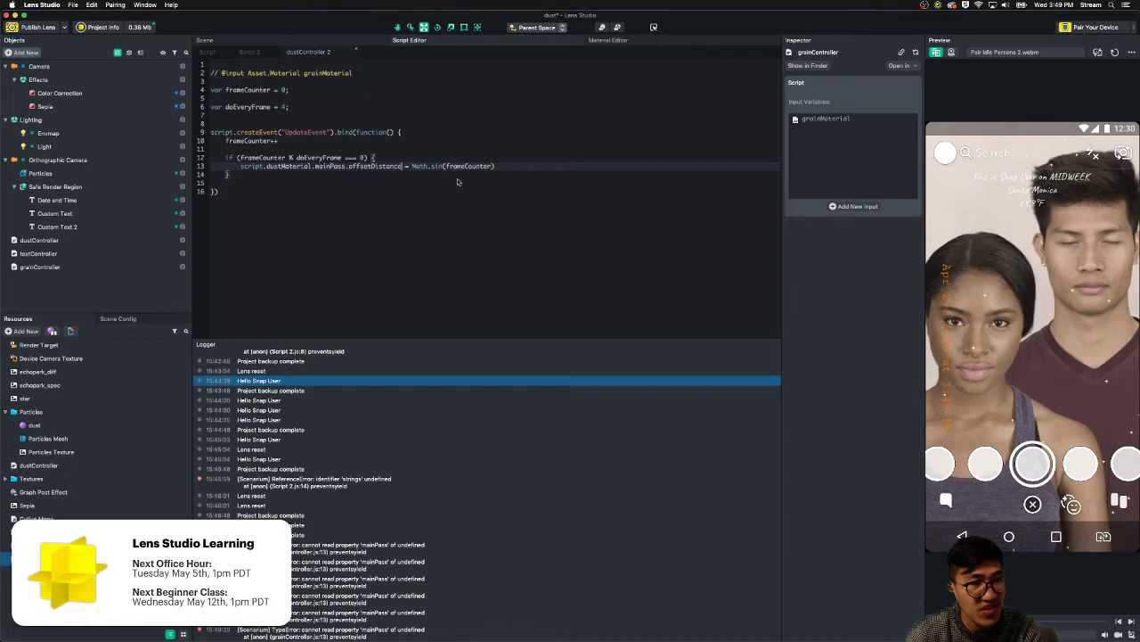
key(super+s)
click(533, 219)
click(399, 167)
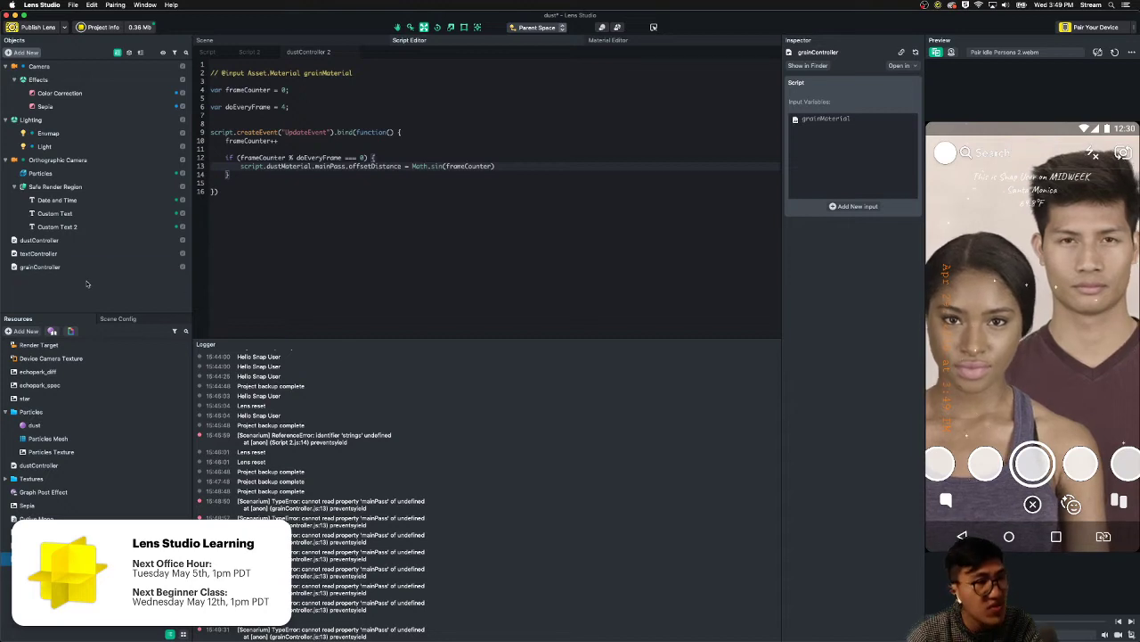
click(269, 166)
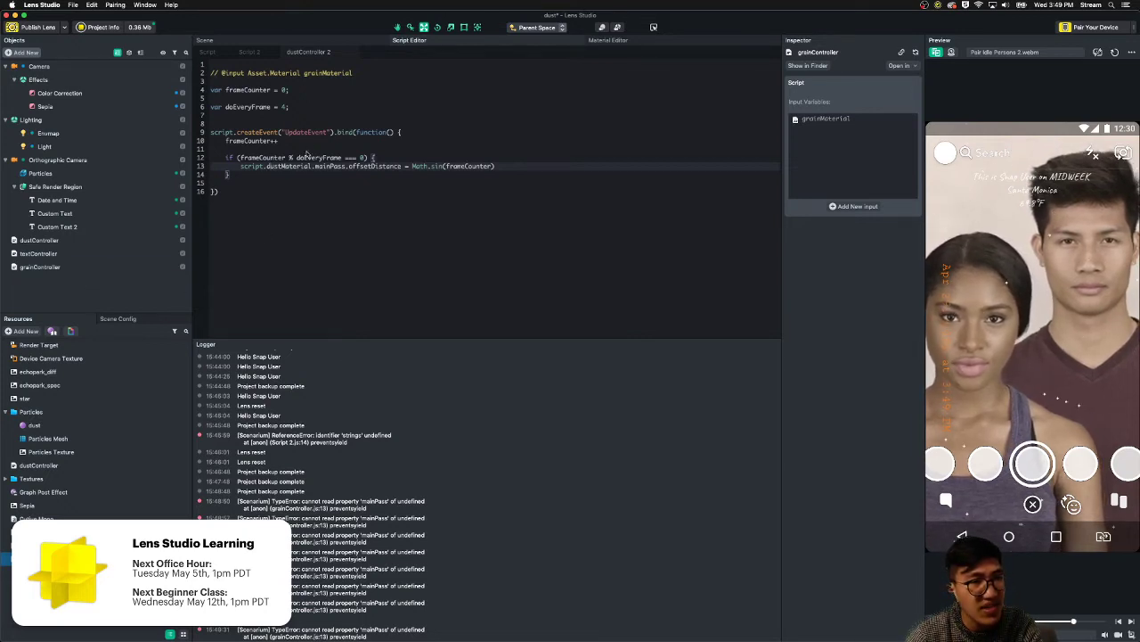
- In the grainController script, replace dustMaterial with grainMaterial in the offsetDistance assignment on line 13 and save the script
double_click(328, 73)
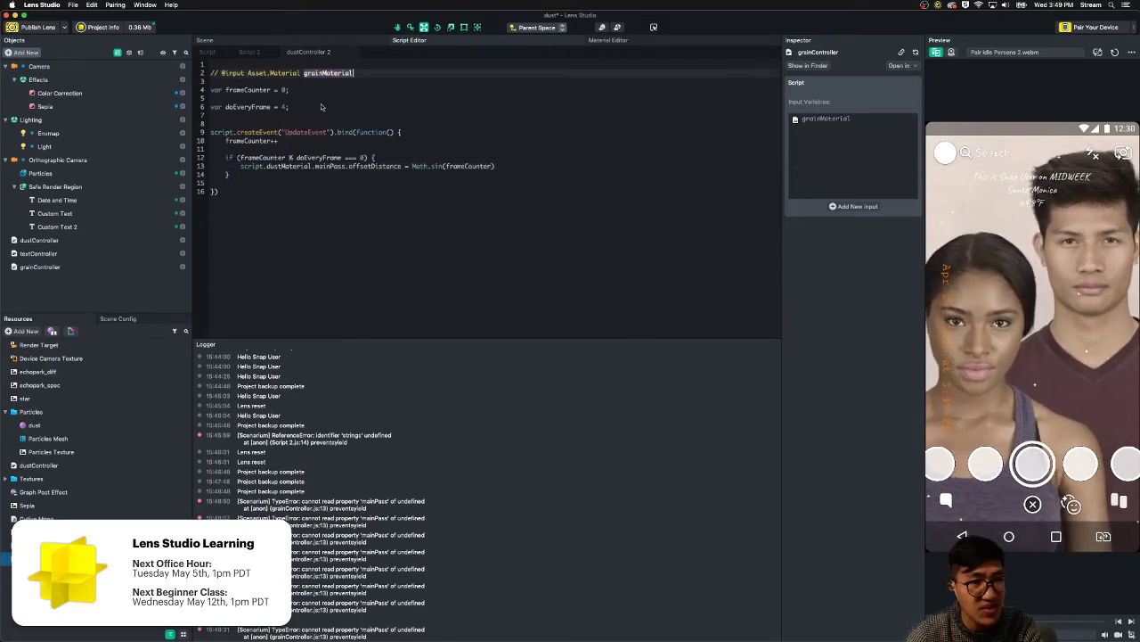
double_click(294, 166)
key(super+v)
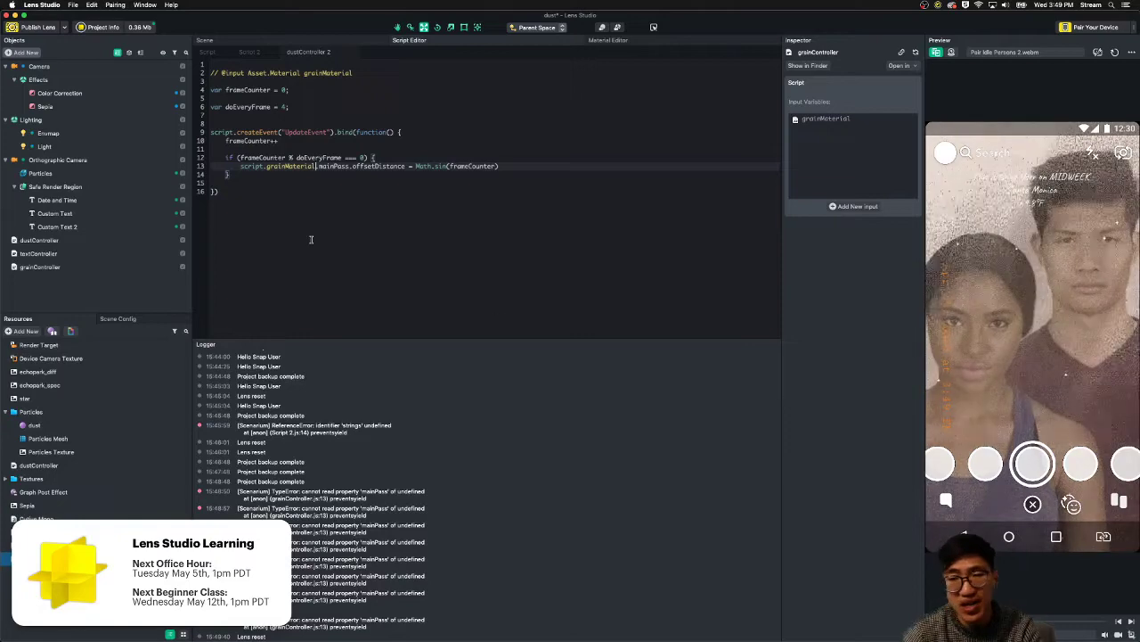
click(407, 158)
drag(406, 158, 201, 138)
click(372, 226)
drag(509, 169, 260, 168)
- Copy the currentDate = new Date() declaration from the textController script into the grainController script below the doEveryFrame variable
click(68, 250)
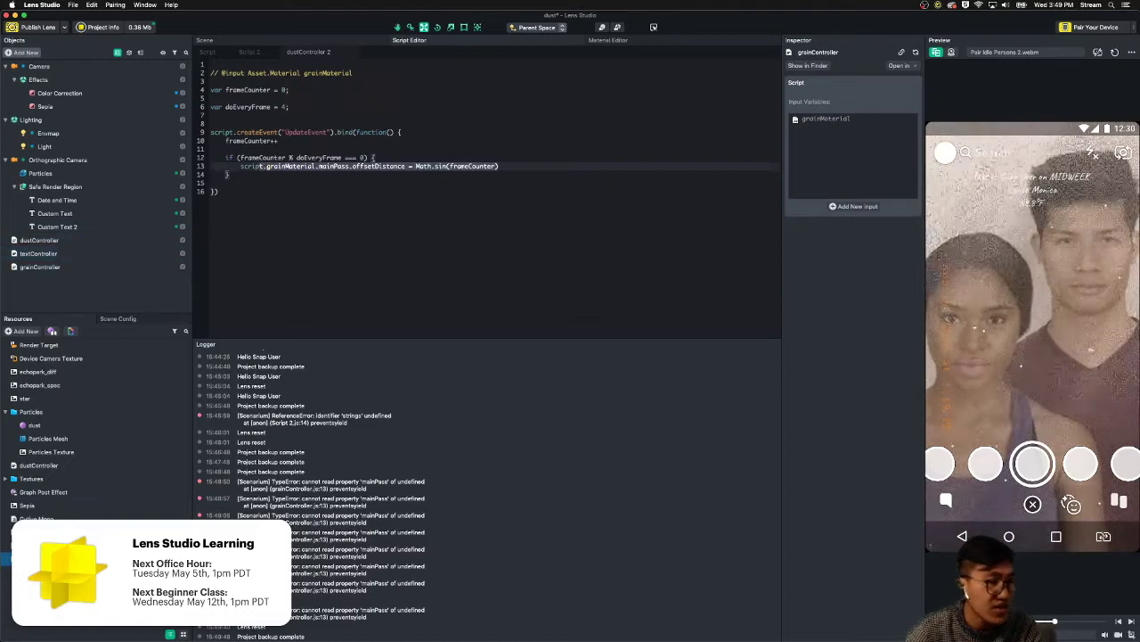
click(317, 217)
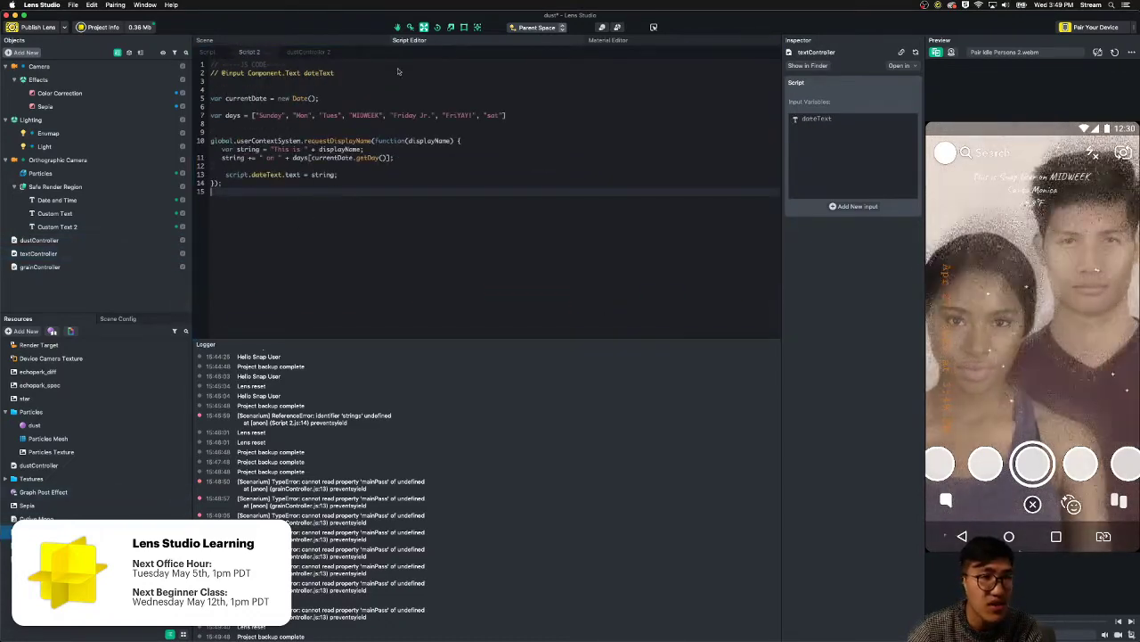
drag(319, 99, 207, 103)
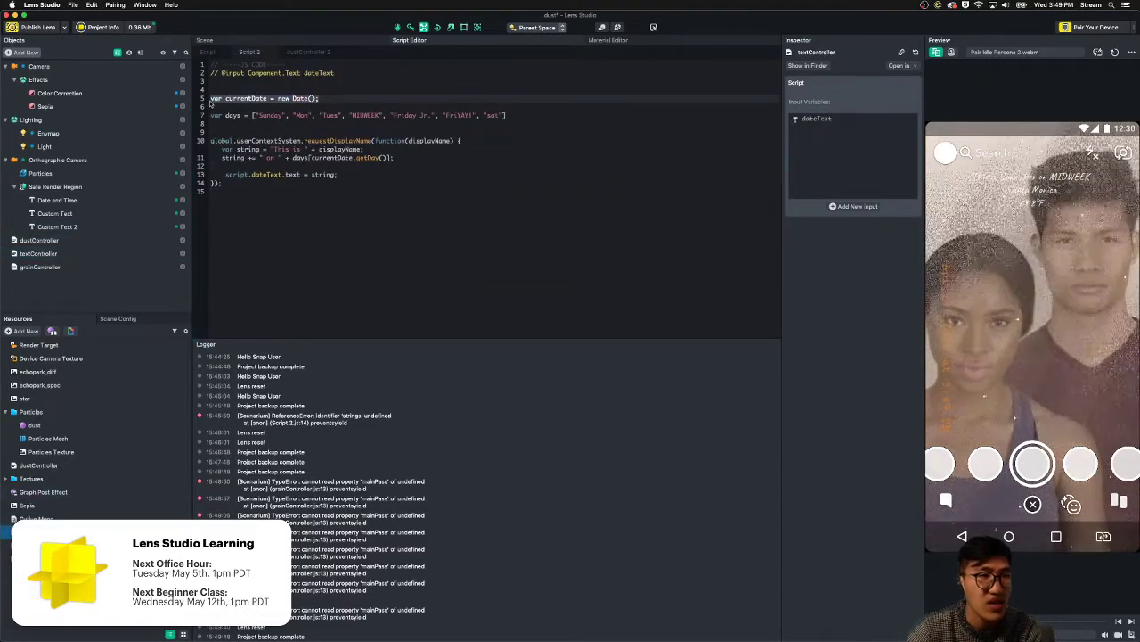
click(109, 262)
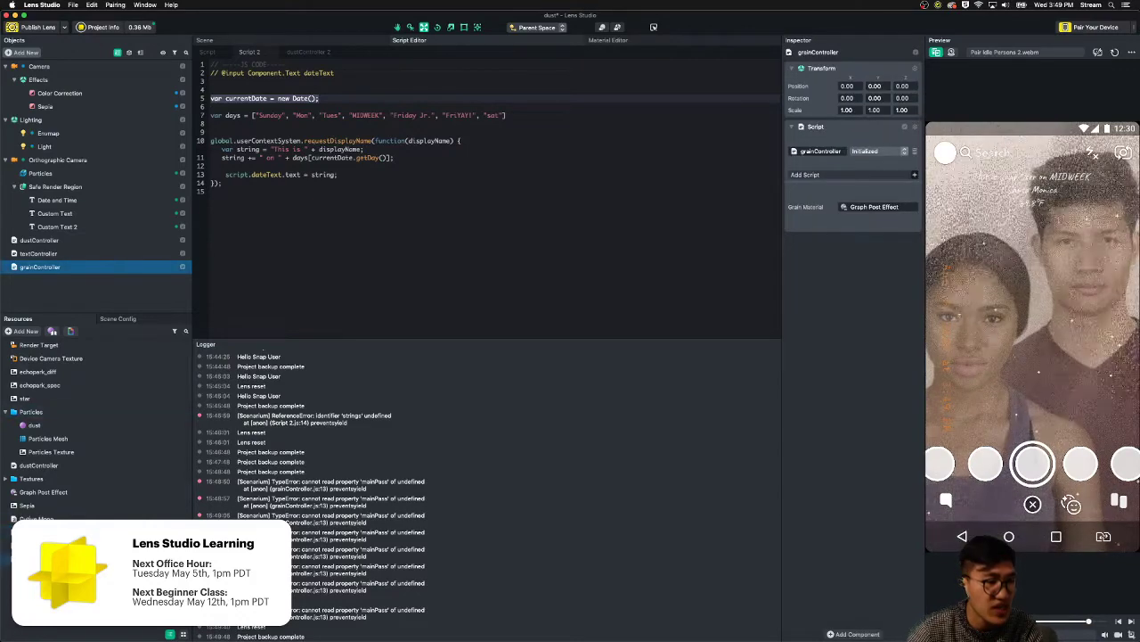
double_click(54, 558)
click(283, 119)
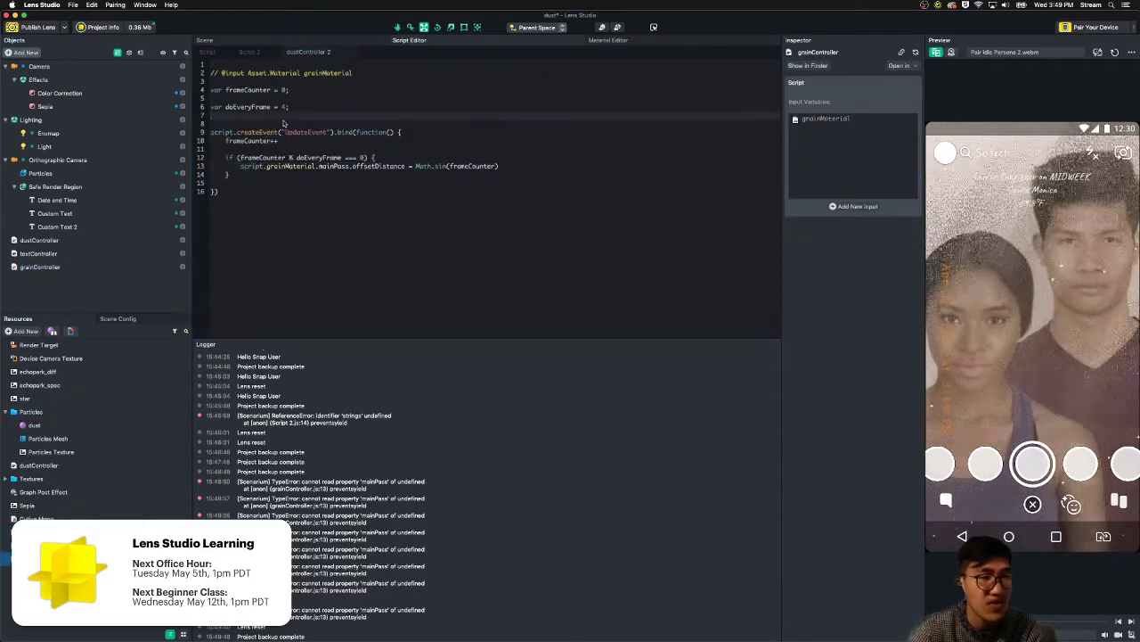
key(Return)
key(super+v)
key(Return)
- Add print(currentDate.getHours()) on line 9 below the currentDate declaration and save the script
text(p)
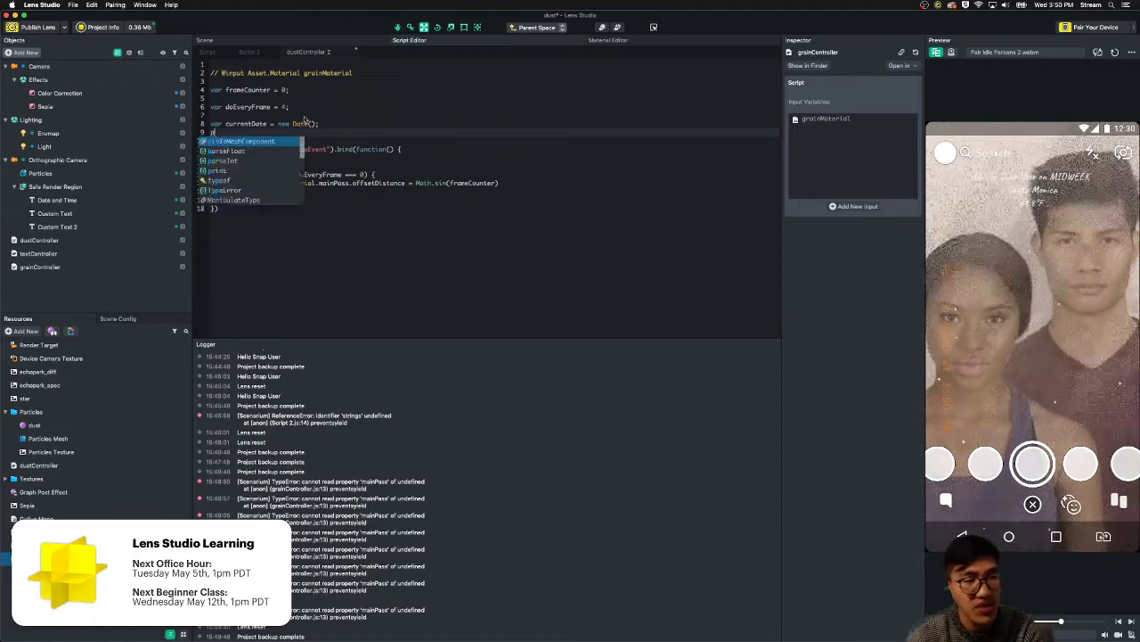
text(rint()
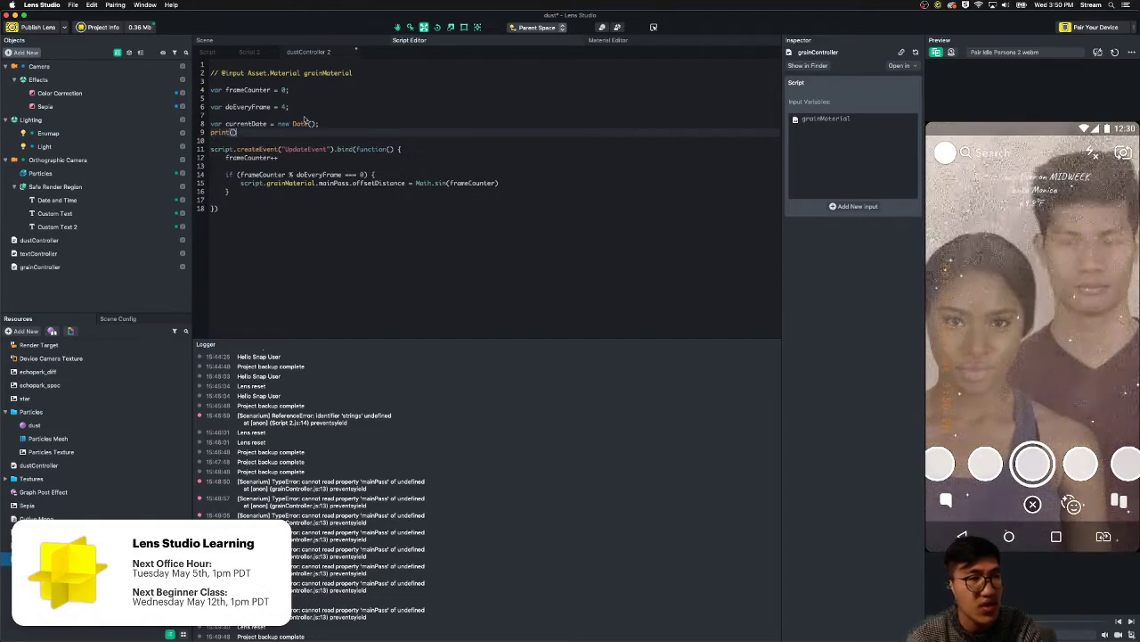
text(currentDate.getHo)
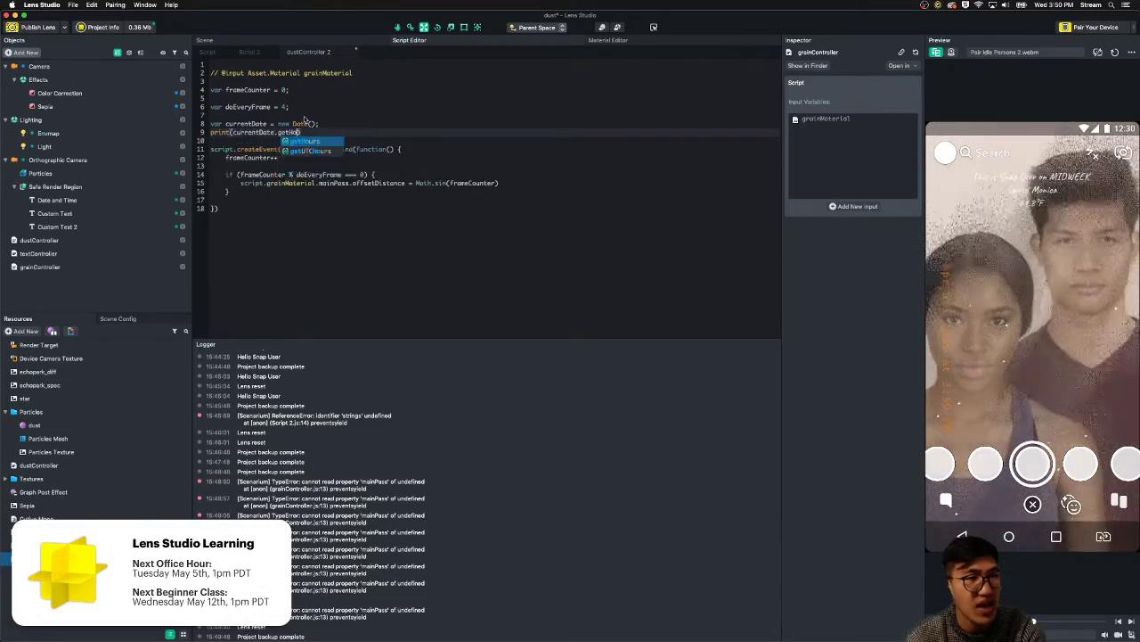
key(Return)
text(()
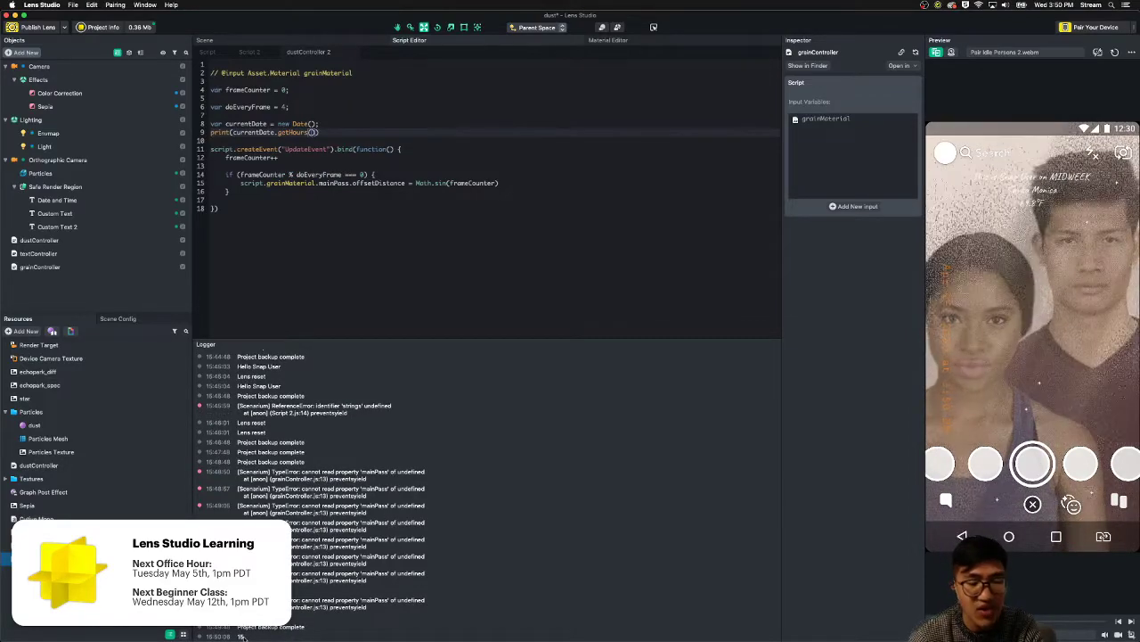
mouse_move(321, 132)
mouse_down()
mouse_move(206, 132)
mouse_move(314, 134)
mouse_up()
click(268, 134)
key(super+x)
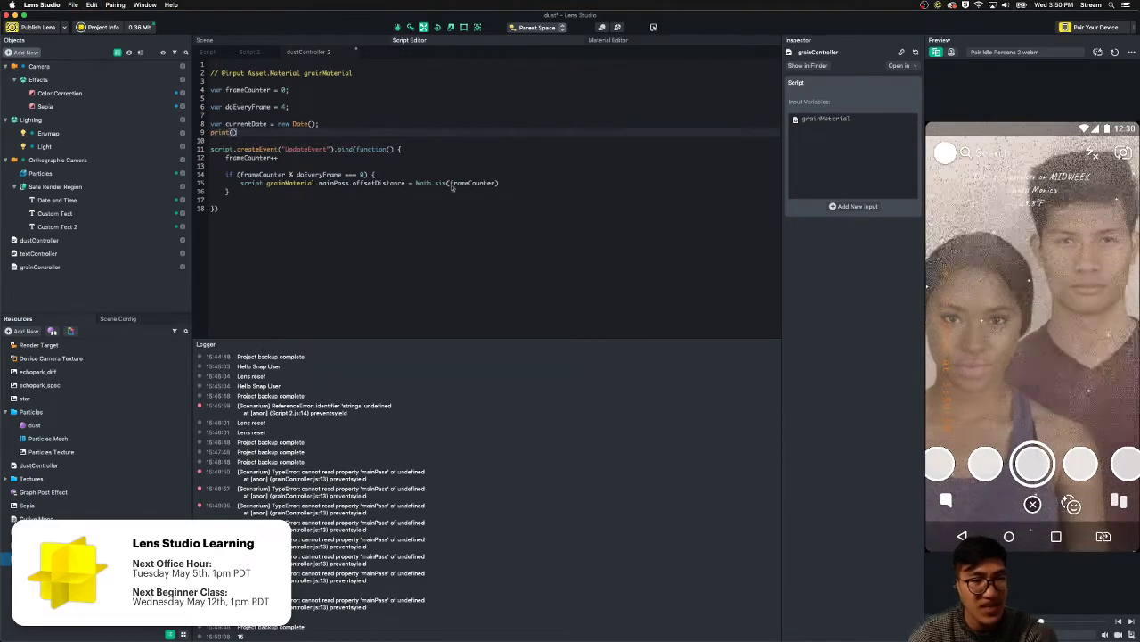
click(471, 184)
key(super+z)
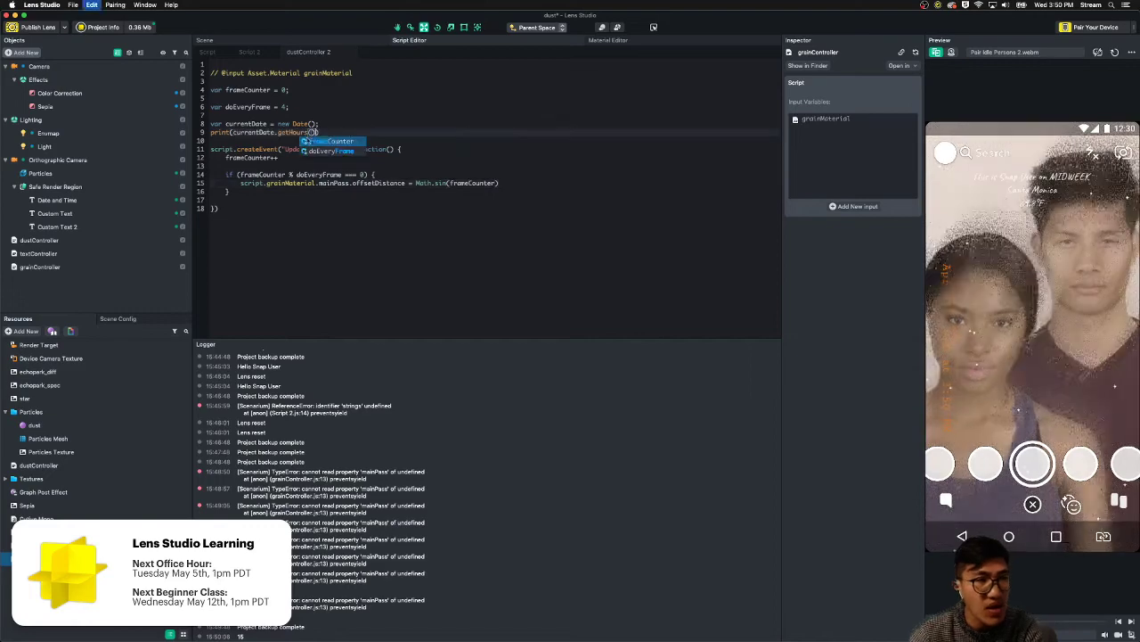
click(349, 131)
click(283, 139)
click(273, 136)
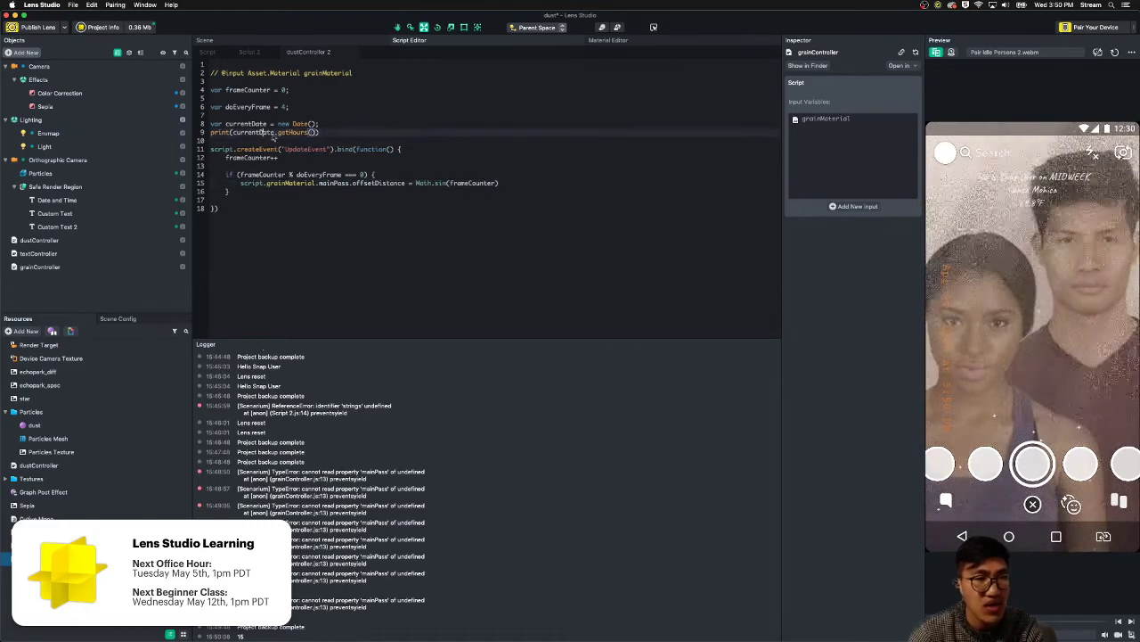
- Replace the print statement on line 9 with var currentHour = currentDate.getHours();
drag(339, 133, 213, 137)
text(var)
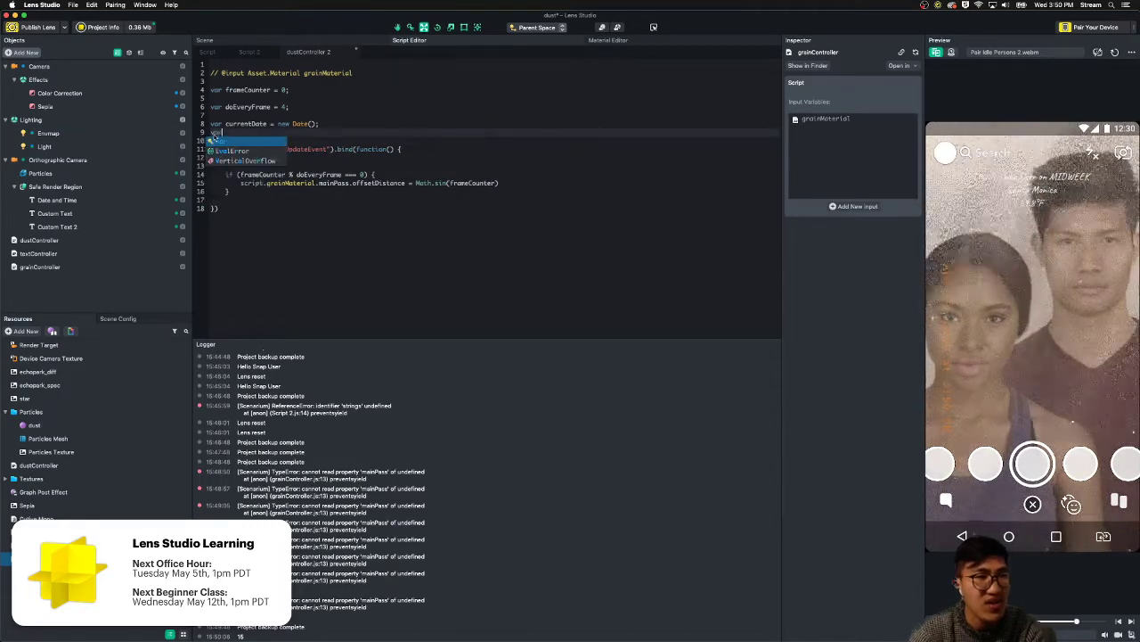
text( currentHour = currentDate.getHours();)
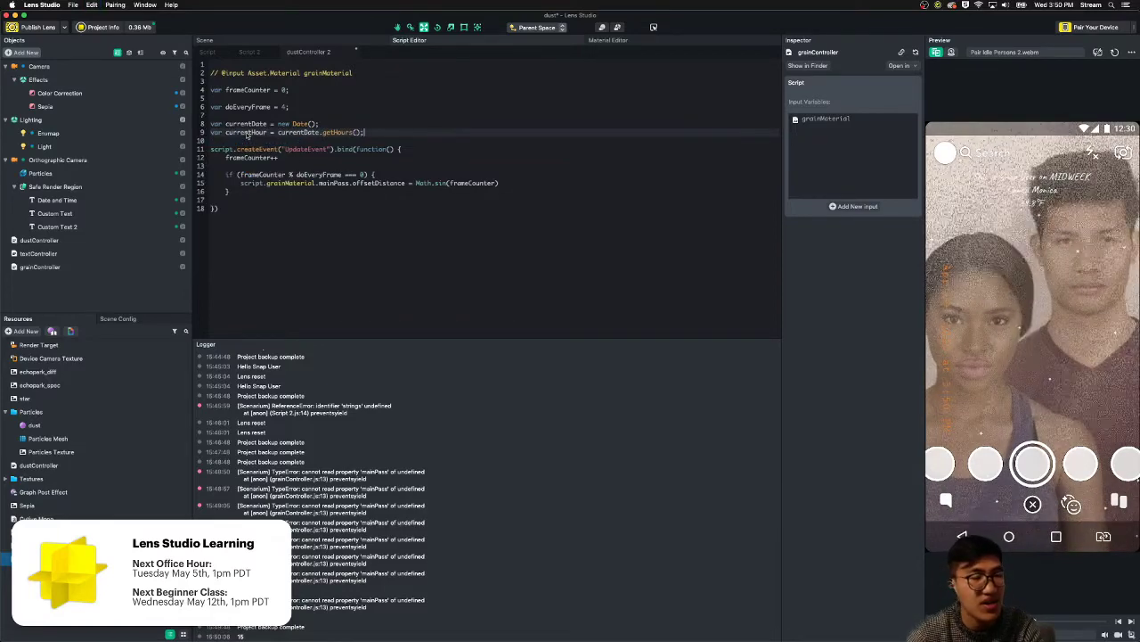
double_click(253, 133)
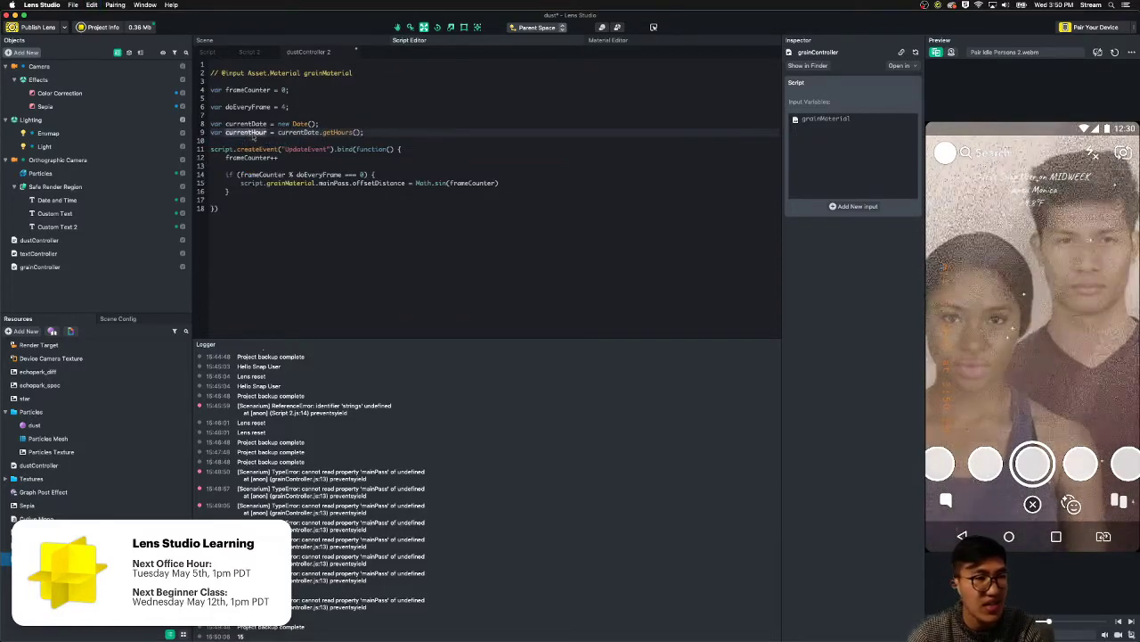
- Delete the UpdateEvent function, frame counter increment and if block around the offsetDistance assignment, and remove that line's indentation
drag(399, 174, 166, 149)
click(249, 234)
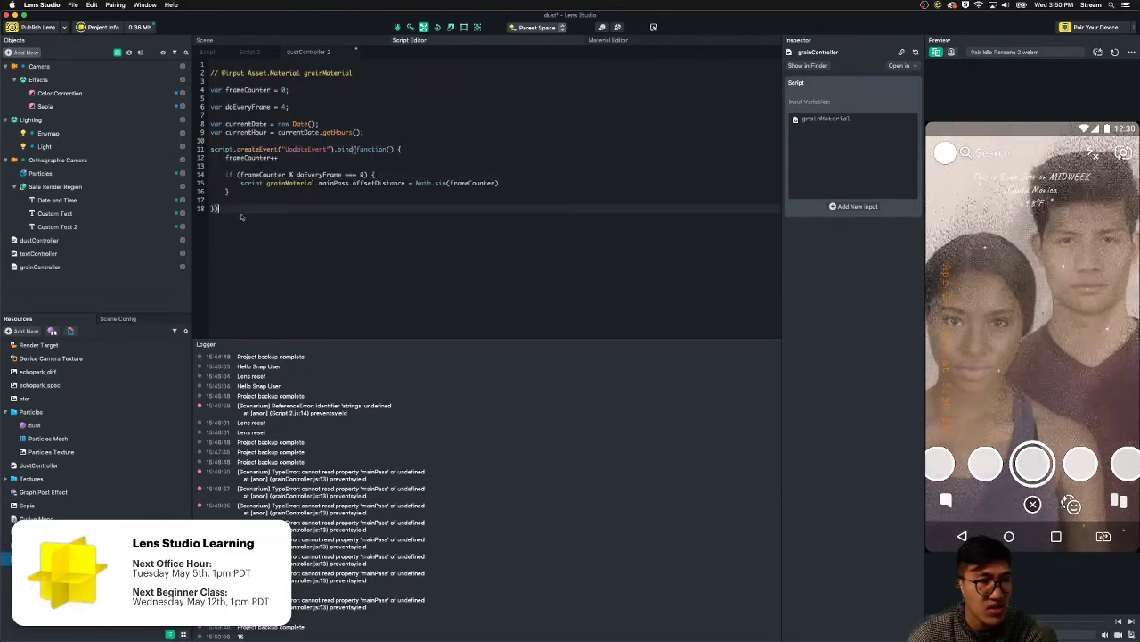
click(213, 192)
key(BackSpace)
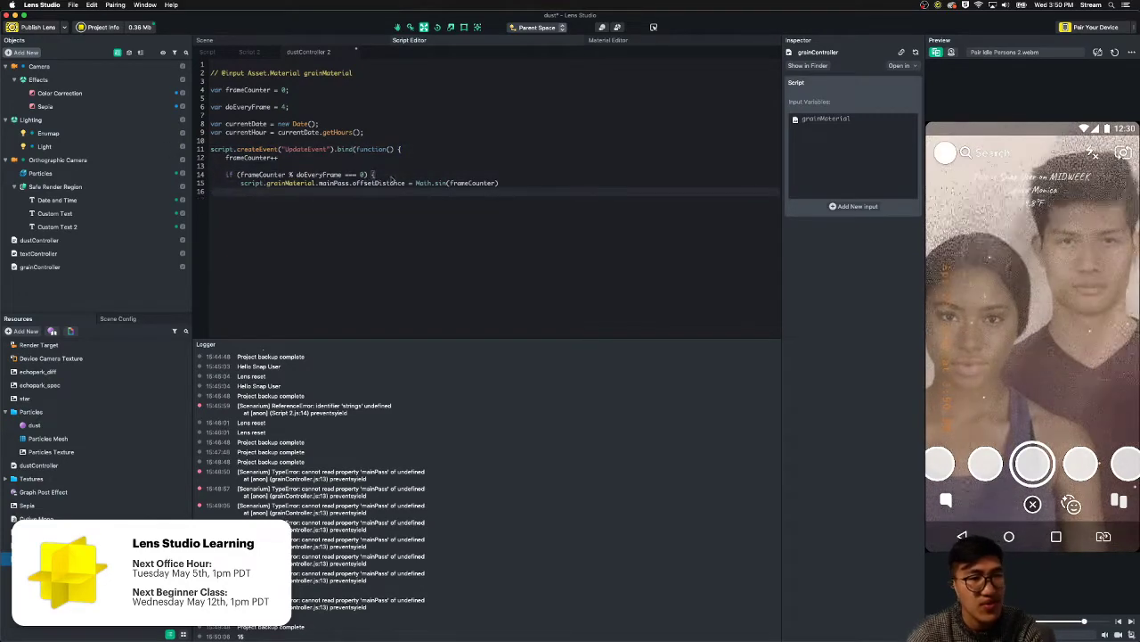
drag(390, 178, 212, 153)
key(BackSpace)
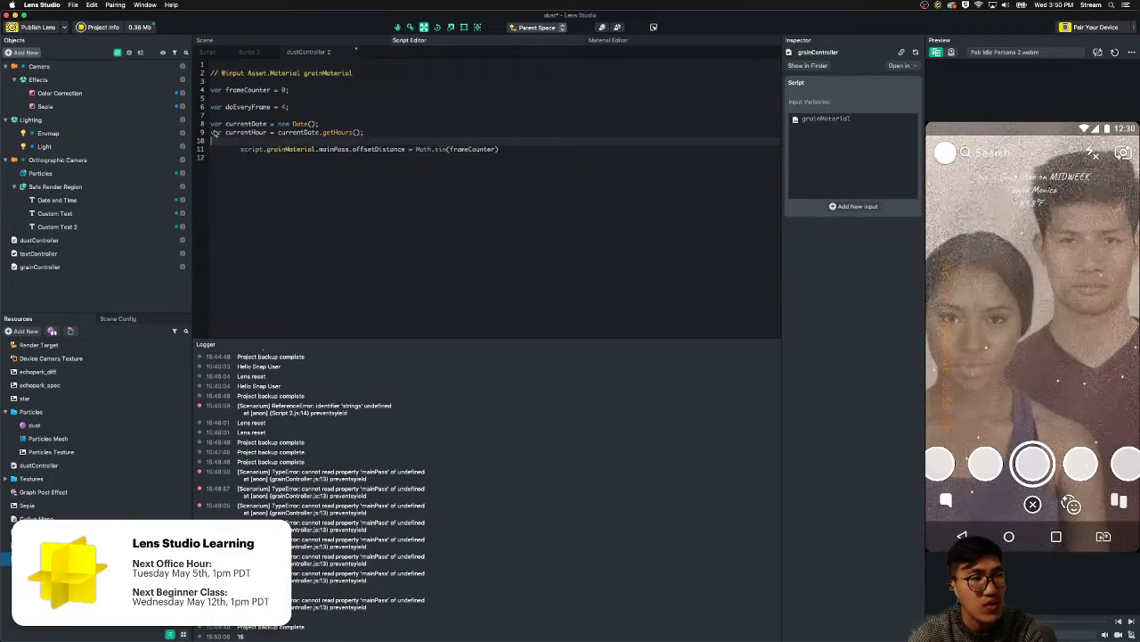
click(310, 148)
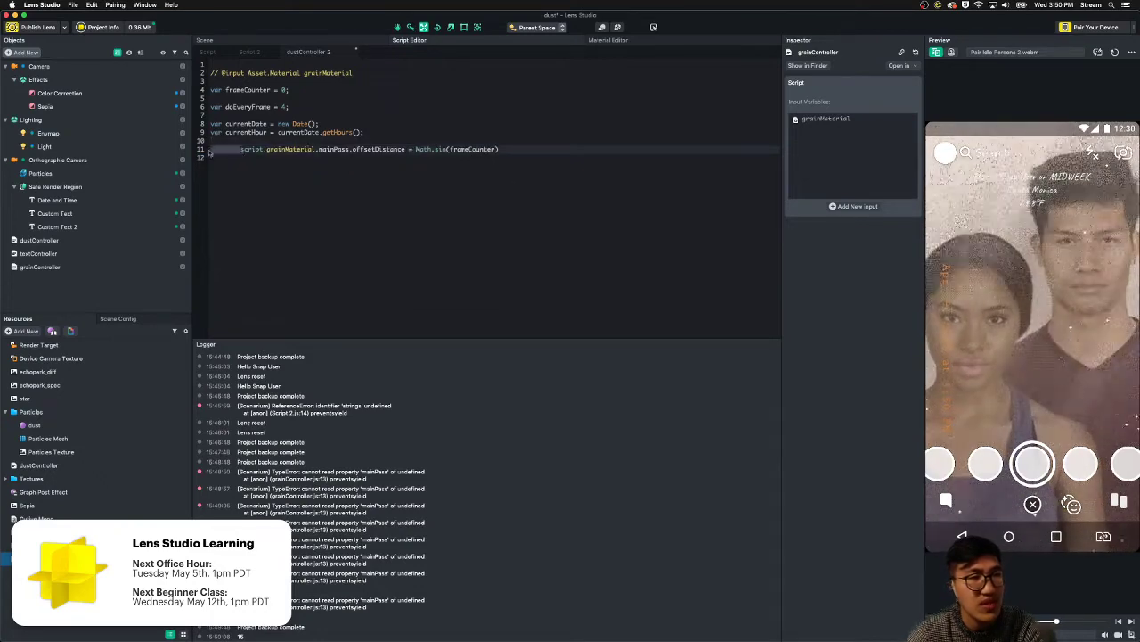
key(BackSpace)
- Replace frameCounter with currentHour inside the Math.sin call of the offsetDistance assignment and save the script
double_click(246, 132)
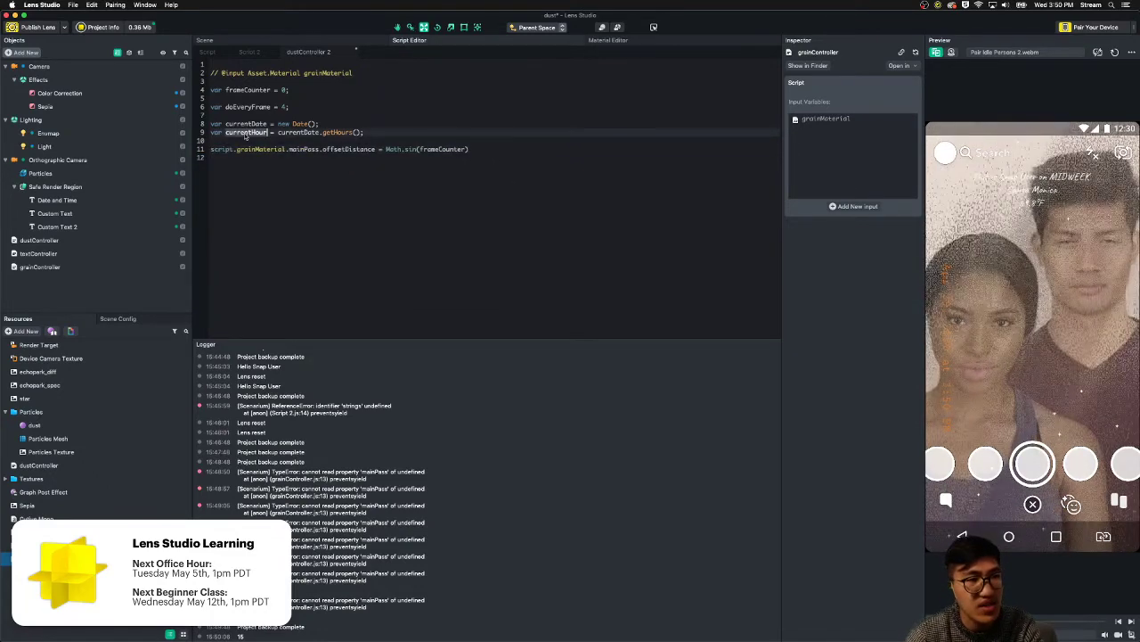
click(475, 152)
double_click(443, 149)
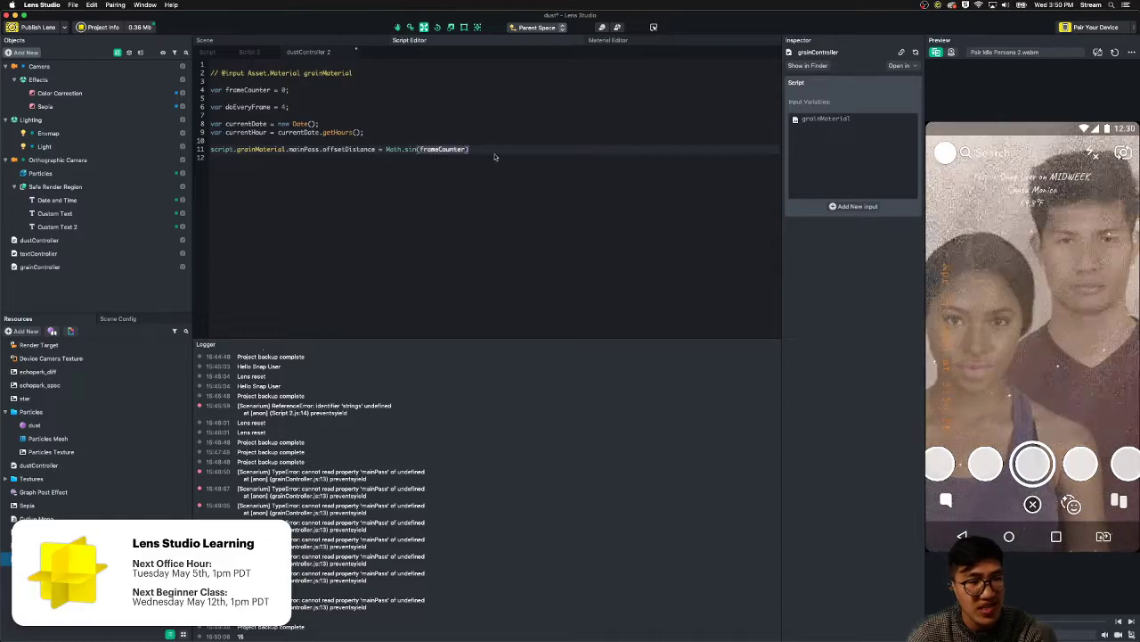
text(currentHour)
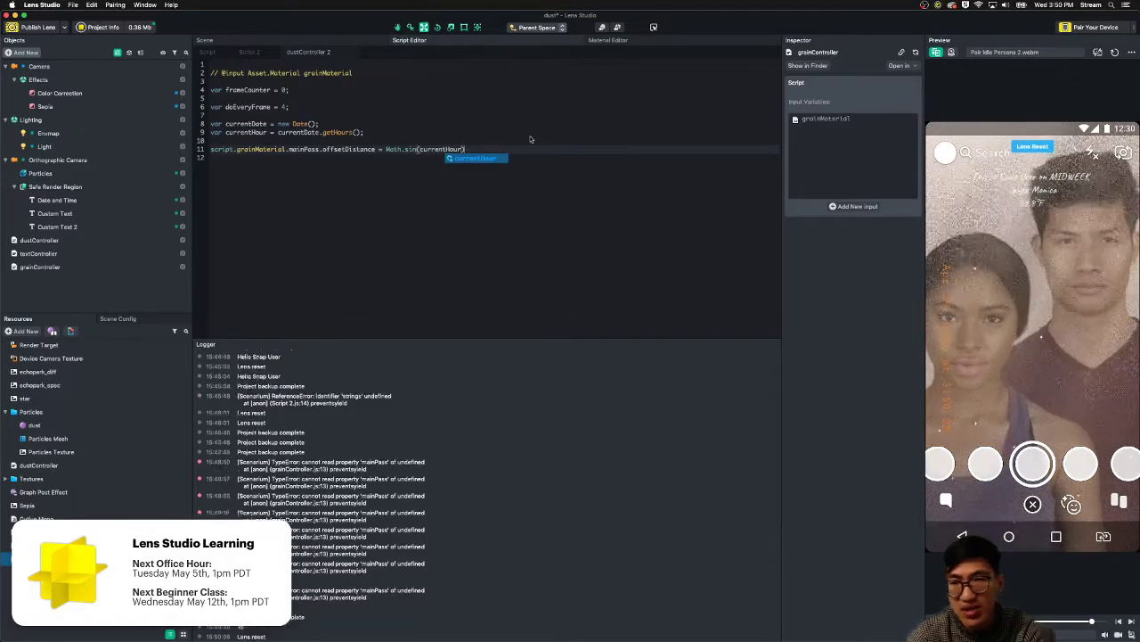
click(518, 147)
click(517, 136)
click(514, 149)
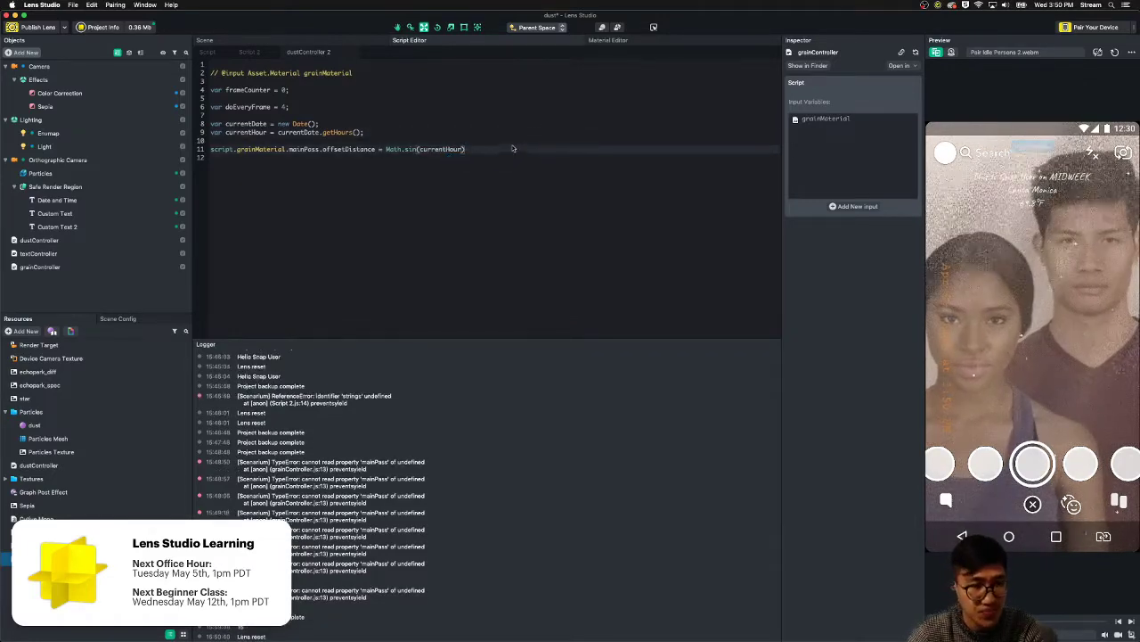
click(514, 141)
- Move the Math.sin(currentHour) expression into a new offsetDistance variable declared below currentHour
drag(469, 149, 384, 150)
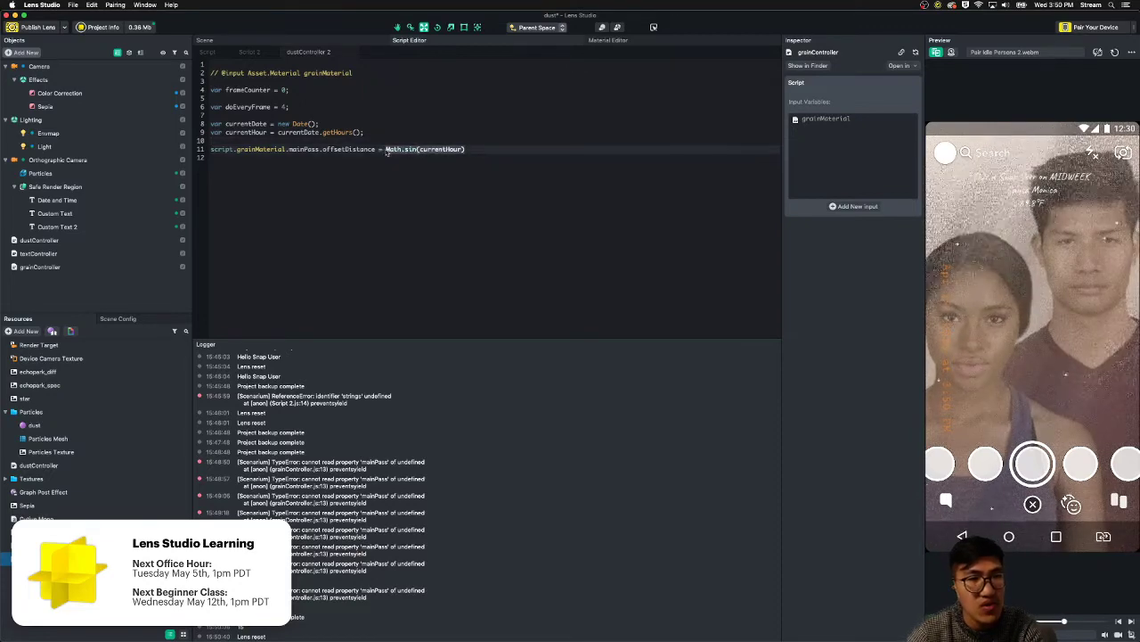
key(super+x)
click(398, 130)
key(Return)
text(var o)
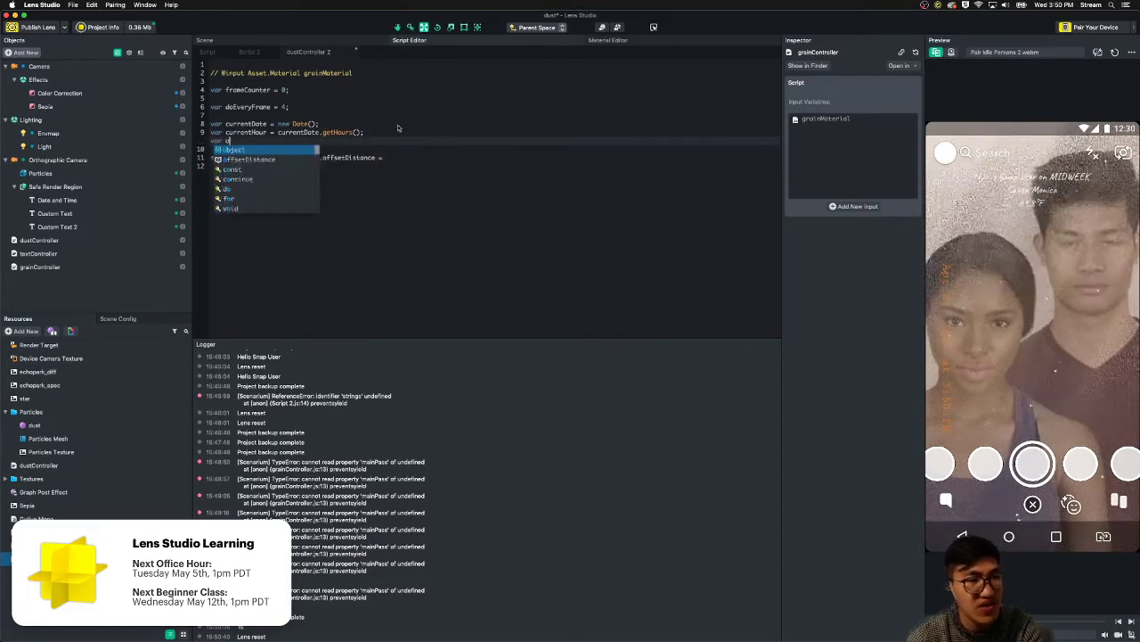
text(ffsetDistance)
key(Return)
text(=)
key(super+v)
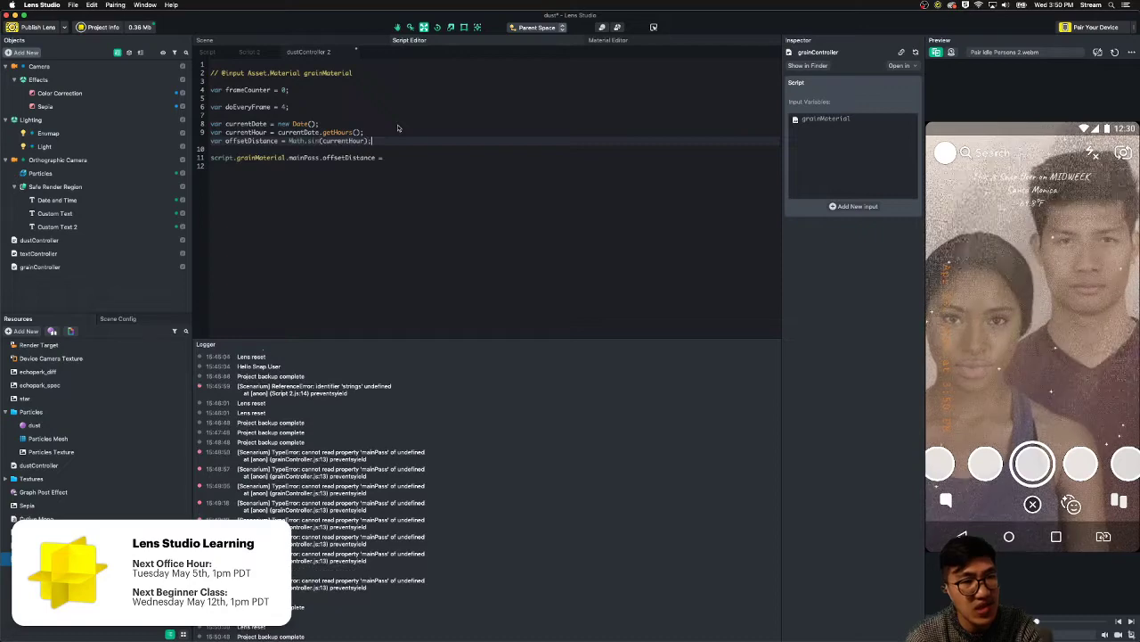
- Add a print(offsetDistance) statement directly below the offsetDistance variable declaration
key(Return)
text(print()
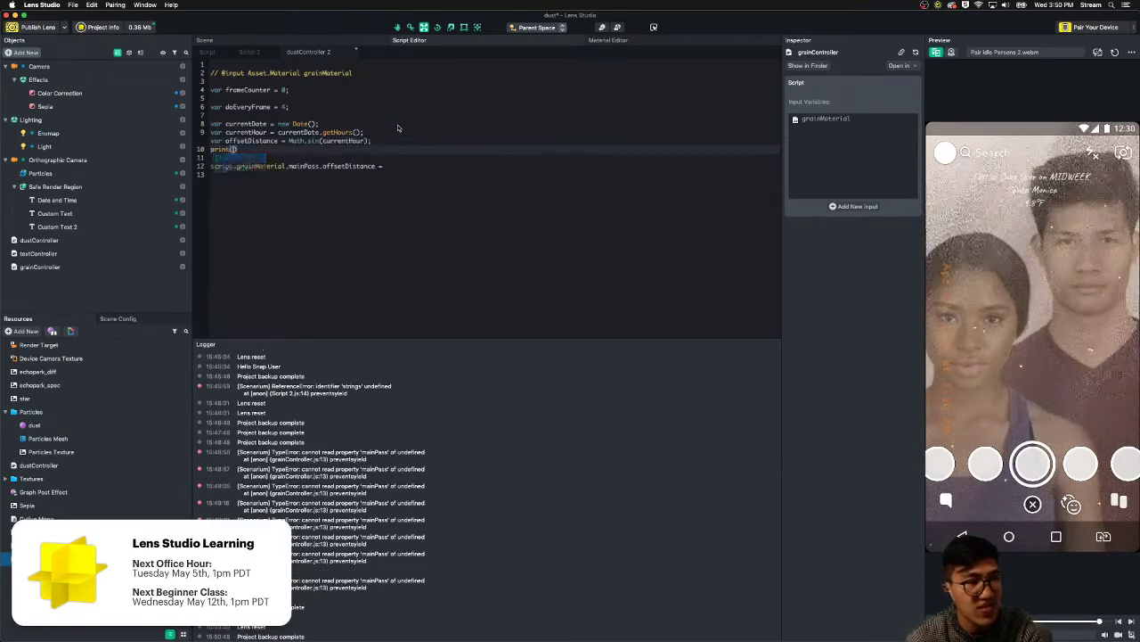
text(of)
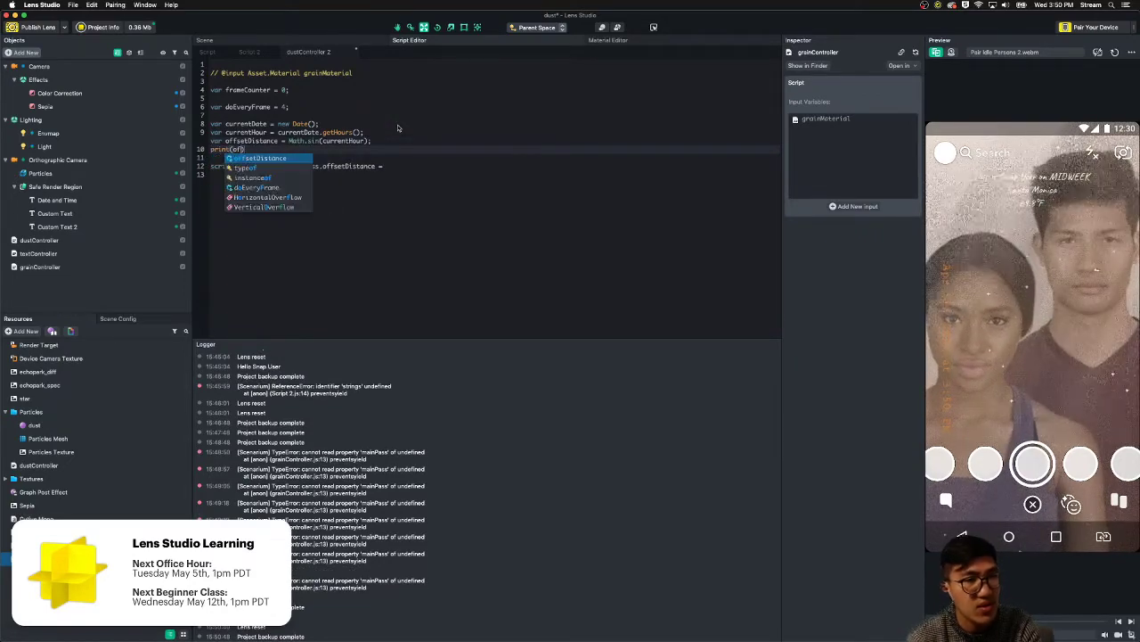
key(Return)
double_click(257, 151)
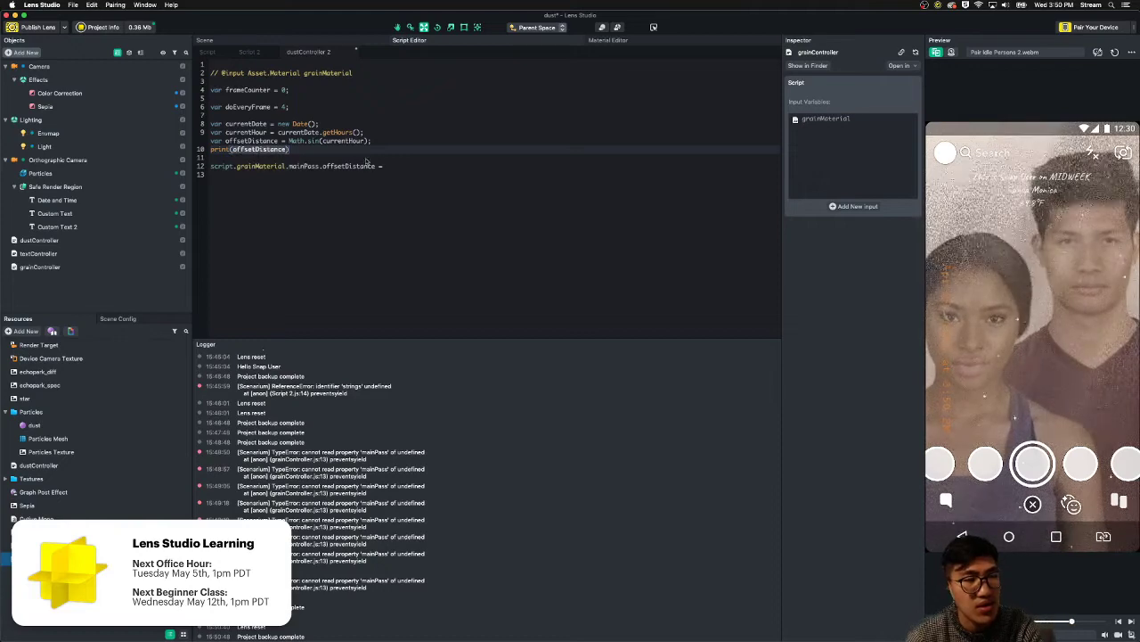
key(super+v)
key(super+z)
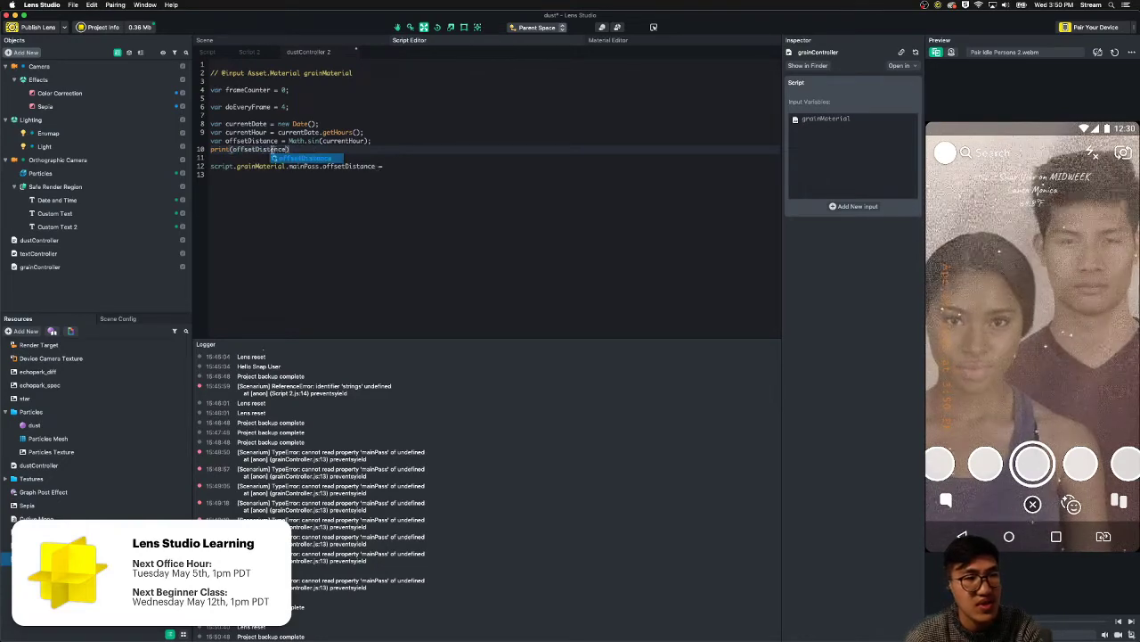
- Assign the offsetDistance variable to script.grainMaterial.mainPass.offsetDistance on line 12 and save the script
click(274, 150)
double_click(275, 149)
click(422, 166)
text(offsetDistance)
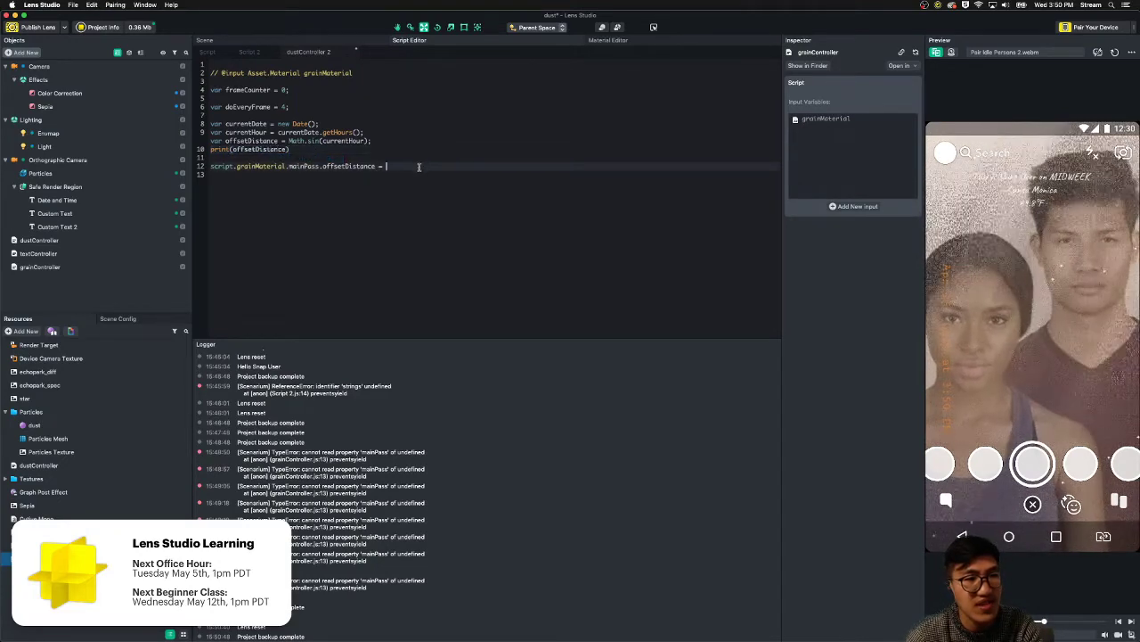
key(Return)
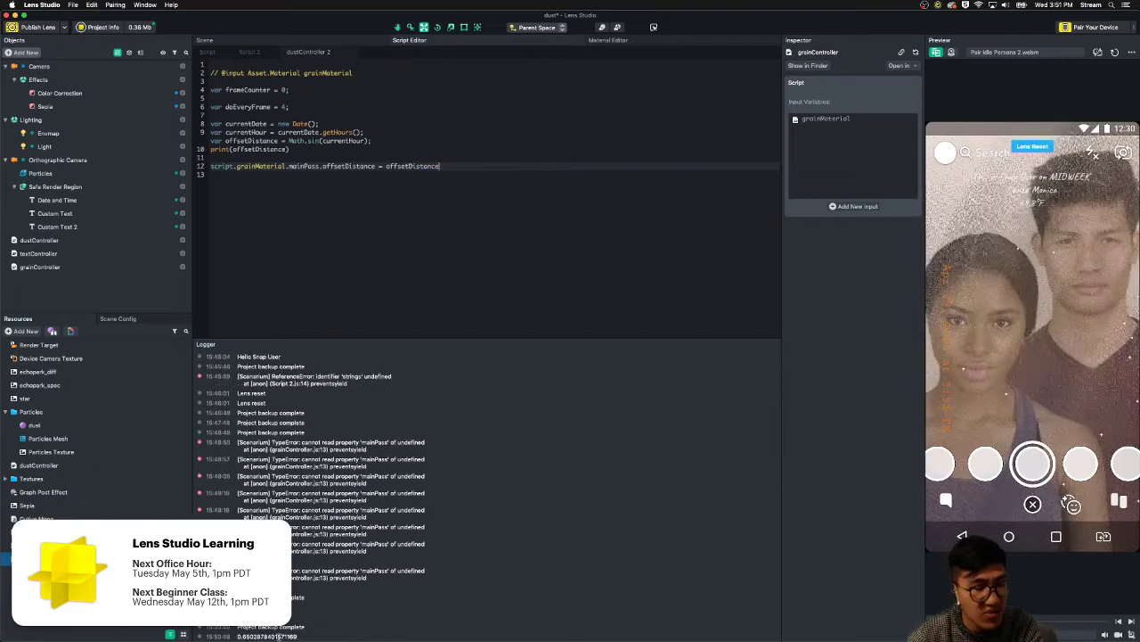
click(379, 157)
click(369, 136)
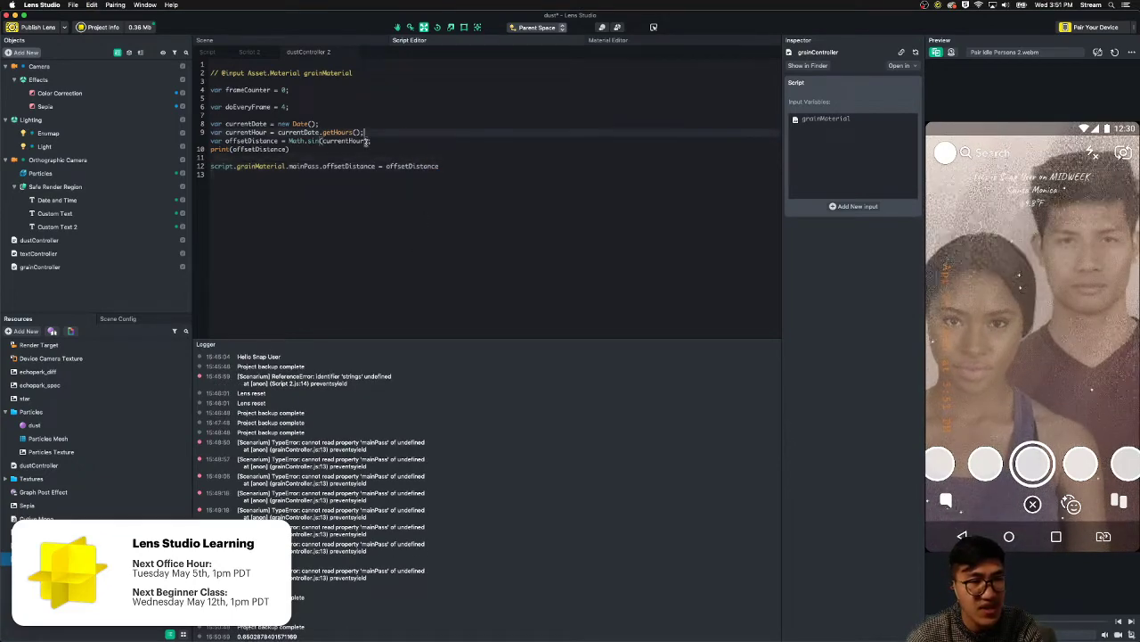
- Divide the Math.sin(currentHour) expression by 10 in the offsetDistance declaration
click(388, 142)
key(Left)
text(/10)
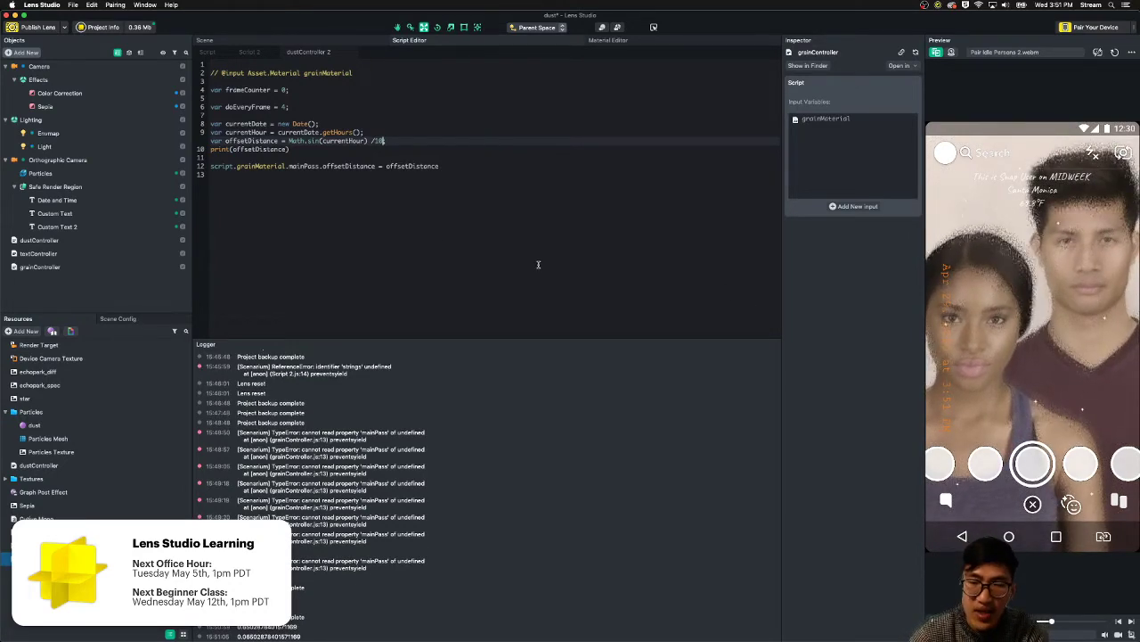
- Delete the print(offsetDistance) statement from line 10, then save the script and the project
drag(297, 156, 212, 149)
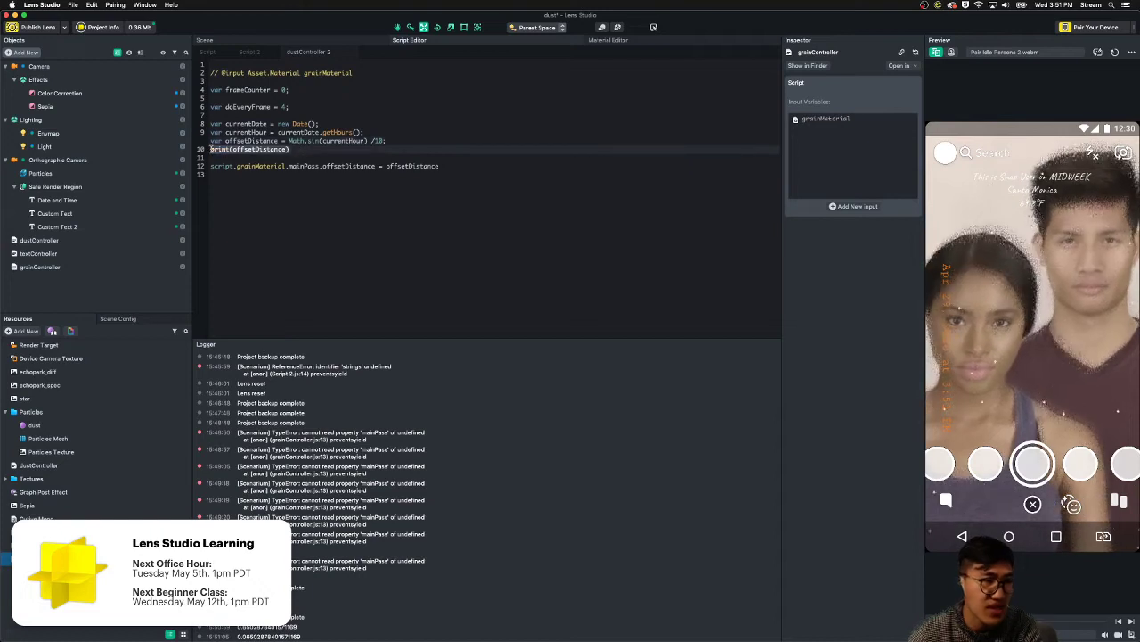
key(BackSpace)
key(super+s)
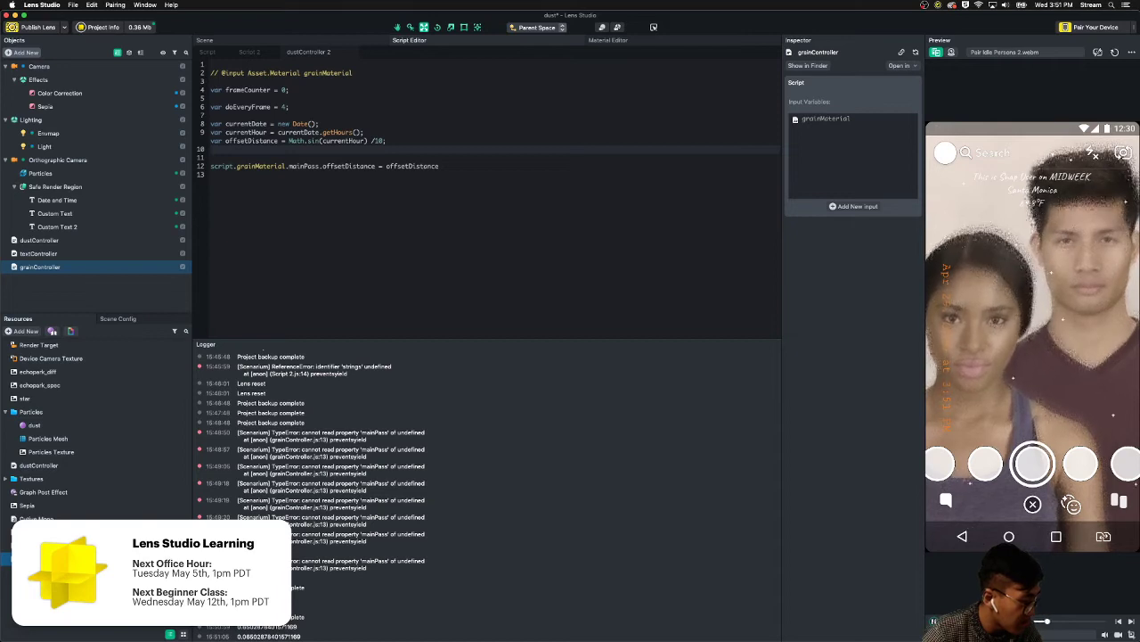
click(502, 247)
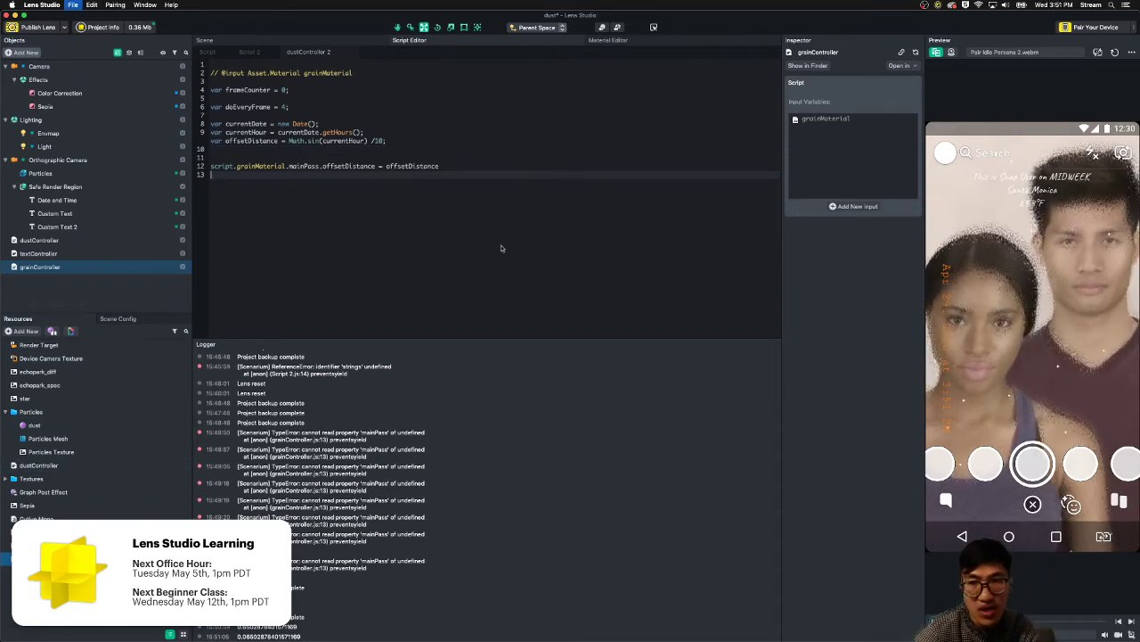
click(165, 283)
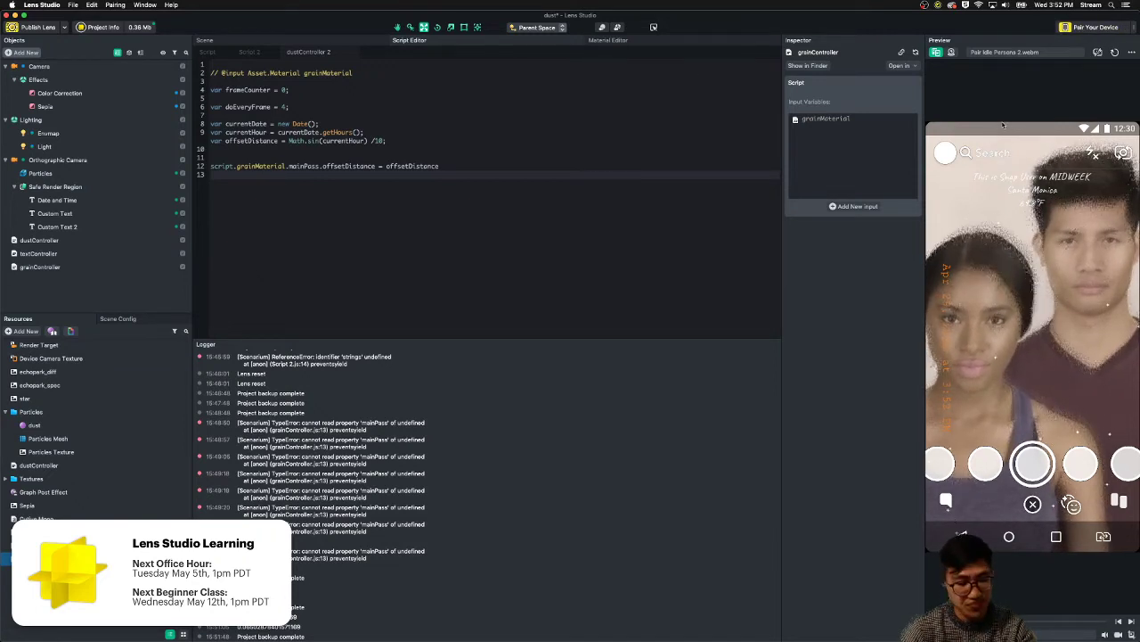
key(cmd+s)
- Switch the preview from video to photo and flip to the front camera so it uses Person 1.jpg
click(1006, 52)
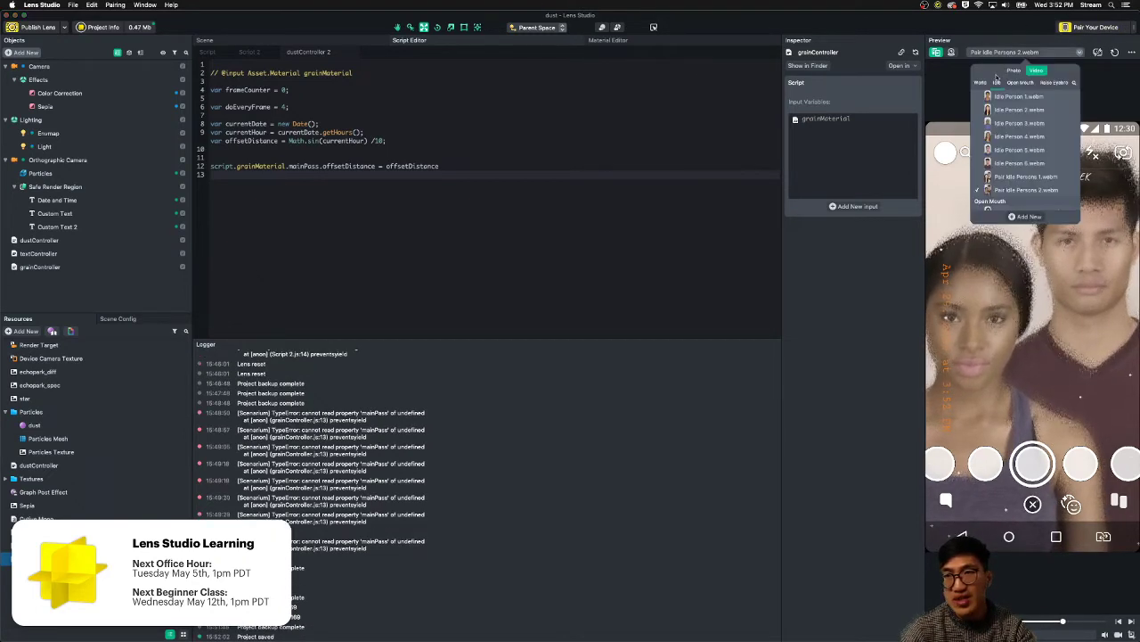
click(1014, 70)
click(1085, 54)
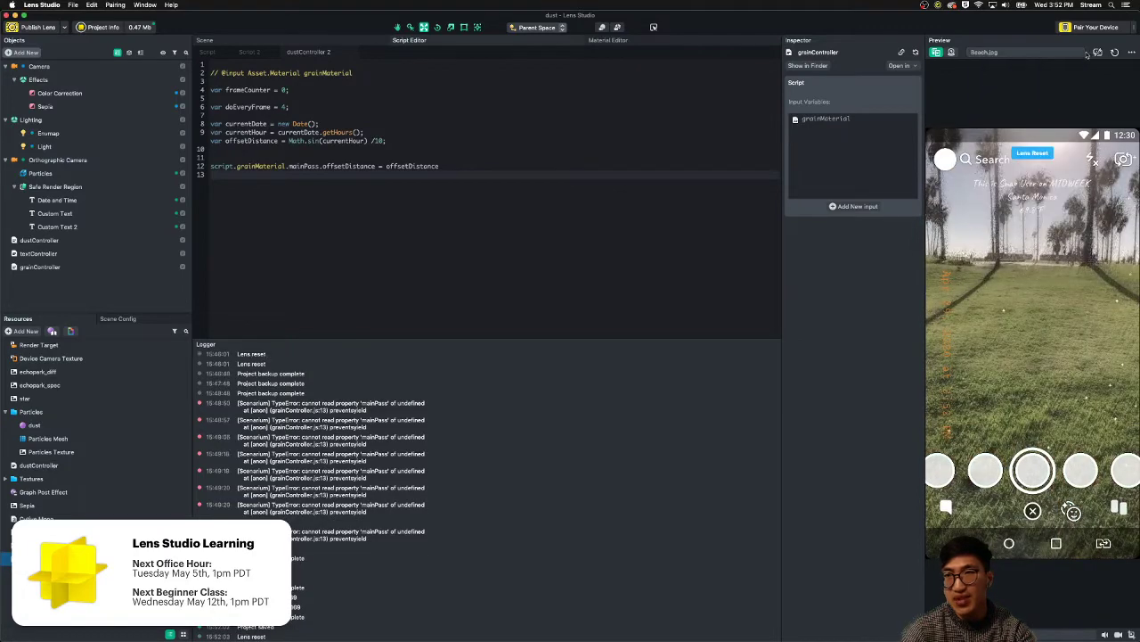
click(1100, 53)
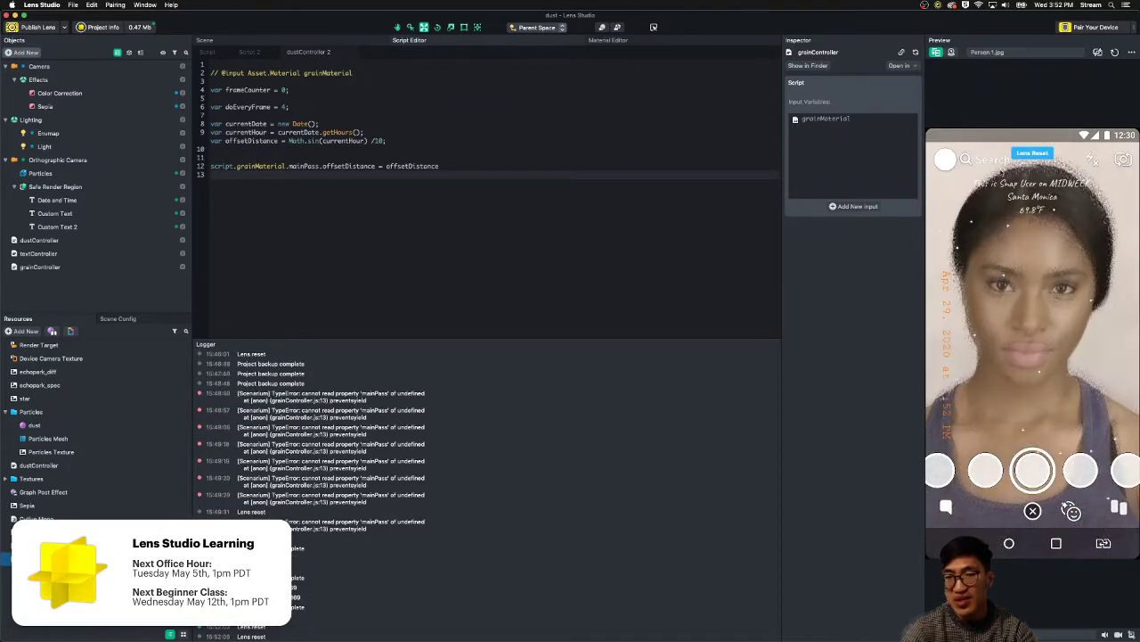
- Search the addable scene objects for body and add the Object Tracking object in its body variant
click(25, 53)
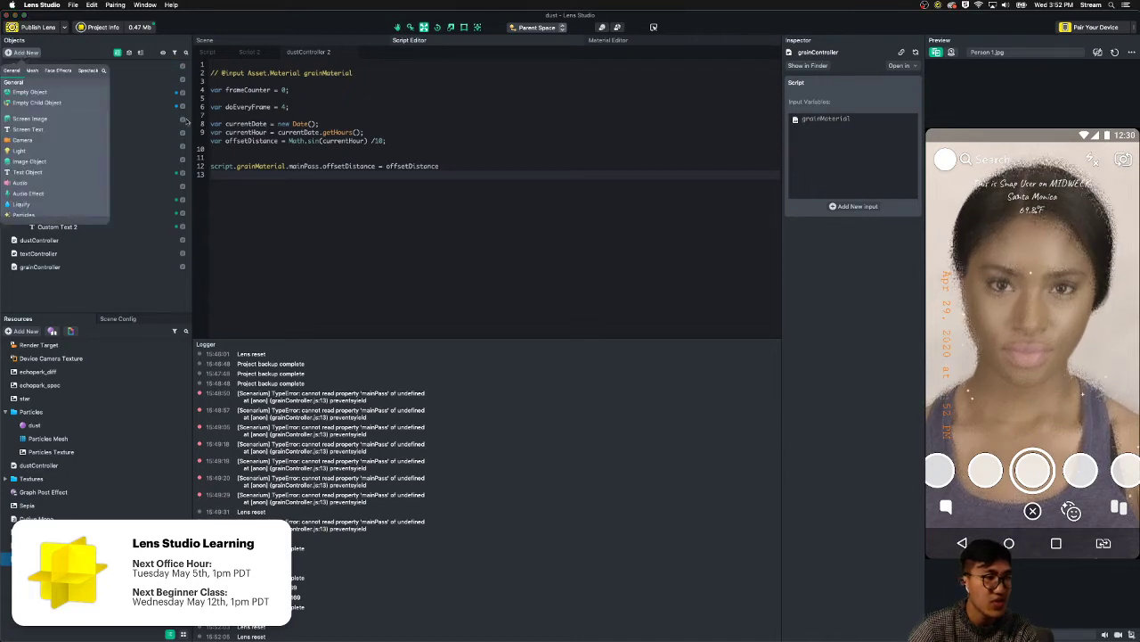
click(454, 278)
click(24, 53)
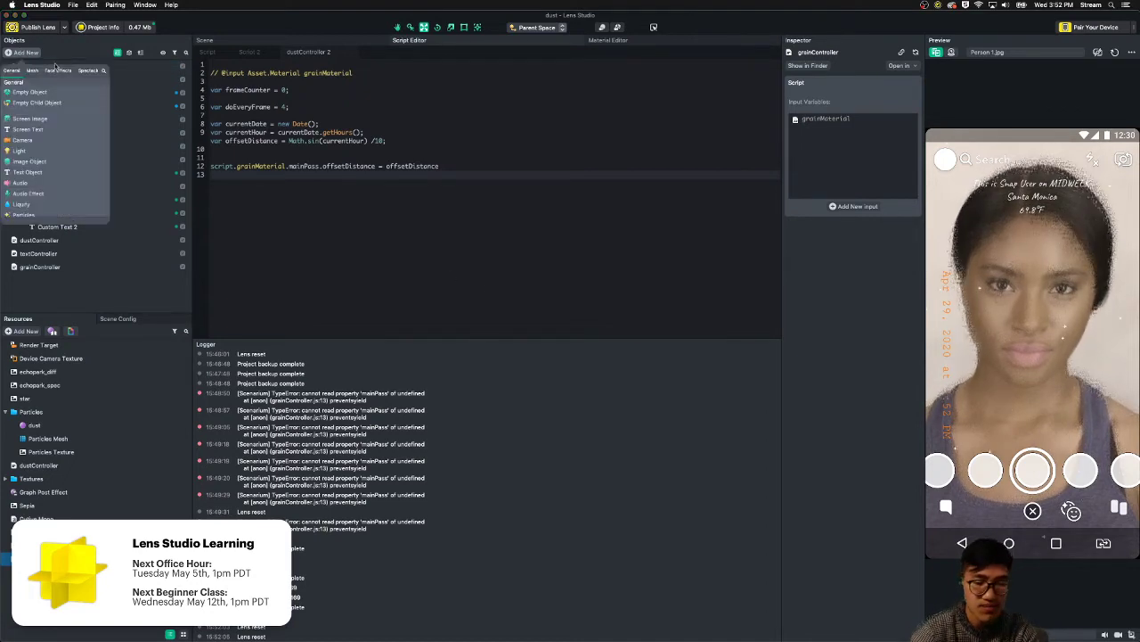
text(body)
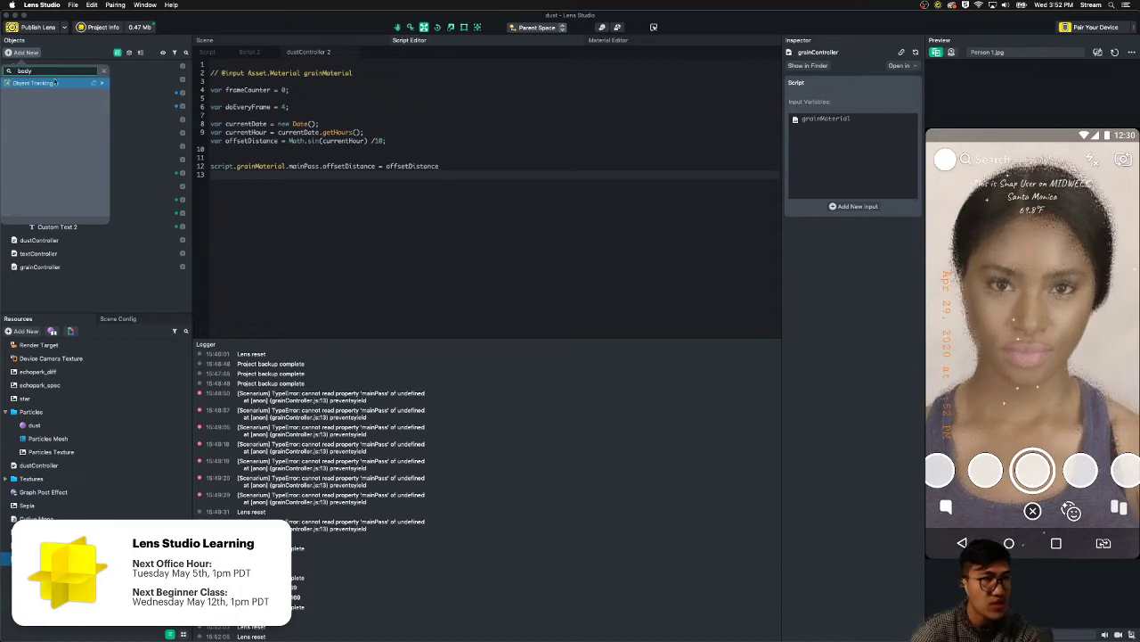
mouse_move(64, 84)
click(134, 82)
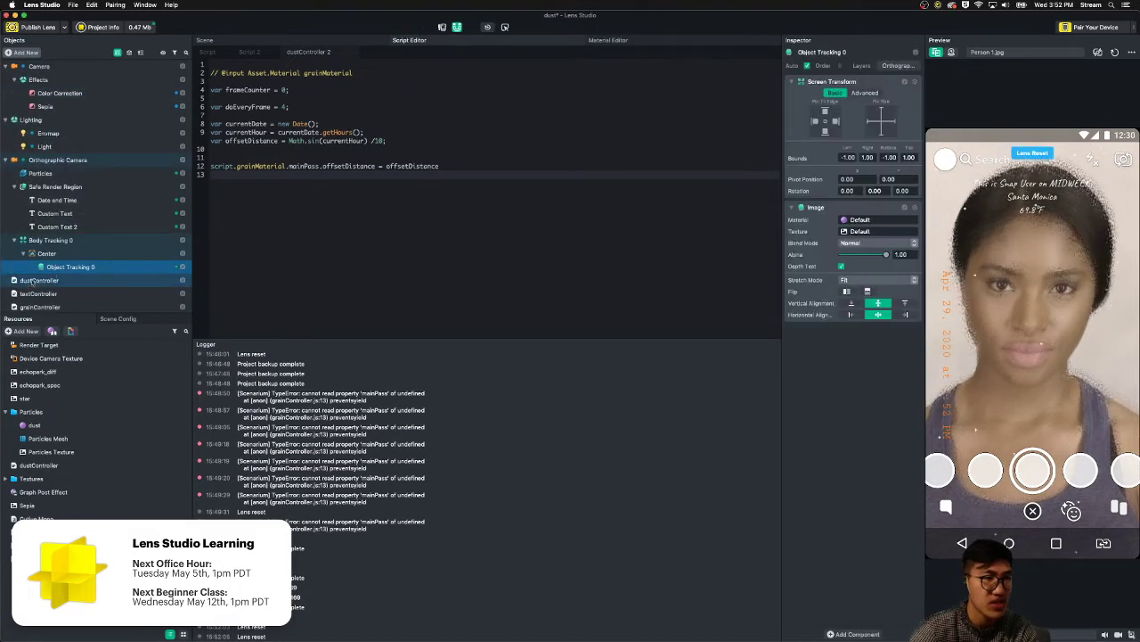
- In the scene view, shrink the body-tracked image to about half size and place it over the model's chest
click(318, 42)
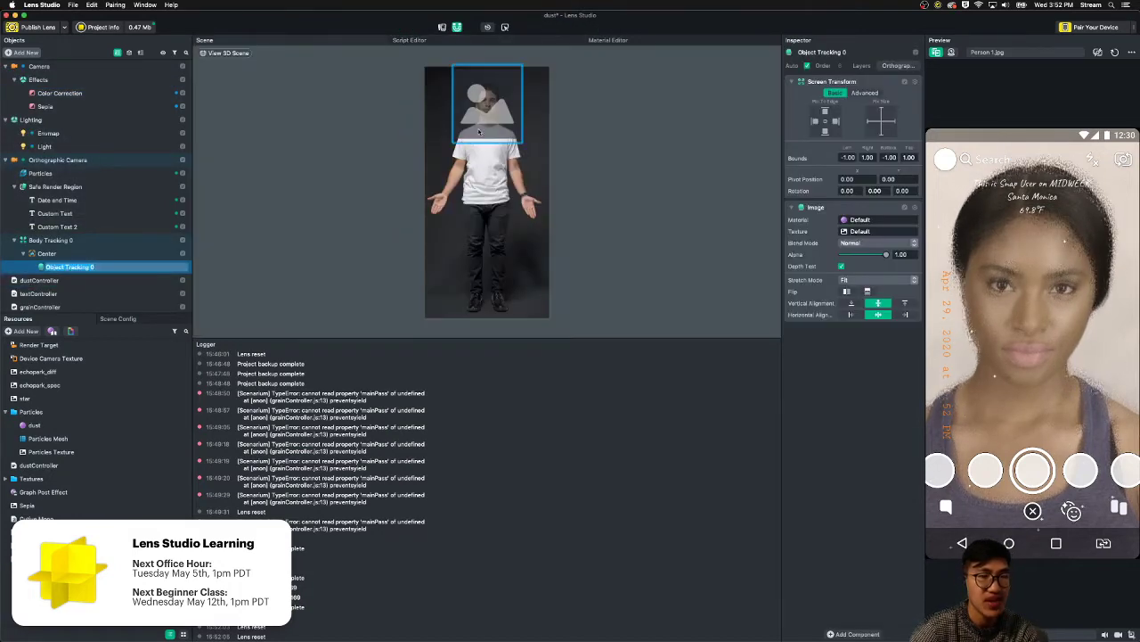
click(83, 253)
click(83, 266)
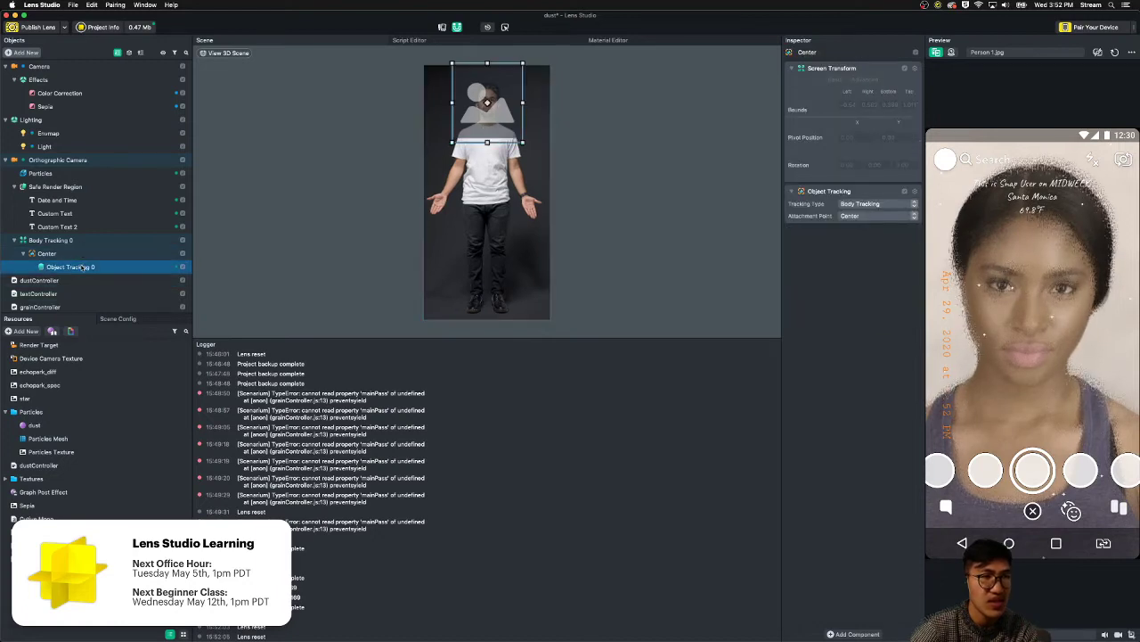
drag(509, 125, 494, 154)
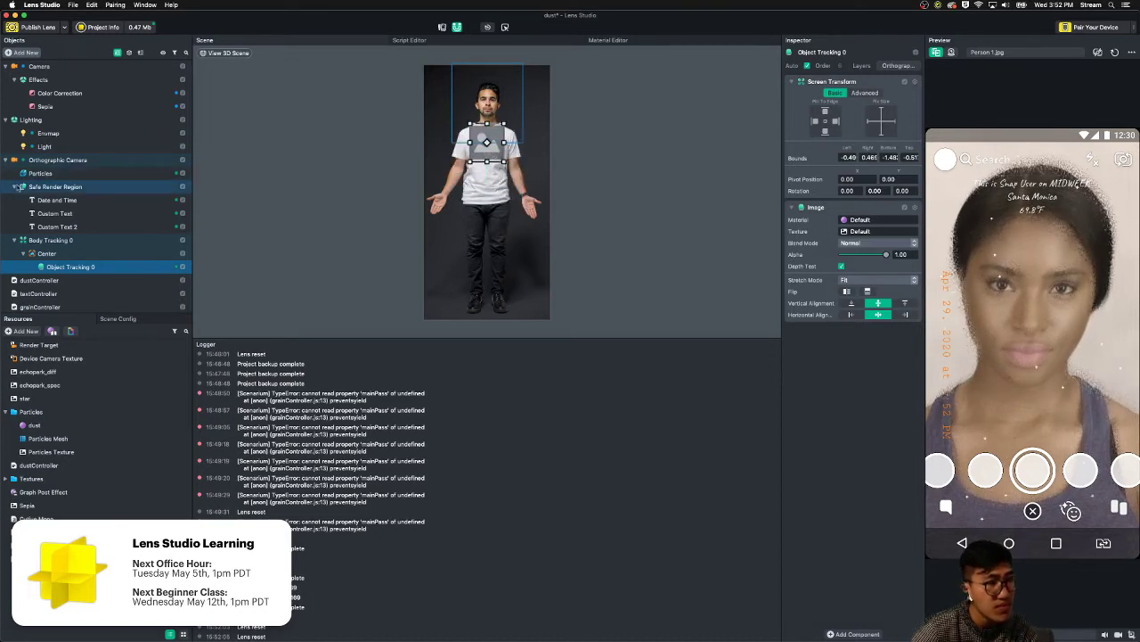
- Collapse the Safe Render Region and disable it together with the Particles and Sepia objects
click(14, 186)
click(51, 199)
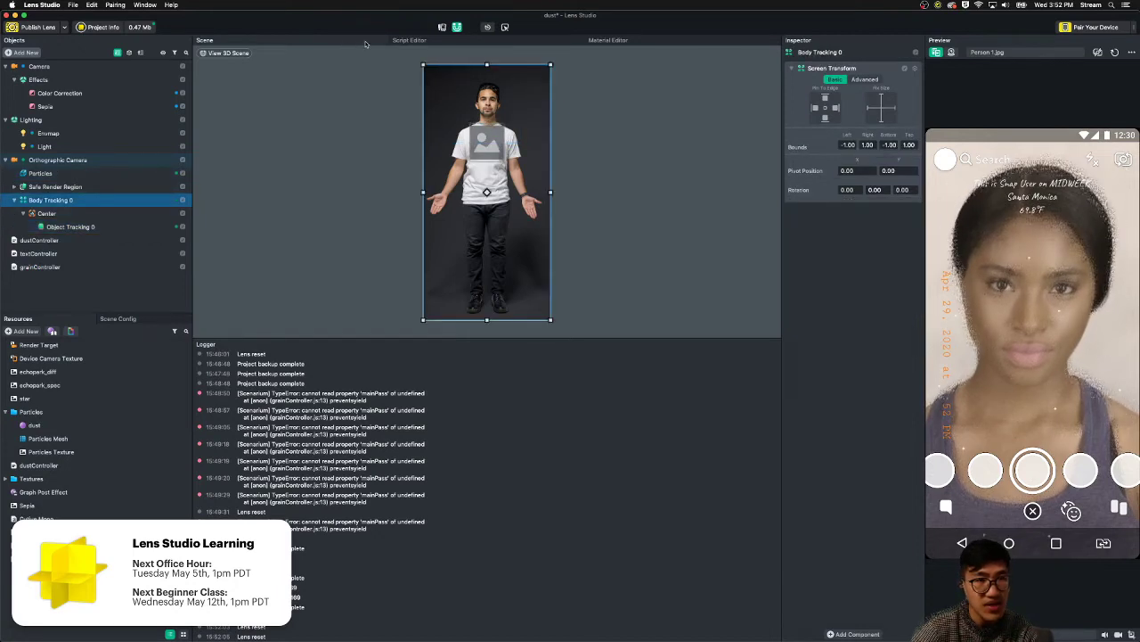
click(218, 54)
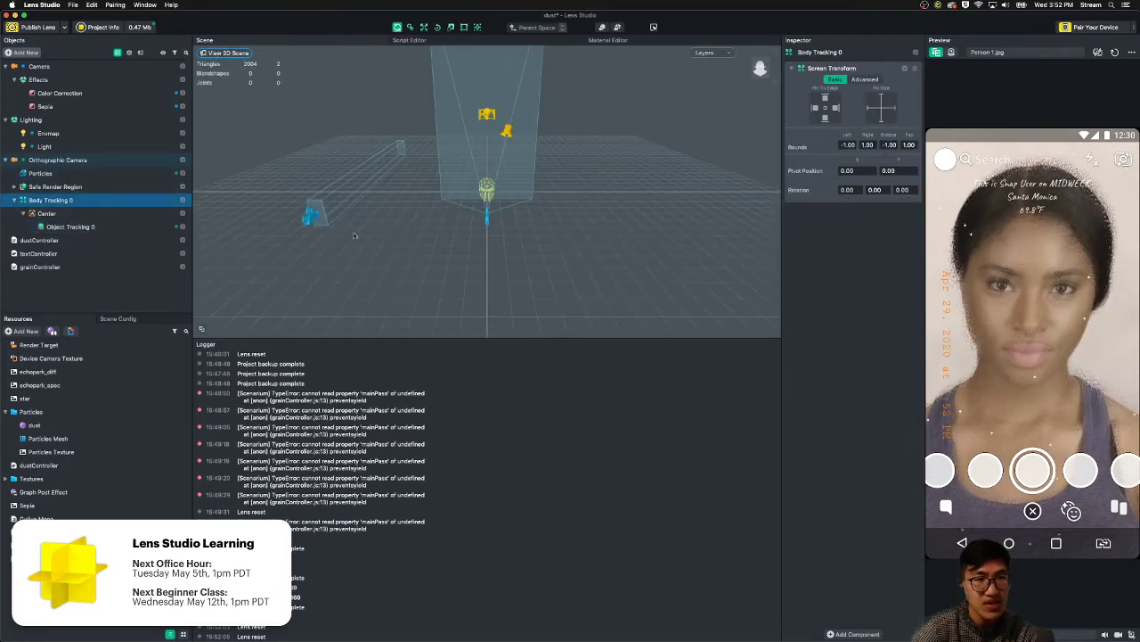
middle_drag(354, 236, 432, 224)
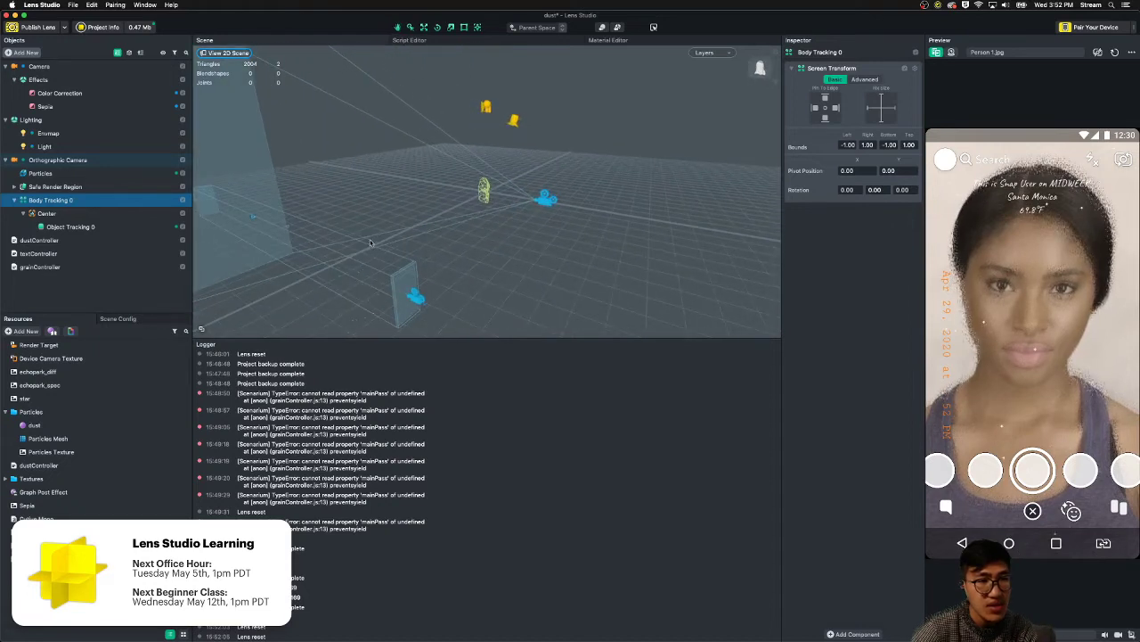
click(67, 188)
click(170, 173)
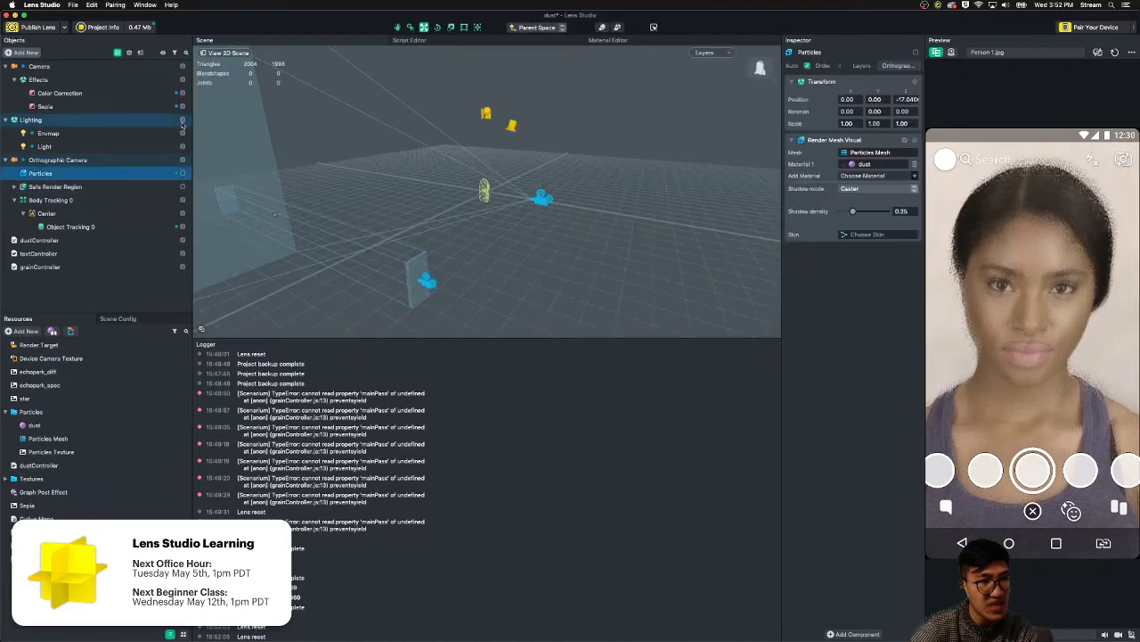
click(182, 106)
click(178, 93)
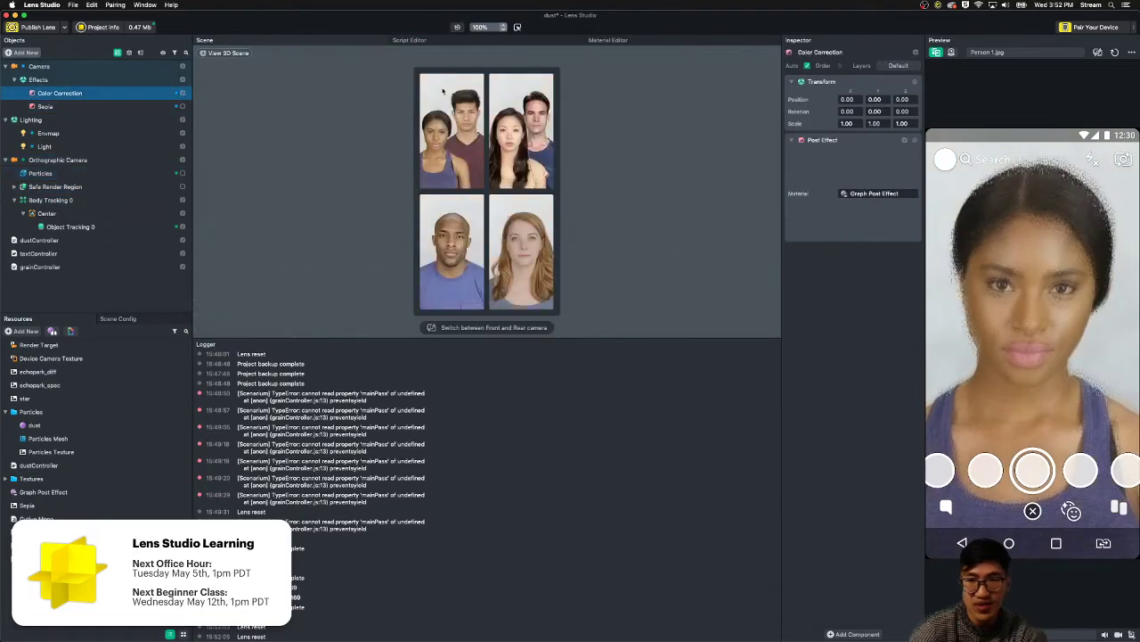
- Search the preview photos for body and set the preview to Body.jpg
click(1031, 54)
text(body)
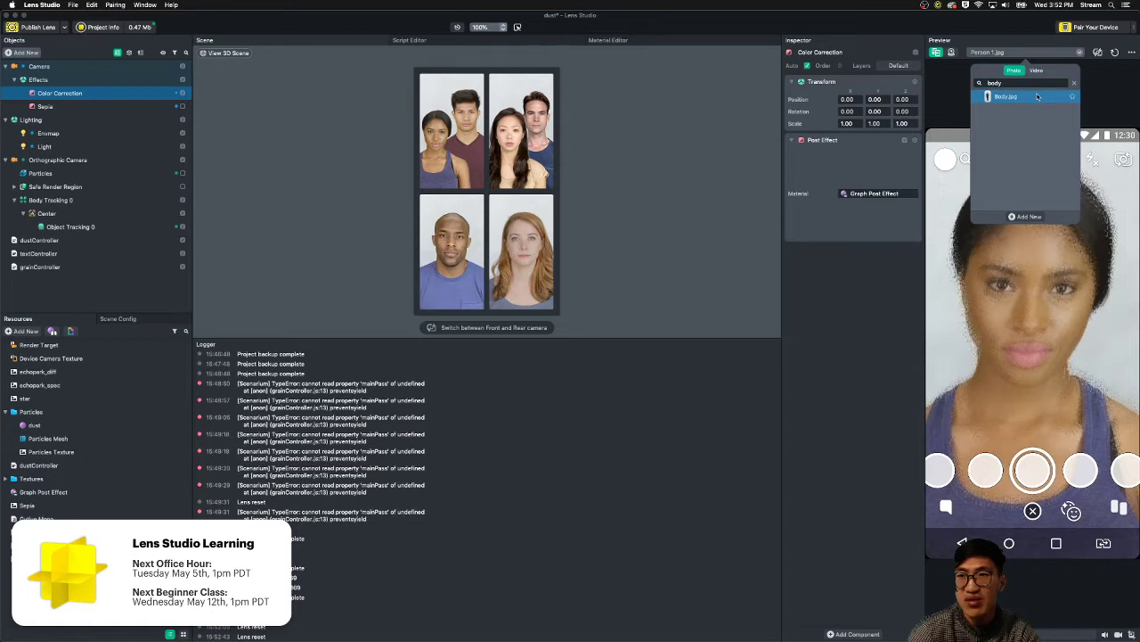
click(1038, 97)
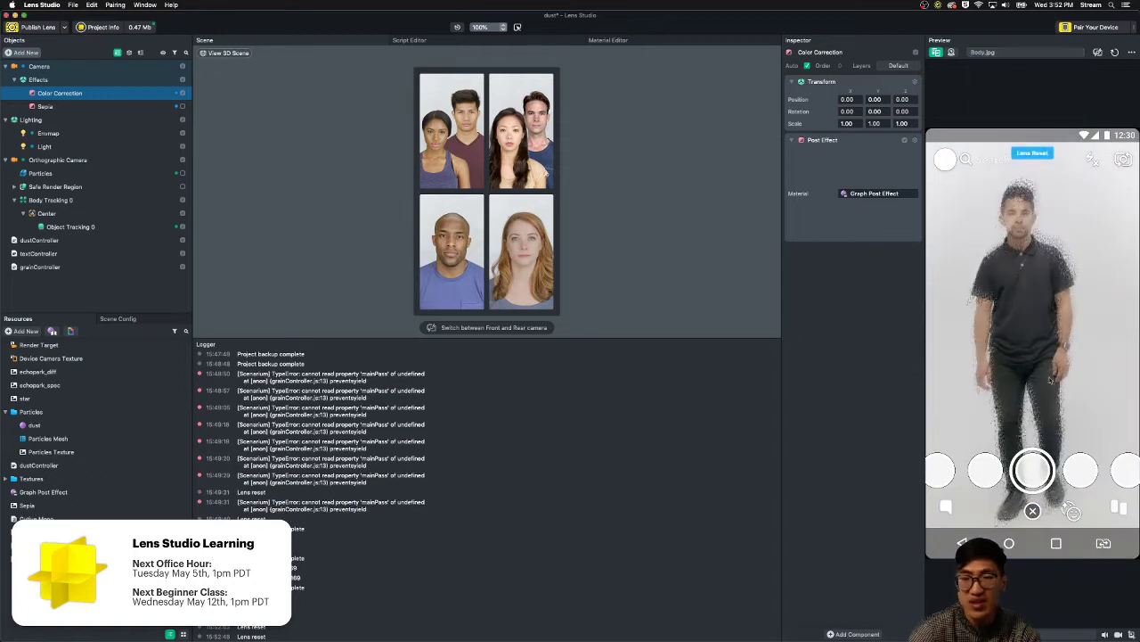
- Raise the top edge of the Object Tracking 0 image to about -0.41 and turn off its Depth Test
click(78, 226)
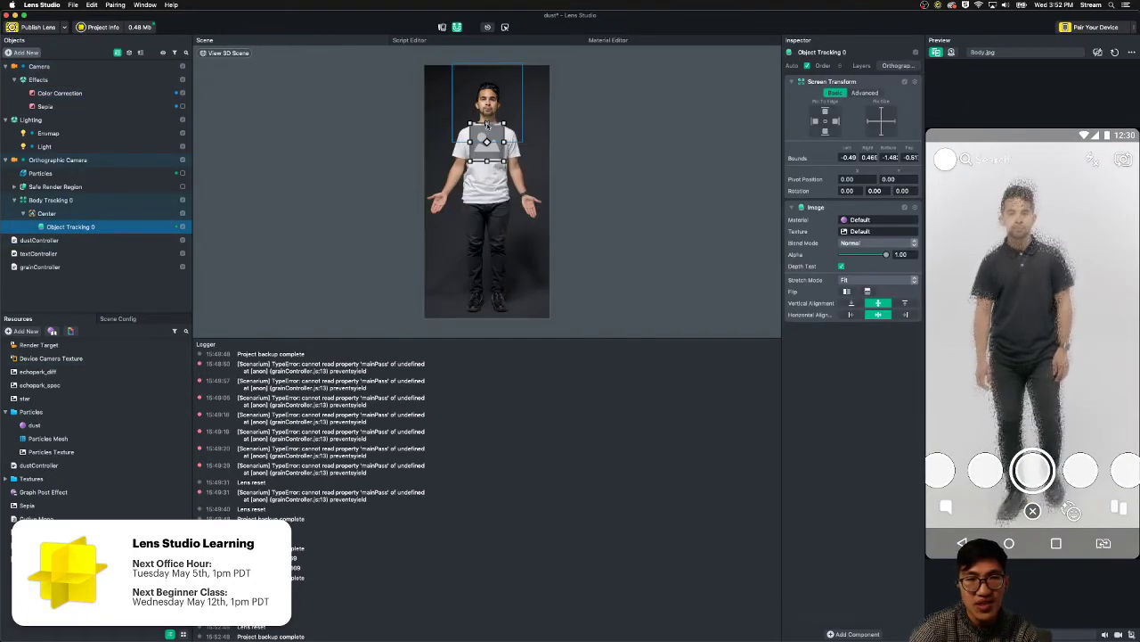
mouse_move(488, 124)
mouse_down()
mouse_move(489, 105)
mouse_move(489, 119)
mouse_up()
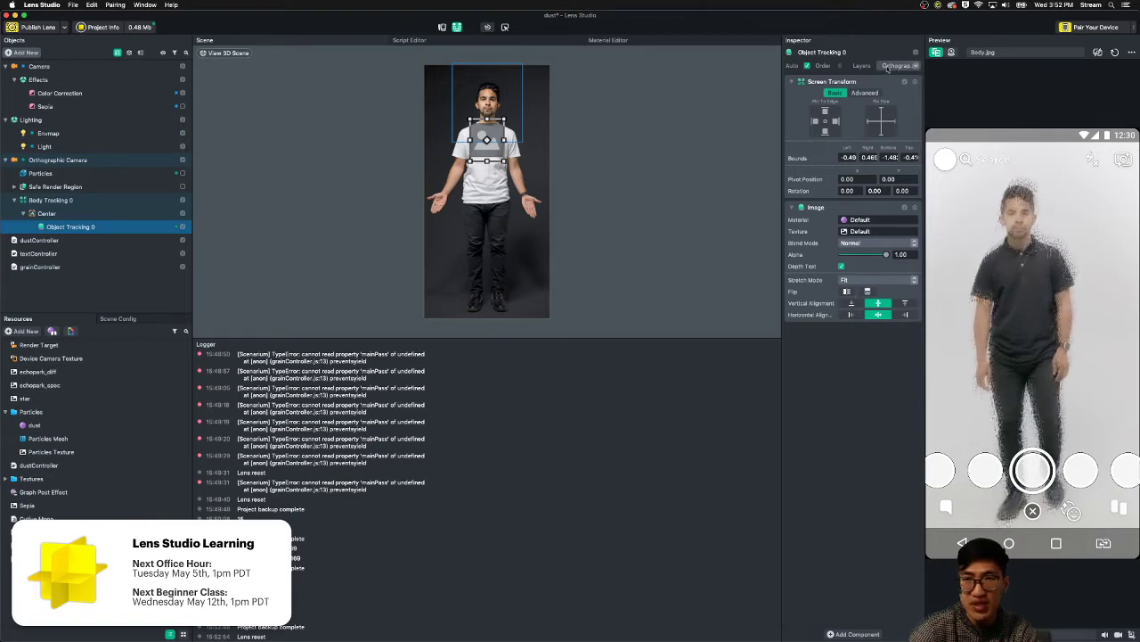
click(842, 266)
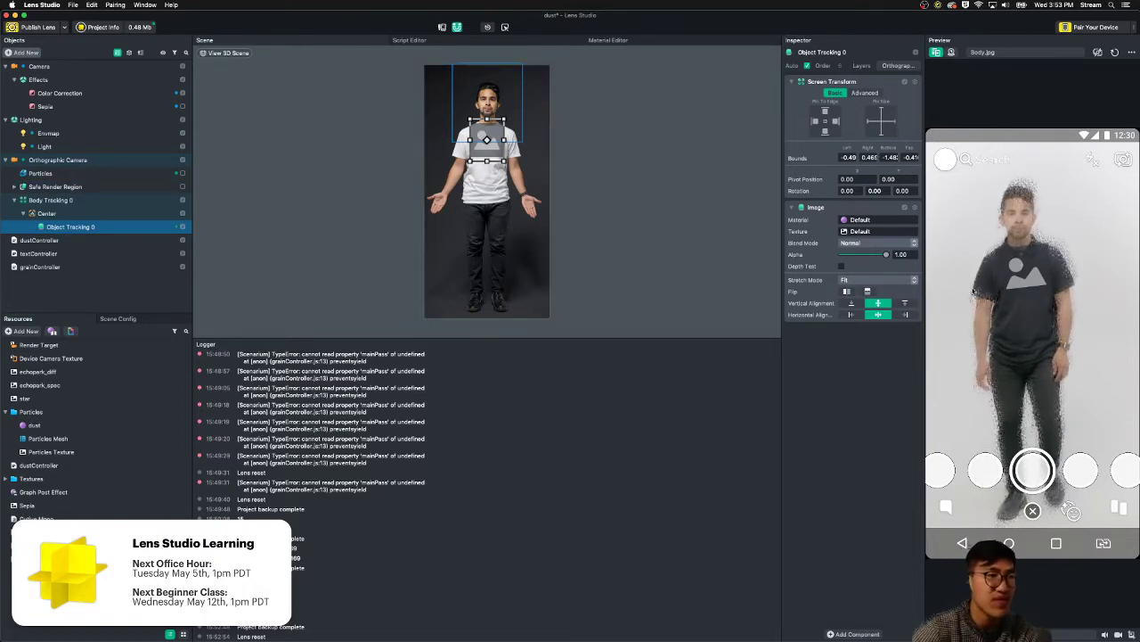
click(156, 321)
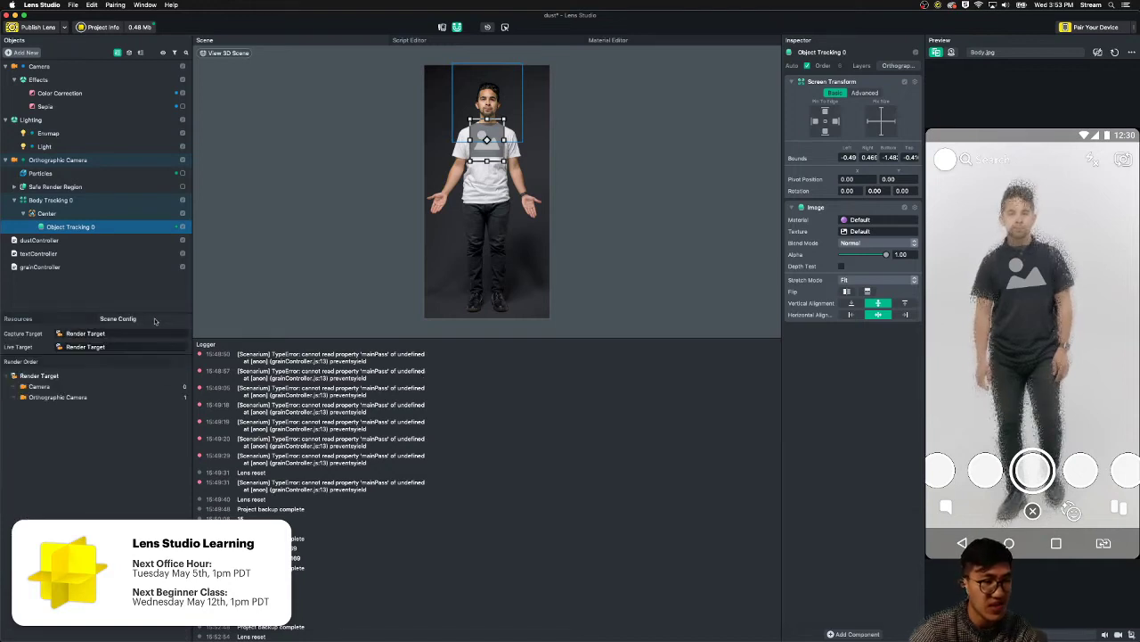
click(81, 319)
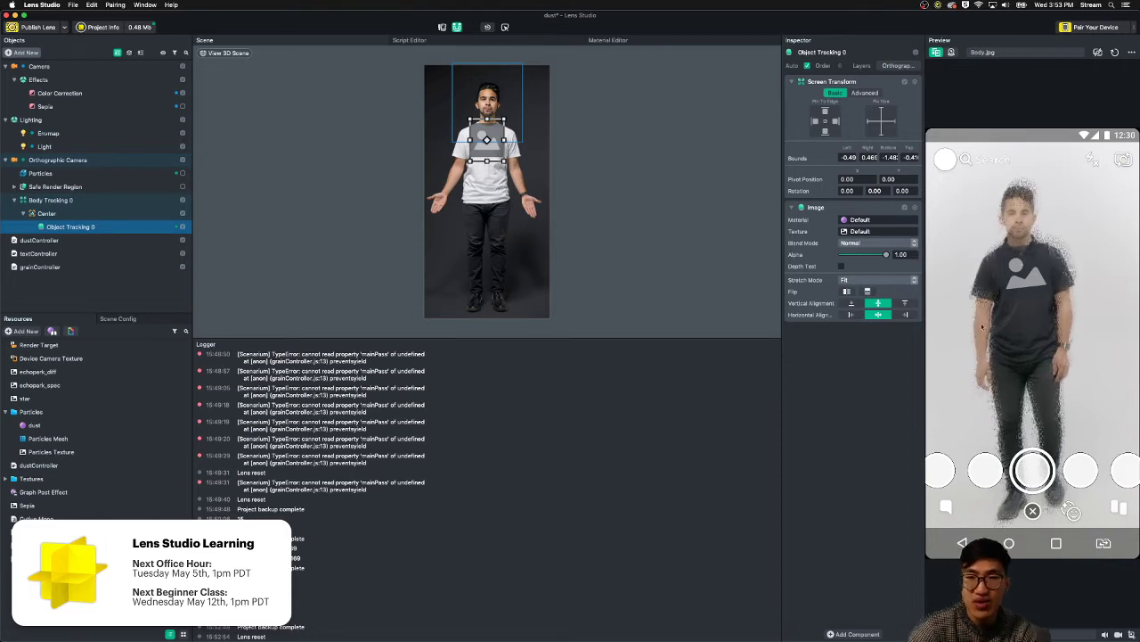
- Assign the star texture to the Object Tracking 0 image
drag(75, 467, 869, 234)
click(868, 234)
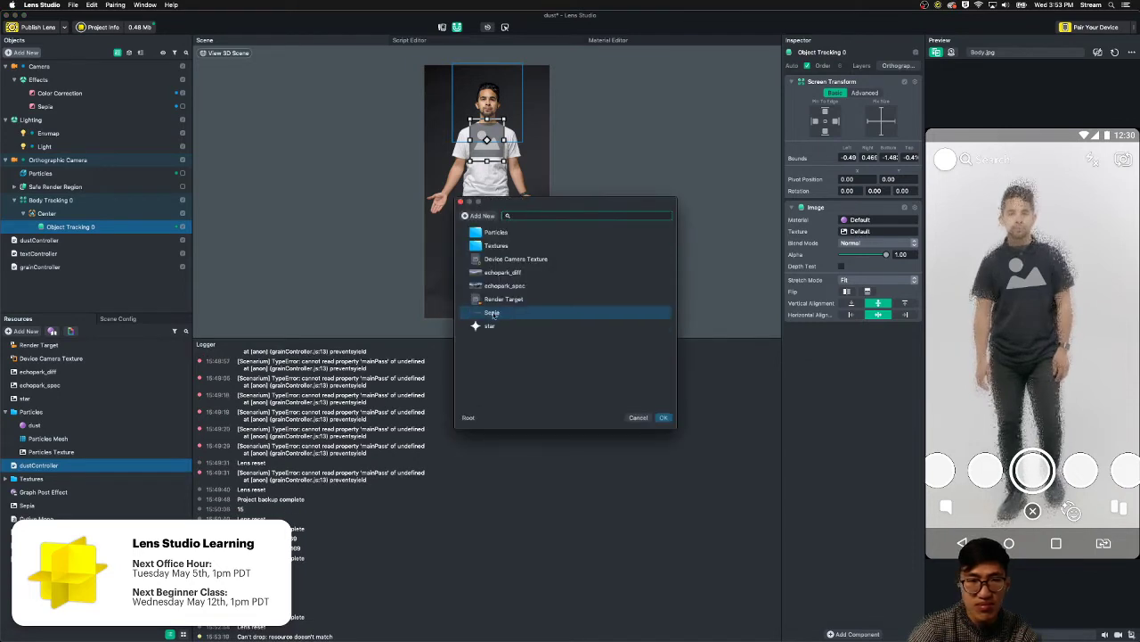
double_click(496, 324)
- Clear the preview photo search and switch the preview to Person 1.jpg
click(989, 52)
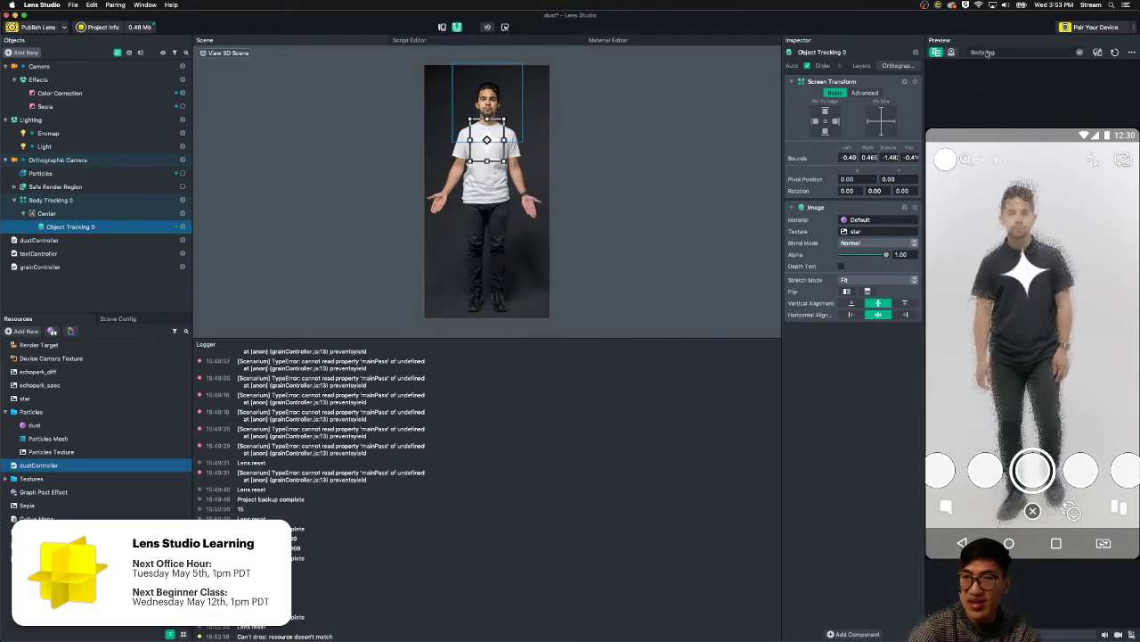
text(body)
click(1074, 82)
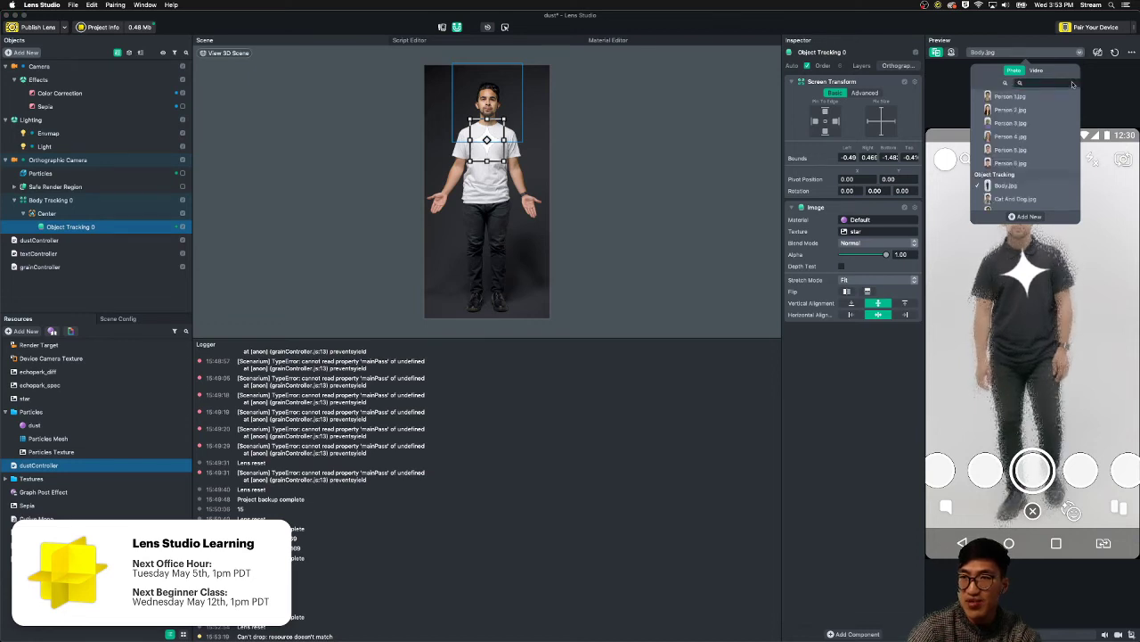
click(1010, 96)
click(990, 340)
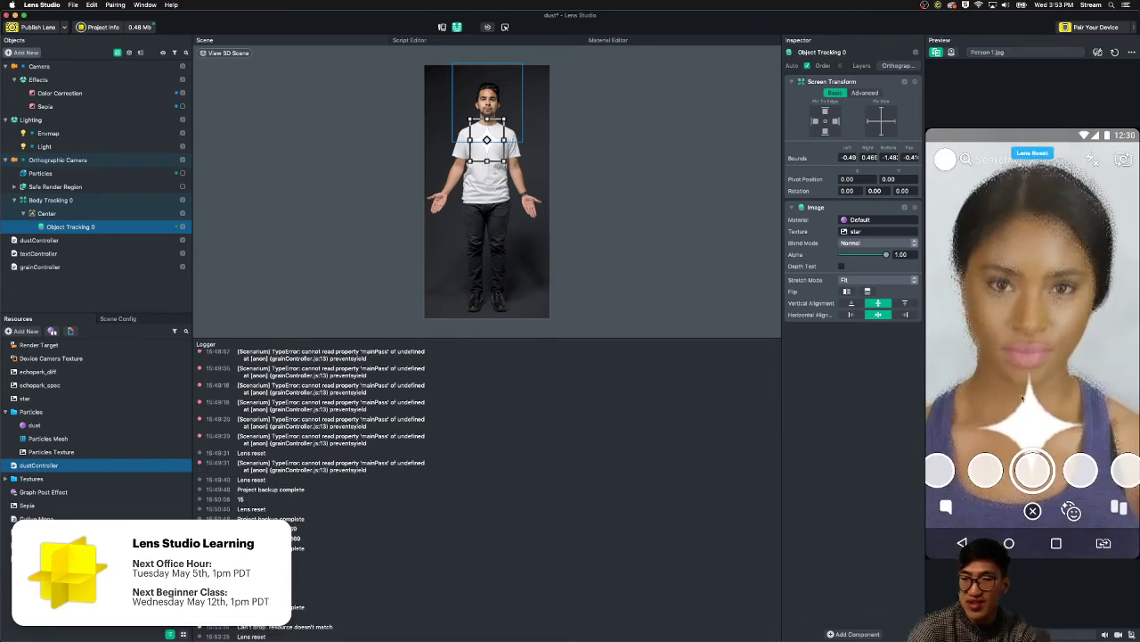
- Add a Head Binding under the Camera and move it above Color Correction within the Effects group
click(38, 66)
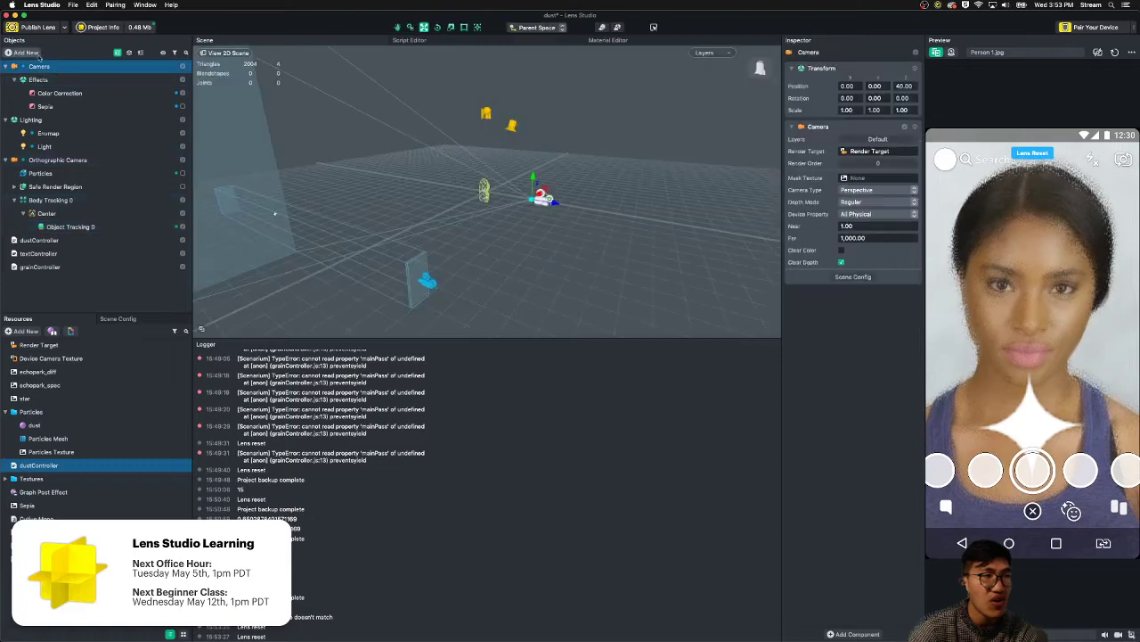
click(32, 54)
text(head)
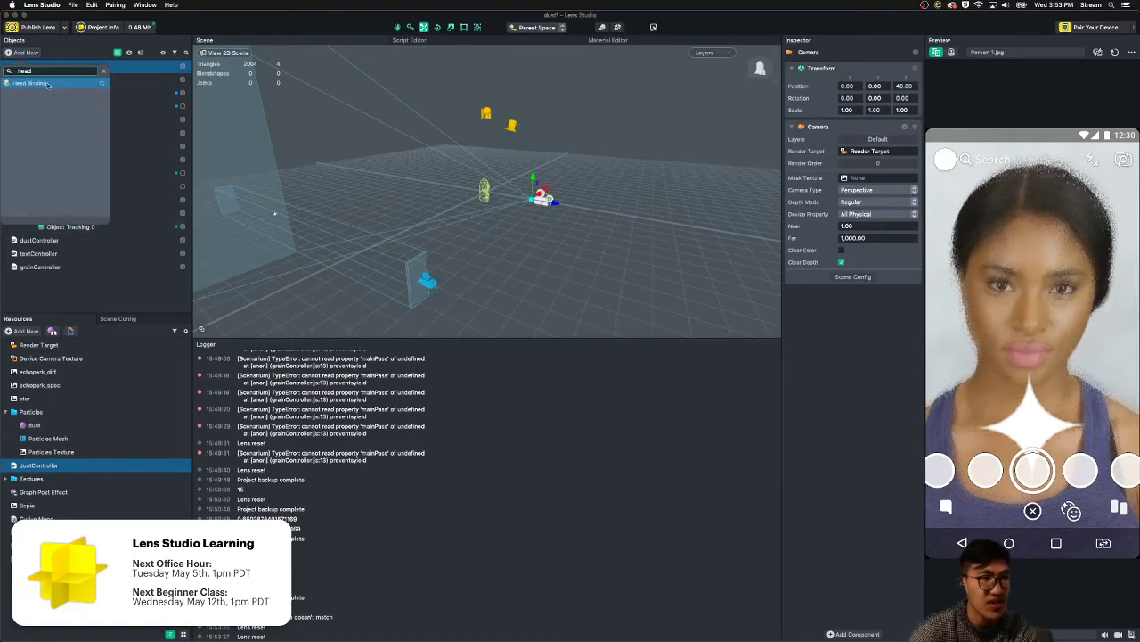
click(54, 83)
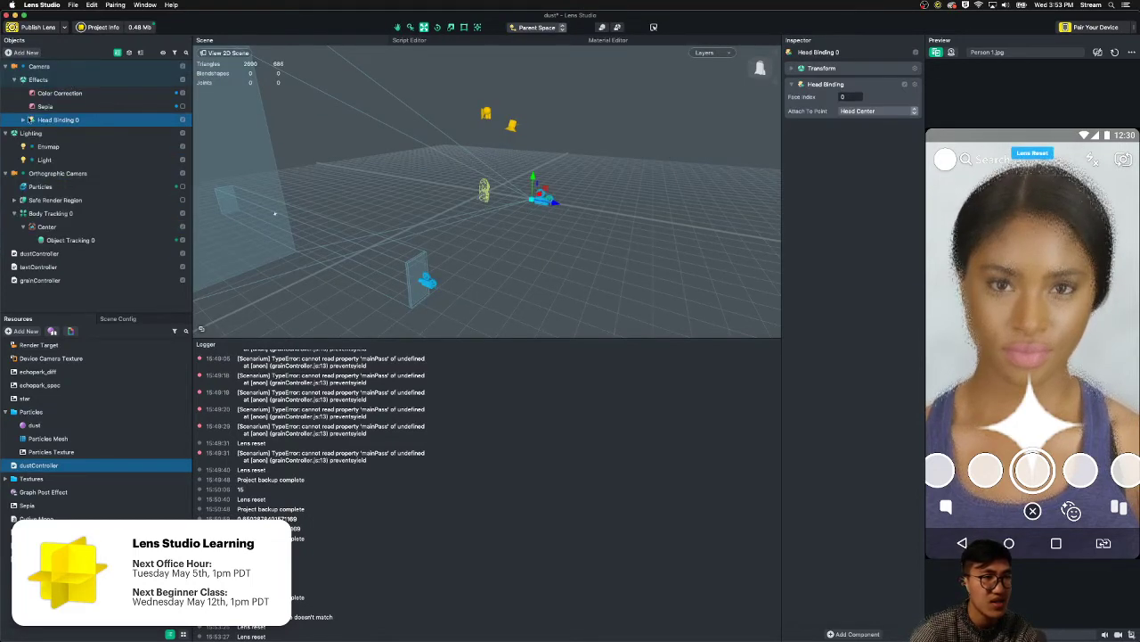
drag(40, 123, 58, 93)
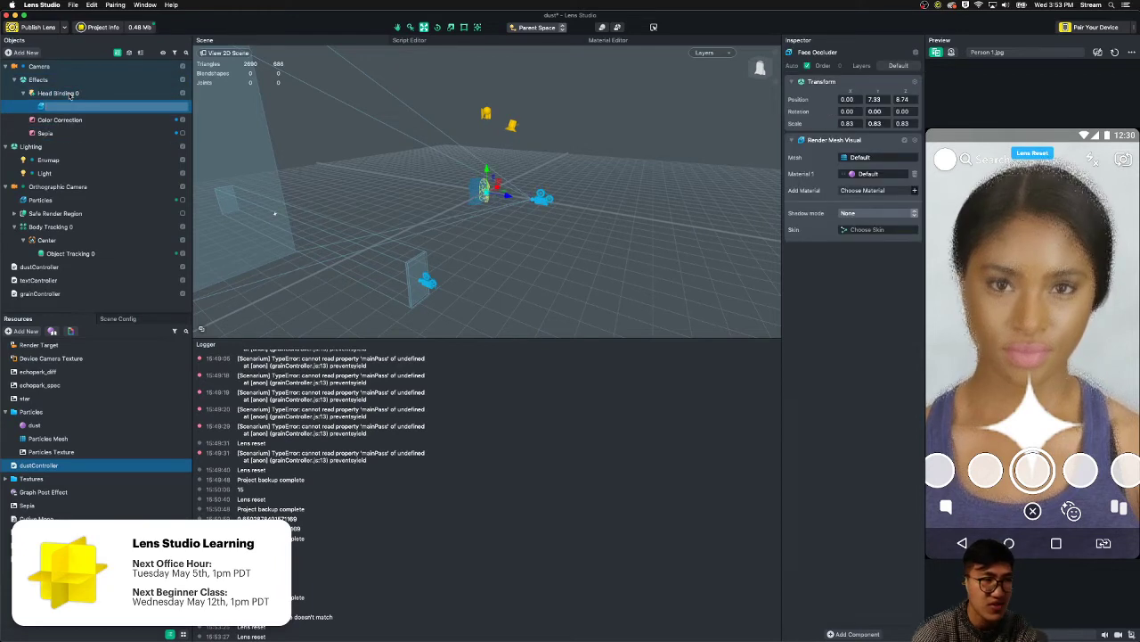
- Add a Face Image, assign it the star texture, and place it below the chin at head position about 0.02, -1.24
click(26, 52)
text(face)
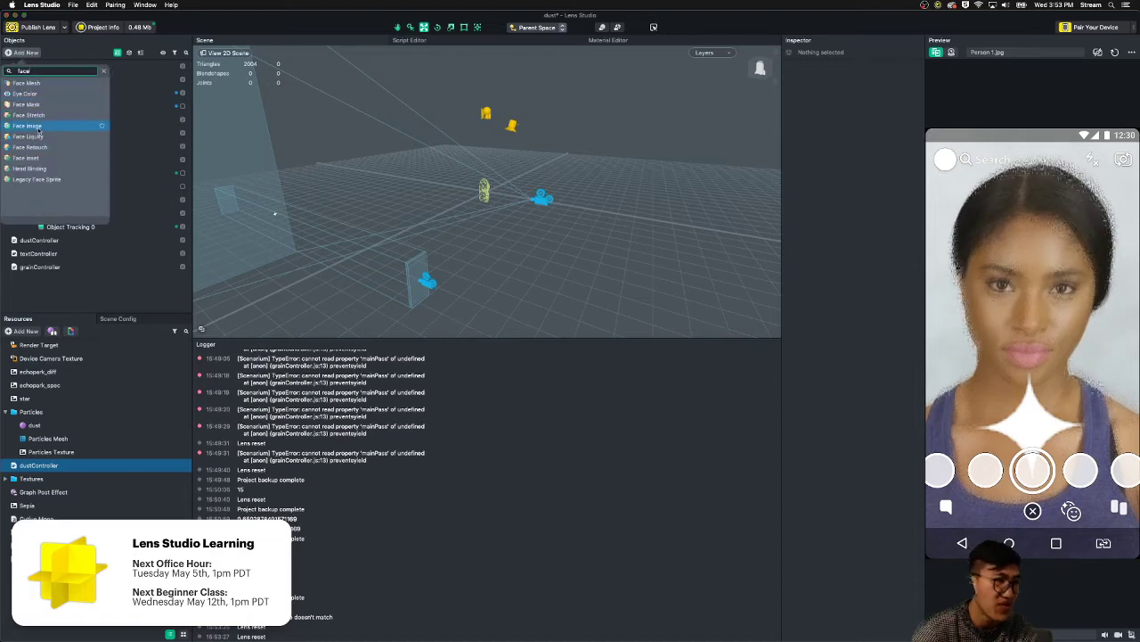
click(41, 127)
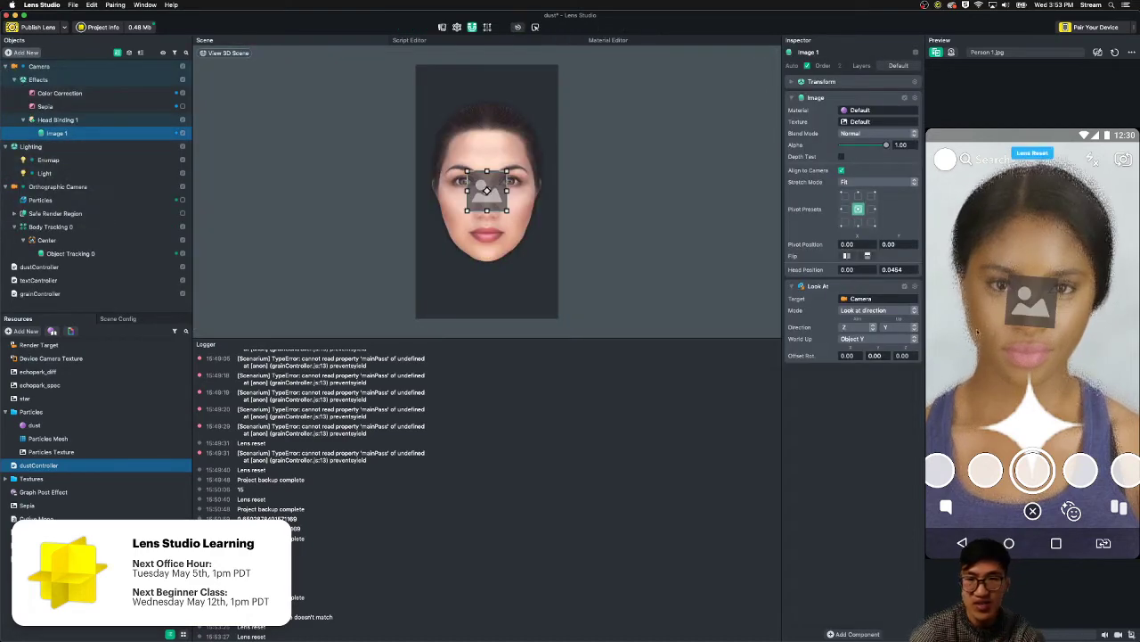
click(878, 123)
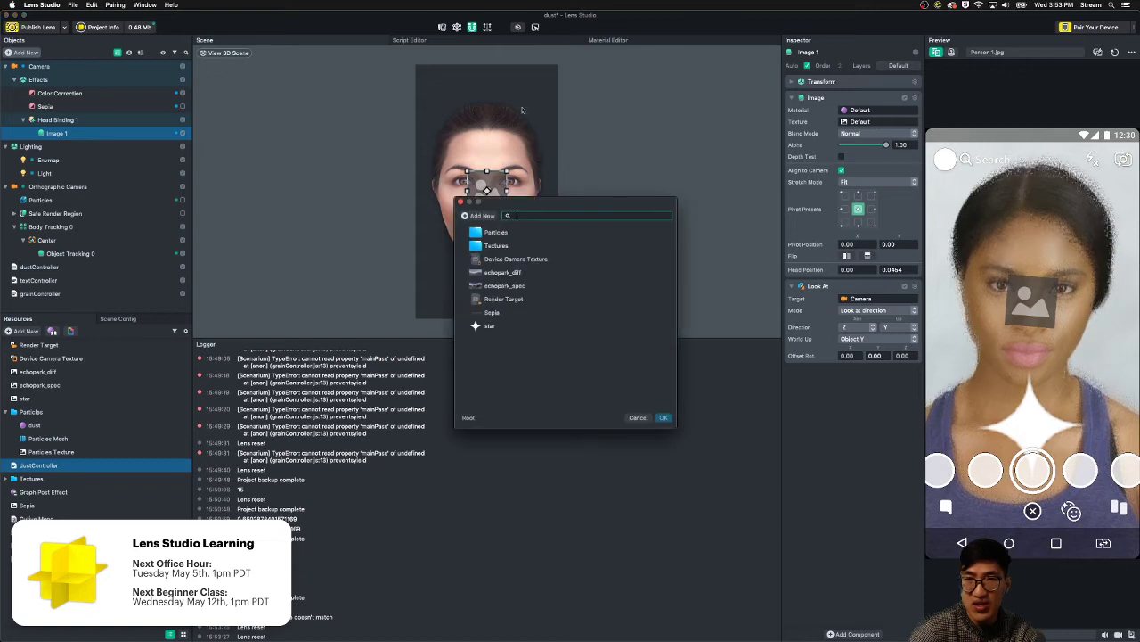
double_click(510, 326)
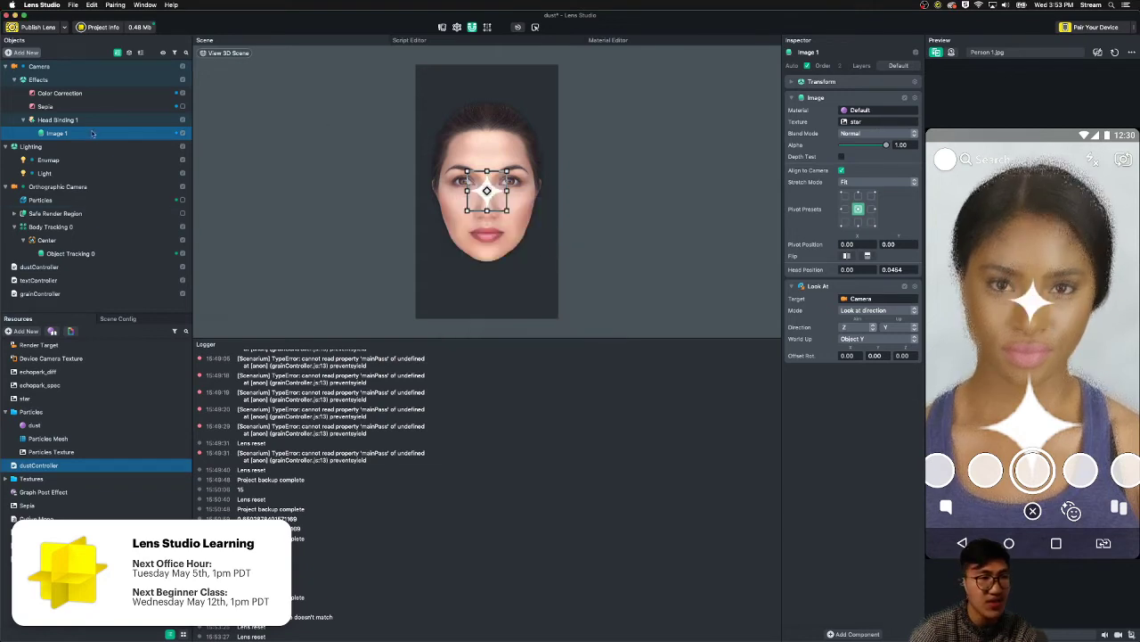
drag(495, 204, 488, 298)
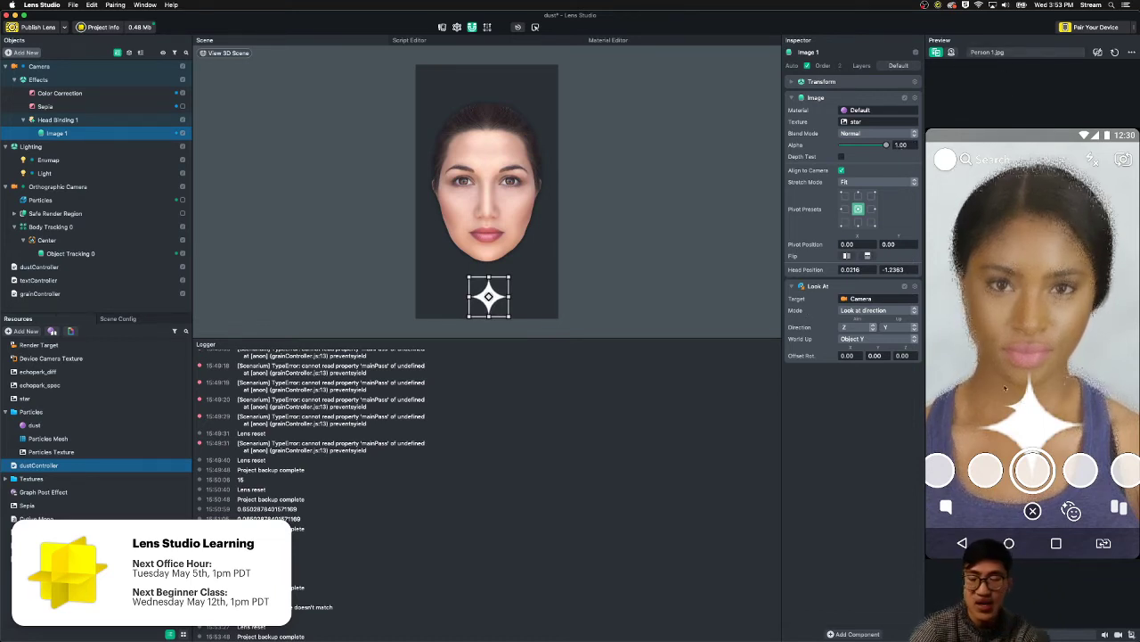
- Delete Head Binding 1 together with its star image
click(95, 123)
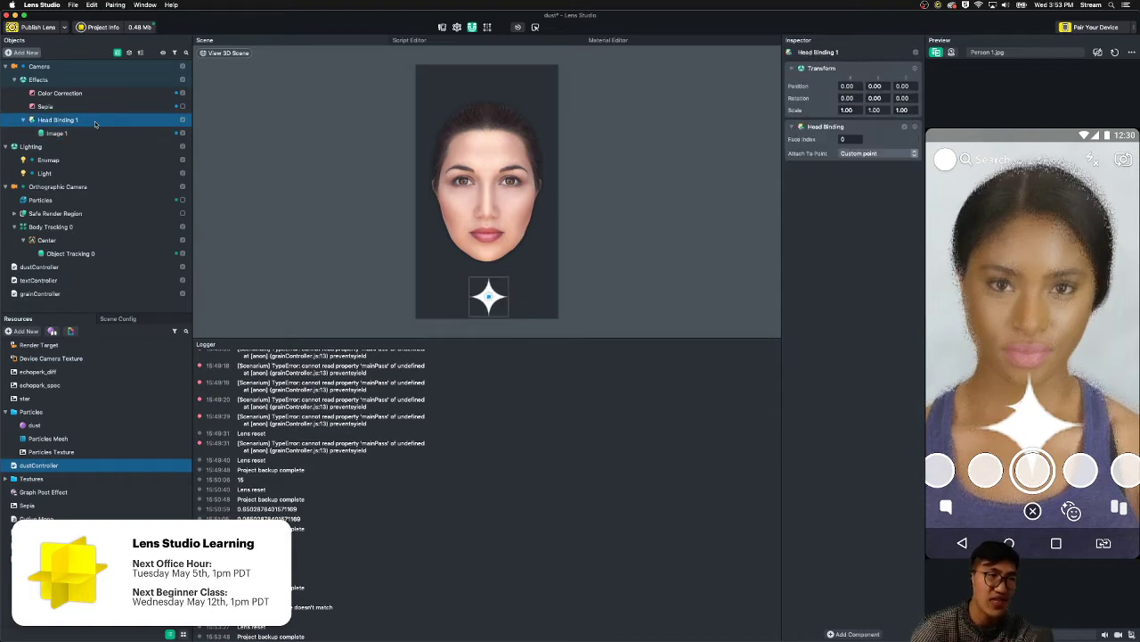
key(Delete)
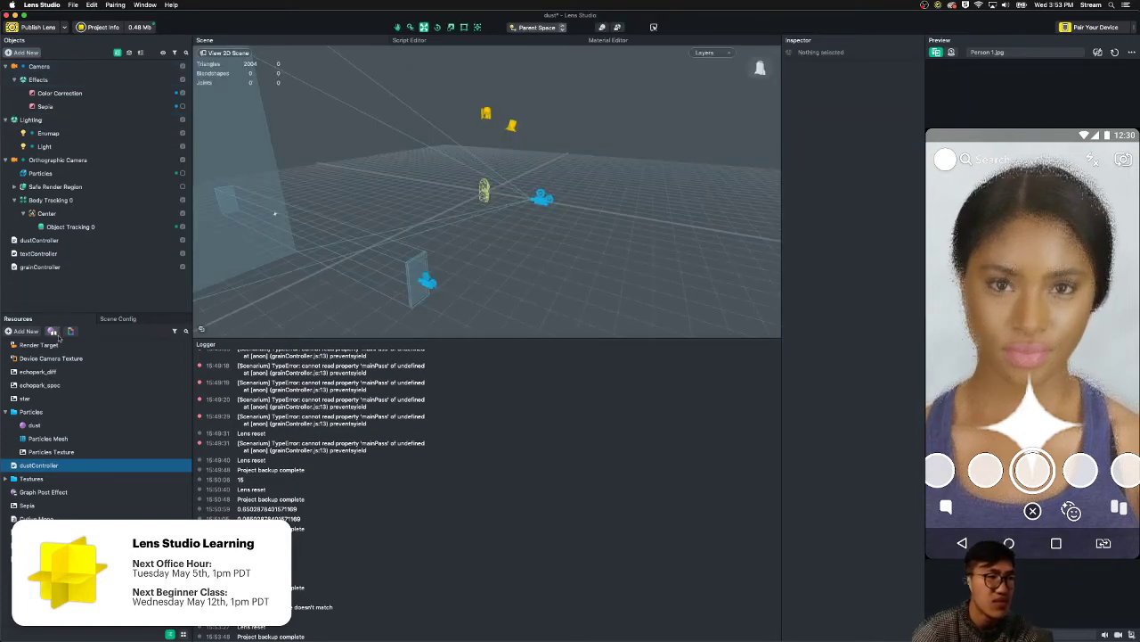
- Add an Object Tracking object of the skeletal type and view its attachment images on the body
click(55, 267)
click(26, 52)
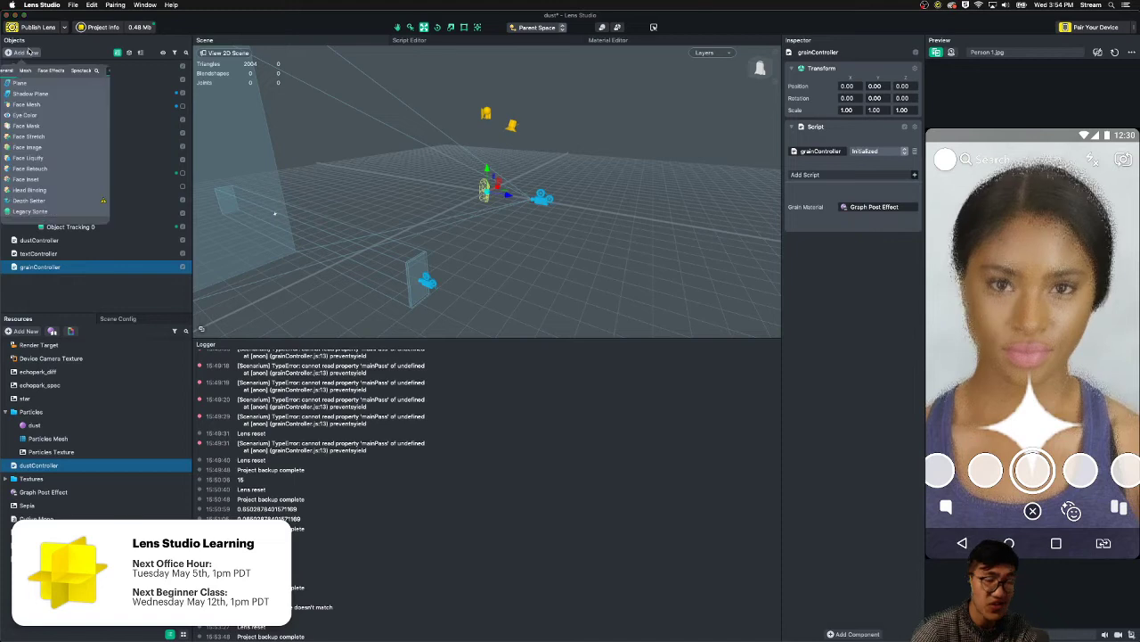
text(skel)
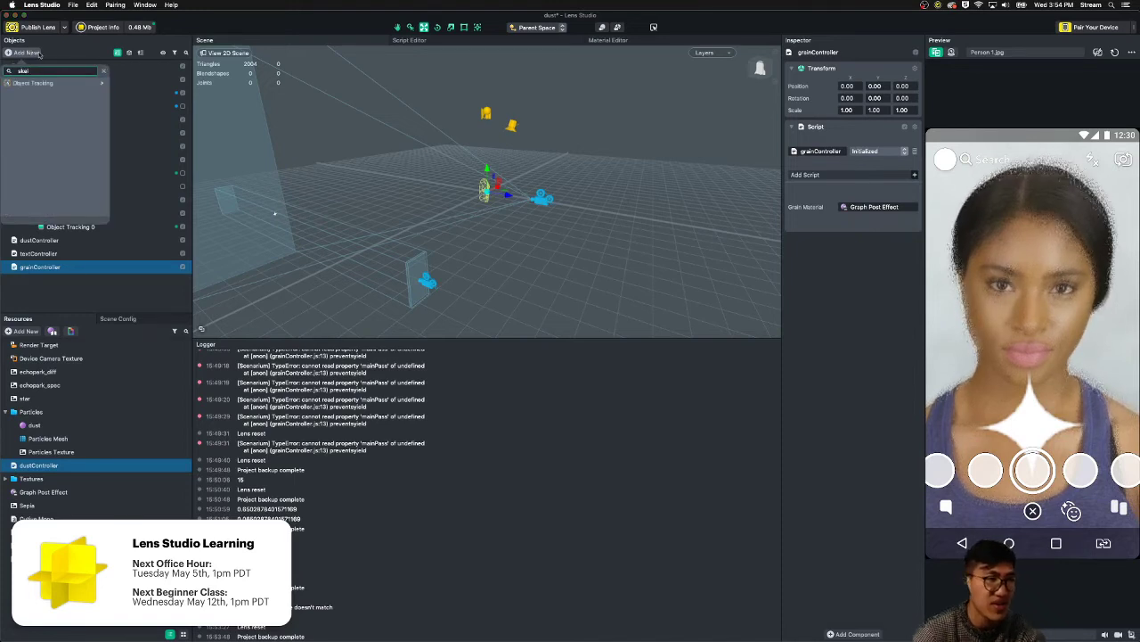
mouse_move(42, 84)
click(124, 84)
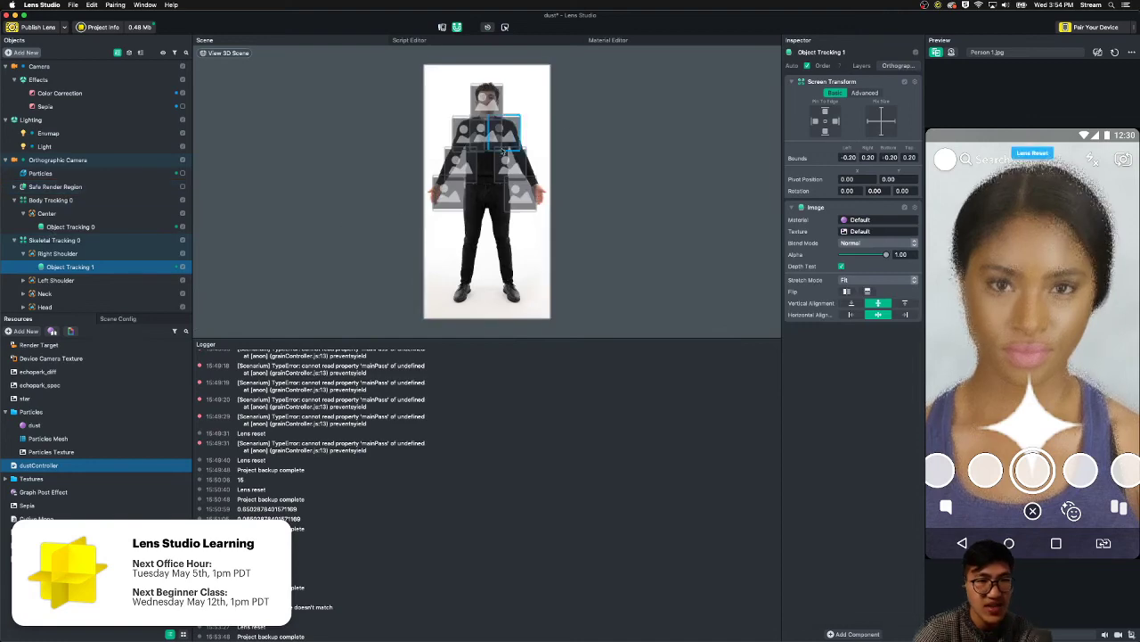
scroll(397, 216, up, 5)
drag(616, 164, 651, 228)
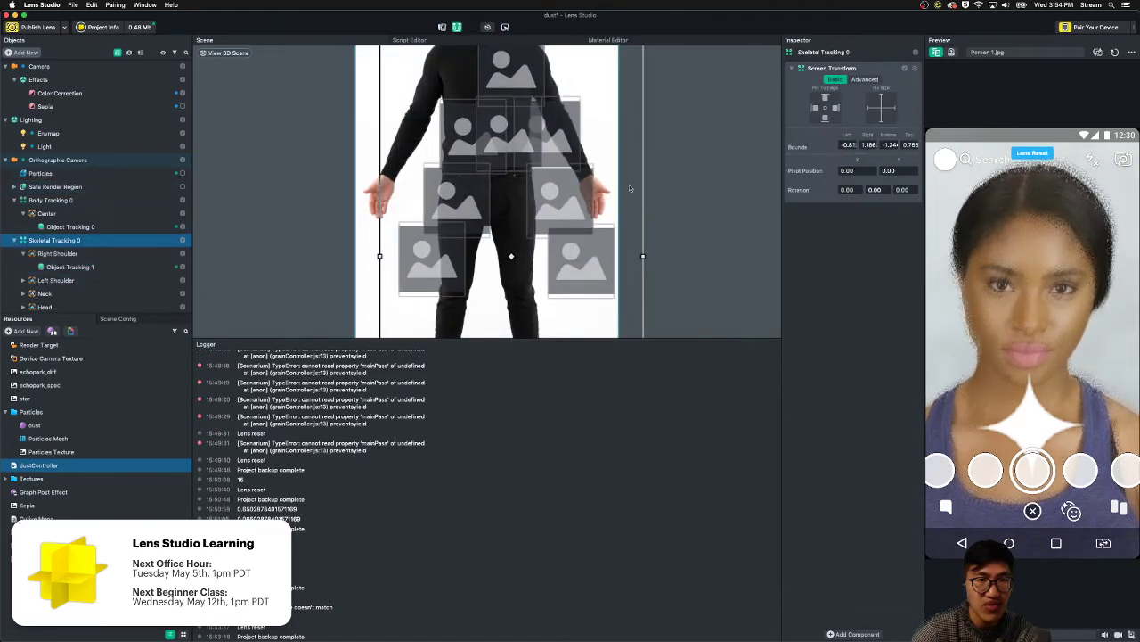
key(super+z)
click(677, 177)
drag(671, 130, 686, 220)
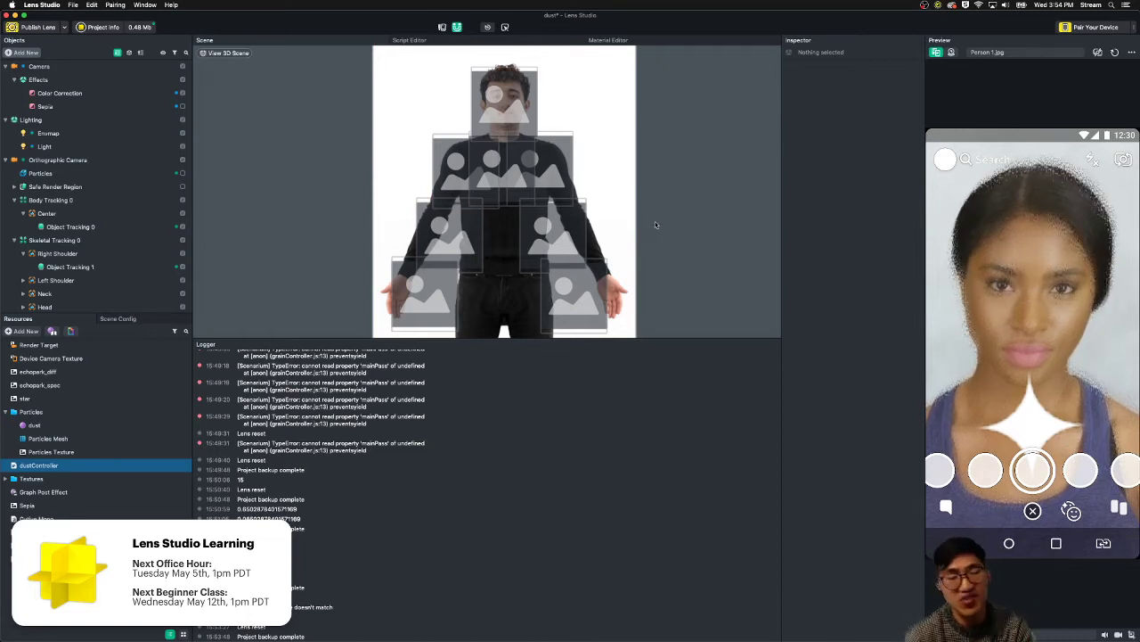
- Delete the Body Tracking 0 and Skeletal Tracking 0 objects and save the project
click(82, 201)
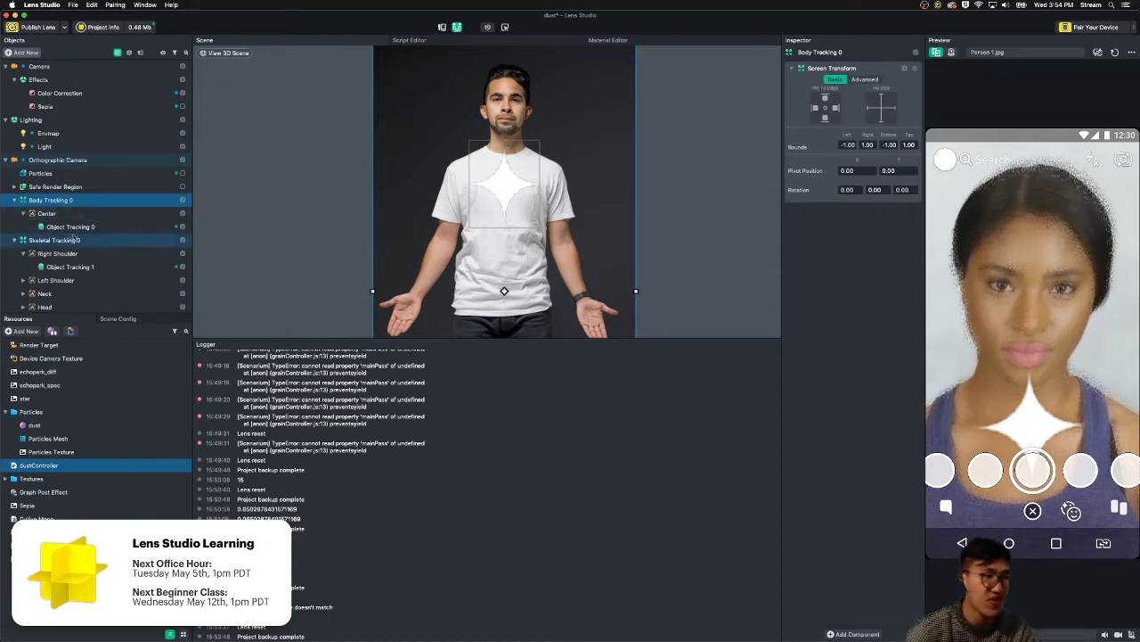
shift+click(71, 239)
key(Delete)
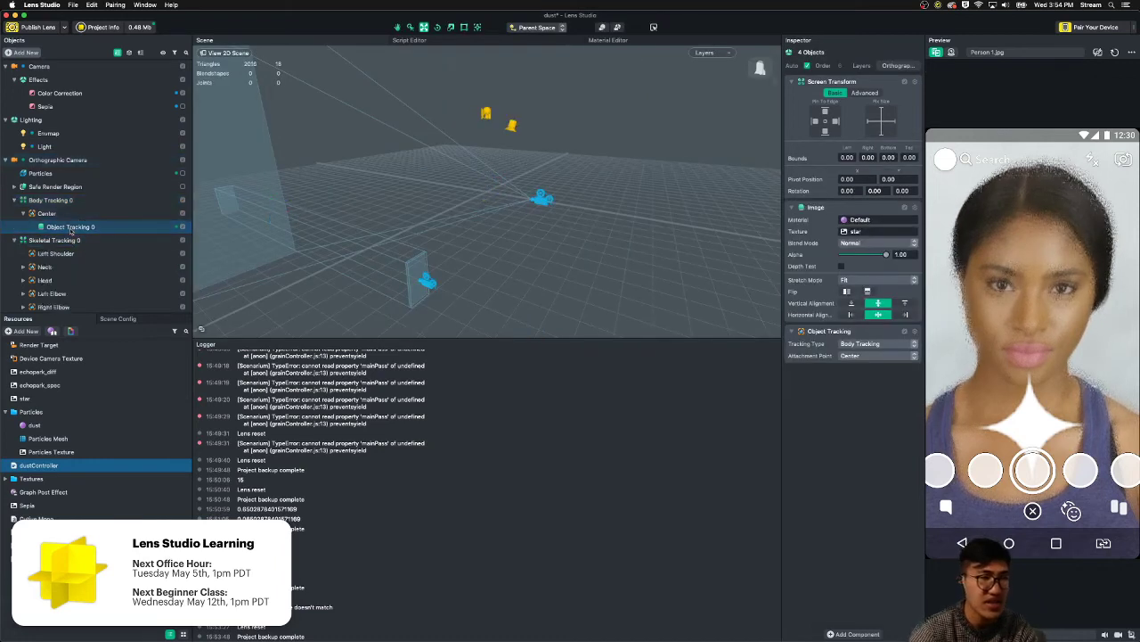
click(13, 80)
click(13, 80)
key(super+s)
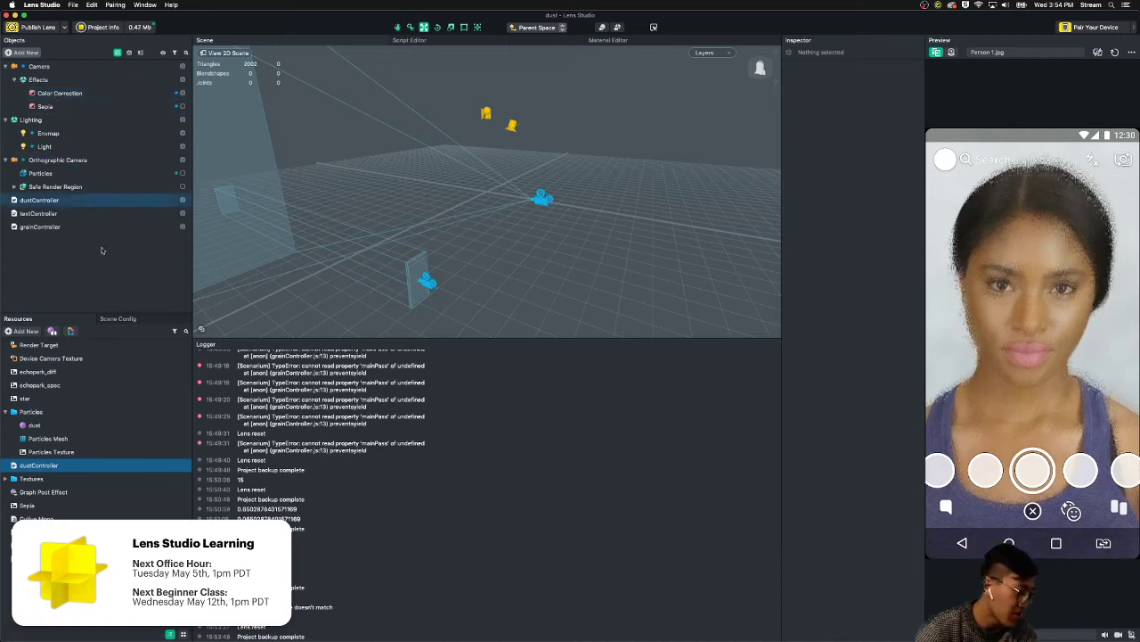
- Collapse the Particles resource folder and create a new resource folder for the scripts, named Scripts
click(5, 412)
click(53, 570)
click(23, 332)
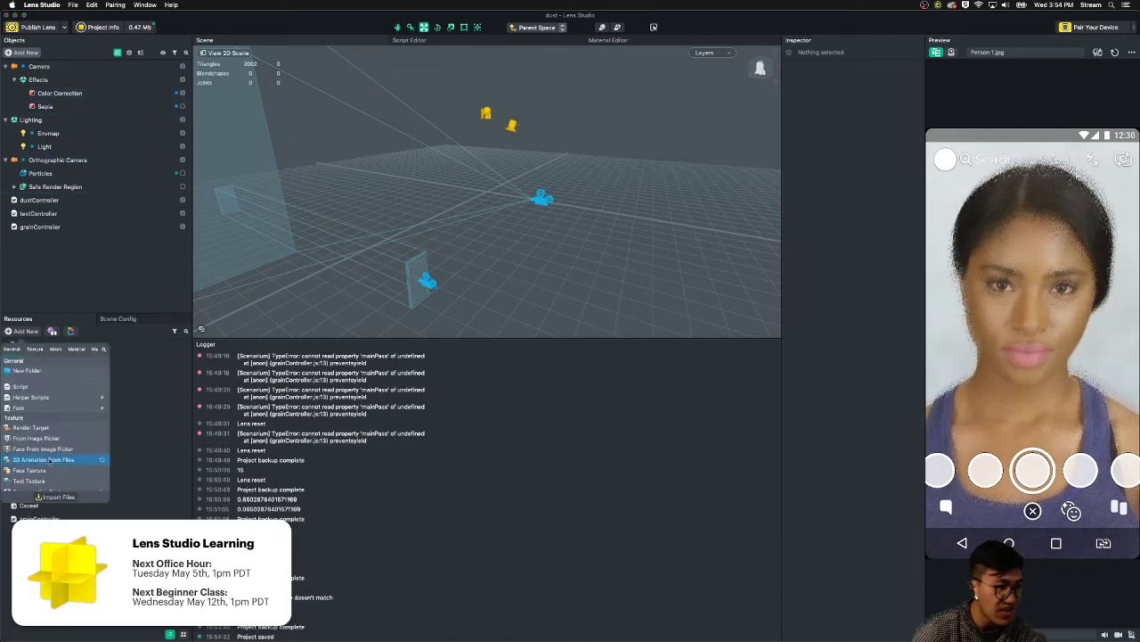
click(28, 372)
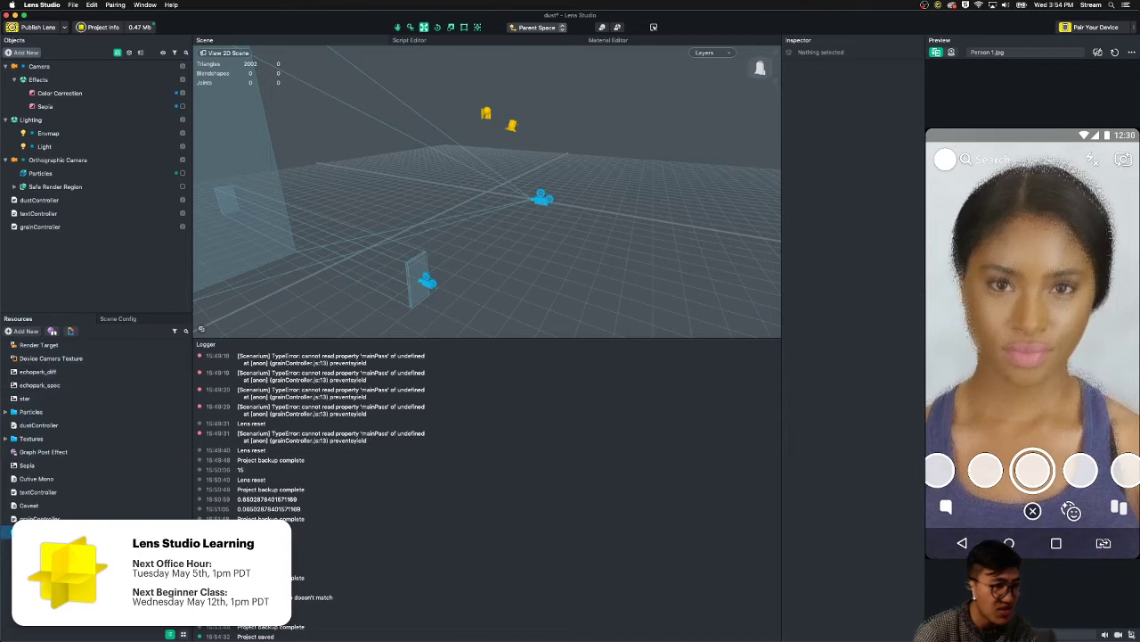
- Move the dustController, textController and grainController scripts into the Scripts folder
click(62, 517)
shift+click(57, 492)
click(53, 532)
click(58, 517)
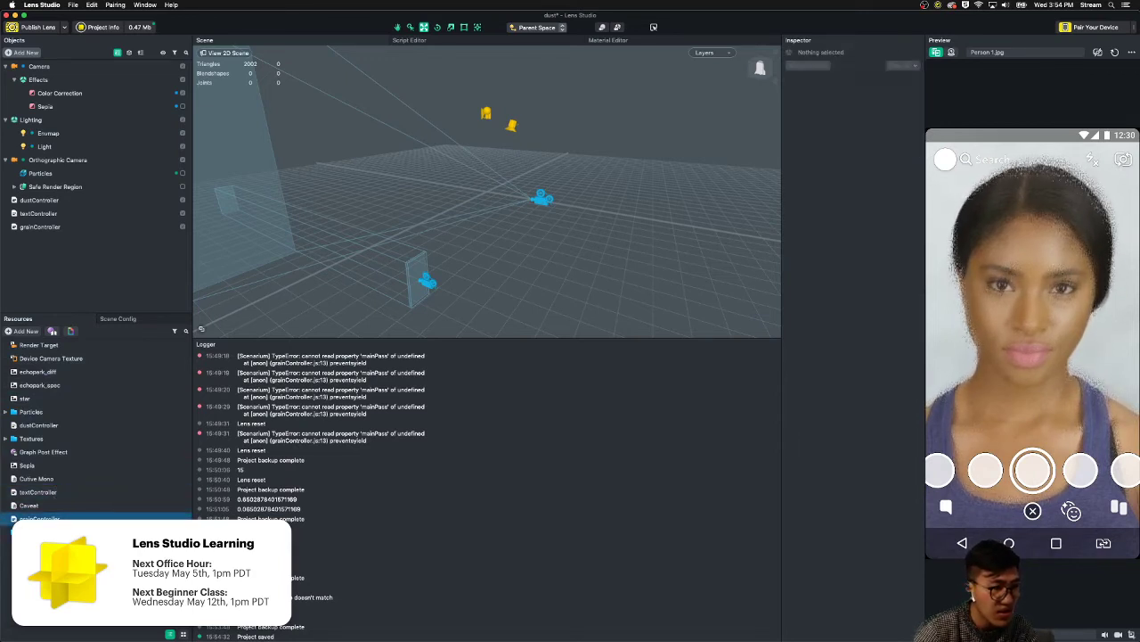
super+click(59, 493)
super+click(56, 426)
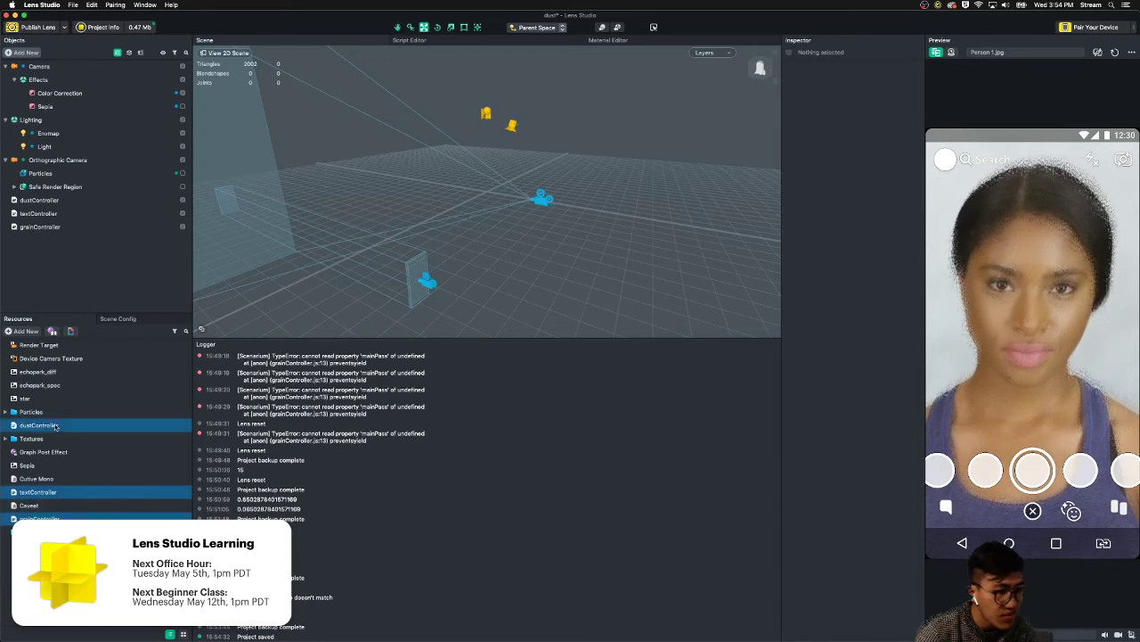
drag(50, 434, 50, 532)
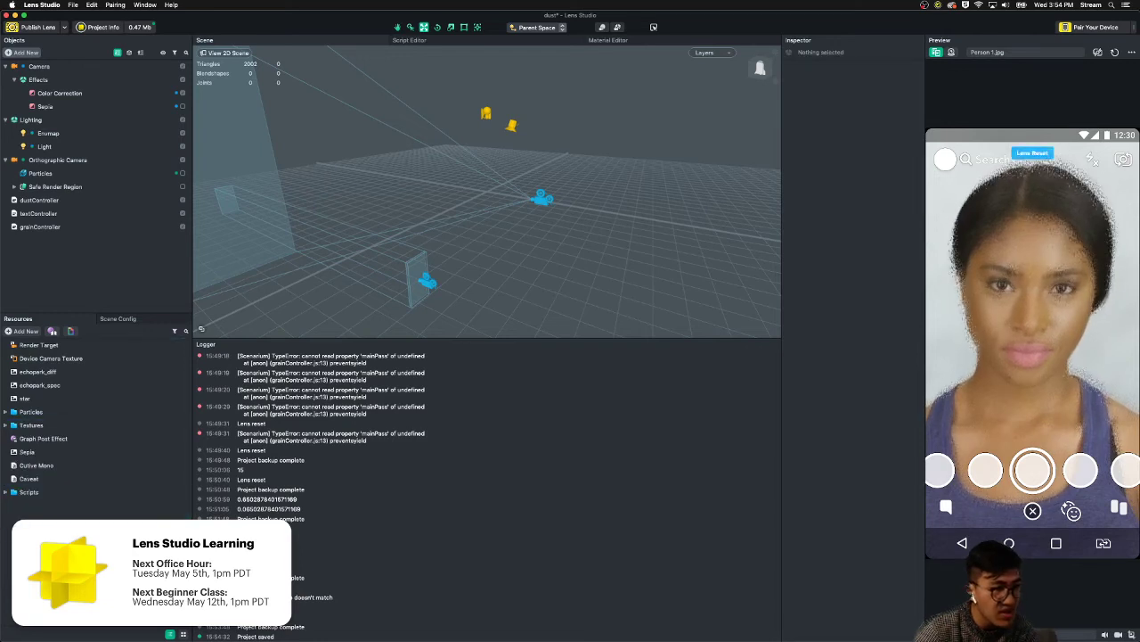
- Create another resource folder and name it Fonts
click(25, 332)
click(40, 371)
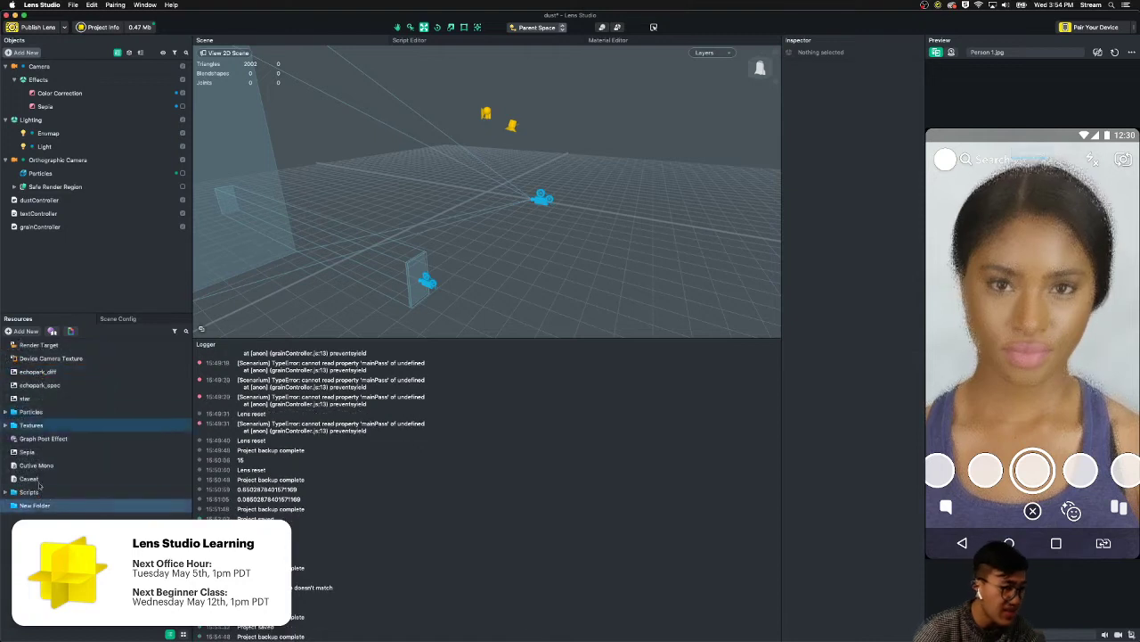
right_click(41, 508)
click(62, 512)
text(F)
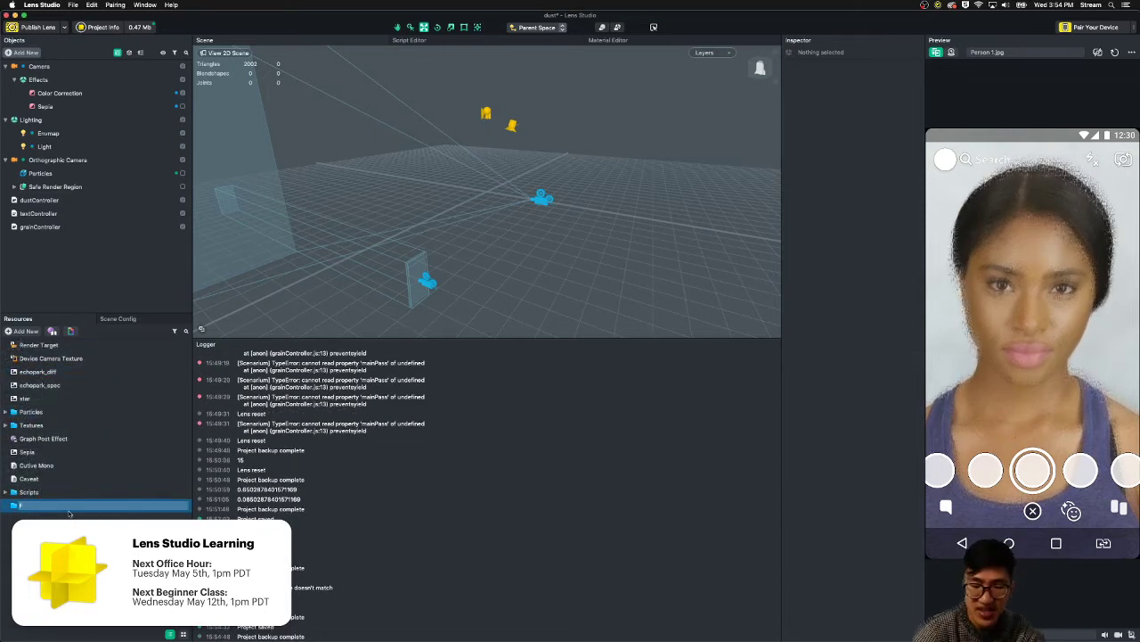
text(onts)
key(Return)
- Move the Cutive Mono and Caveat fonts into the Fonts folder
click(41, 479)
shift+click(41, 466)
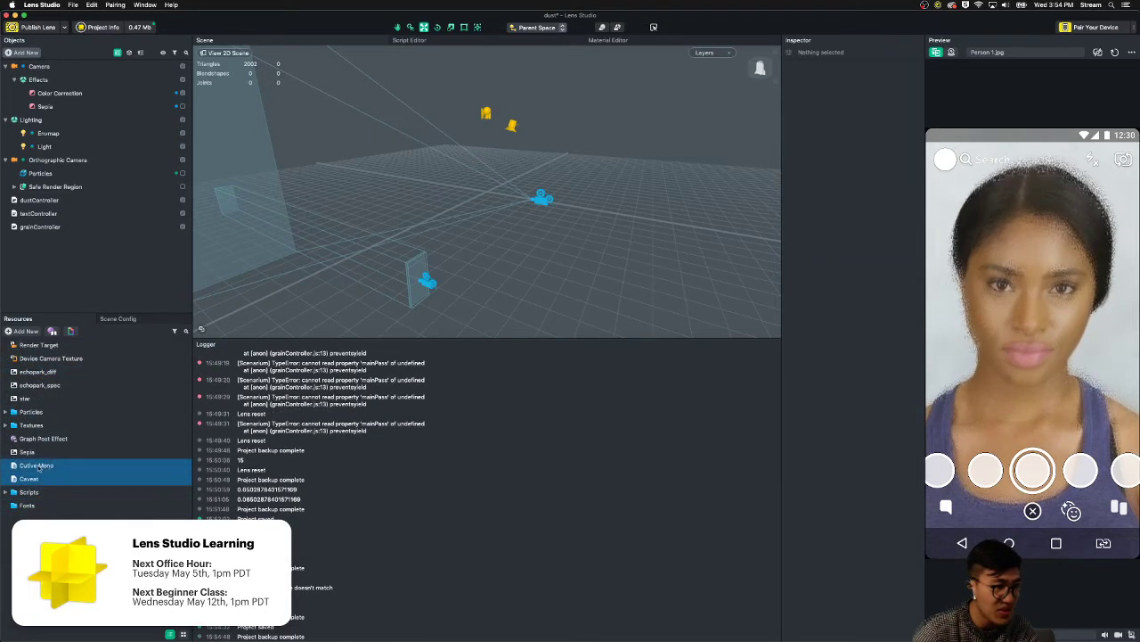
drag(41, 466, 43, 507)
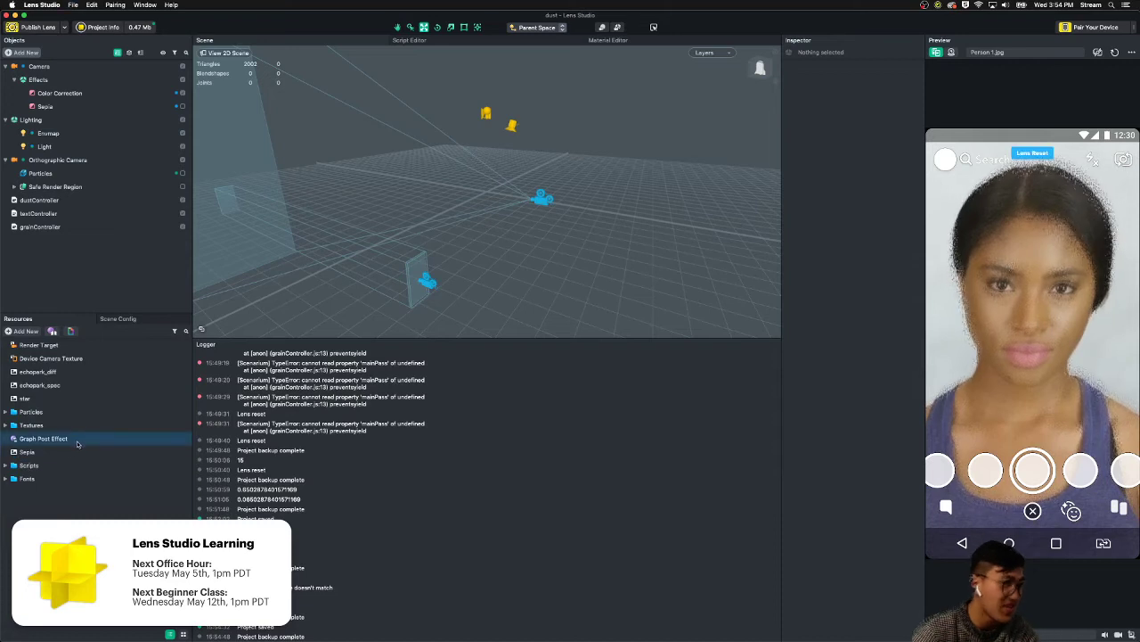
- Move the Sepia and star textures into the Textures folder
click(50, 452)
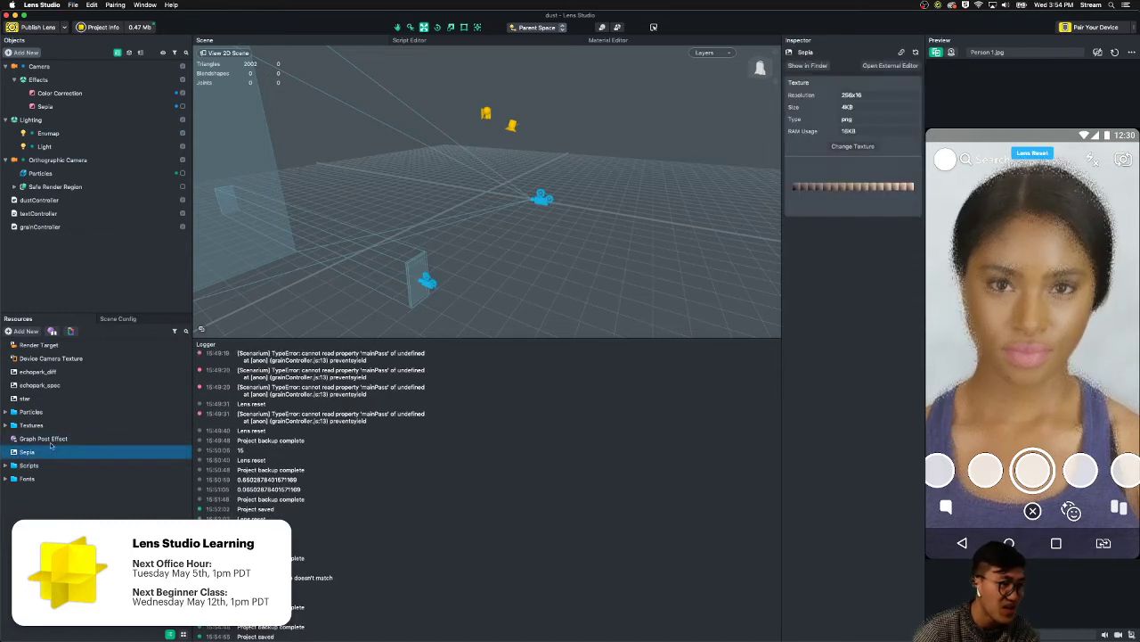
super+click(49, 399)
drag(49, 400, 51, 425)
click(51, 425)
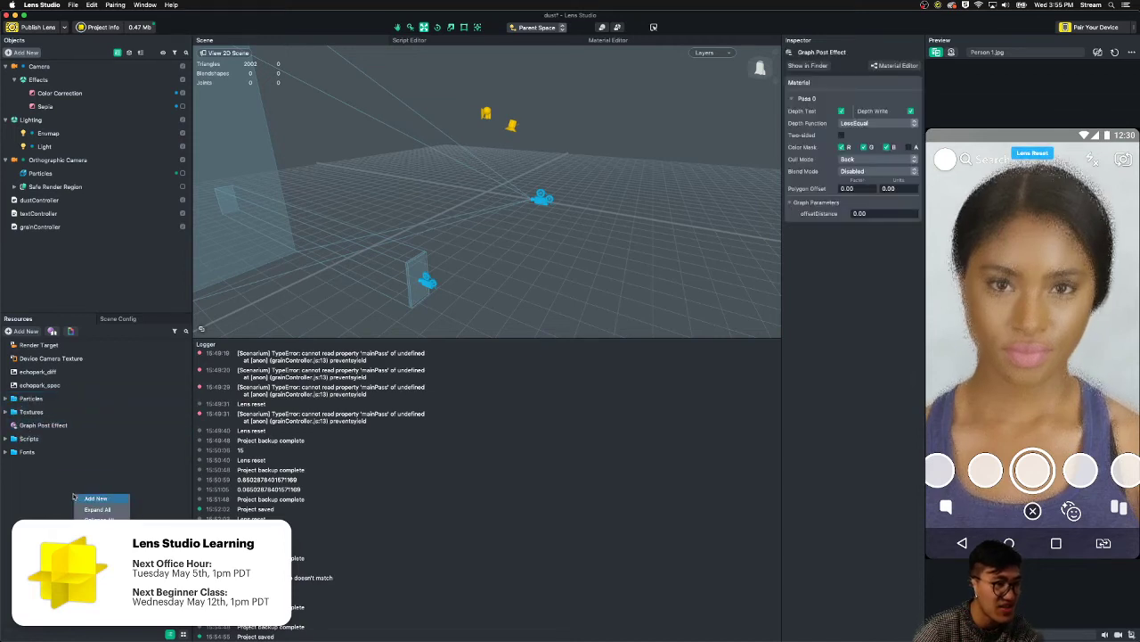
- Create a new resource folder and name it Material
click(25, 330)
click(40, 369)
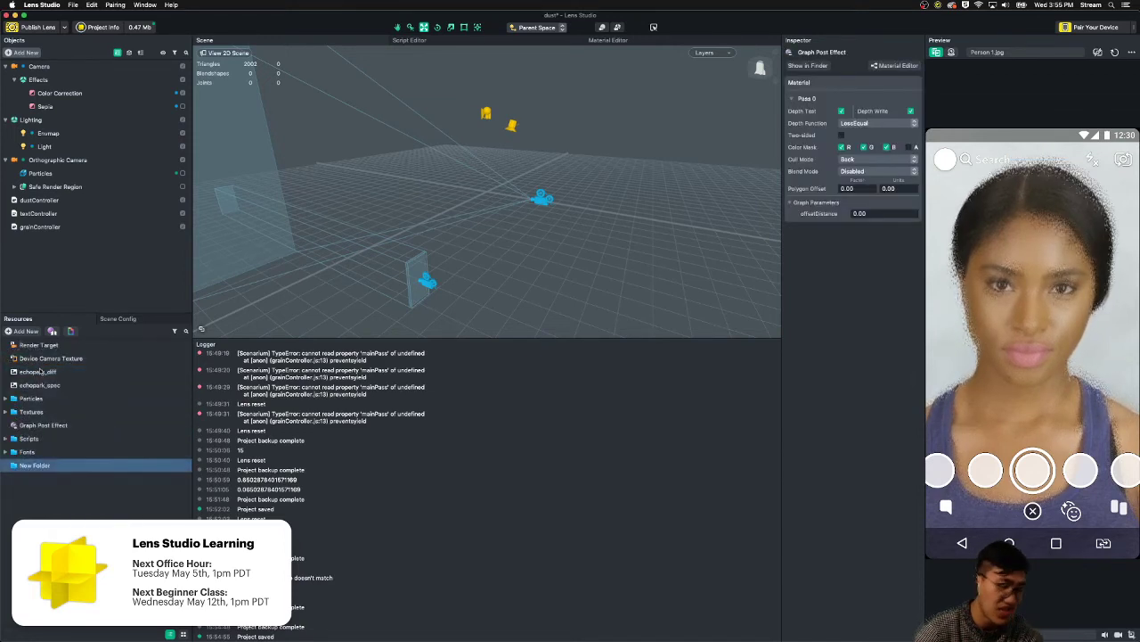
right_click(51, 466)
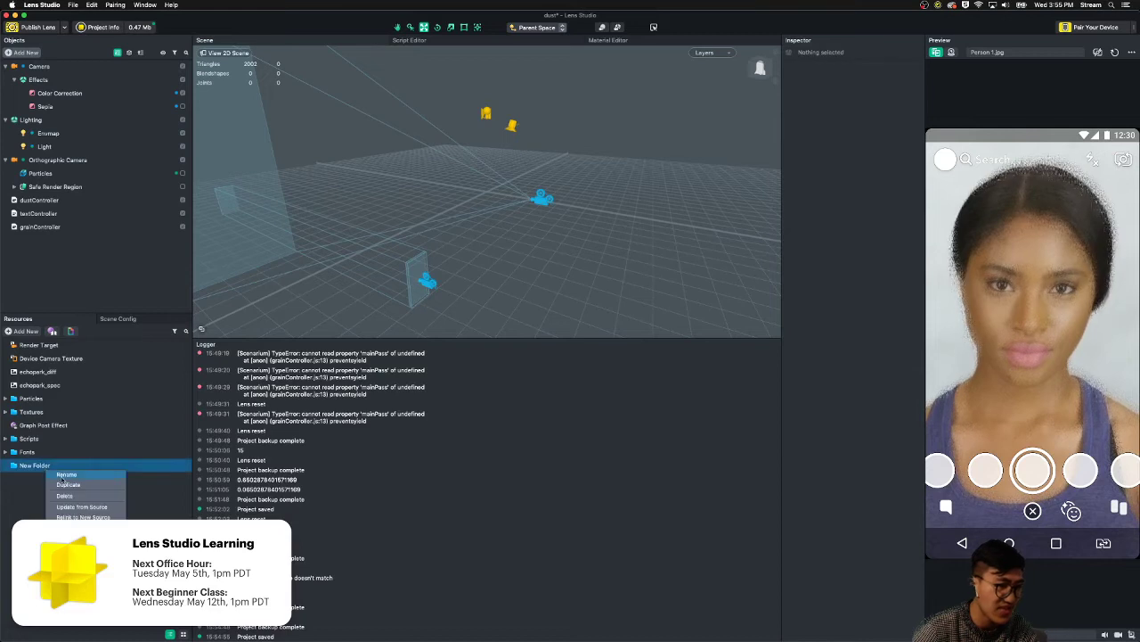
click(69, 474)
text(M)
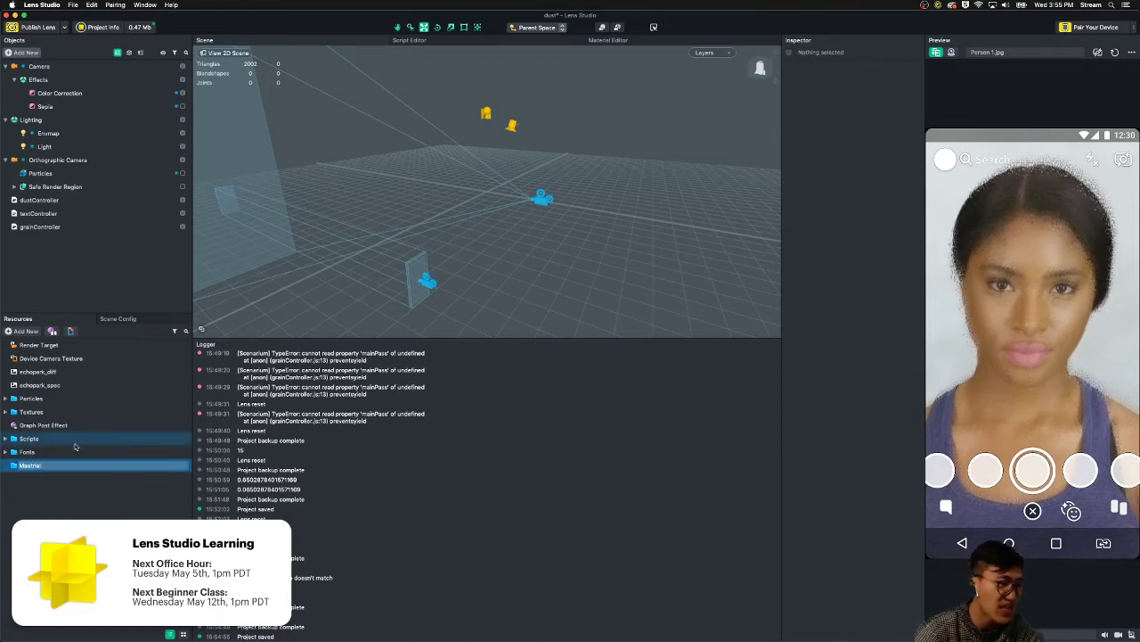
text(ateria)
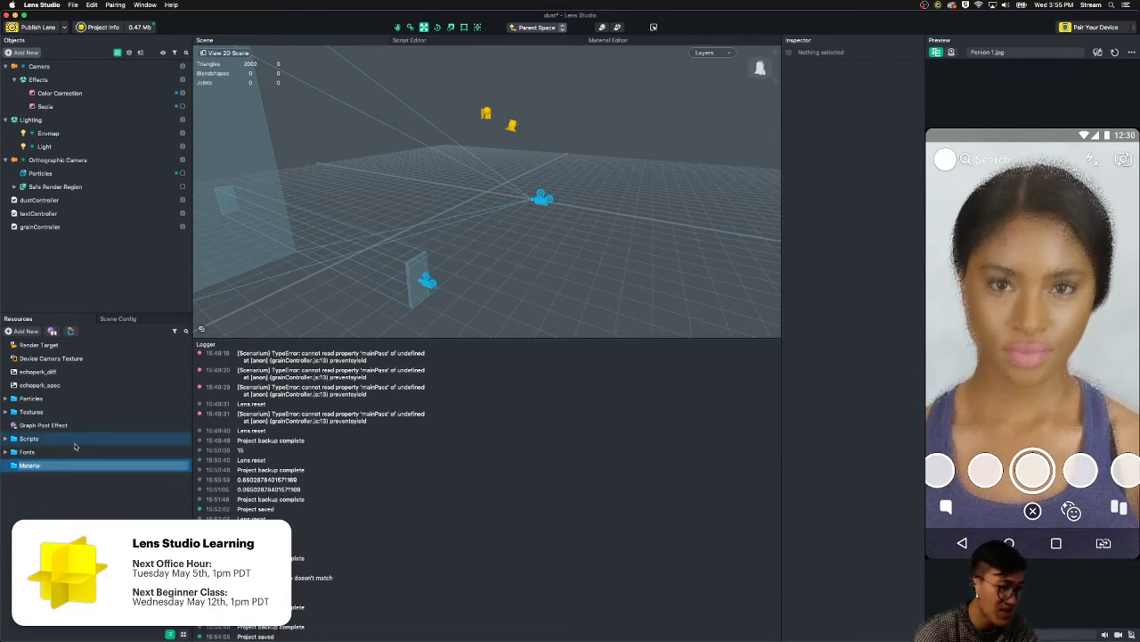
text(l)
key(Return)
- Move Graph Post Effect into the Material folder and rename that folder to Materials
drag(51, 425, 59, 466)
right_click(60, 452)
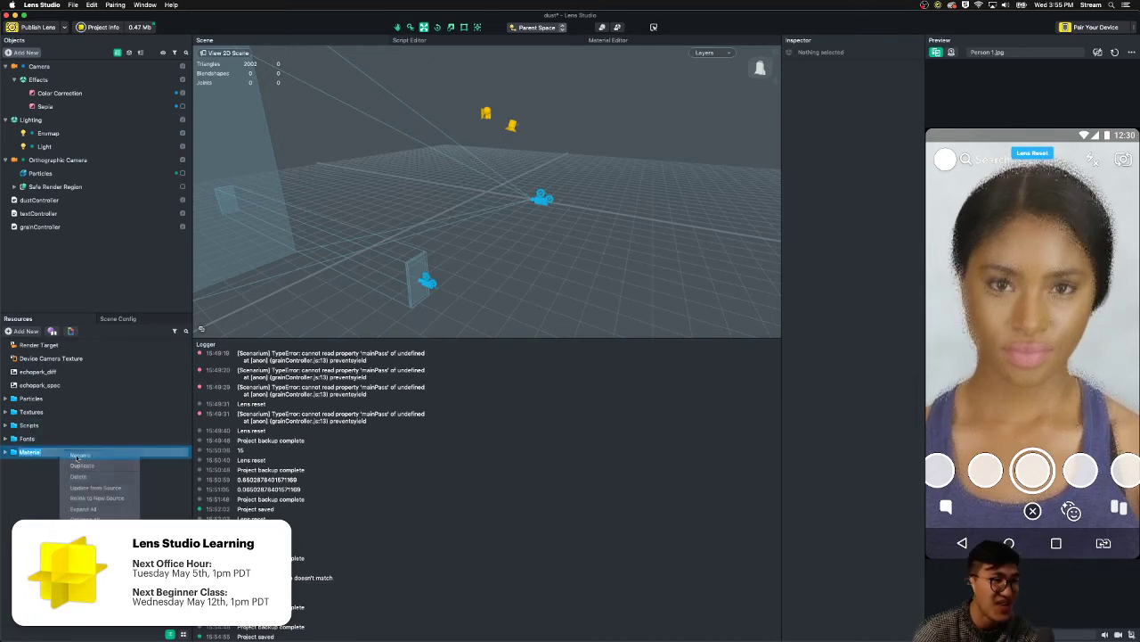
key(Right)
text(s)
click(71, 490)
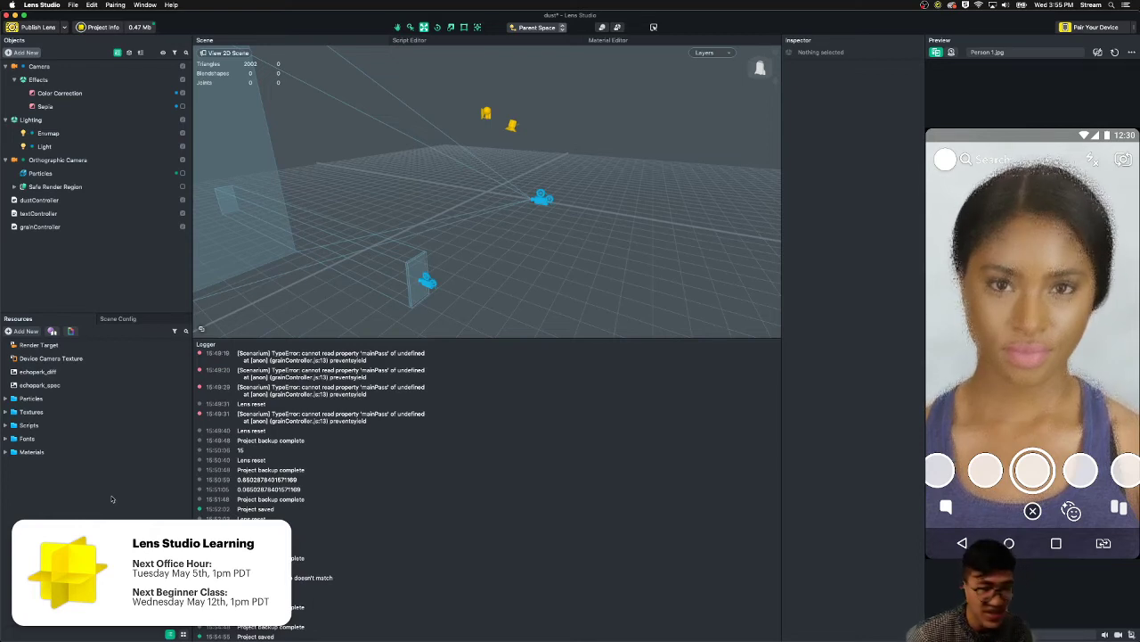
- Enable the Safe Render Region, Particles and Sepia objects in the scene
click(183, 187)
click(183, 175)
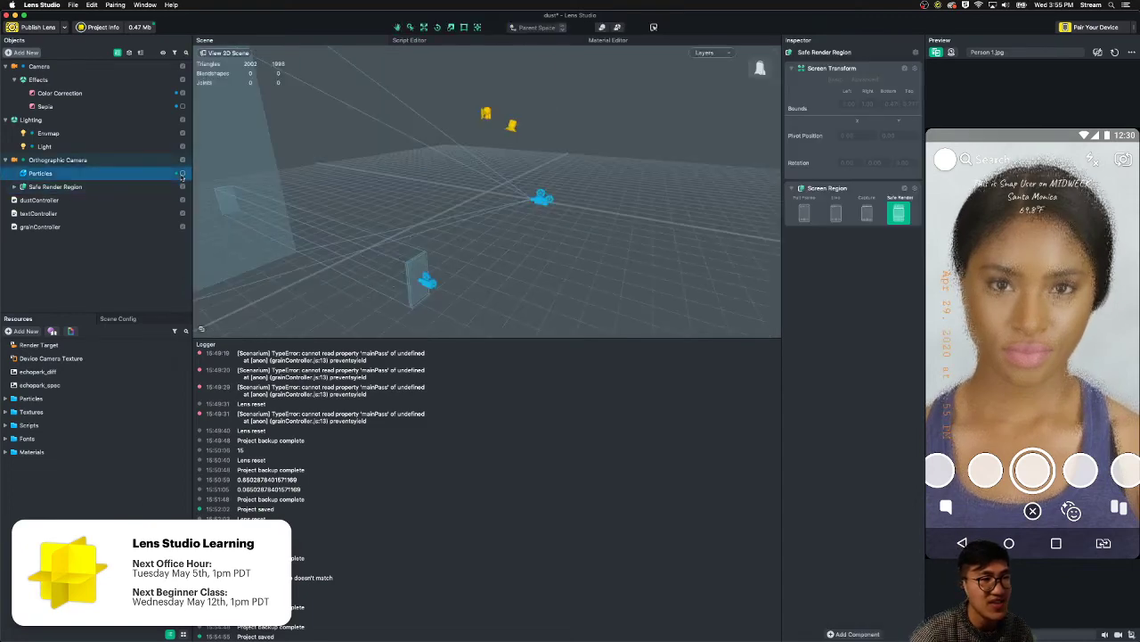
click(184, 106)
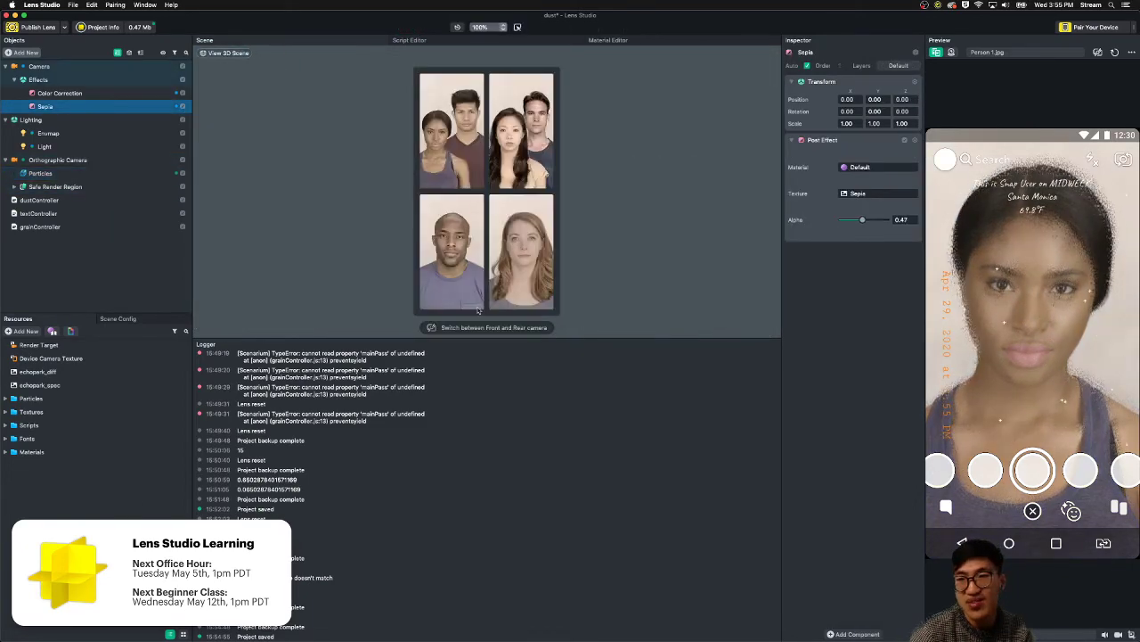